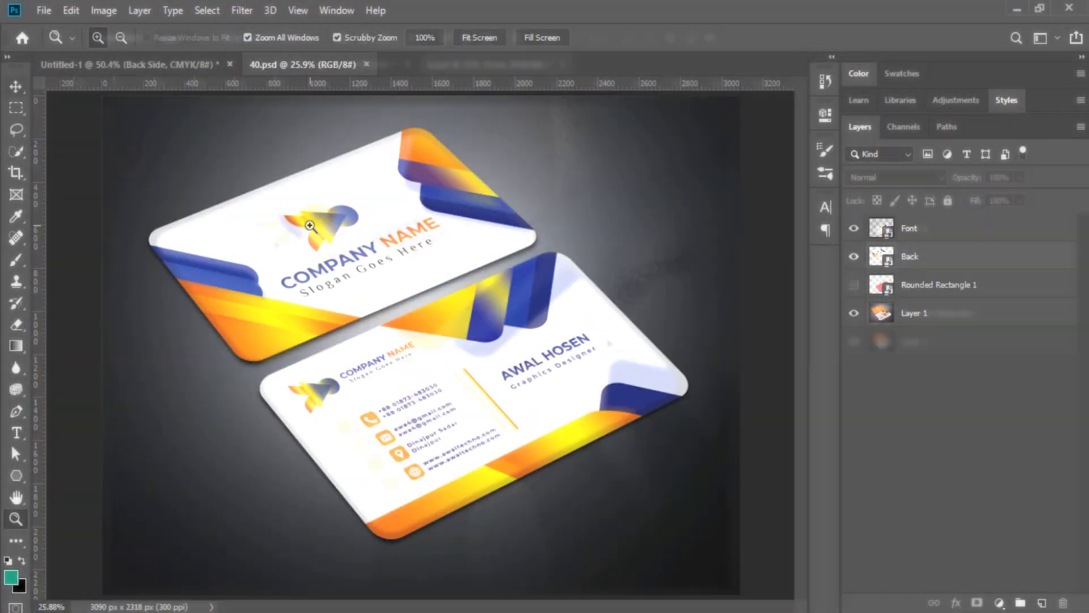
Step: Zoom and pan across the card mockup to inspect the front and back cards
left_click(355, 275)
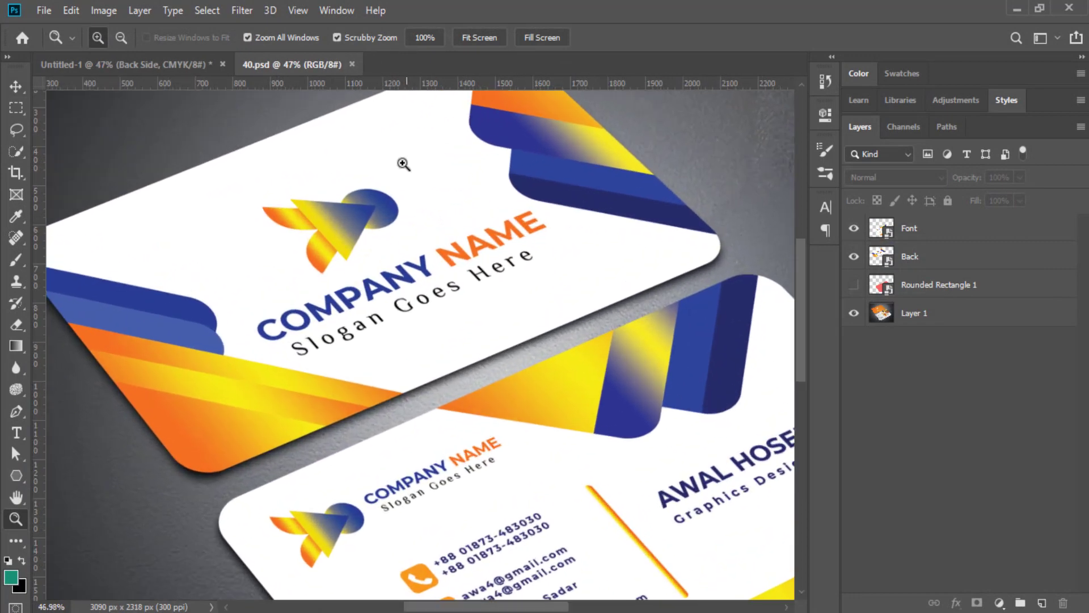
left_click_drag(360, 219, 432, 270)
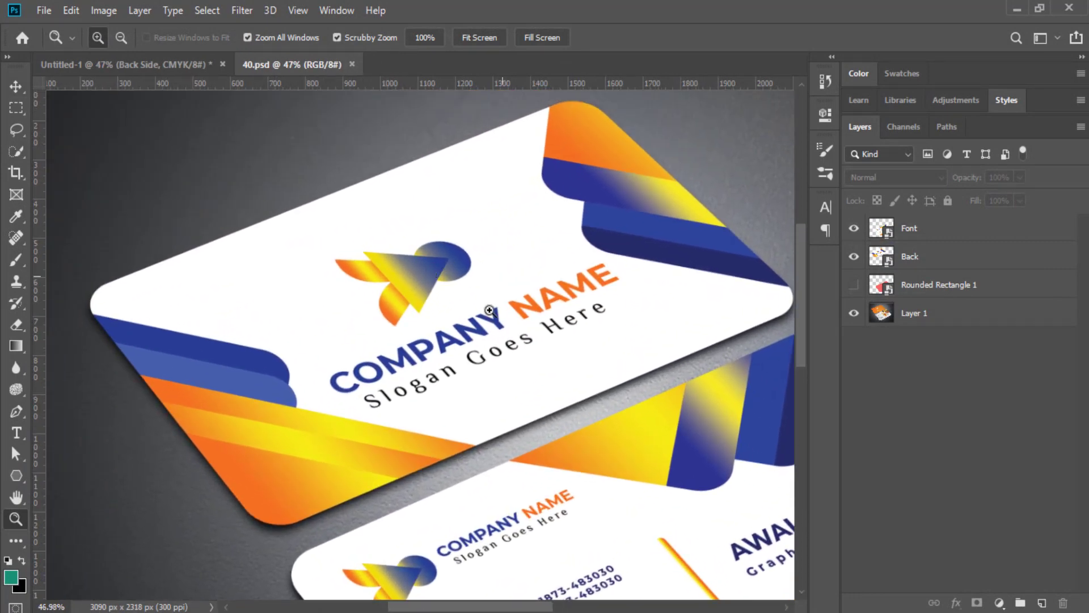
left_click_drag(551, 501, 431, 340)
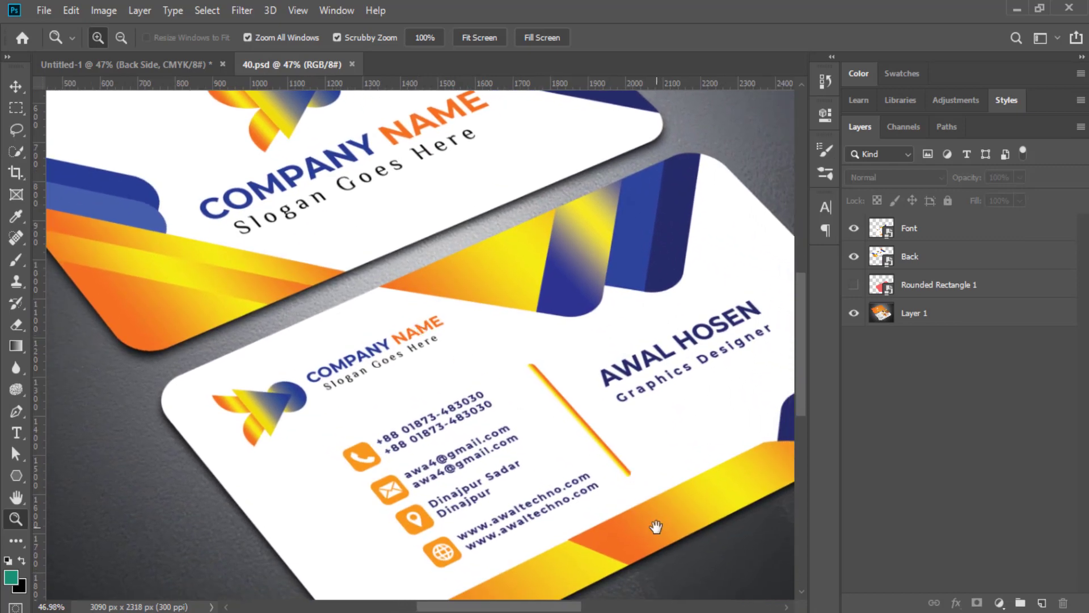
left_click_drag(656, 527, 586, 440)
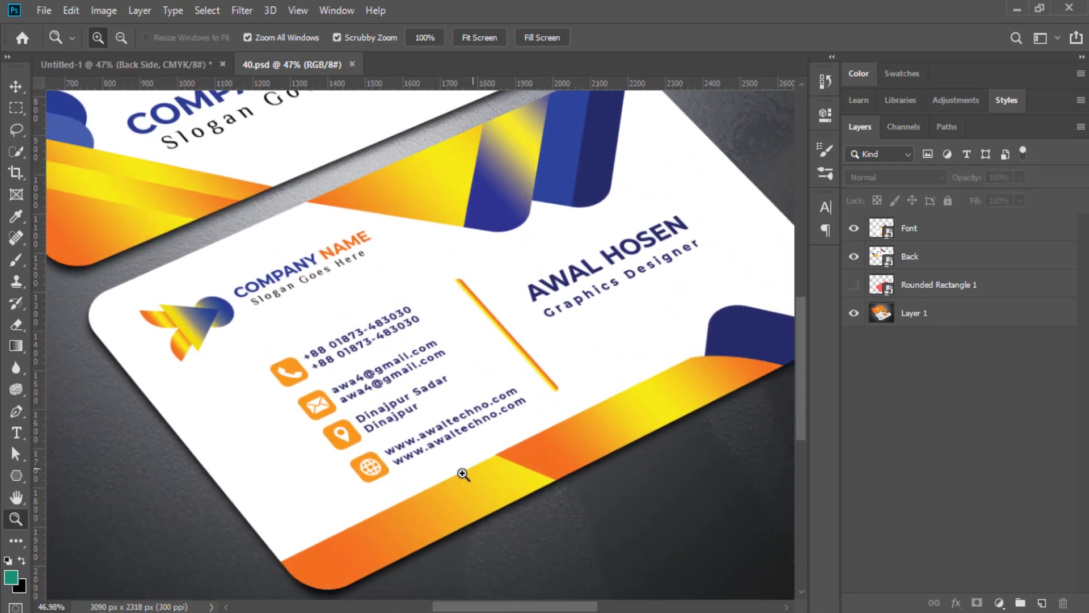
left_click_drag(638, 334, 551, 366)
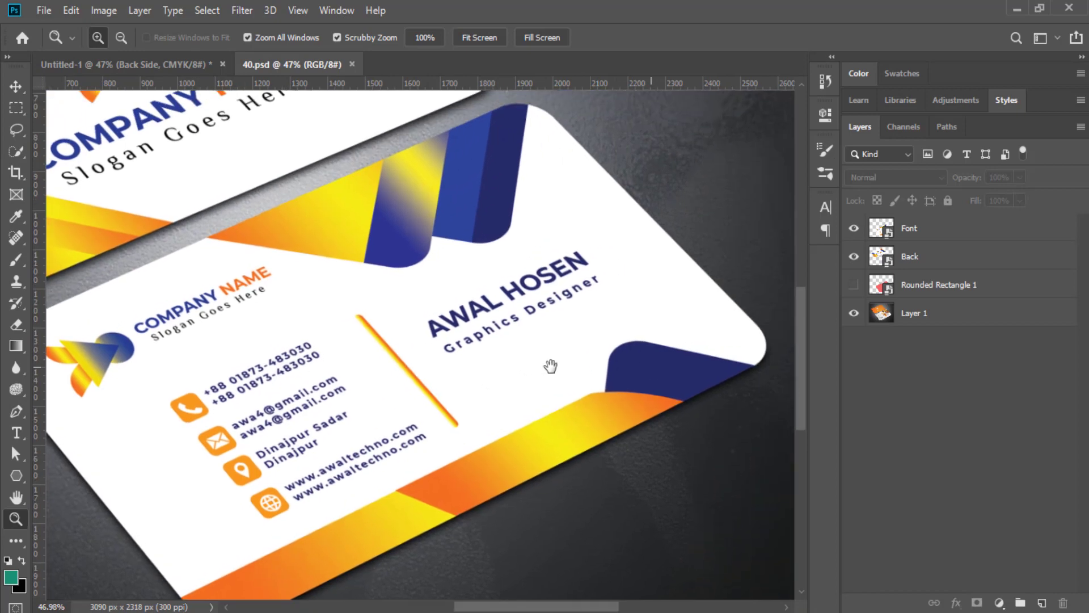
scroll(417, 361, "down", 3)
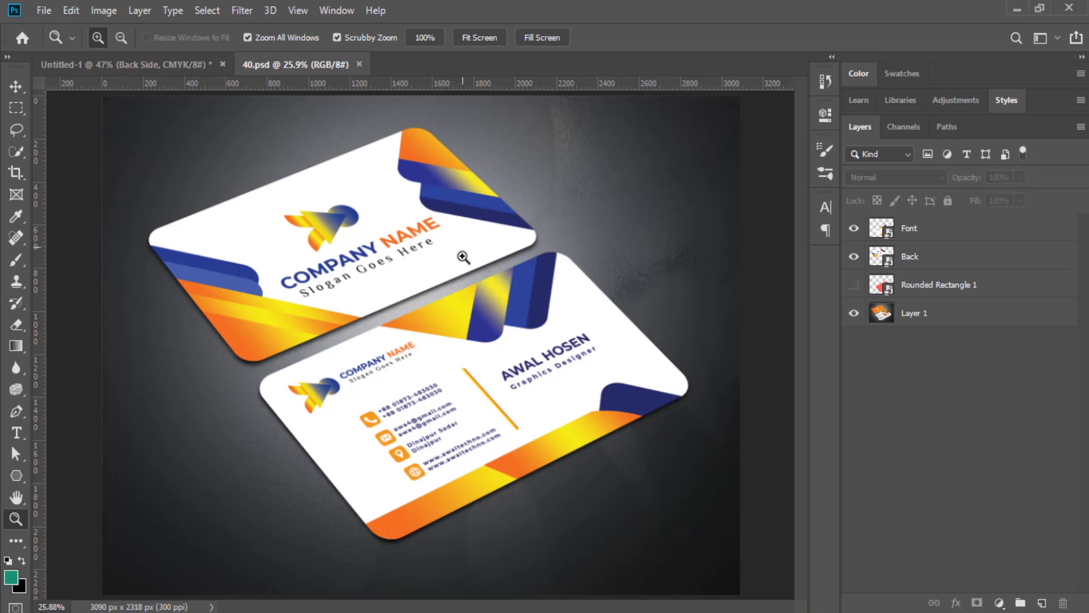
Step: Switch to the flat Untitled-1 card design and hide its Front Side group
left_click(162, 65)
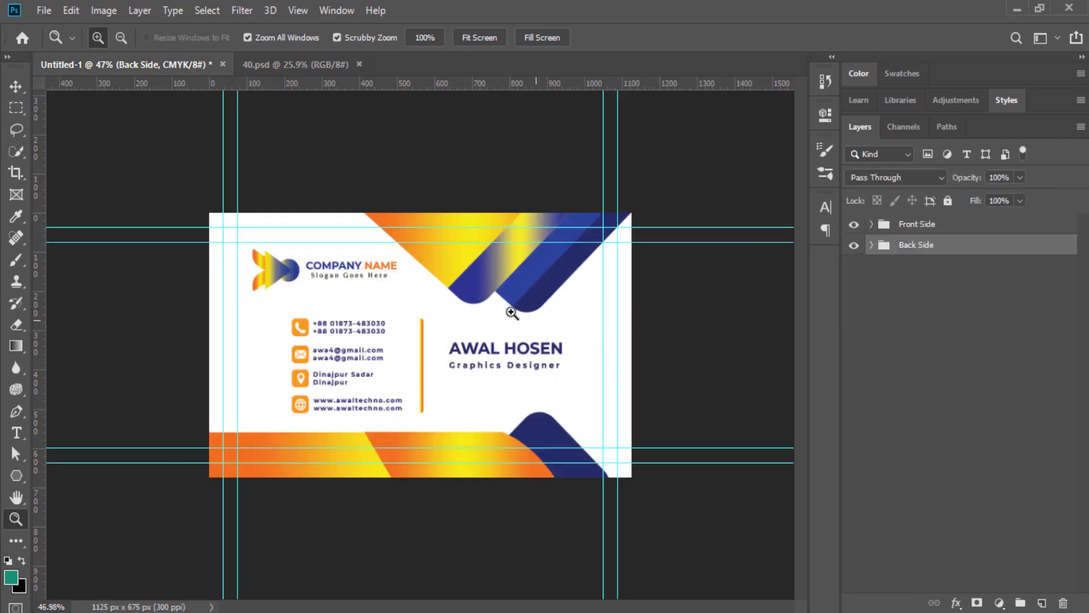
left_click(303, 63)
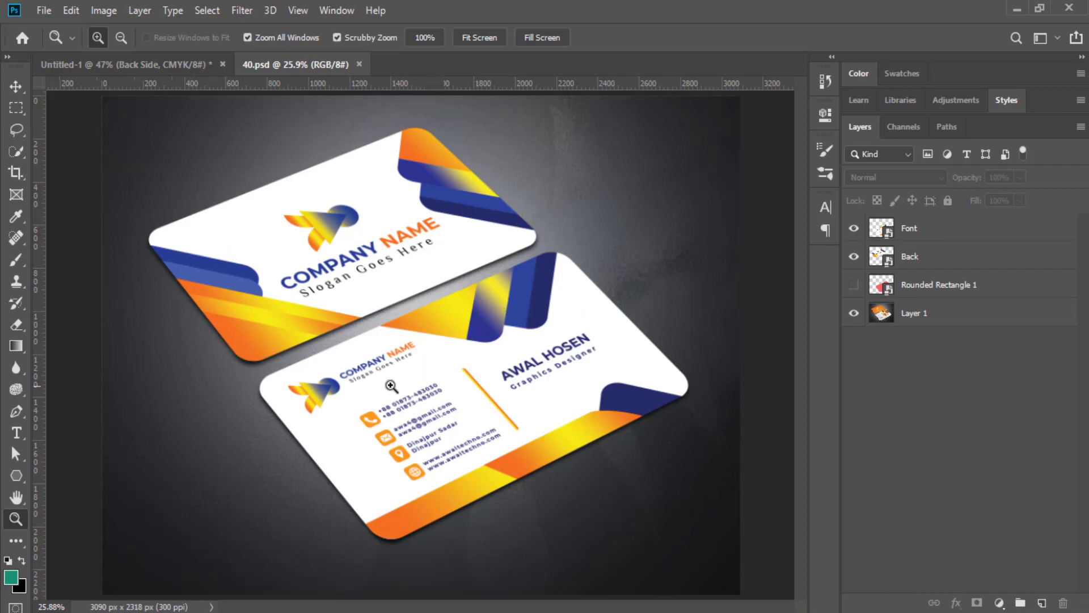
left_click(178, 65)
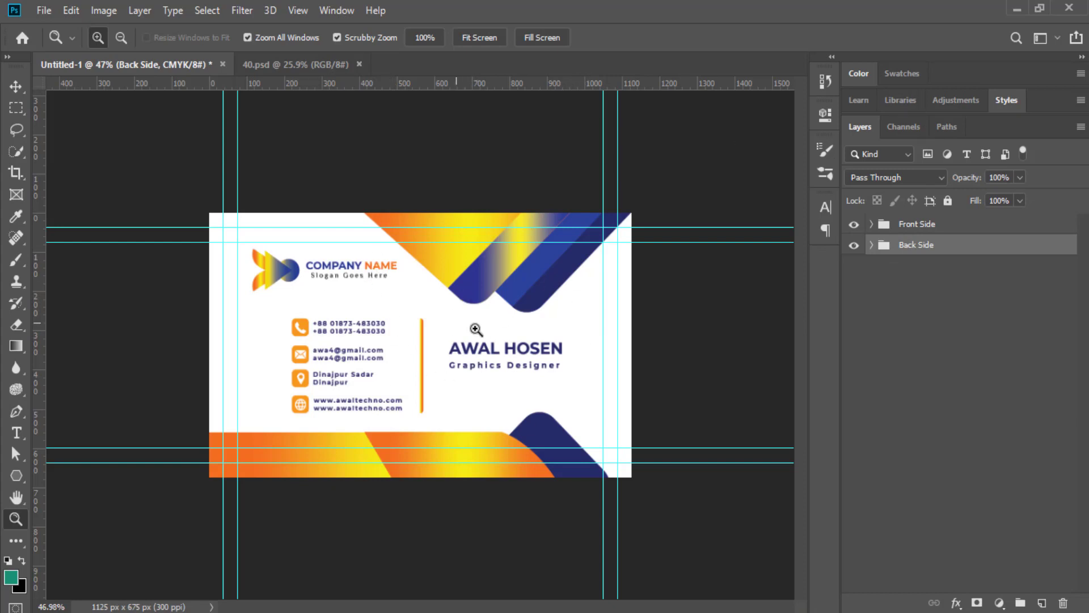
left_click(854, 225)
Step: Start a new document and name it 6363
left_click(44, 10)
left_click(55, 30)
key("ctrl+n")
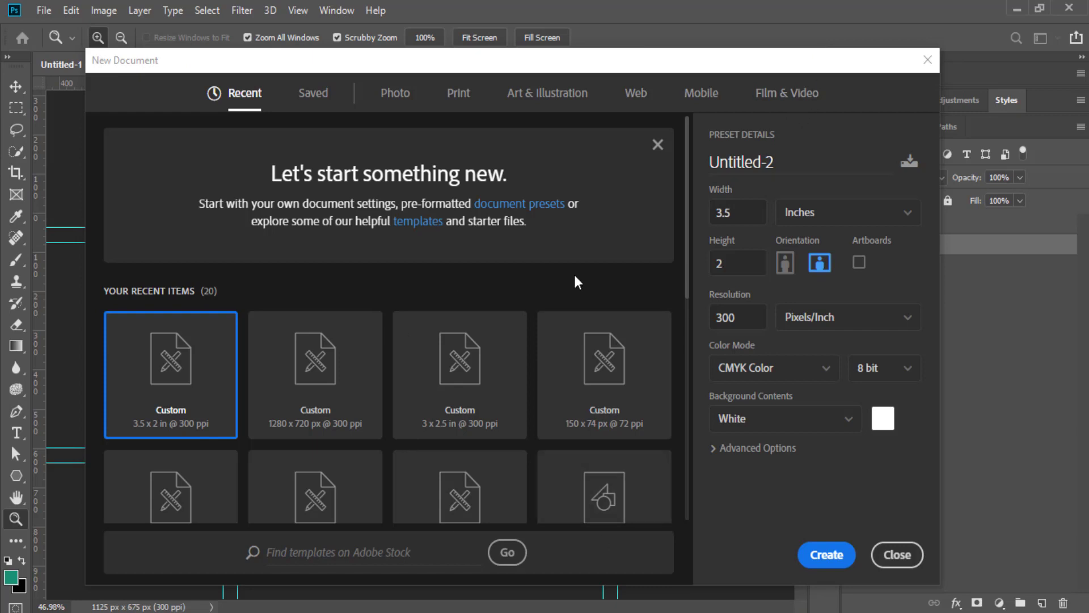
left_click(794, 169)
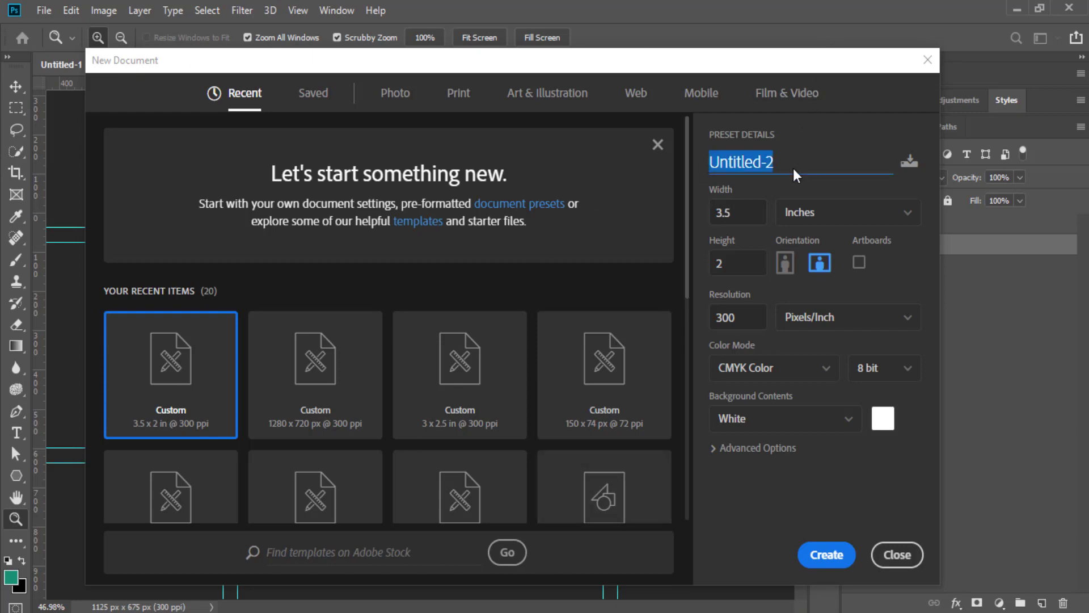
type("6363")
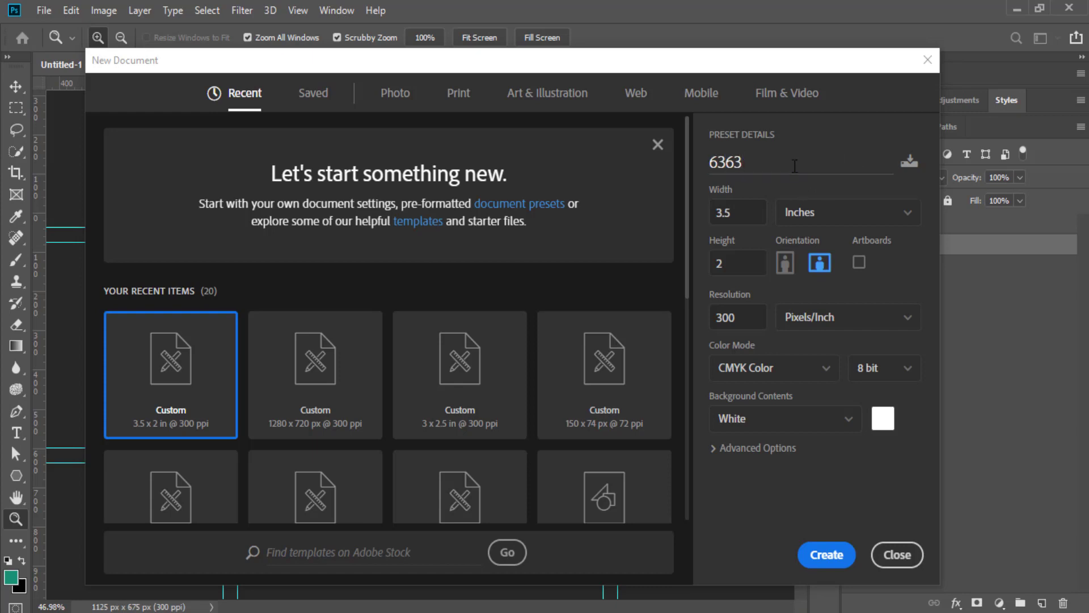
Step: Set the new document to 3.5 × 2 inches, 300 ppi, CMYK Color
left_click(851, 214)
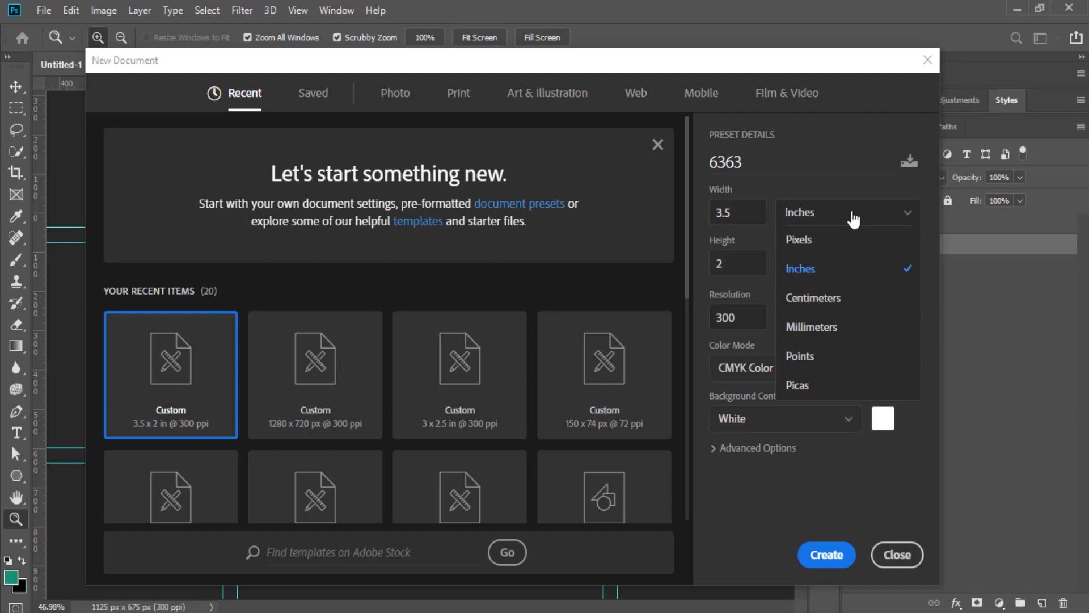
left_click(817, 241)
left_click(880, 212)
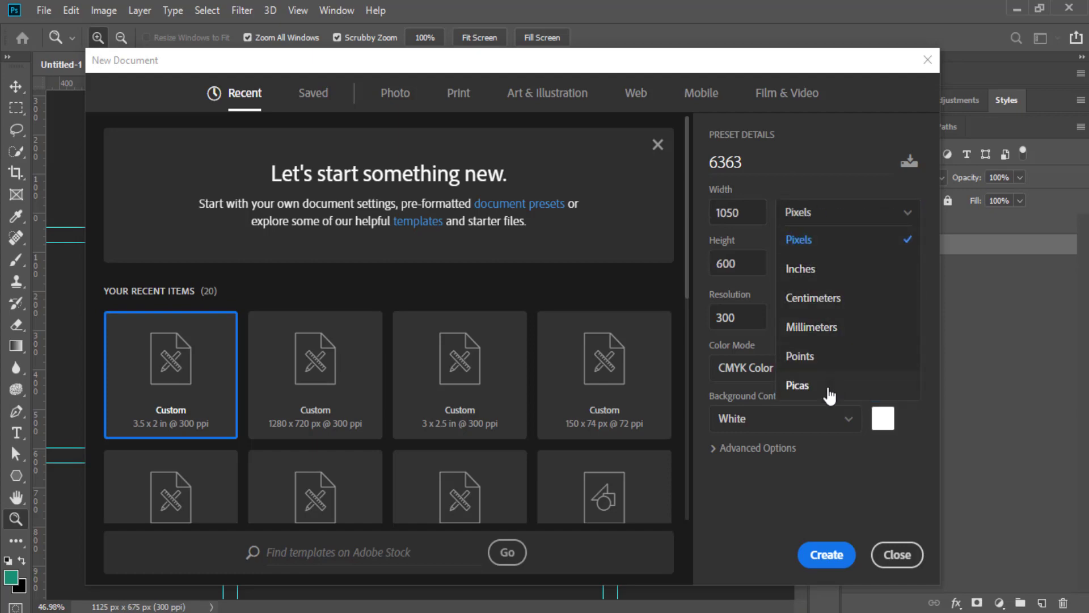
left_click(859, 277)
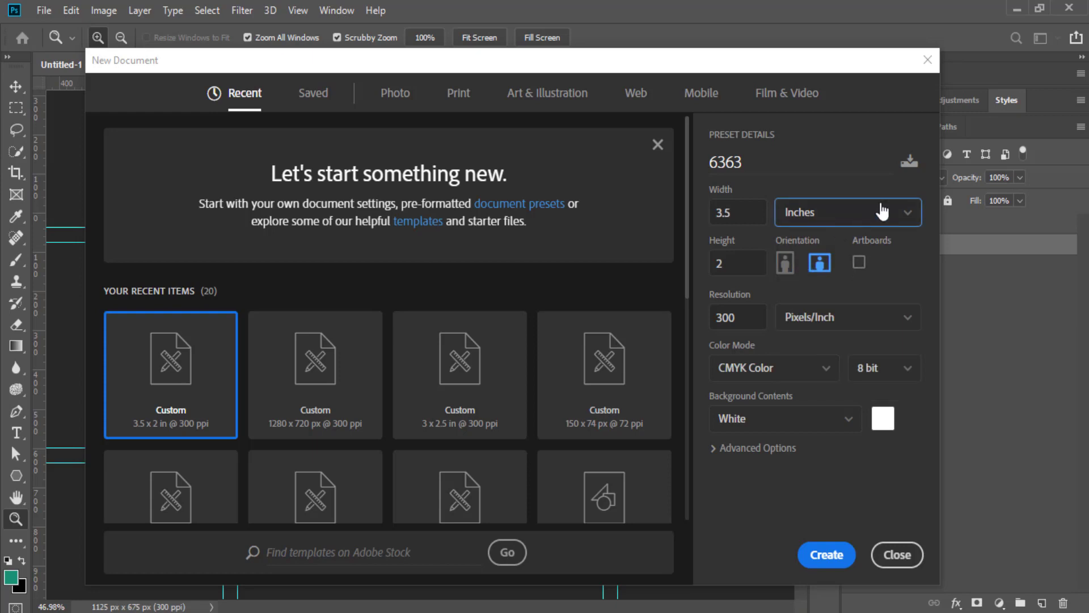
left_click(756, 213)
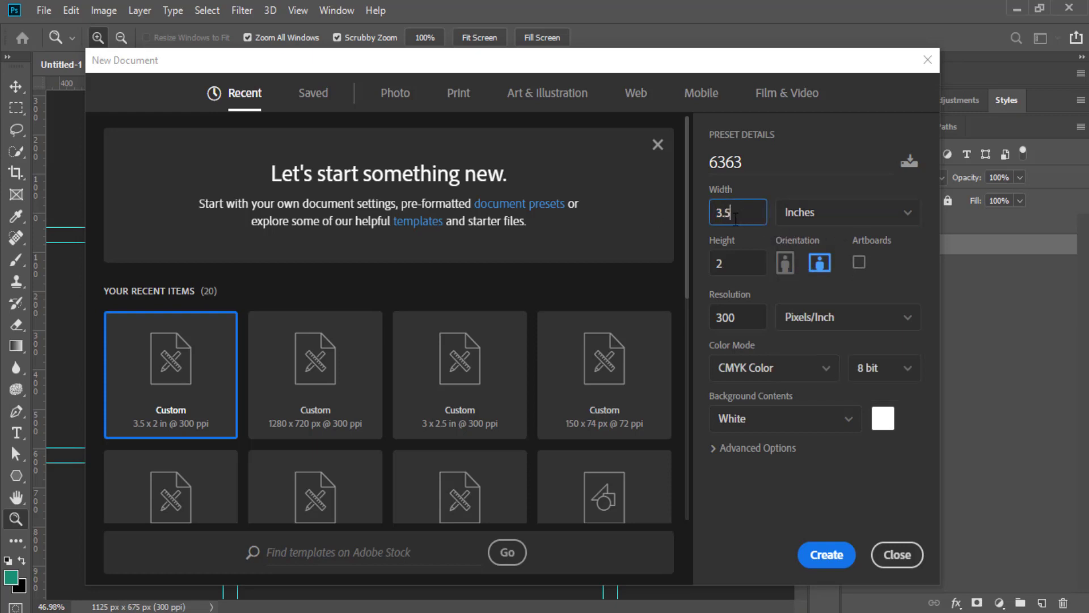
left_click(744, 267)
type("2")
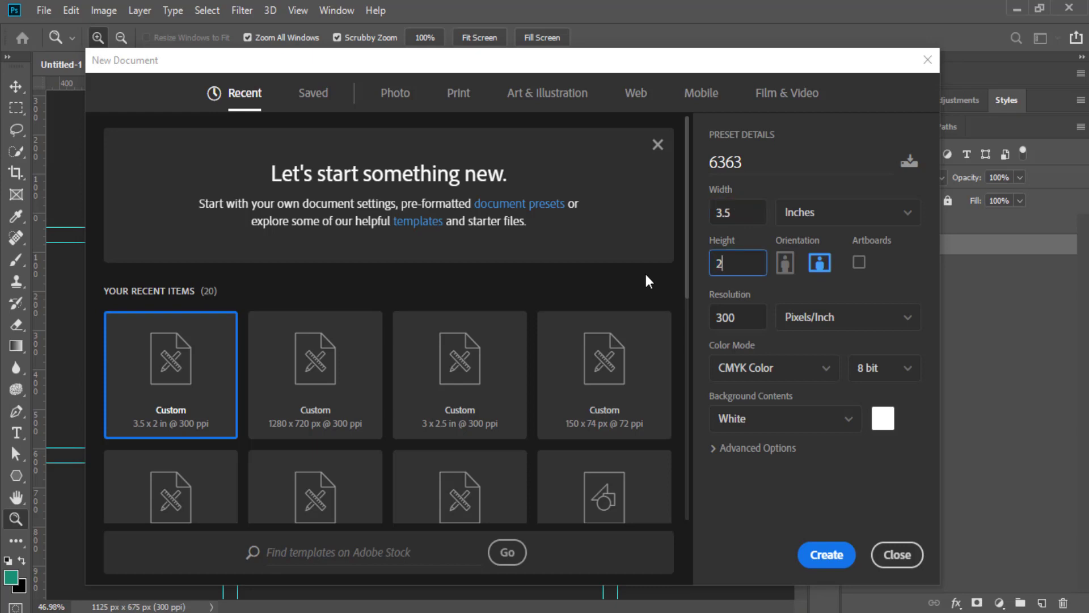
left_click(748, 316)
left_click(786, 372)
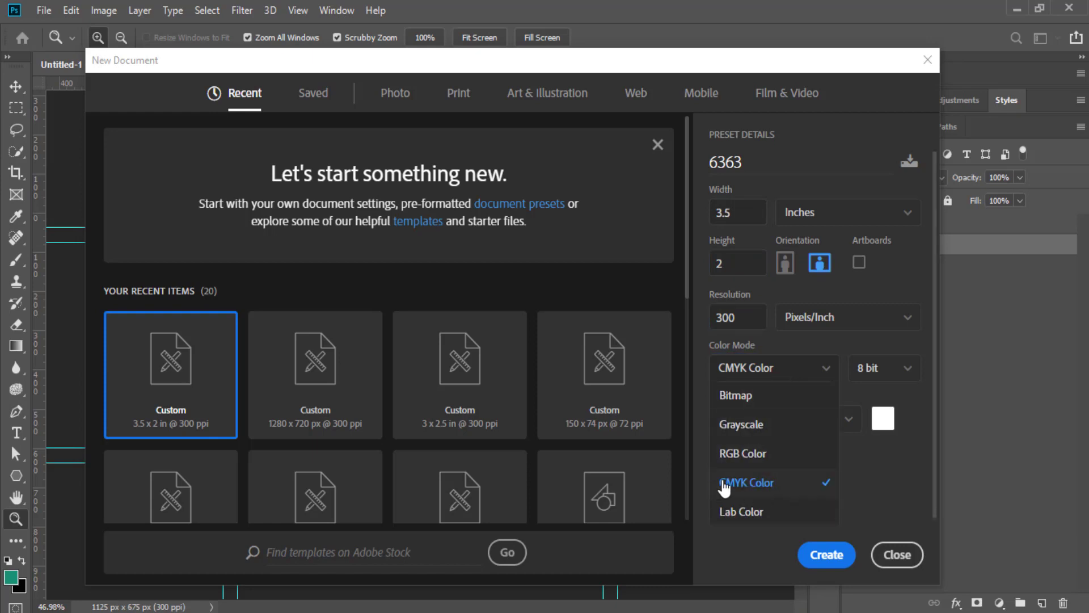
left_click(775, 483)
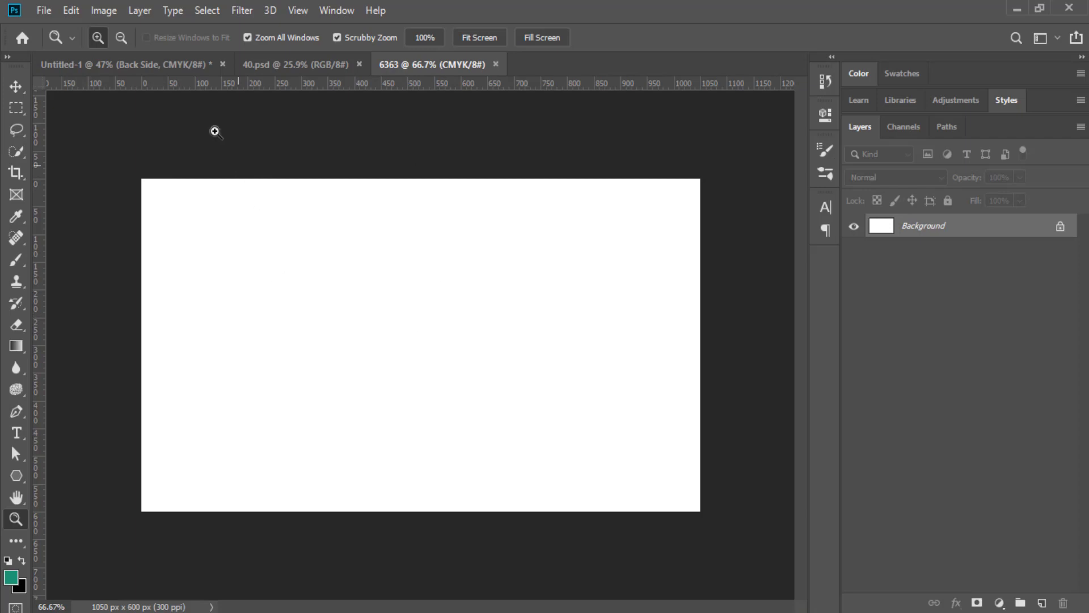
left_click(142, 64)
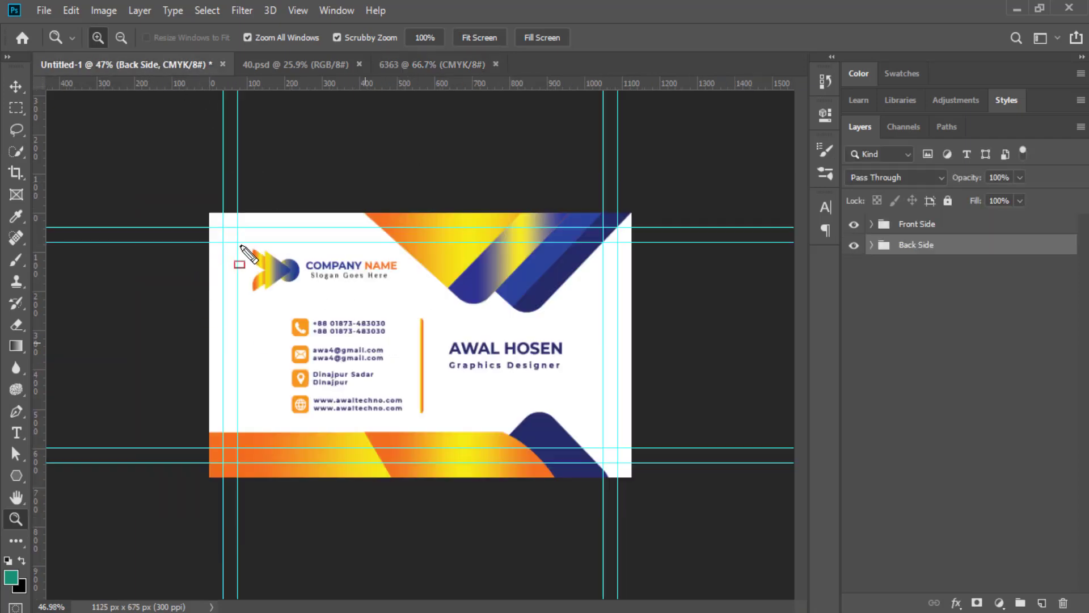
left_click_drag(238, 243, 600, 442)
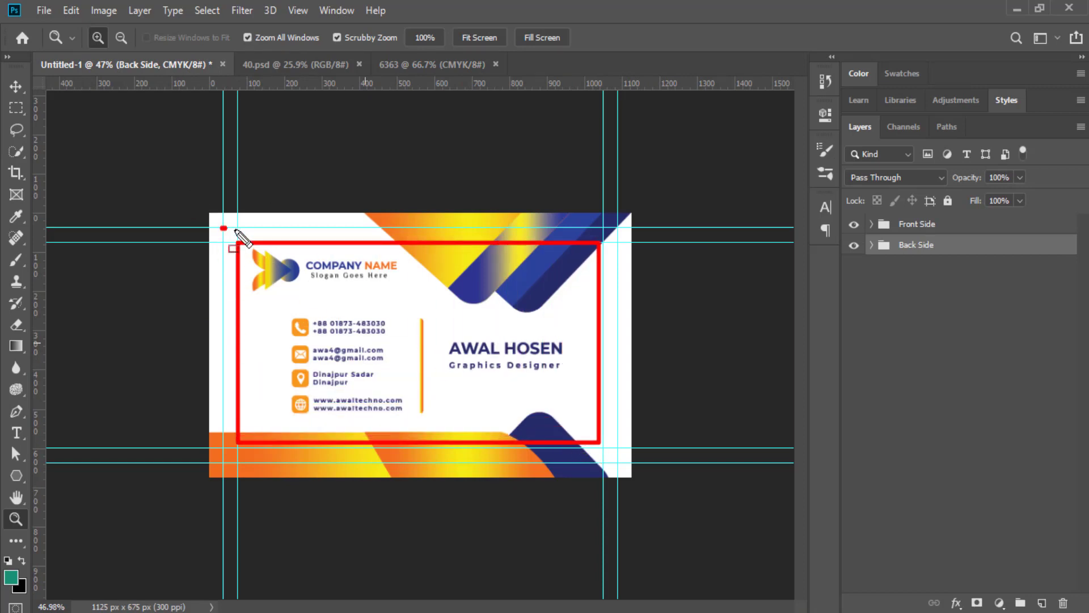
left_click_drag(223, 228, 618, 449)
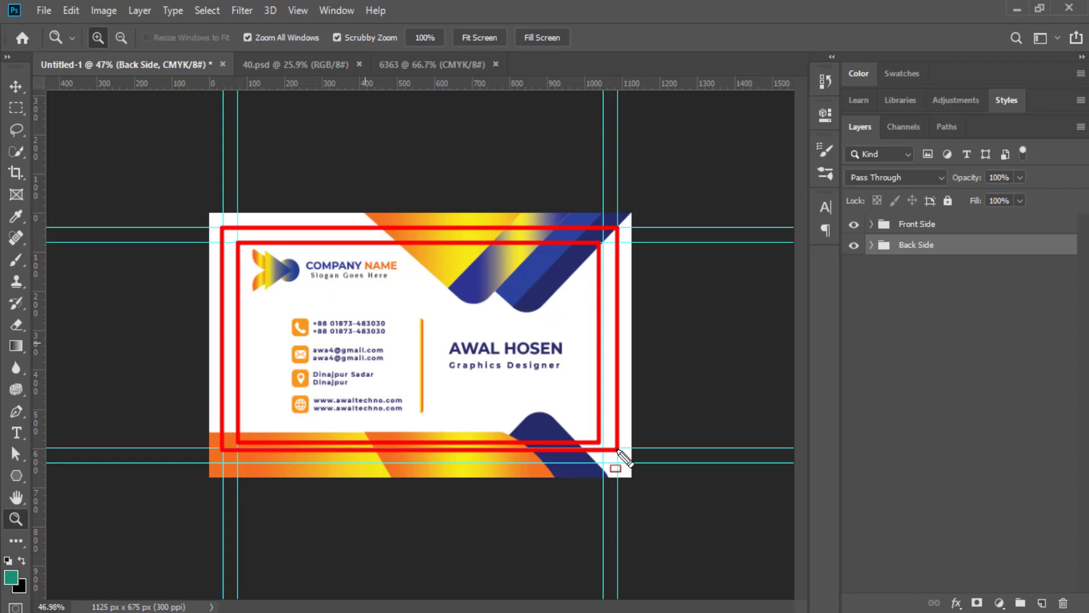
left_click_drag(209, 210, 634, 475)
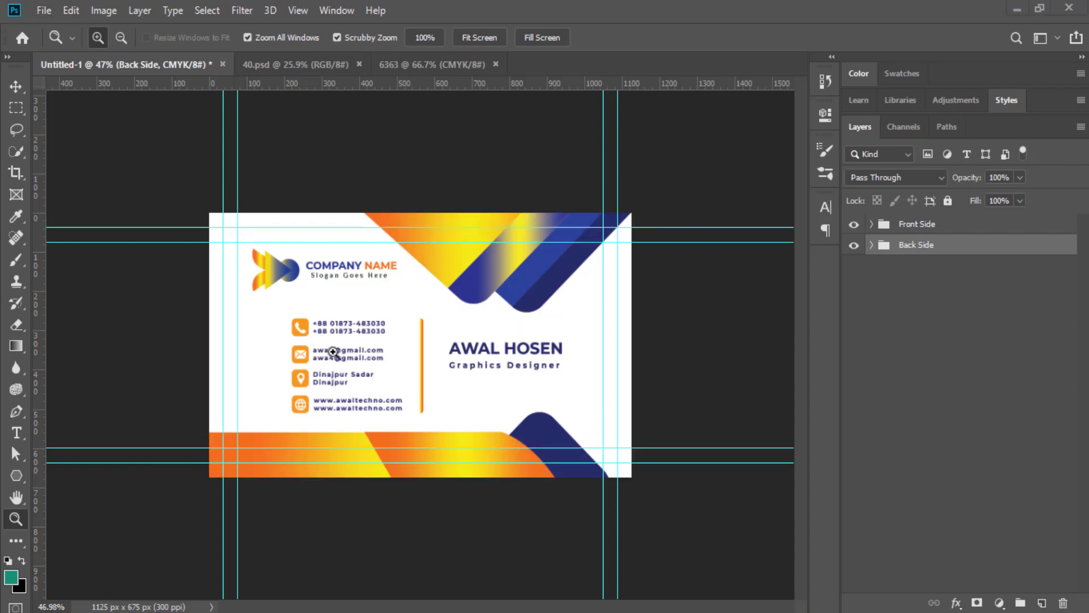
Step: Switch to the blank 6363 document with the Move tool and rulers shown
left_click(431, 67)
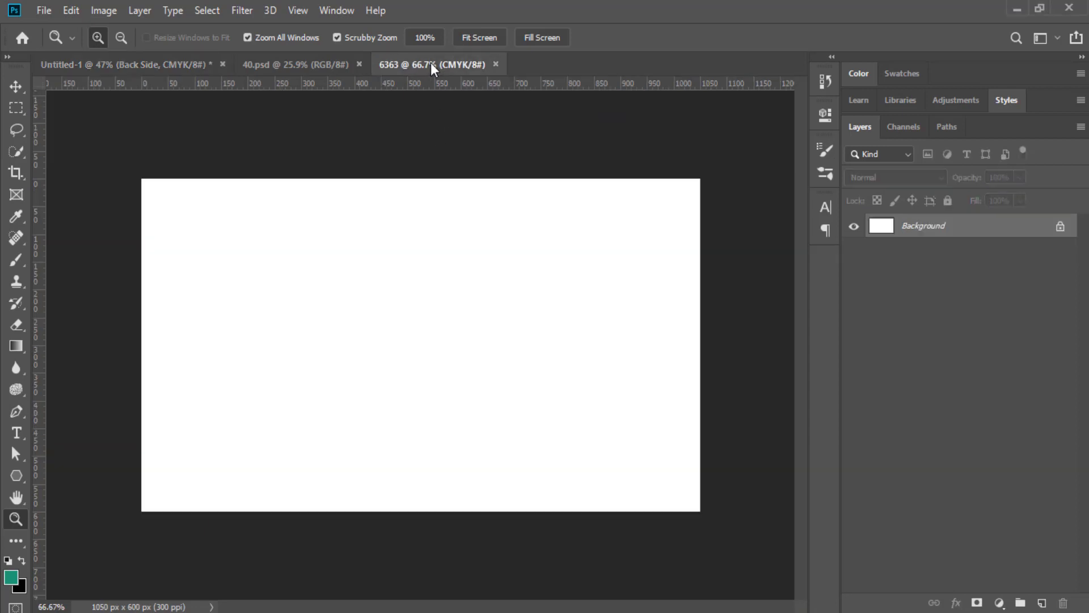
left_click(15, 89)
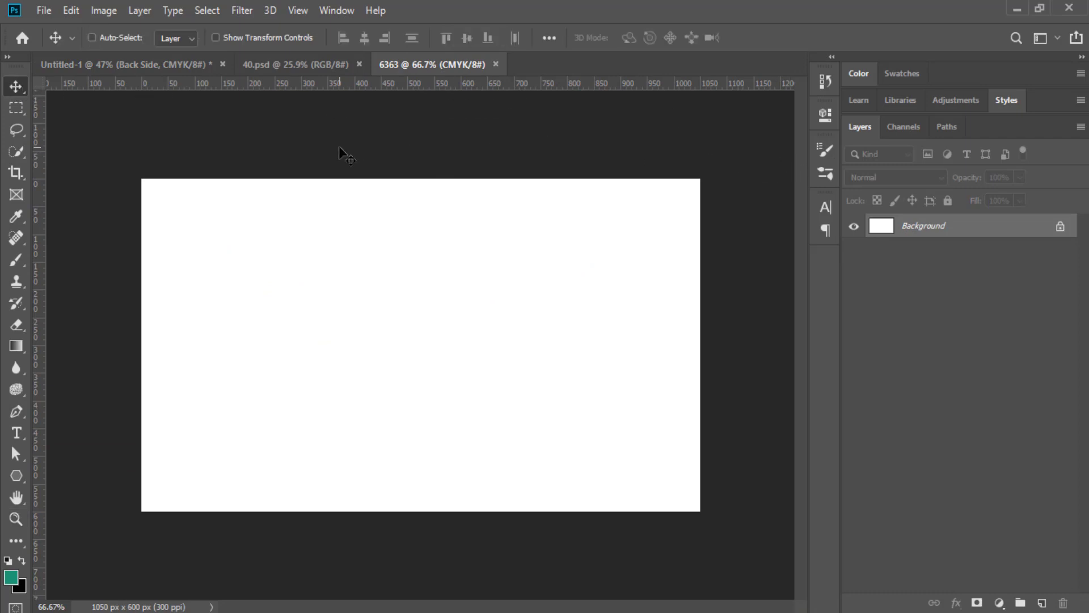
left_click(297, 10)
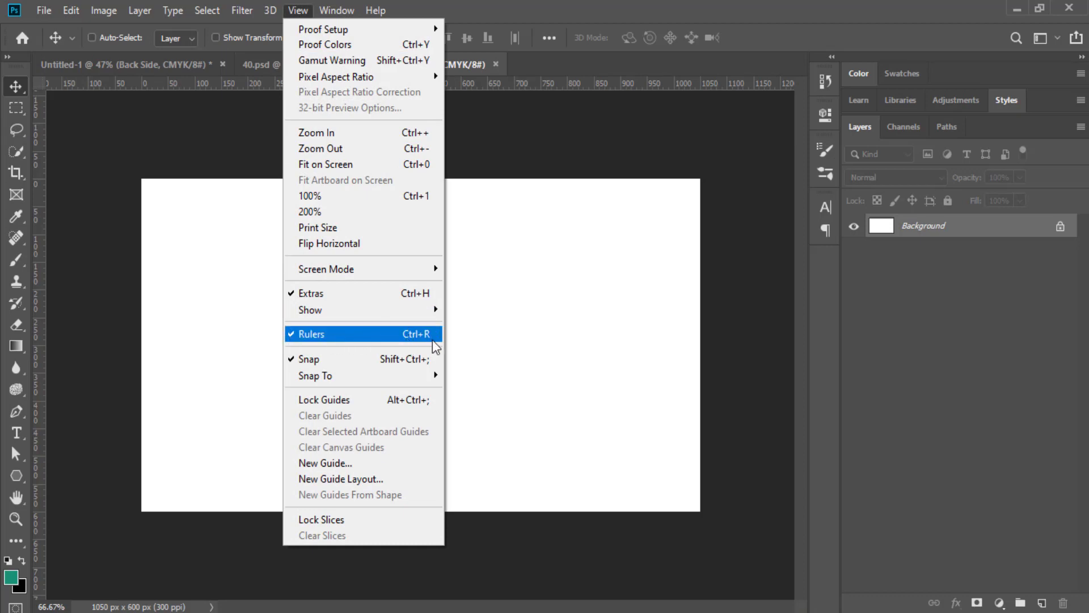
left_click(271, 97)
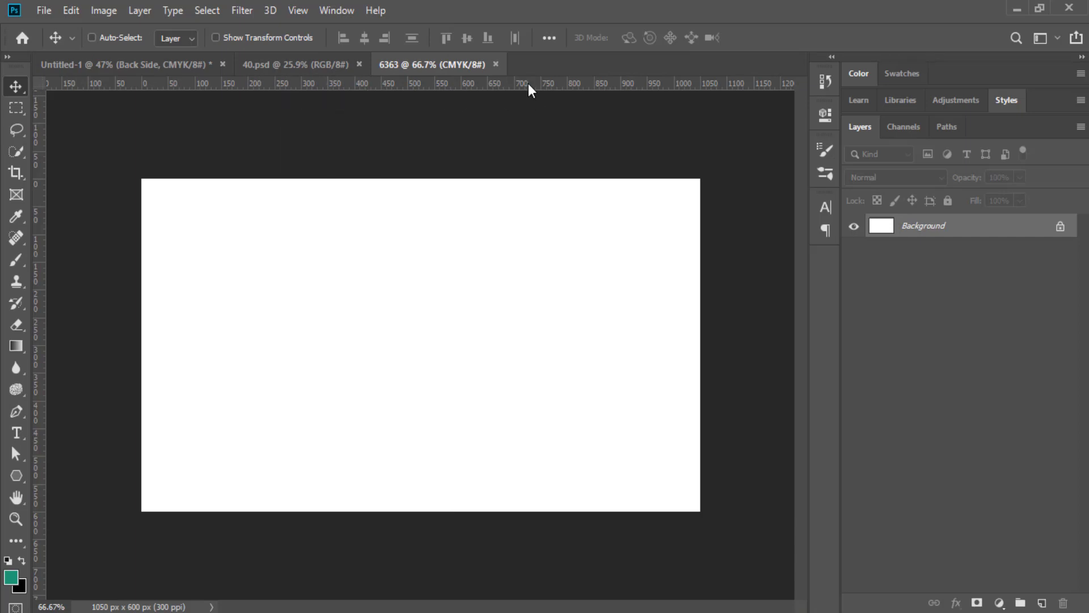
Step: Drag guides onto the top, bottom, left and right edges of the 1050 × 600 px canvas
left_click_drag(540, 82, 541, 179)
left_click_drag(554, 85, 554, 511)
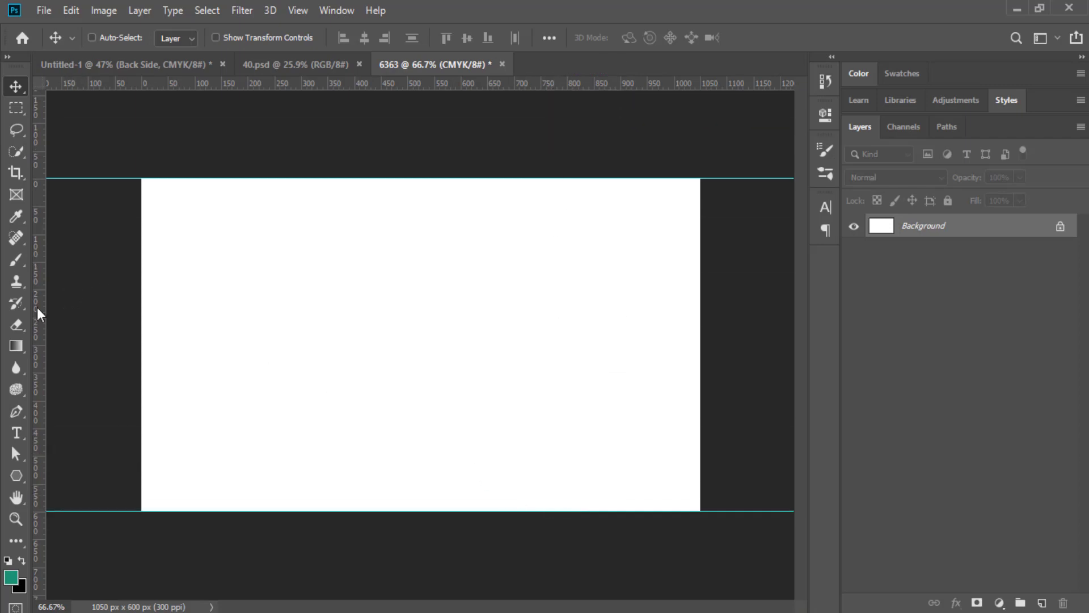
left_click_drag(37, 308, 141, 311)
left_click_drag(42, 310, 699, 321)
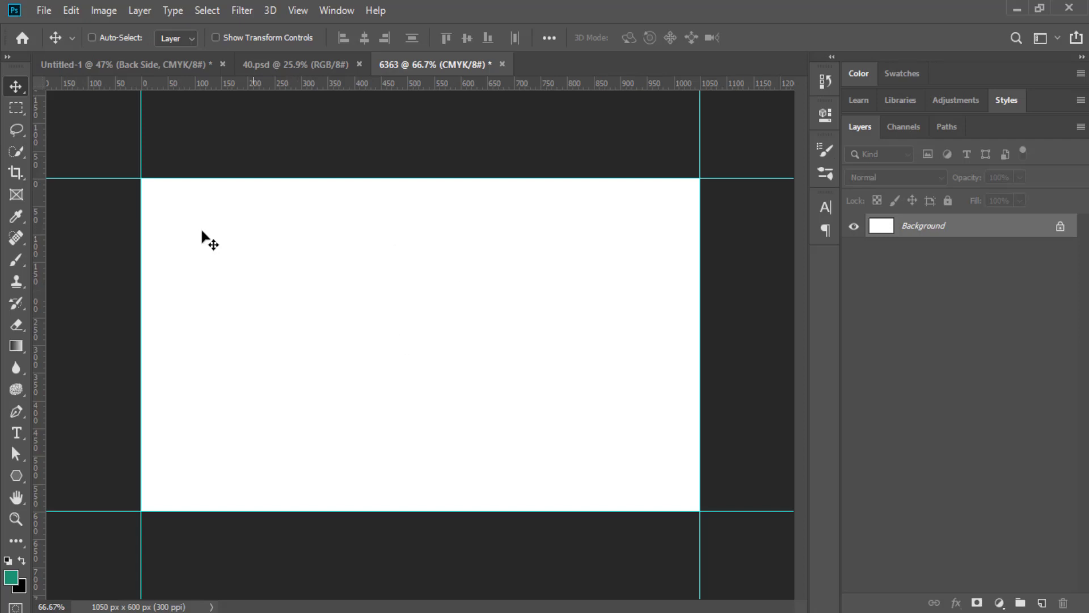
Step: Open Canvas Size with Inches units and Relative checked
left_click(110, 9)
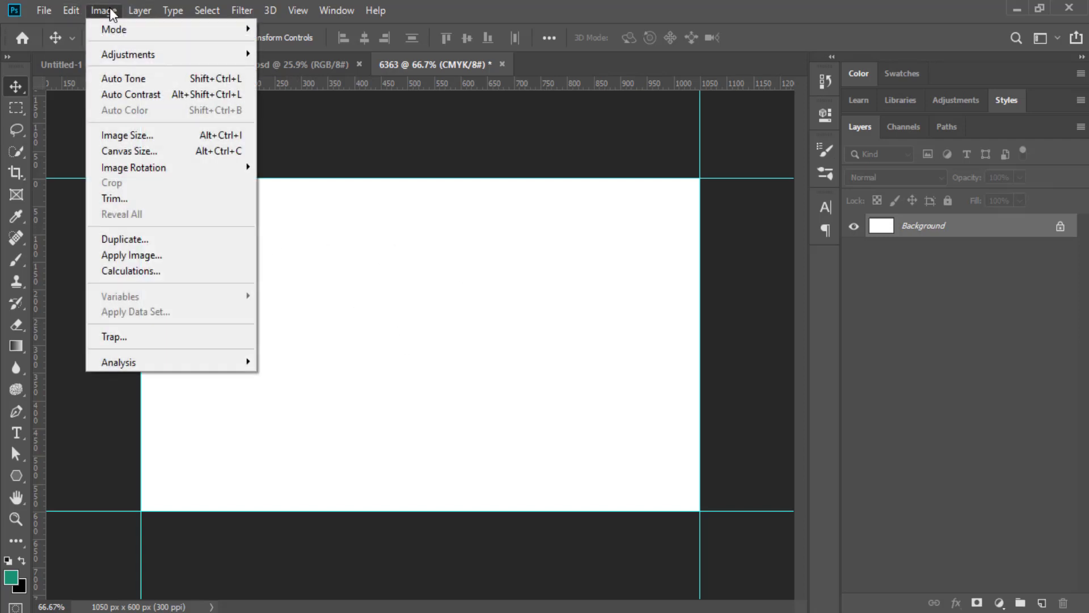
left_click(135, 151)
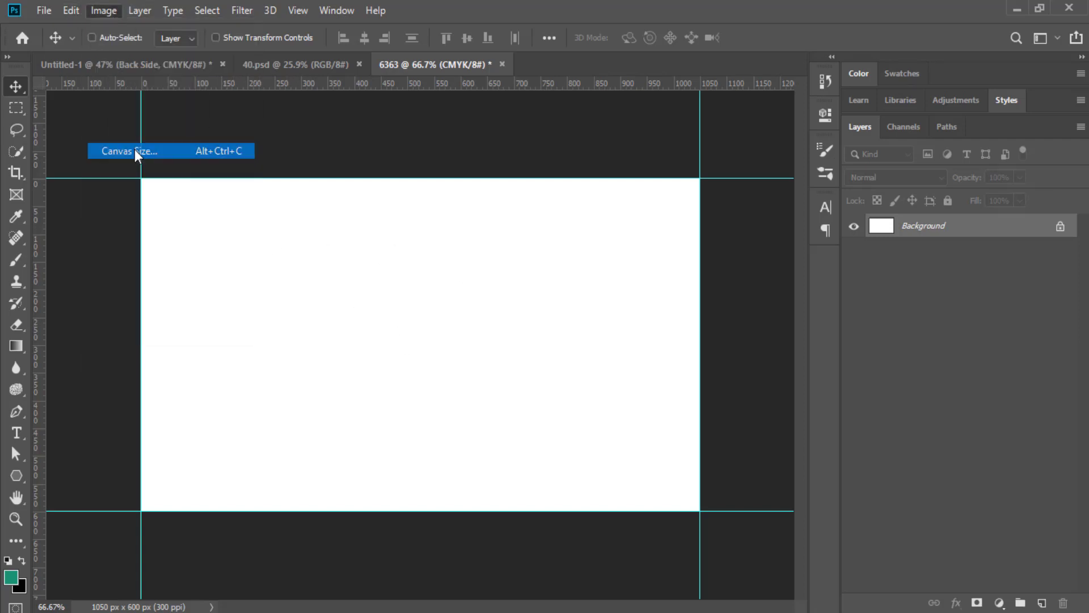
left_click(525, 313)
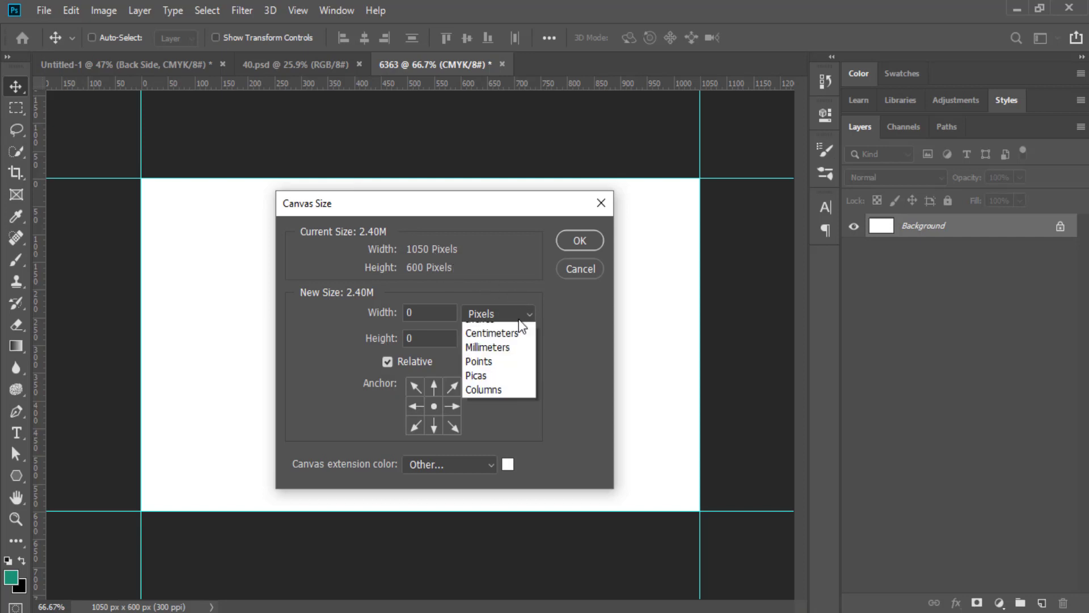
left_click(505, 359)
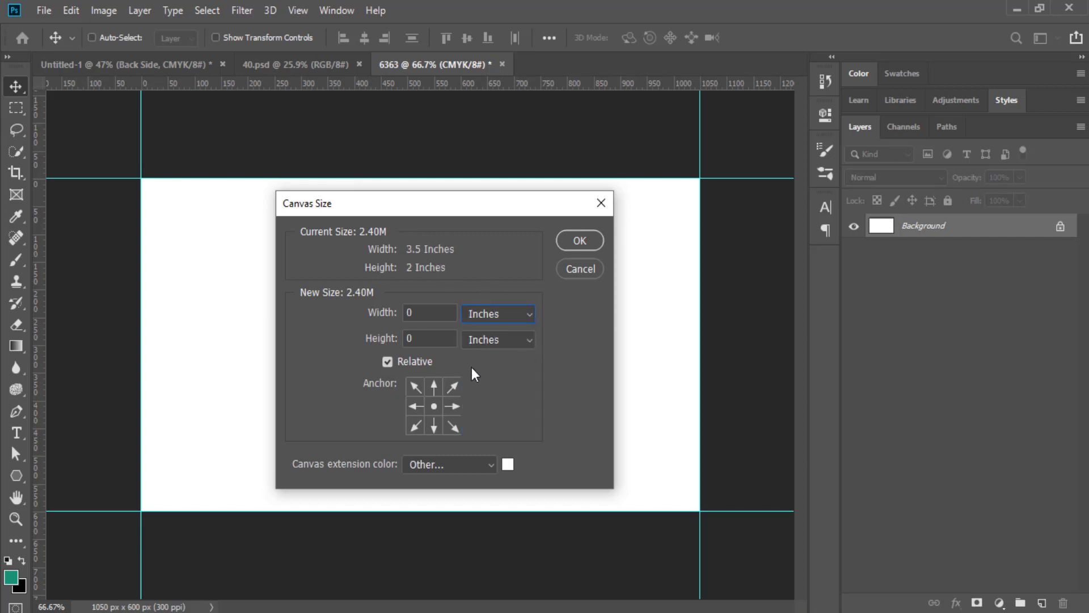
left_click(387, 362)
left_click(386, 362)
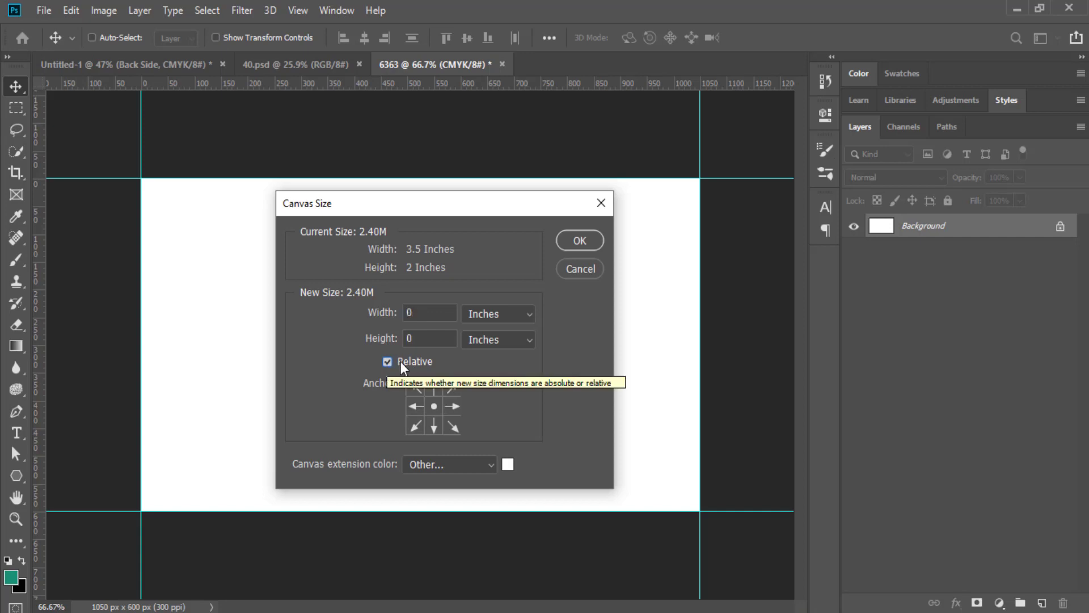
Step: Reduce width and height by 0.25 inch and accept clipping, giving 975 × 525 px
double_click(440, 311)
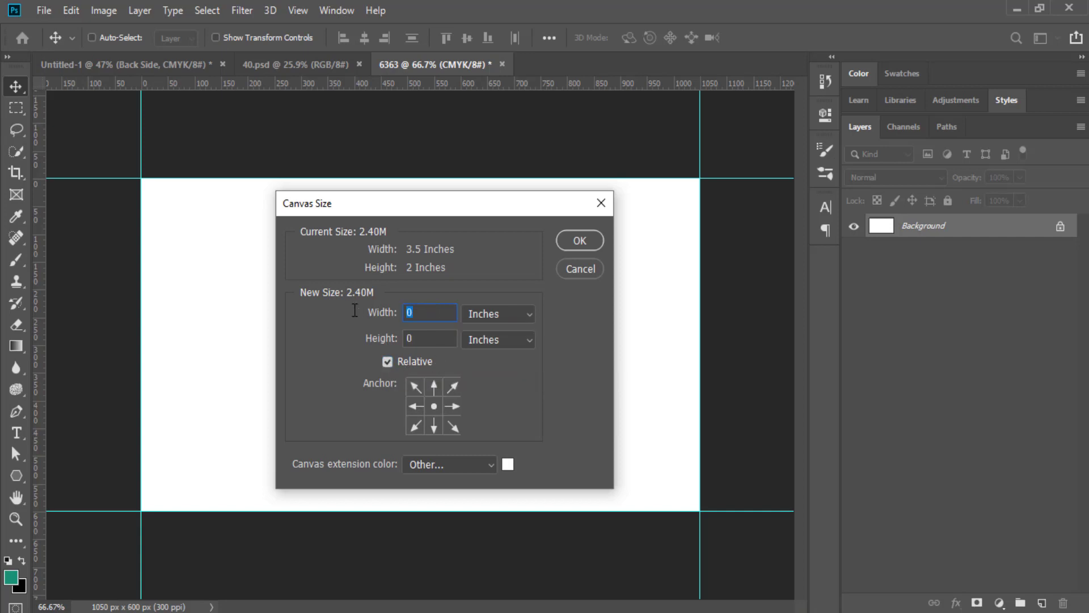
type("-0.2")
type("5")
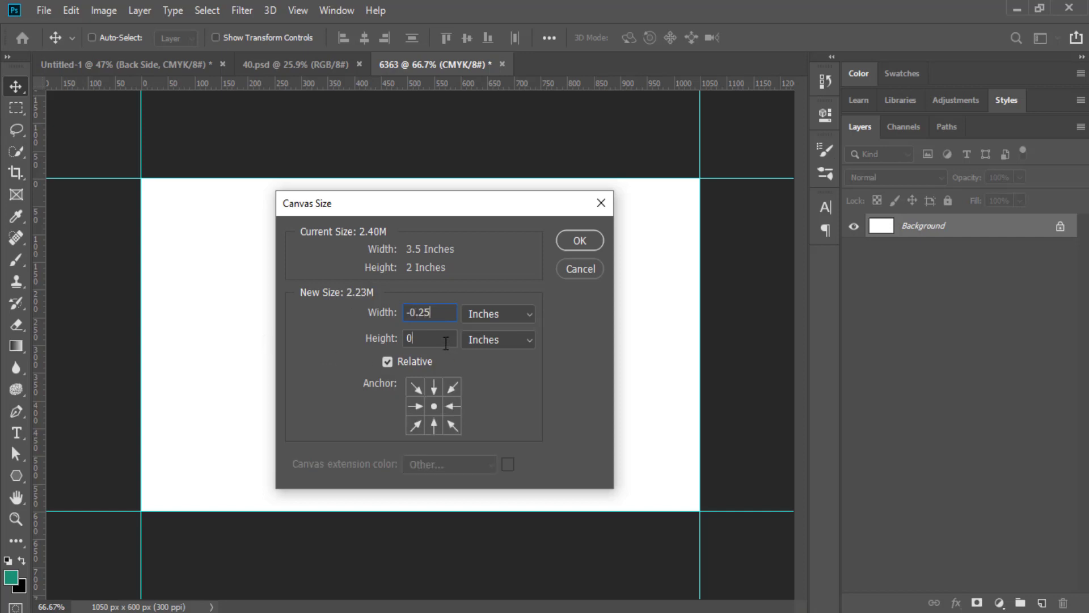
double_click(446, 343)
type("-0.25")
left_click(578, 240)
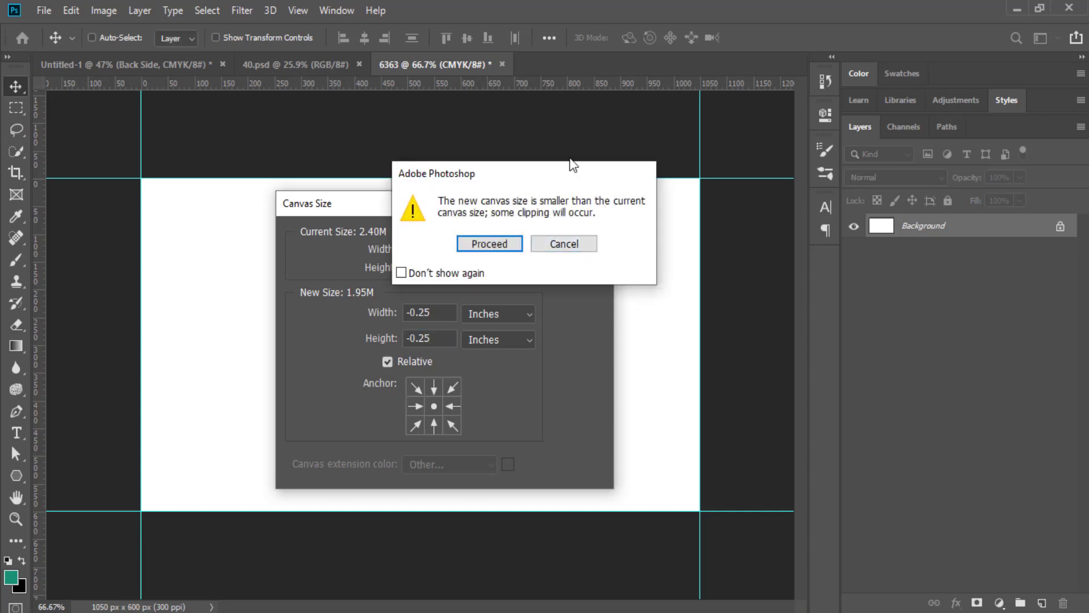
left_click_drag(560, 171, 507, 188)
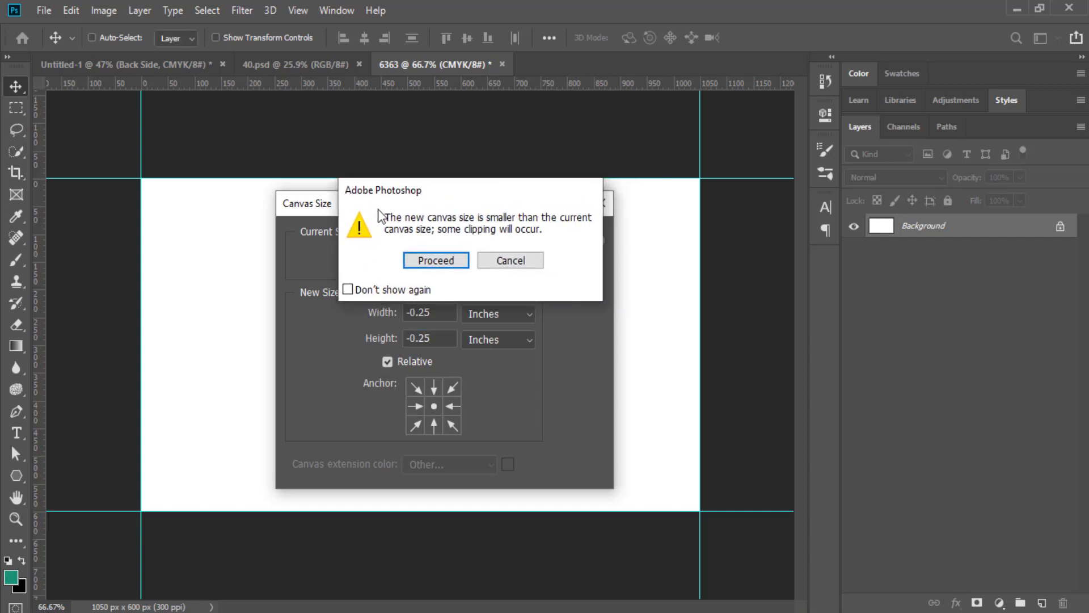
left_click(436, 262)
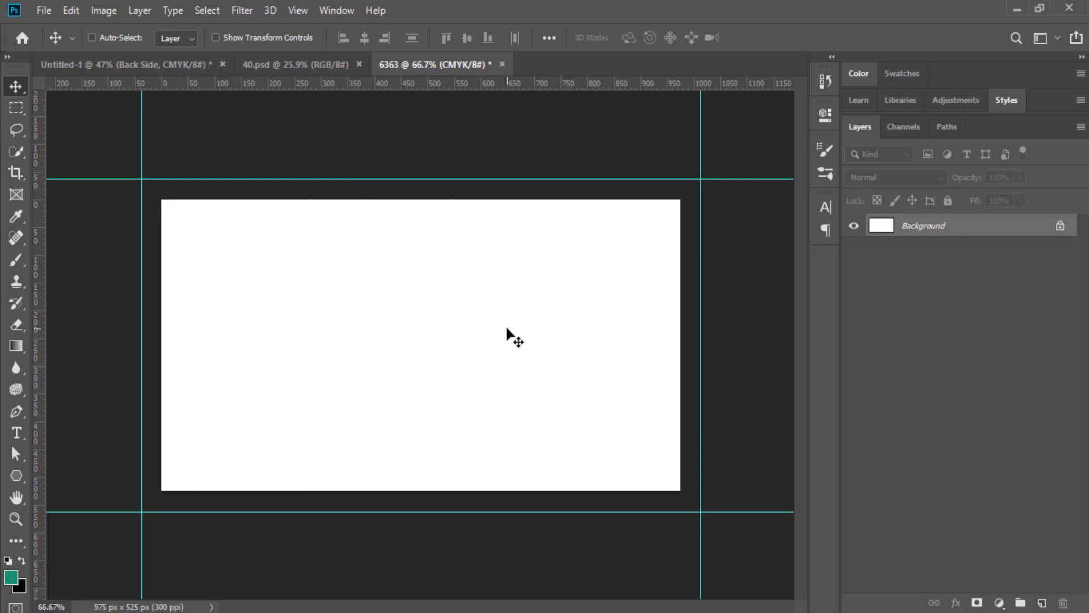
Step: Place guides along the new top, bottom, left and right card edges
left_click_drag(484, 84, 489, 198)
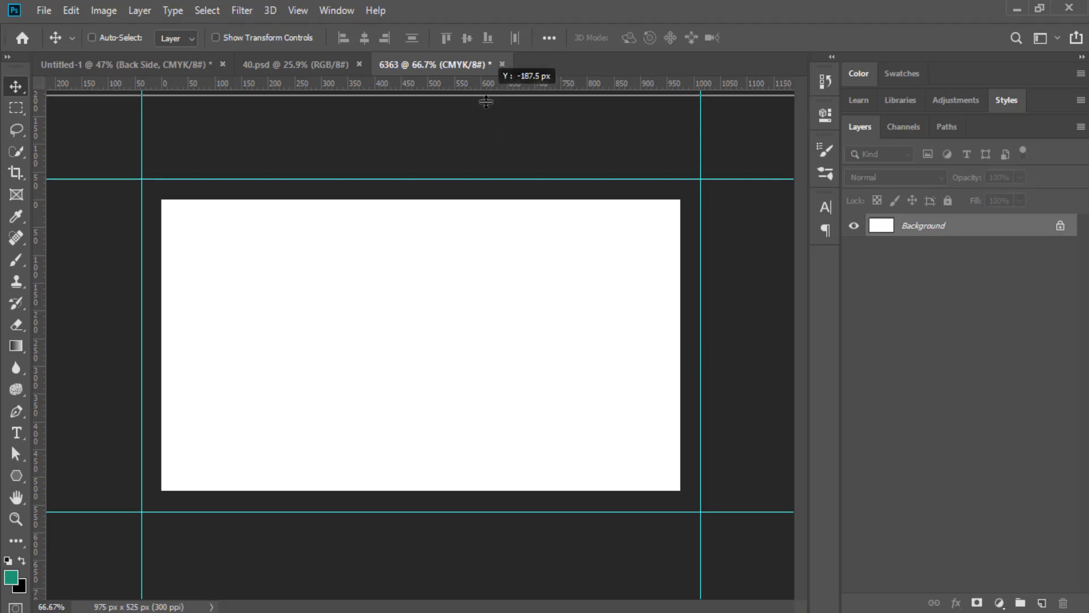
left_click_drag(497, 84, 498, 490)
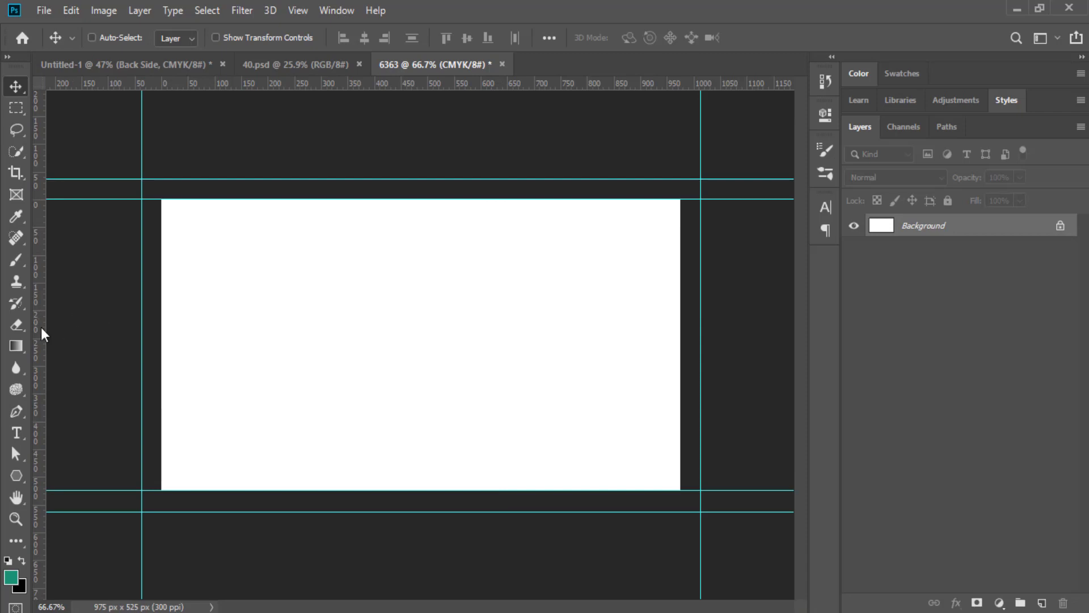
left_click_drag(40, 329, 162, 329)
left_click_drag(41, 329, 680, 379)
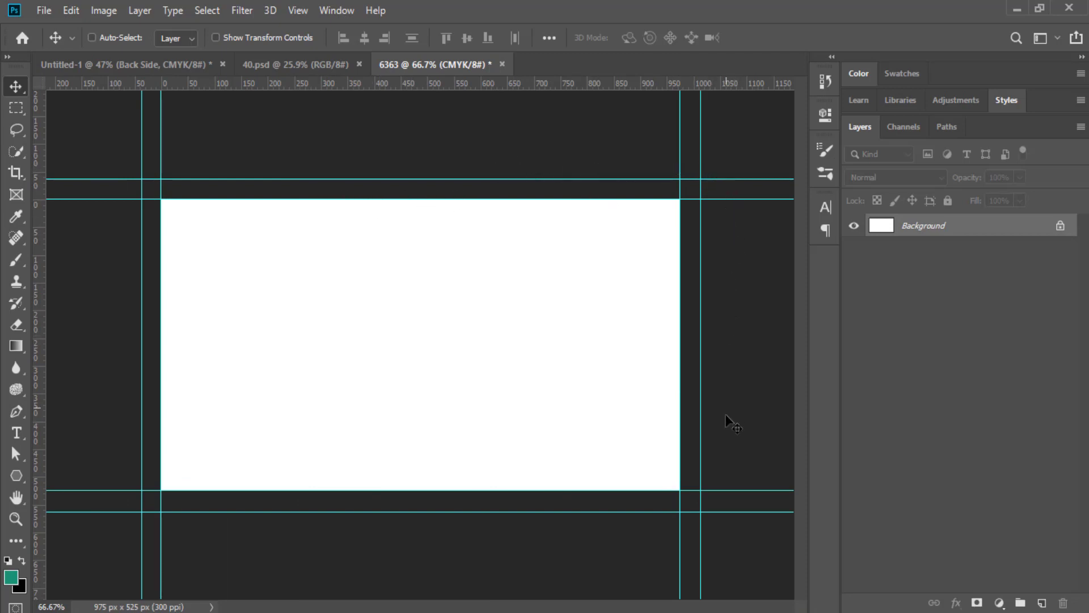
Step: Add 0.5 inch to canvas width and height in relative inches, reaching 1125 × 675 px
left_click(103, 7)
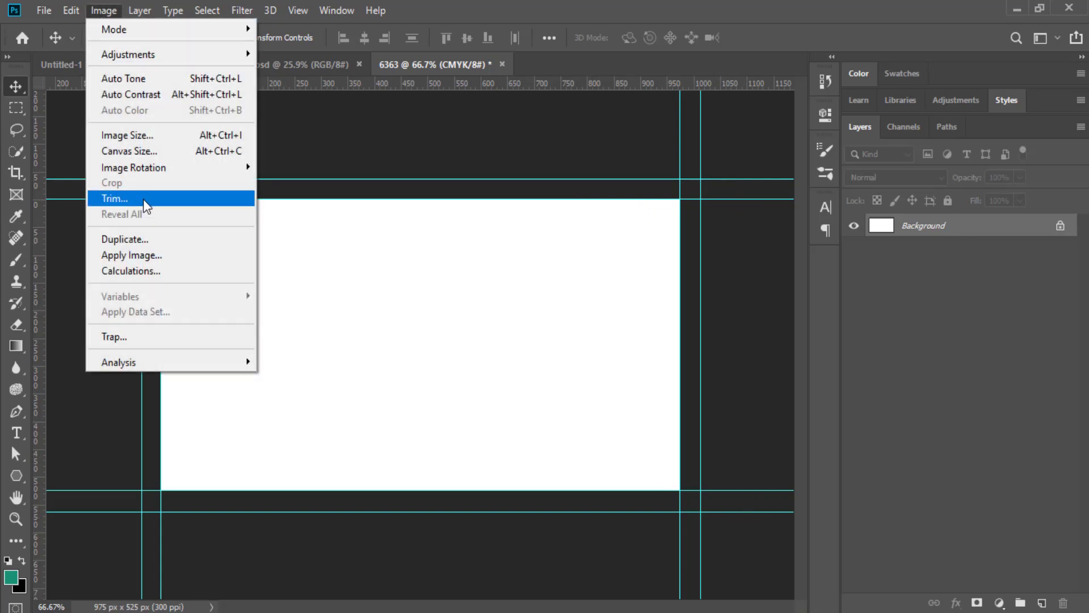
left_click(135, 147)
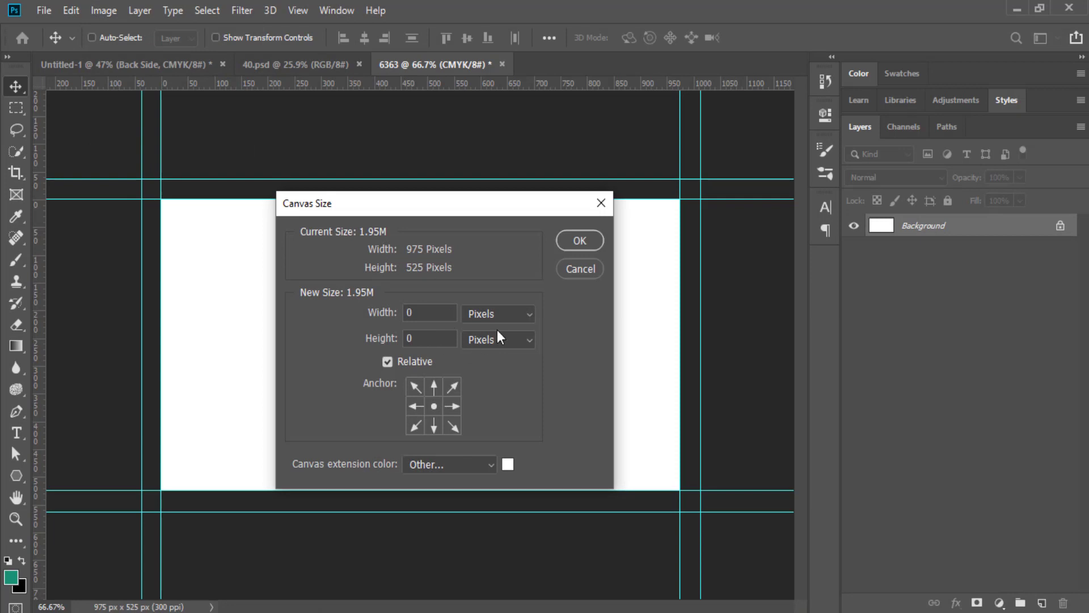
left_click(497, 314)
left_click(488, 359)
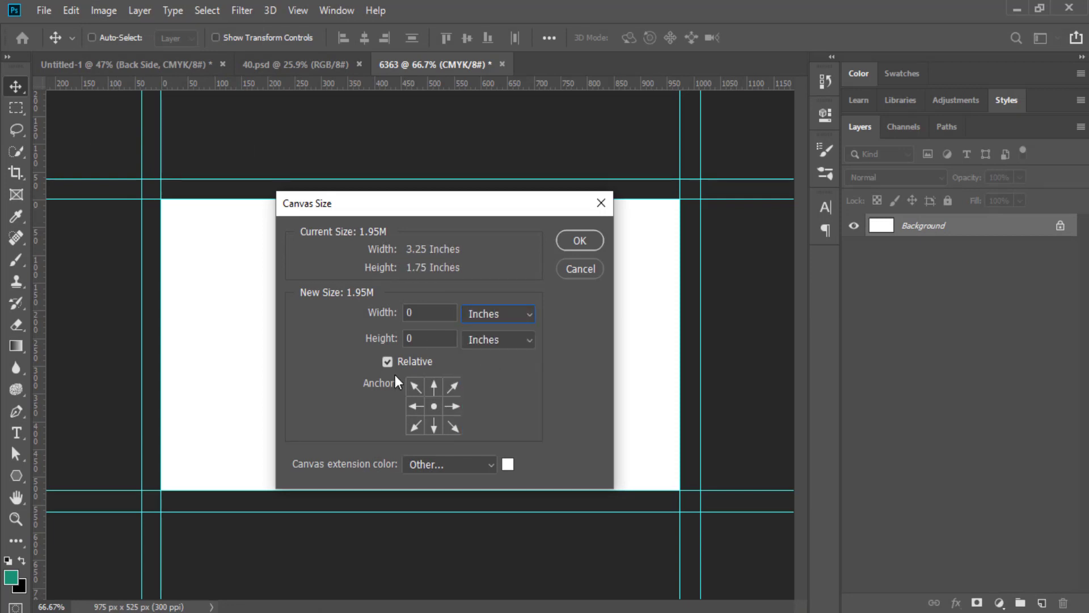
left_click(444, 310)
type("50")
key("Tab")
left_click(580, 240)
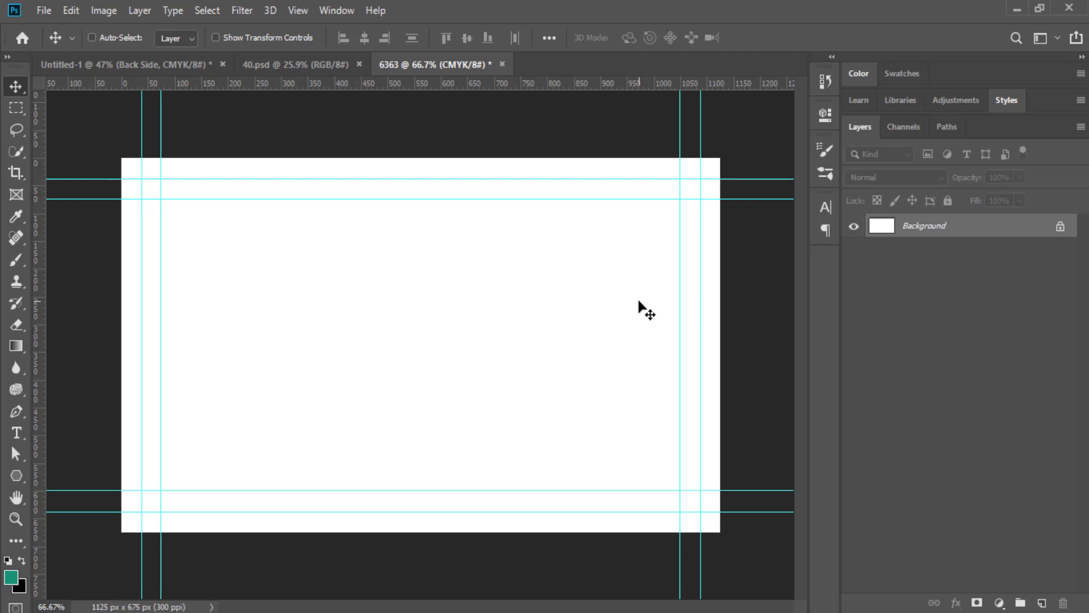
Step: Hide Untitled-1's Front Side group to view the back design, then return to 6363
left_click(108, 65)
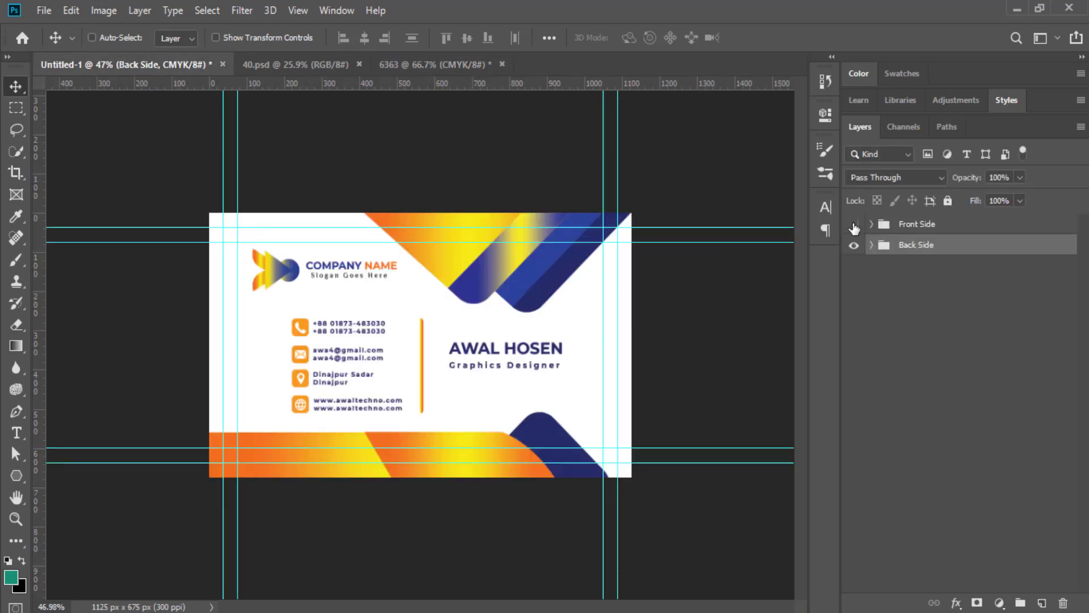
left_click(854, 227)
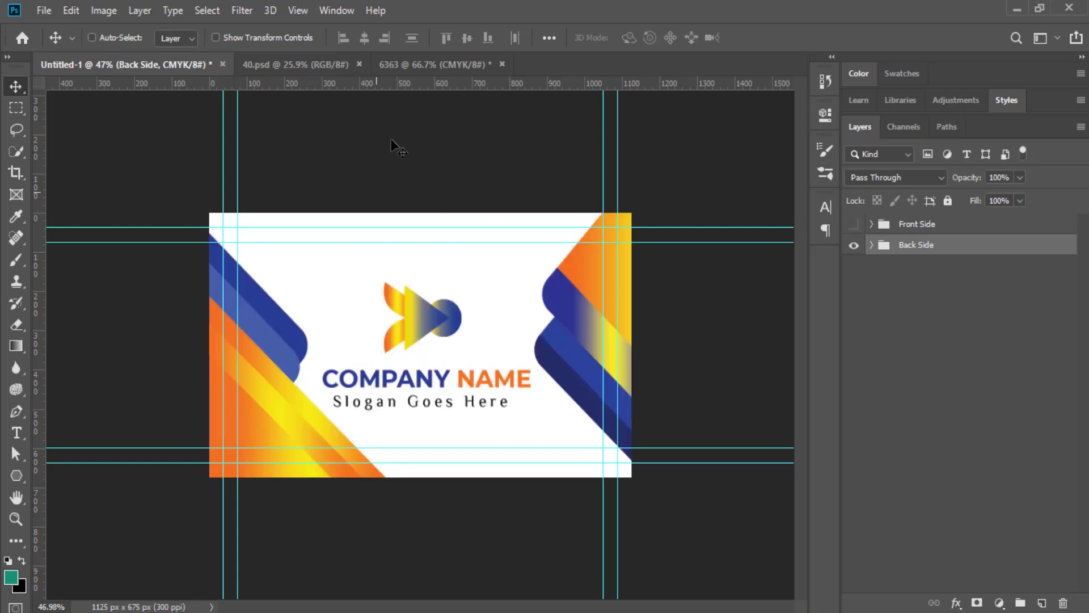
left_click(428, 64)
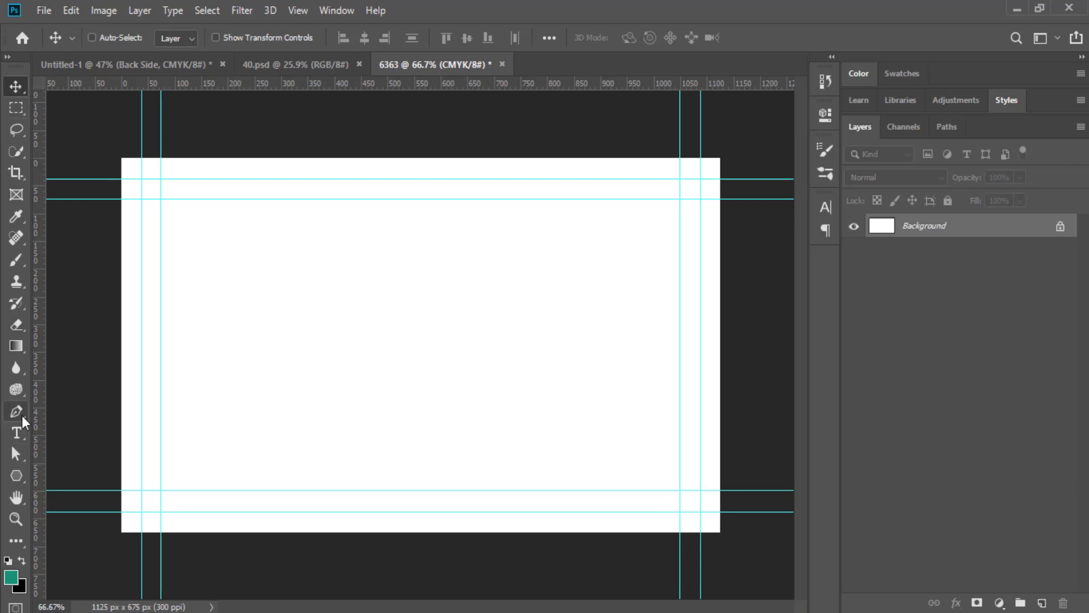
Step: Draw a teal 620 × 551 px rectangle over the card's lower-left area
left_click(19, 477)
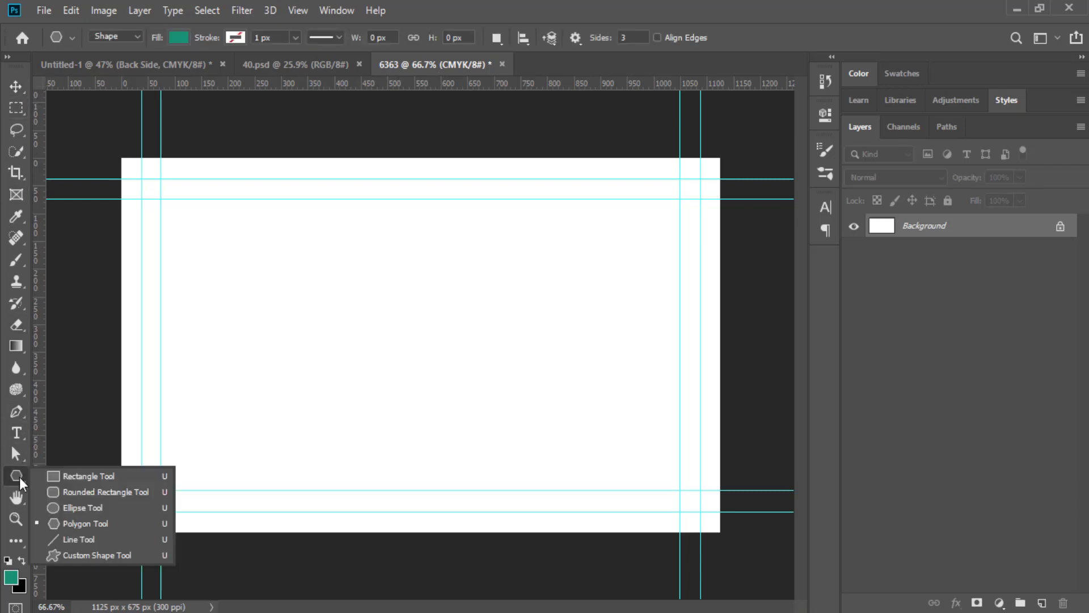
left_click(76, 475)
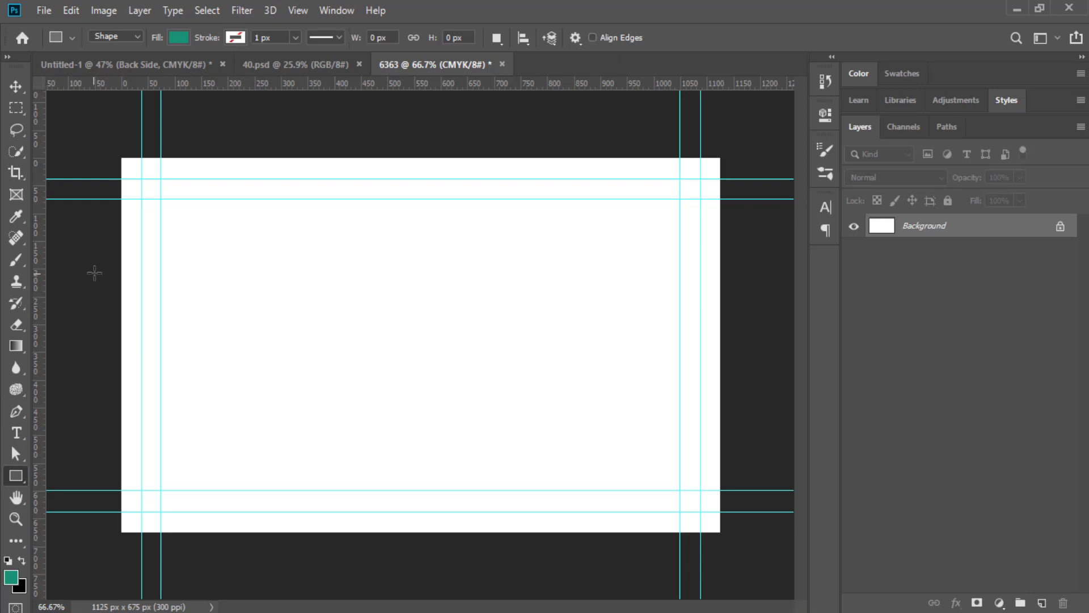
mouse_move(98, 270)
left_mouse_down()
mouse_move(321, 552)
mouse_move(428, 575)
left_mouse_up()
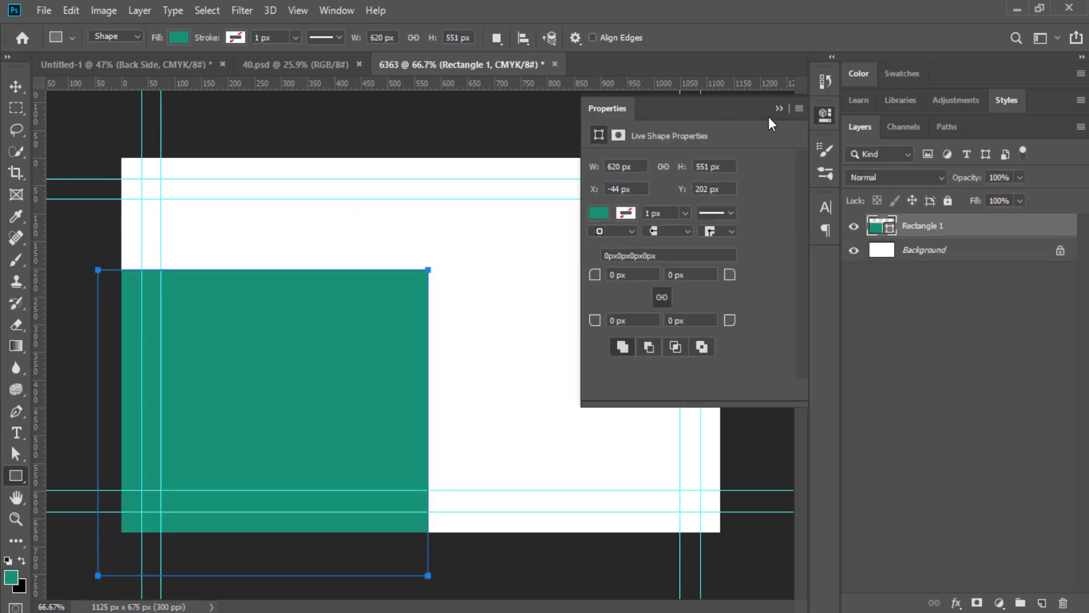
left_click(778, 108)
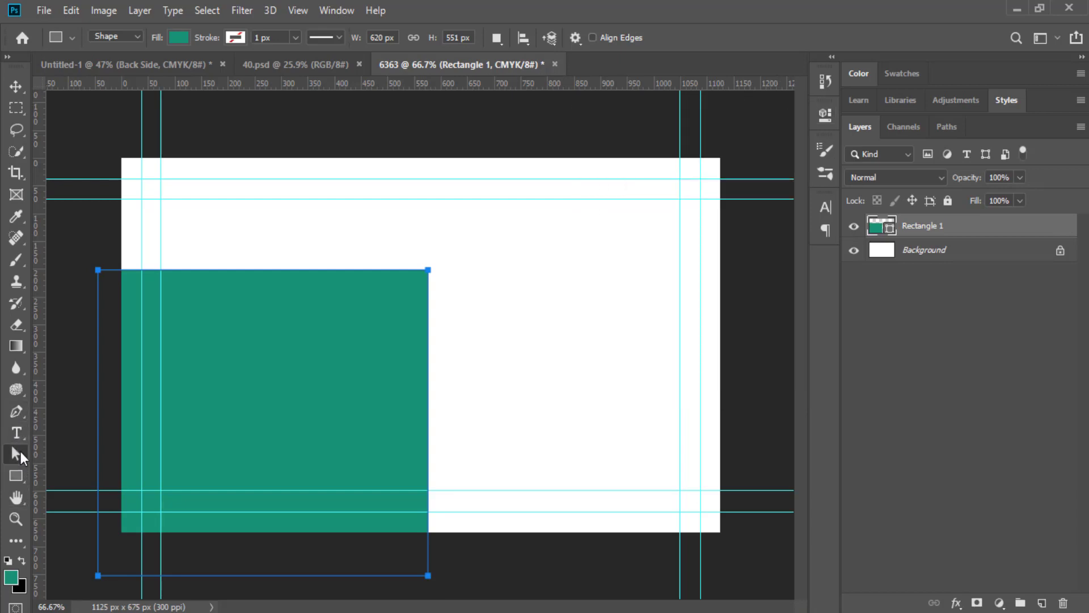
left_click(17, 454)
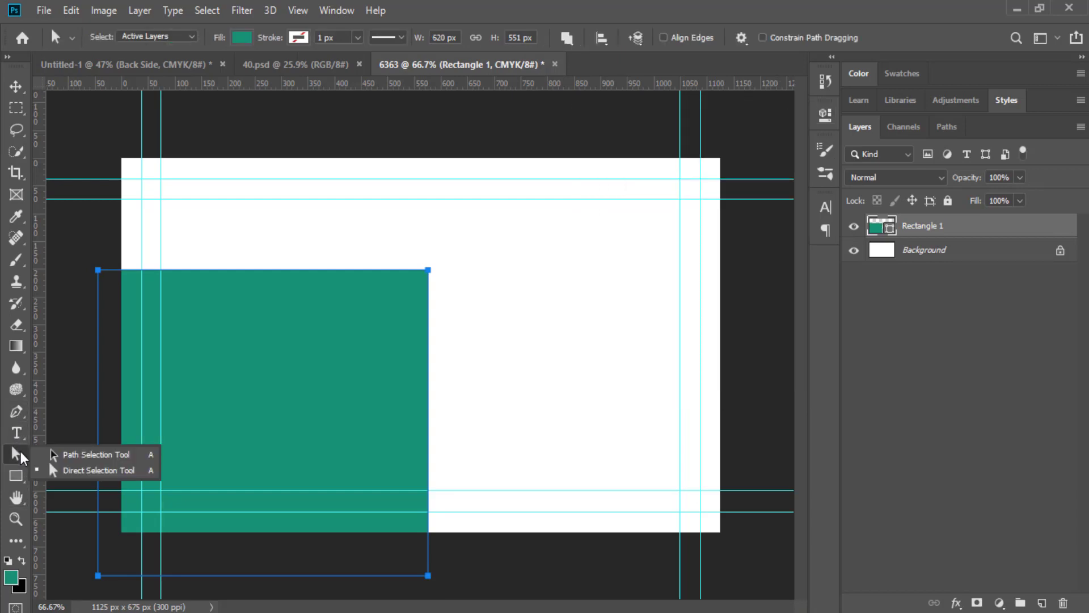
Step: Delete the rectangle's top-right anchor to turn it into a triangle path
left_click(80, 470)
left_click_drag(330, 233, 520, 366)
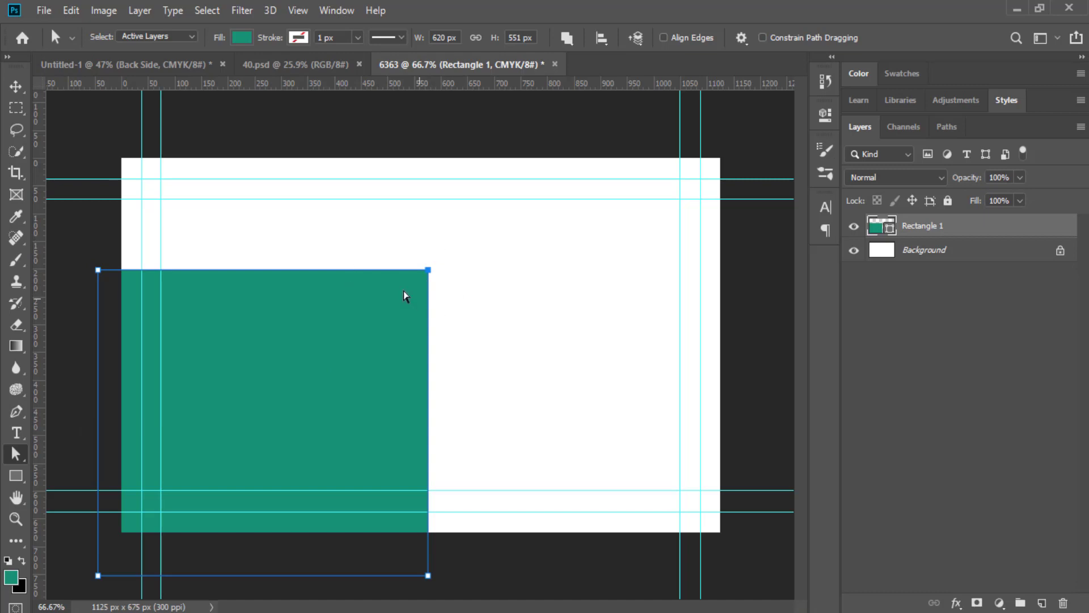
key("Delete")
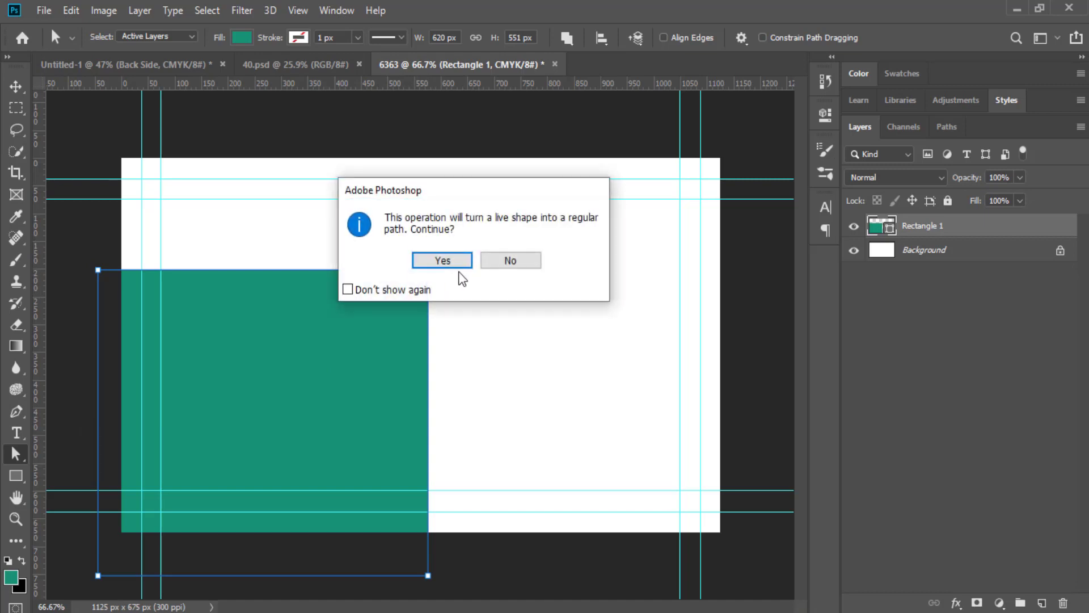
left_click(441, 260)
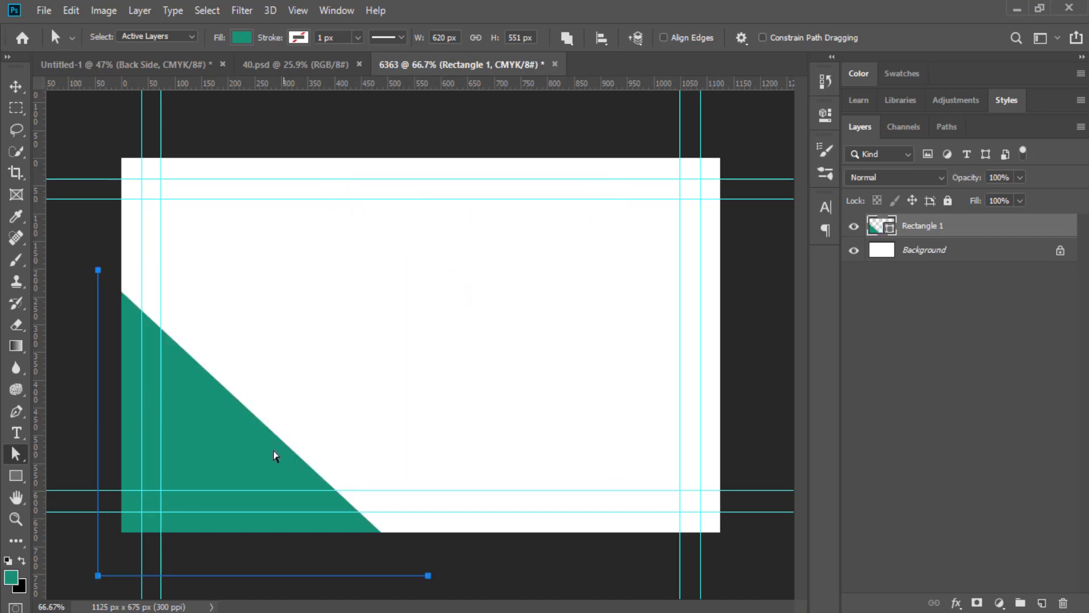
Step: Nudge the triangle's left-side anchors right onto the card's left edge
left_click_drag(77, 252, 146, 328)
left_click_drag(85, 252, 110, 590)
key("shift+Right")
key("shift+Right")
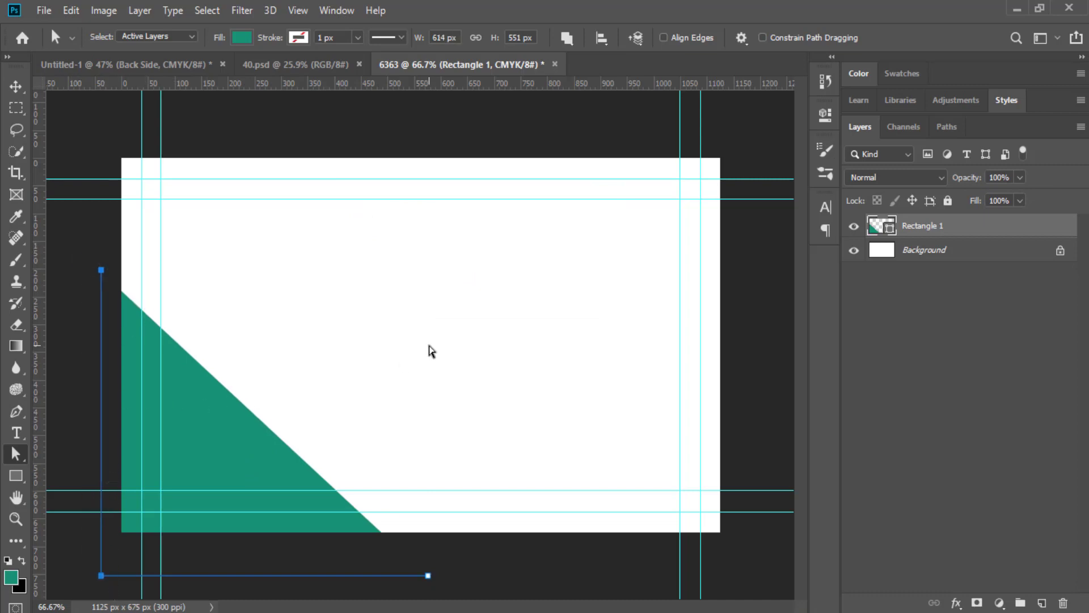
key("shift+Right")
key("shift+Right")
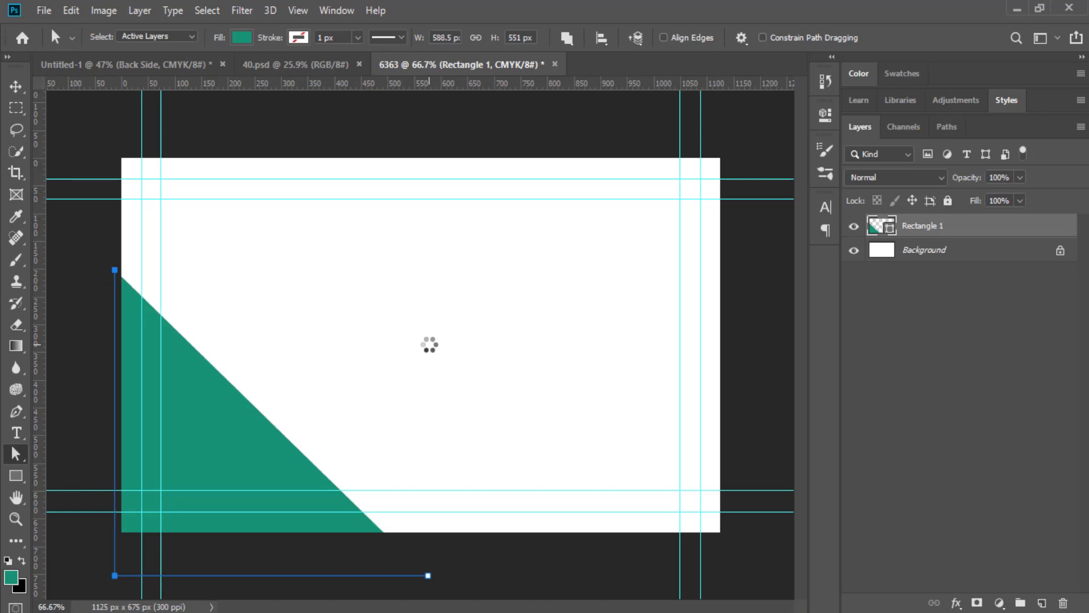
key("shift+Right")
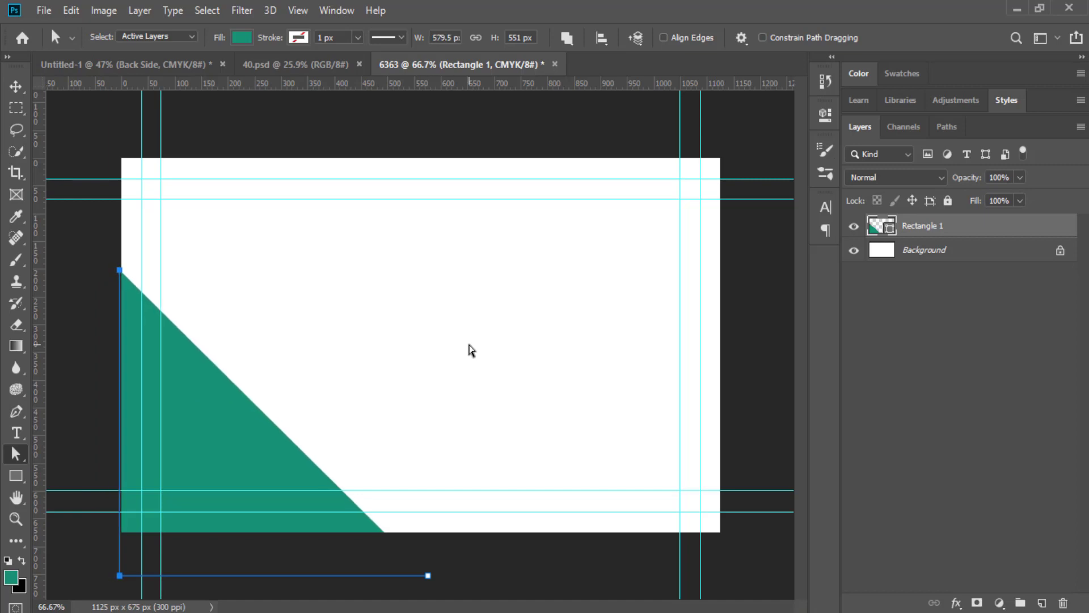
Step: Raise the triangle's bottom anchors until the base sits on the card's bottom edge
left_click_drag(459, 572, 89, 581)
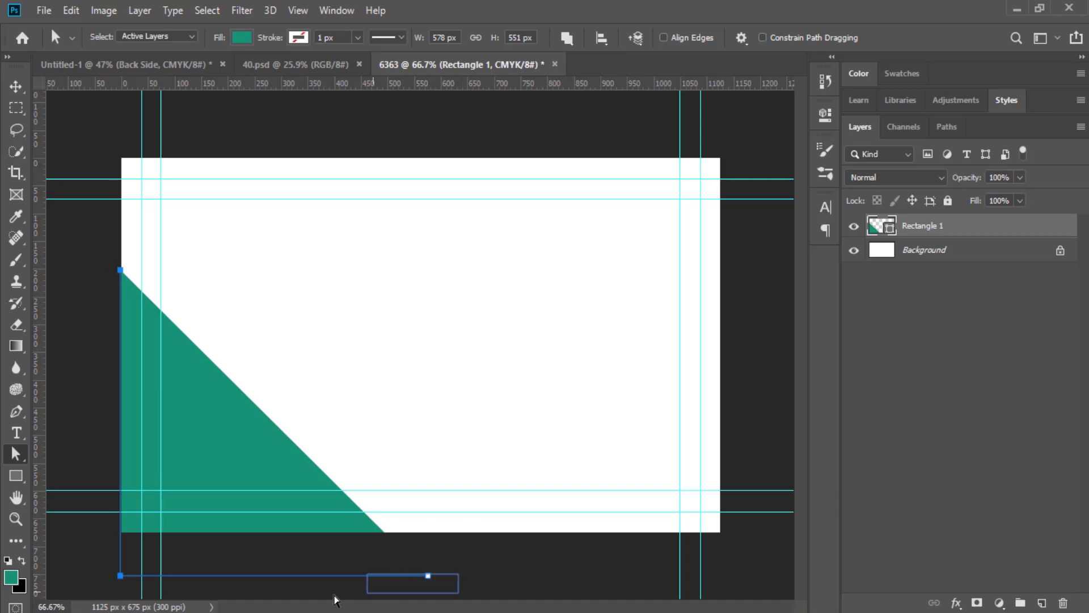
key("shift+Up")
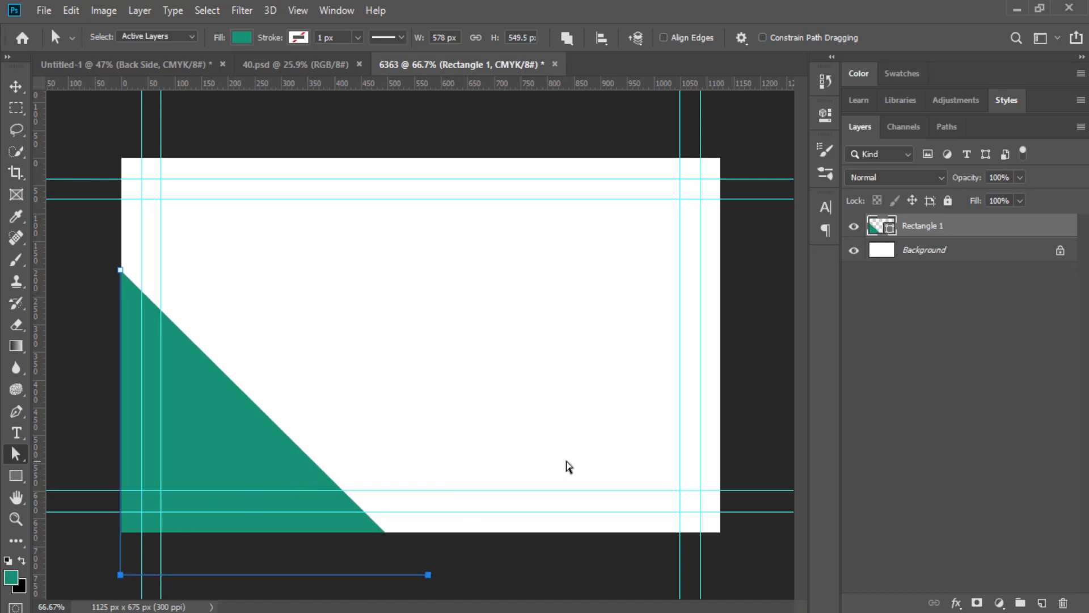
key("shift+Up")
key("shift+Up")
key("shift+Up")
key("shift+Up")
key("shift+Up")
key("shift+Up")
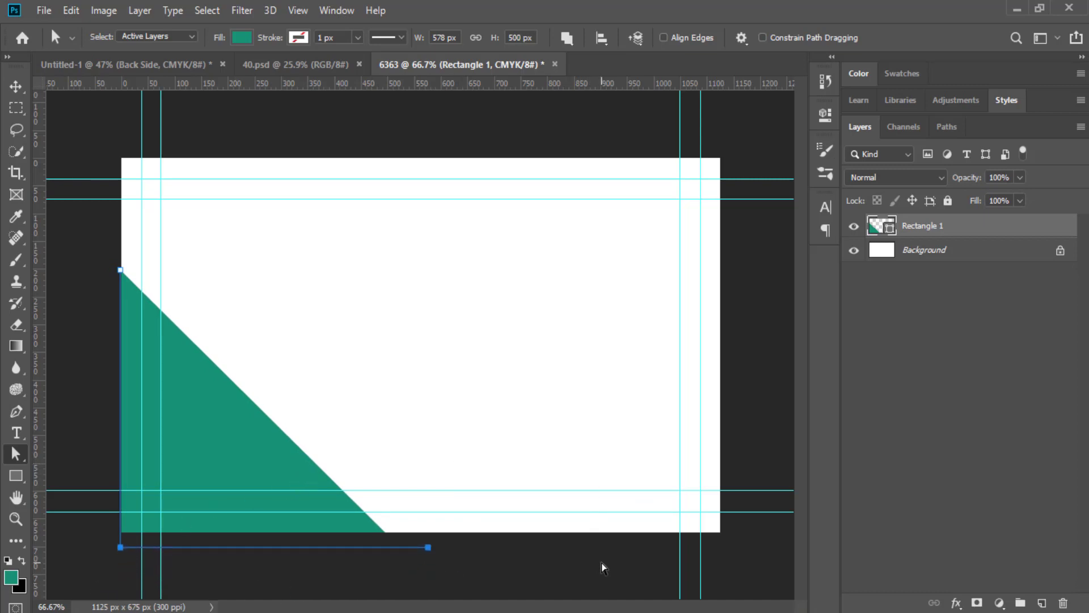
key("shift+Up")
key("shift+Up")
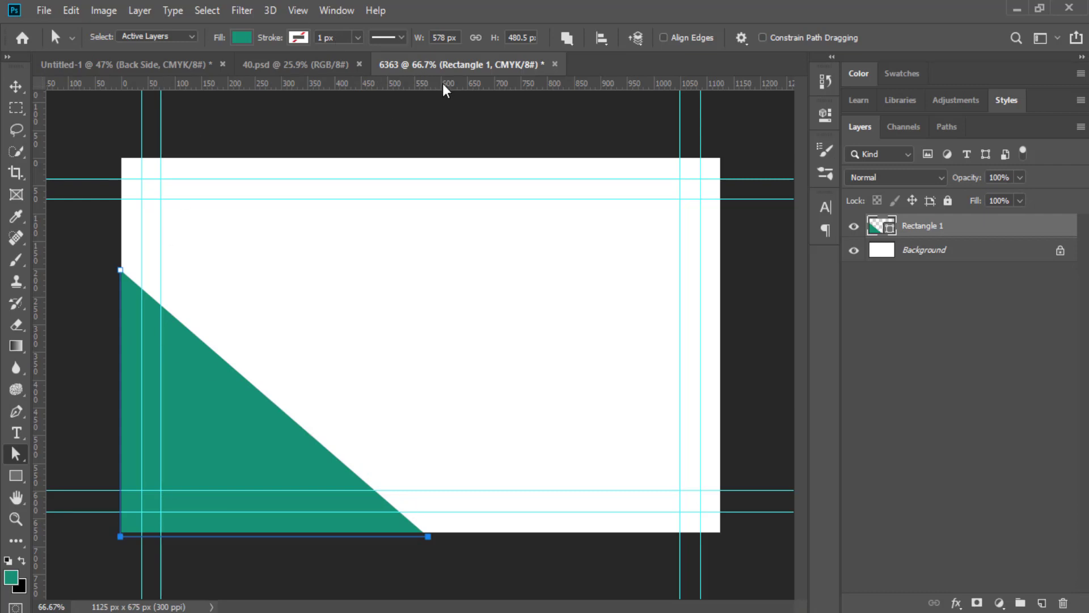
Step: Add a horizontal guide and lower the triangle's top point onto it
left_click_drag(445, 90, 447, 290)
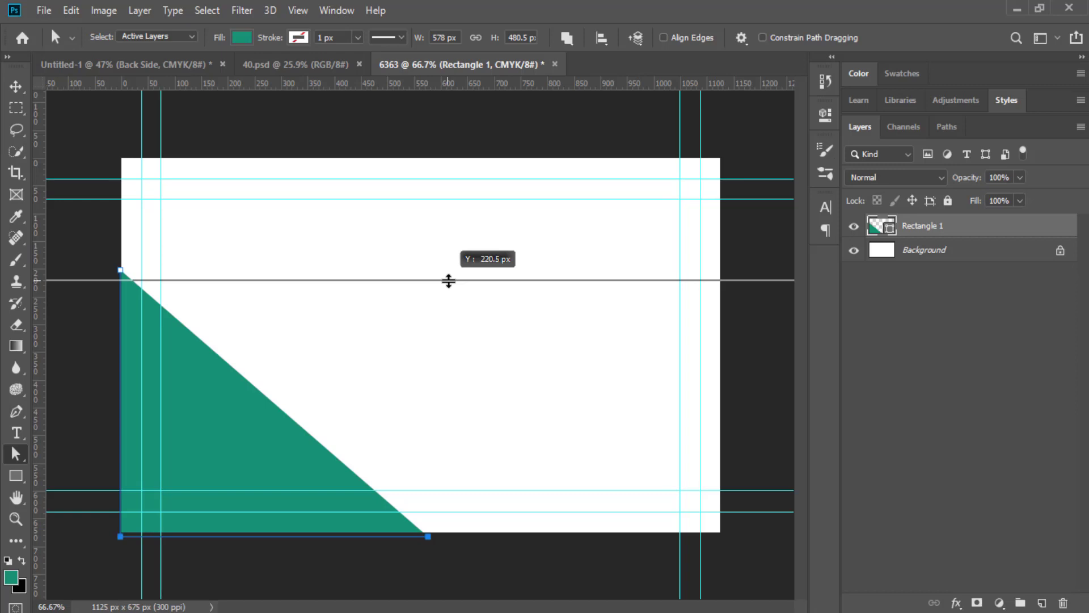
left_click_drag(449, 280, 450, 279)
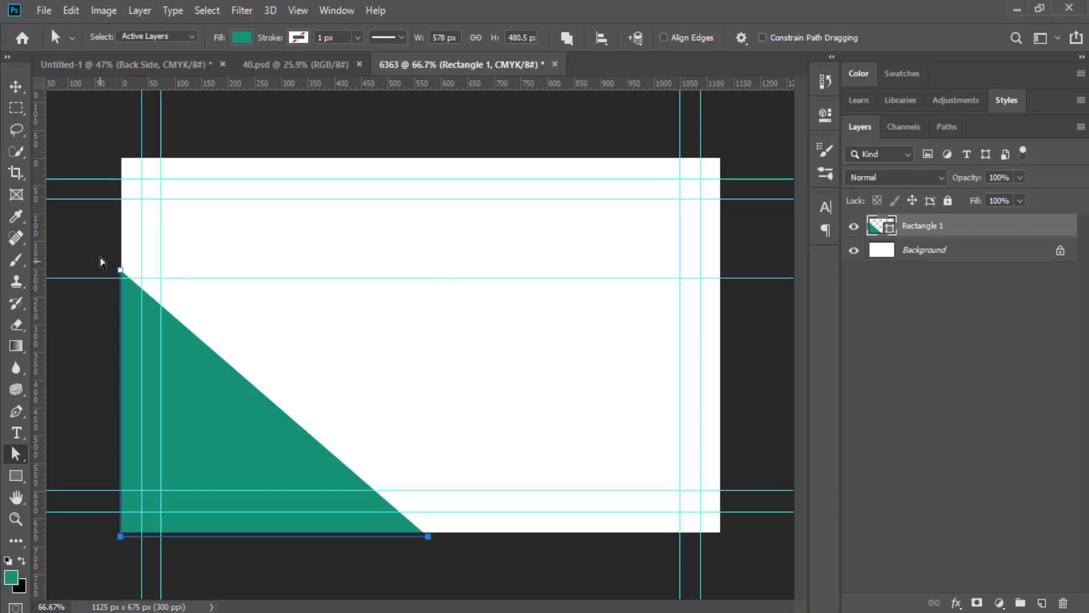
left_click(121, 270)
key("Down")
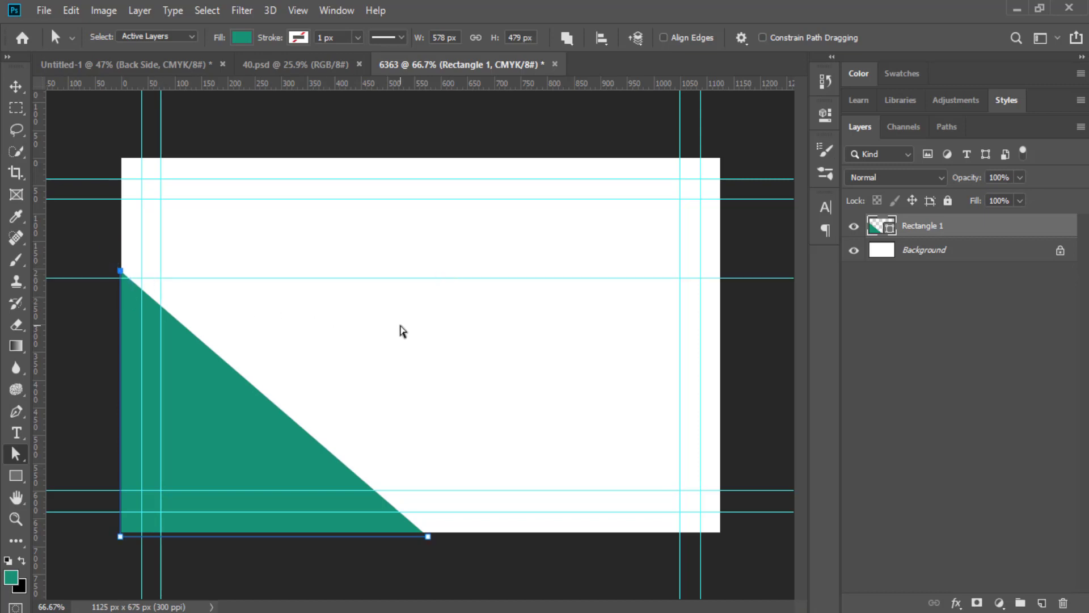
key("Down")
key("Down")
key("Down")
key("Down")
key("Down")
key("Down")
key("Down")
key("Down")
key("Down")
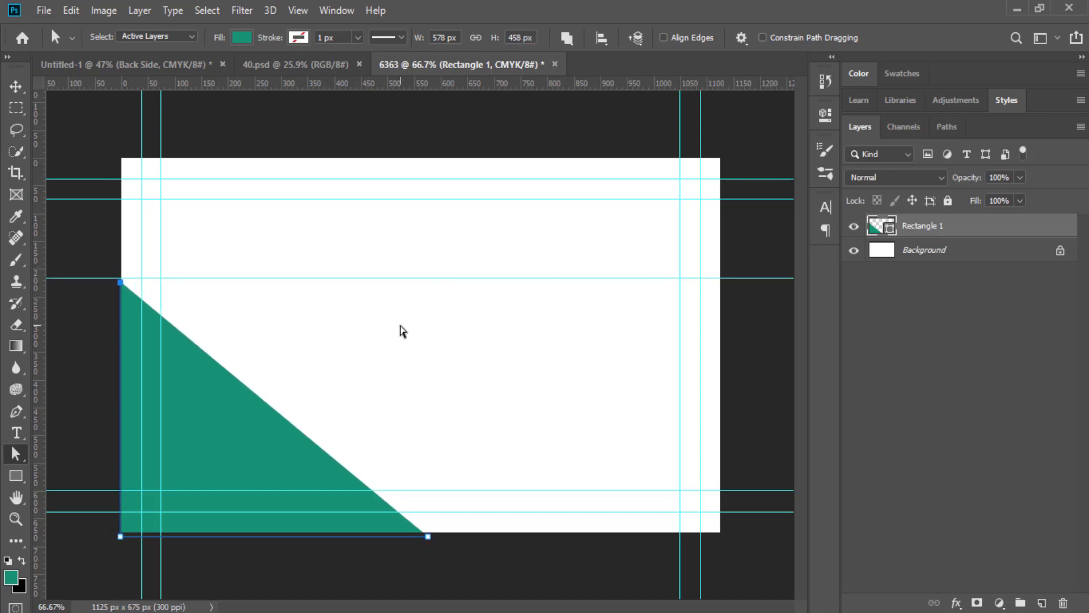
key("Down")
key("Down")
key("Down")
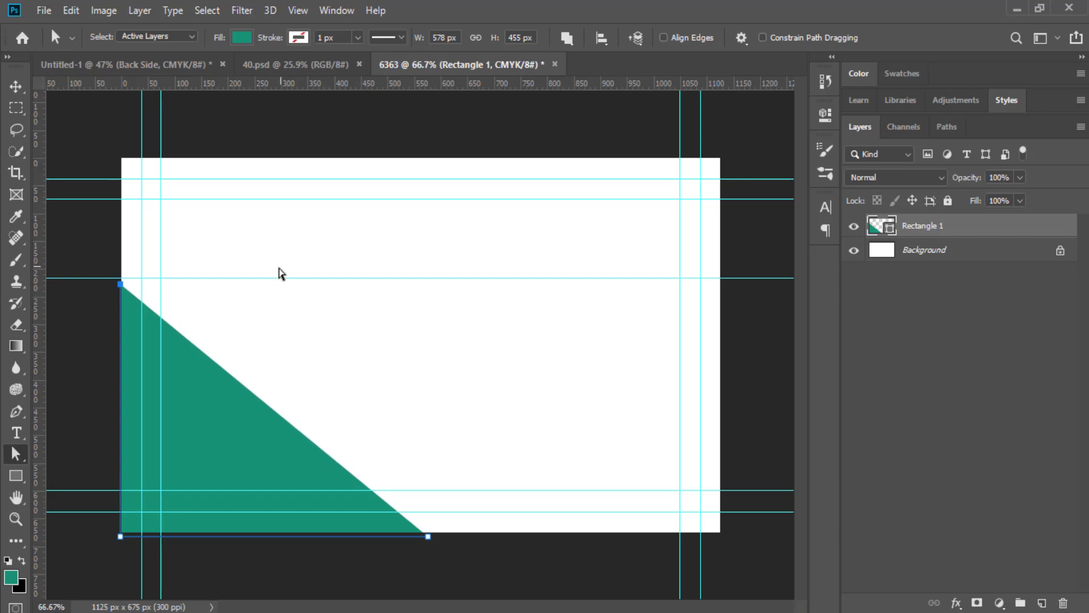
left_click(149, 302)
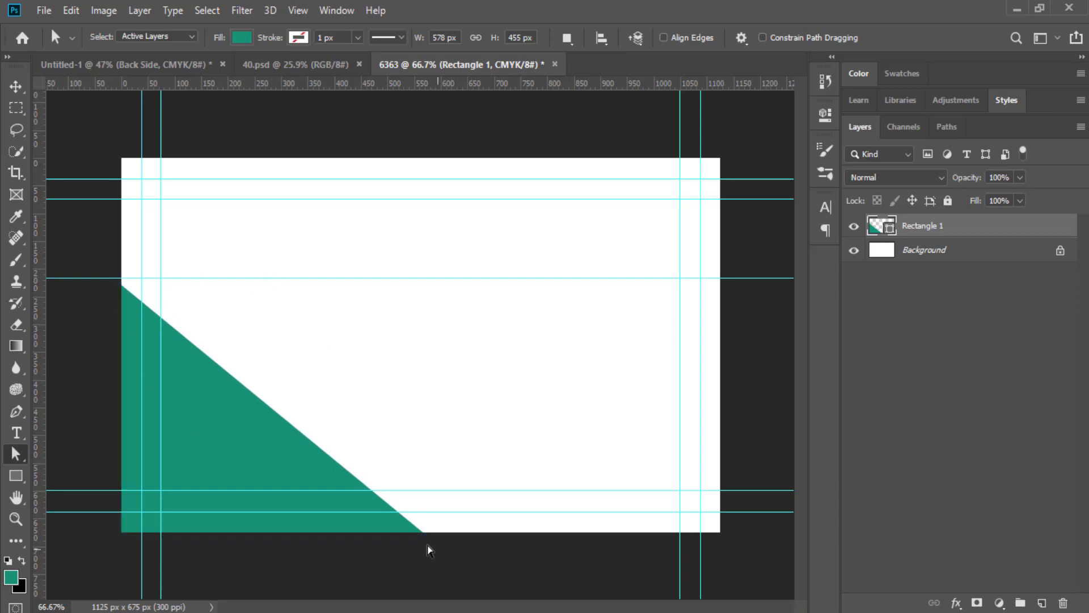
Step: Pull the triangle's bottom-right corner left to a temporary vertical guide, then remove it
mouse_move(39, 389)
left_mouse_down()
mouse_move(377, 390)
mouse_move(370, 397)
left_mouse_up()
mouse_move(408, 567)
left_mouse_down()
mouse_move(446, 528)
mouse_move(428, 540)
left_mouse_up()
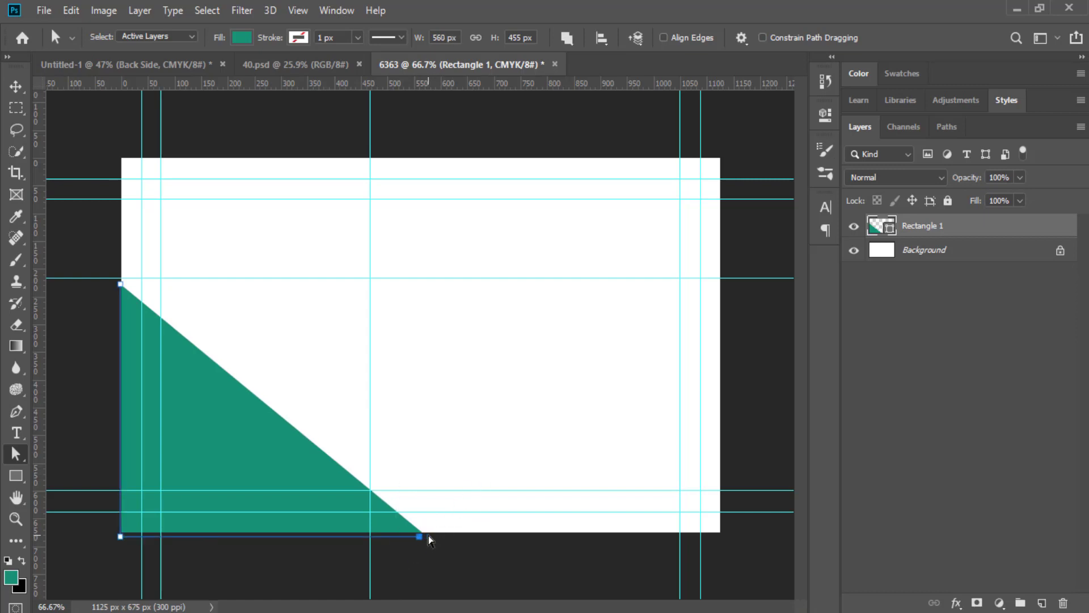
key("Left")
key("Left")
key("Left")
key("Left")
key("Left")
key("Left")
key("Left")
key("Left")
key("Left")
key("Left")
key("Left")
key("Left")
key("Left")
key("Left")
key("Left")
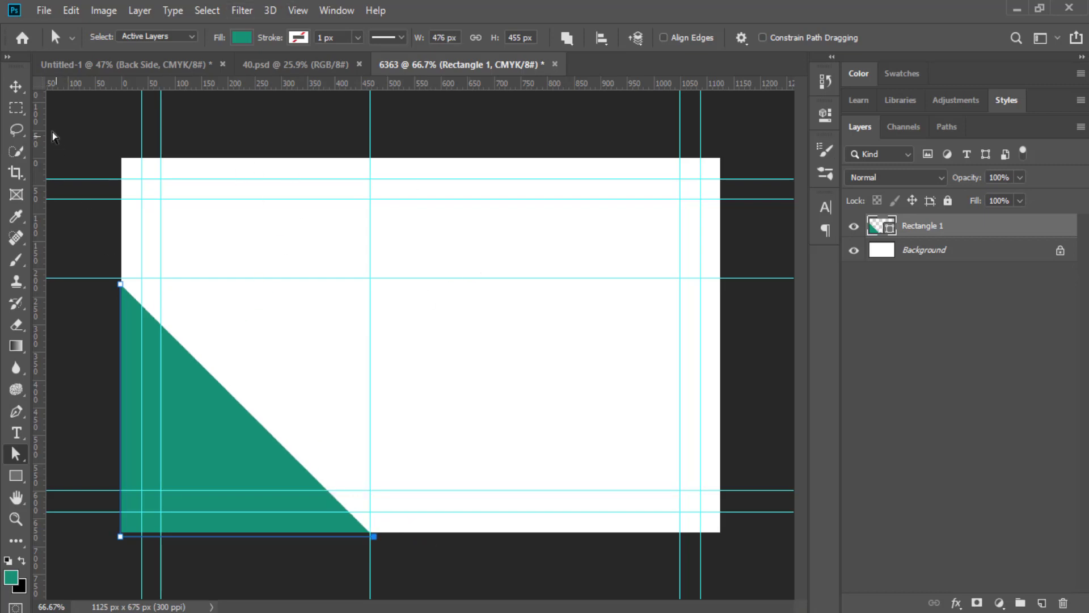
left_click(18, 85)
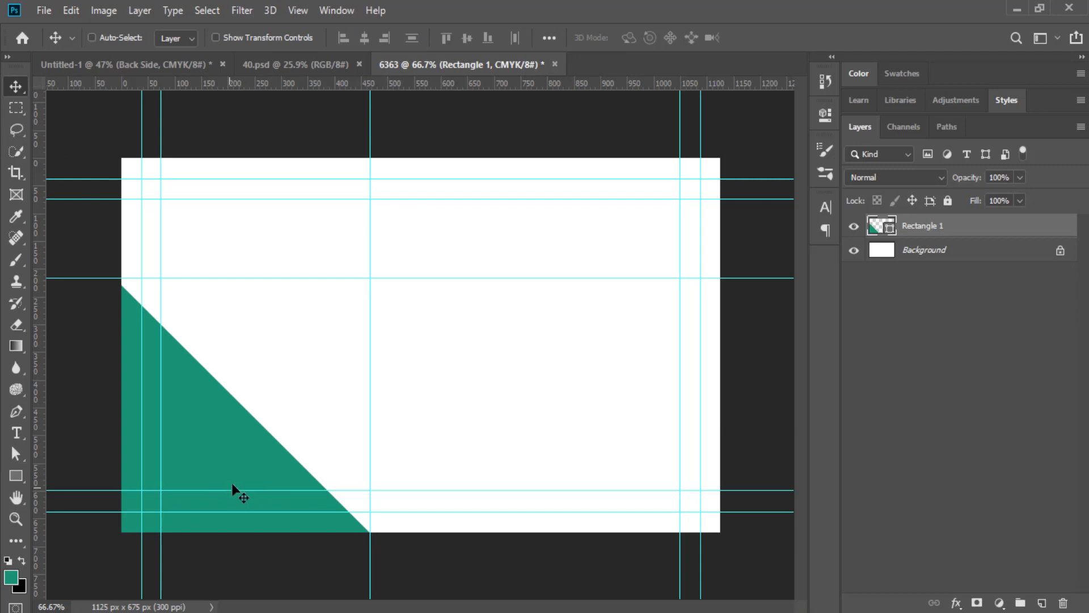
mouse_move(371, 346)
left_mouse_down()
mouse_move(148, 403)
mouse_move(34, 399)
left_mouse_up()
mouse_move(445, 278)
left_mouse_down()
mouse_move(446, 249)
mouse_move(545, 35)
left_mouse_up()
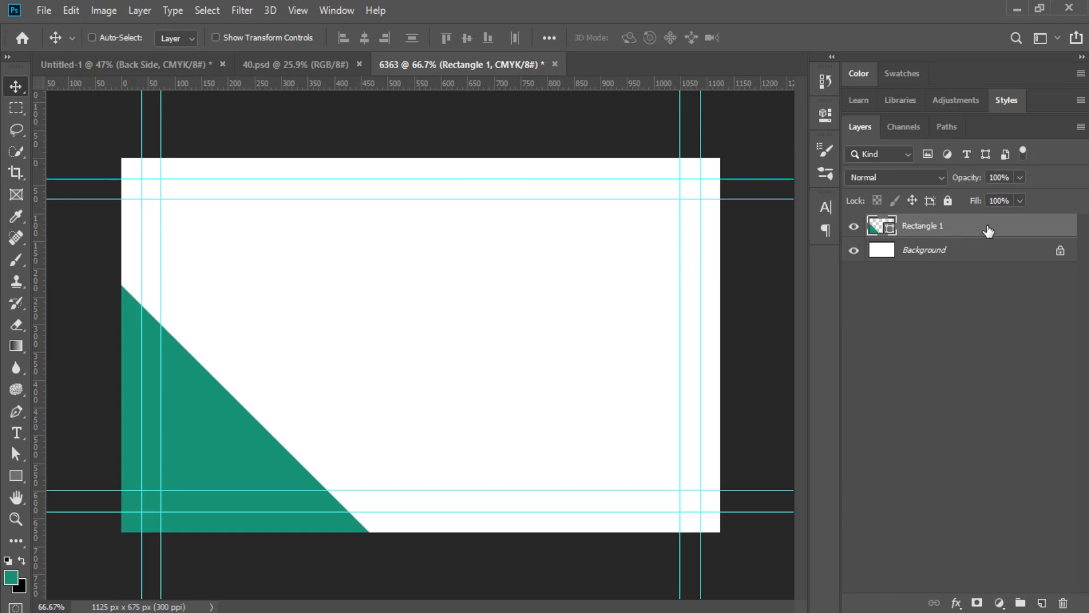
Step: Add a Gradient Overlay in the triangle layer's Layer Style
right_click(931, 230)
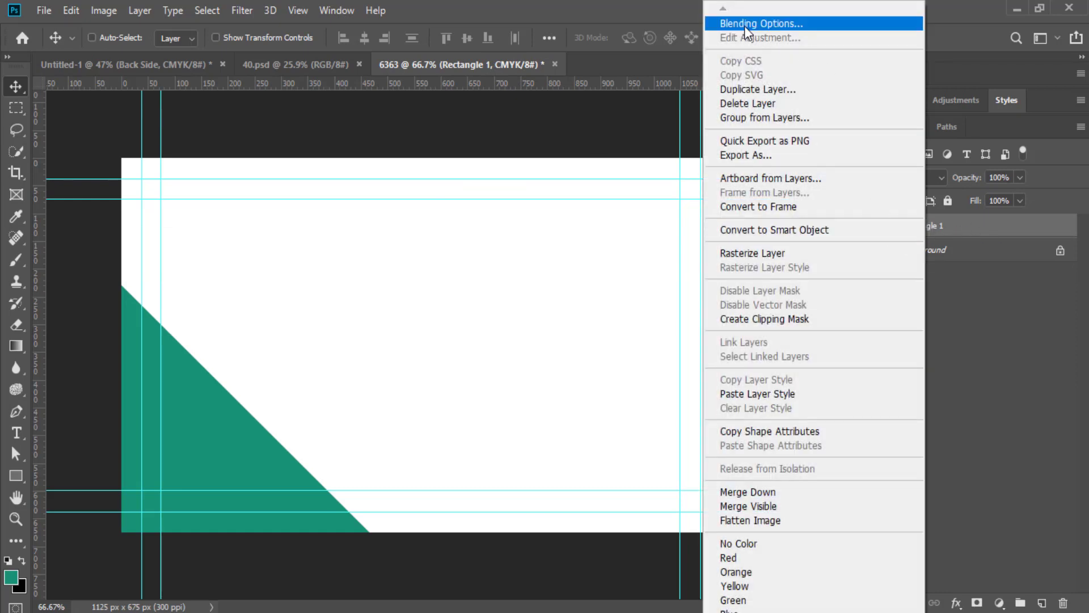
key("Escape")
key("h")
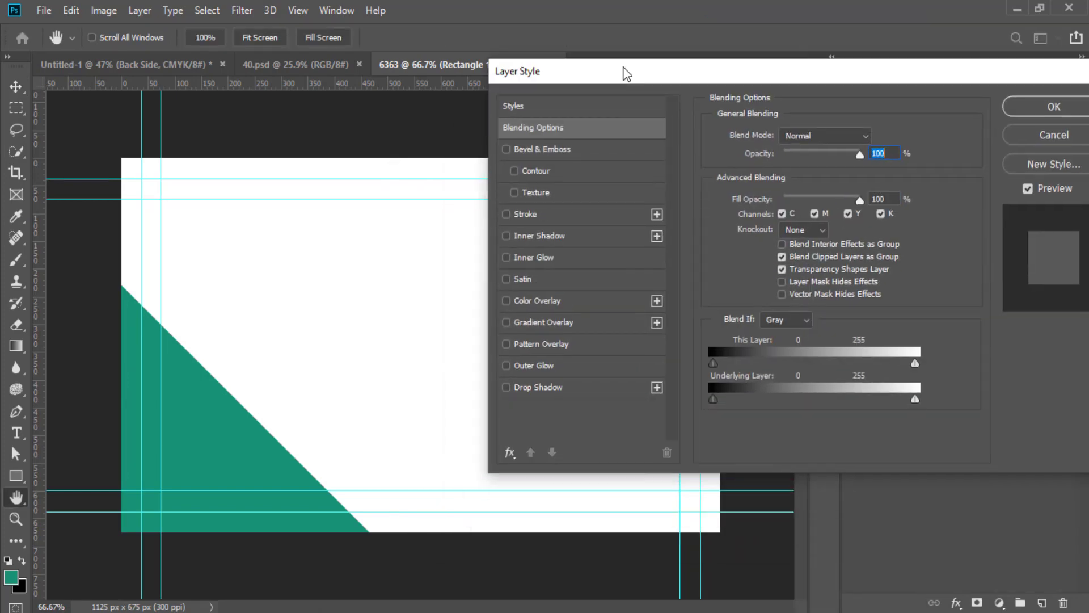
left_click_drag(537, 169, 587, 114)
left_click(548, 365)
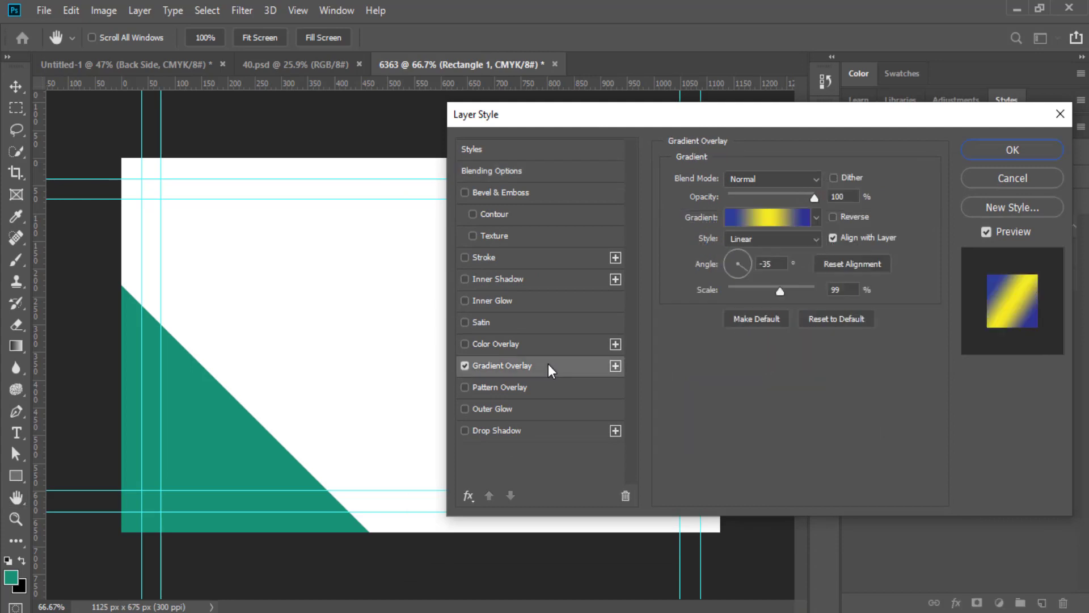
left_click(767, 219)
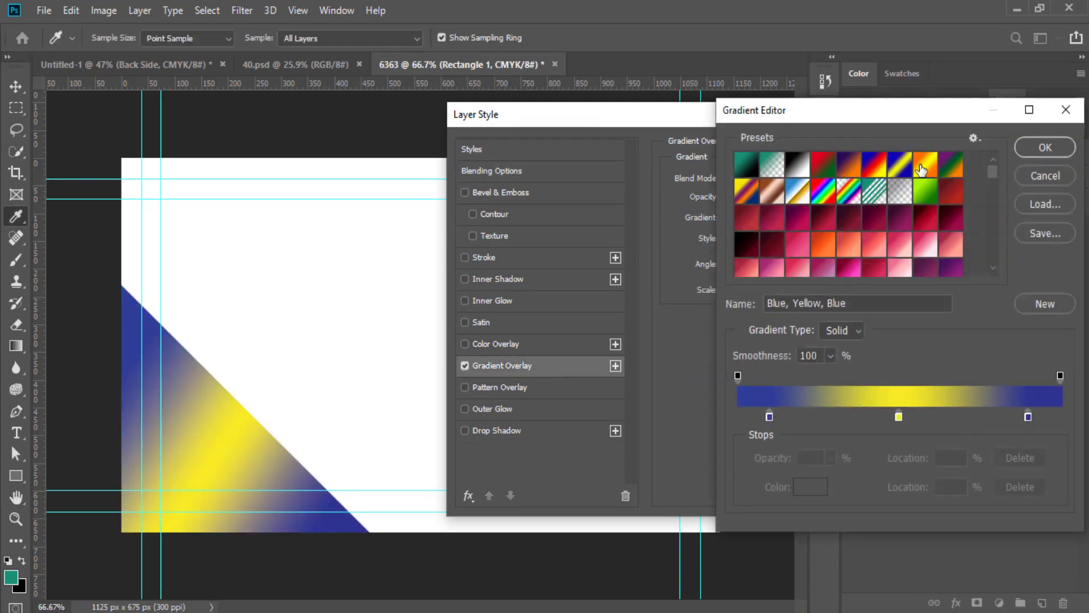
Step: Choose the Orange, Yellow, Orange gradient preset after trying other presets
left_click(924, 165)
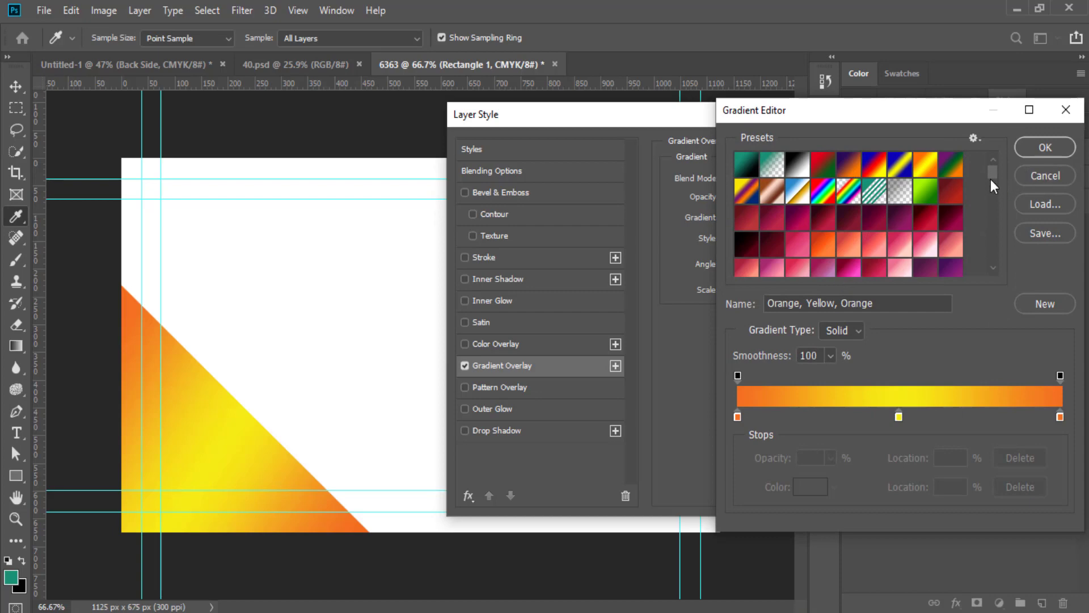
left_click_drag(991, 179, 991, 234)
left_click(849, 261)
left_click(824, 236)
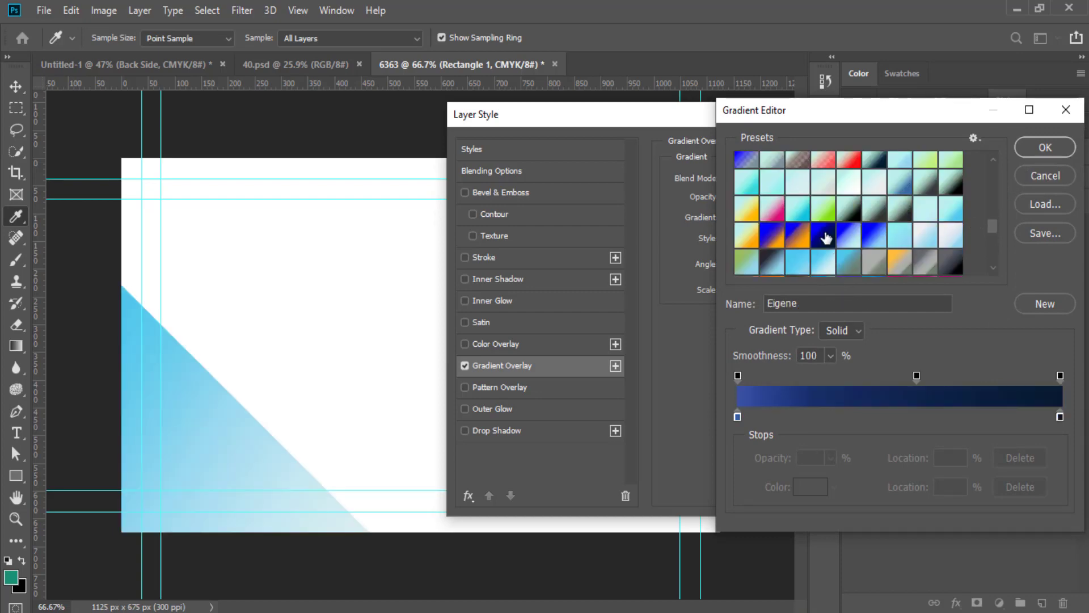
left_click(746, 237)
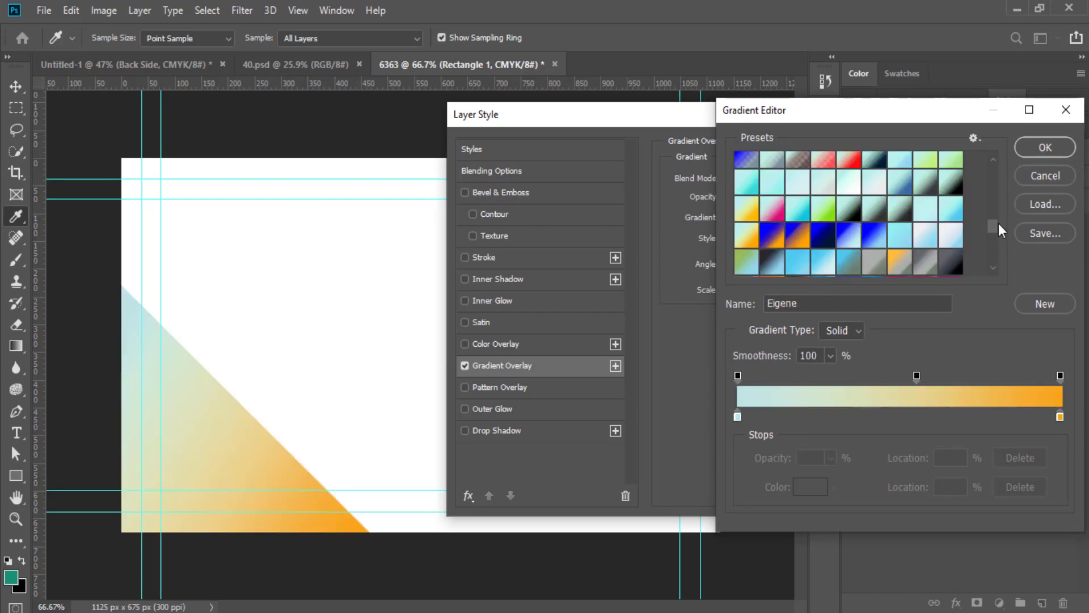
left_click_drag(993, 229, 993, 264)
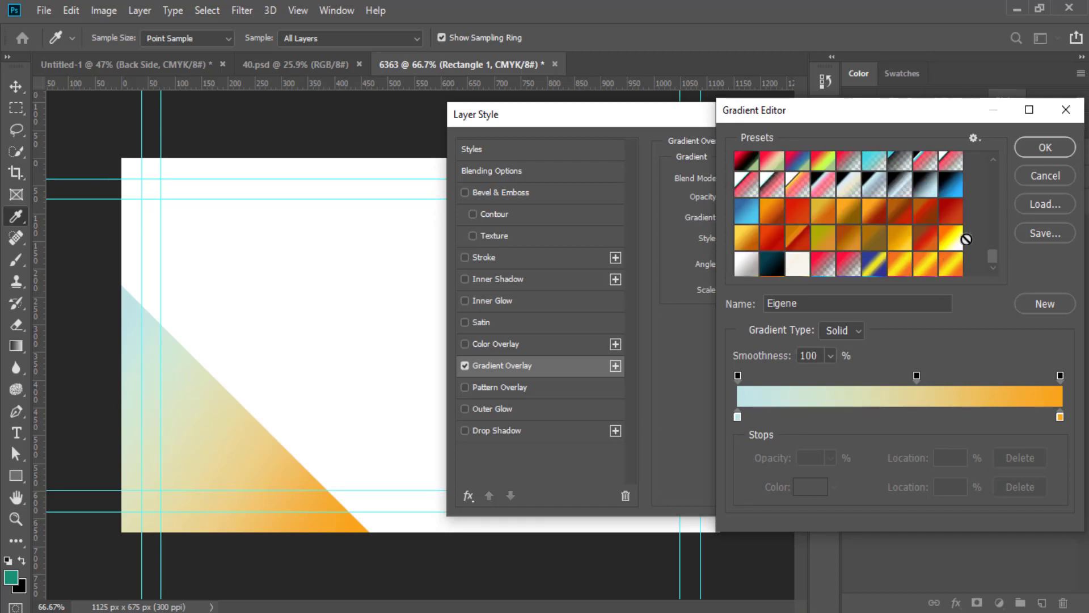
left_click(900, 271)
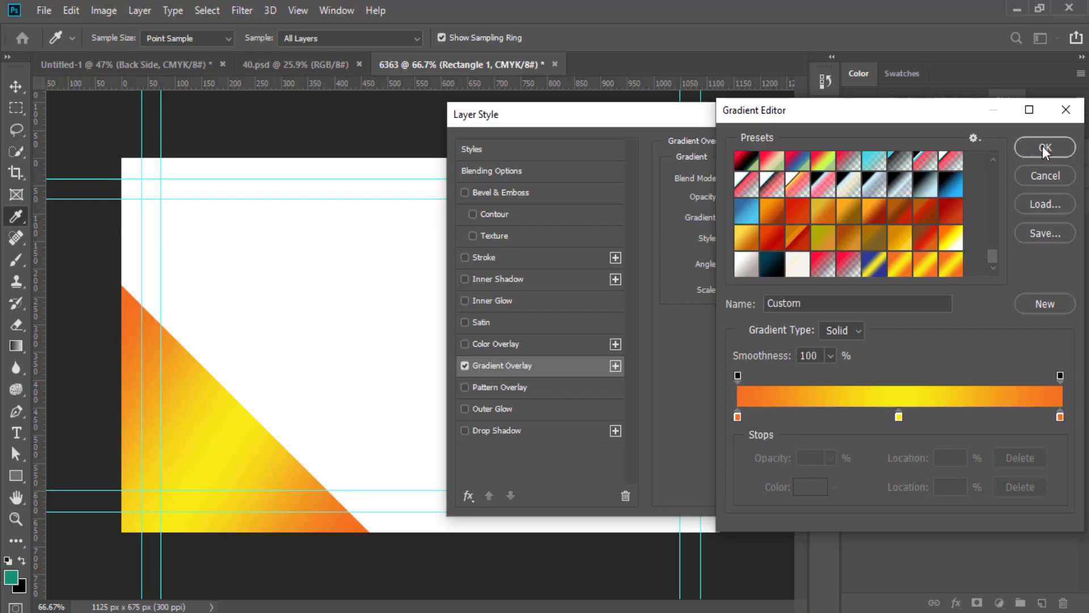
Step: Keep the left stop orange and set the middle stop to yellow #f7ec13
left_click(738, 417)
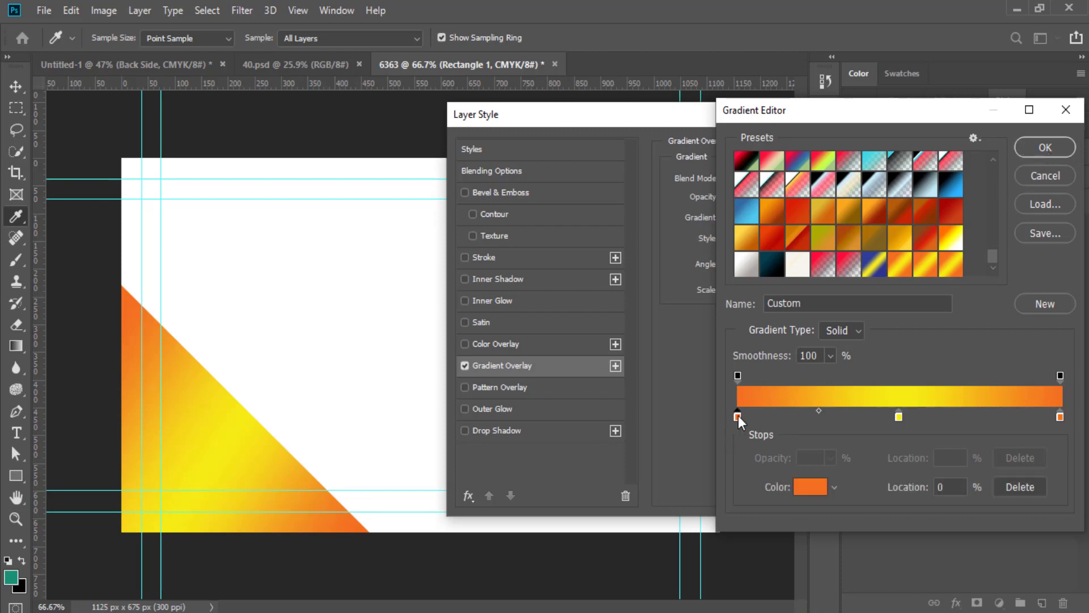
left_click(810, 488)
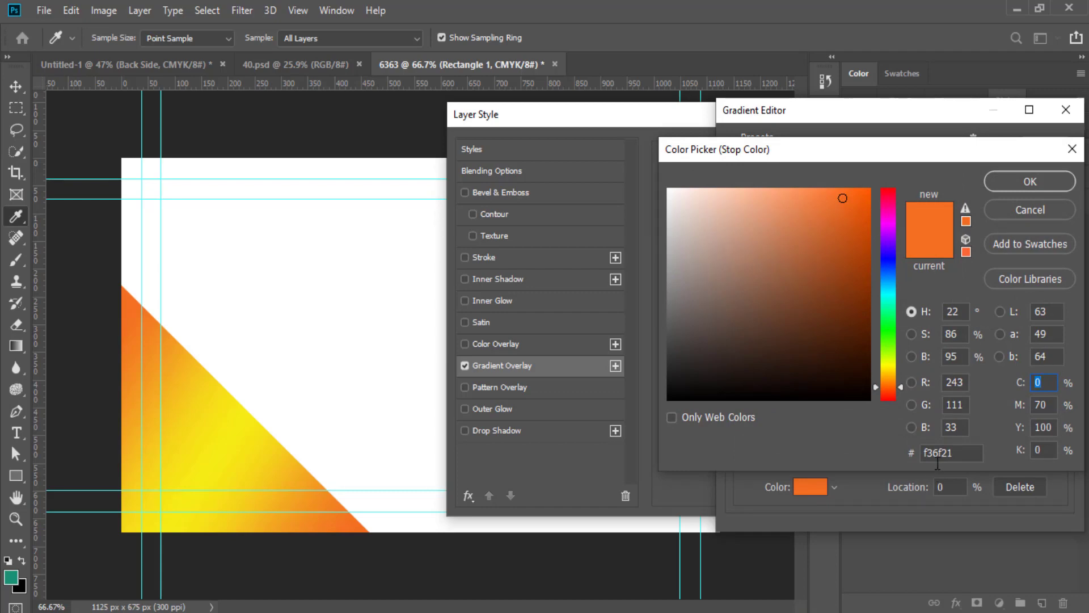
left_click(1004, 180)
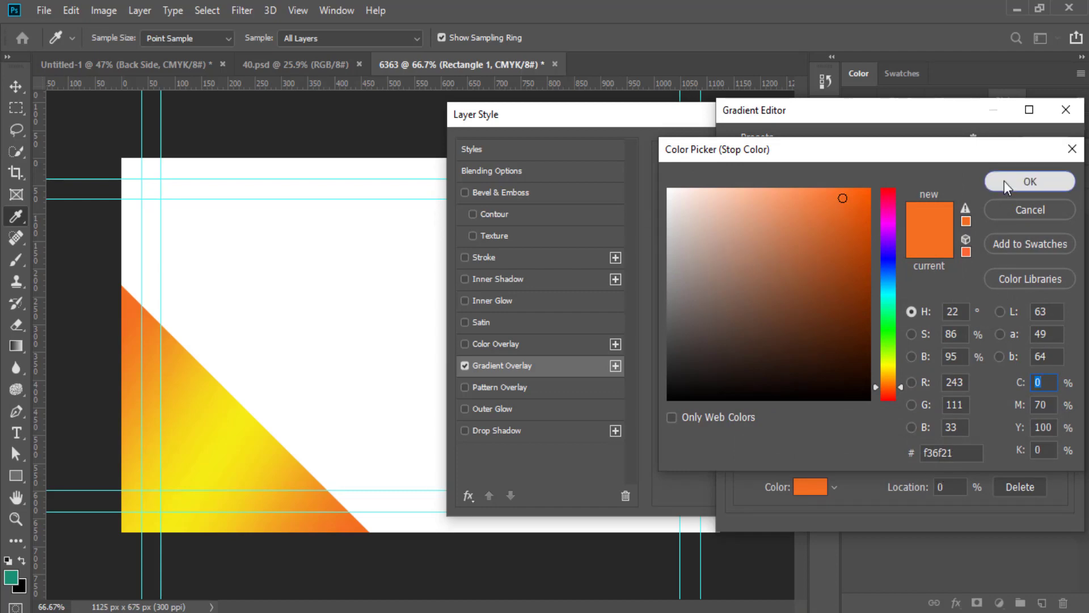
left_click(899, 417)
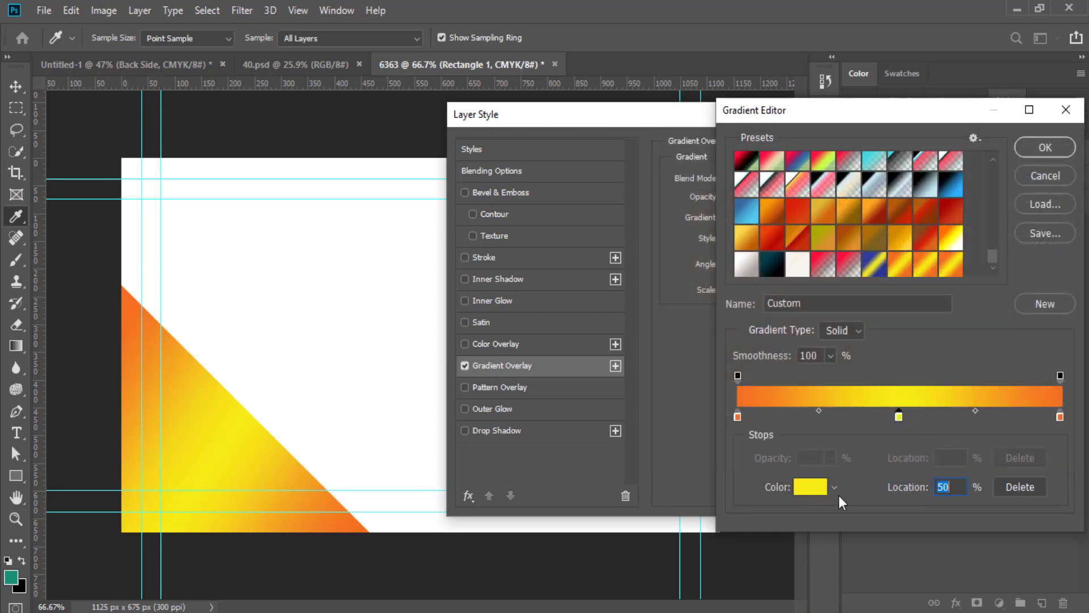
left_click(810, 487)
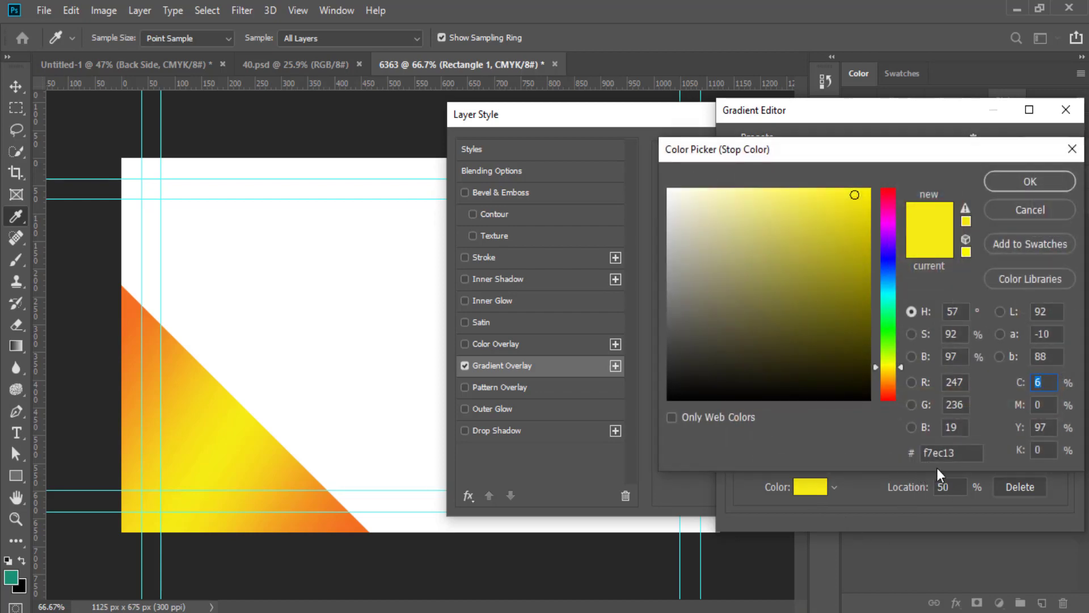
left_click(998, 187)
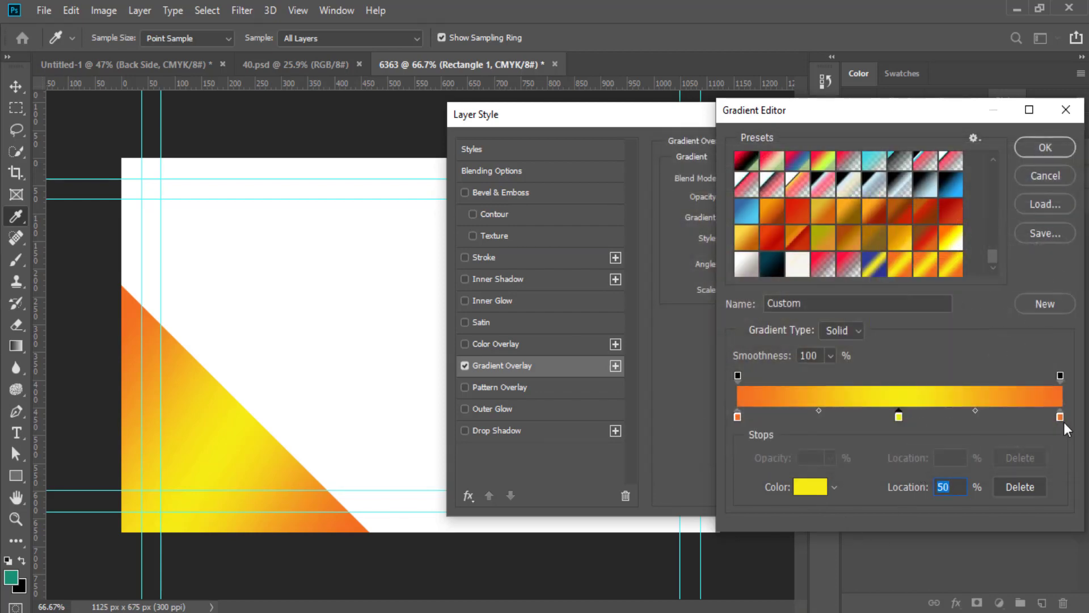
Step: Set the right stop to orange #f36e21 and apply the gradient overlay
left_click(1062, 416)
left_click(816, 489)
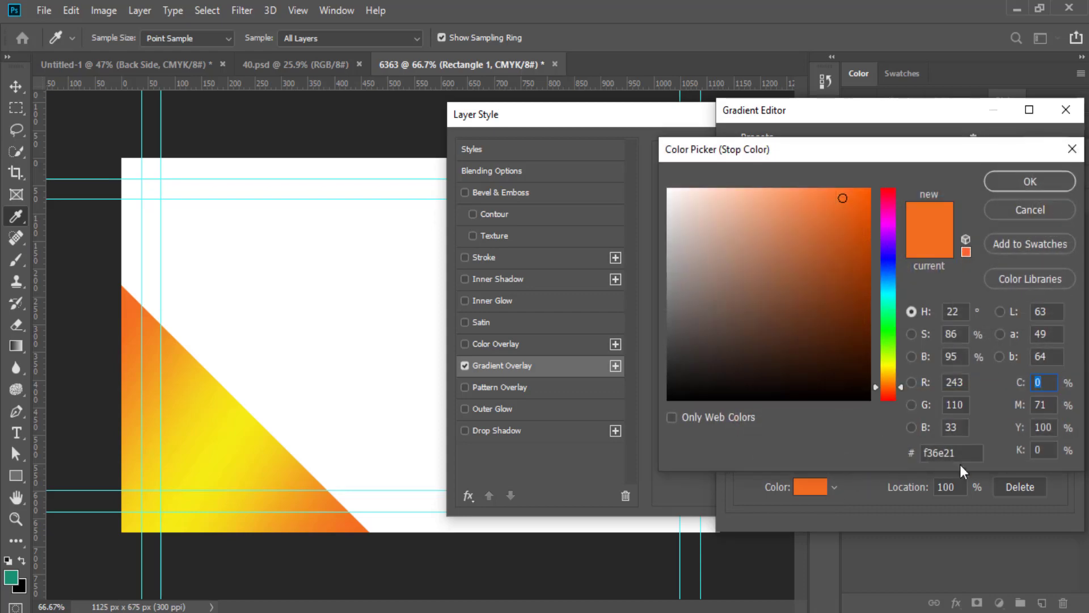
left_click_drag(967, 453, 942, 452)
left_click(1040, 177)
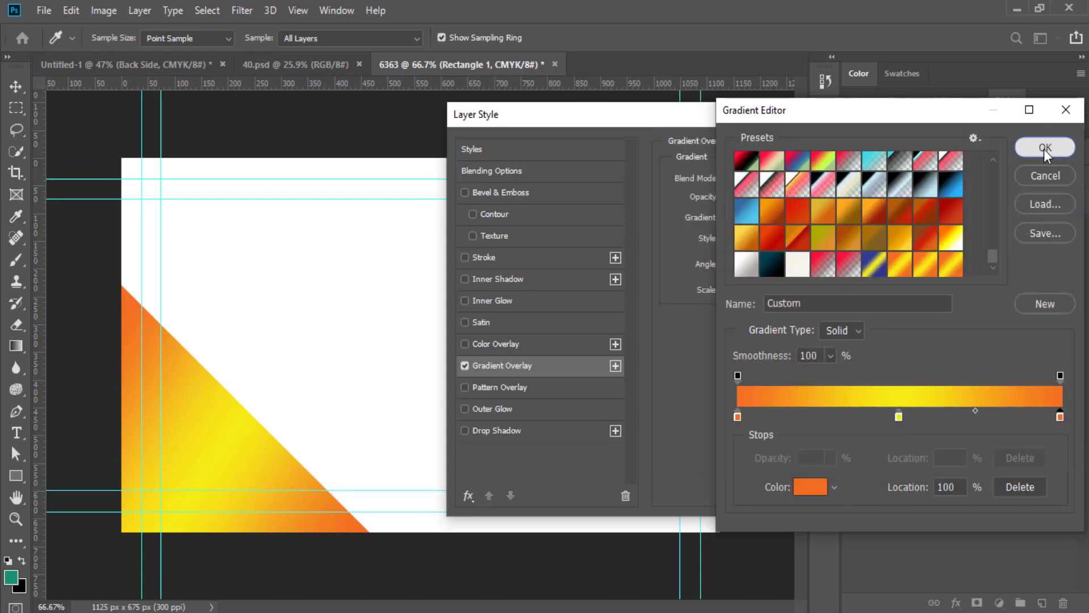
left_click(1043, 150)
left_click(1001, 147)
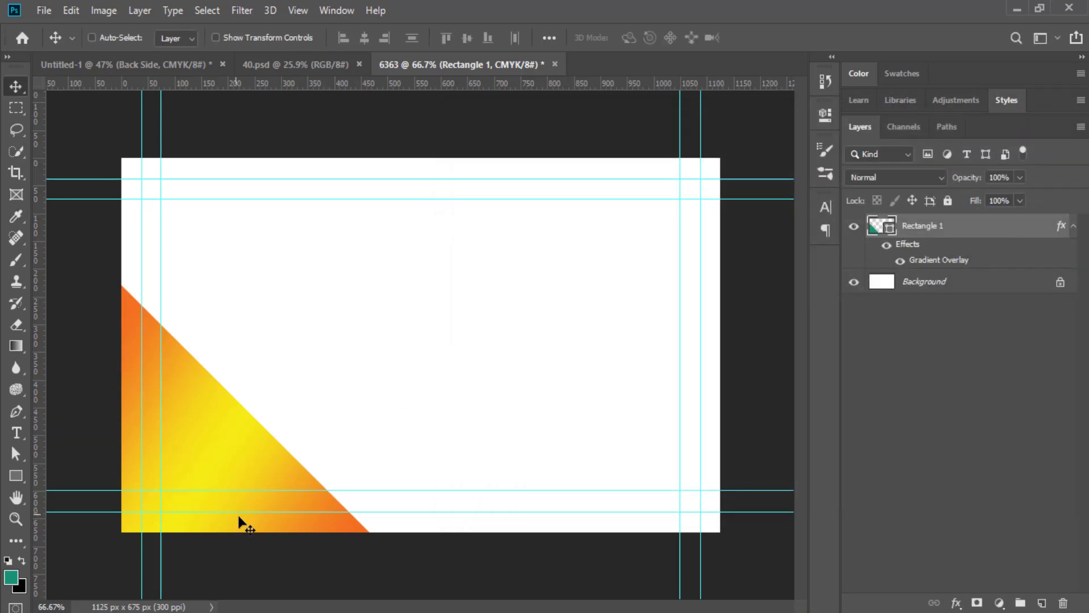
Step: Draw a narrow 60×671 px rectangle bar on the card
left_click(16, 475)
left_click_drag(415, 223, 453, 588)
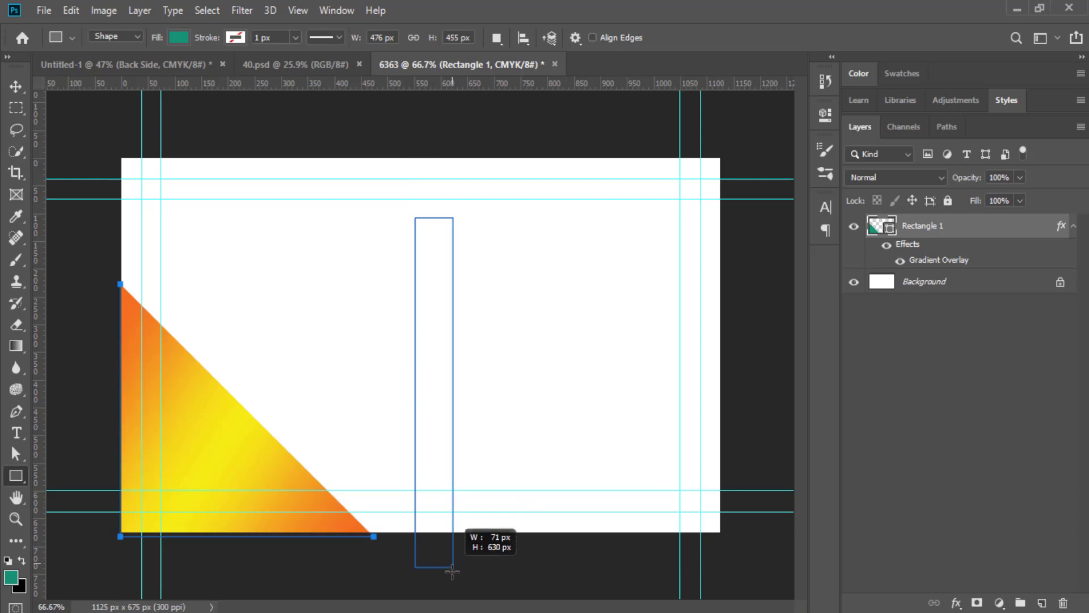
left_click_drag(453, 588, 447, 590)
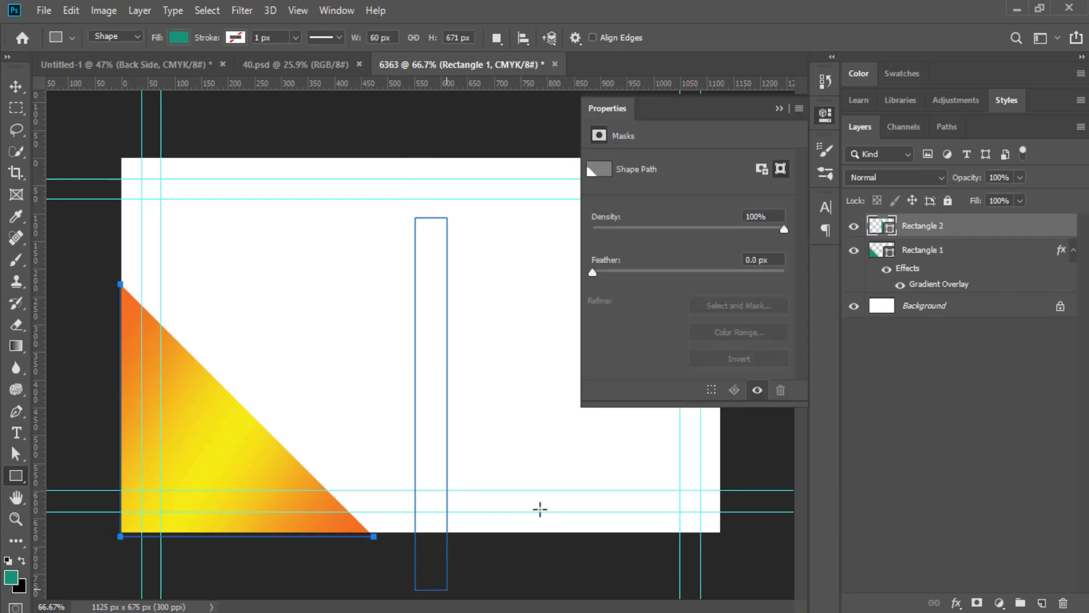
left_click(780, 108)
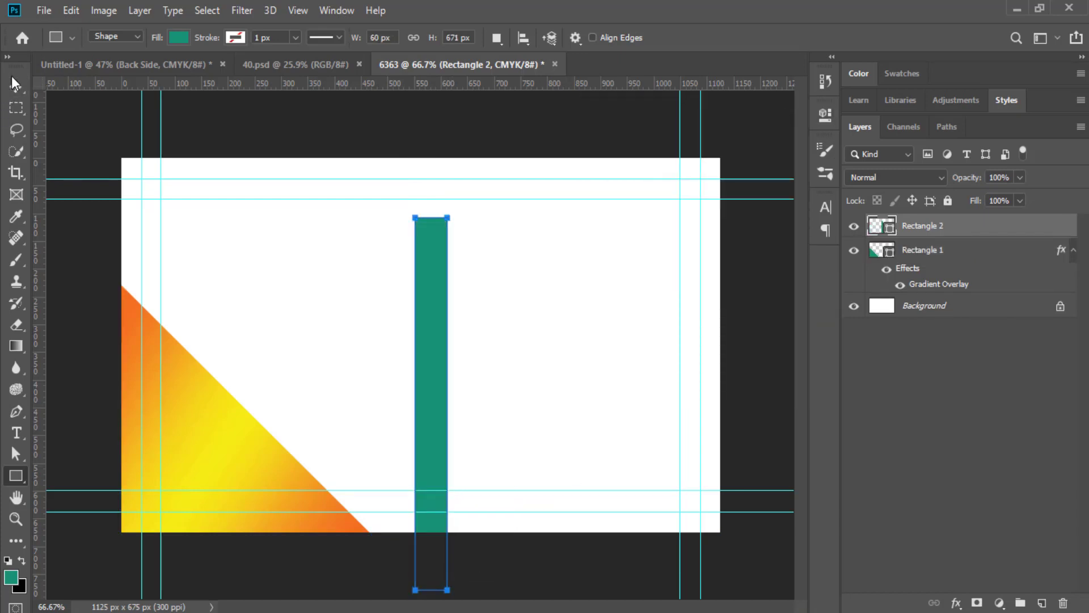
Step: Rotate the bar -45° and lay it diagonally across the orange triangle
left_click(14, 85)
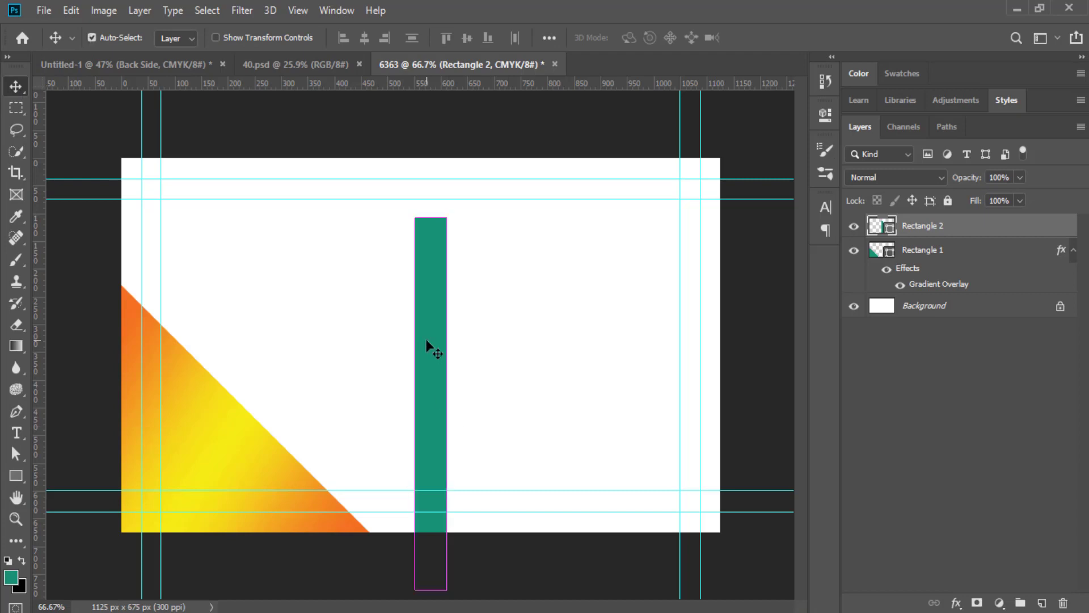
key("ctrl+t")
left_click_drag(483, 196, 331, 217)
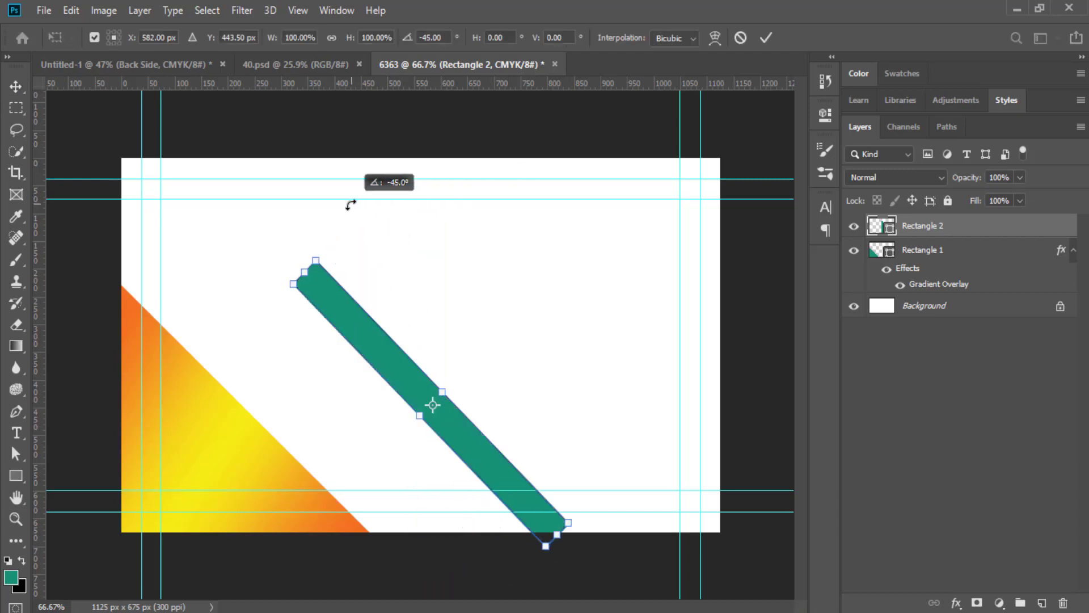
left_click_drag(386, 359, 176, 401)
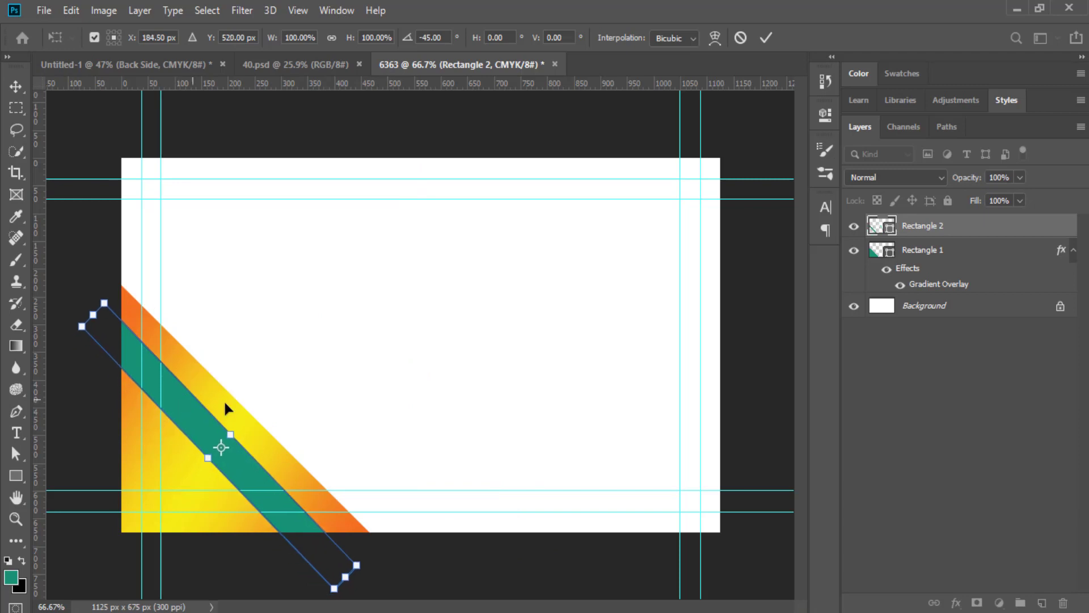
left_click_drag(266, 503, 261, 489)
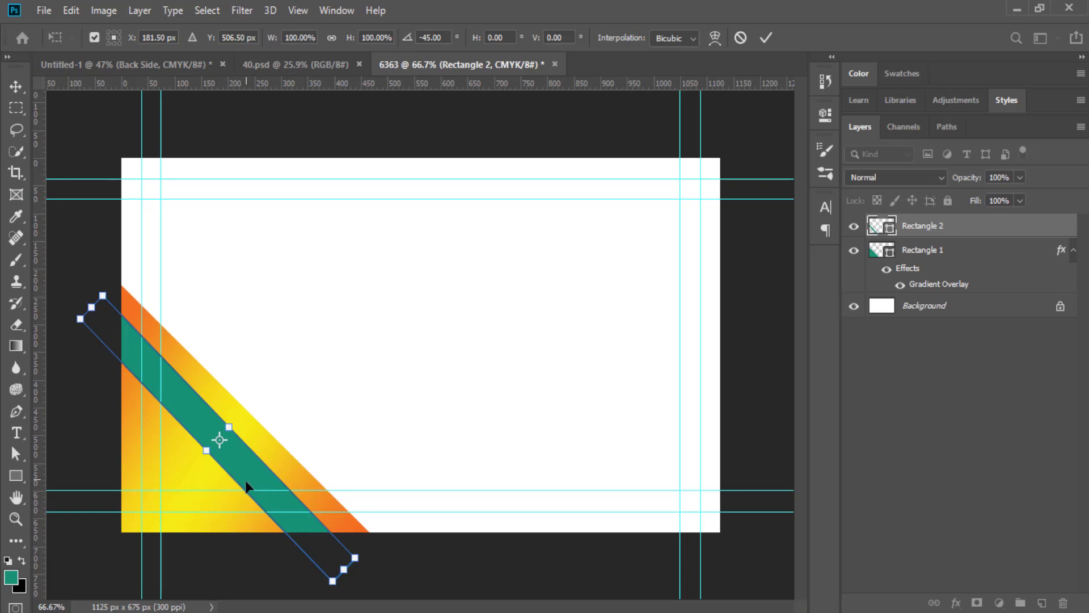
left_click(766, 38)
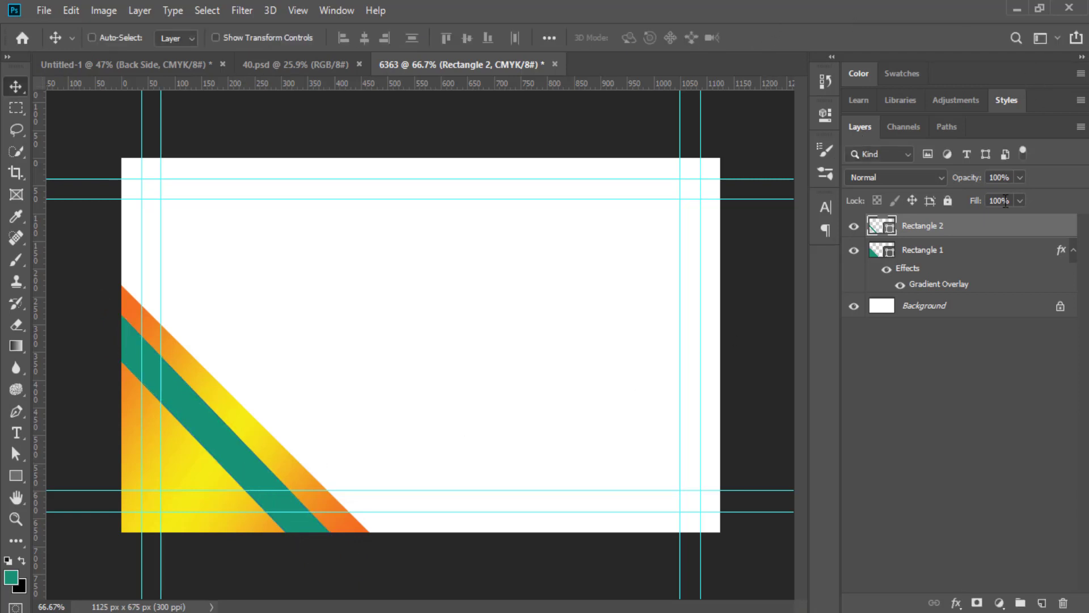
Step: Give Rectangle 2 an orange-yellow Gradient Overlay with the middle stop at 72%, at -35° and 60% scale
right_click(956, 230)
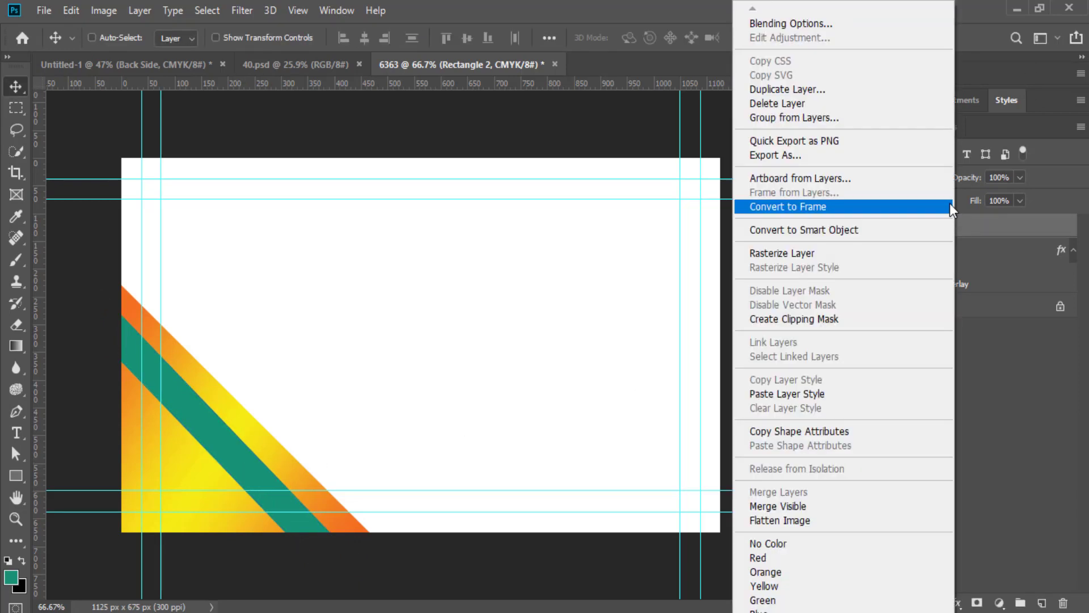
left_click(832, 24)
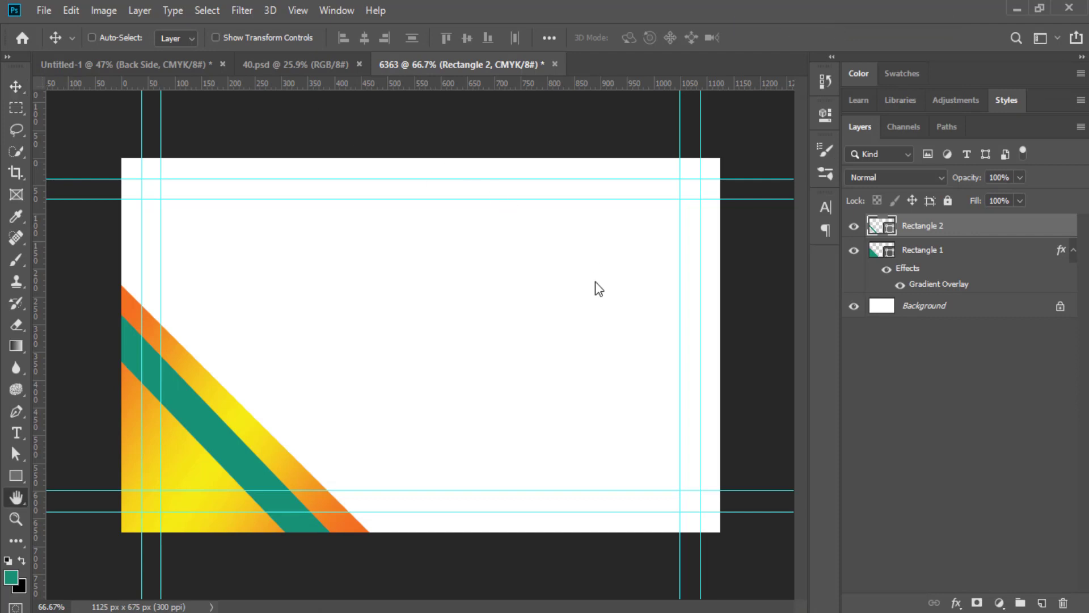
left_click(526, 366)
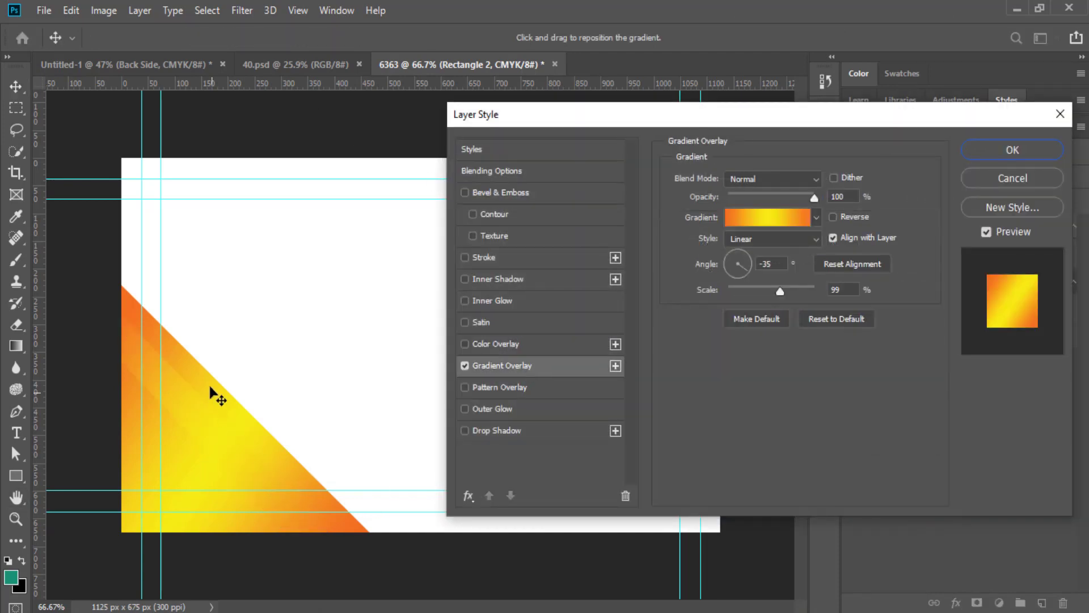
left_click(789, 220)
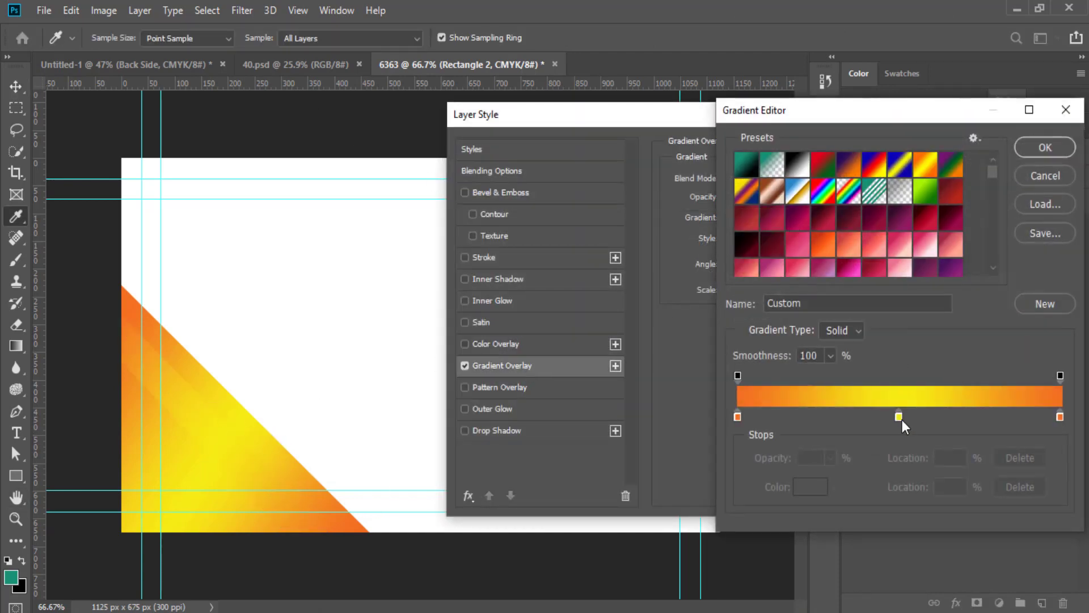
left_click_drag(900, 420, 971, 417)
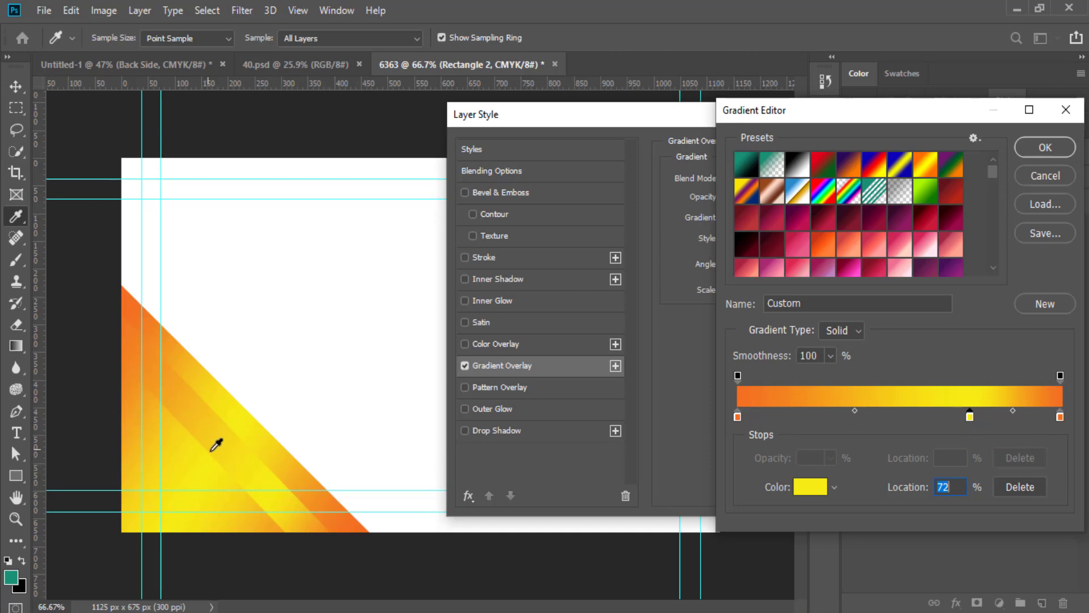
left_click(1027, 151)
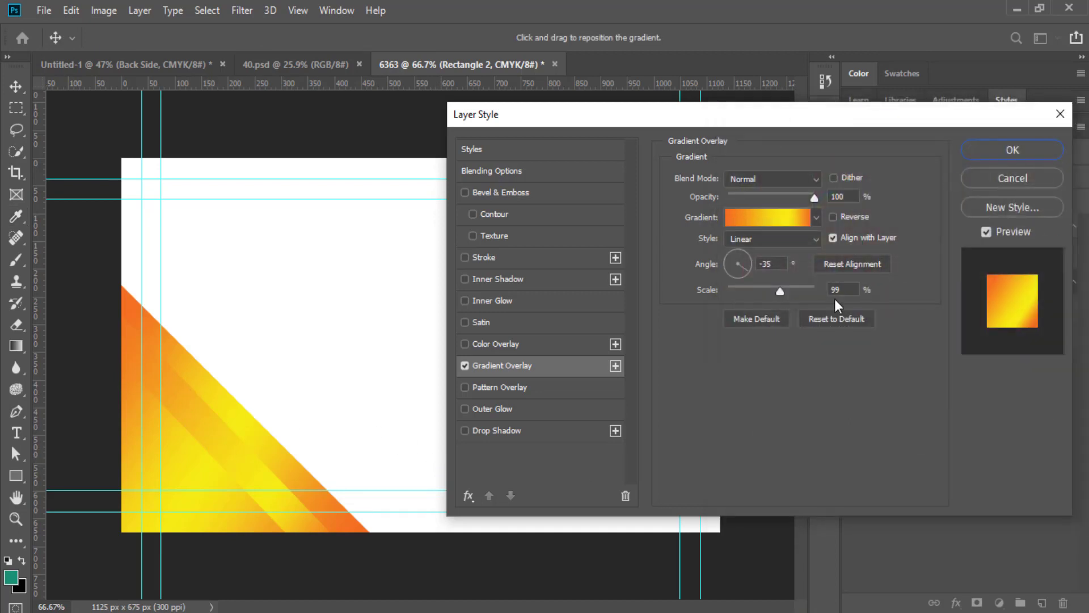
left_click_drag(781, 291, 755, 300)
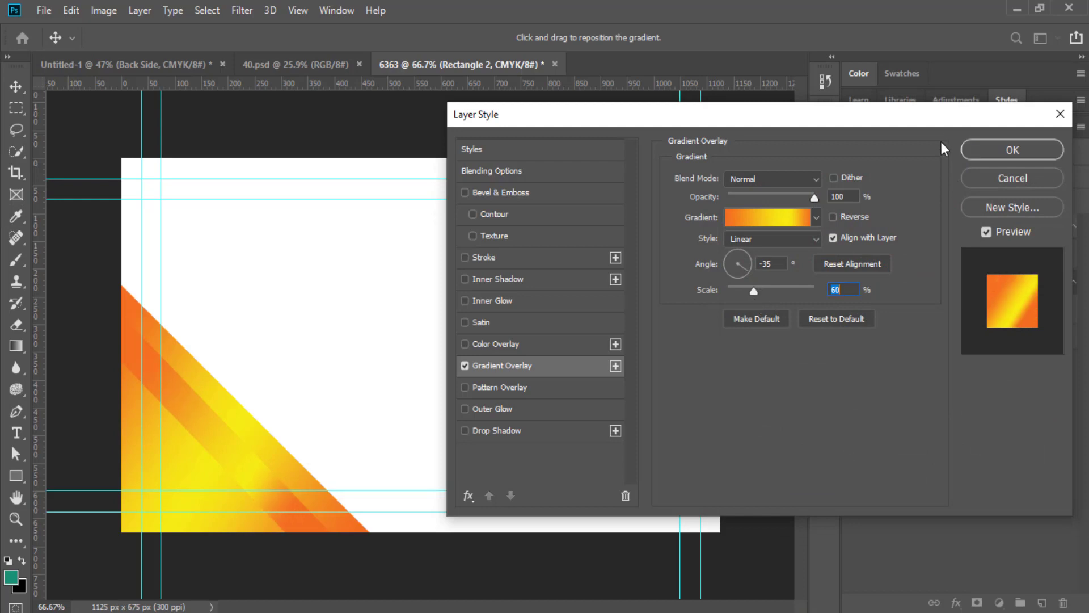
left_click(990, 151)
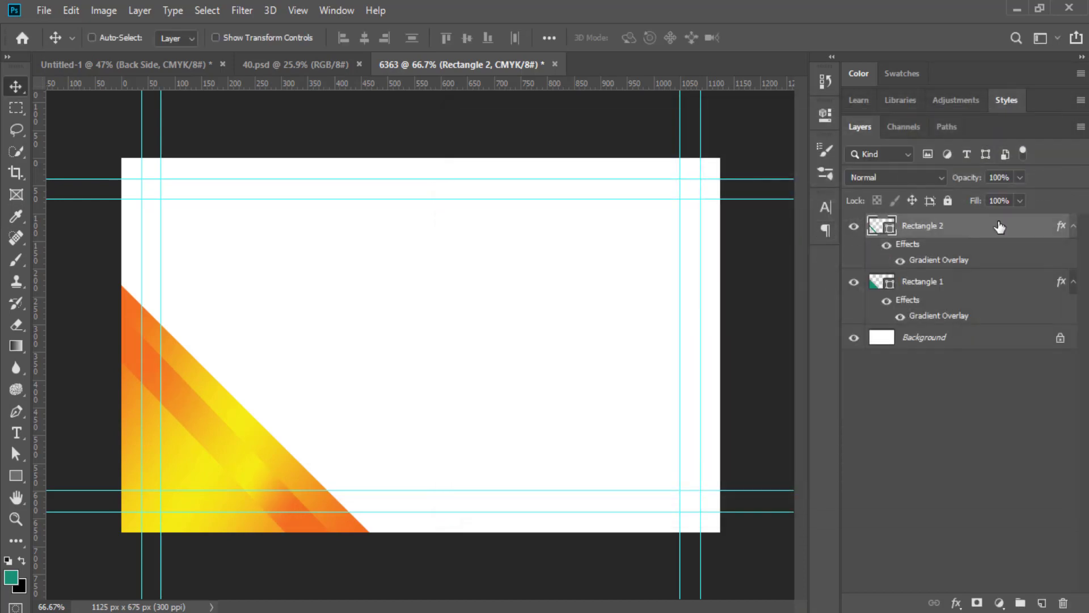
Step: Add a Drop Shadow at 17% opacity to Rectangle 2
double_click(1000, 227)
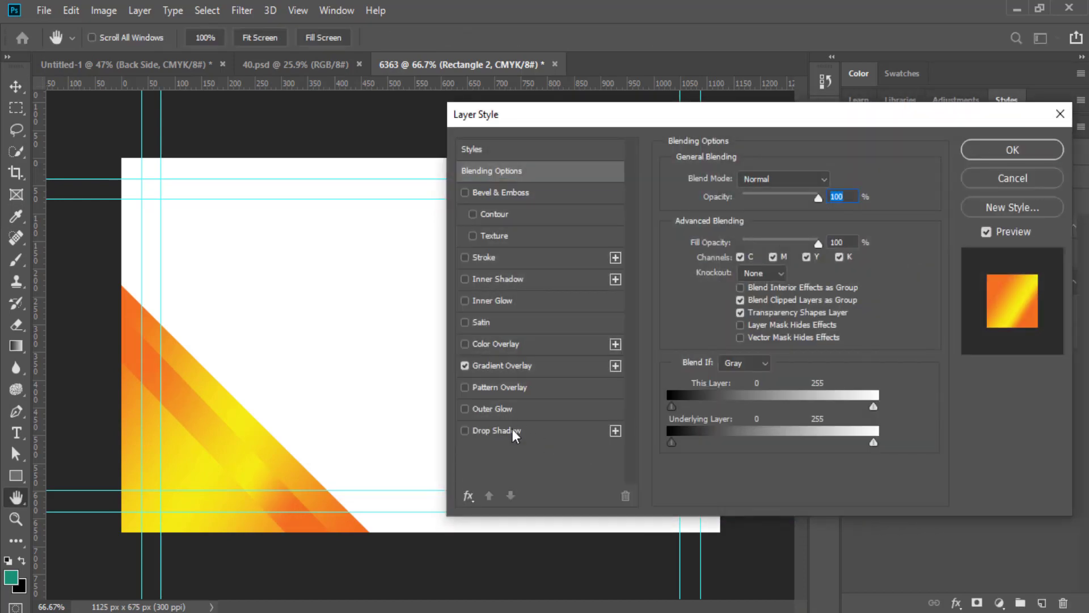
left_click(512, 429)
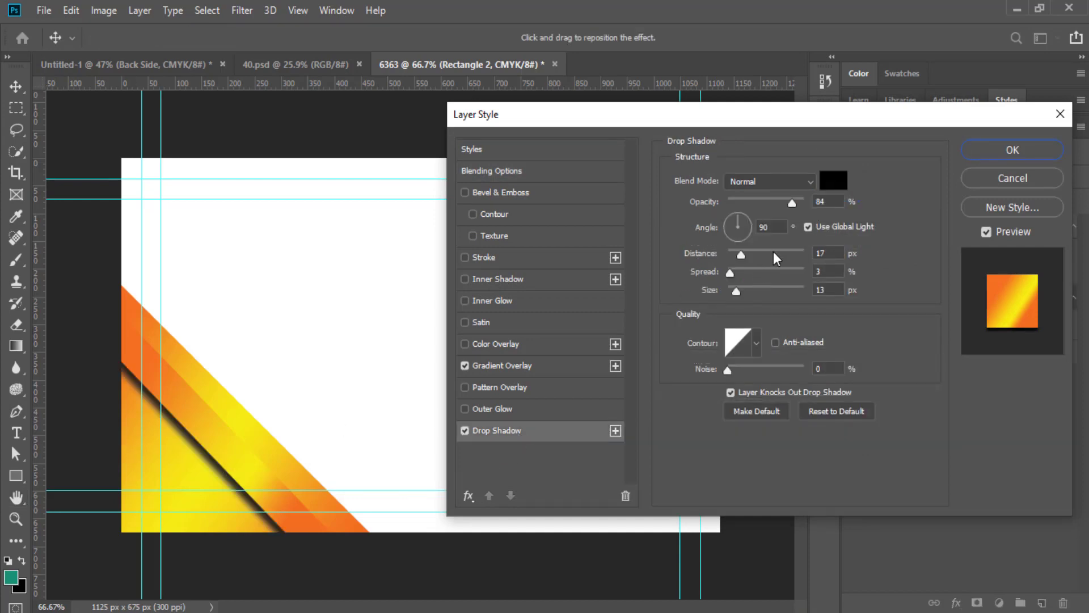
left_click_drag(790, 204, 740, 206)
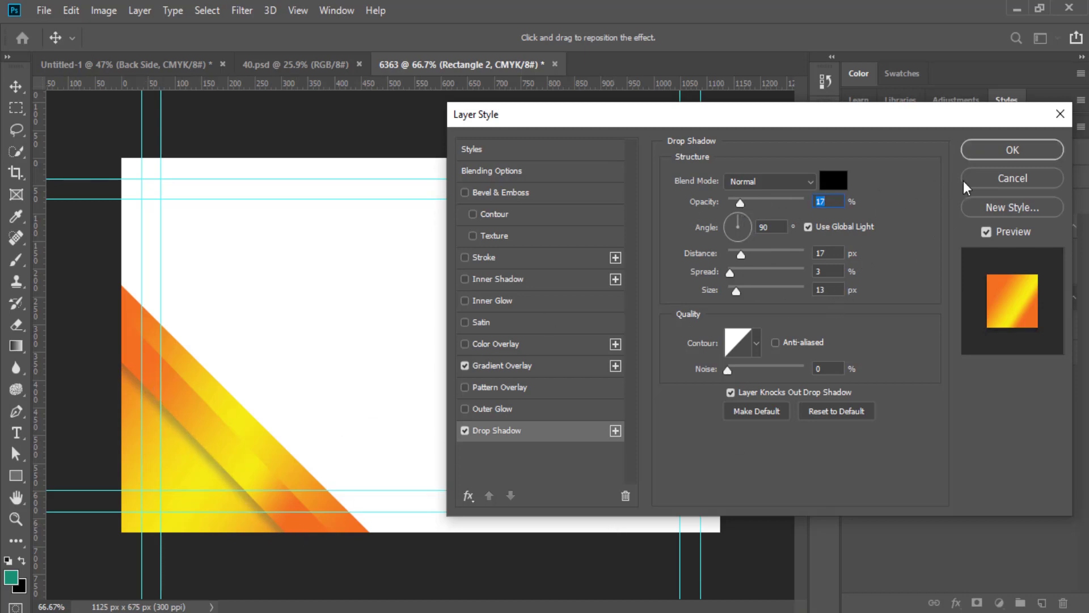
left_click(989, 147)
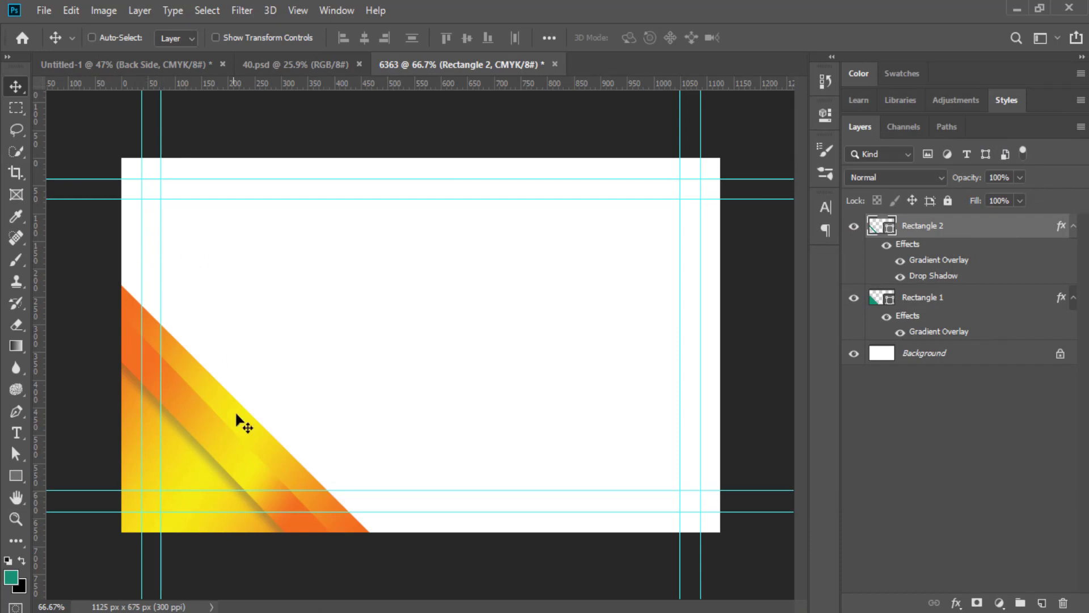
Step: Group the triangle and bar rectangle layers into a group named 'Left Top'
left_click(1072, 229)
left_click(1074, 250)
left_click(945, 250, "shift")
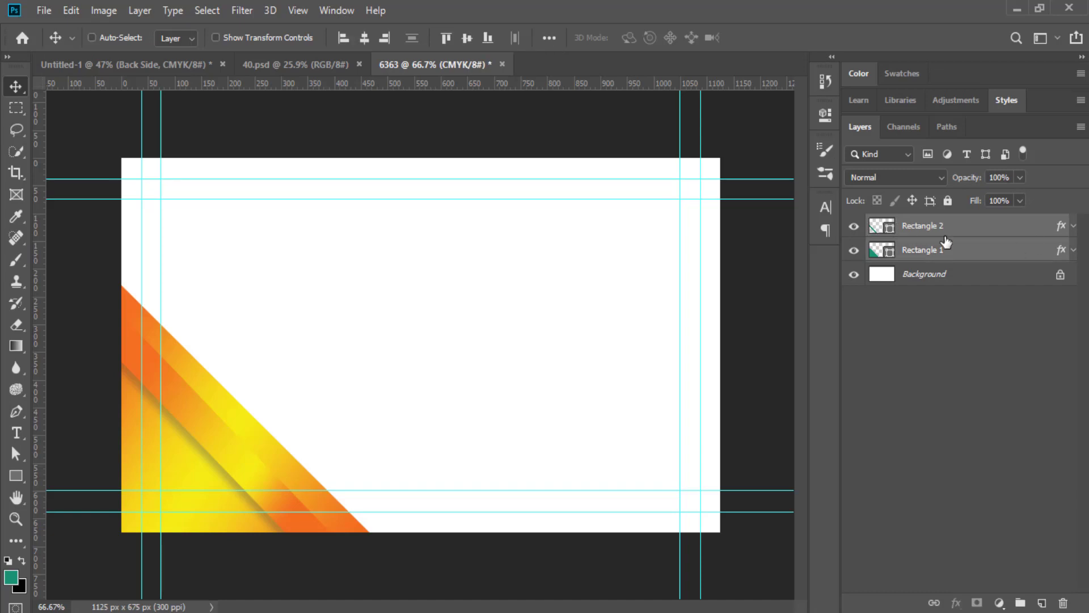
key("ctrl+g")
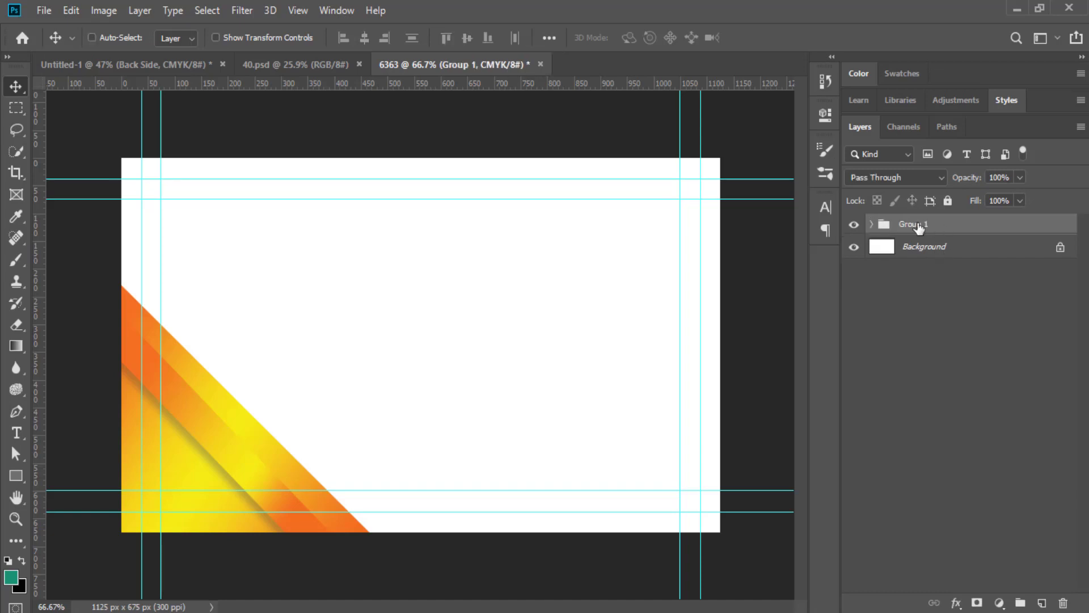
double_click(919, 223)
type("Lef")
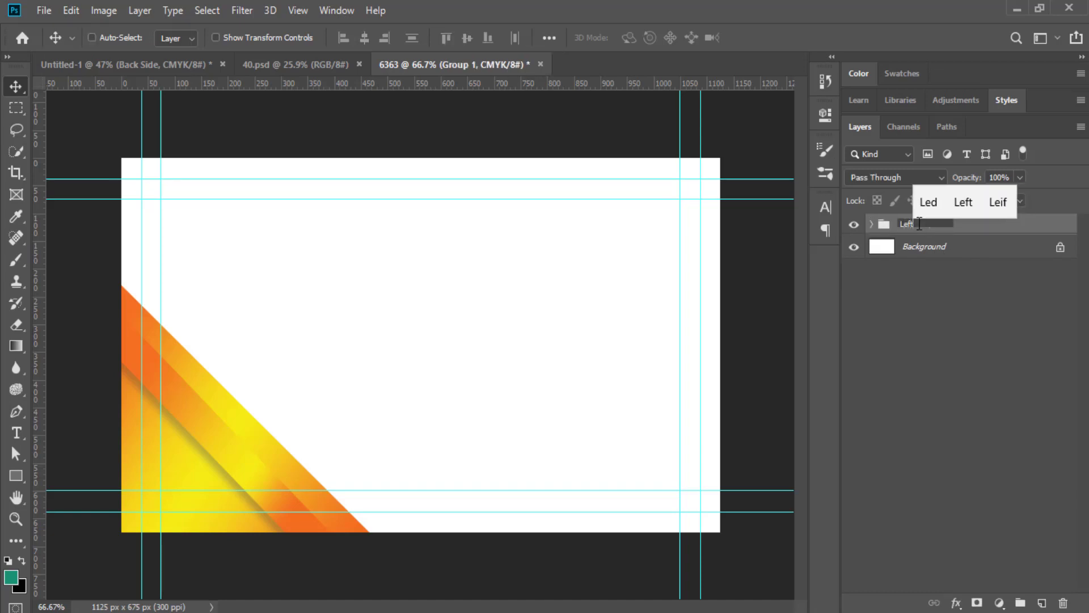
type("t ")
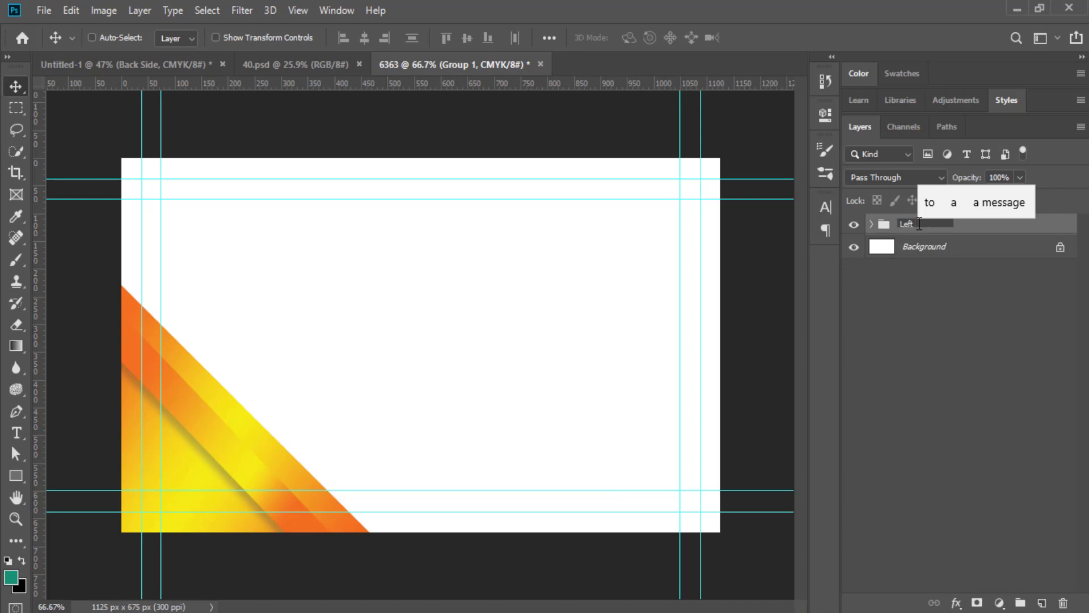
type("Top")
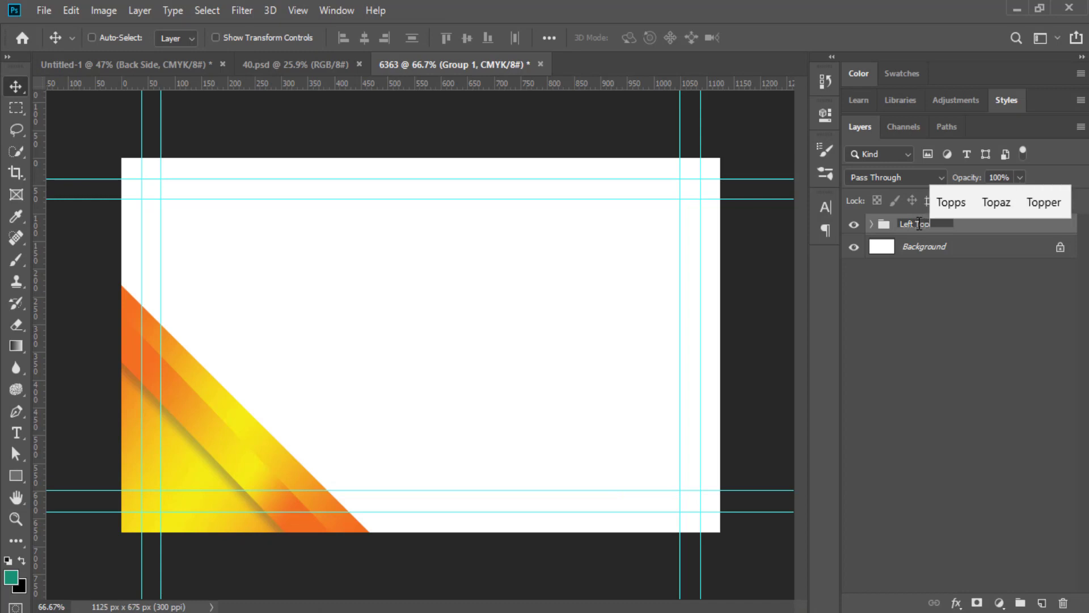
key("Return")
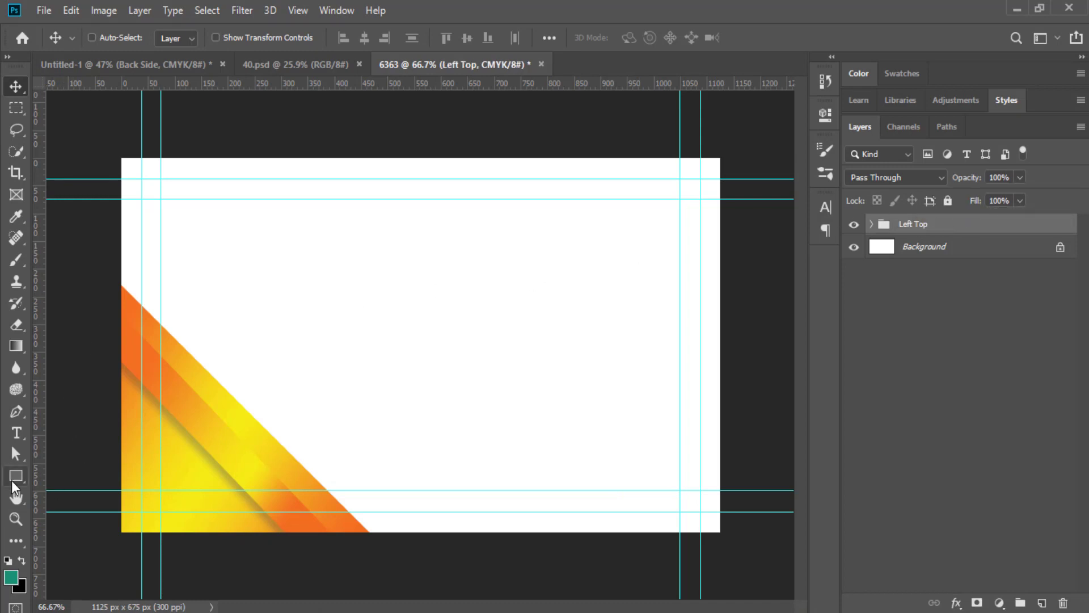
left_click(12, 480)
Step: Draw a 444×444 px teal rounded square with all corner radii set to 50 px
left_click(115, 494)
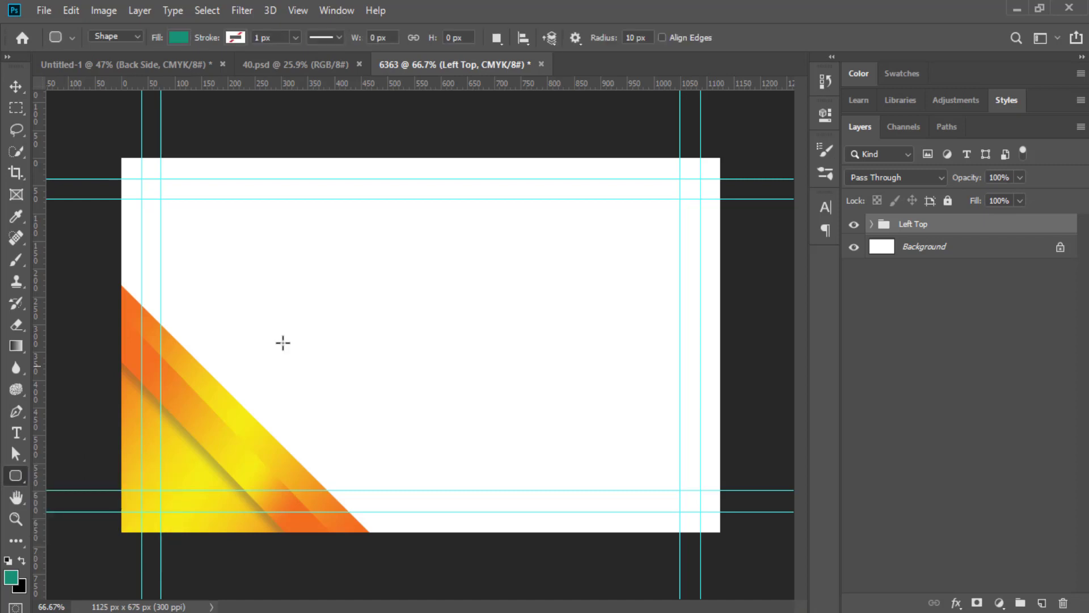
left_click_drag(333, 277, 622, 523)
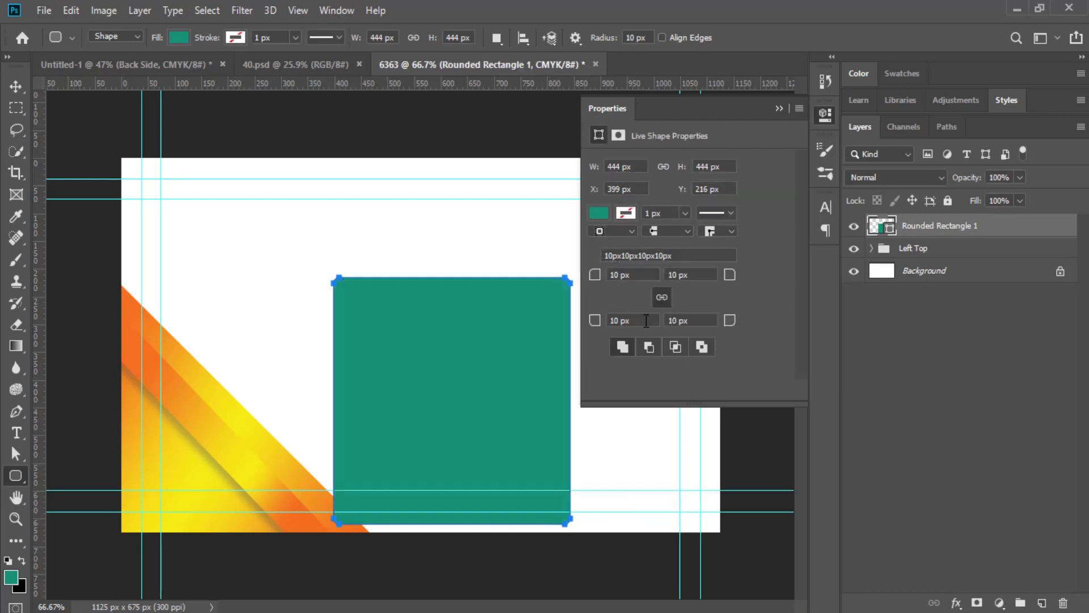
left_click(640, 276)
type("50")
key("Return")
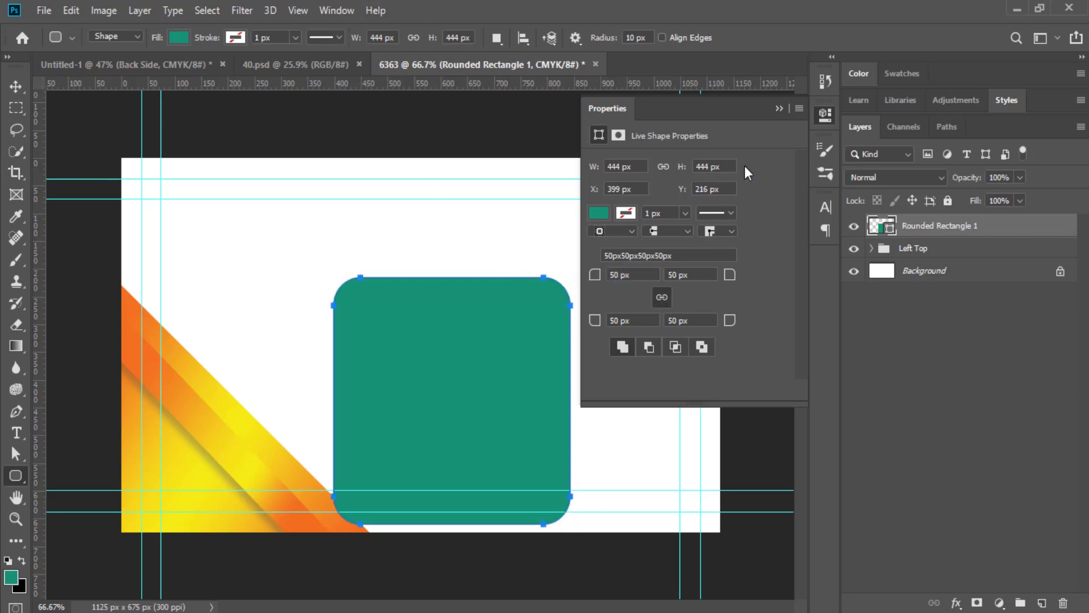
left_click(778, 108)
left_click(16, 86)
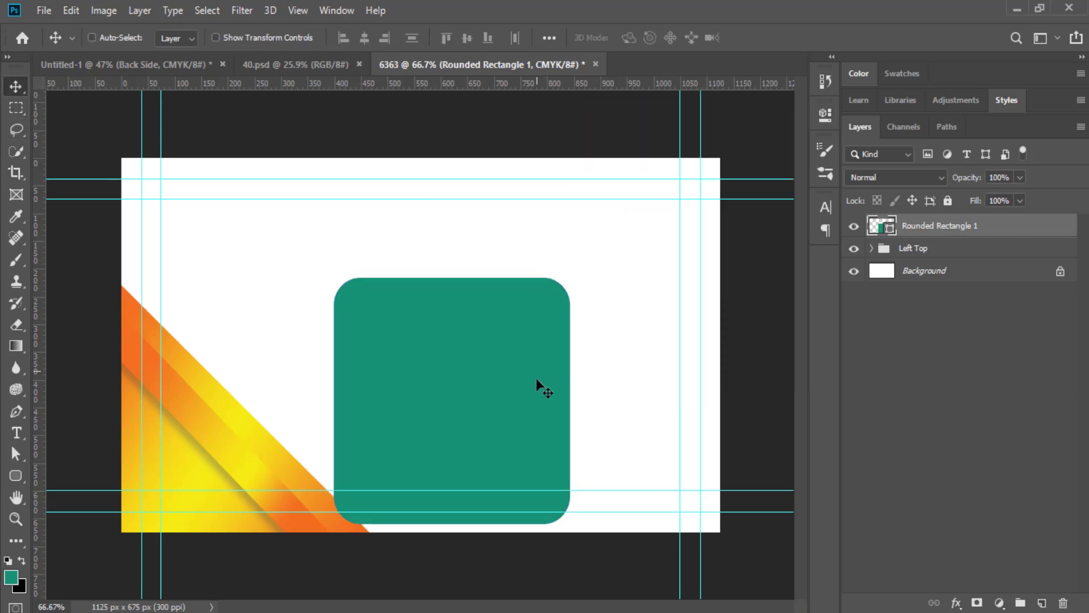
Step: Rotate the teal square 45°, place it at the card's left edge, below the Left Top group
key("ctrl+t")
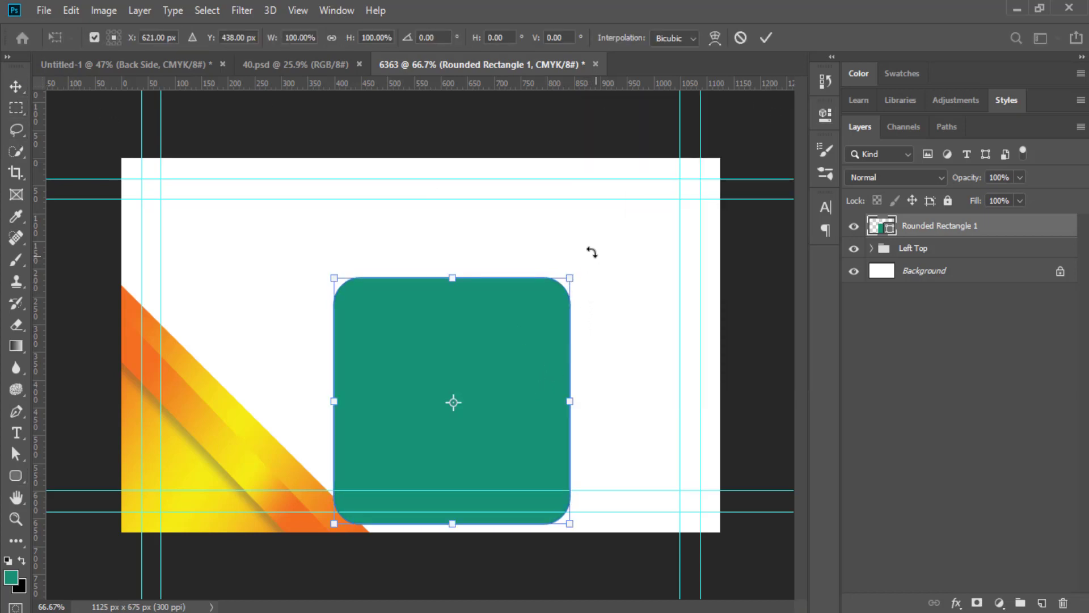
mouse_move(590, 250)
left_mouse_down()
mouse_move(464, 241)
mouse_move(329, 263)
mouse_move(340, 243)
mouse_move(462, 238)
mouse_move(465, 253)
left_mouse_up()
left_click_drag(528, 411, 265, 326)
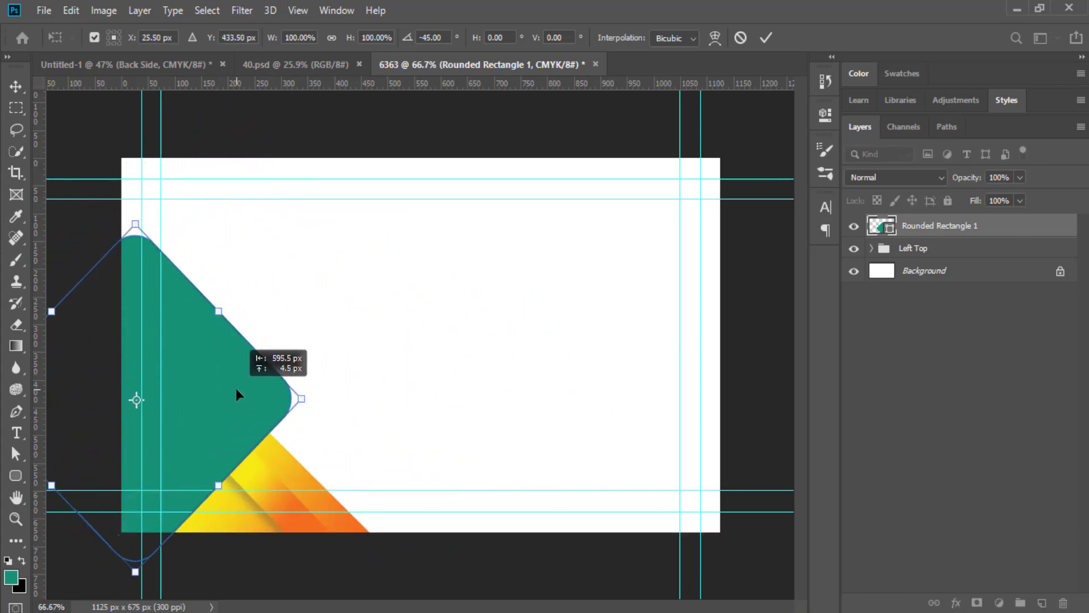
left_click_drag(266, 328, 212, 410)
left_click_drag(949, 225, 945, 258)
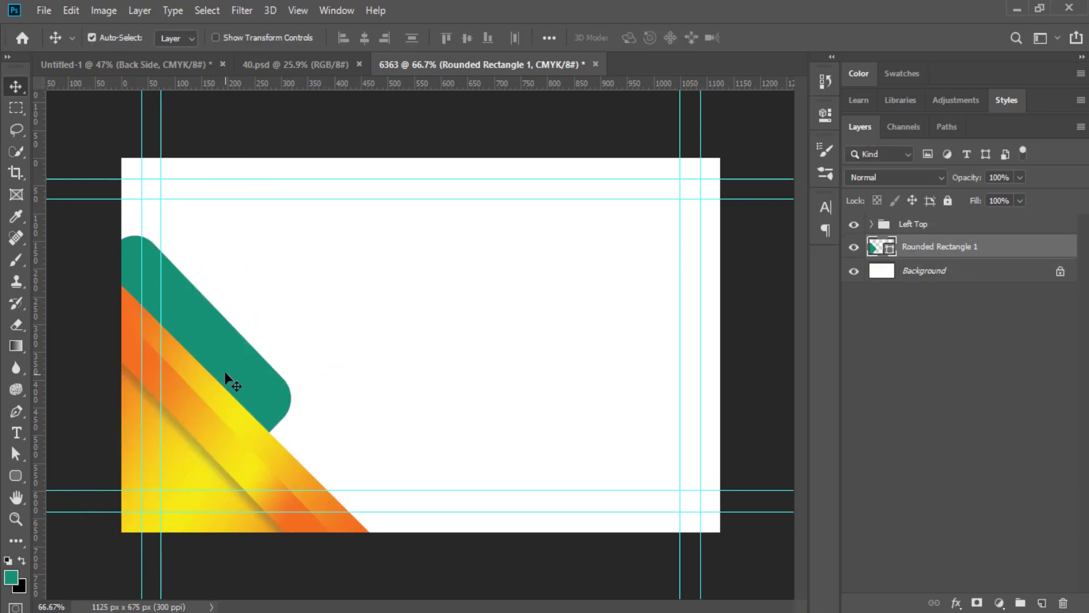
Step: Resize the band to hug the triangle's edge and duplicate its layer
key("ctrl+t")
mouse_move(295, 404)
left_mouse_down()
mouse_move(402, 398)
mouse_move(210, 397)
left_mouse_up()
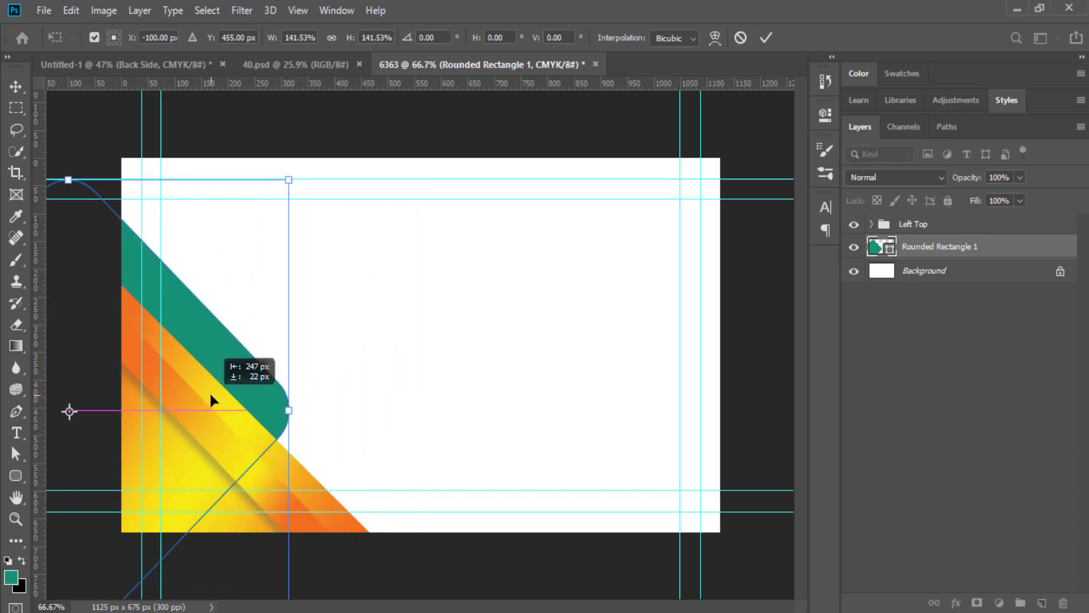
left_click_drag(241, 358, 224, 359)
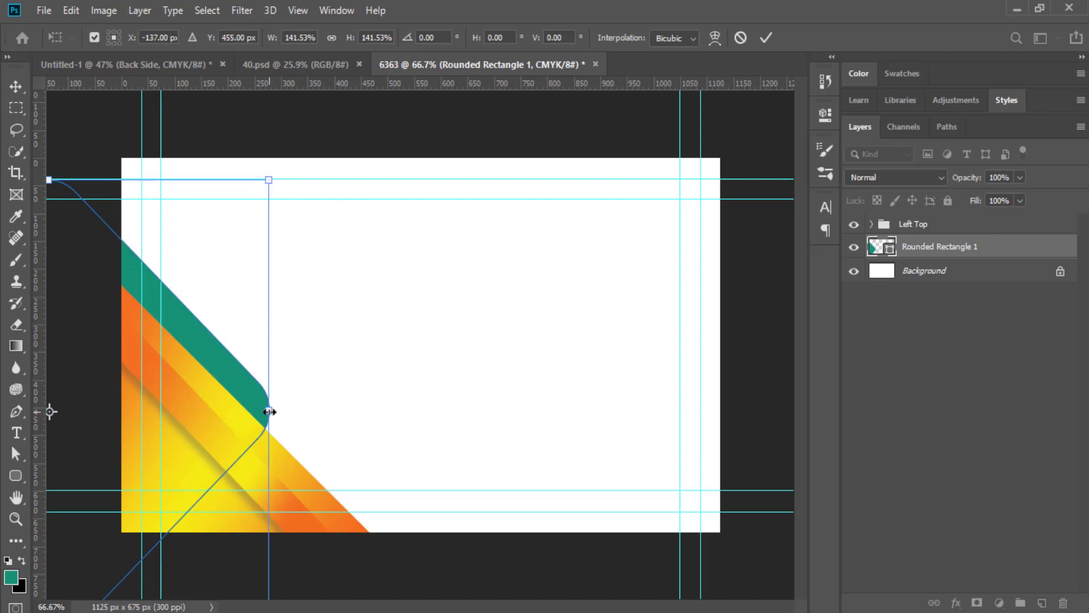
mouse_move(270, 411)
left_mouse_down()
mouse_move(178, 433)
mouse_move(272, 385)
mouse_move(246, 390)
mouse_move(230, 374)
left_mouse_up()
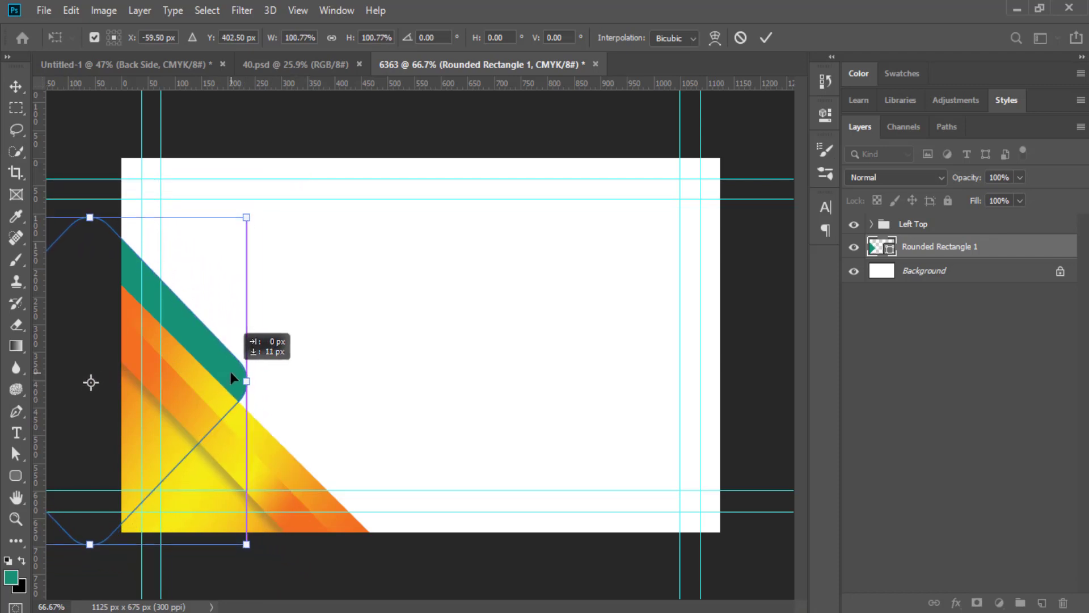
left_click_drag(936, 246, 1041, 603)
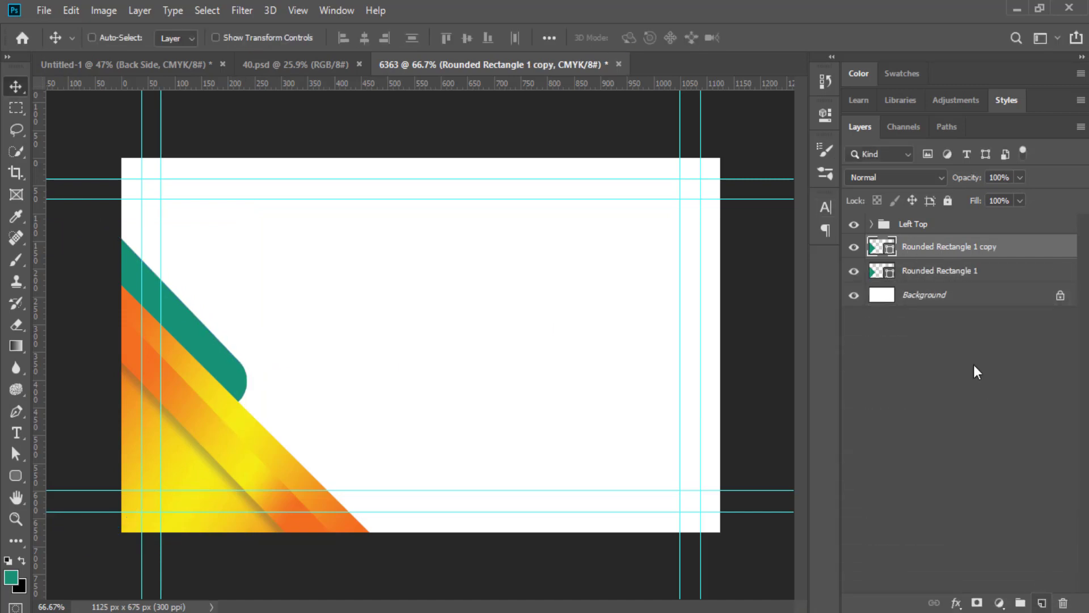
Step: Shift the original band up and recolour it orange f27c22 sampled from the triangle
left_click(913, 274)
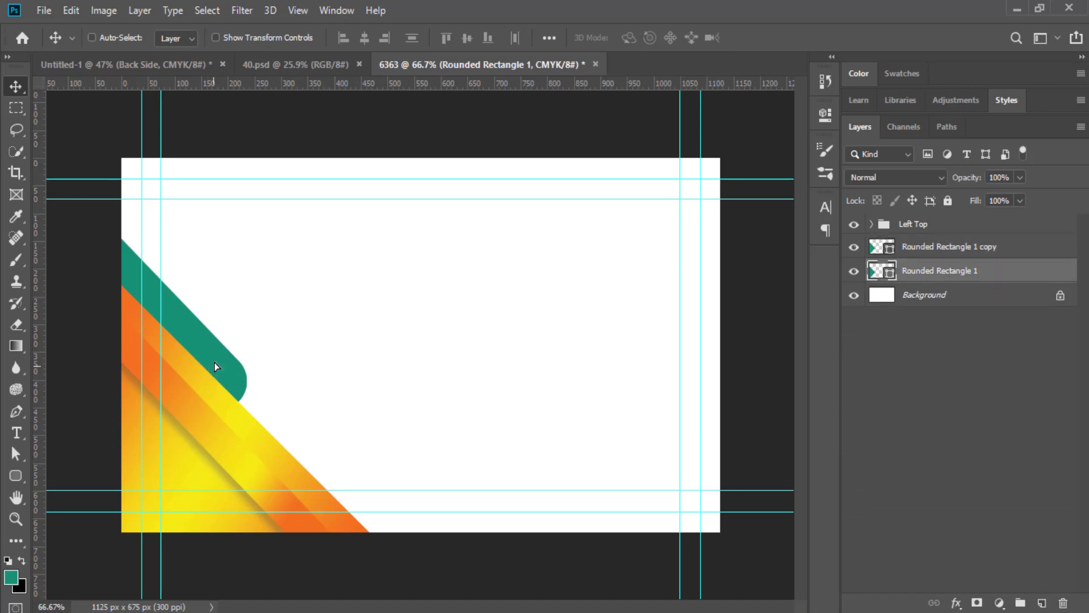
left_click_drag(214, 362, 217, 344)
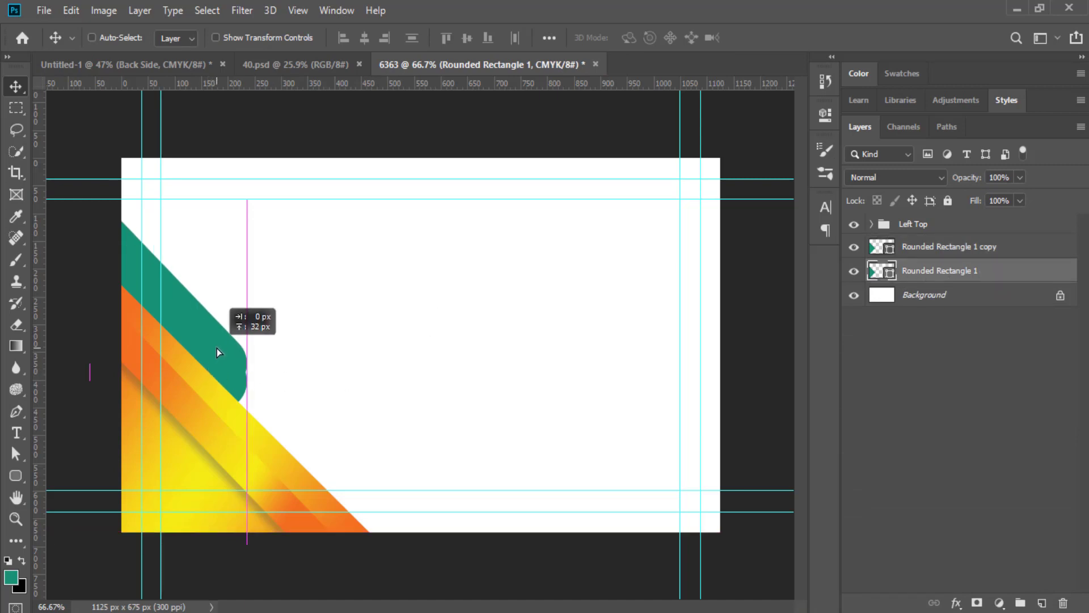
double_click(889, 276)
left_click(349, 506)
left_click(1039, 181)
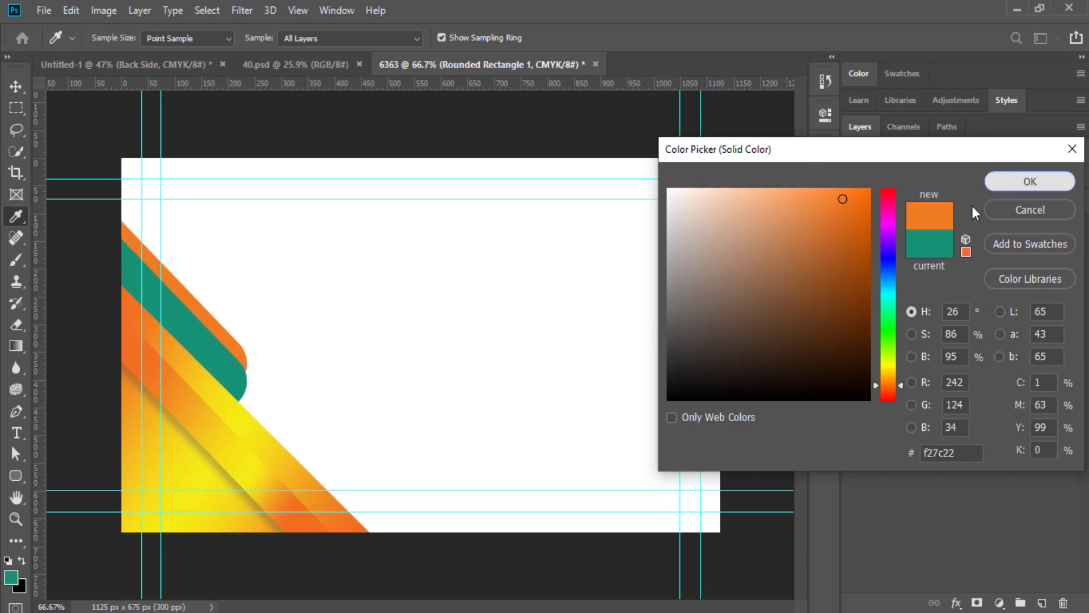
left_click_drag(254, 369, 236, 334)
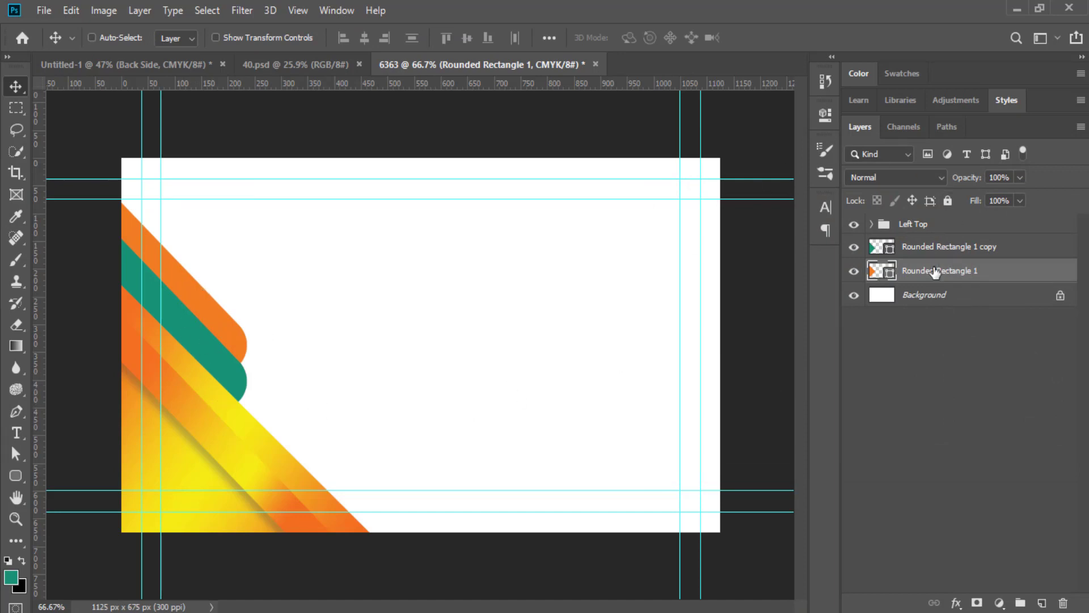
Step: Recolour Rounded Rectangle 1 to dark navy 273c92
double_click(892, 276)
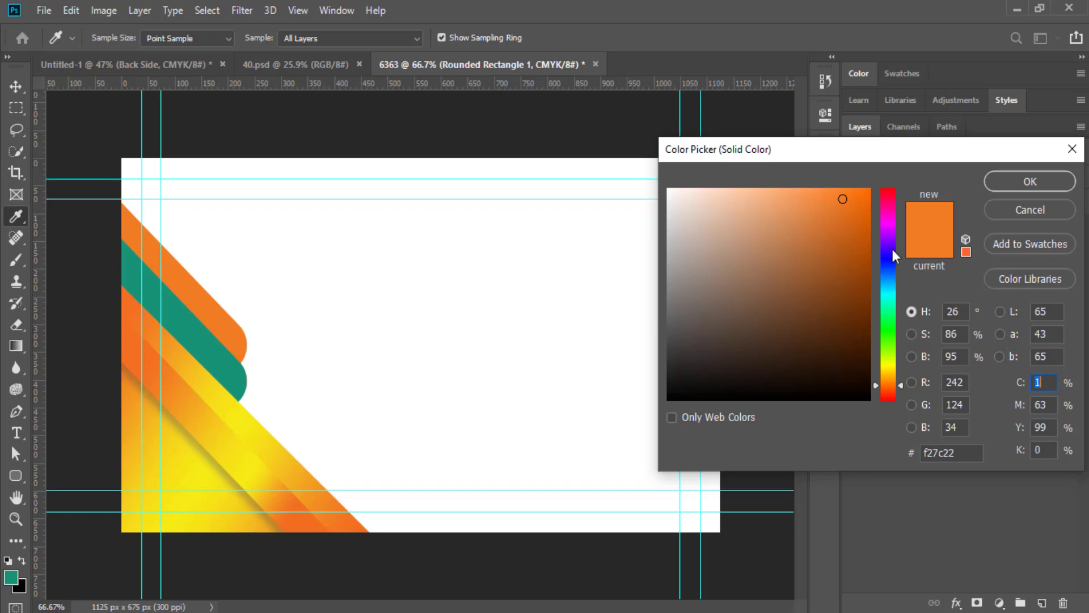
left_click(961, 452)
type("445")
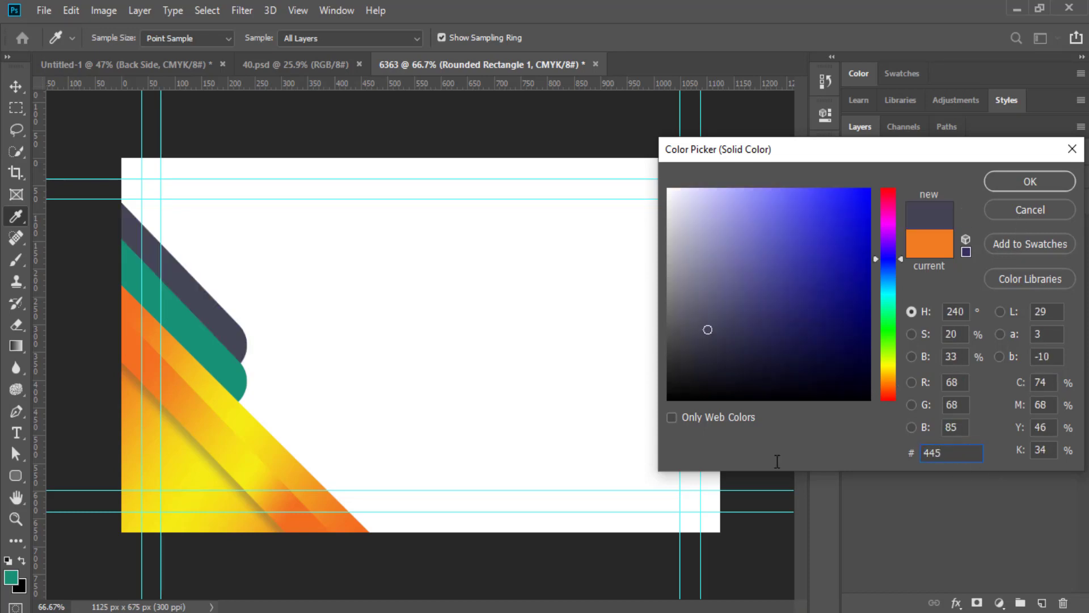
type("fa")
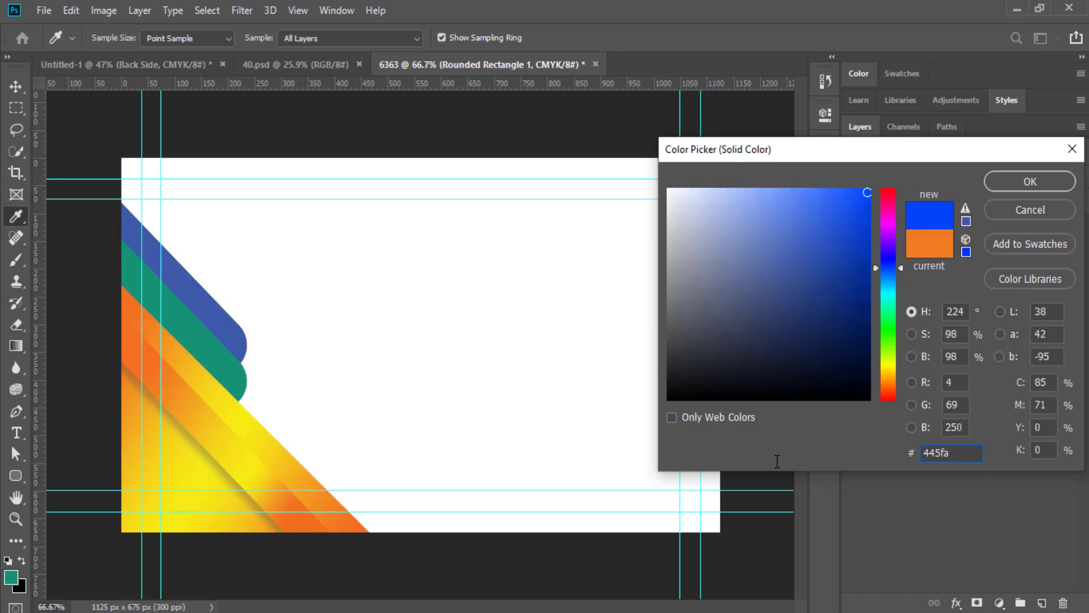
type("92")
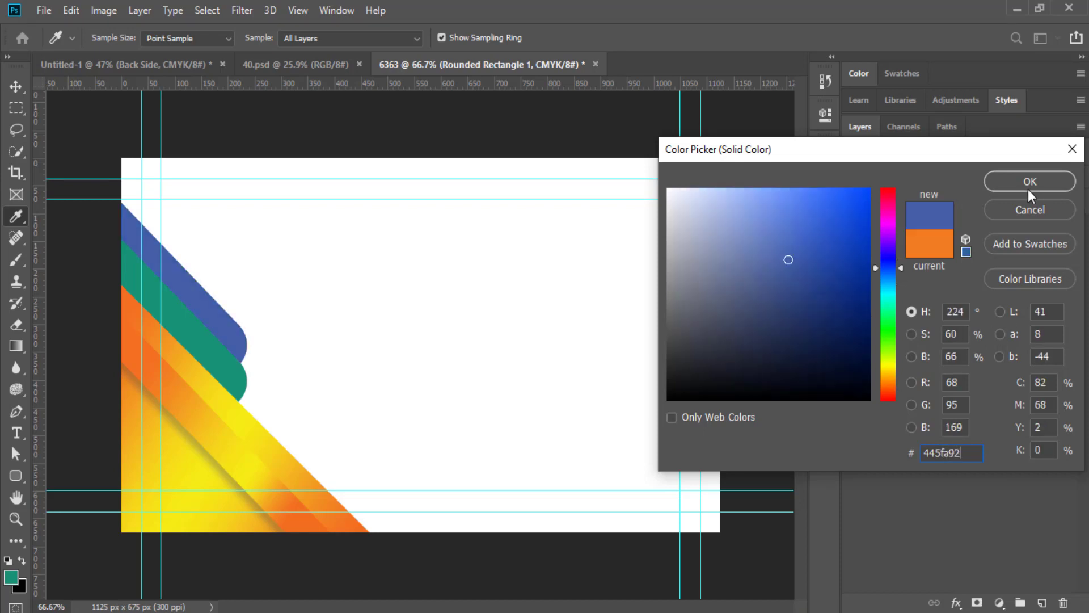
left_click(1023, 182)
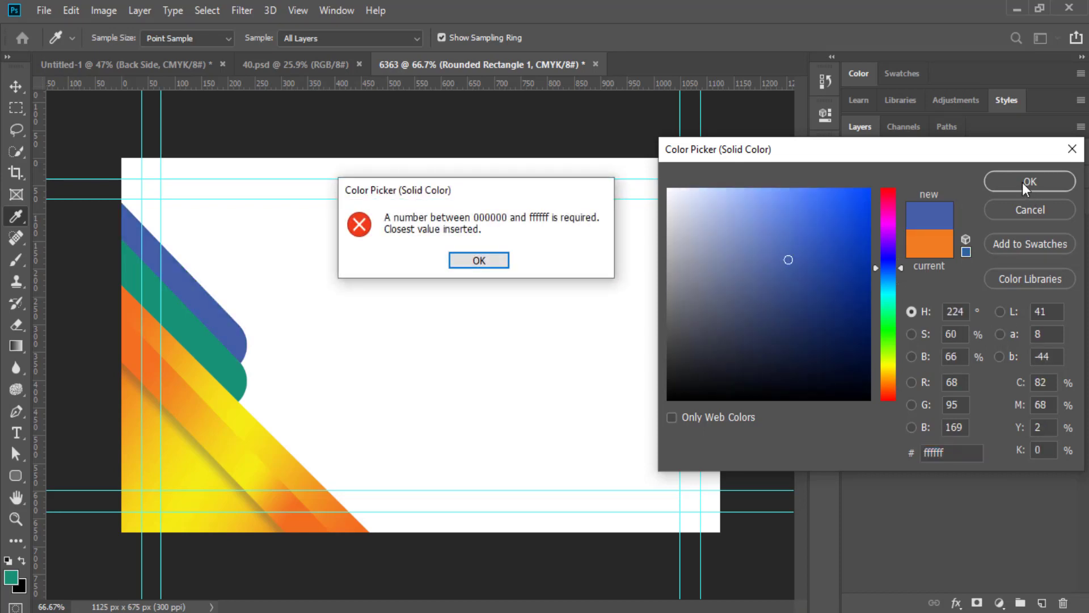
left_click(504, 264)
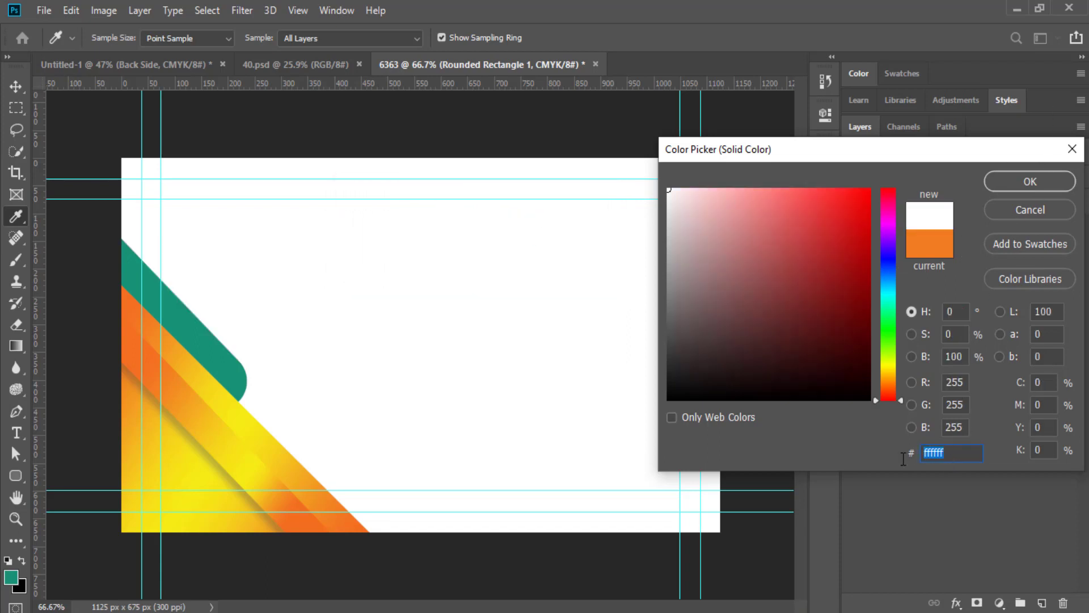
type("27")
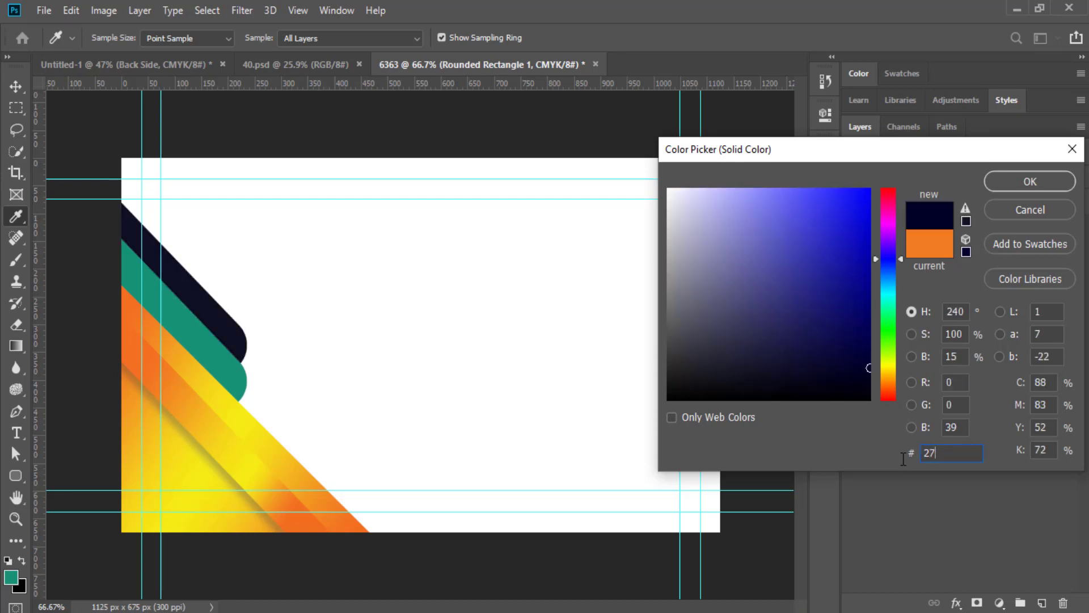
type("3")
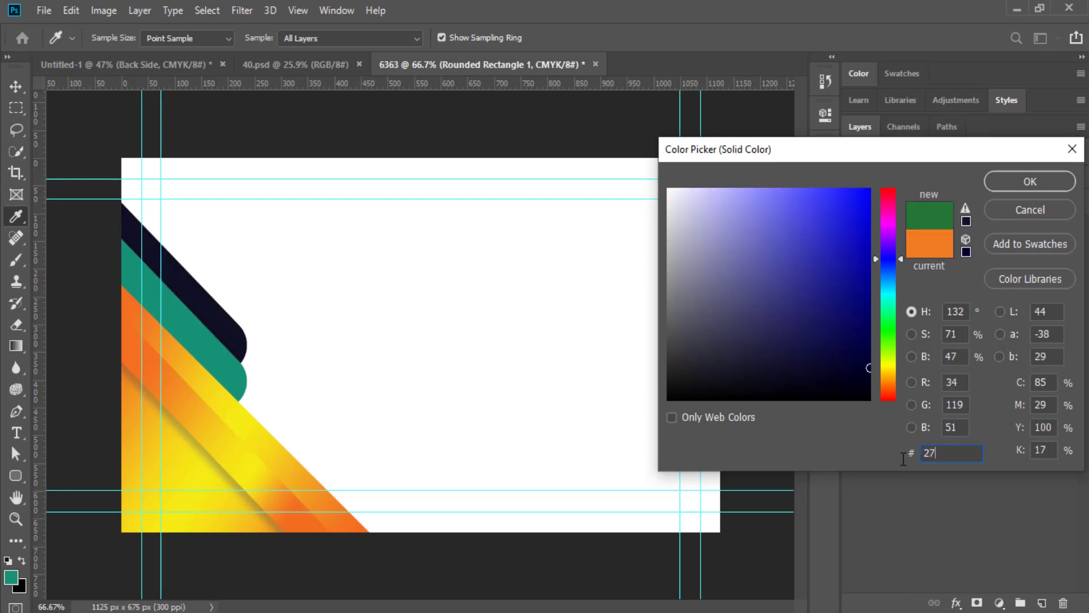
type("c")
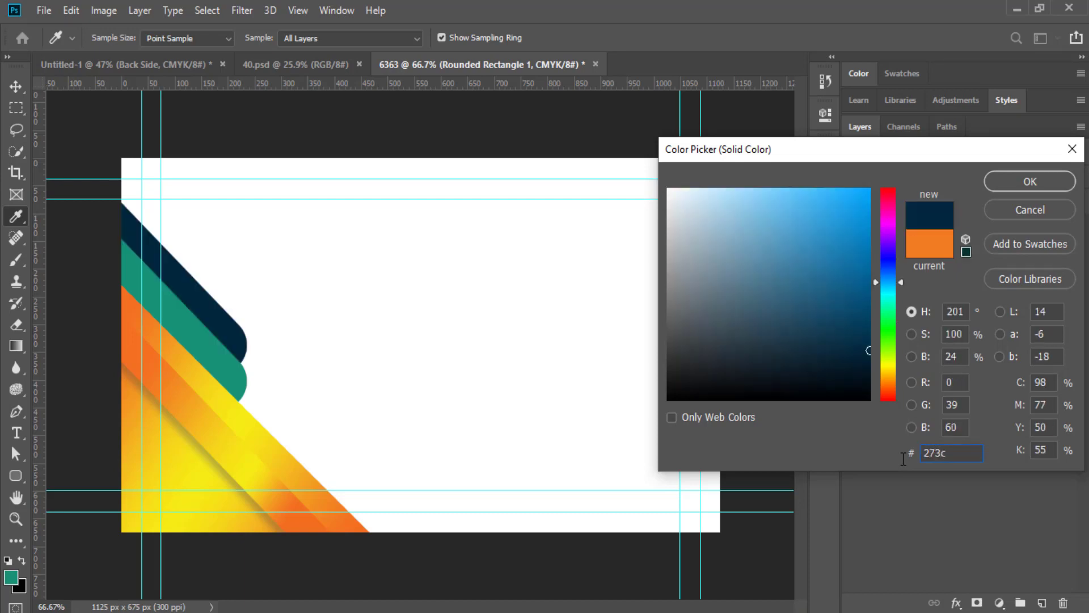
type("92")
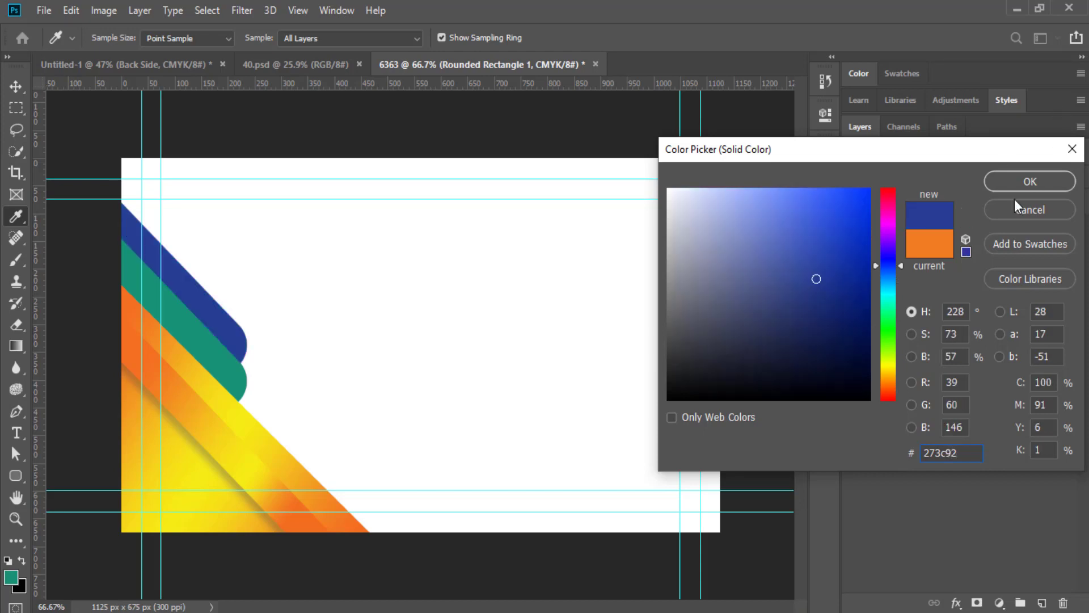
left_click(1018, 180)
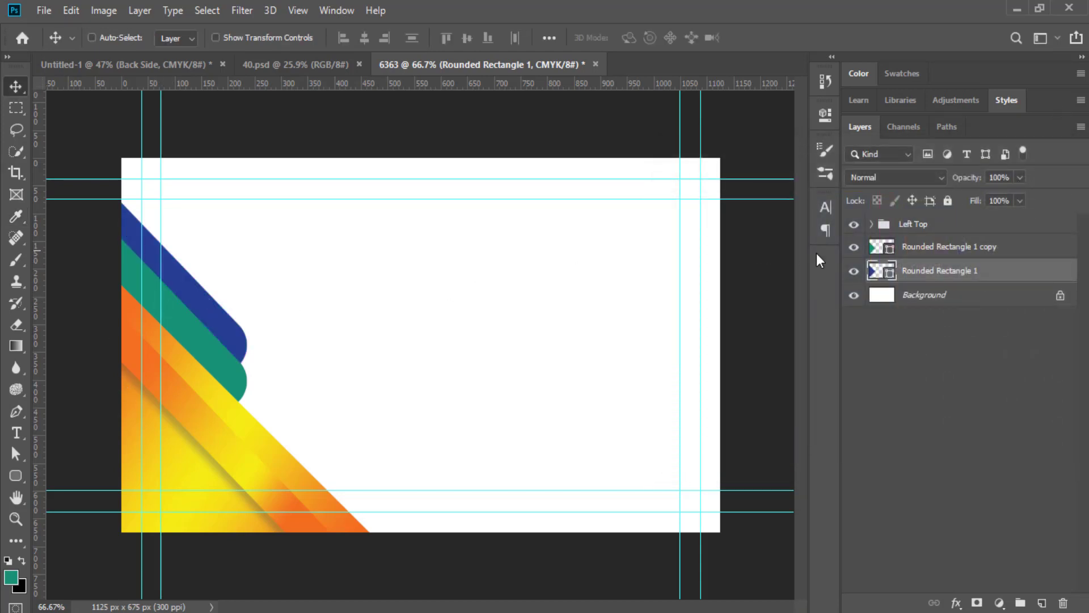
Step: Recolour the Rounded Rectangle 1 copy band to blue 445fab
double_click(888, 248)
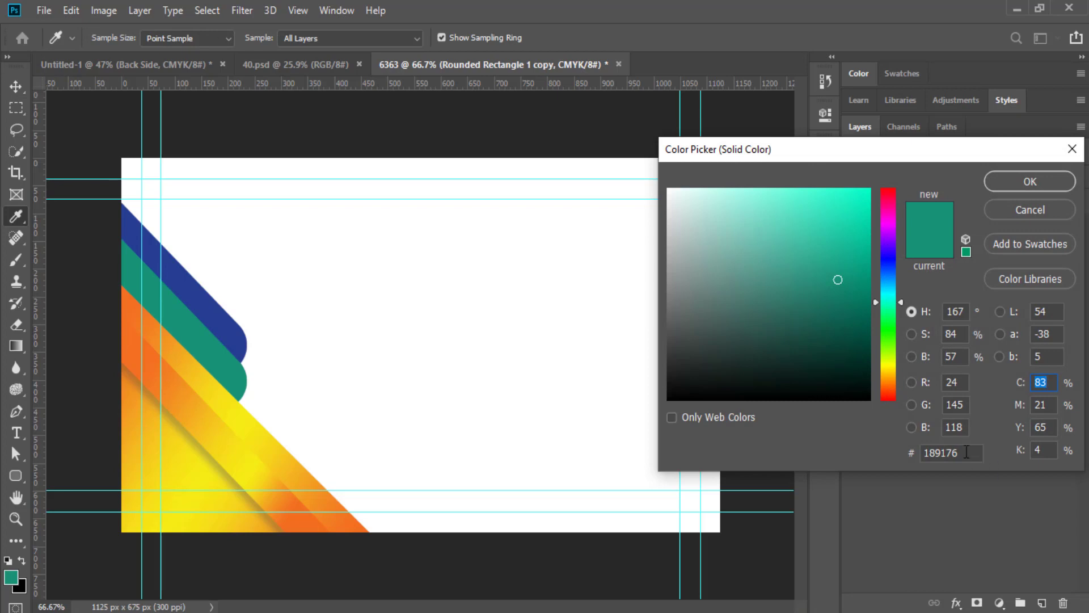
left_click(966, 452)
type("445")
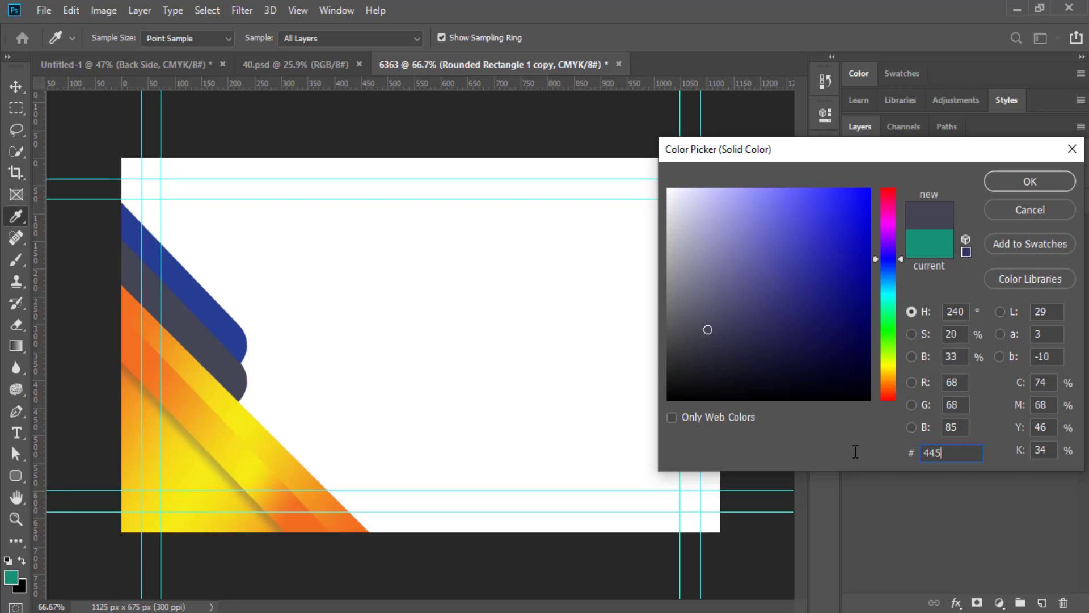
type("fa")
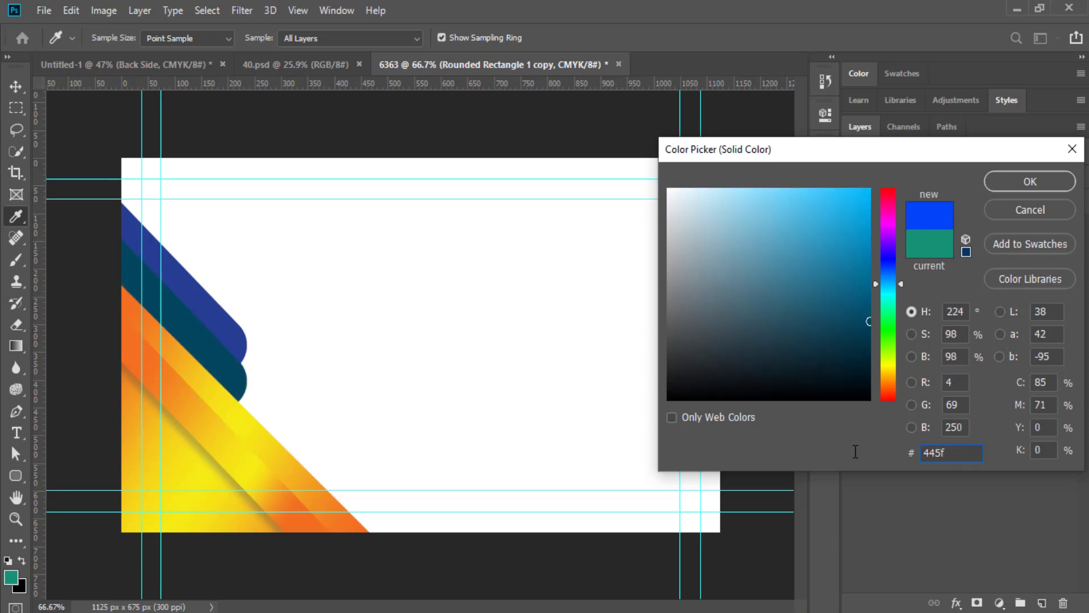
type("b")
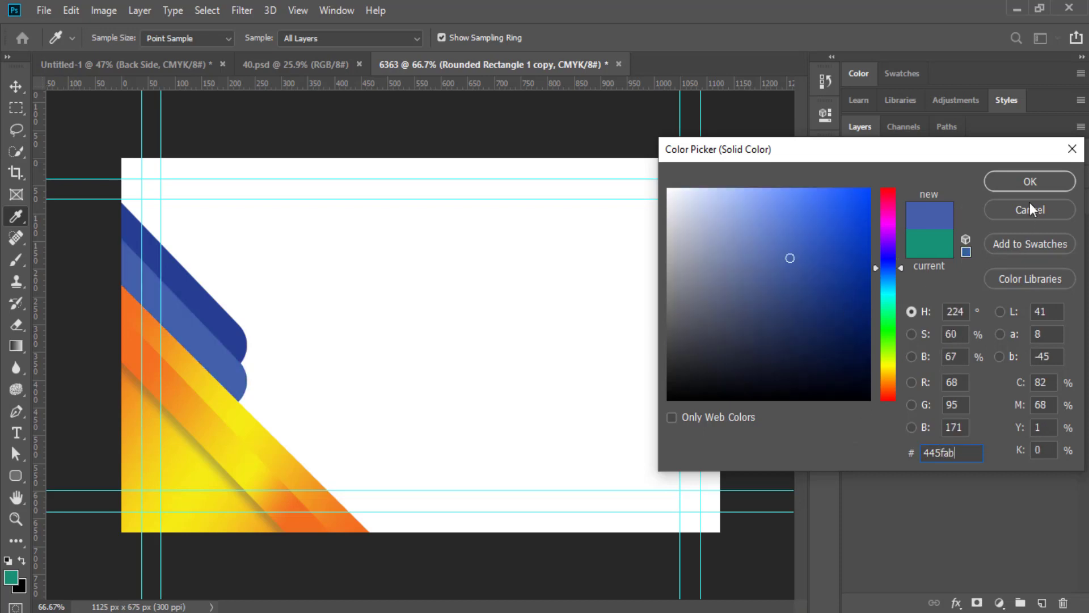
left_click(1018, 184)
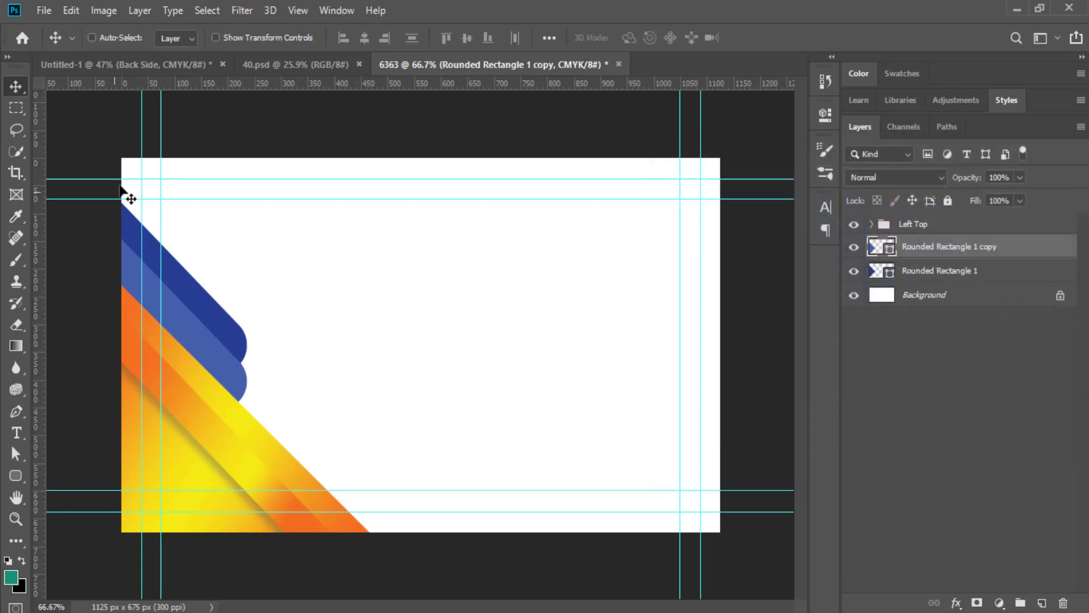
Step: Group both blue rounded-rectangle band layers into a group named 'Left bottom'
left_click(925, 276, "ctrl")
key("ctrl+g")
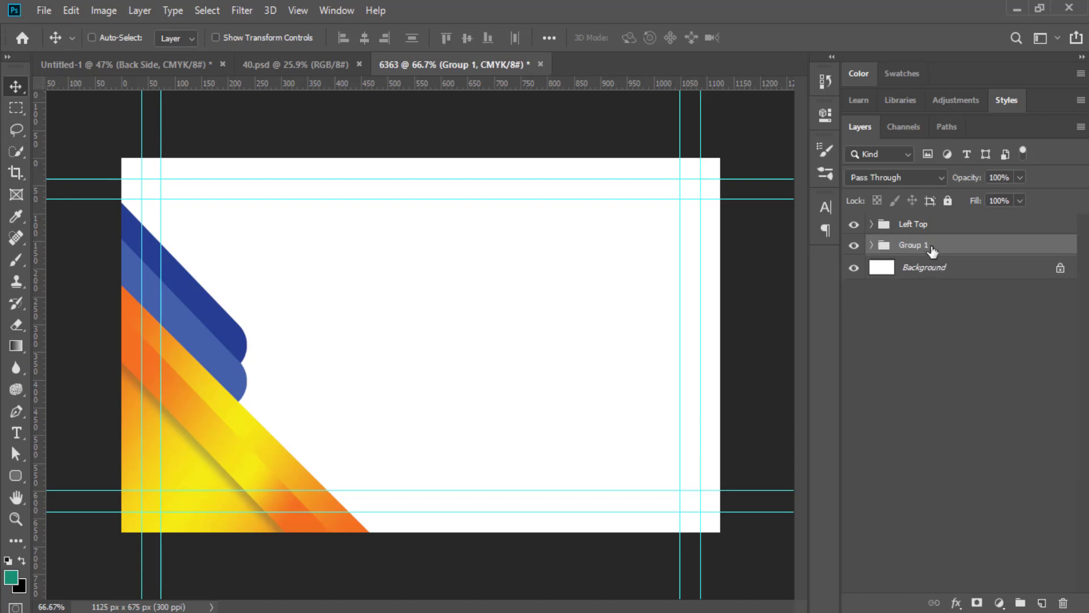
double_click(922, 246)
type("Le")
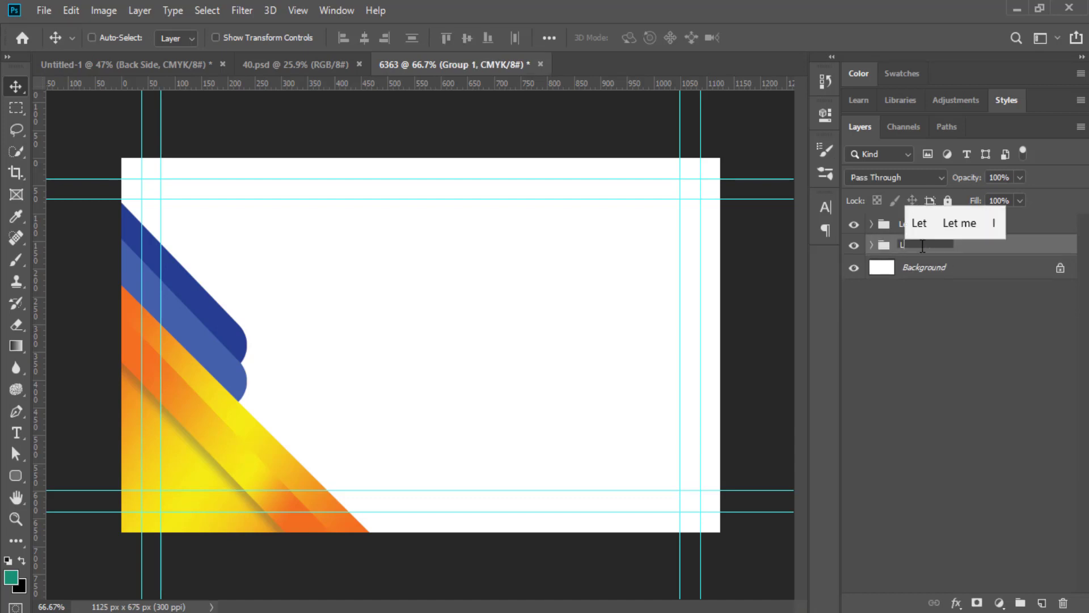
type("ft")
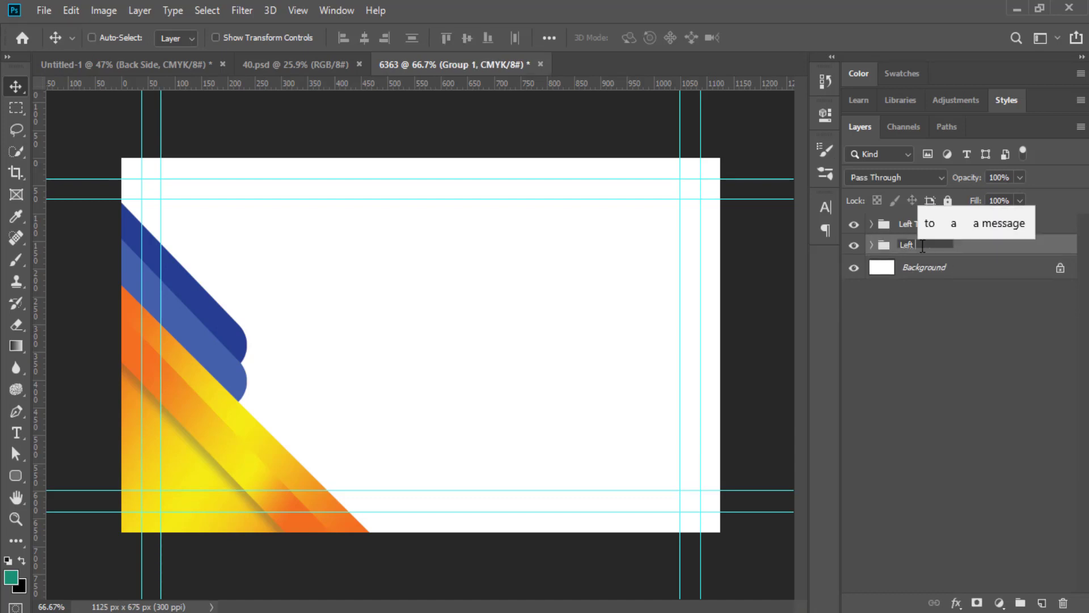
type(" botto")
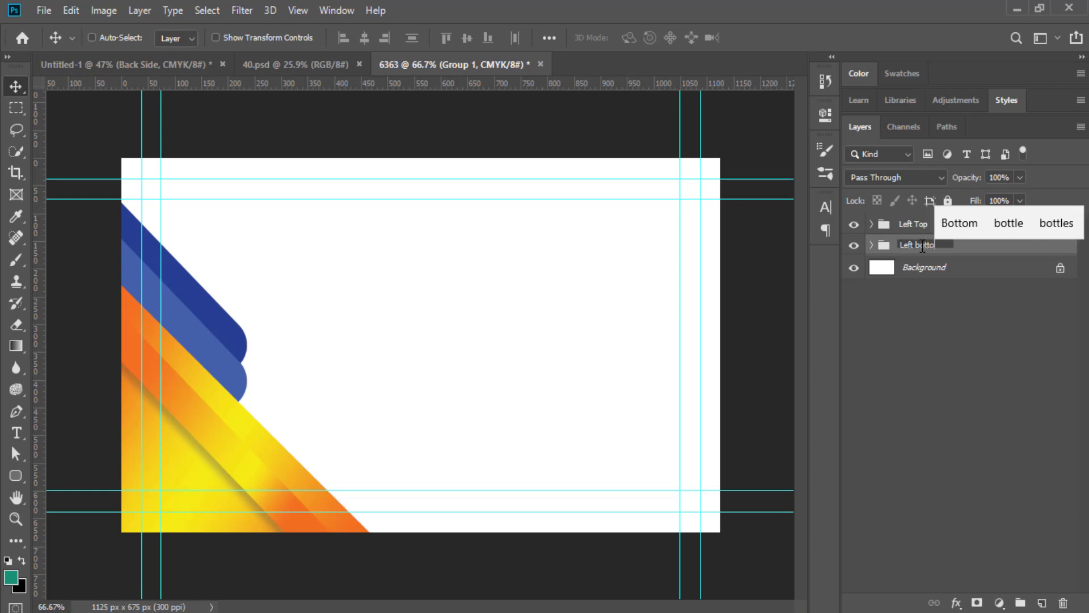
type("m")
key("Return")
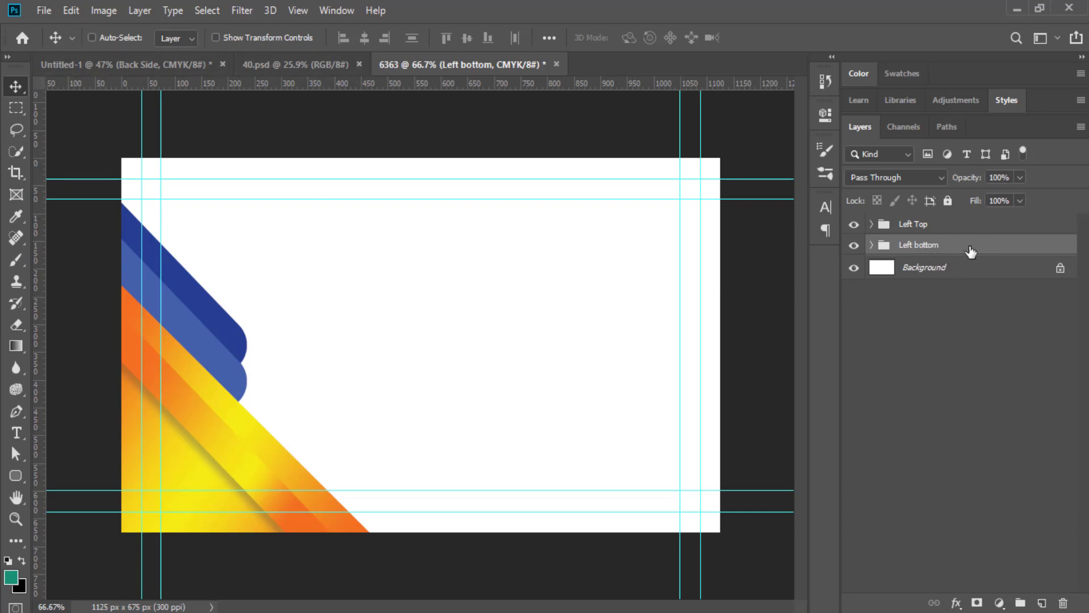
Step: Duplicate the Left bottom group to the top of the stack and delete its lighter blue rectangle
left_click_drag(1028, 250, 1041, 602)
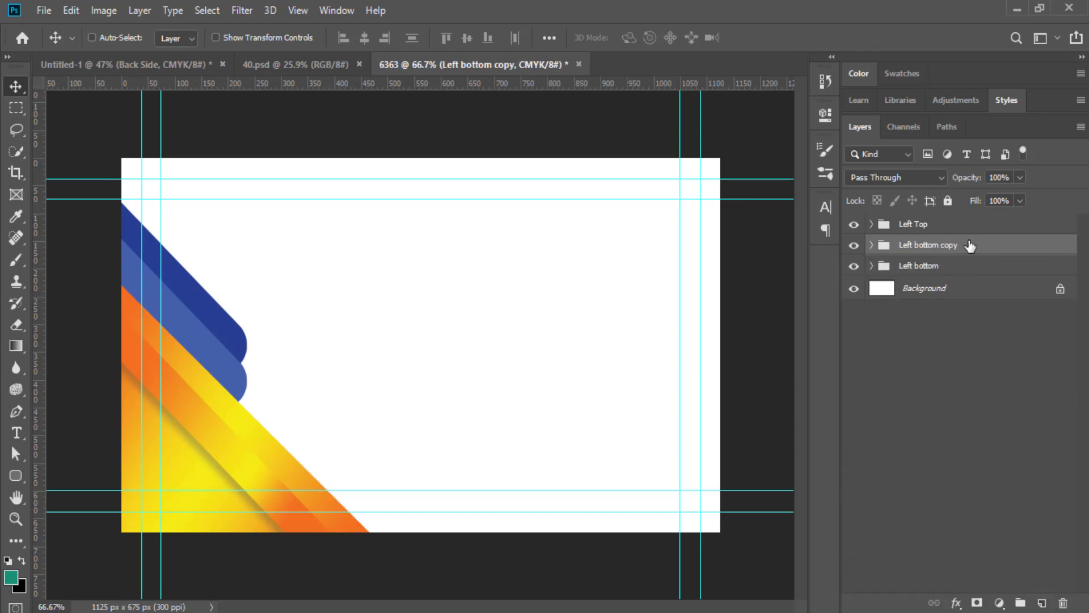
left_click_drag(968, 244, 963, 220)
left_click_drag(292, 372, 546, 379)
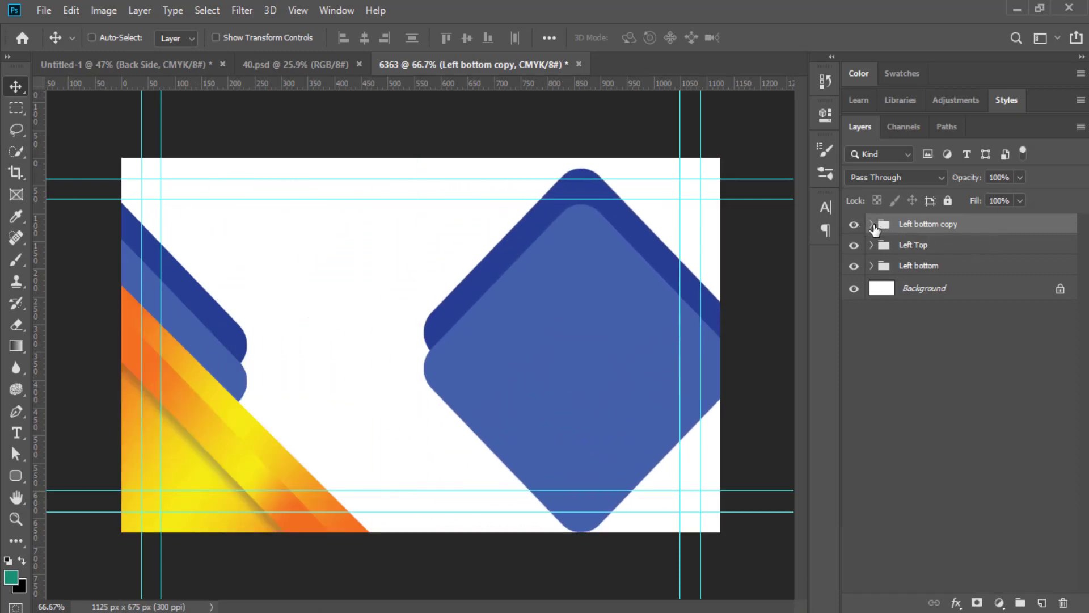
left_click(872, 225)
left_click(936, 248)
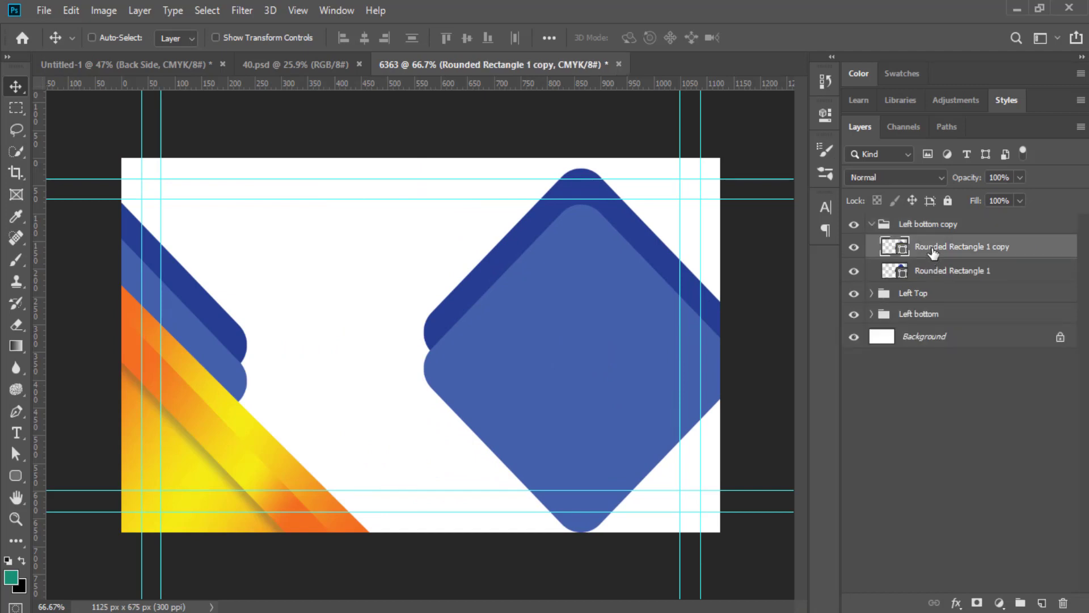
left_click_drag(978, 249, 1063, 603)
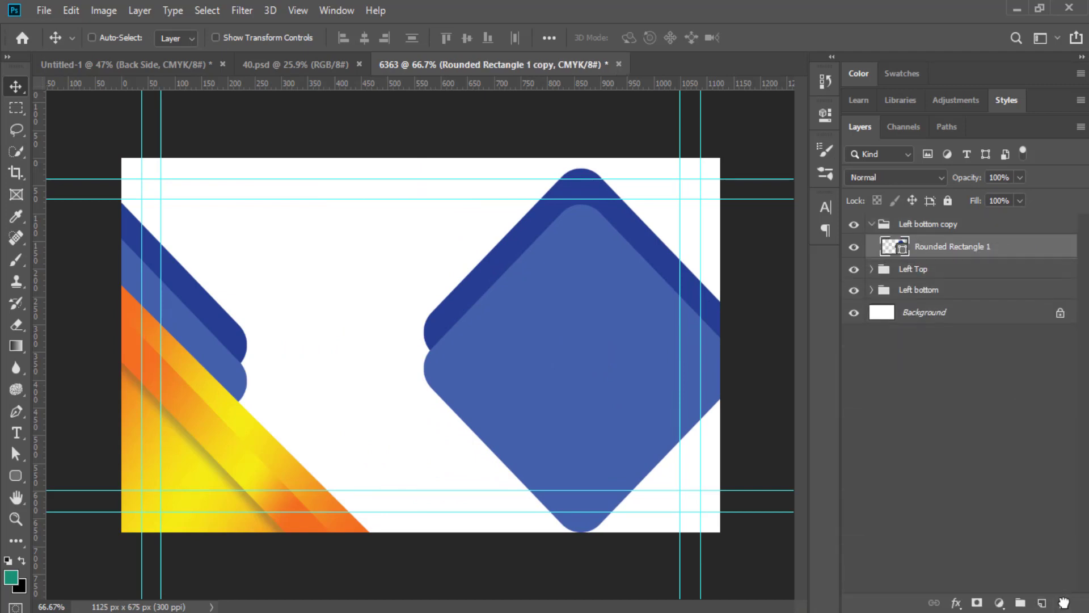
left_click_drag(534, 345, 349, 355)
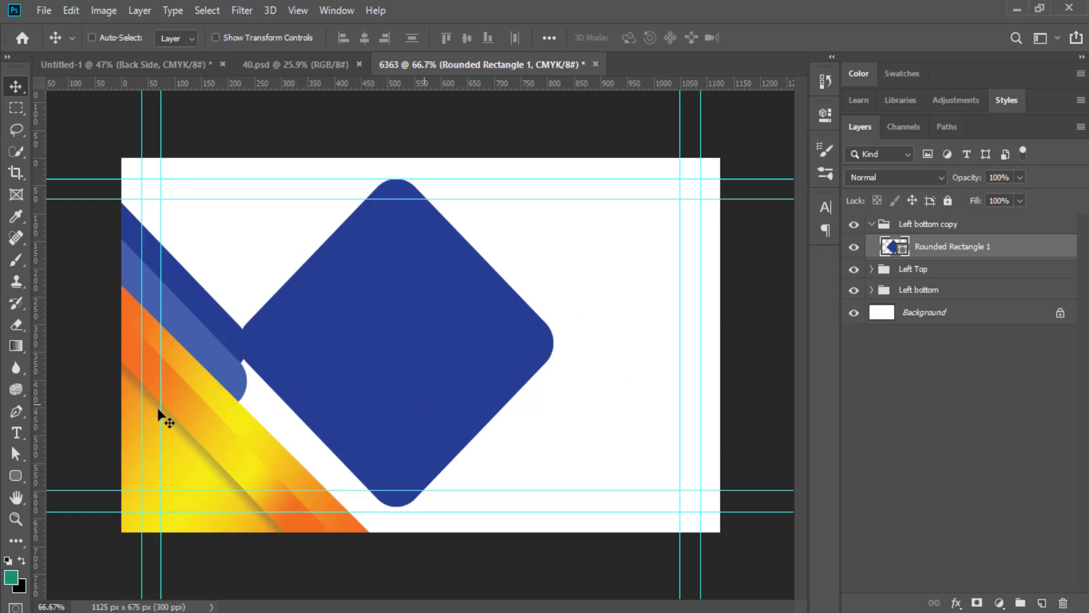
Step: Add guides at X 786 and Y 261, push the navy shape to the right edge, and duplicate it
left_click_drag(47, 400, 583, 414)
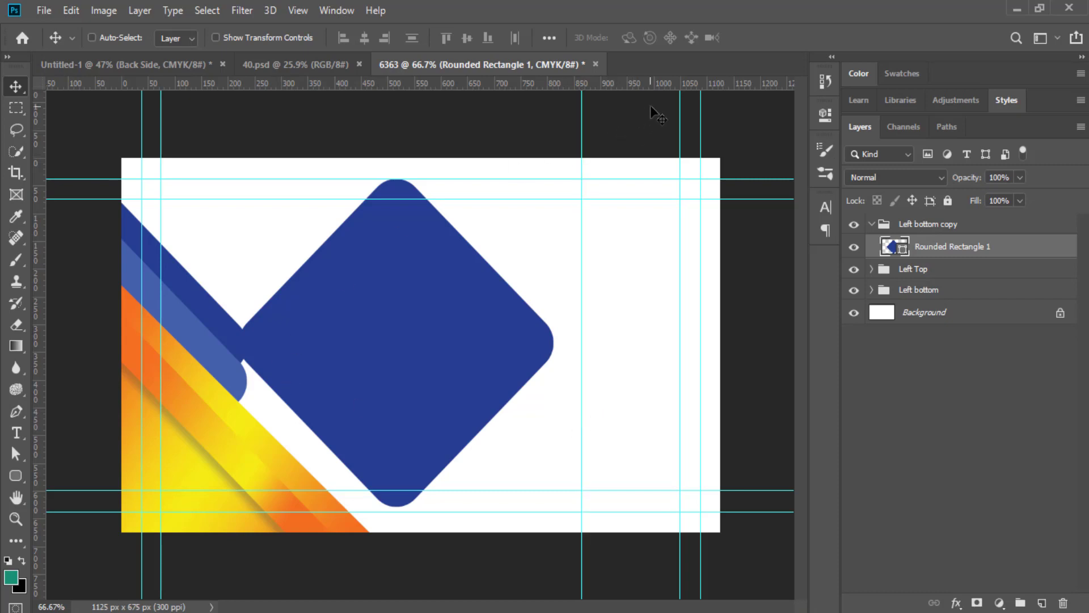
left_click_drag(650, 84, 651, 354)
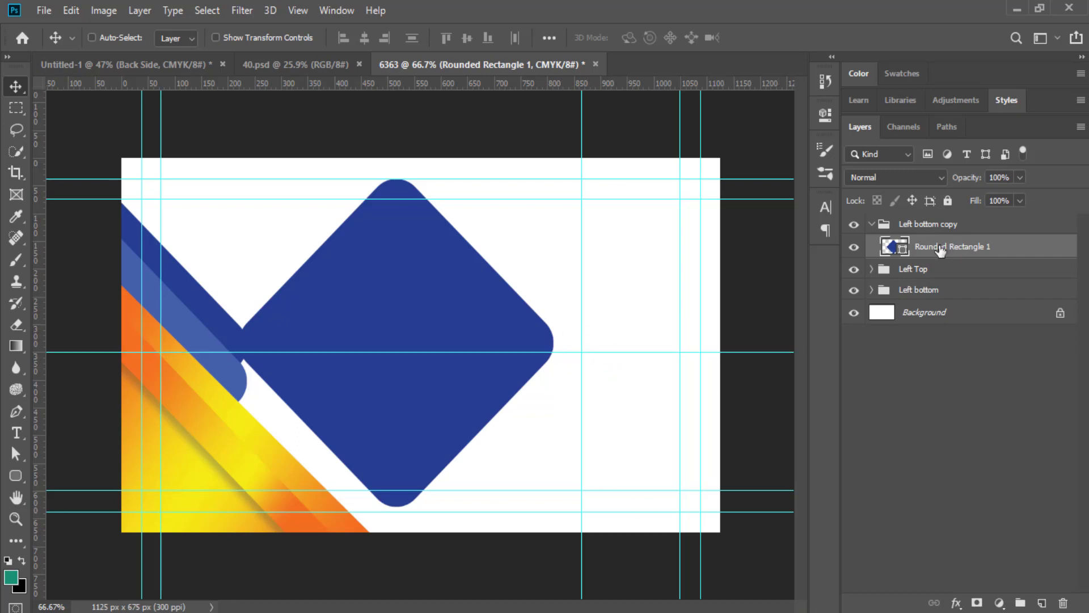
left_click_drag(329, 294, 669, 311)
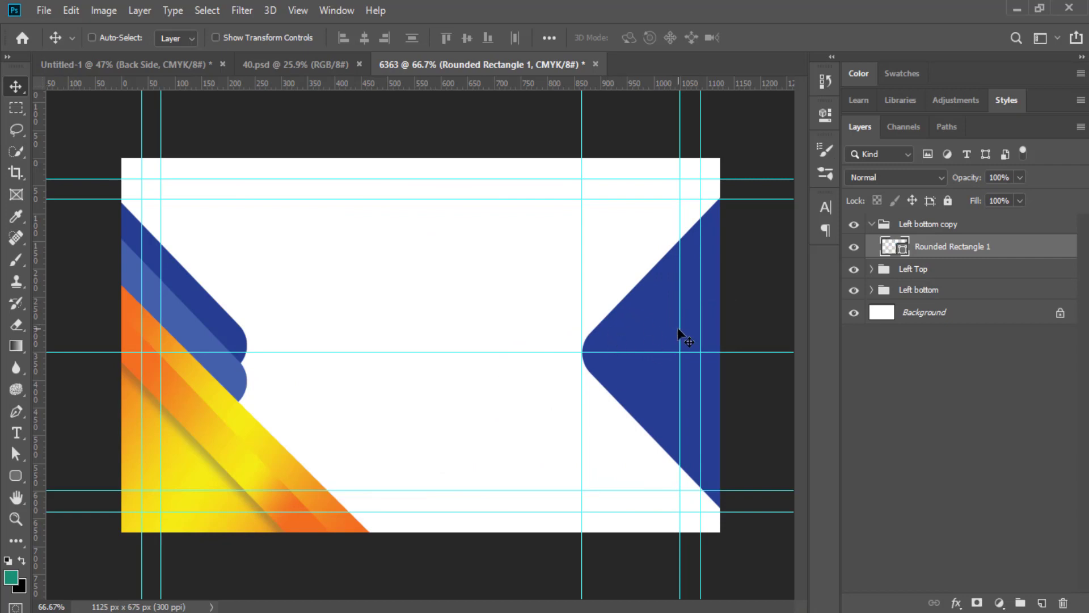
mouse_move(992, 251)
left_mouse_down()
mouse_move(1013, 472)
mouse_move(1041, 602)
left_mouse_up()
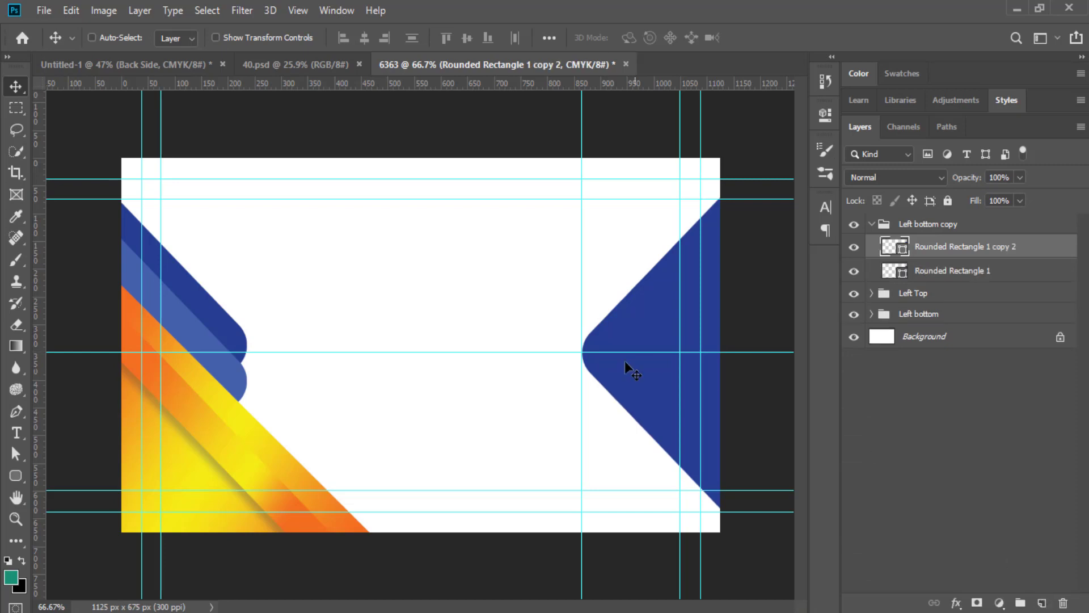
Step: Fill the duplicated right-hand shape with orange sampled from the card's triangle
left_click_drag(631, 377, 642, 372)
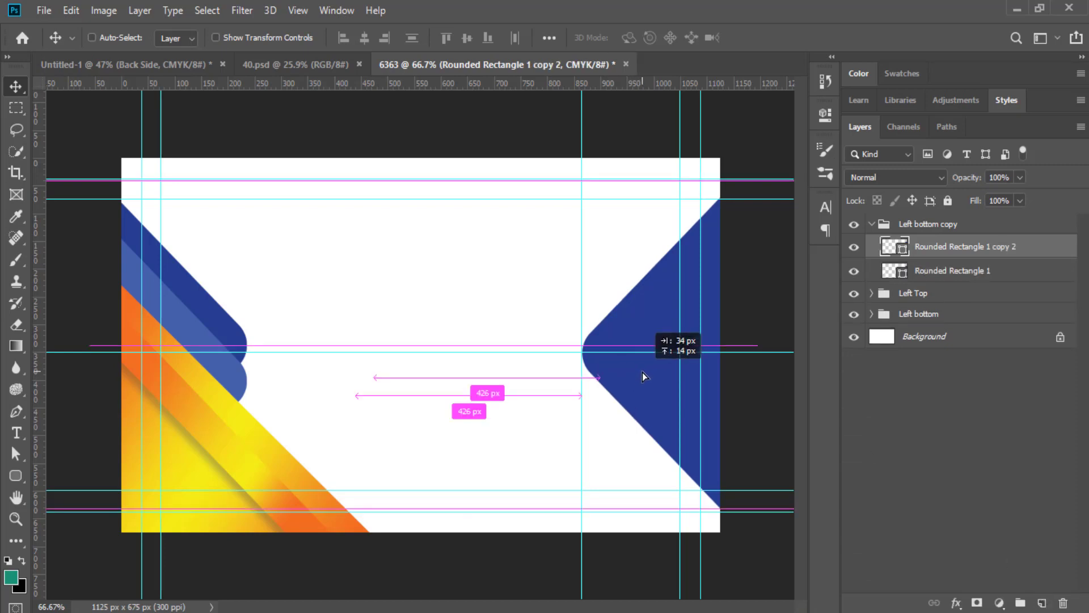
double_click(894, 246)
left_click(157, 371)
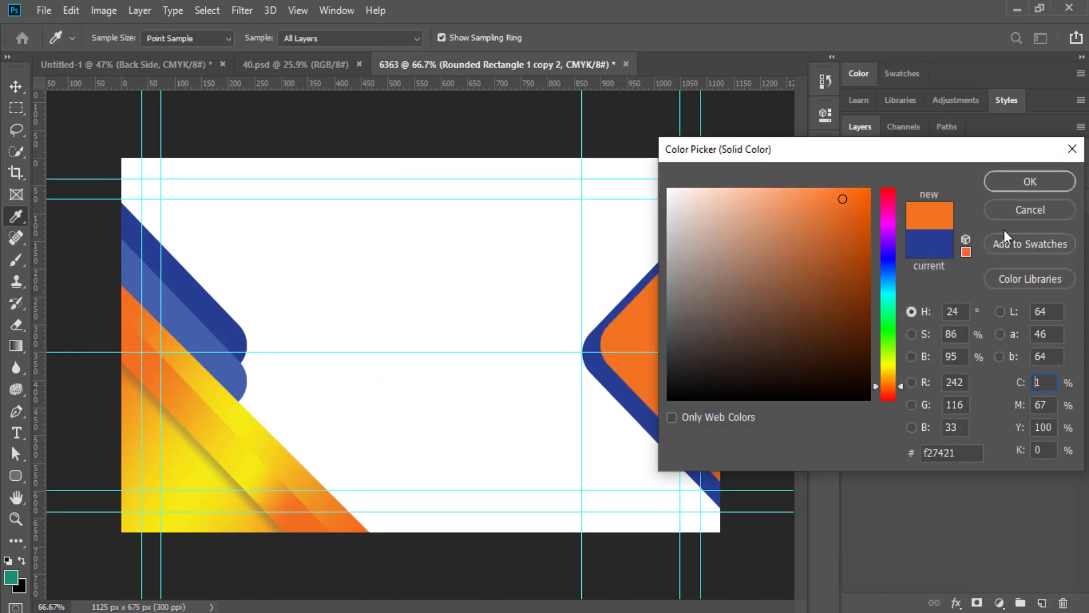
left_click(1018, 179)
Step: Offset the orange shape left to leave a thin blue edge, then view the Untitled-1 reference
mouse_move(647, 386)
left_mouse_down()
mouse_move(631, 404)
mouse_move(651, 382)
left_mouse_up()
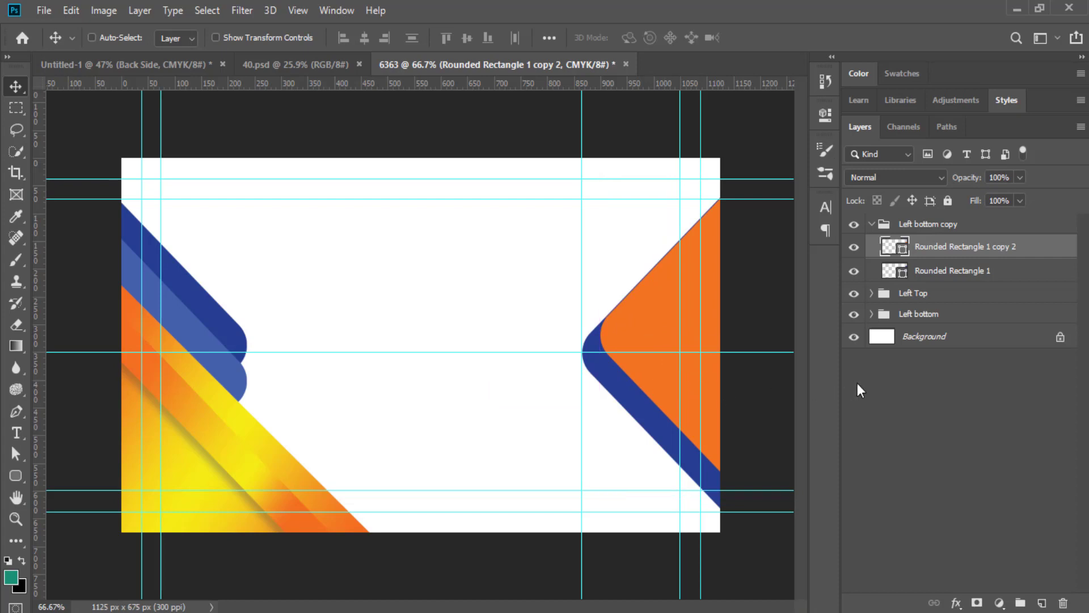
key("Left")
left_click(133, 65)
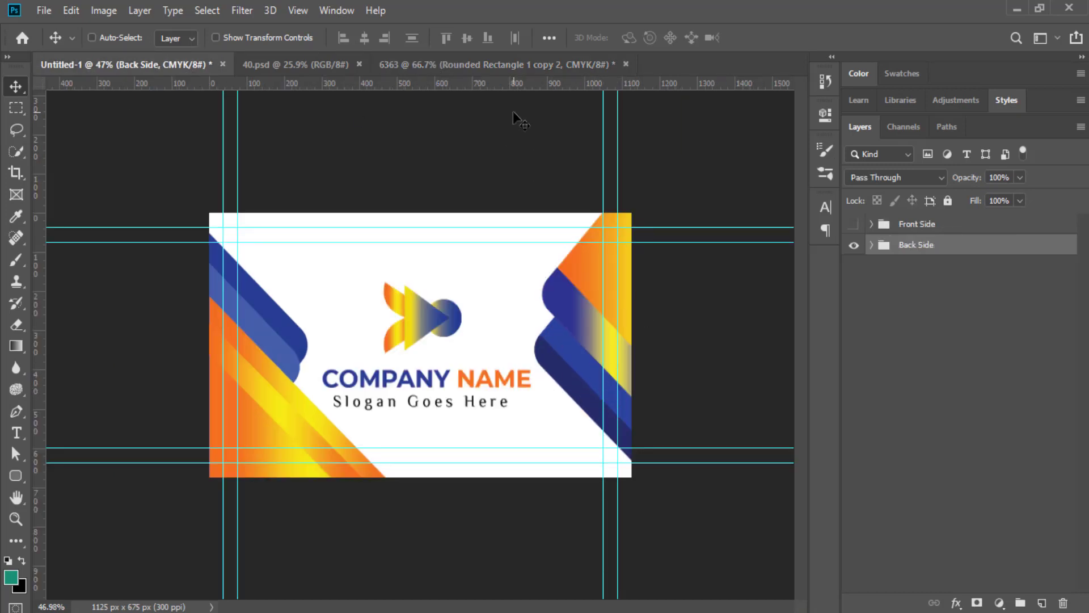
Step: Back in the 6363 card, bring up the orange shape's fill colour f27421 for editing
left_click(532, 67)
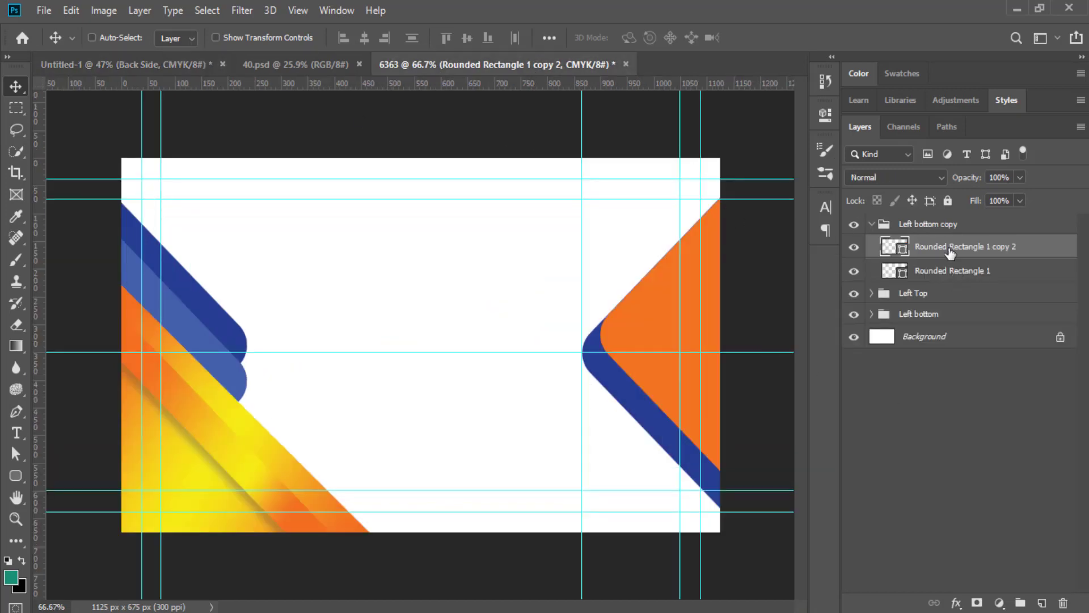
double_click(909, 255)
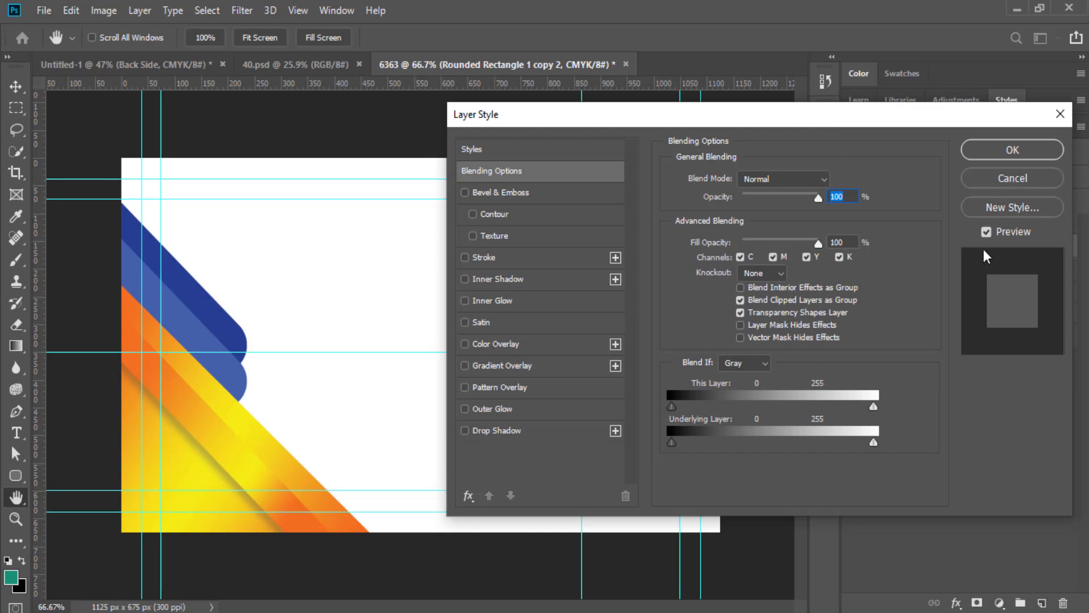
left_click(1061, 114)
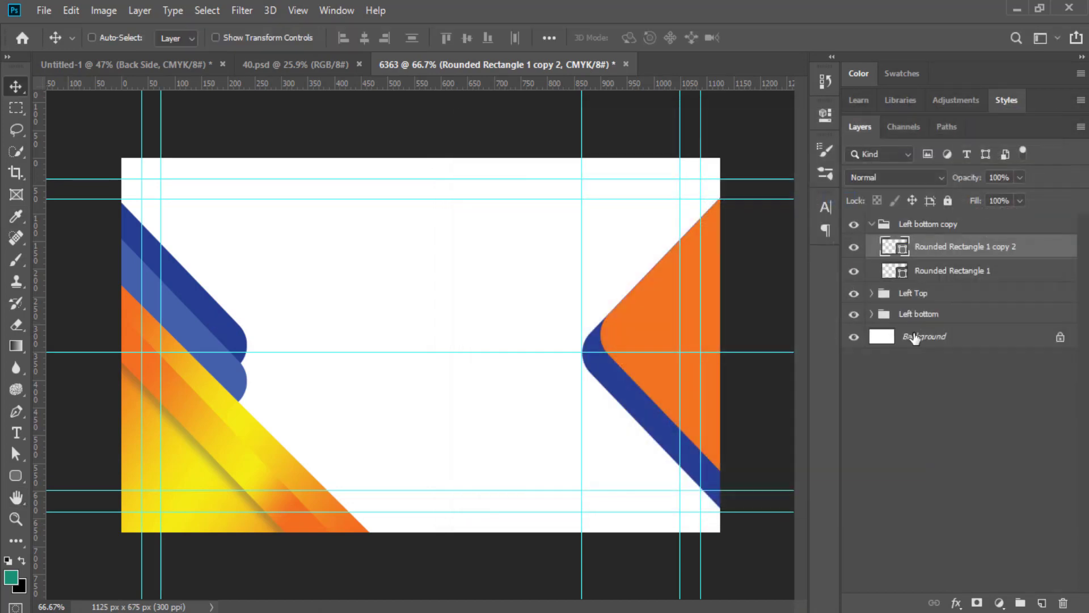
double_click(903, 252)
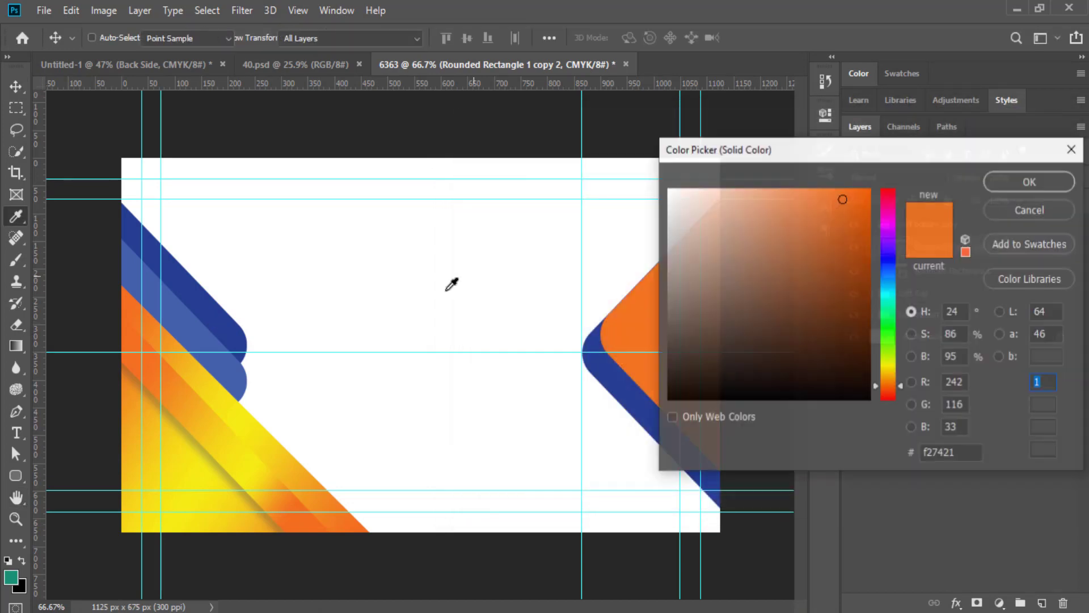
Step: Recolour the right-edge shapes blue 4460ab over navy 253e91, then collapse and select Left bottom copy
left_click(213, 342)
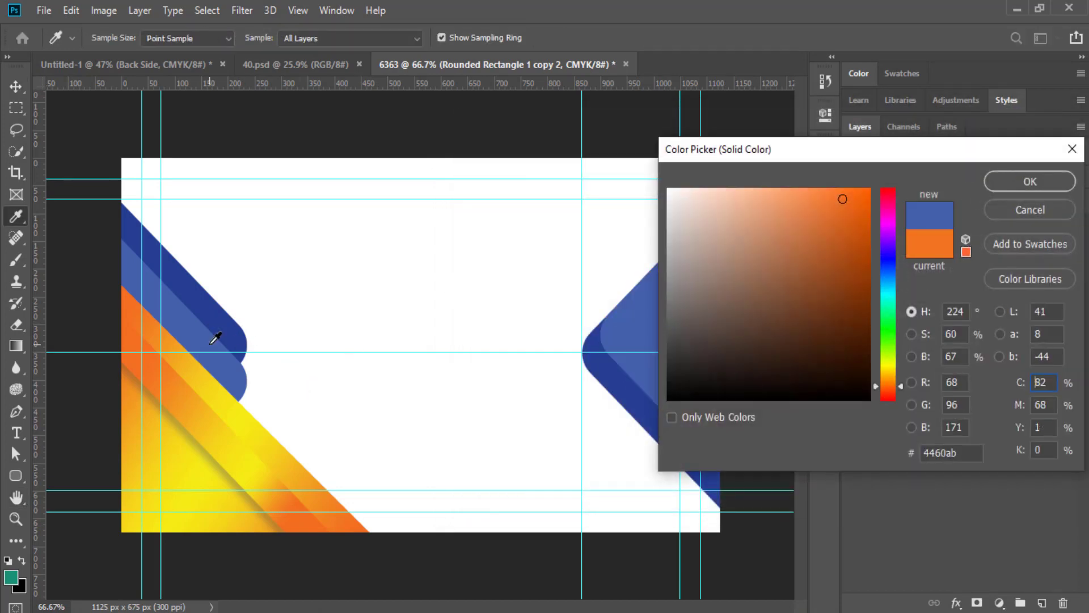
left_click(1023, 181)
left_click(900, 273)
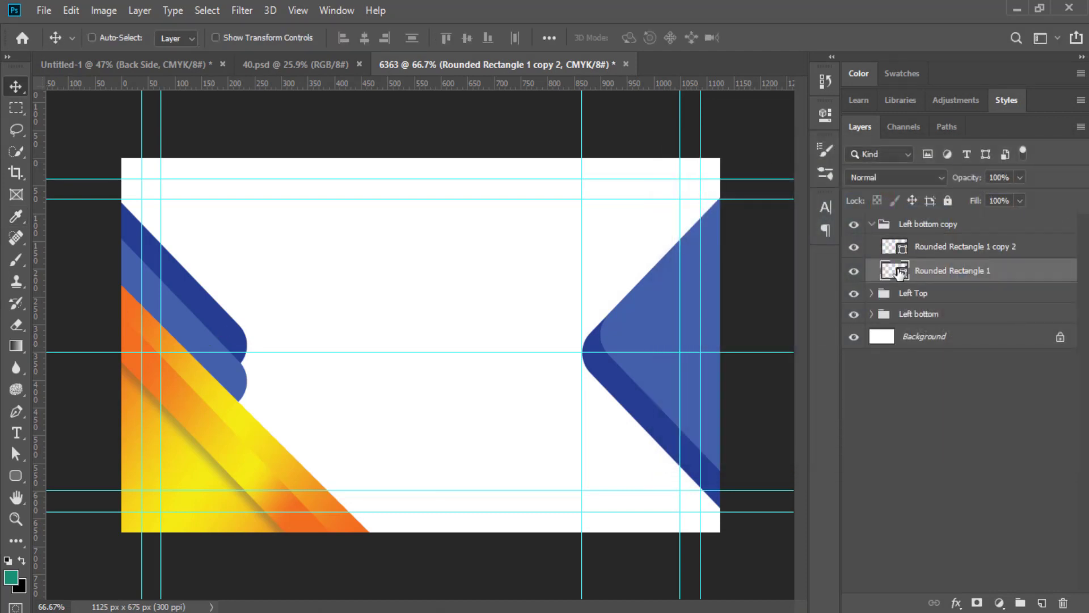
double_click(900, 273)
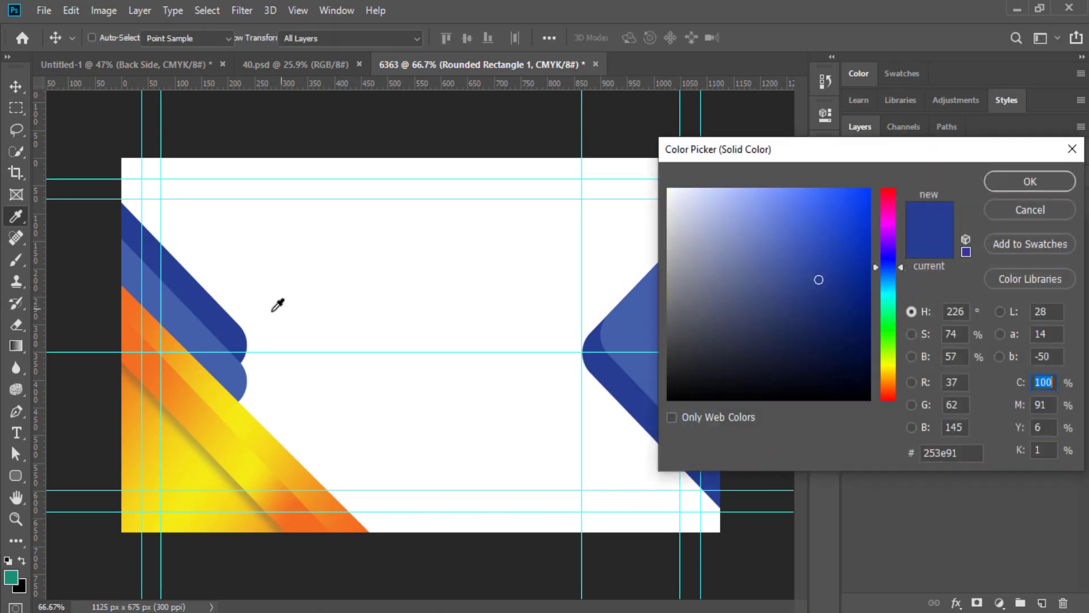
left_click(1030, 181)
key("v")
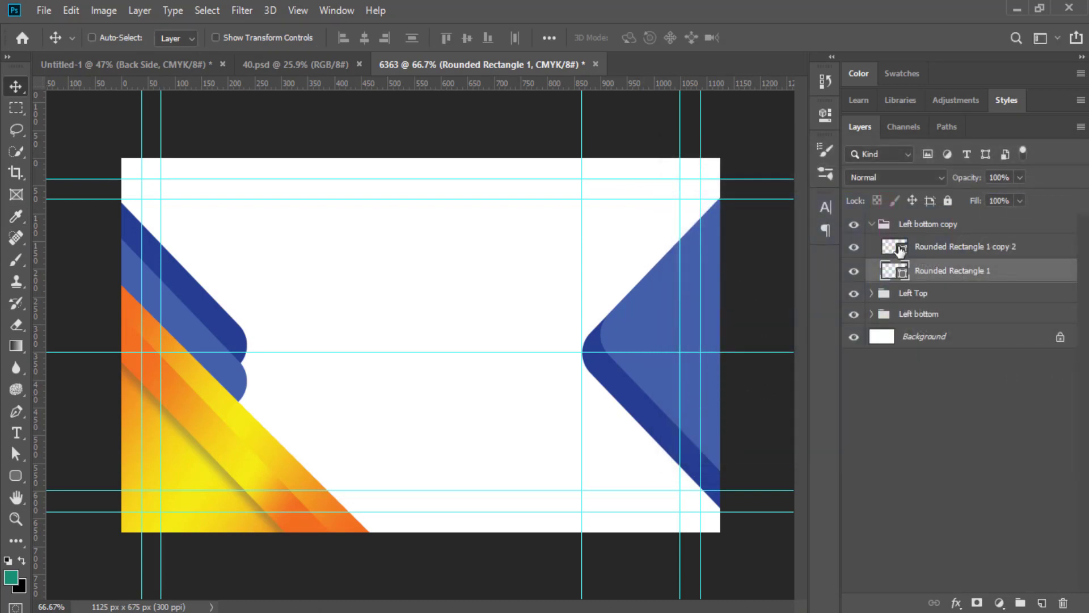
left_click(871, 224)
left_click(945, 230)
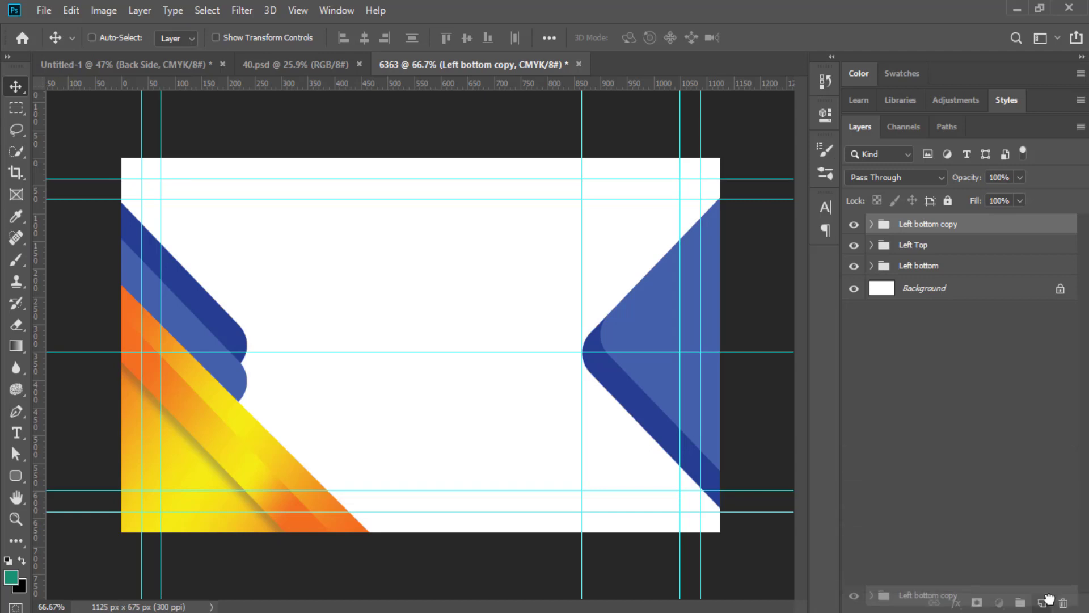
Step: Duplicate the Left bottom copy group and move the copy up toward the card's top edge
left_click_drag(997, 465, 1041, 602)
mouse_move(661, 366)
left_mouse_down()
mouse_move(674, 313)
mouse_move(652, 307)
mouse_move(627, 321)
mouse_move(644, 335)
left_mouse_up()
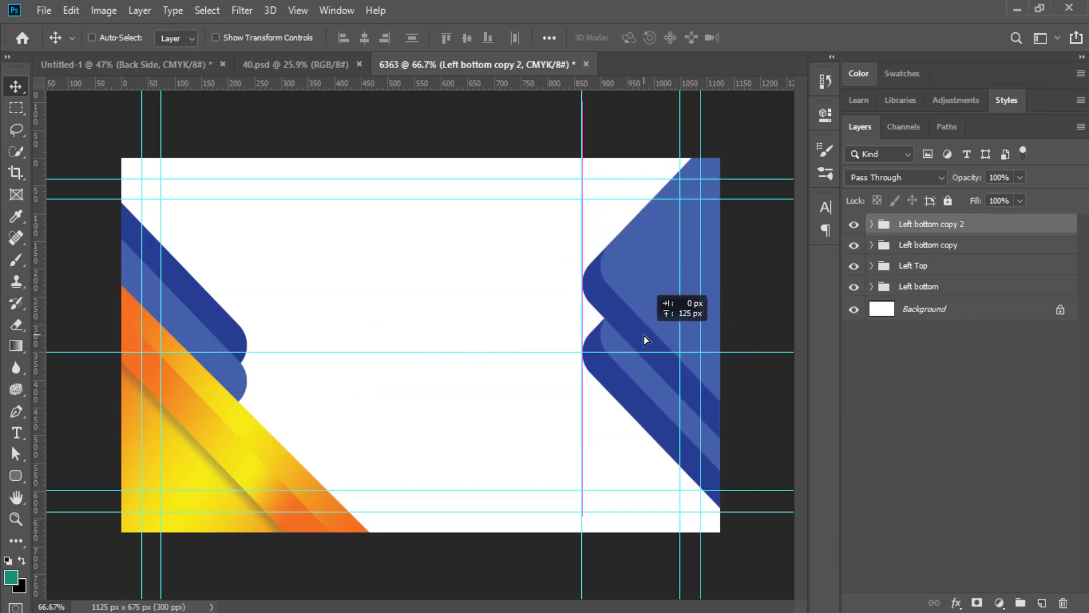
left_click(871, 245)
left_click(930, 276)
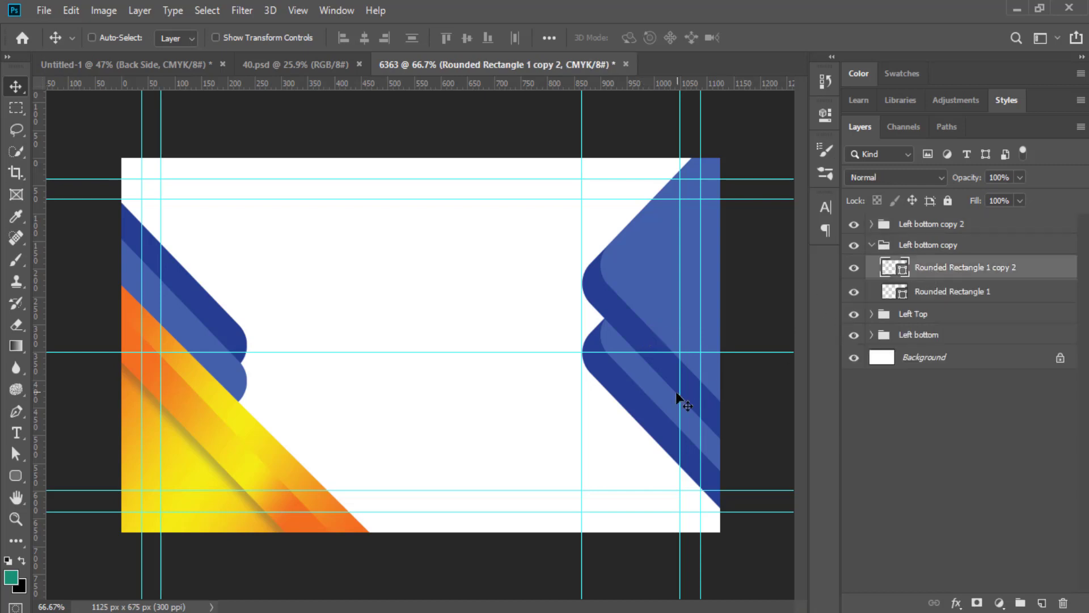
left_click_drag(670, 392, 681, 381)
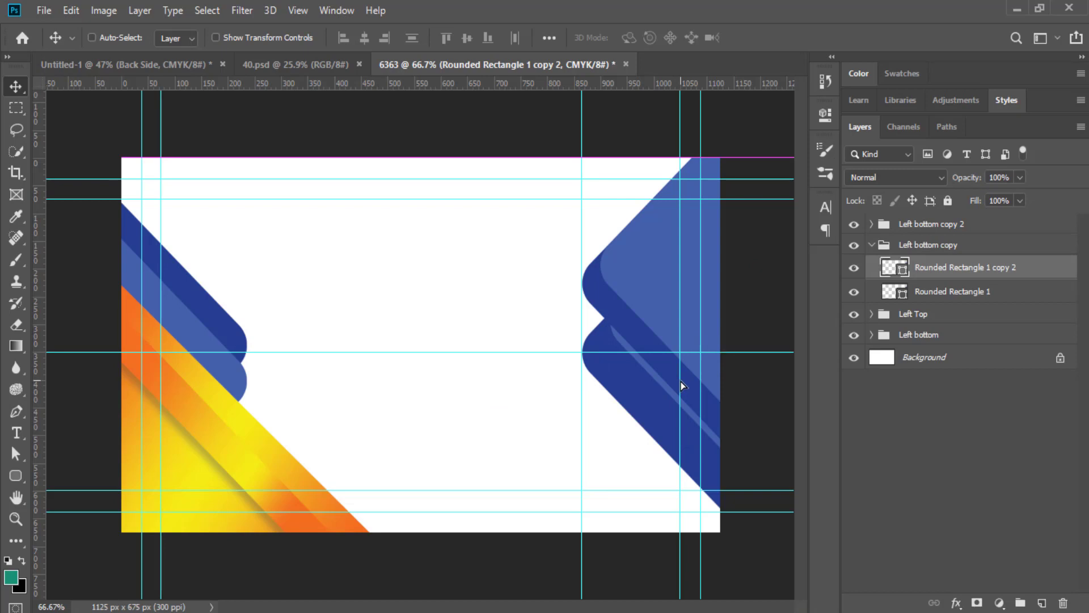
left_click(919, 228)
left_click_drag(627, 289, 618, 274)
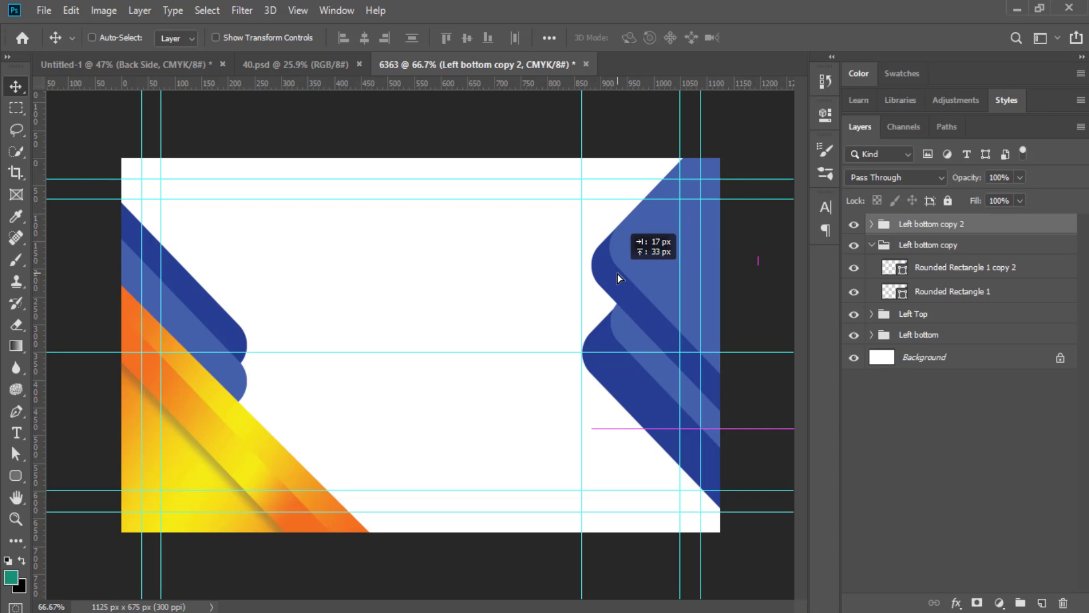
left_click_drag(617, 273, 622, 274)
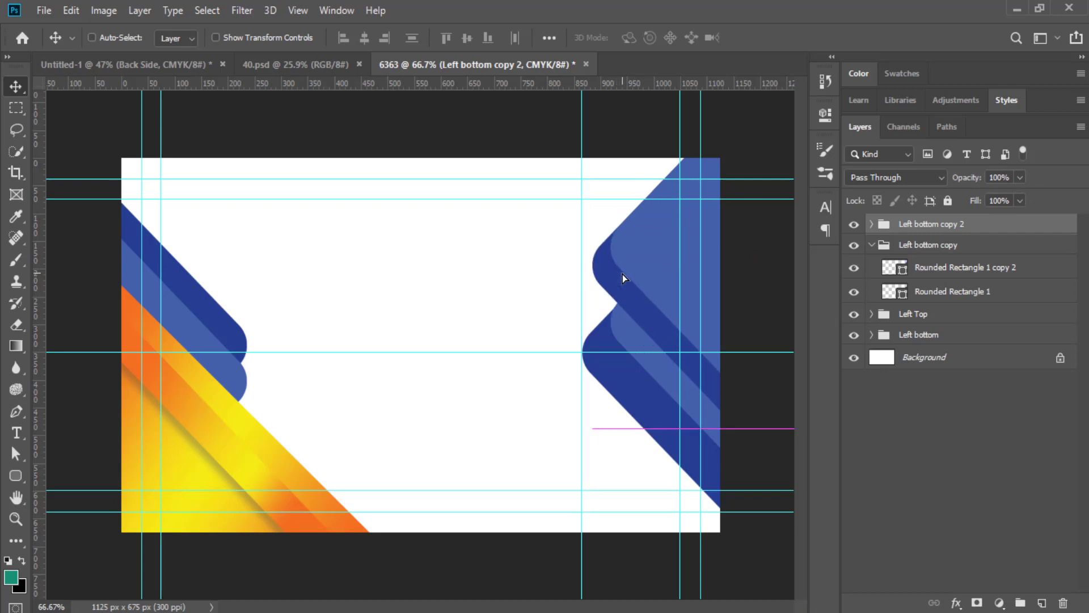
Step: Realign the front stripe in Left bottom copy with the other stripes
left_click(907, 268)
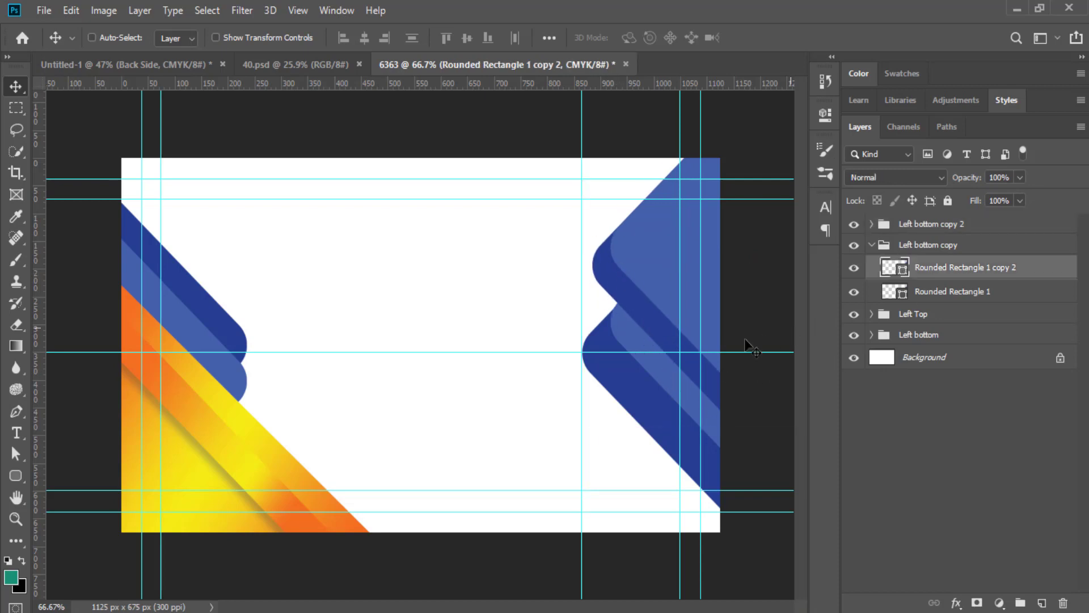
left_click_drag(664, 378, 662, 391)
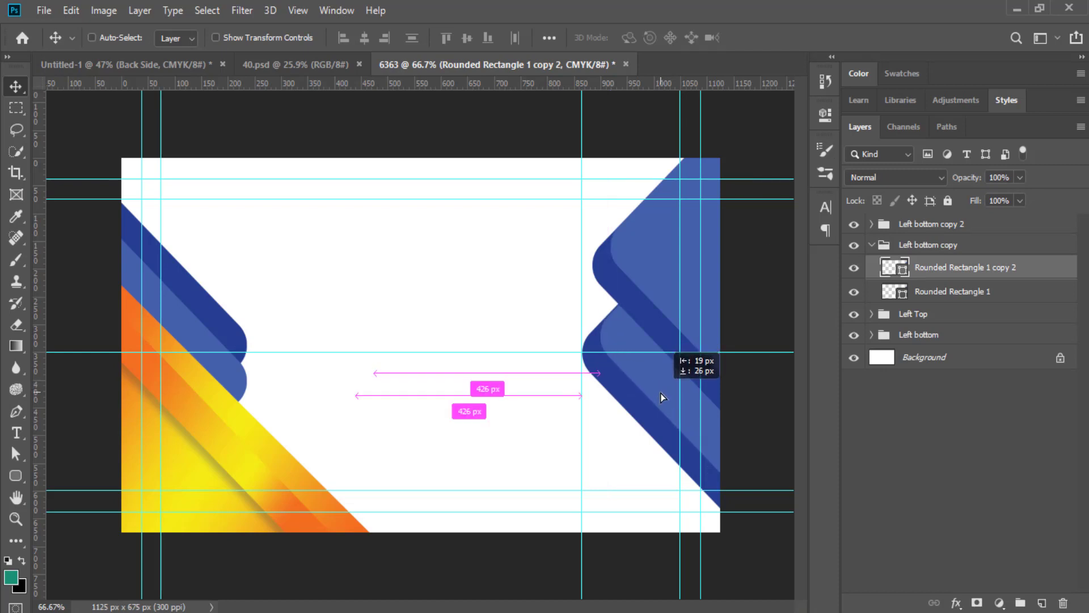
left_click_drag(661, 392, 660, 390)
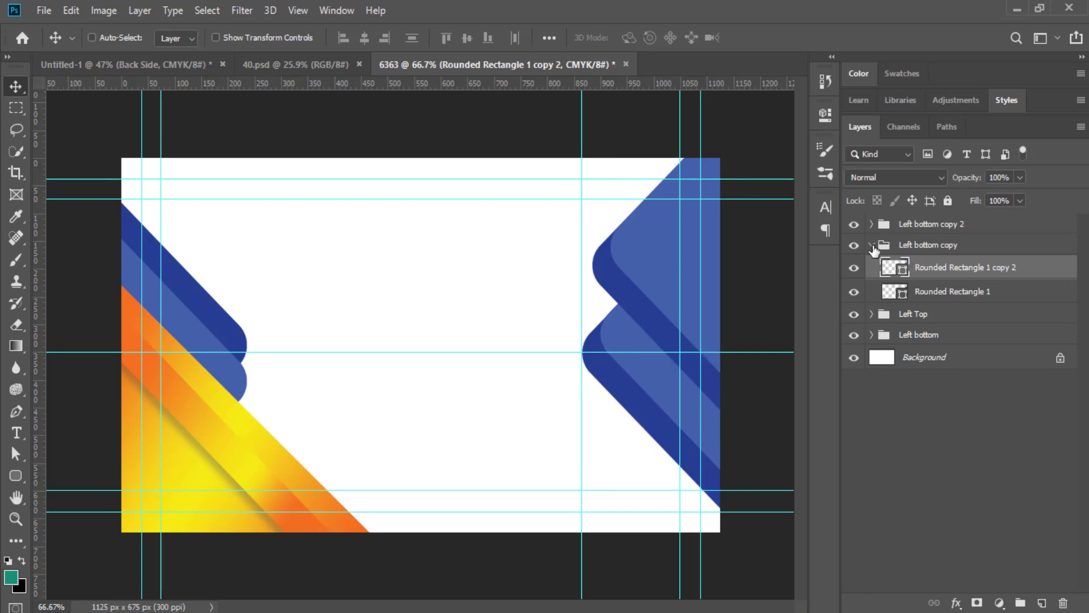
left_click(884, 244)
left_click(871, 245)
Step: Align the front stripe in Left bottom copy 2 and nudge that group down slightly
left_click(889, 226)
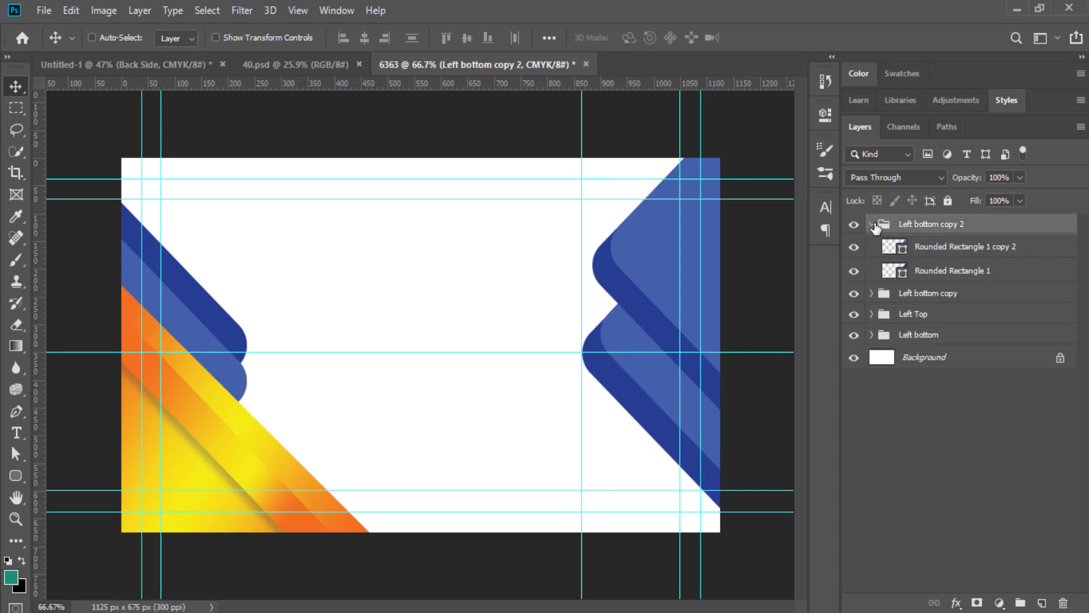
left_click(950, 248)
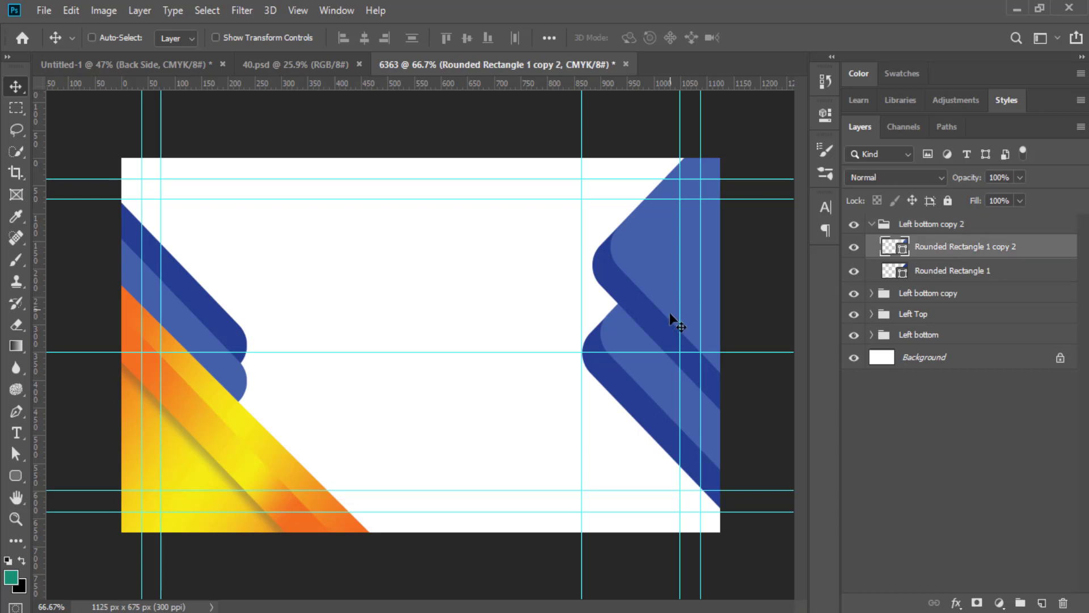
left_click_drag(648, 325, 656, 314)
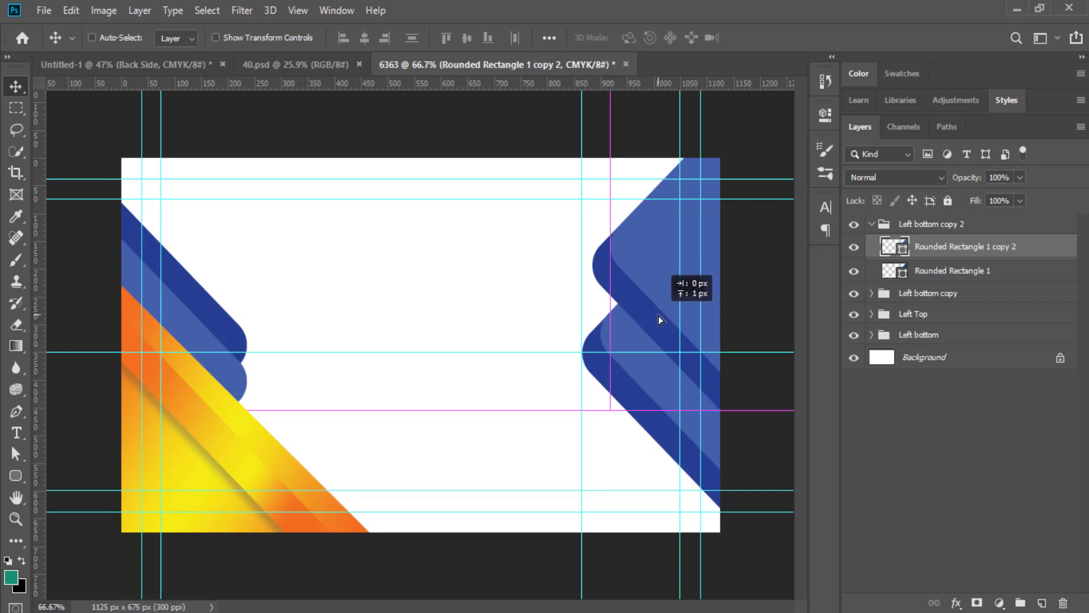
left_click_drag(657, 314, 651, 316)
left_click(930, 224)
left_click(871, 223)
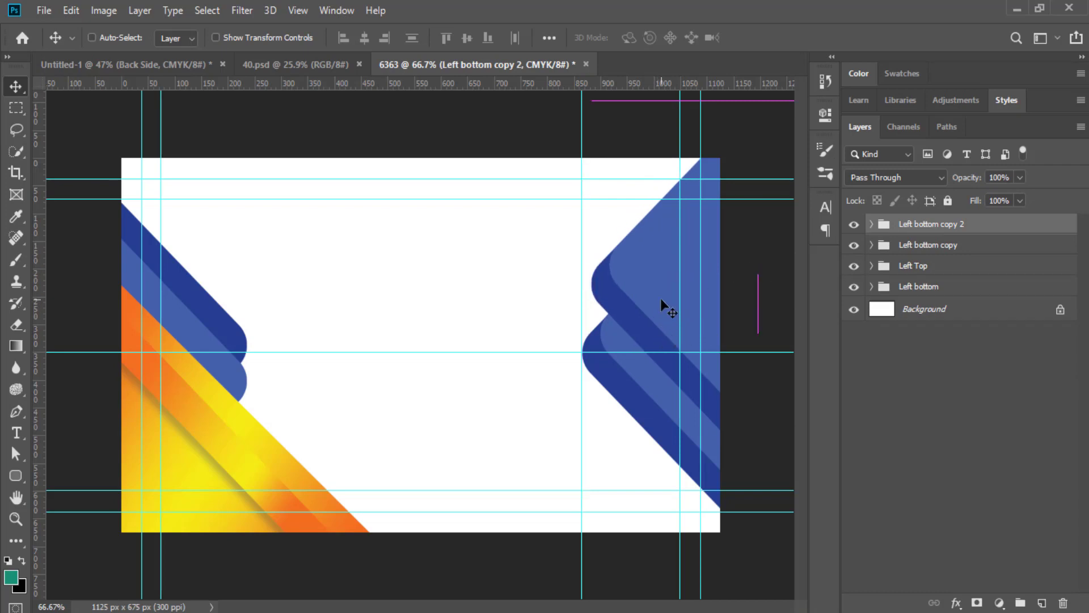
key("Down")
key("Down")
key("Down")
key("Down")
key("Down")
key("Down")
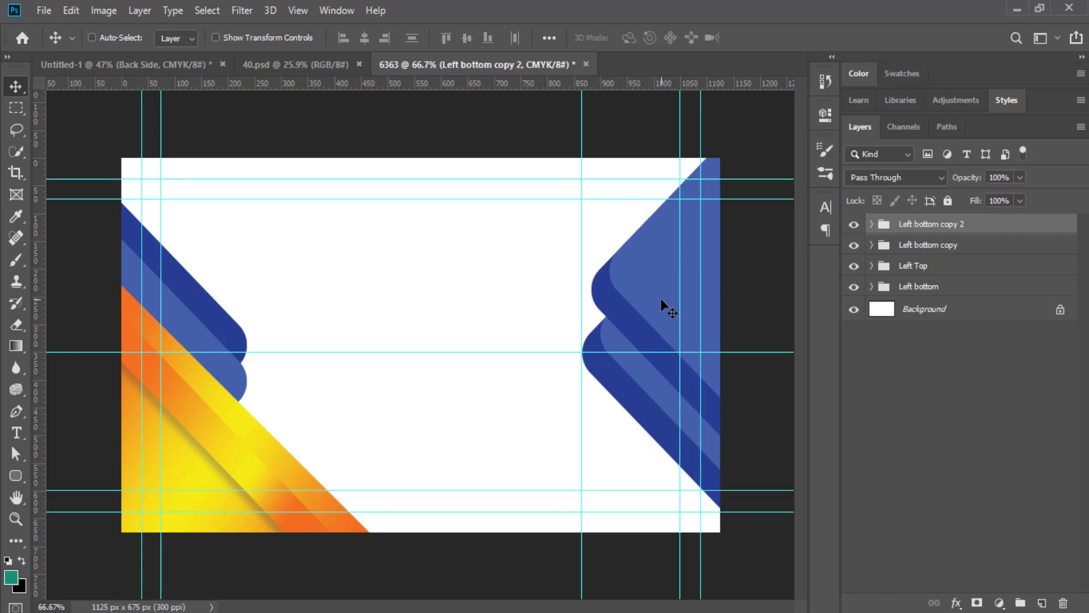
key("Down")
key("Down")
Step: Try a gradient overlay on Rounded Rectangle 1 copy 2, discard it, and compare with the reference card
left_click(872, 225)
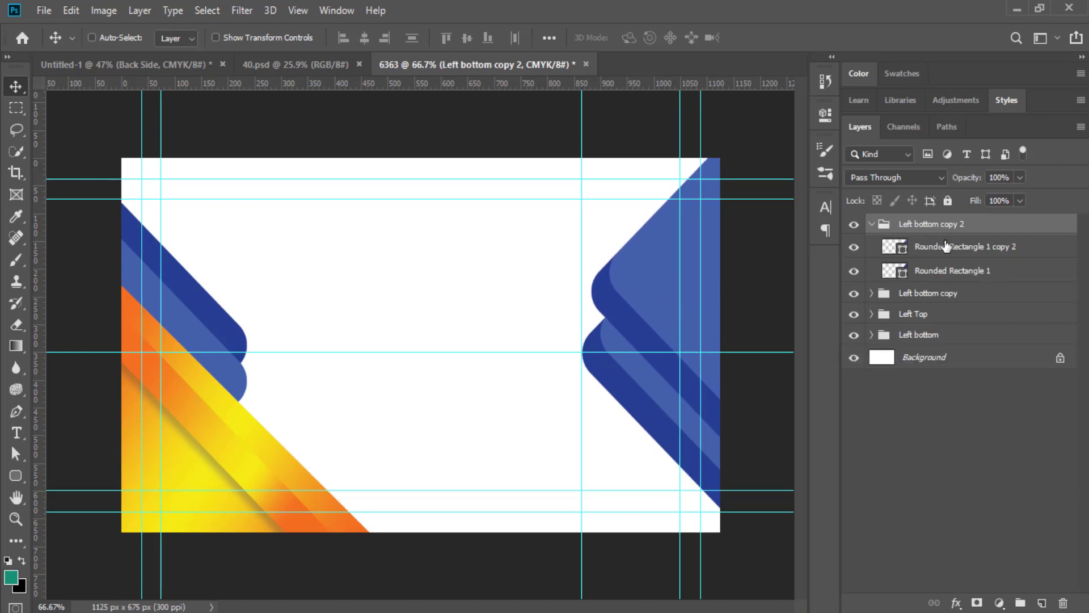
left_click(930, 247)
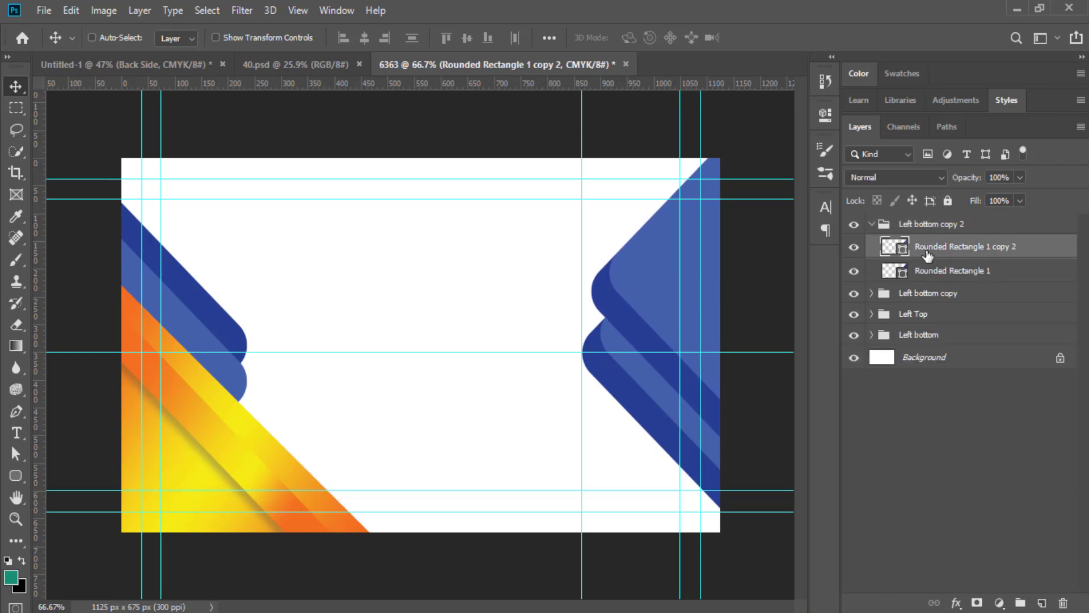
right_click(927, 255)
left_click(794, 22)
left_click_drag(549, 122, 828, 86)
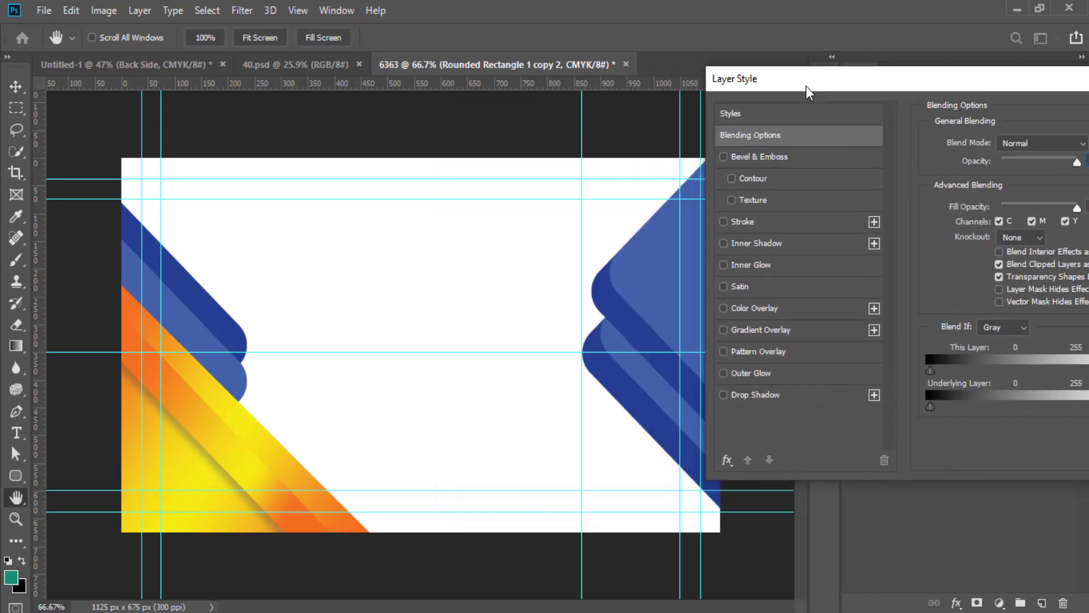
left_click(781, 336)
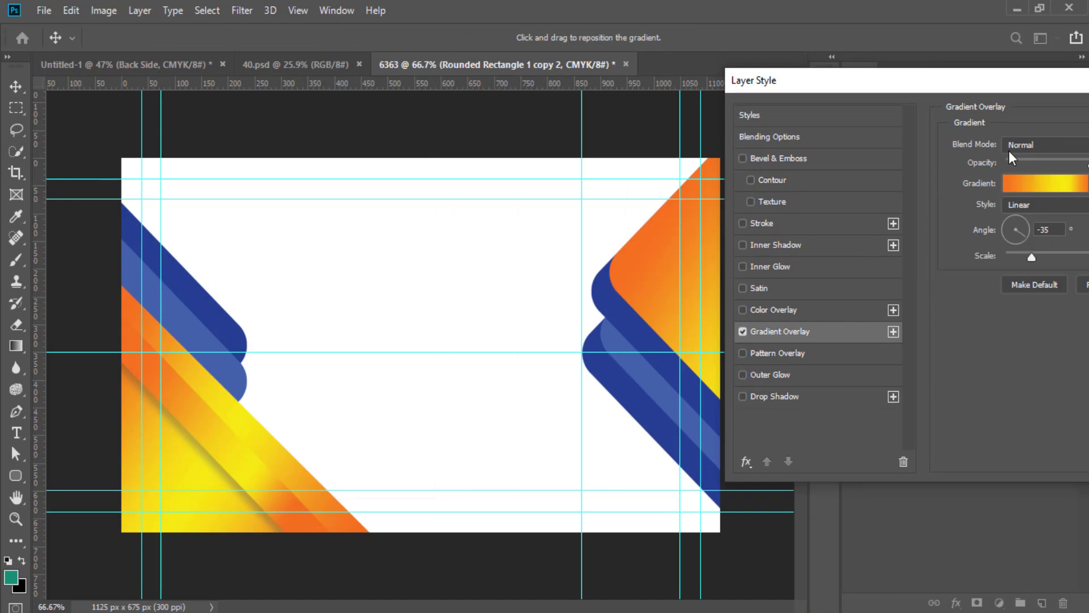
left_click_drag(1005, 79, 553, 157)
left_click(890, 160)
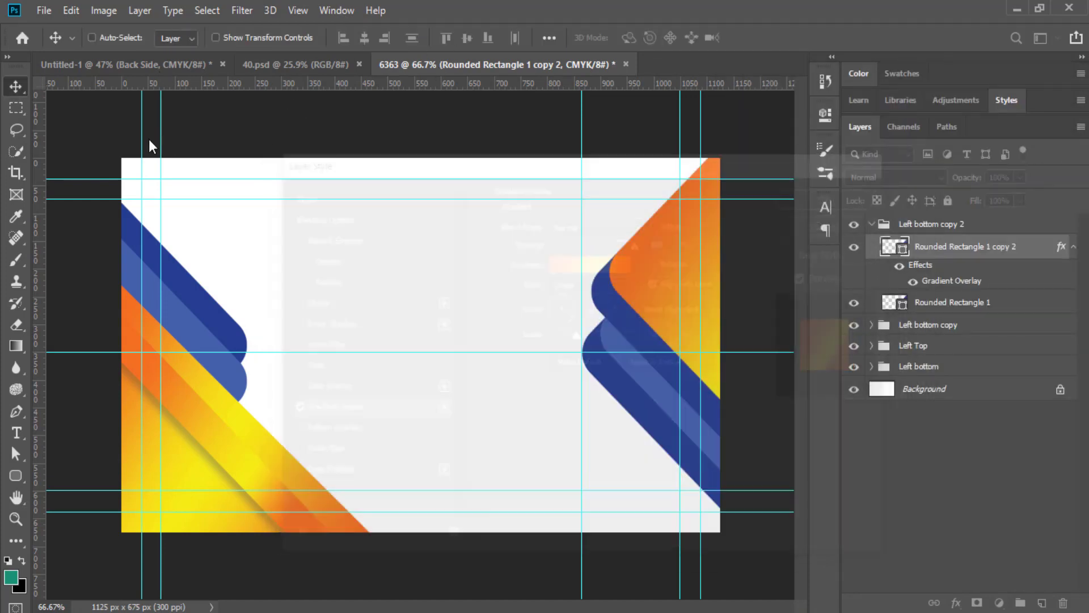
left_click(80, 60)
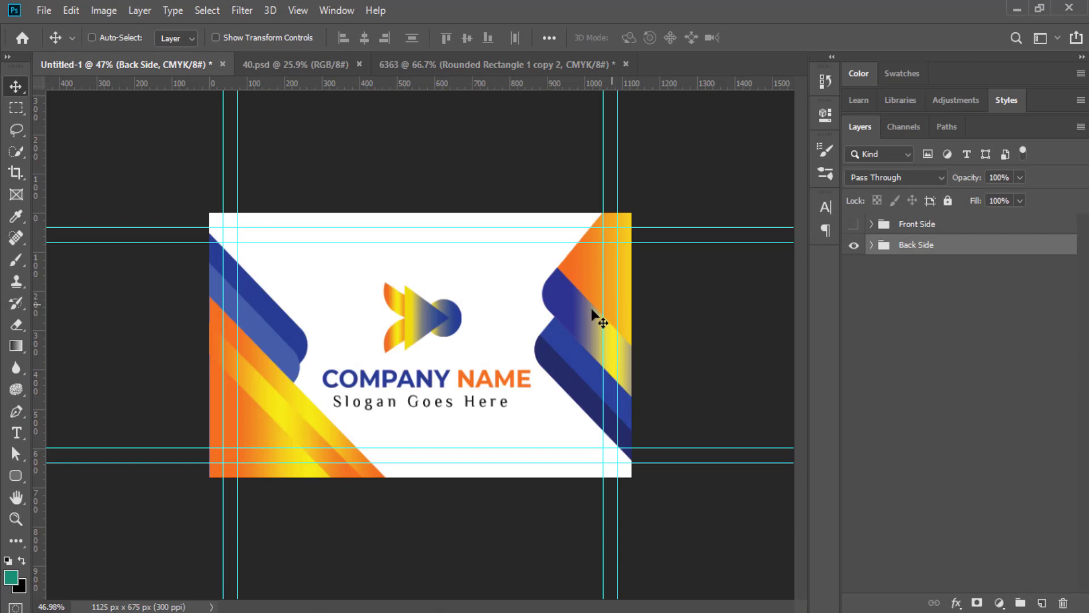
left_click(477, 62)
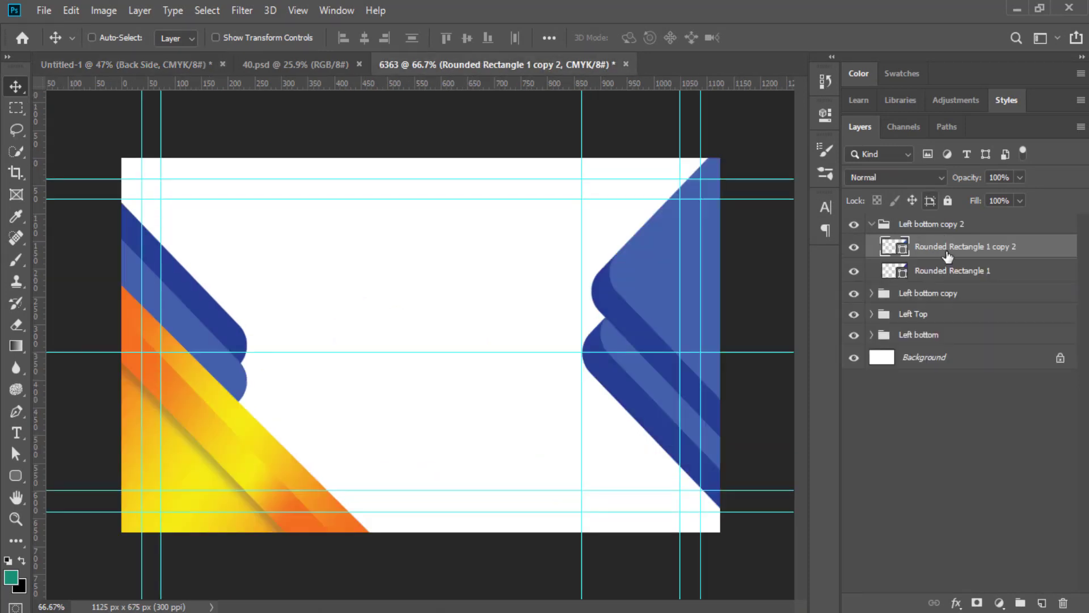
Step: Apply a Blue, Yellow, Blue gradient overlay to the Rounded Rectangle 1 stripe
left_click(926, 276)
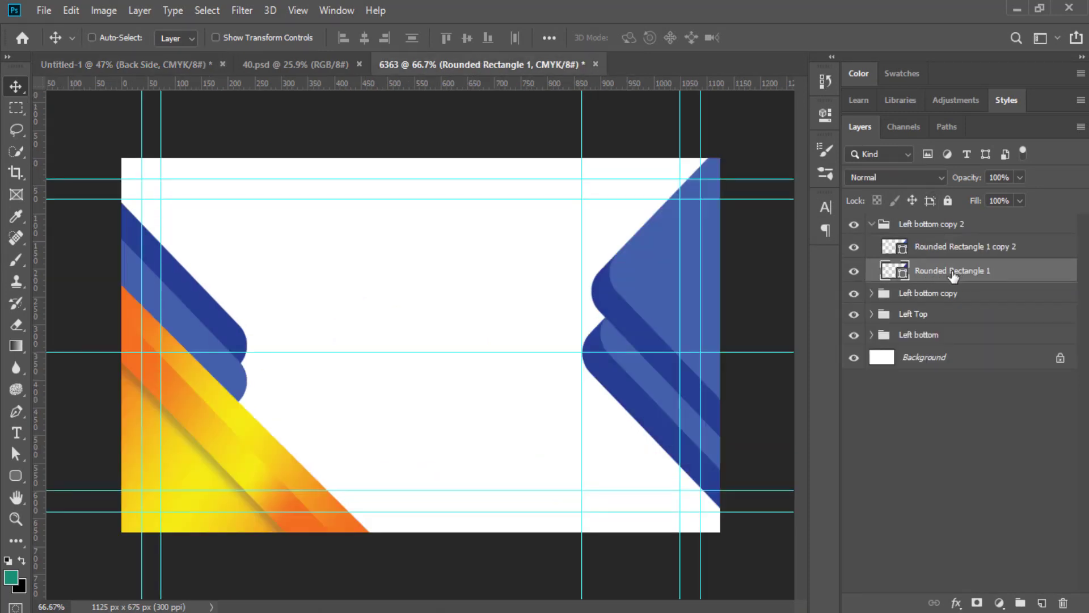
right_click(953, 276)
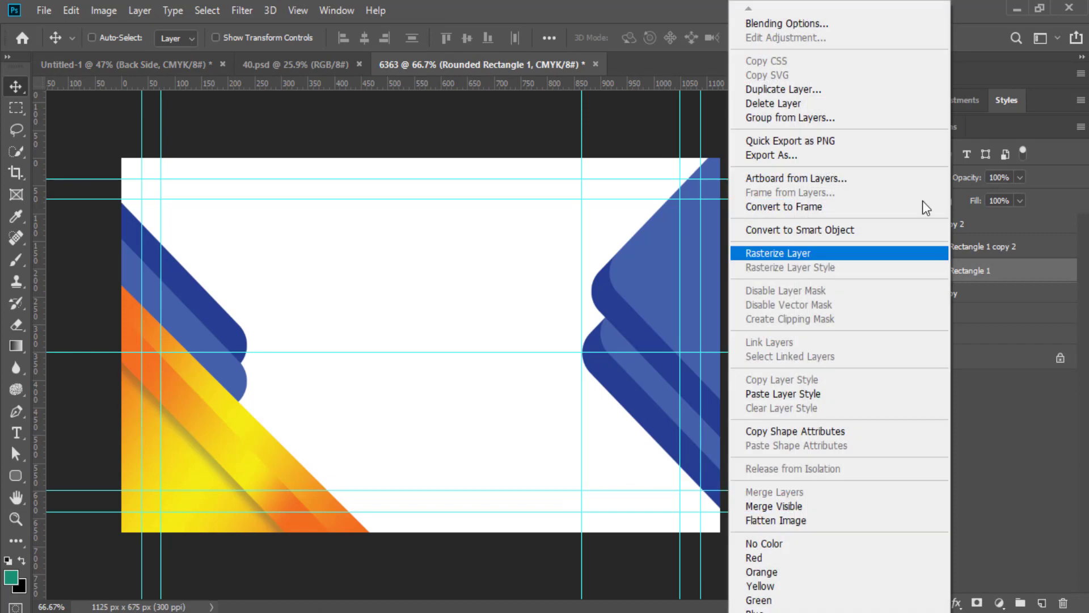
left_click(828, 23)
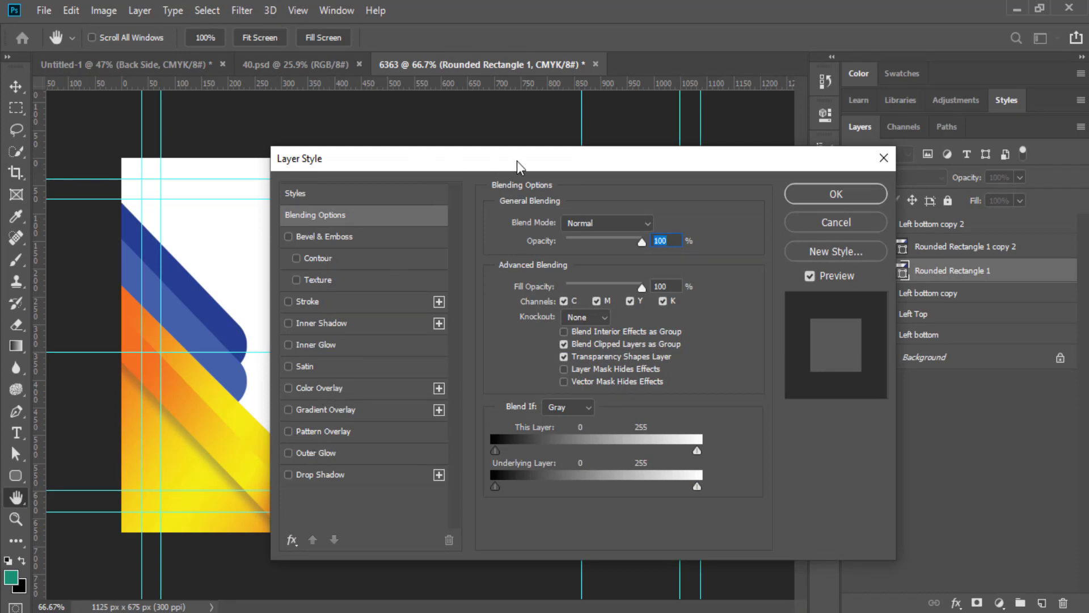
left_click_drag(516, 162, 933, 182)
left_click(737, 430)
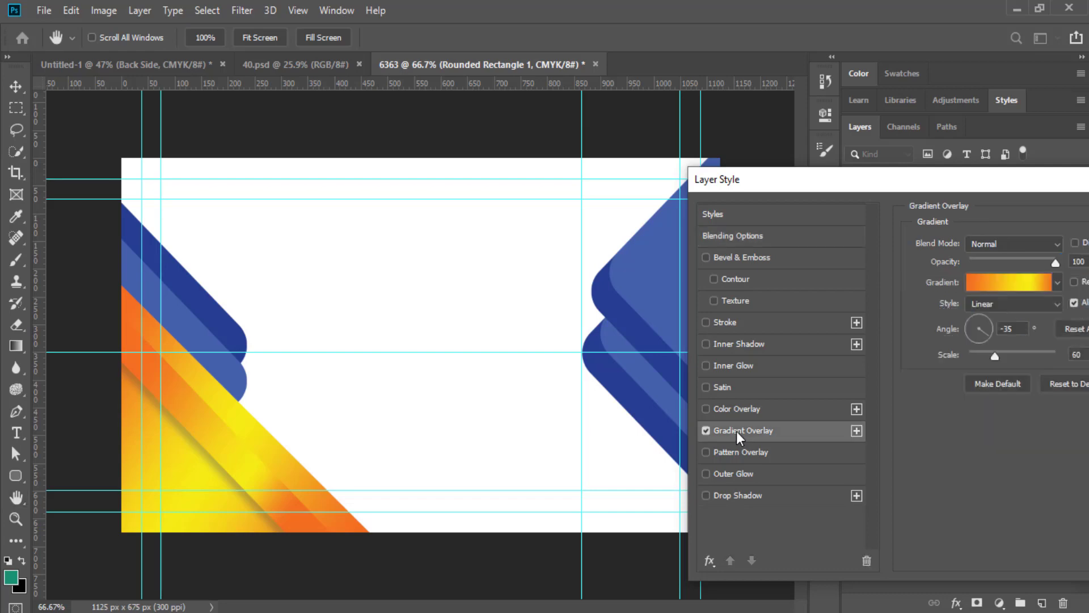
mouse_move(856, 187)
left_mouse_down()
mouse_move(173, 252)
mouse_move(256, 151)
left_mouse_up()
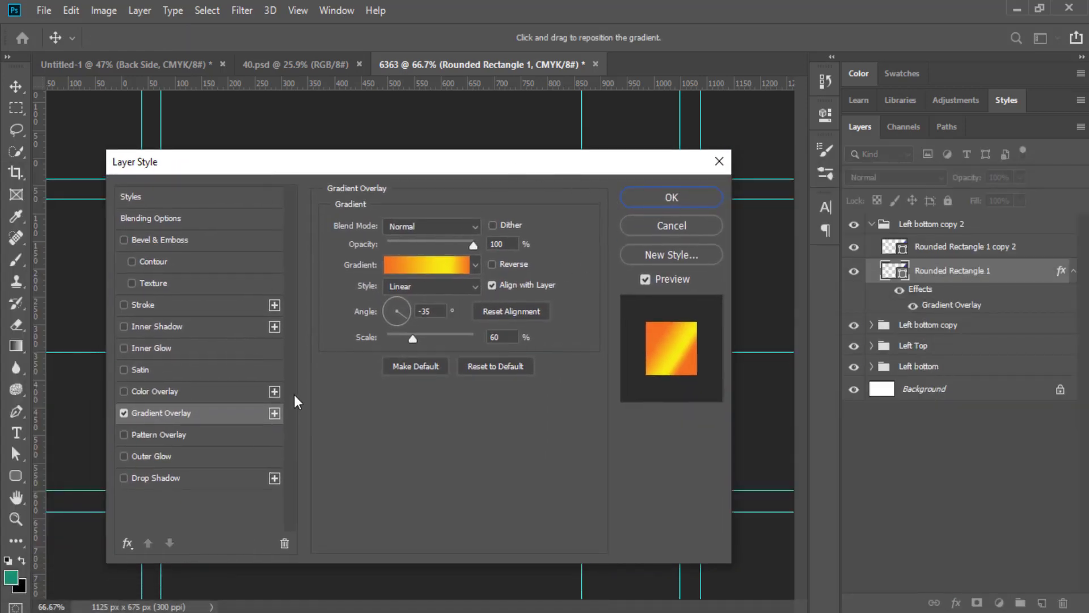
left_click(427, 270)
left_click(900, 164)
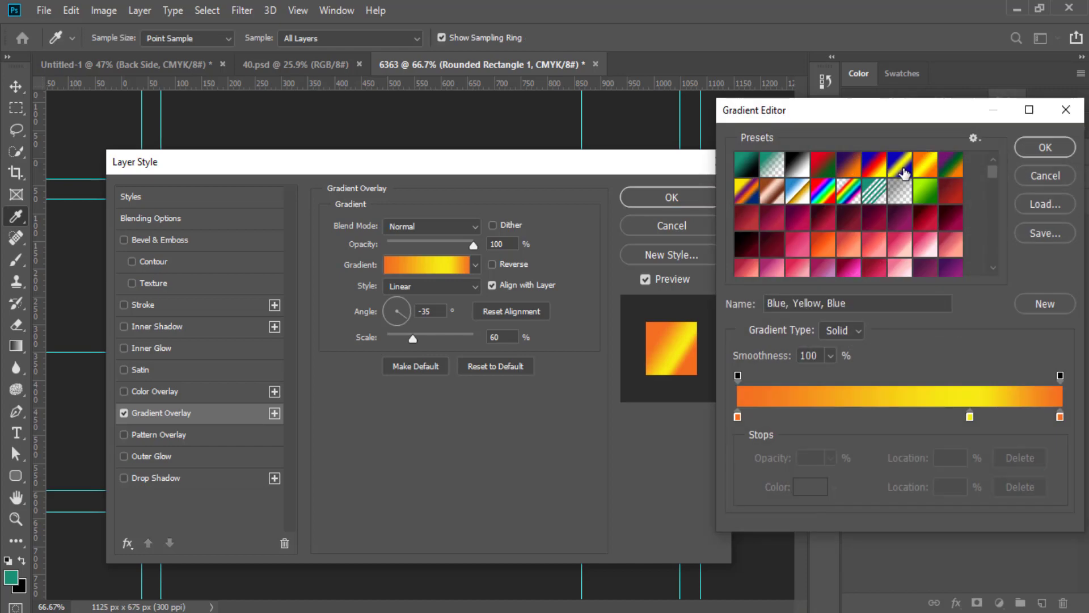
left_click(1065, 148)
left_click(658, 199)
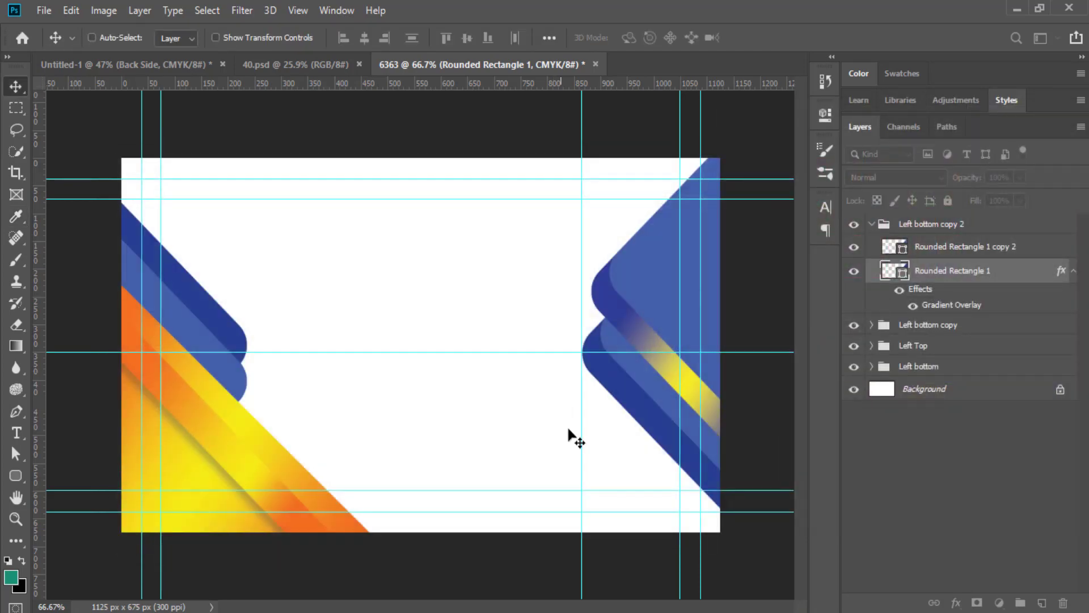
Step: Add an orange-yellow preset gradient overlay to Rounded Rectangle 1 copy 2
left_click(940, 248)
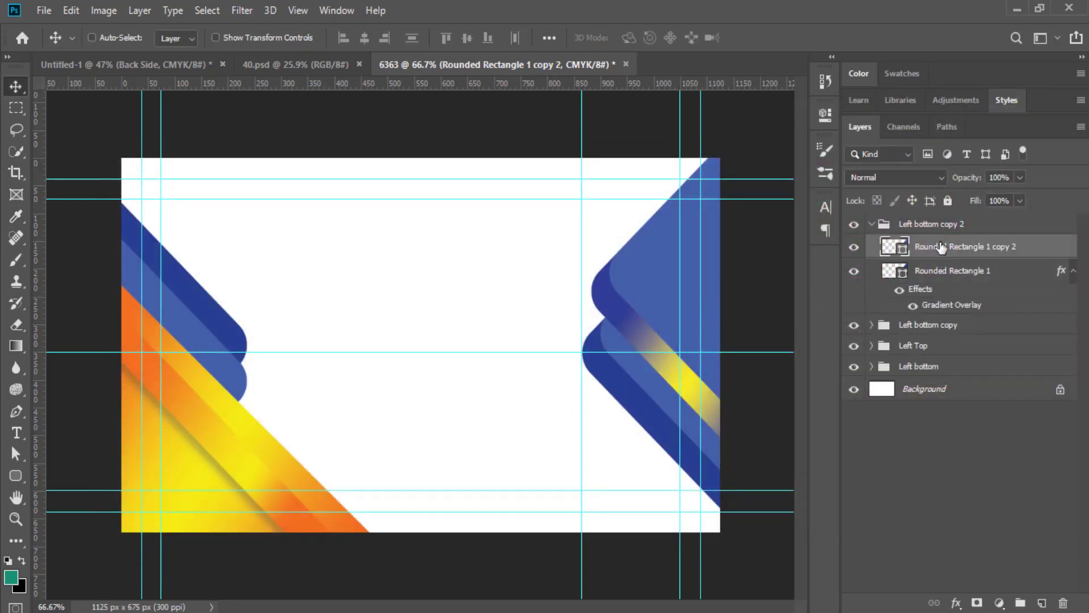
right_click(940, 247)
left_click(756, 19)
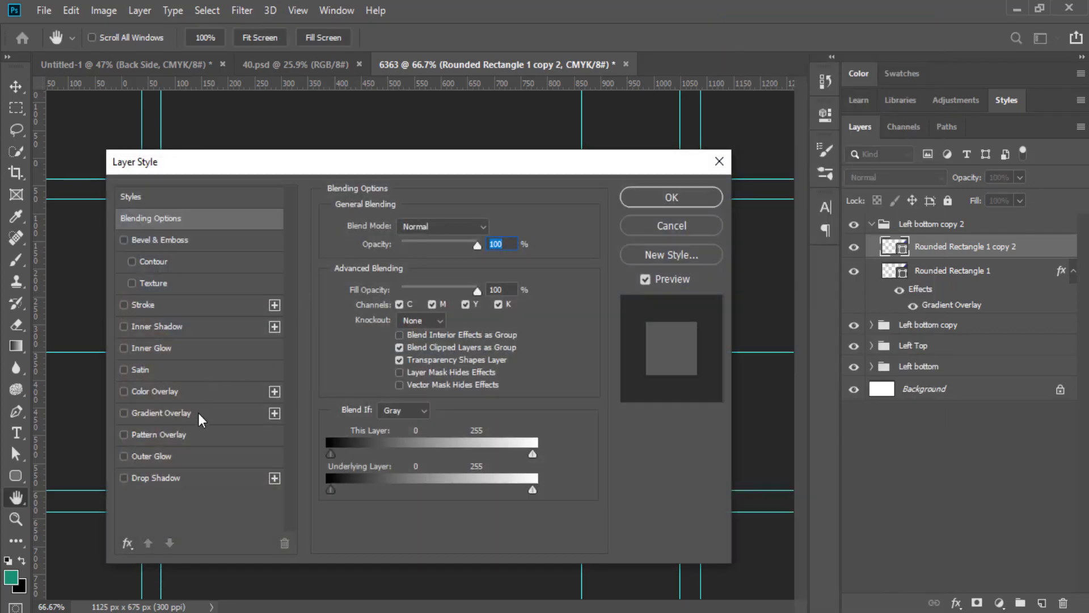
left_click(199, 413)
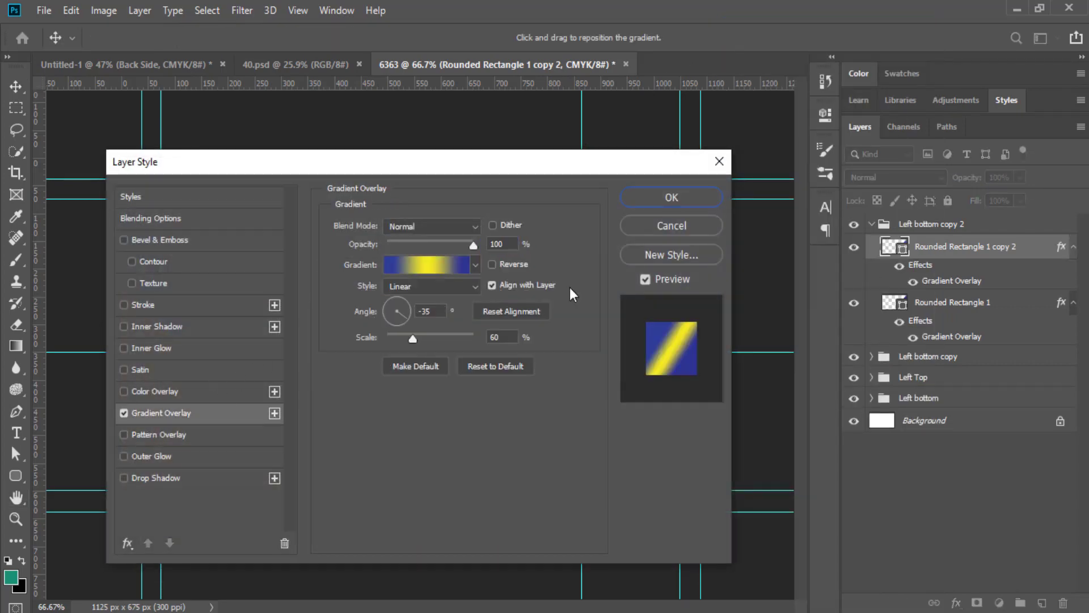
left_click(428, 266)
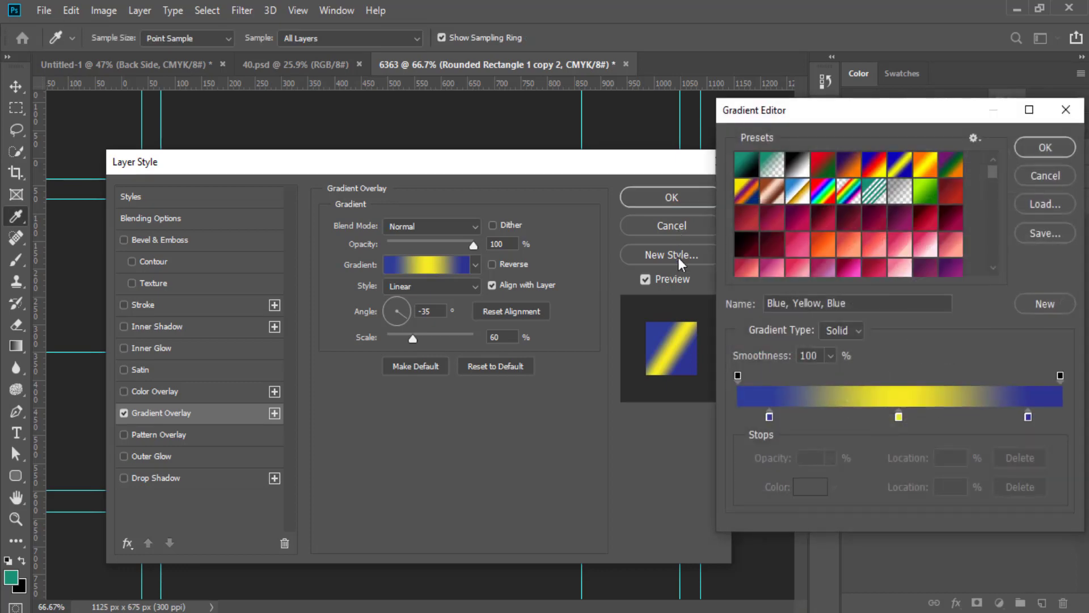
left_click_drag(993, 173, 993, 258)
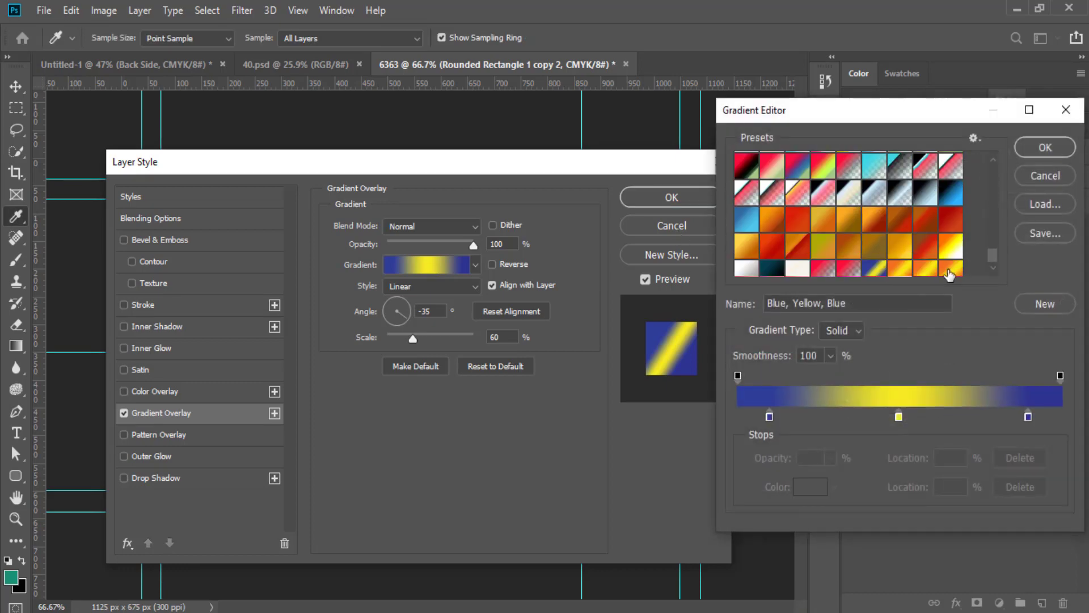
left_click(944, 272)
left_click(1044, 147)
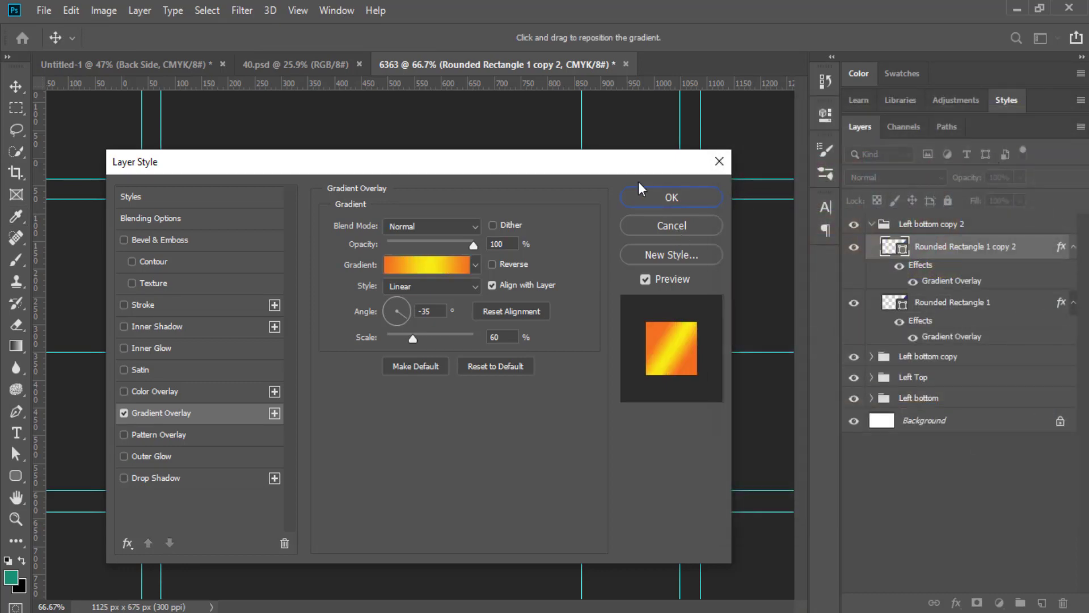
Step: Set the overlay angle to 31° and scale to about 59%, and apply it
mouse_move(554, 164)
left_mouse_down()
mouse_move(975, 183)
mouse_move(828, 34)
left_mouse_up()
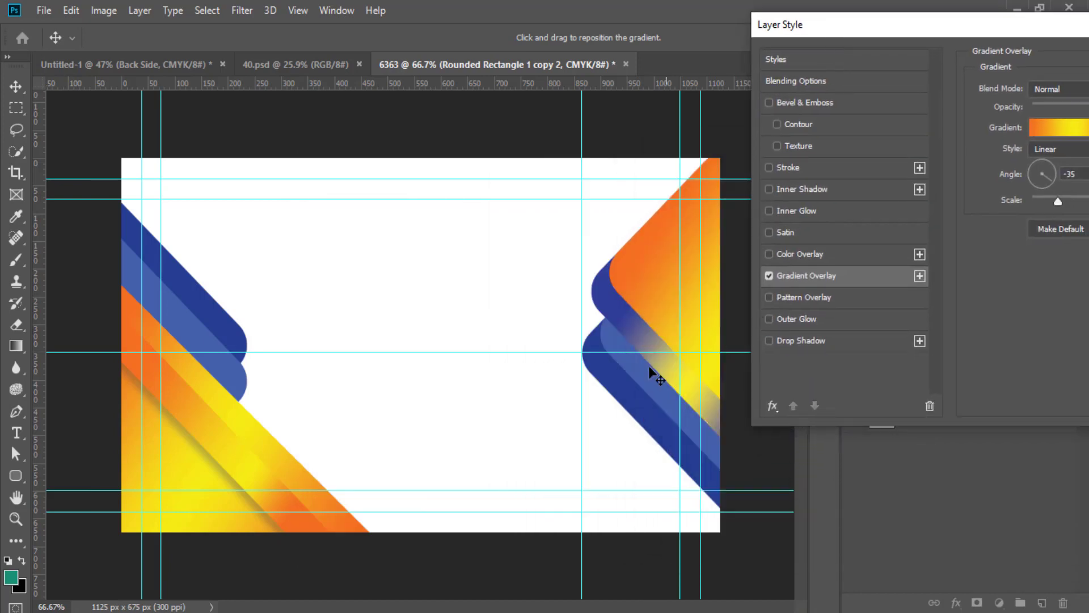
left_click_drag(1054, 203, 1060, 204)
left_click_drag(1018, 17, 972, 20)
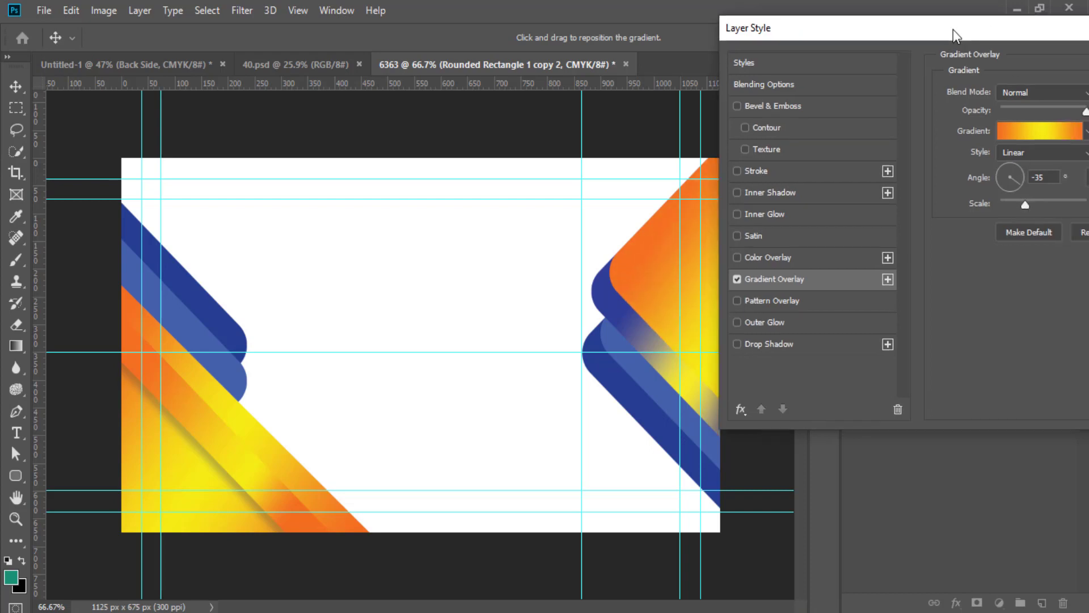
left_click(1005, 175)
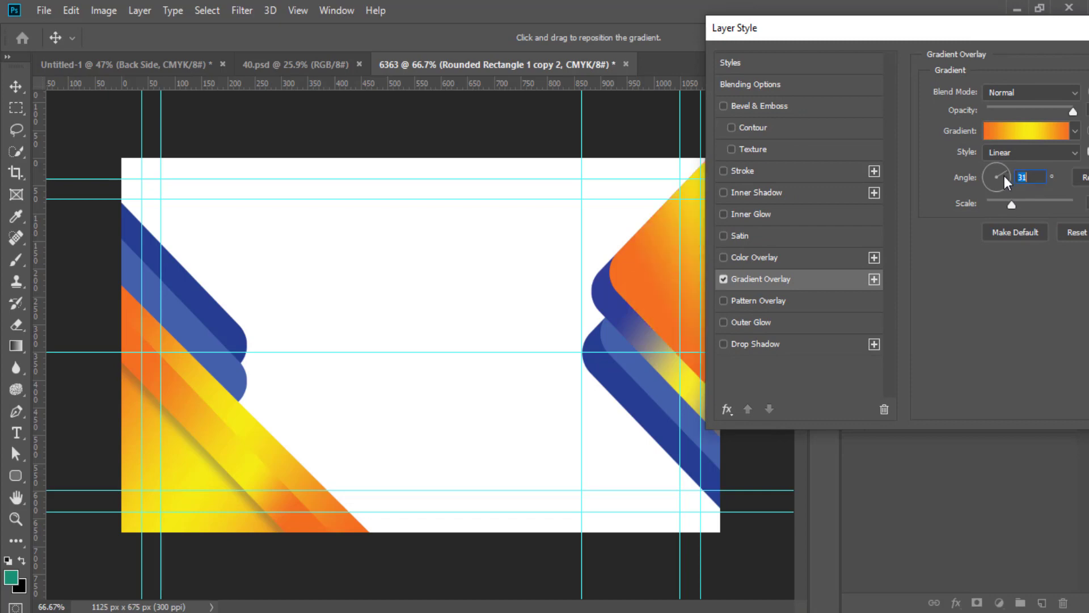
left_click_drag(851, 30, 499, 115)
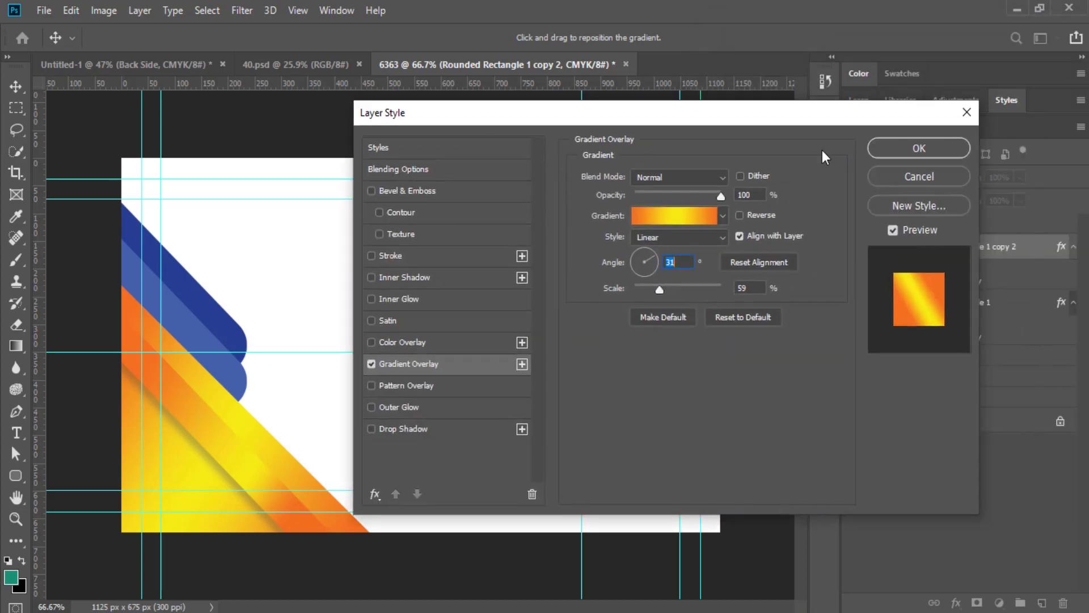
left_click(939, 147)
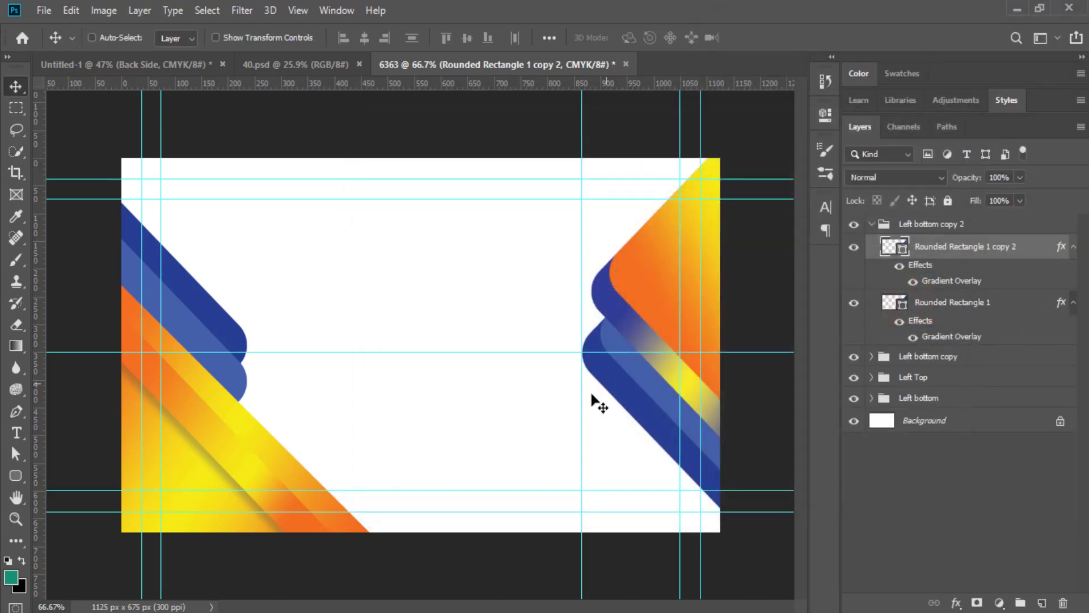
left_click(874, 229)
Step: Name the upper chevron group 'Right top' and the lower one 'Right bottom'
double_click(947, 223)
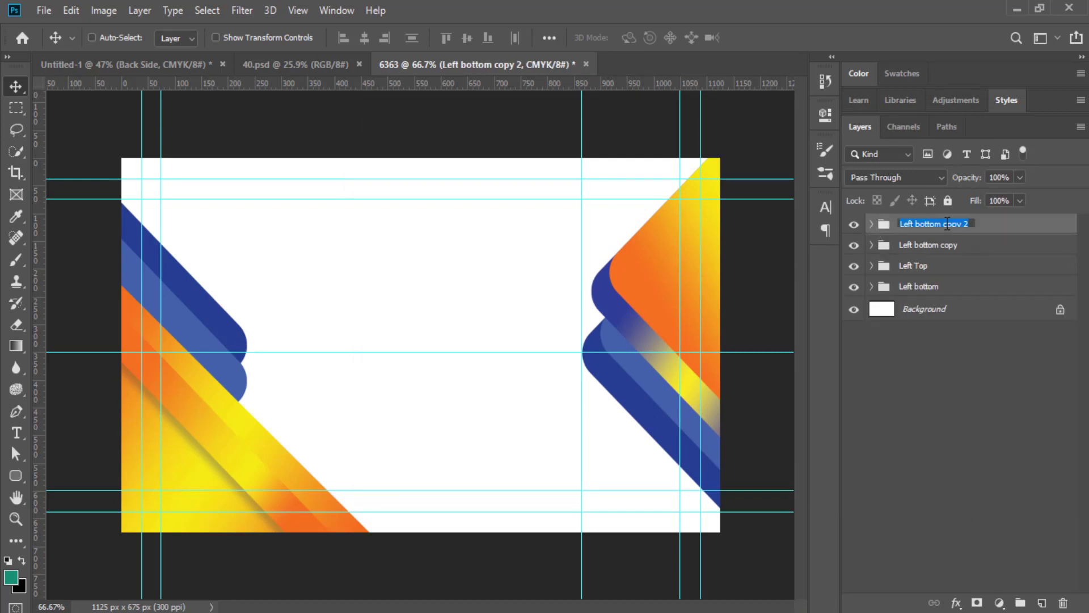
type("R")
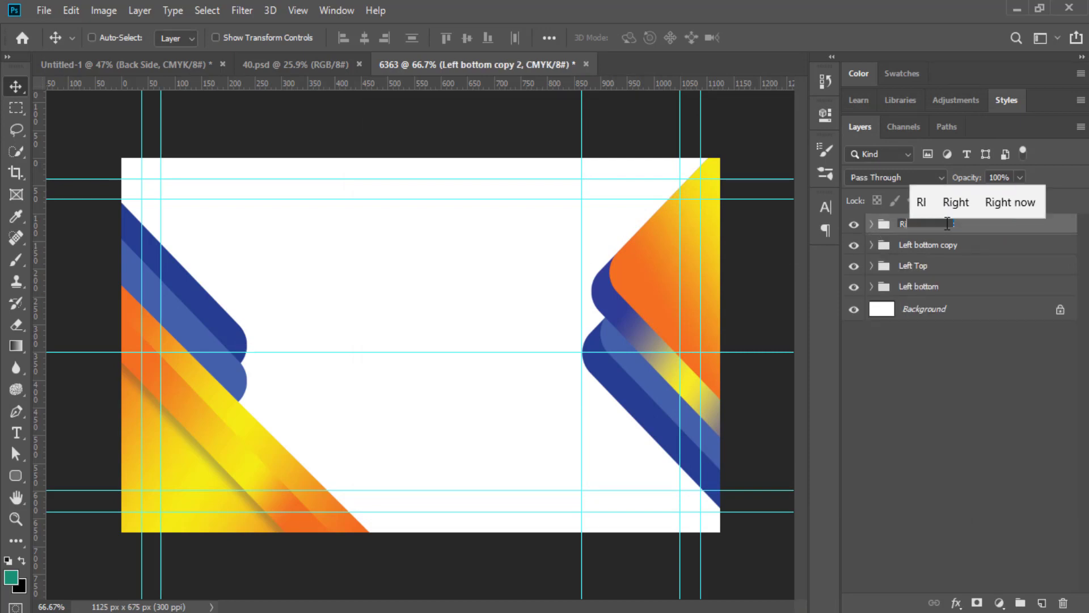
type("ight t")
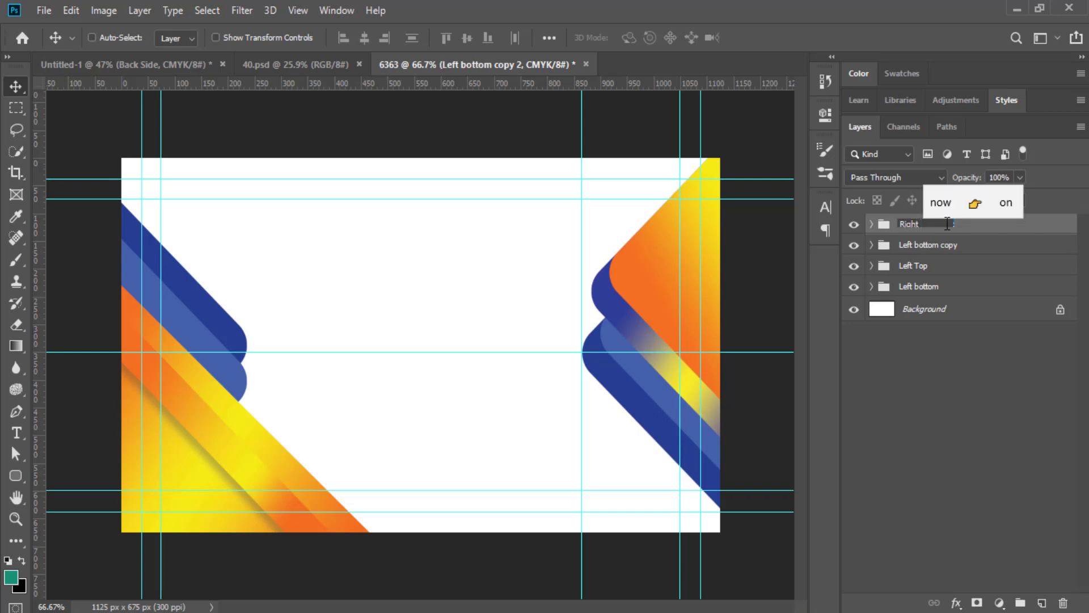
type("op")
key("Return")
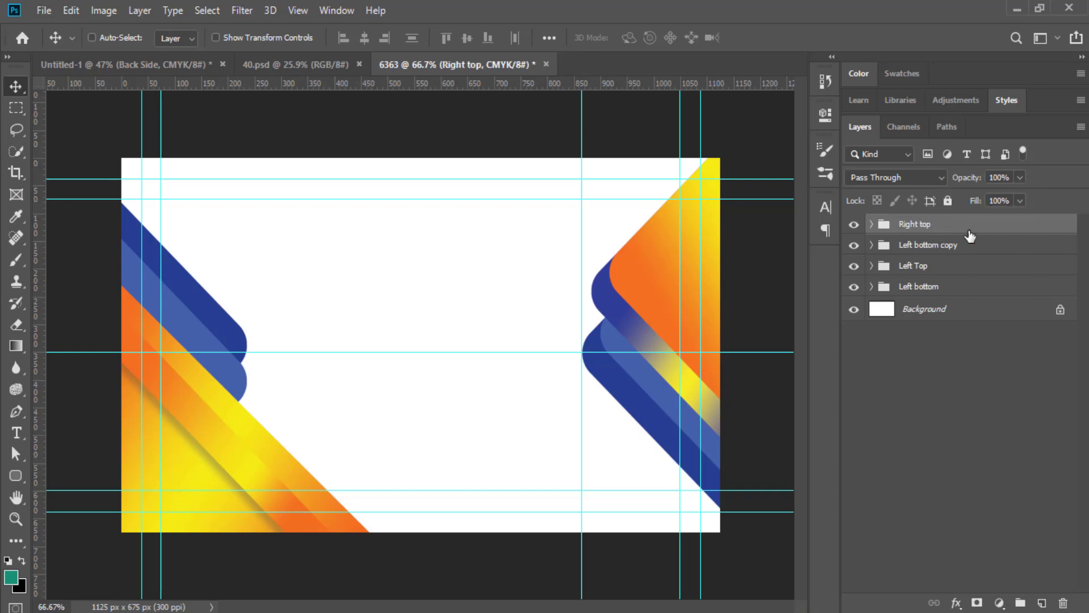
double_click(937, 246)
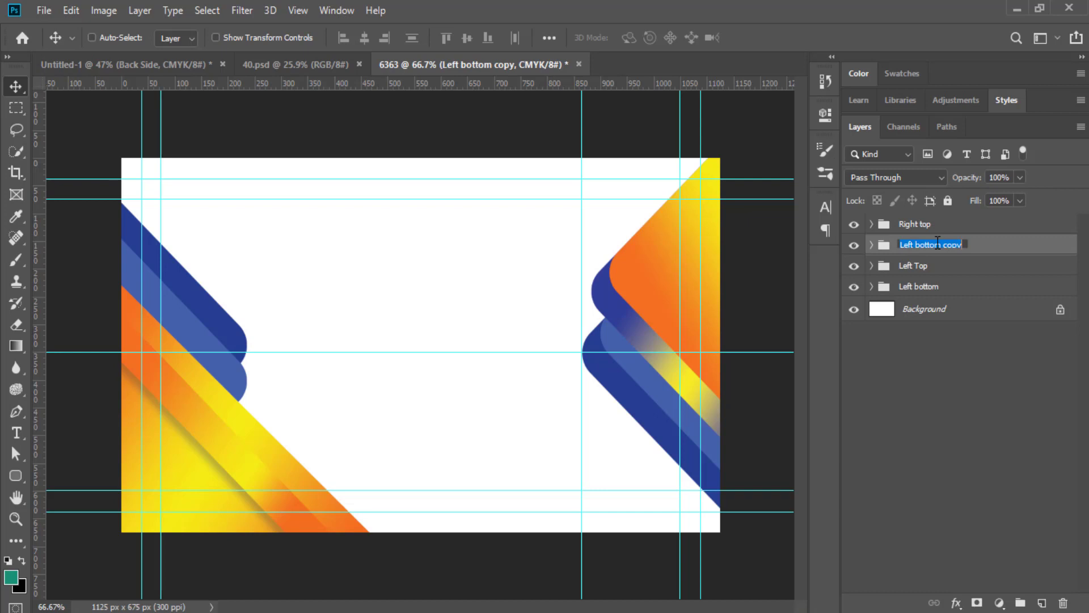
type("Right")
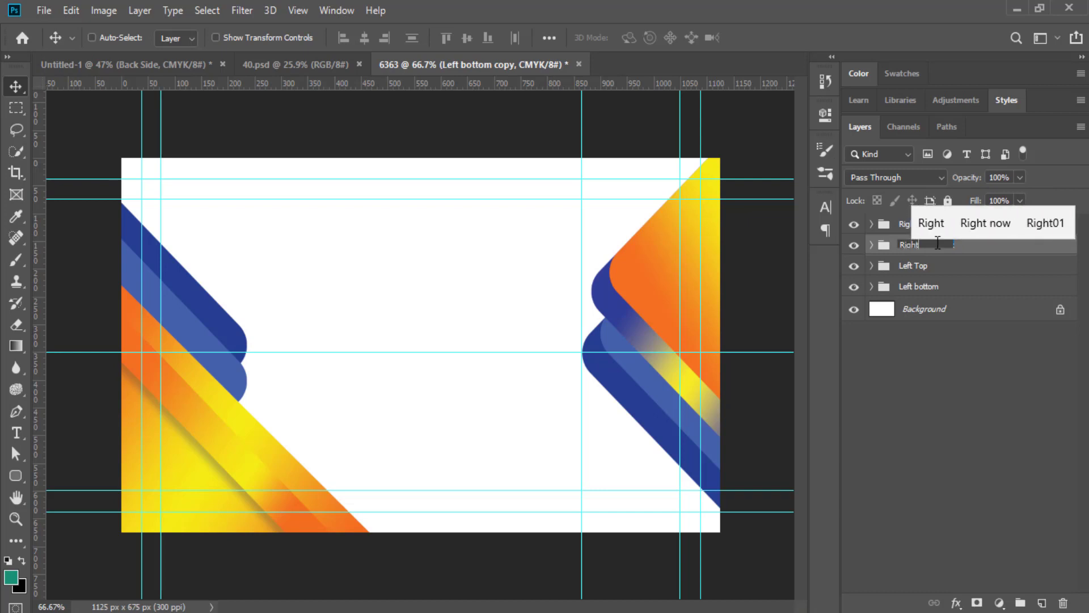
type(" bott")
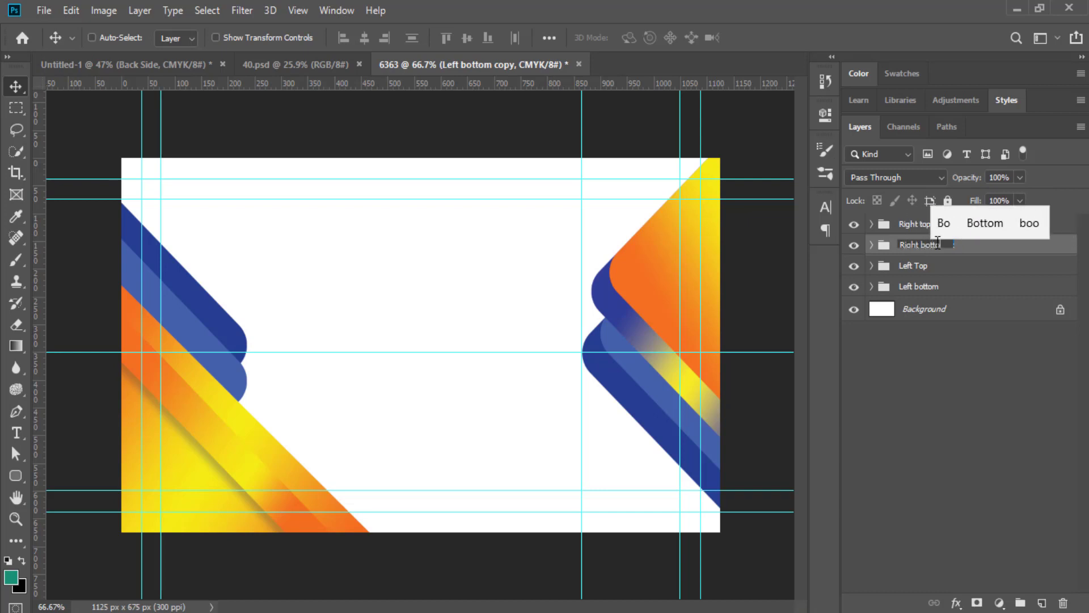
type("om")
key("Return")
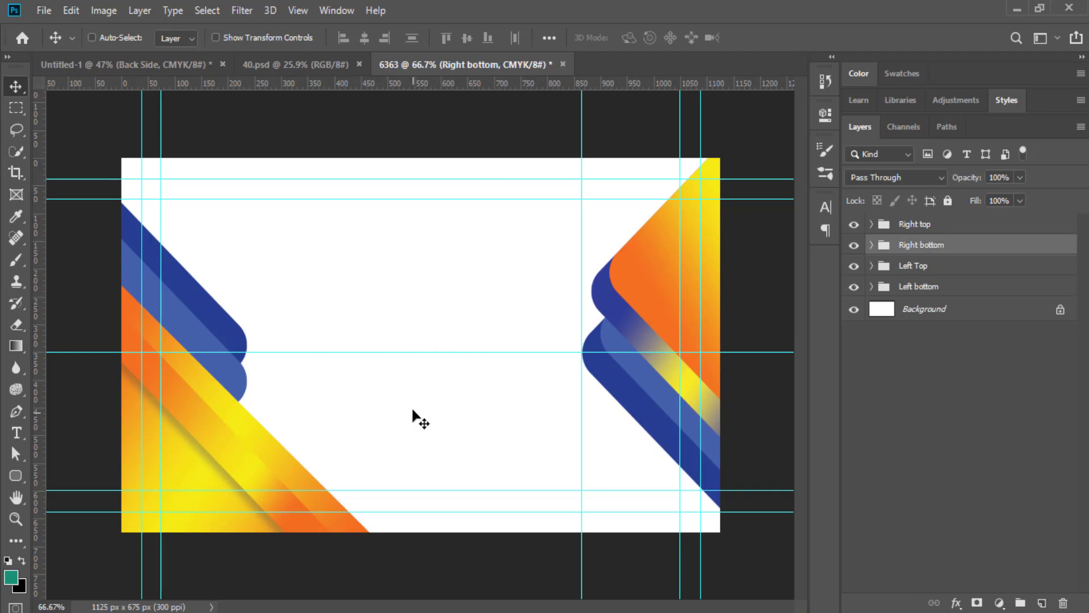
Step: Add a horizontal text layer reading 'COMPANY NAME' near the card's centre
left_click(17, 434)
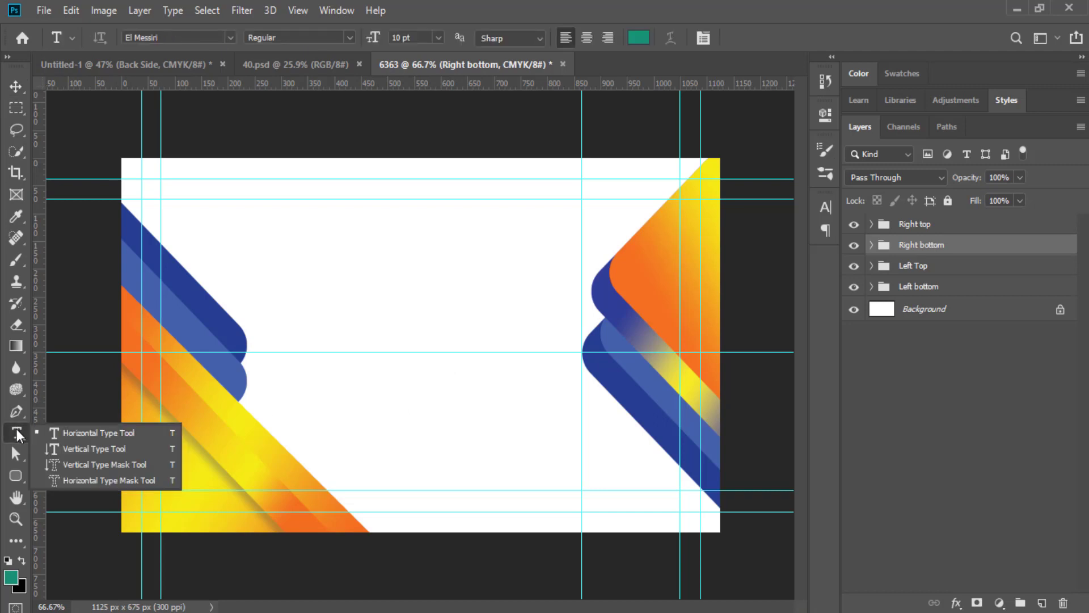
left_click(87, 431)
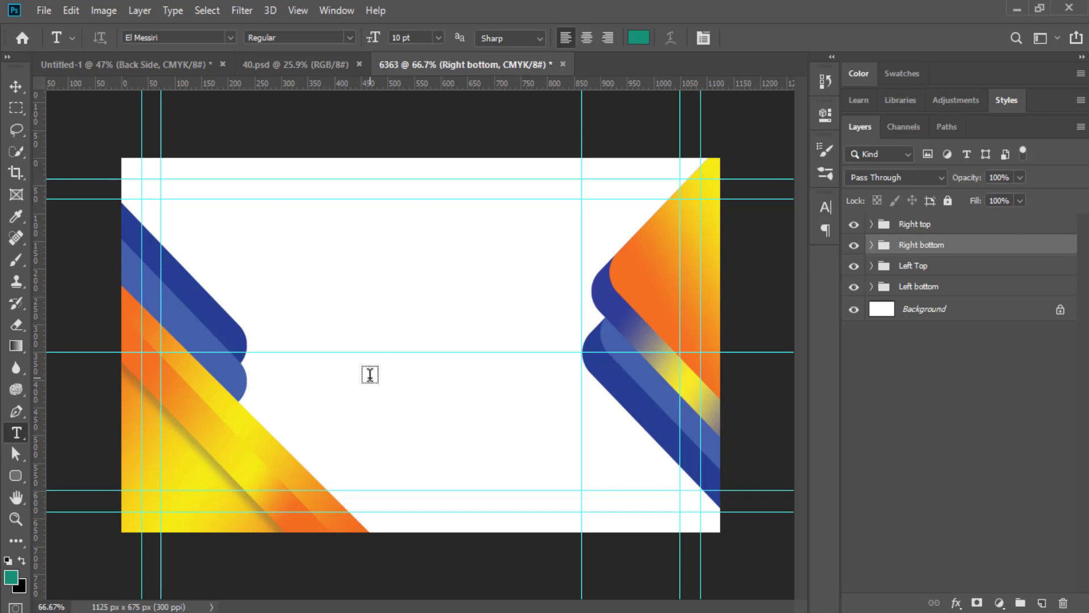
left_click(370, 374)
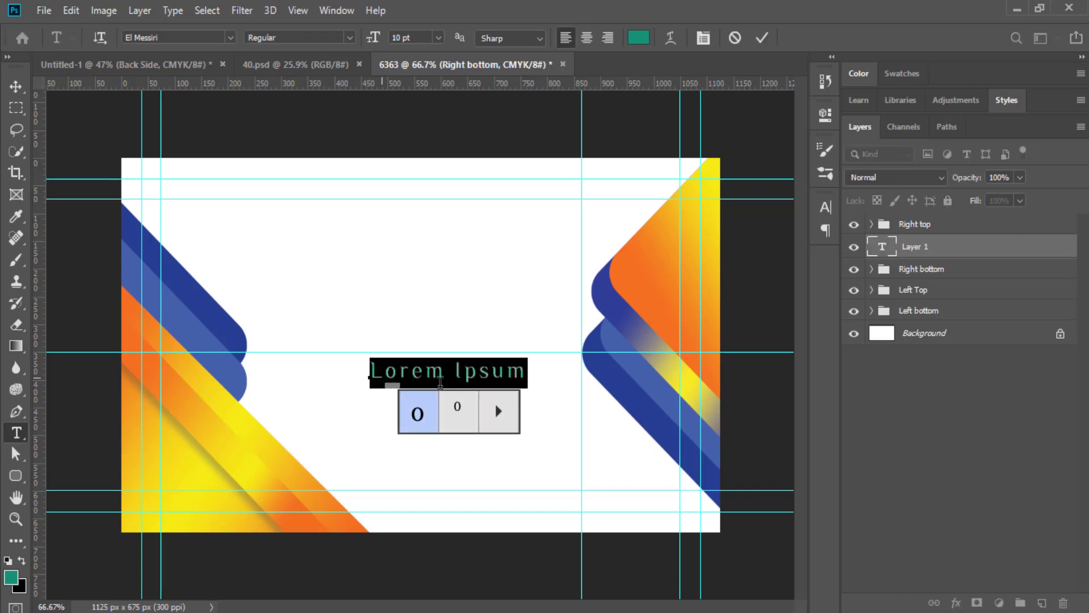
type("CO")
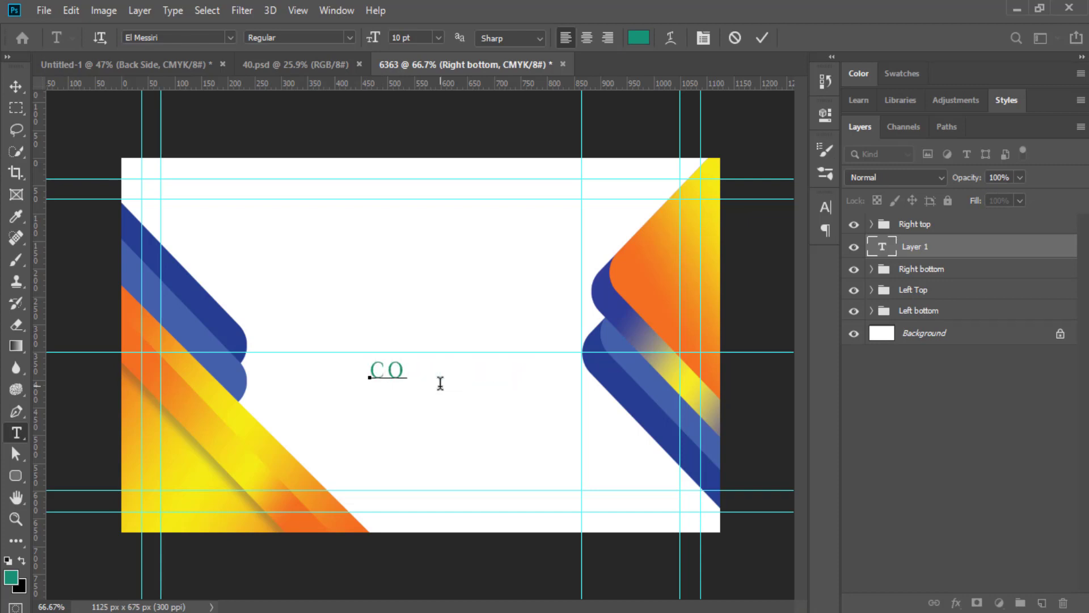
type("MPAN")
type("Y N")
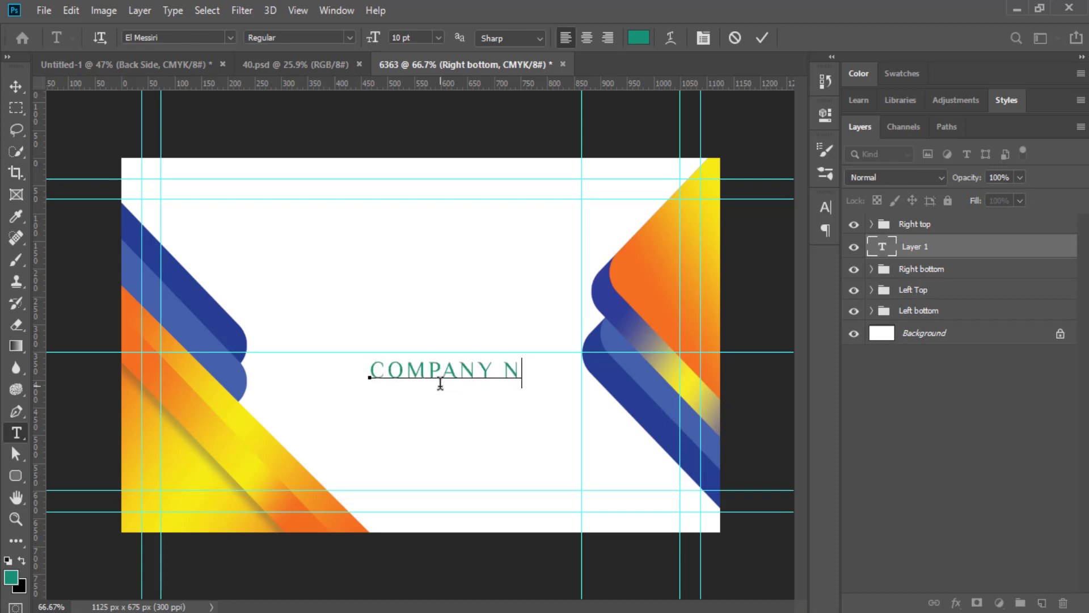
type("AME")
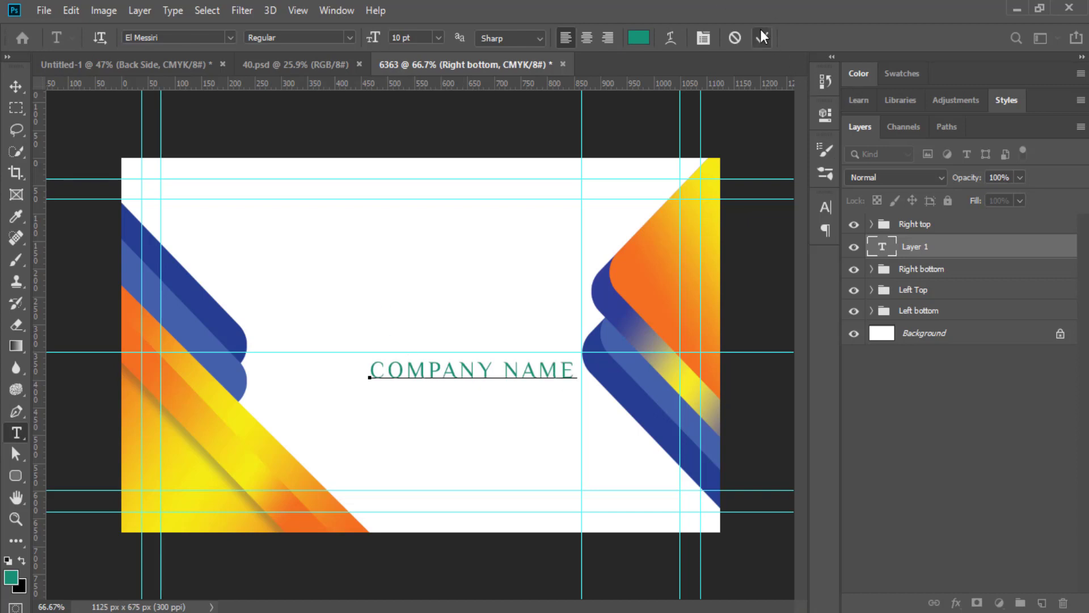
Step: Select all the text and search the font list for 'mon'
key("ctrl+a")
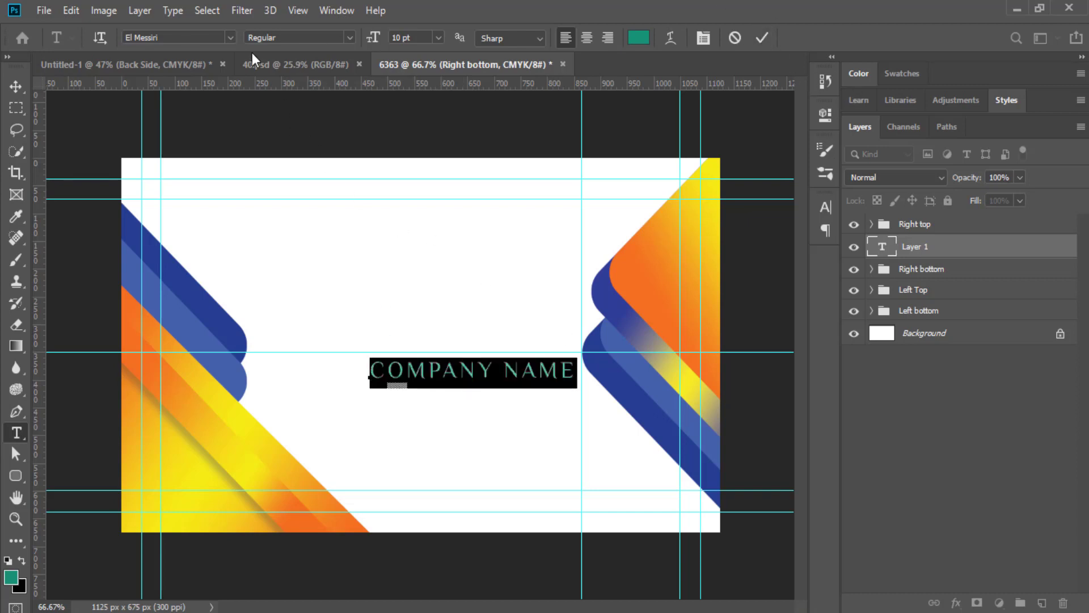
left_click(198, 37)
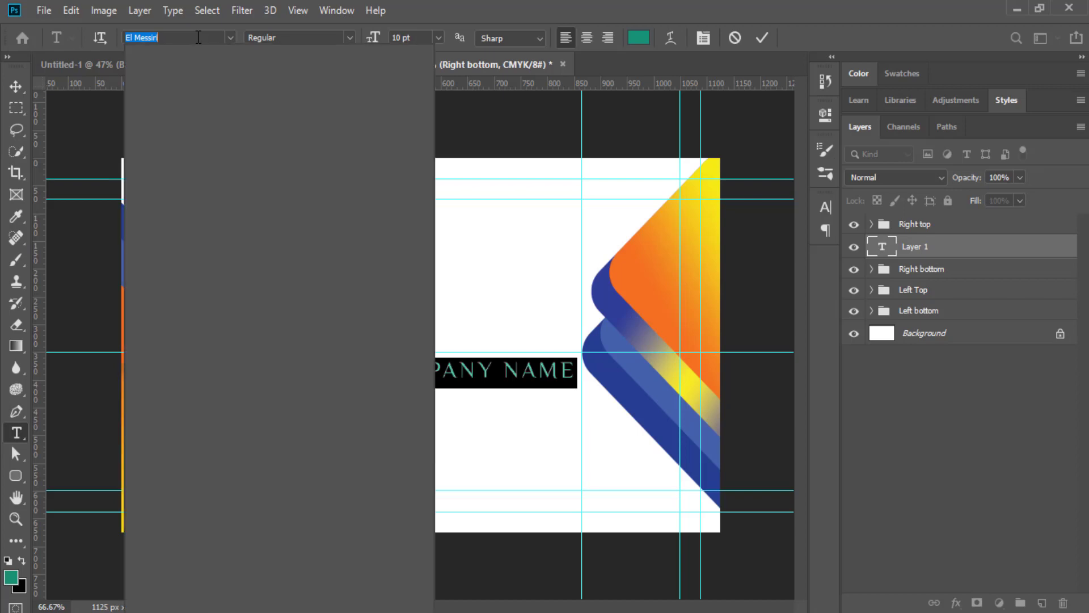
type("mo")
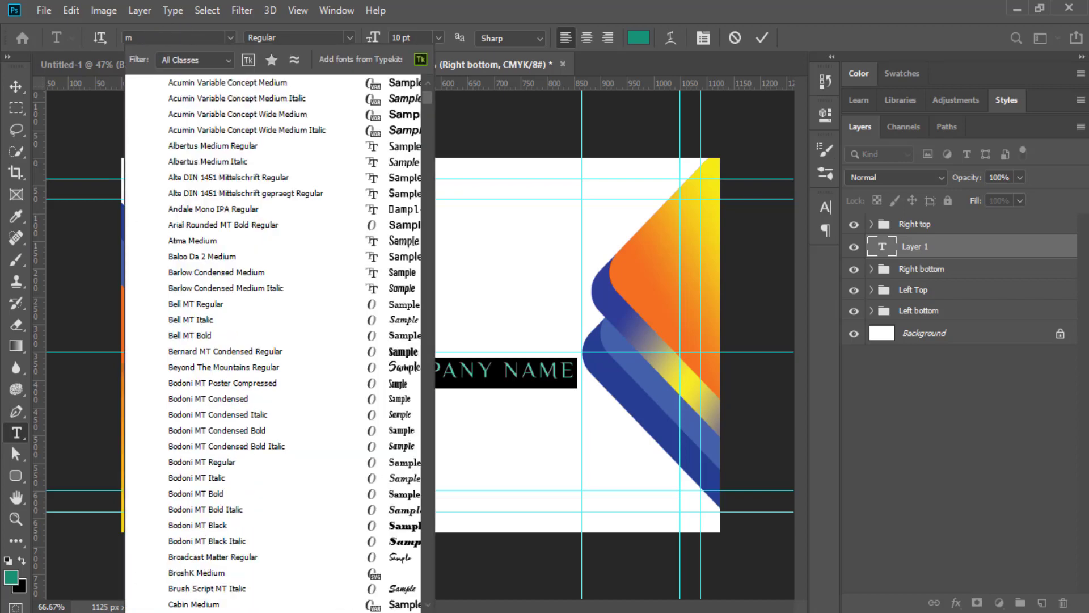
type("n")
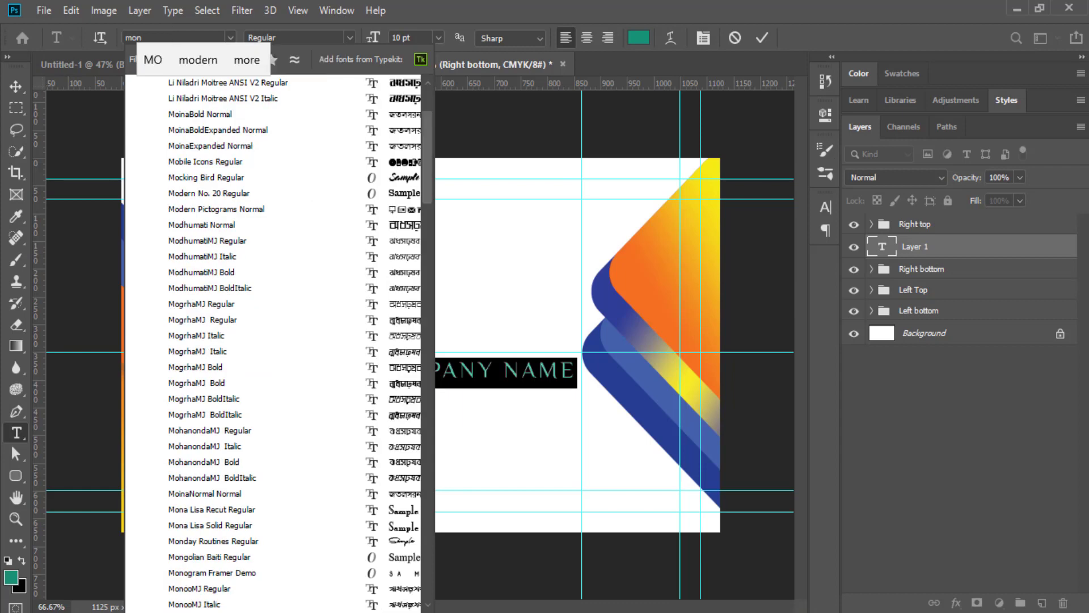
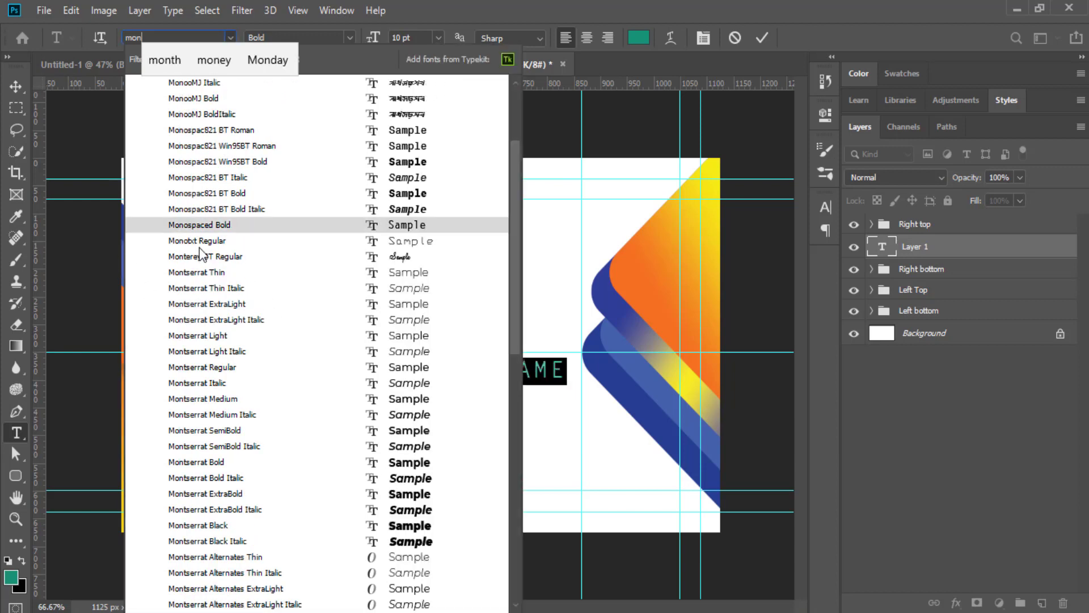
Step: Set the COMPANY NAME text to Montserrat Bold at 15 pt
left_click(204, 320)
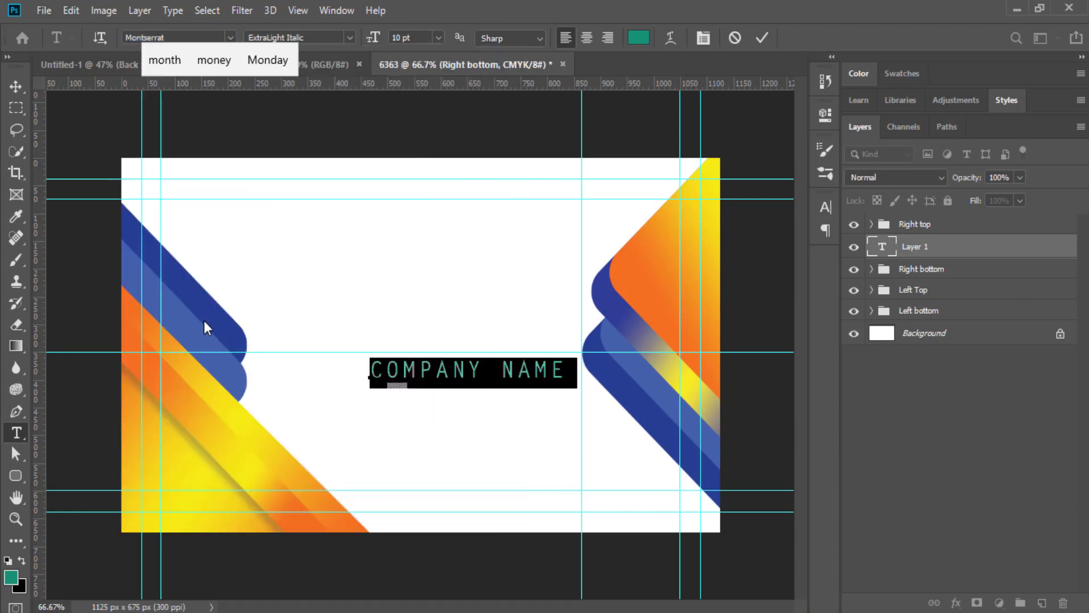
left_click(347, 37)
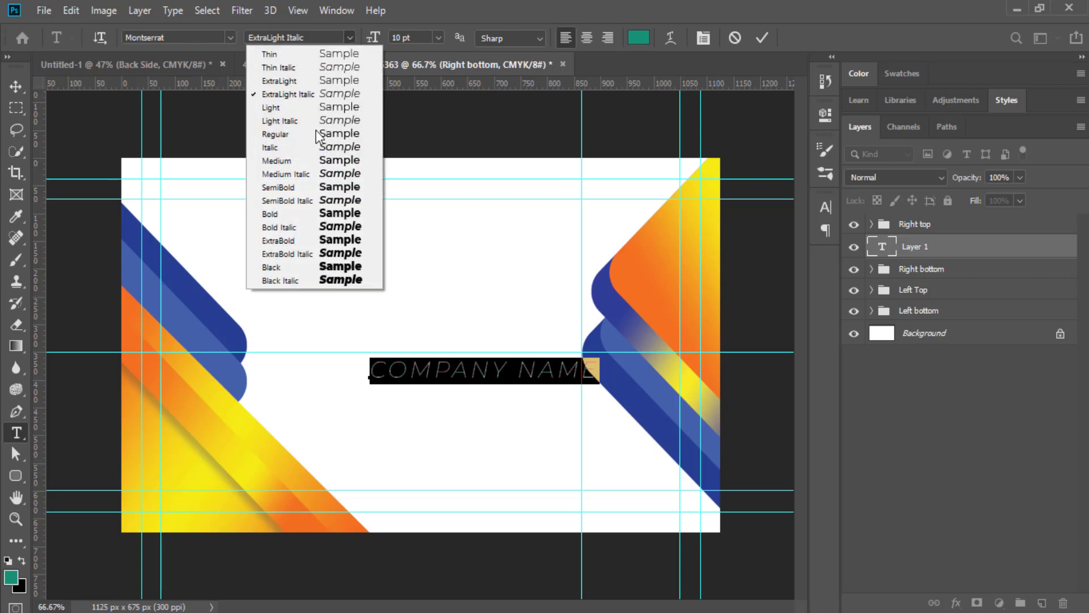
left_click(305, 213)
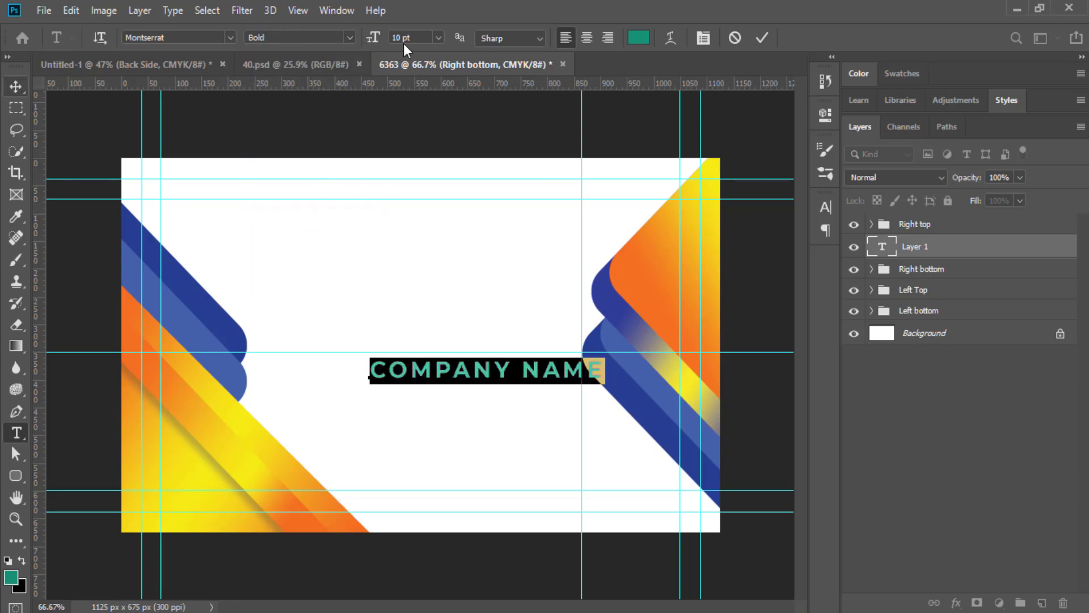
left_click_drag(403, 38, 331, 40)
type("15")
left_click(16, 87)
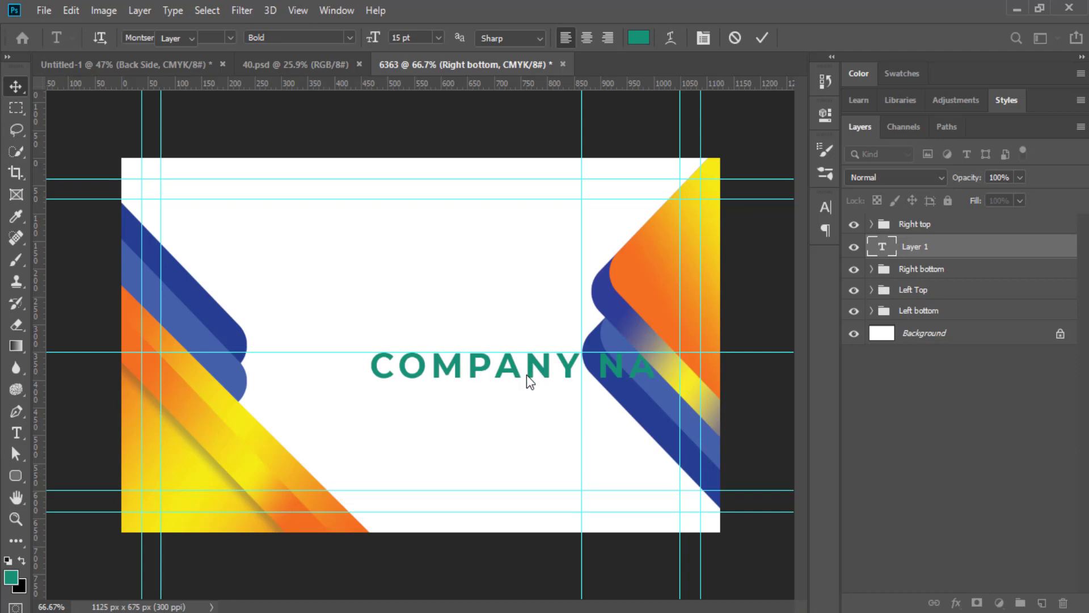
Step: Move the COMPANY NAME text left toward the card's centre
key("ctrl+Return")
key("v")
left_click_drag(526, 374, 412, 373)
left_click(825, 207)
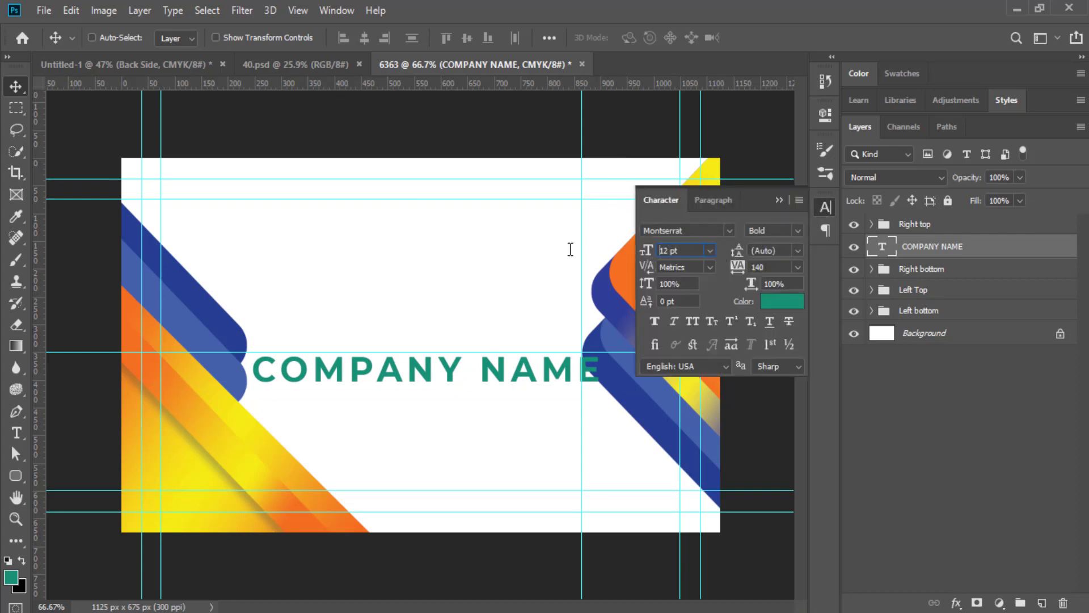
Step: Nudge COMPANY NAME right, then centre it horizontally on the canvas
left_click_drag(433, 372, 447, 373)
left_click(781, 201)
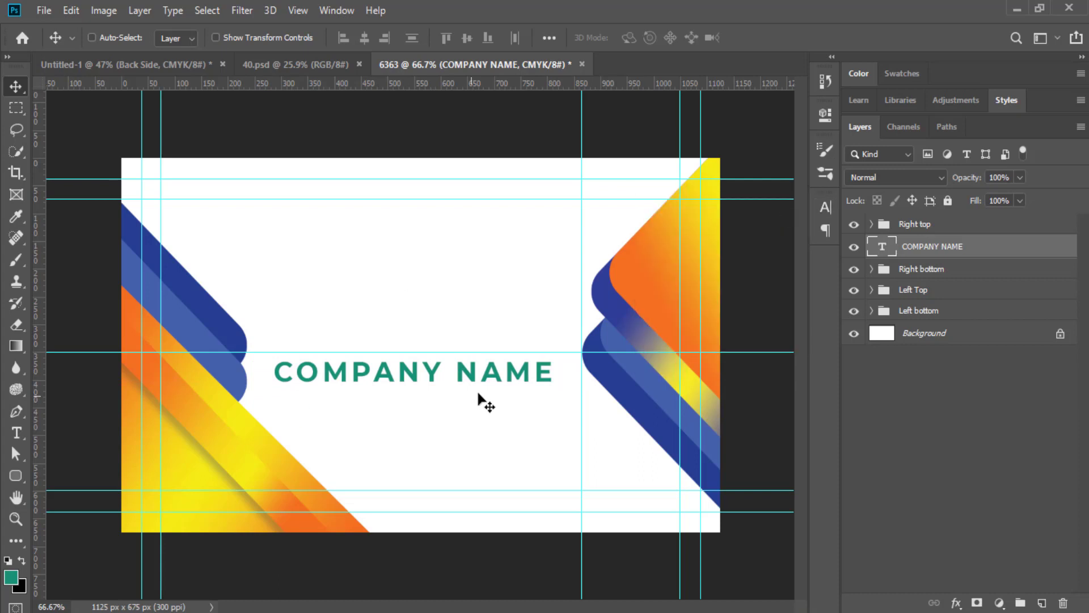
key("ctrl")
key("ctrl+a")
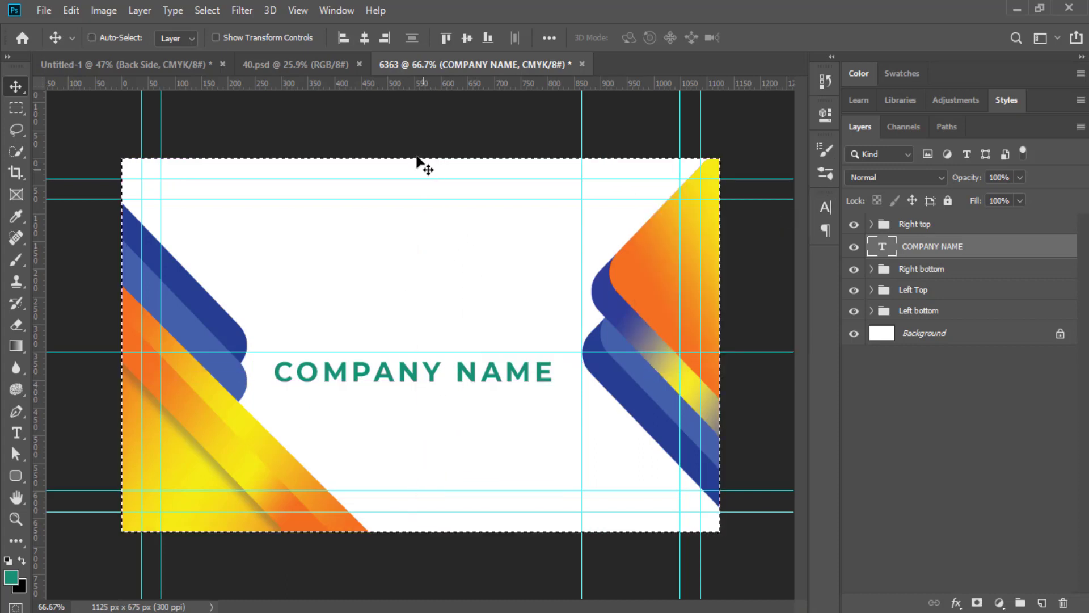
left_click(364, 41)
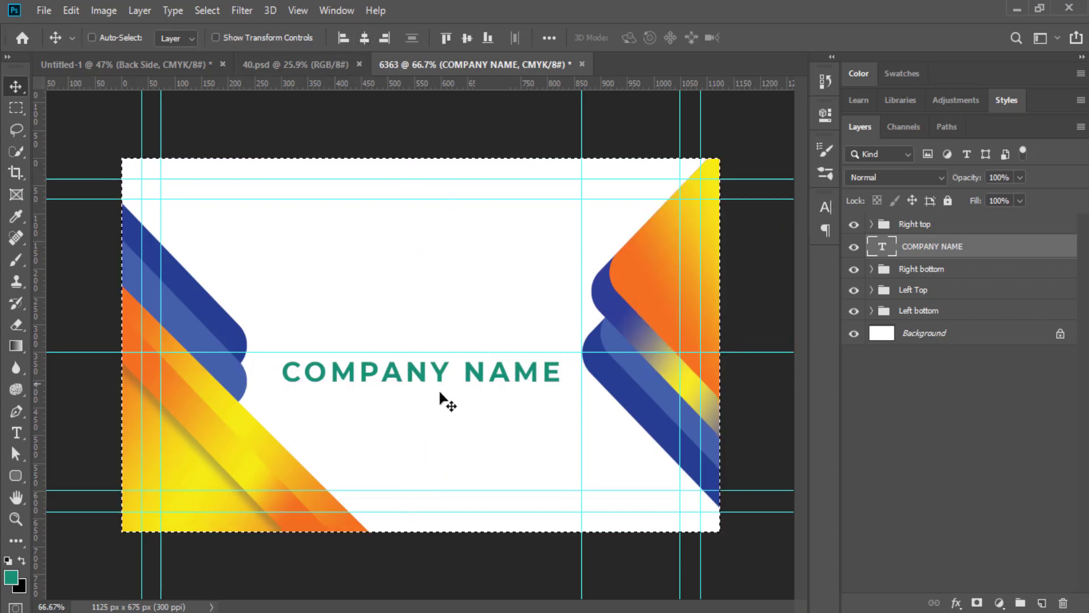
key("ctrl+d")
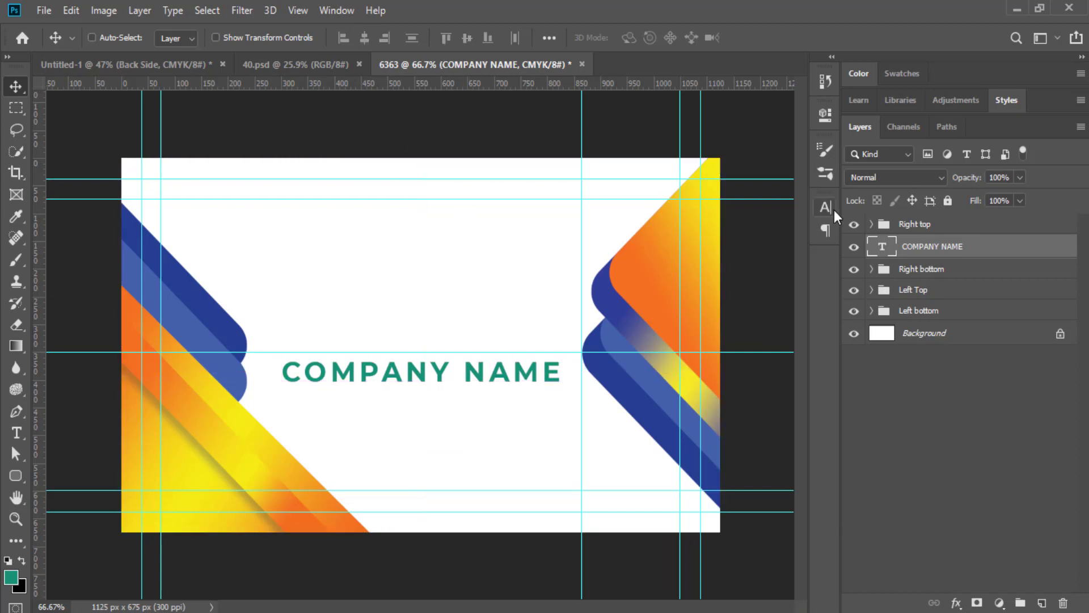
Step: Reset COMPANY NAME's tracking to 0 and its size to 15 pt
left_click(832, 208)
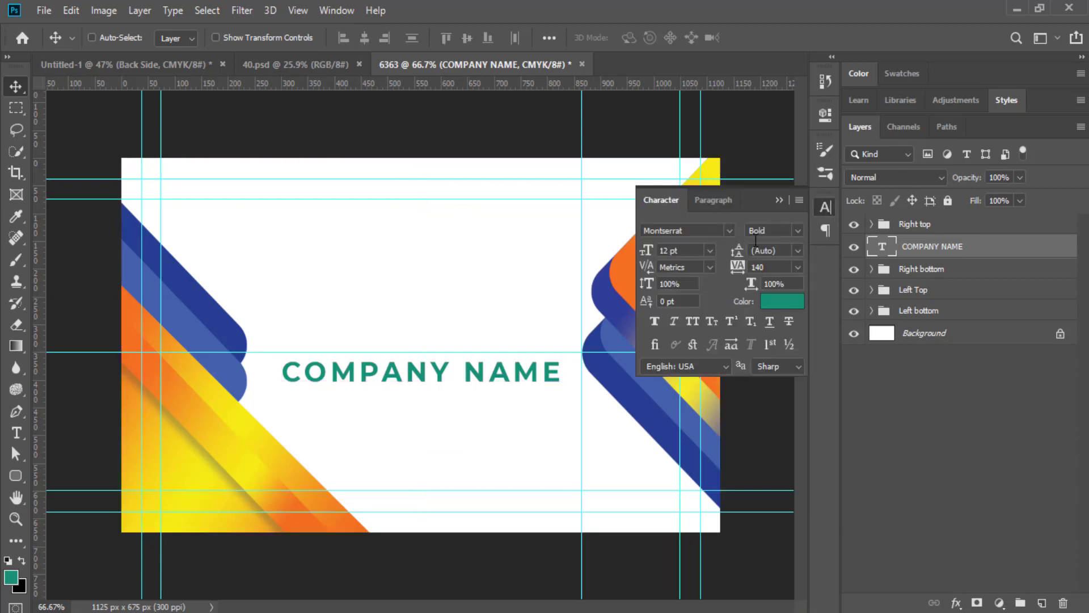
left_click(796, 270)
left_click(772, 367)
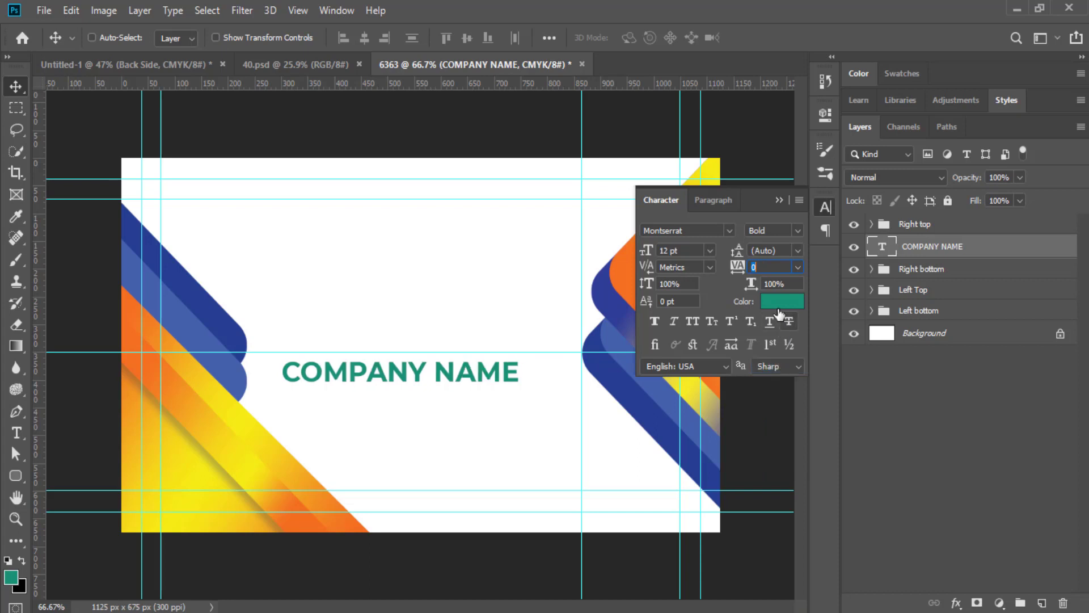
left_click(688, 253)
type("15")
key("Return")
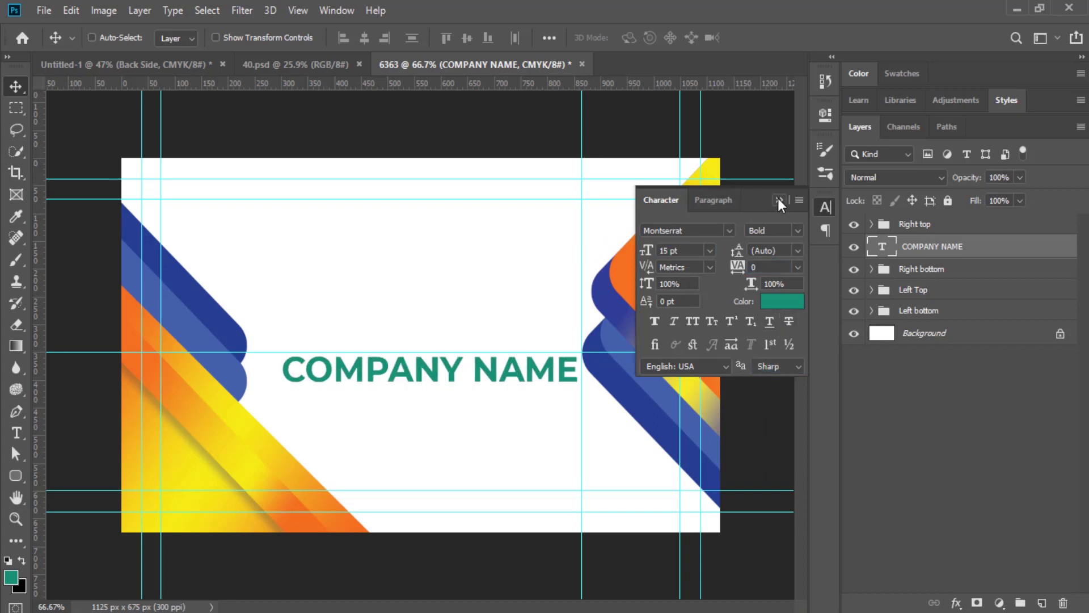
left_click(778, 199)
Step: Nudge COMPANY NAME left and re-centre it horizontally on the card
left_click_drag(489, 384, 478, 385)
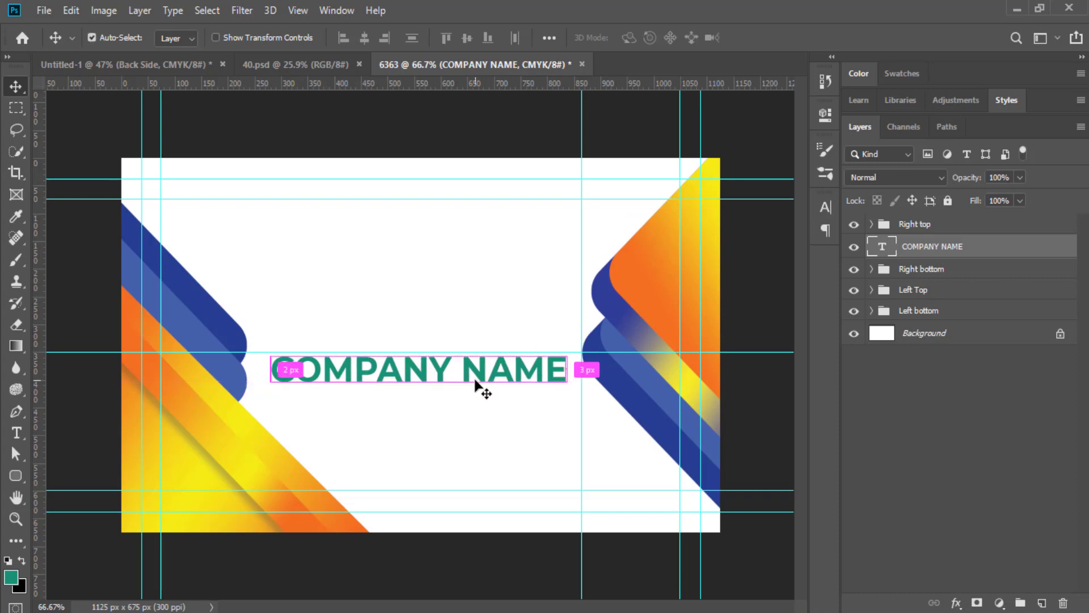
key("ctrl+a")
left_click(364, 38)
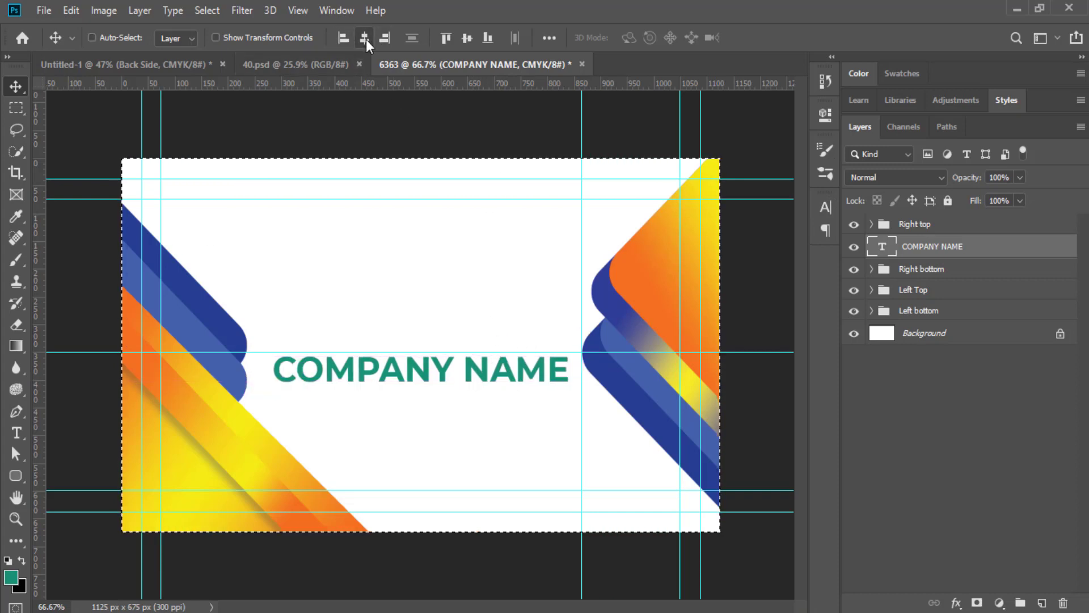
left_click(405, 398)
key("ctrl+d")
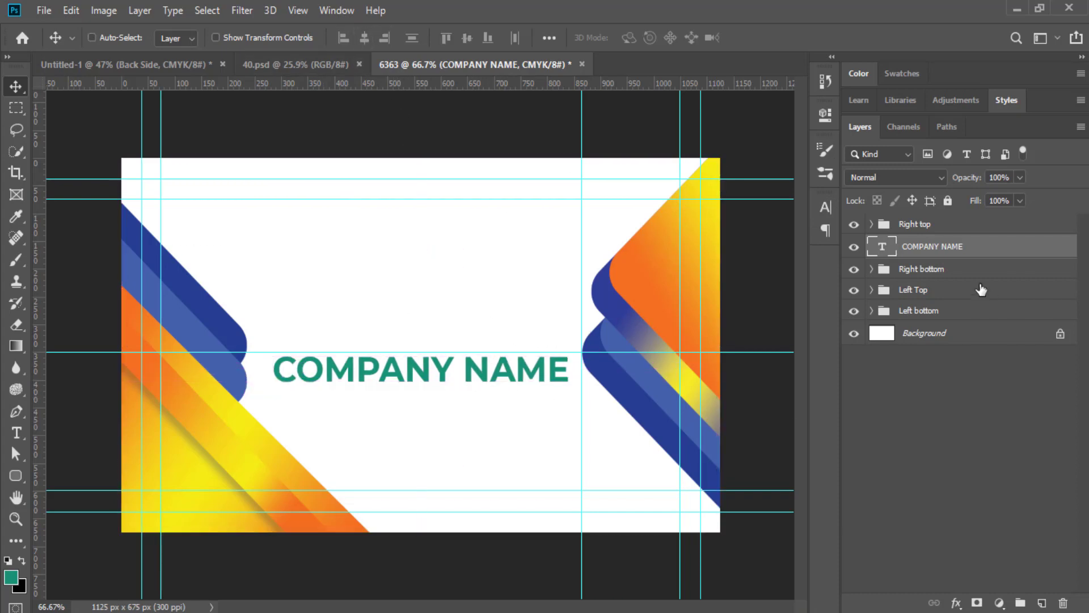
Step: Type 'Sologan Goes Here' as new text and drag it just under COMPANY NAME
left_click(25, 433)
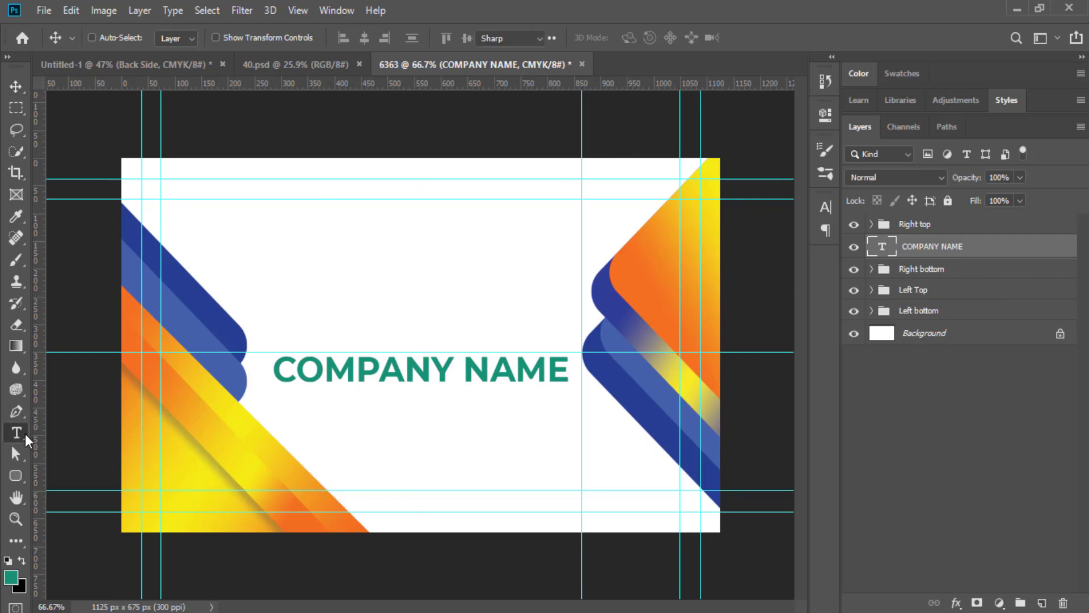
left_click(360, 446)
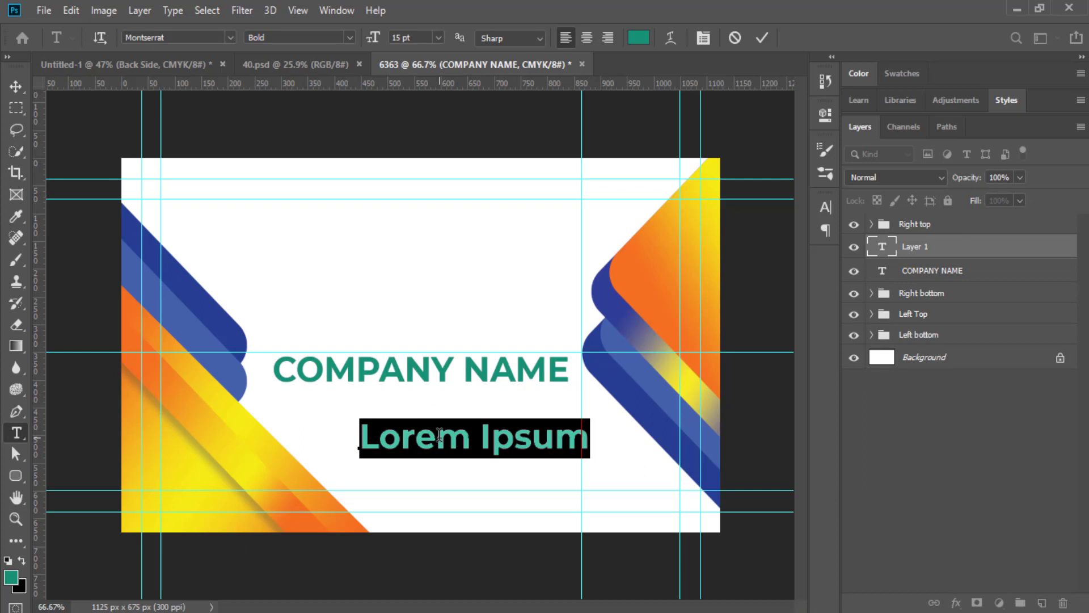
type("SOLO")
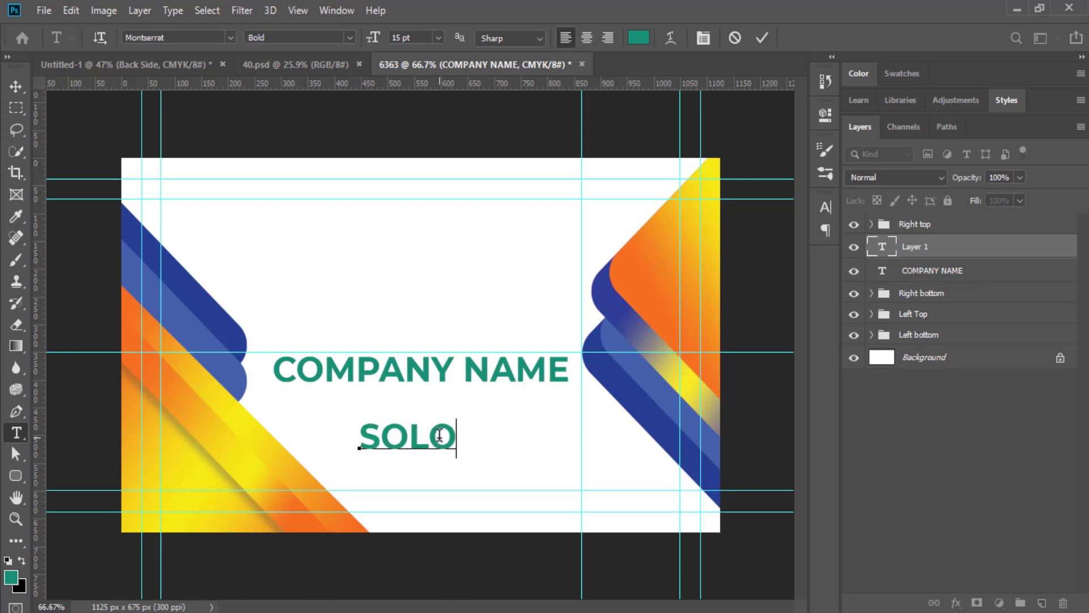
key("BackSpace")
key("BackSpace")
key("BackSpace")
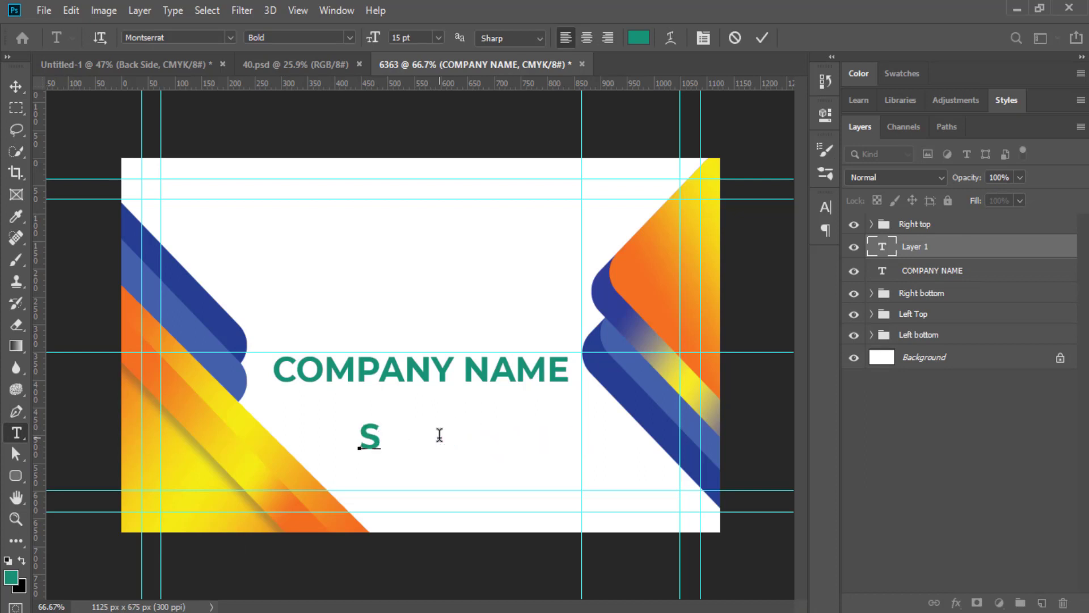
type("ologa")
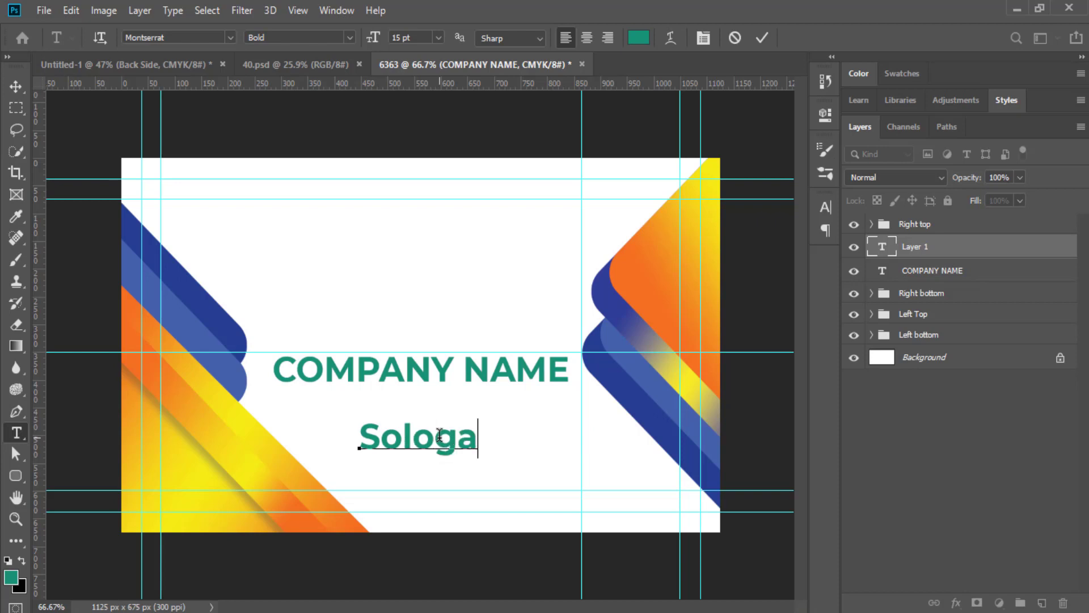
type("n G")
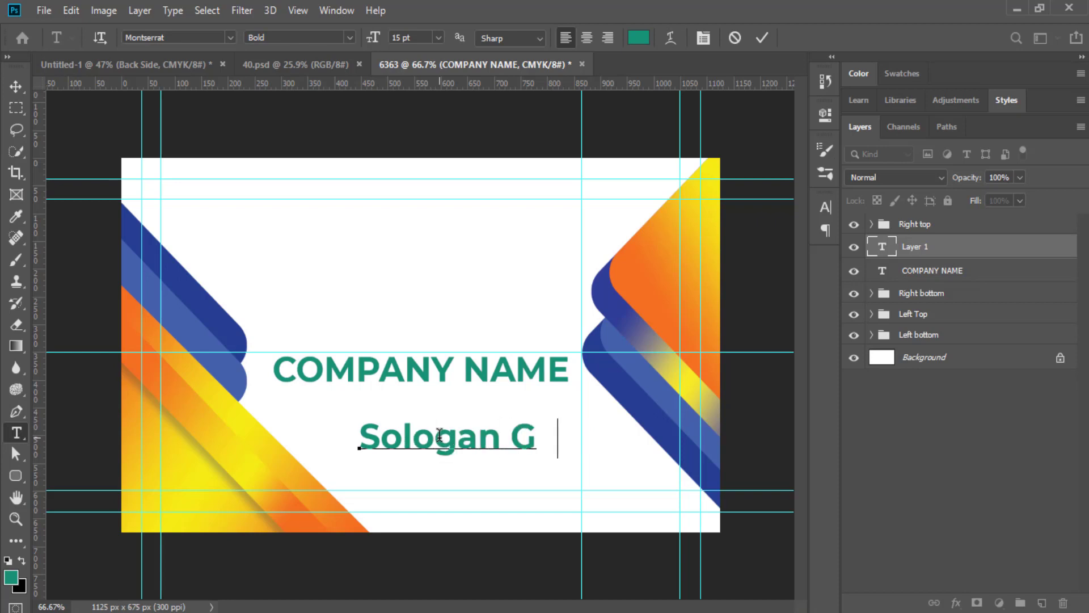
type("oes He")
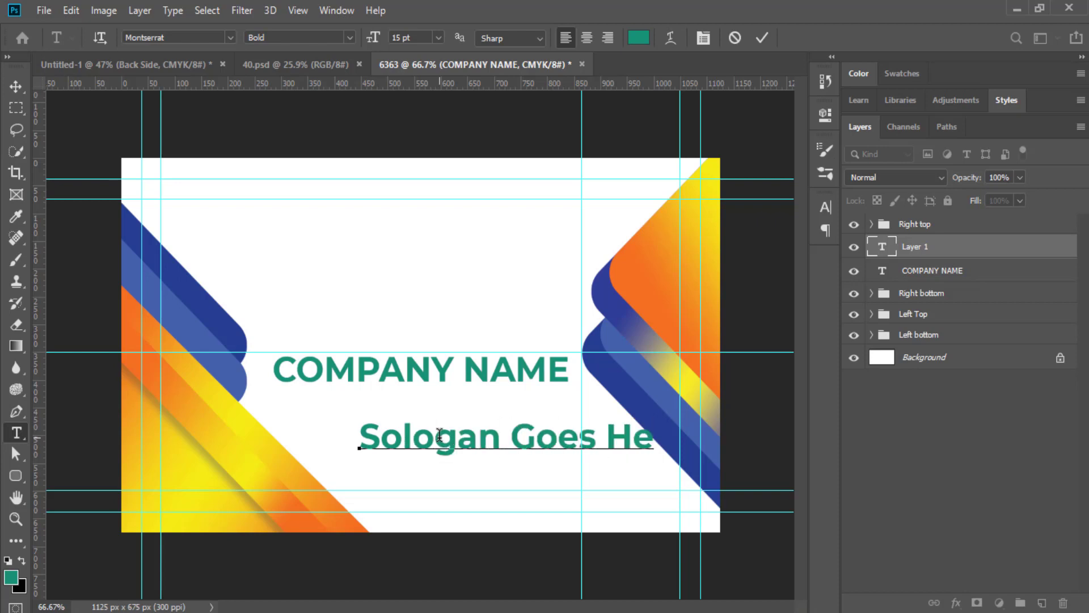
type("re")
left_click(16, 86)
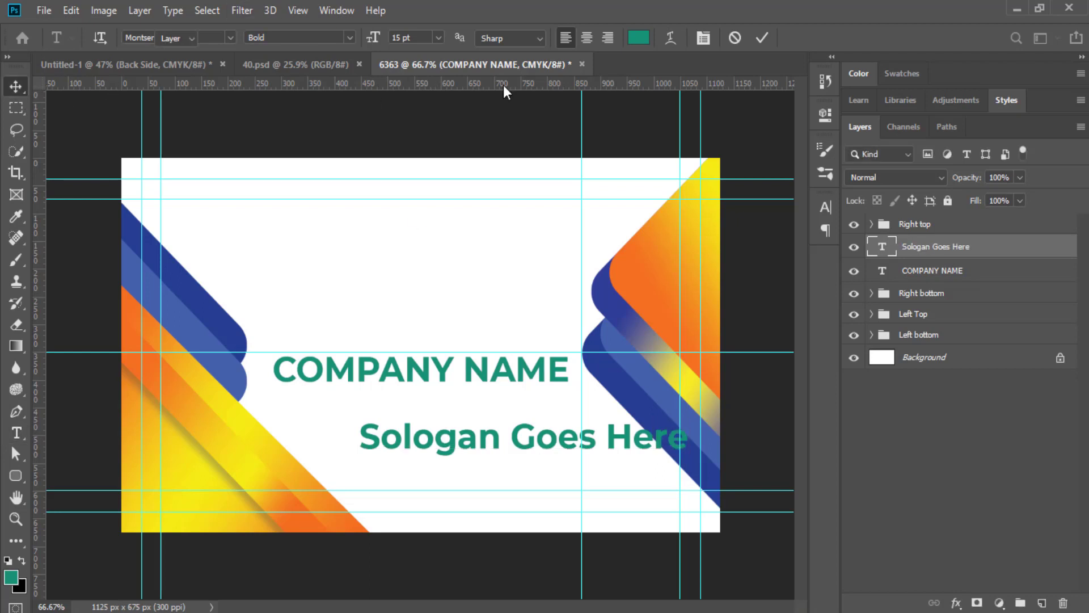
left_click_drag(539, 445, 446, 417)
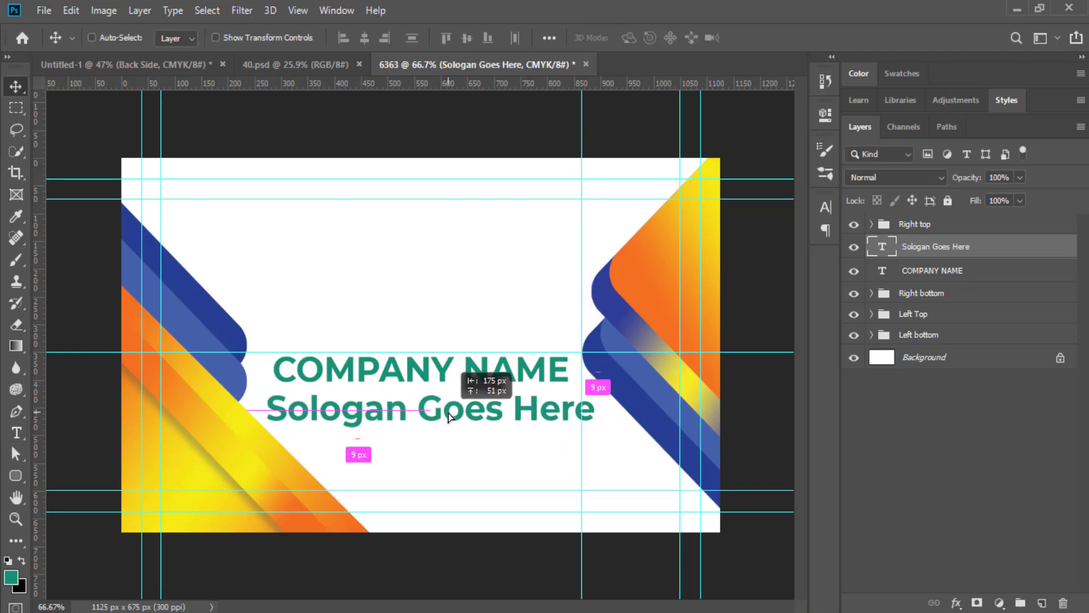
Step: Set the slogan font to El Messiri at 10 pt
left_click(825, 208)
left_click(730, 230)
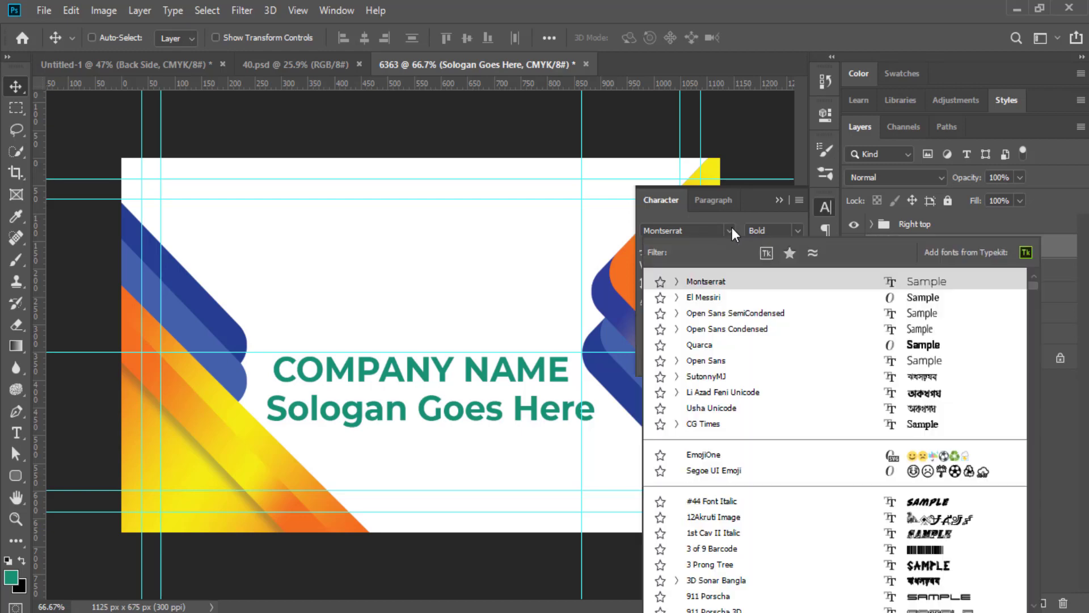
left_click(716, 298)
key("Return")
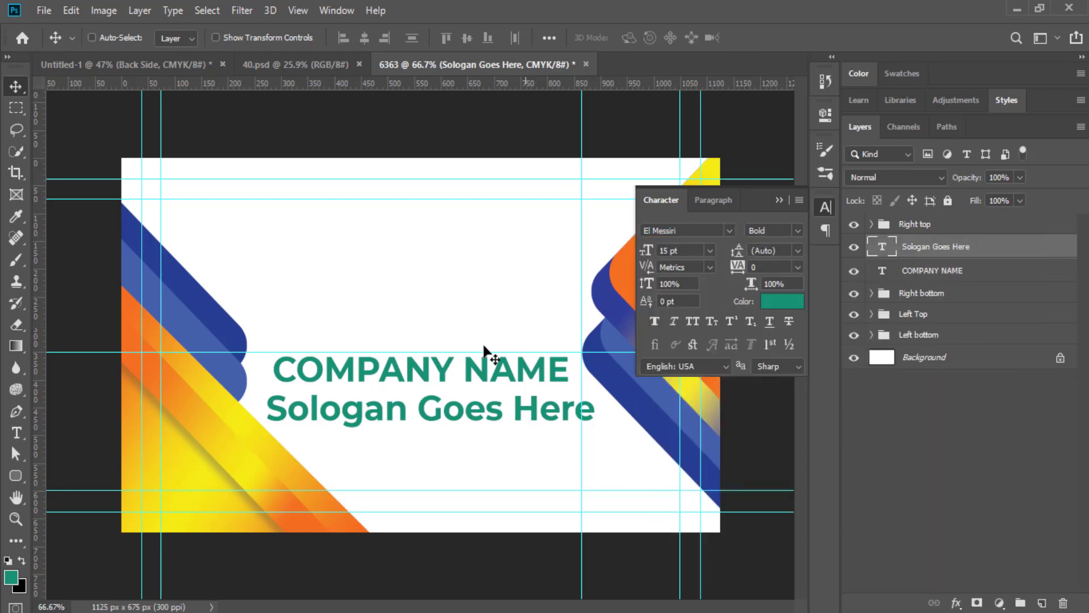
left_click(693, 253)
type("10")
key("Return")
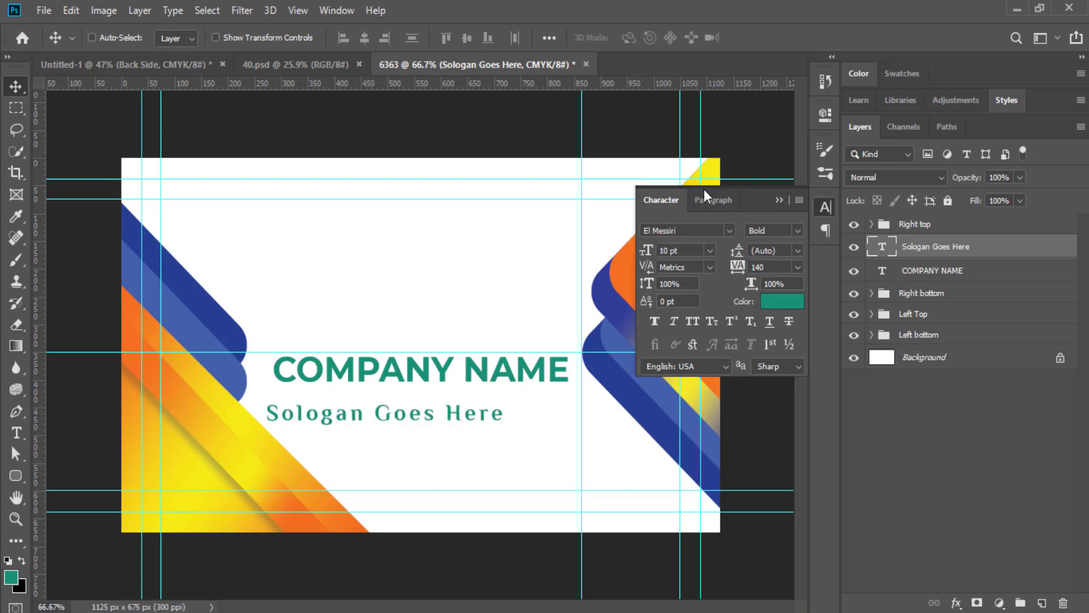
Step: Change the slogan's text colour to dark grey 292b2b
left_click(781, 301)
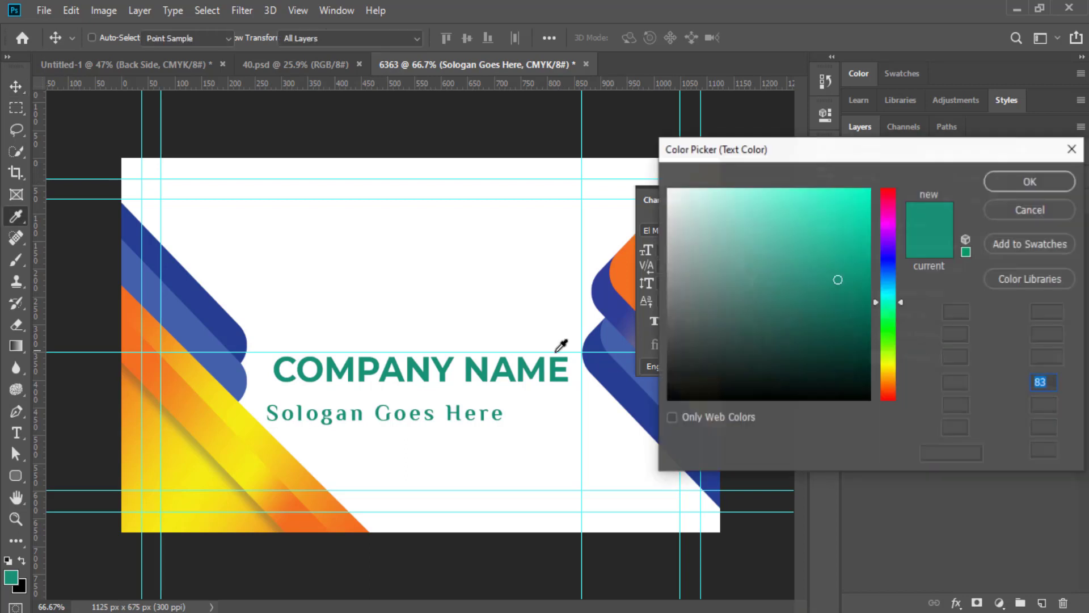
left_click(669, 393)
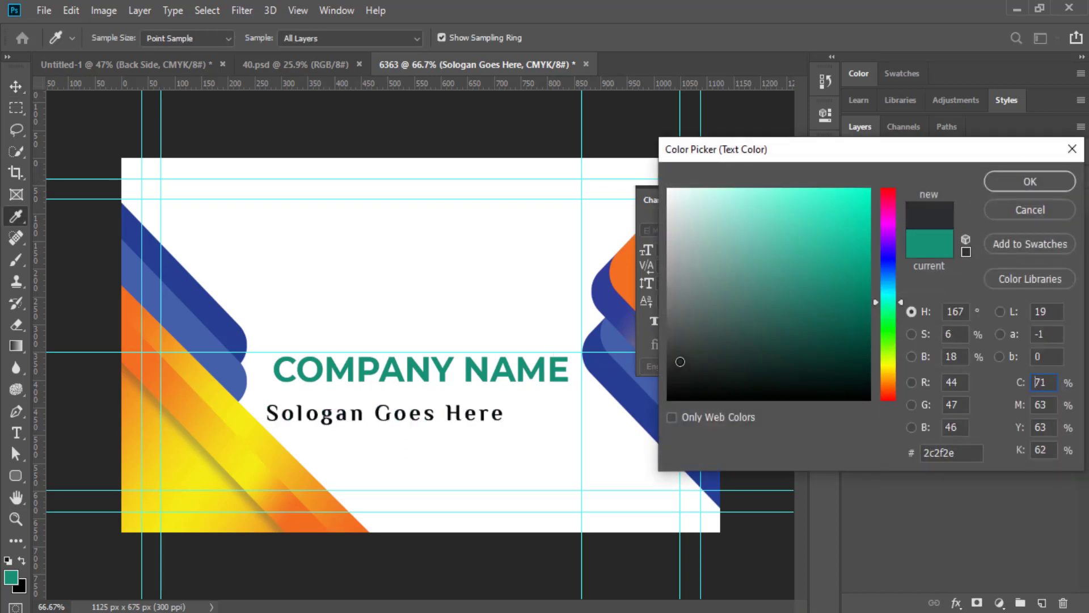
left_click_drag(682, 376, 675, 364)
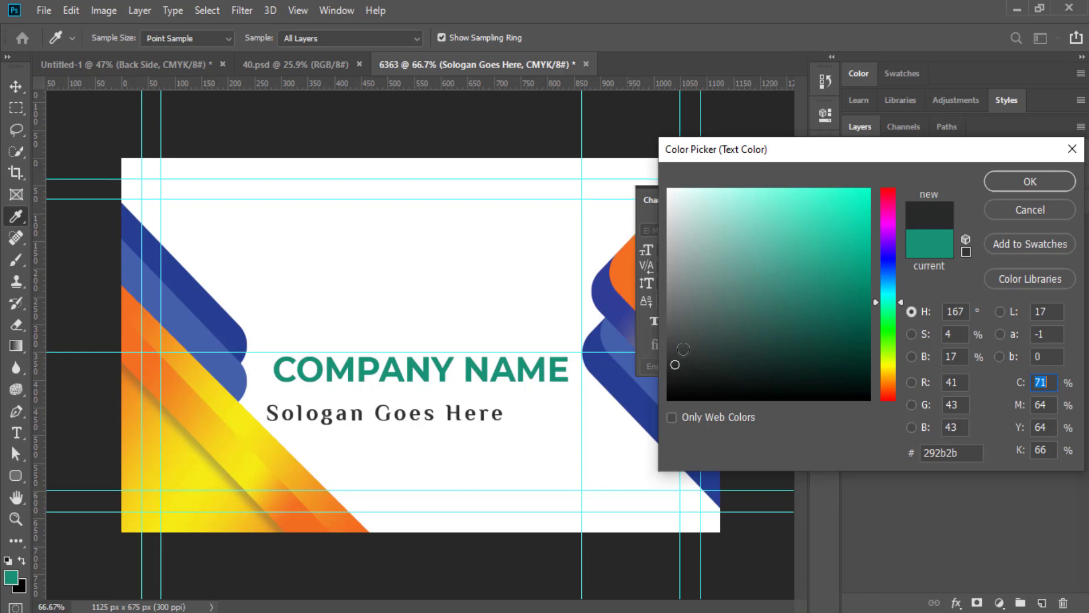
left_click(1013, 181)
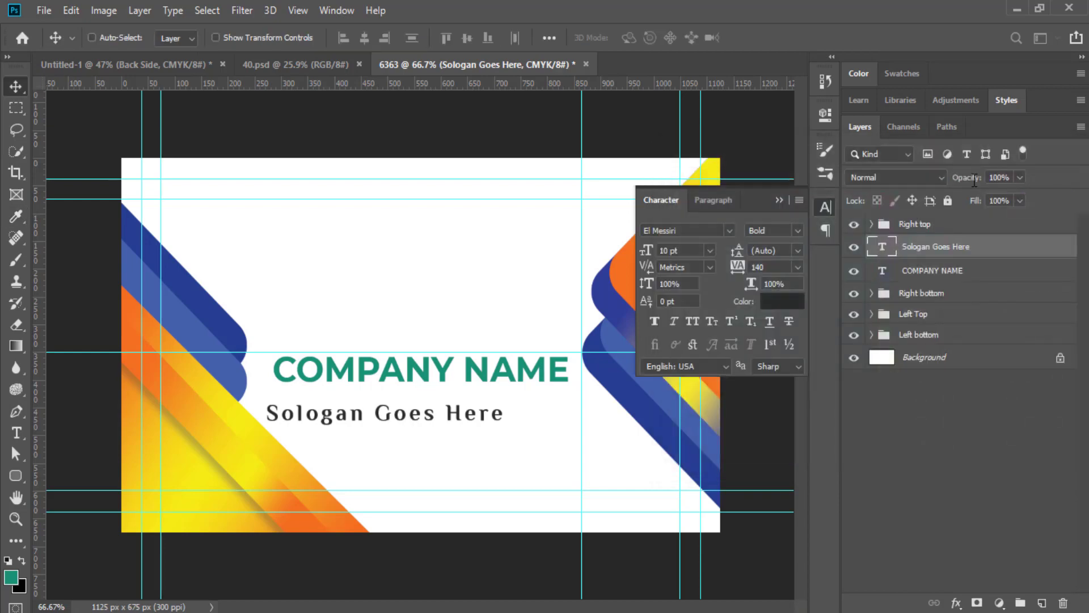
left_click(778, 200)
Step: Centre the slogan horizontally on the card and nudge it up toward COMPANY NAME
key("ctrl+a")
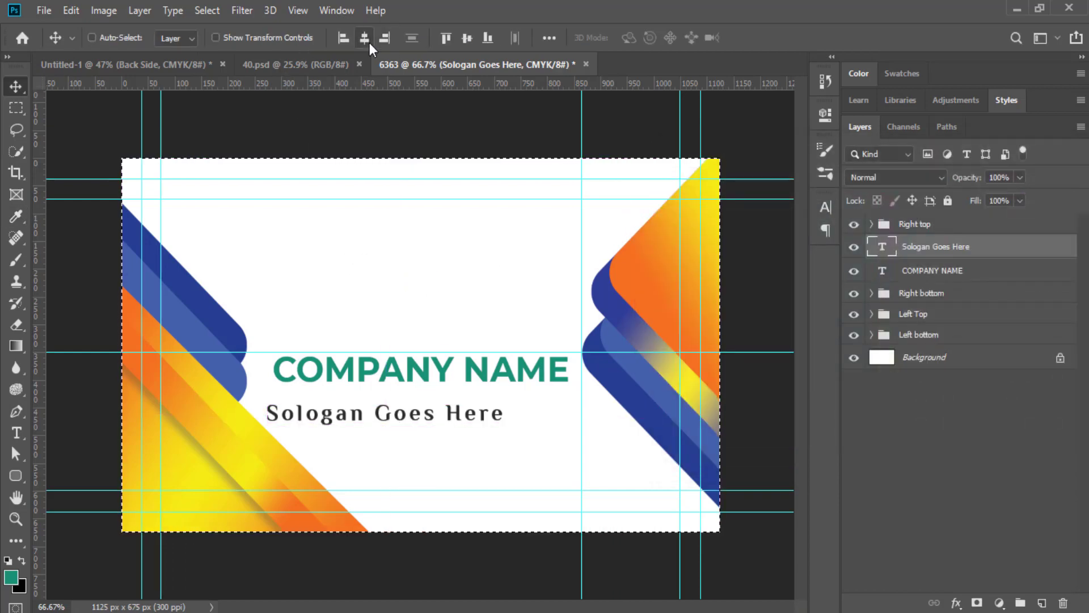
left_click(369, 42)
key("ctrl+d")
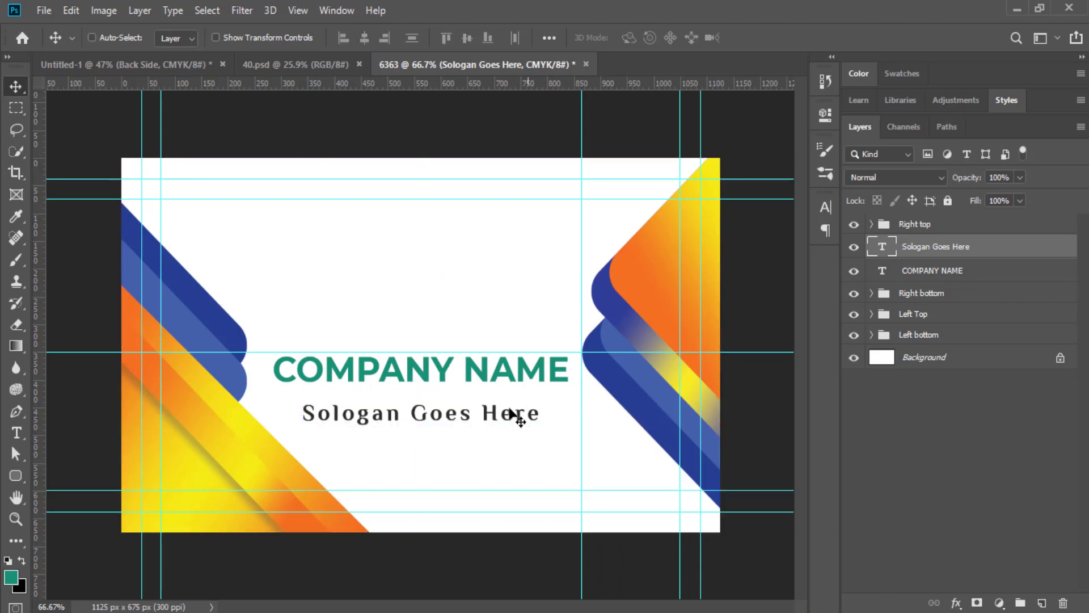
left_click_drag(471, 413, 471, 407)
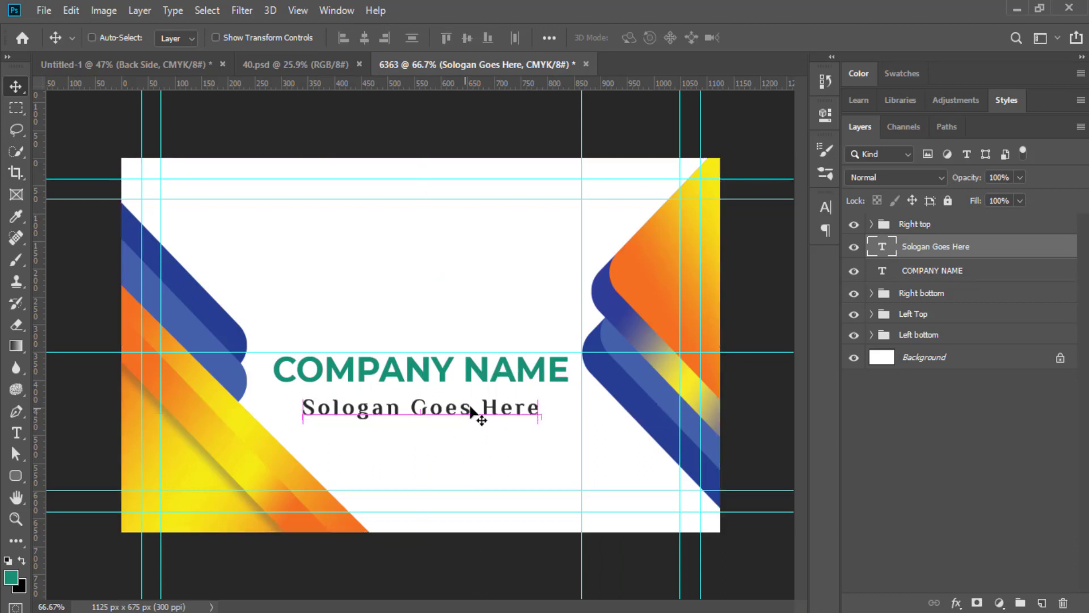
Step: Colour the word COMPANY orange, sampled from the card's artwork
double_click(882, 271)
left_click_drag(454, 369, 238, 374)
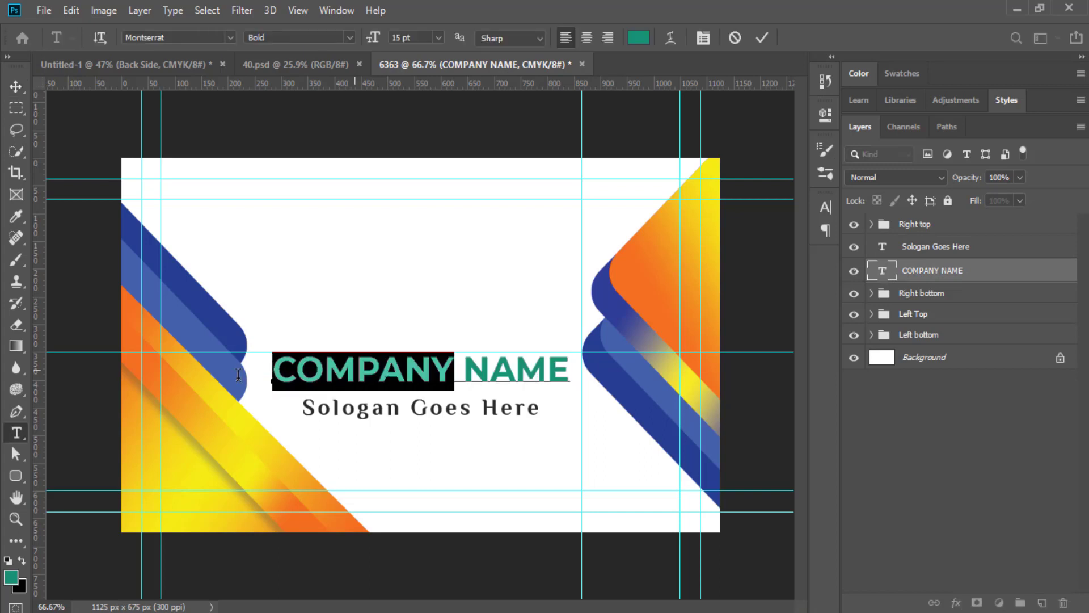
left_click(638, 38)
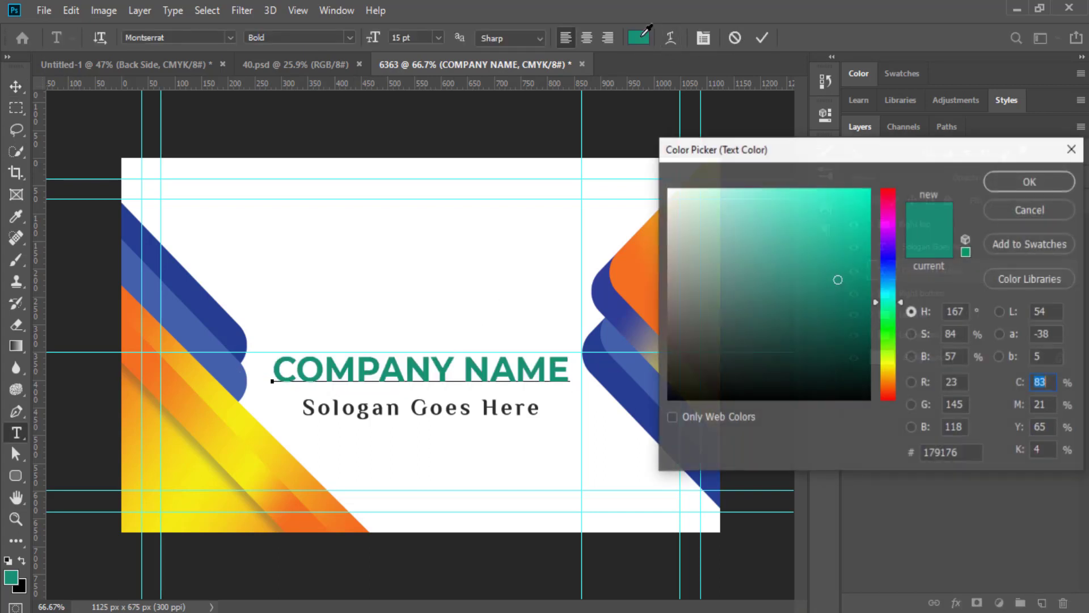
left_click(622, 276)
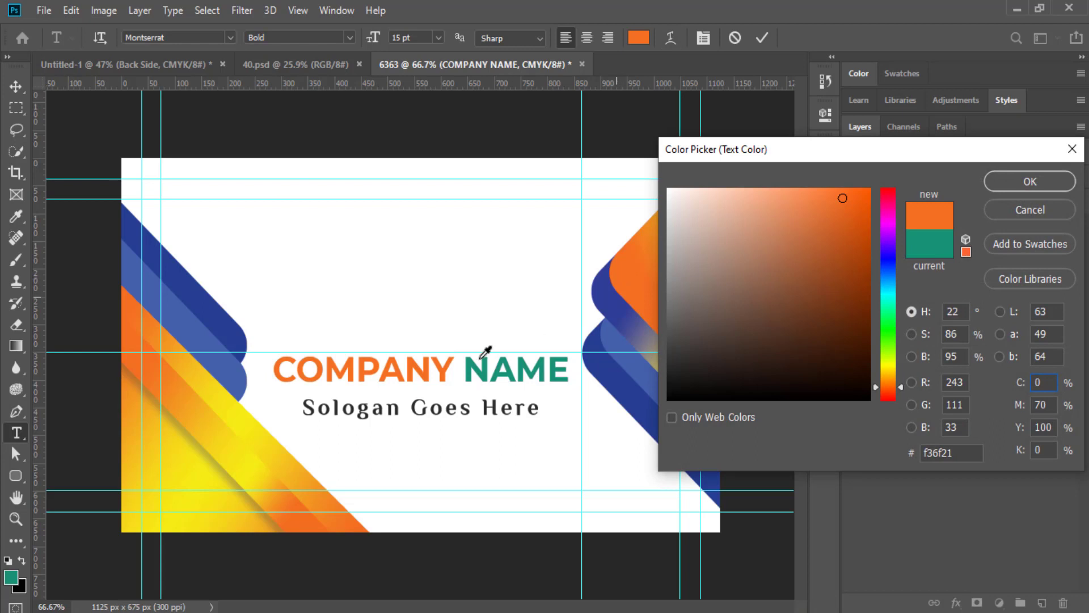
left_click(187, 266)
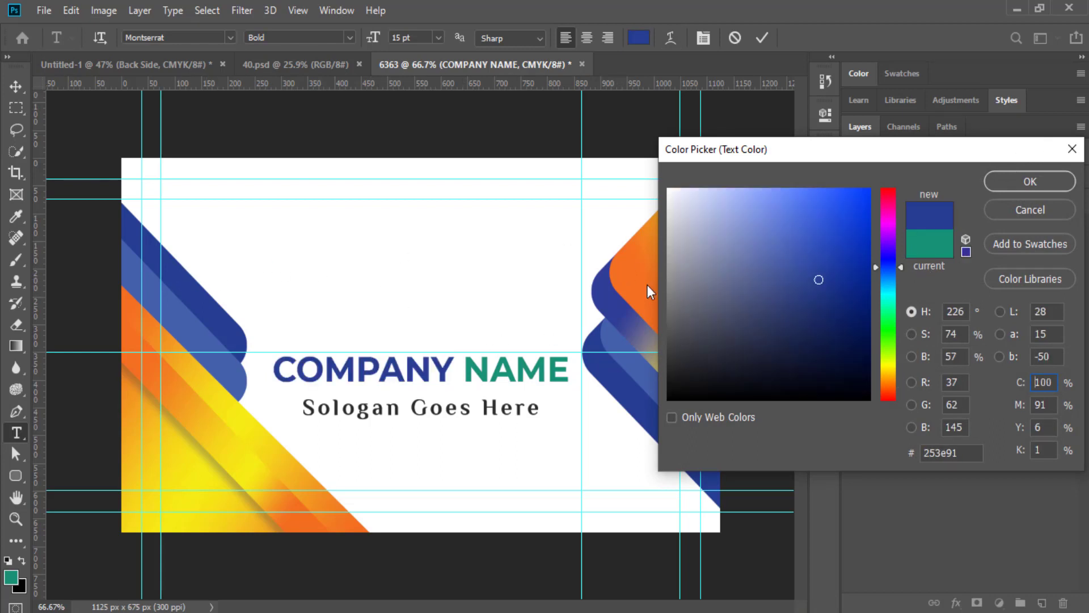
left_click(627, 269)
left_click(1030, 181)
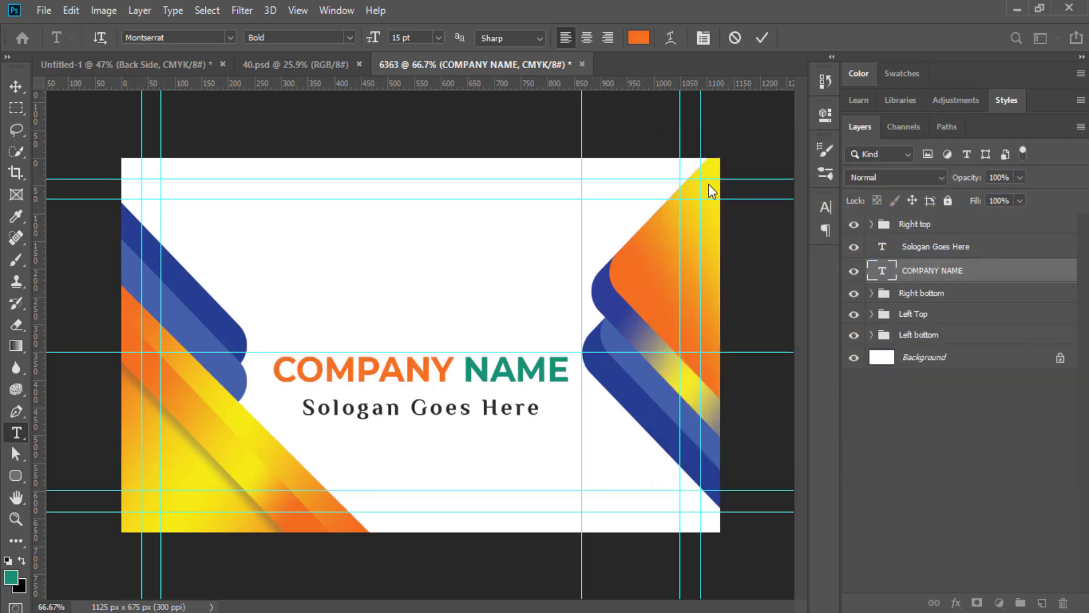
Step: Colour the word NAME dark blue 253e91 and commit the text edit
left_click_drag(473, 364, 584, 370)
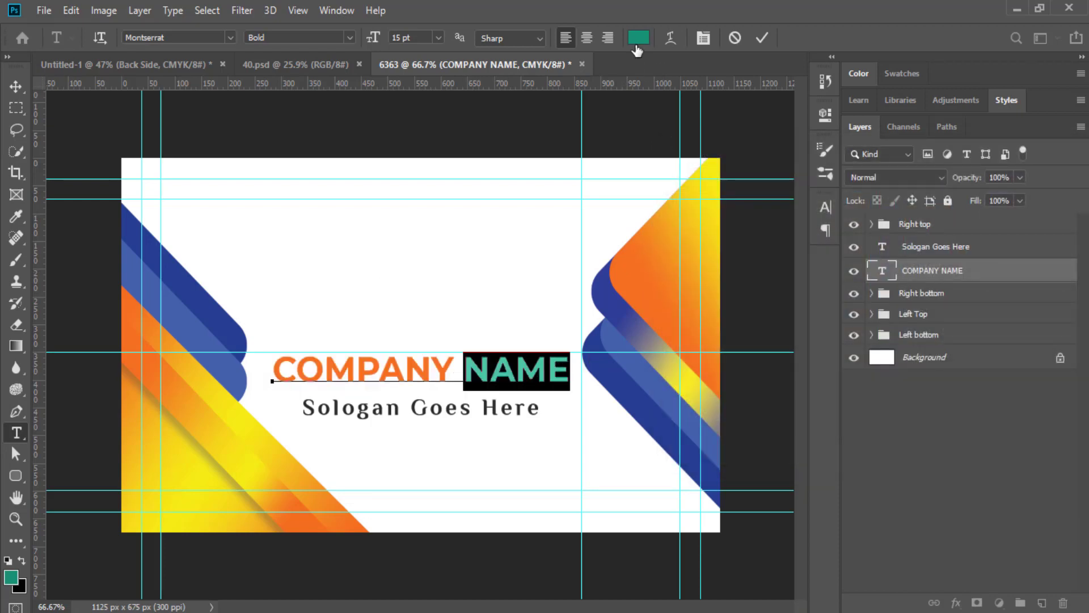
left_click(638, 37)
left_click(228, 317)
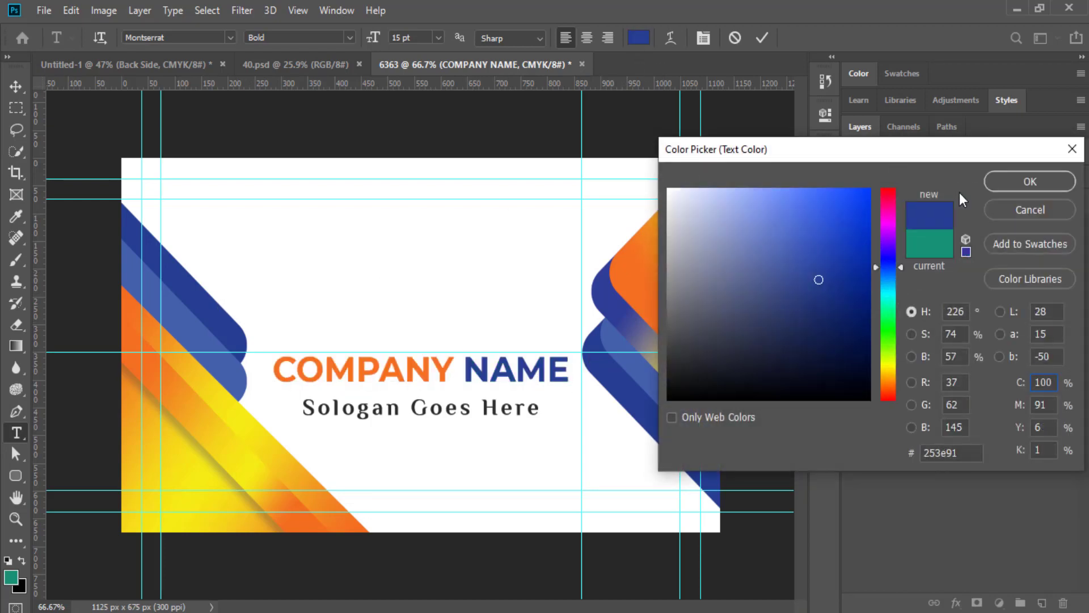
left_click(1030, 182)
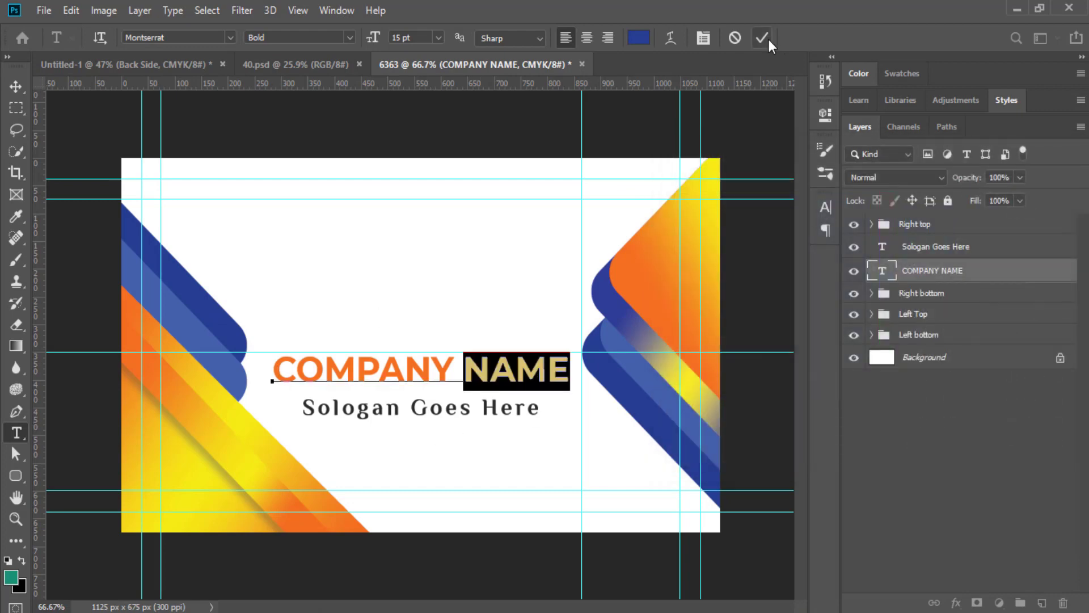
left_click(763, 38)
key("v")
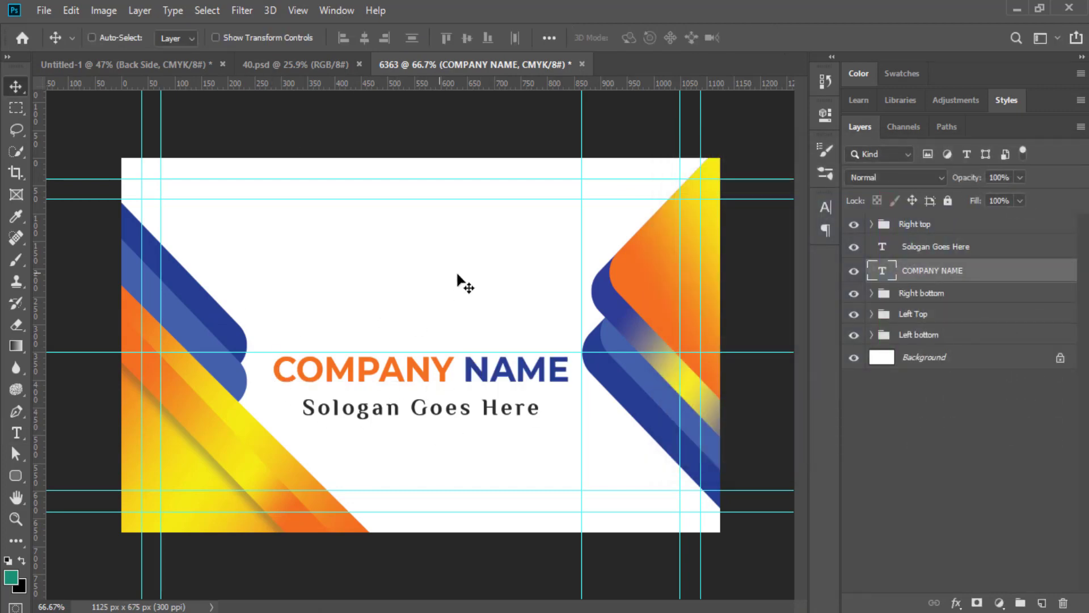
Step: Group the heading and slogan text layers into a group named 'Company Name'
left_click(943, 248, "ctrl")
key("ctrl+g")
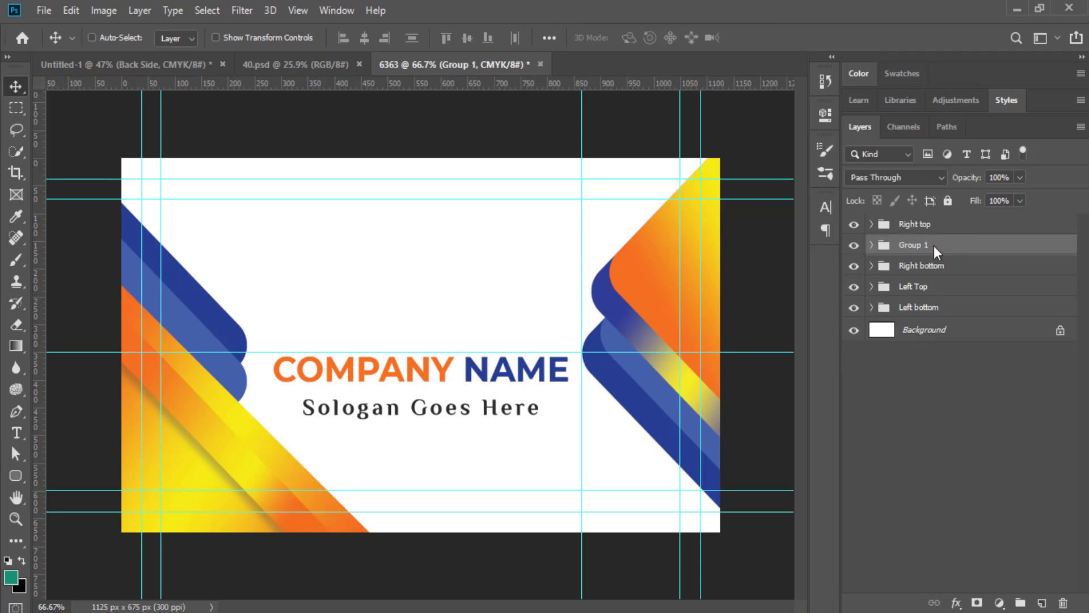
double_click(913, 245)
type("C")
type("ompany ")
type("Name")
key("Return")
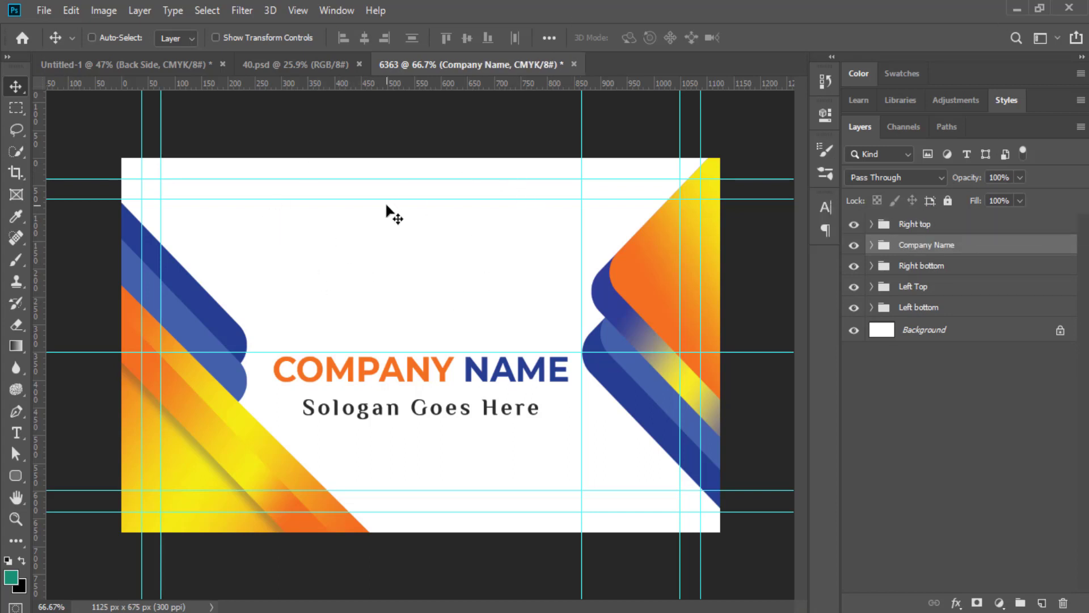
left_click(19, 481)
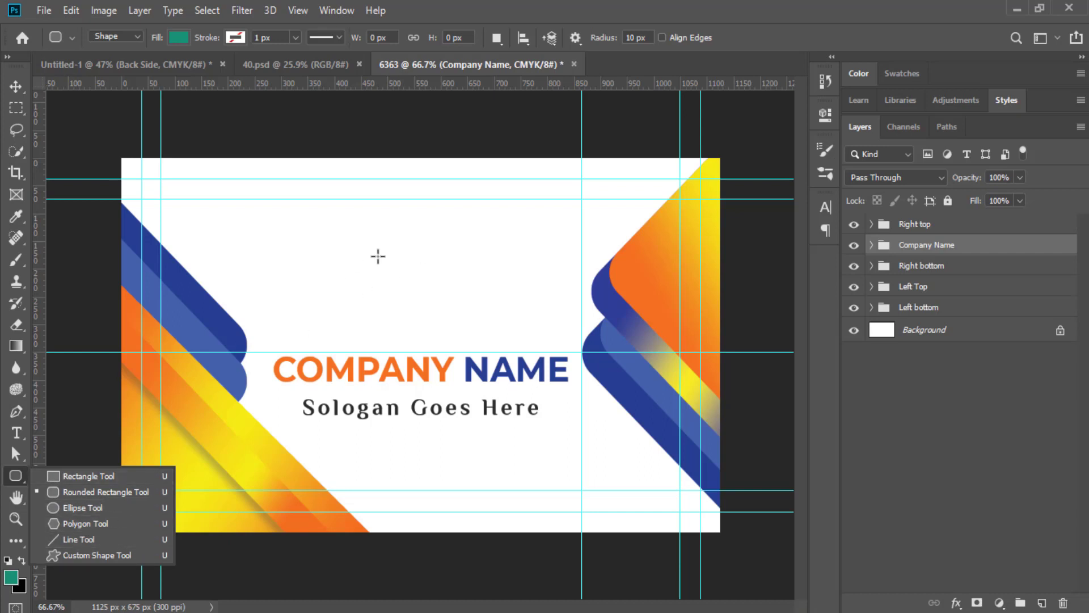
Step: Draw a custom-shape triangle above the company name
left_click(72, 556)
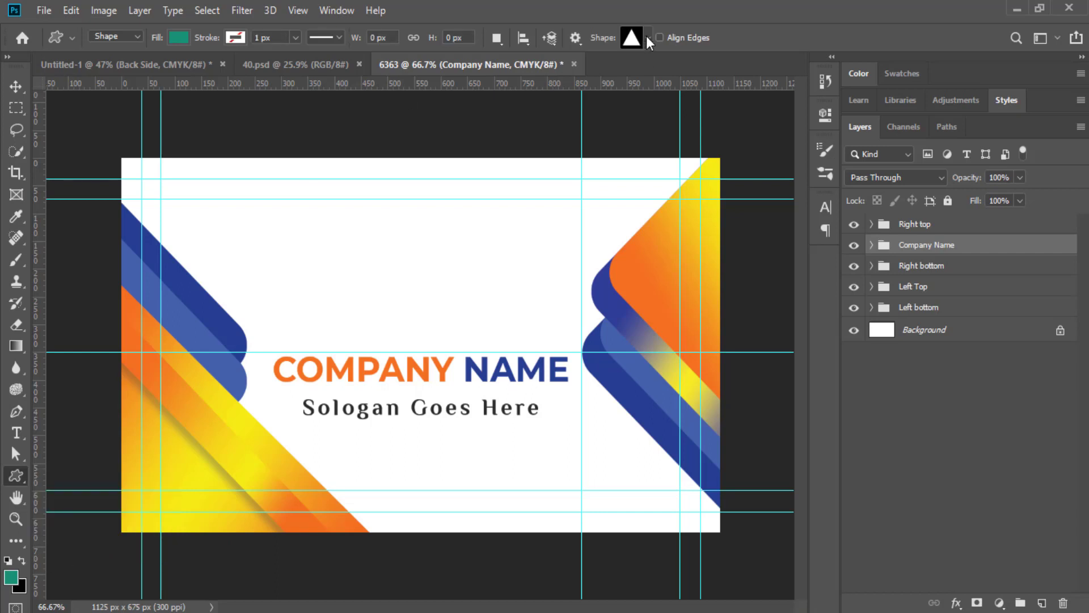
left_click(634, 35)
left_click_drag(379, 247, 459, 311)
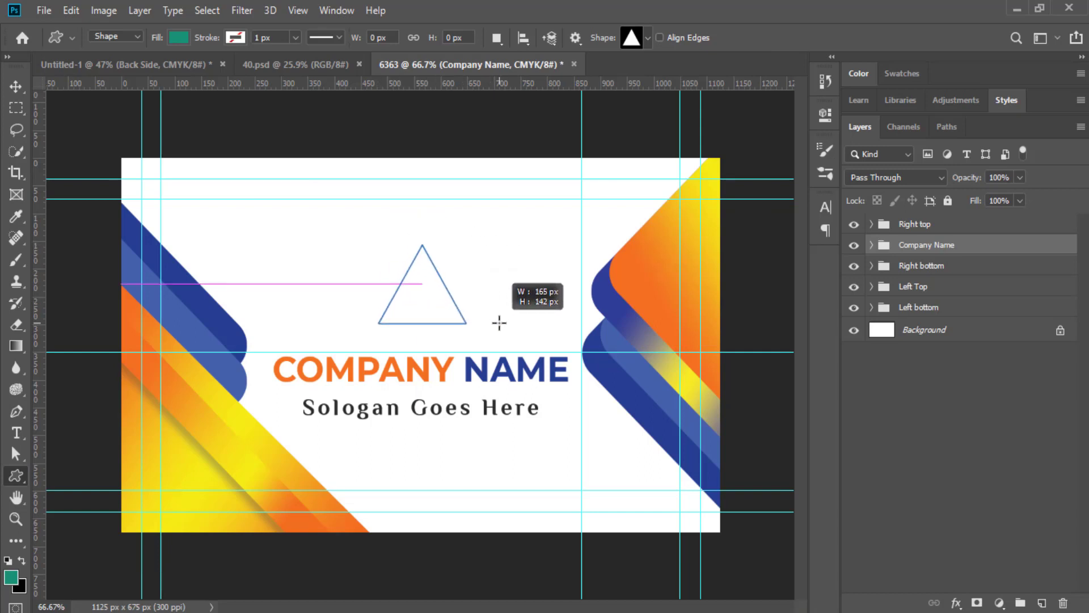
left_click_drag(459, 311, 499, 321)
Step: Try rotating the triangle, cancel the transform, and delete the Shape 1 layer
left_click(17, 86)
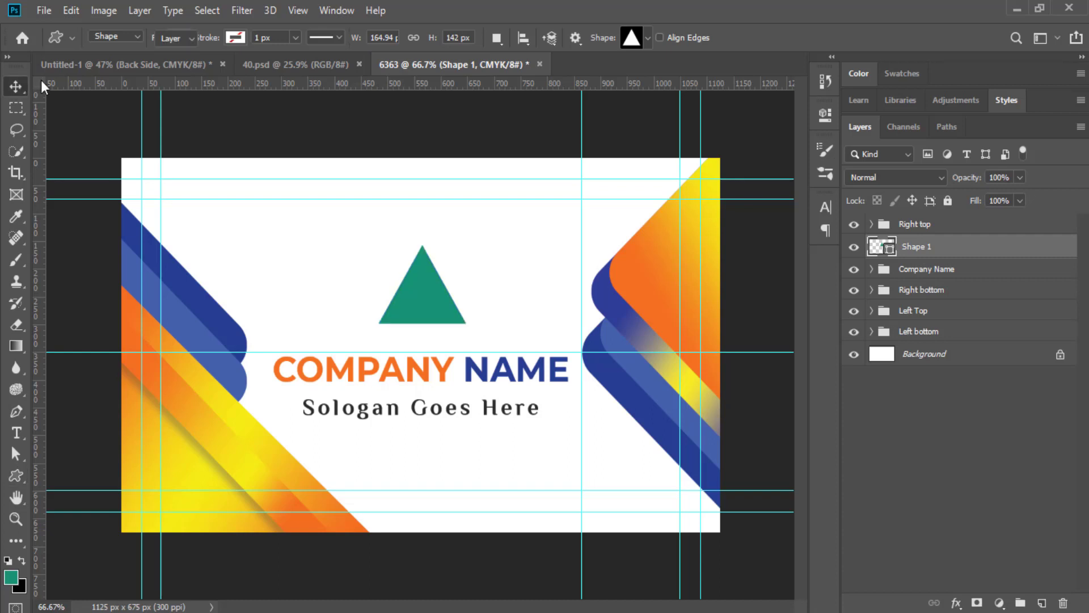
key("ctrl+t")
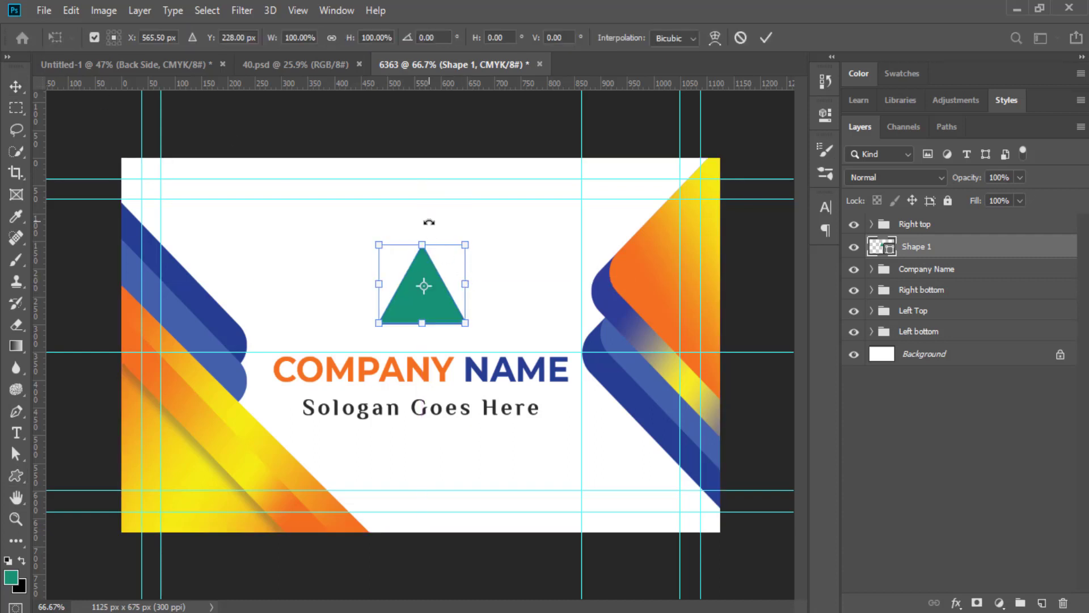
left_click_drag(429, 222, 503, 295)
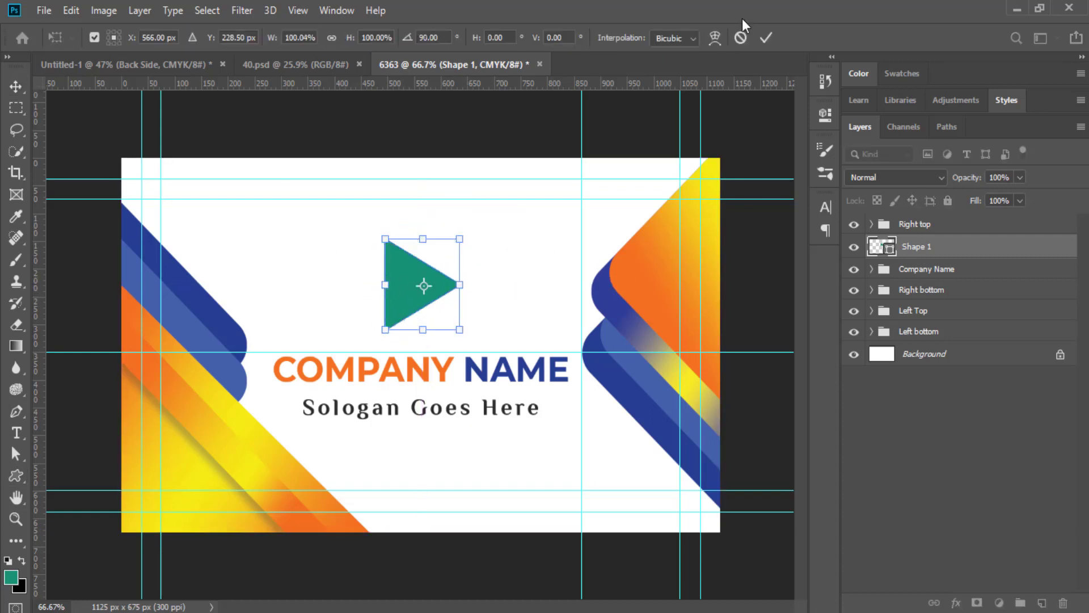
left_click(739, 38)
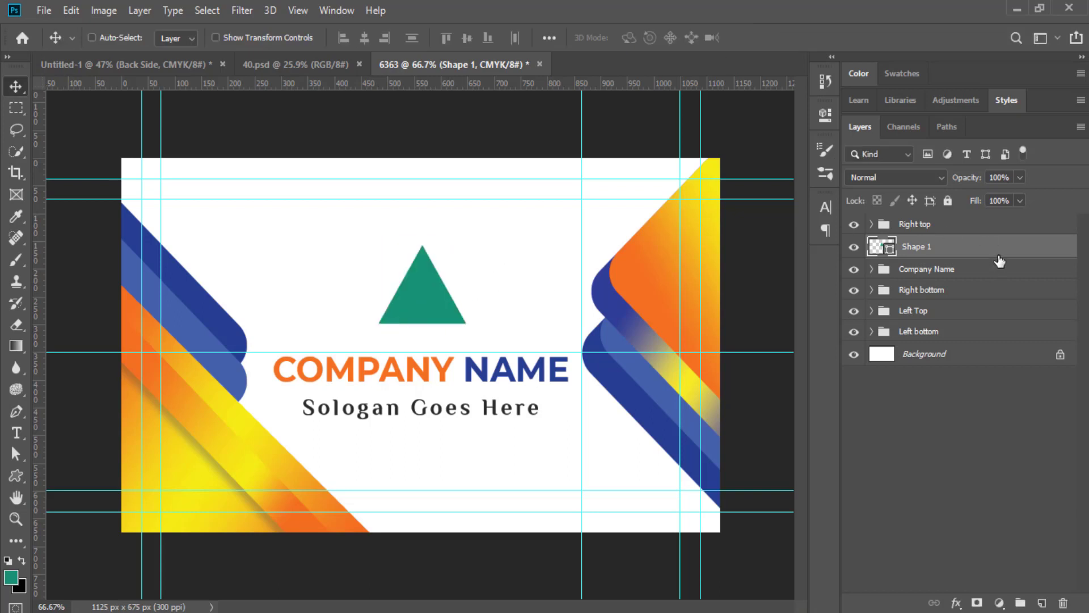
left_click_drag(1000, 254, 1062, 602)
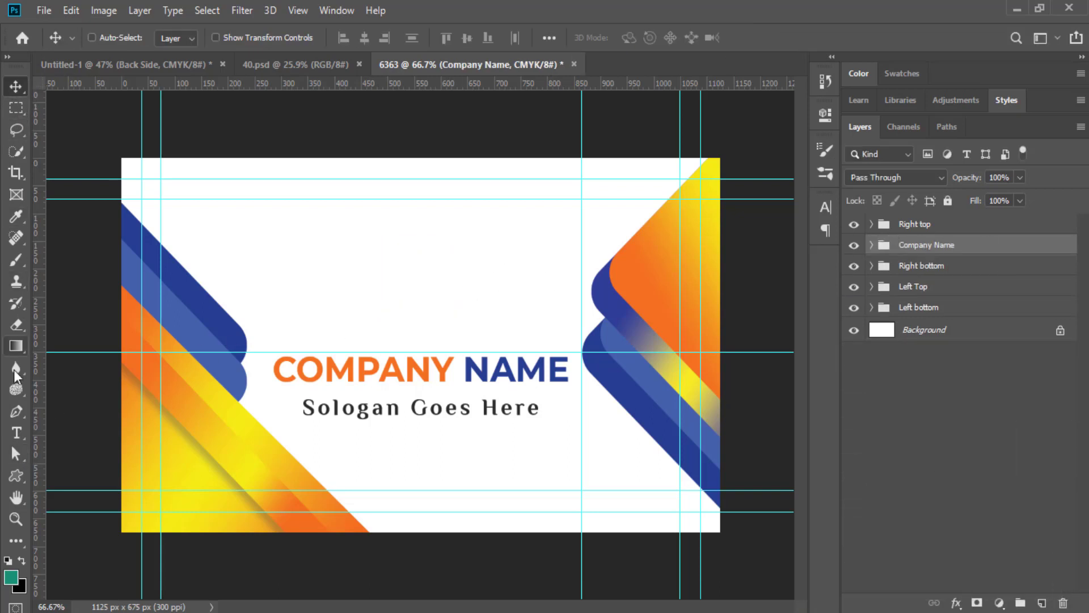
left_click(19, 475)
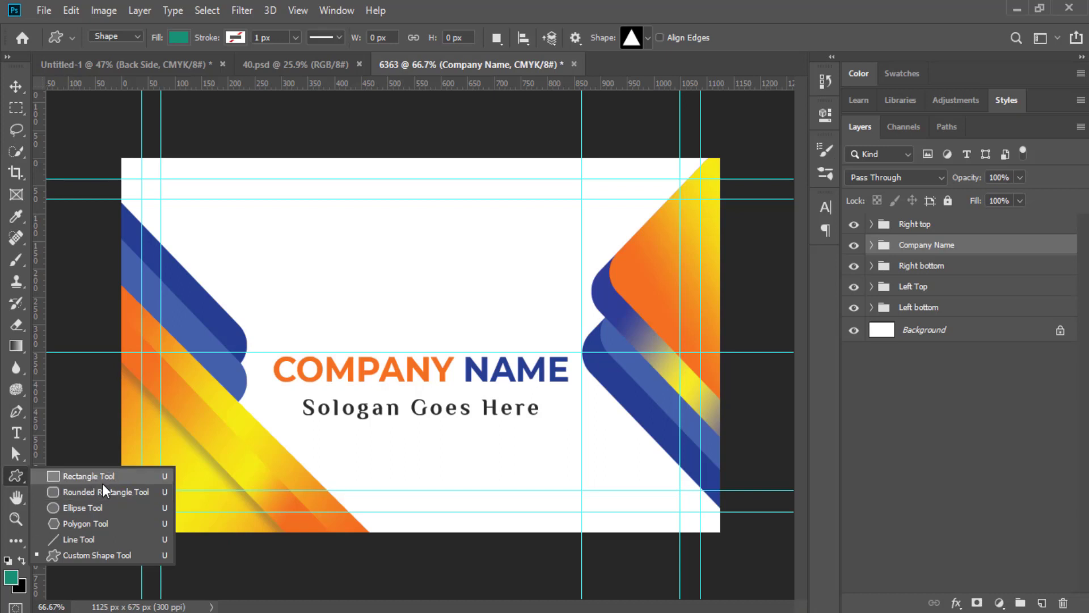
Step: Draw a three-sided polygon triangle above the company name
left_click(92, 523)
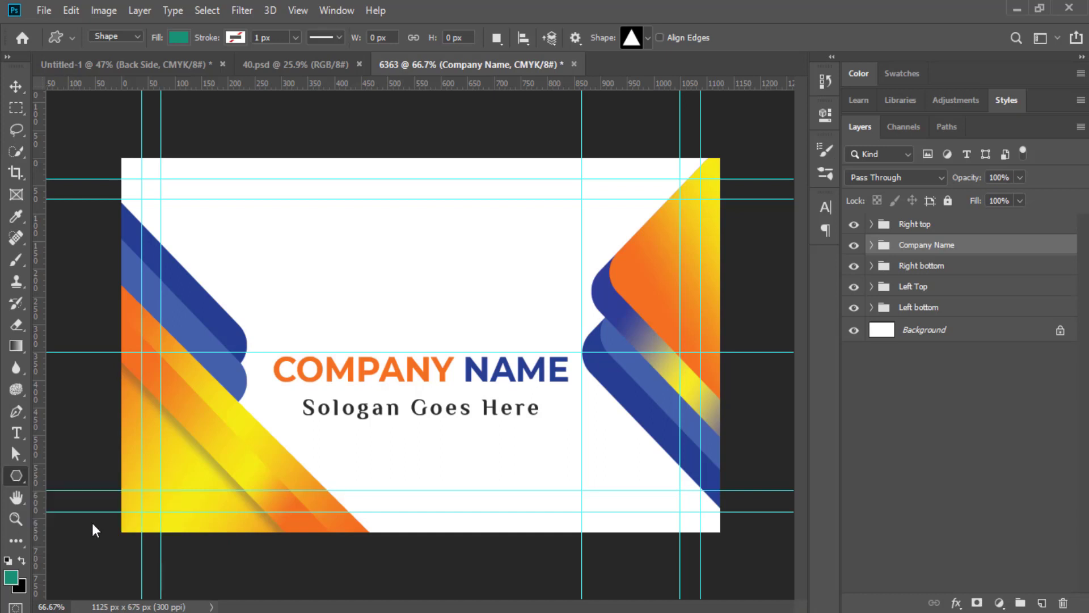
mouse_move(345, 245)
left_mouse_down()
mouse_move(384, 282)
mouse_move(427, 260)
mouse_move(392, 256)
mouse_move(394, 270)
left_mouse_up()
key("v")
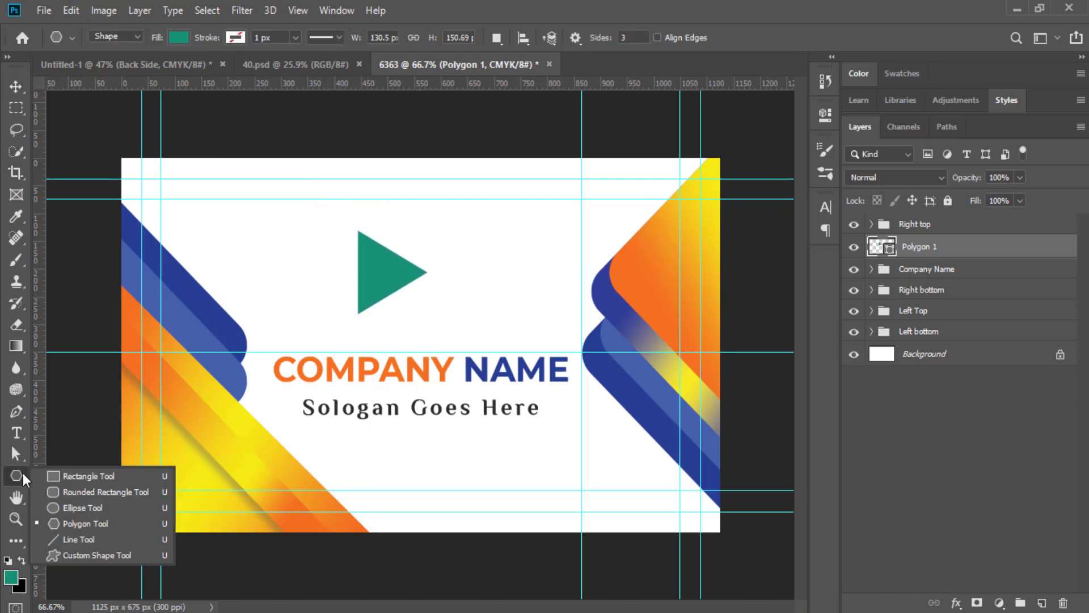
Step: Draw a teal circle beside the triangle's tip and select both logo layers
left_click_drag(22, 472, 66, 507)
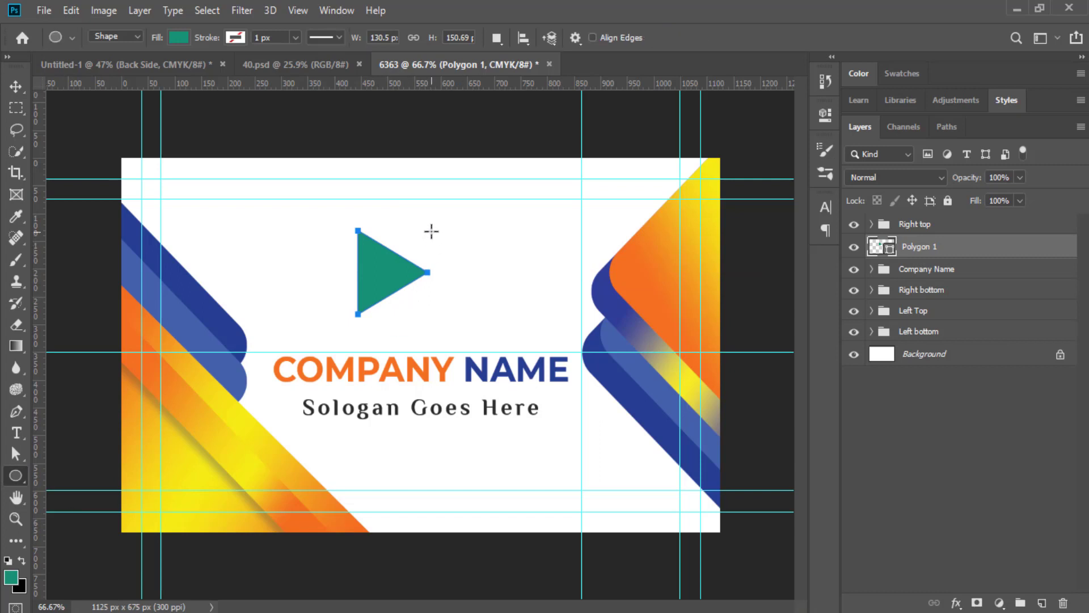
left_click_drag(431, 231, 486, 315)
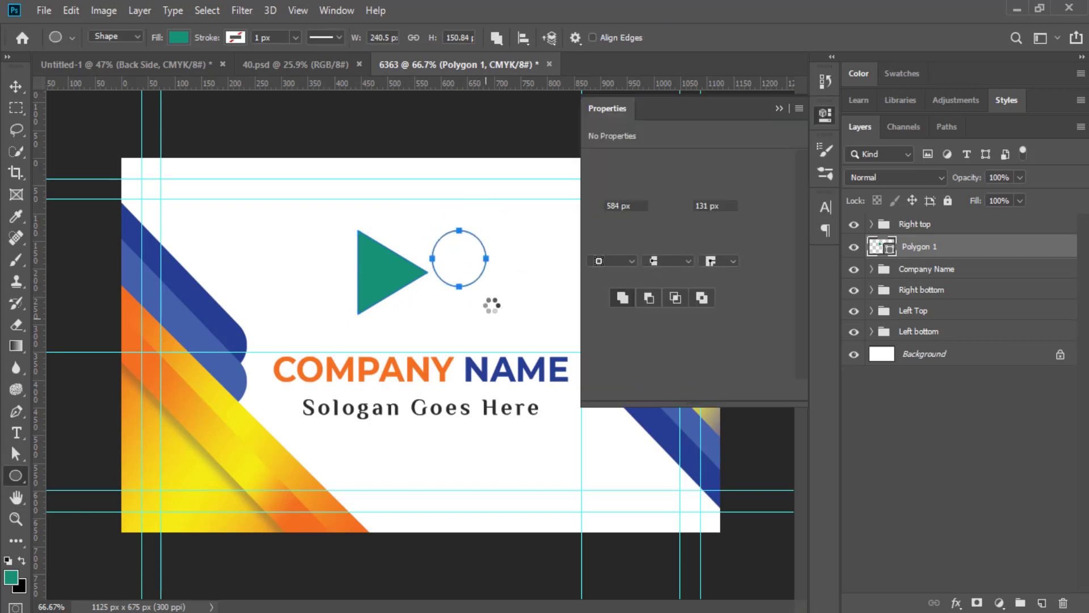
left_click(779, 108)
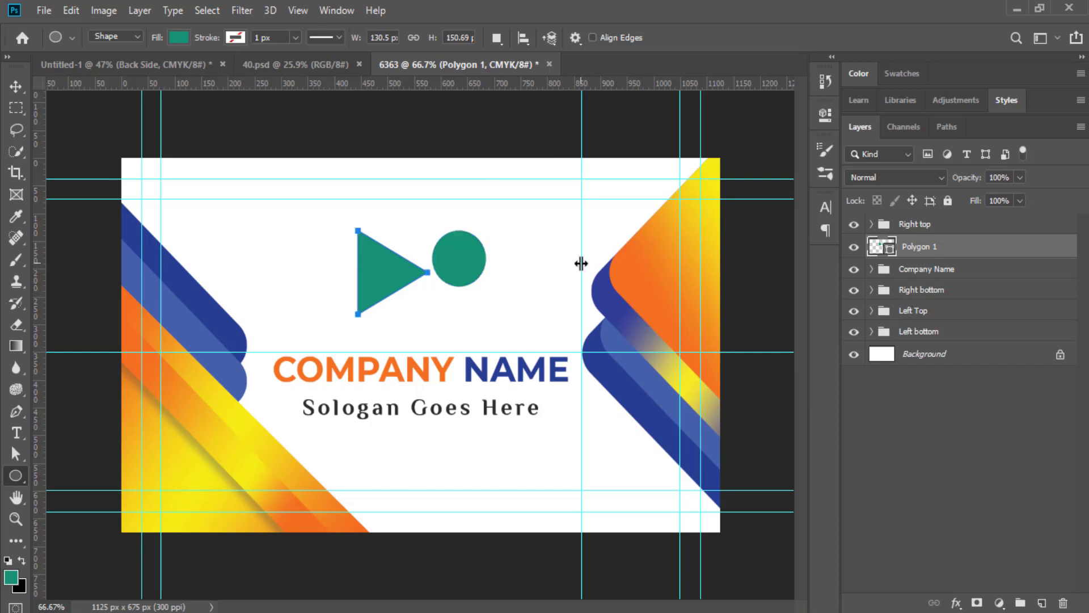
key("Delete")
left_click(1042, 602)
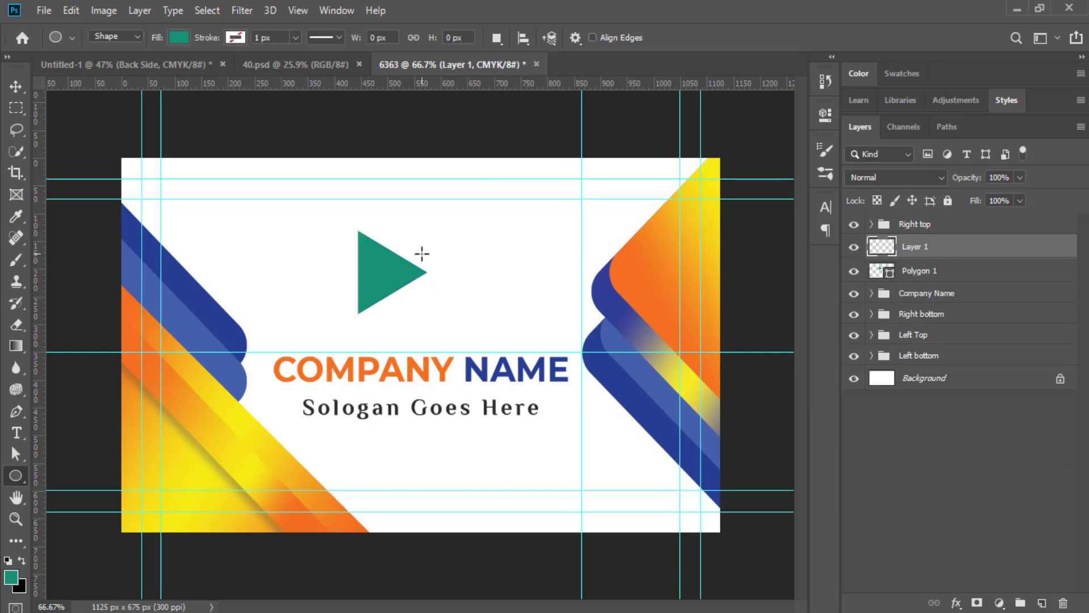
left_click_drag(423, 247, 509, 306)
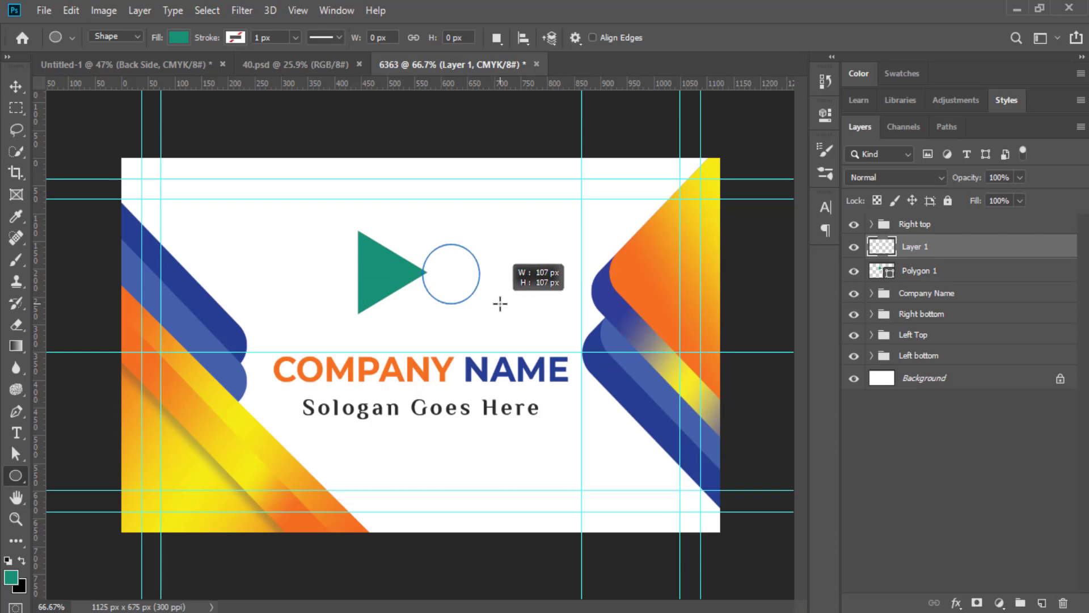
key("v")
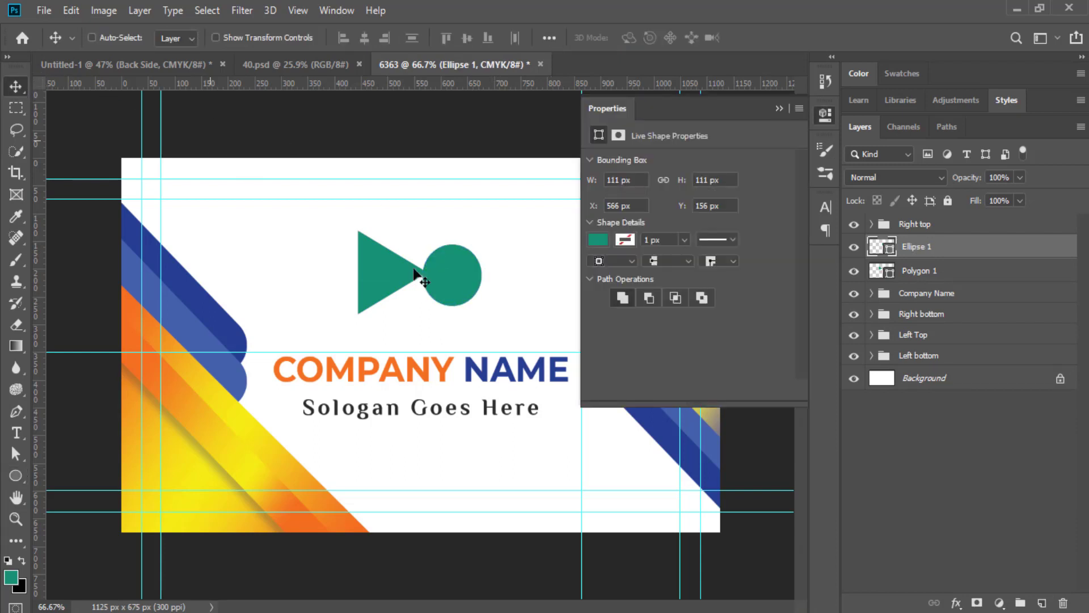
left_click_drag(461, 287, 439, 285)
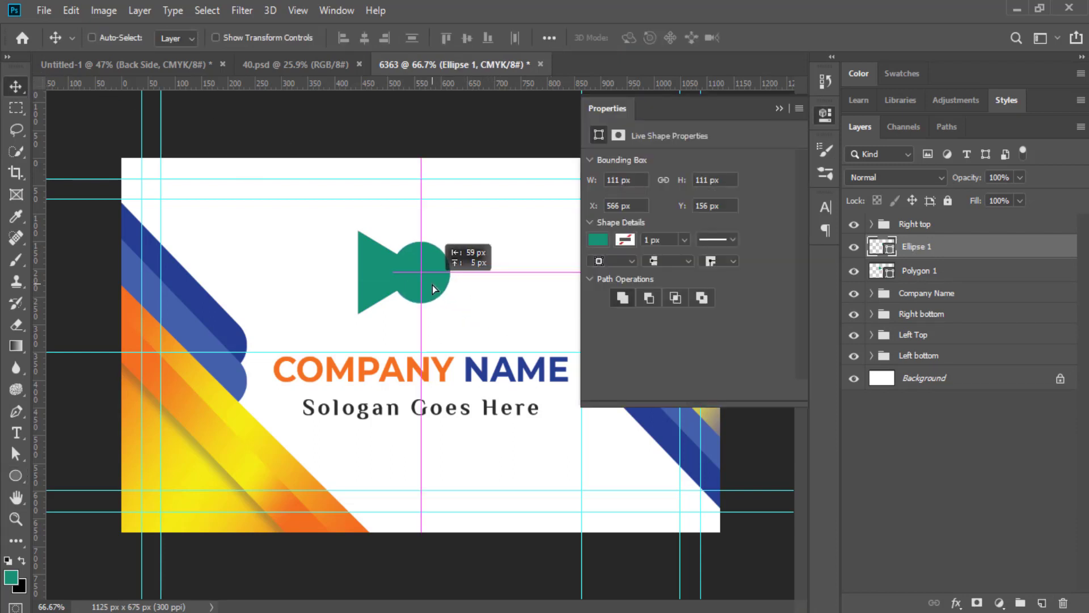
left_click(776, 111)
left_click(914, 271, "shift")
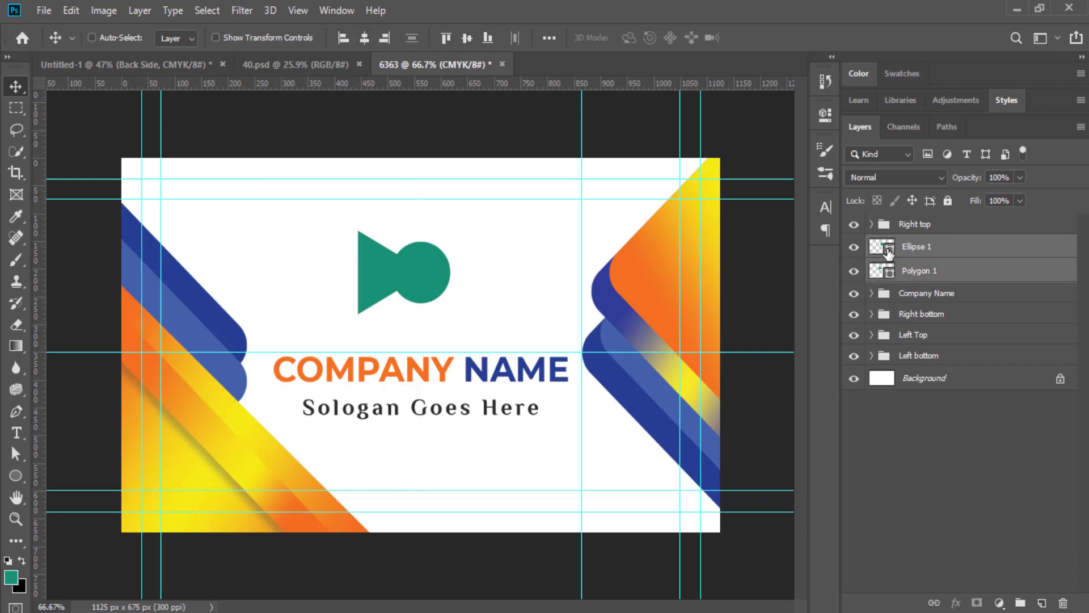
Step: Fill the circle with sampled orange and add an orange-to-yellow gradient overlay
double_click(889, 249)
left_click(625, 264)
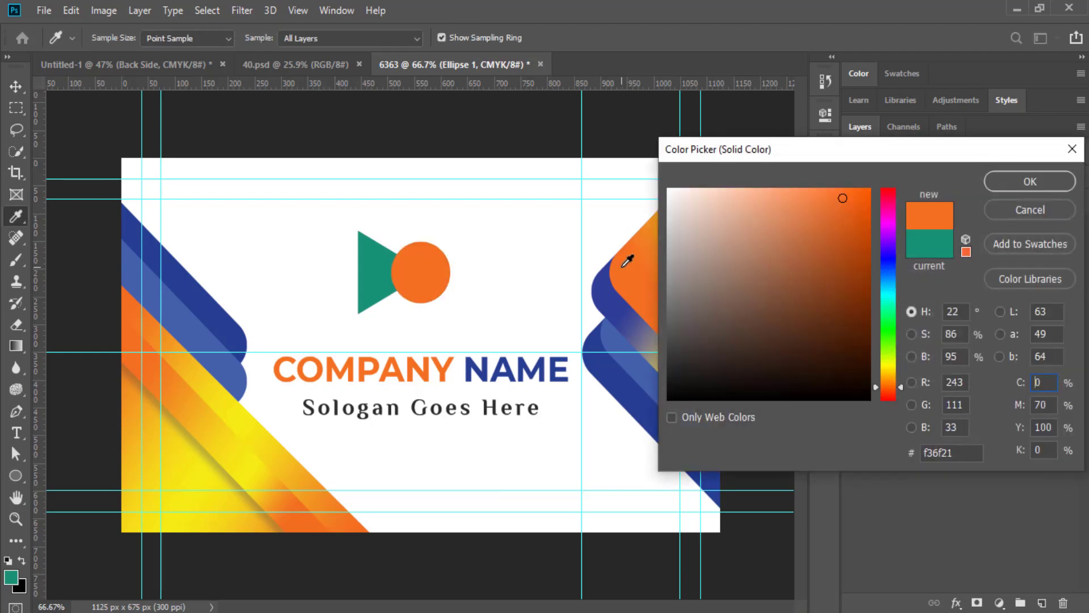
left_click(1015, 180)
right_click(936, 247)
left_click(744, 22)
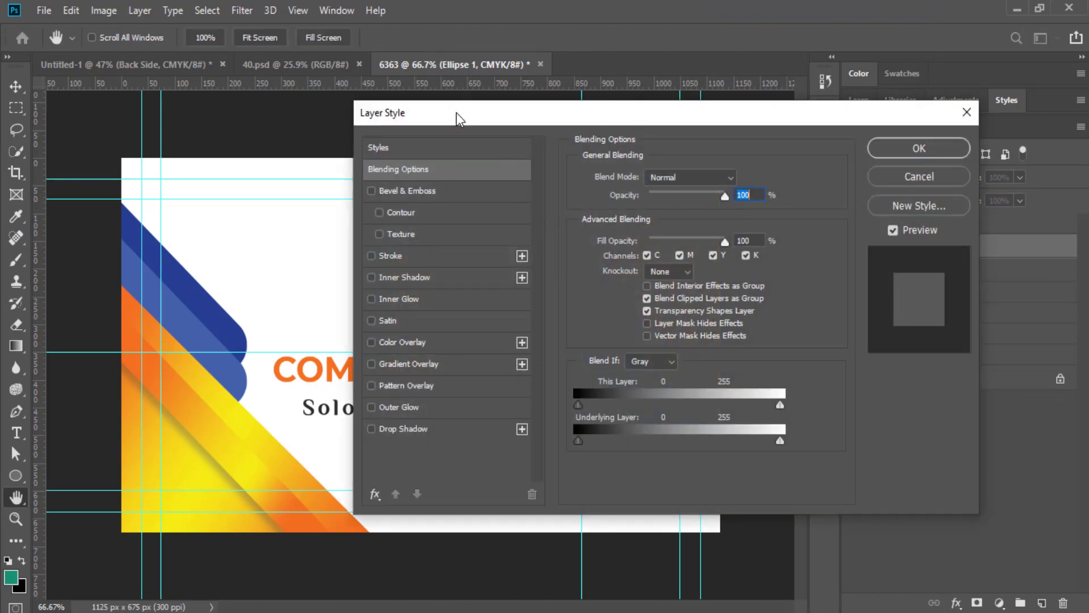
left_click_drag(456, 112, 699, 146)
left_click(661, 399)
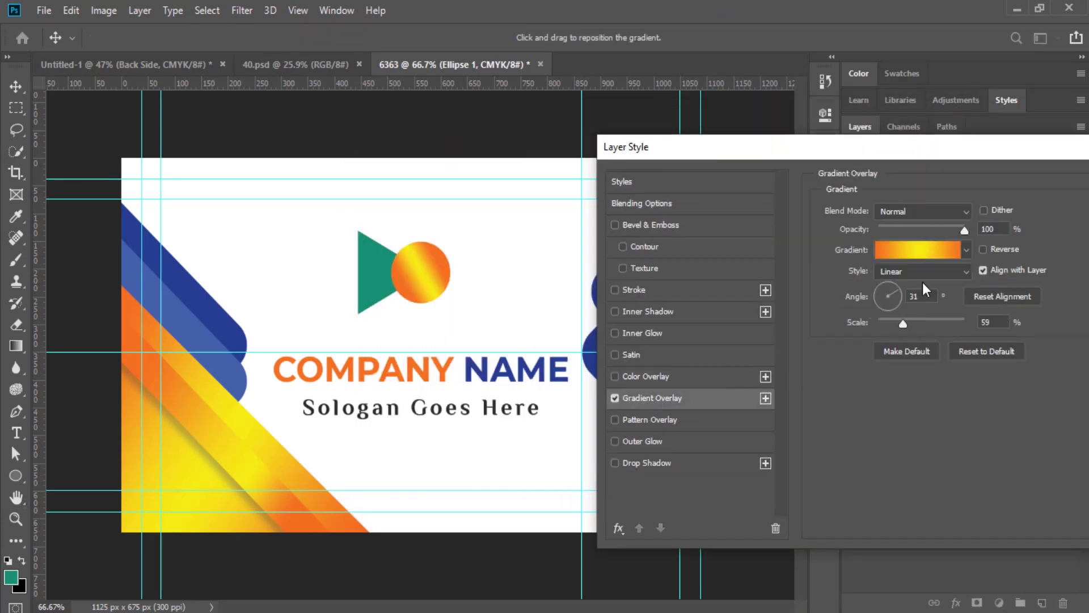
type("90")
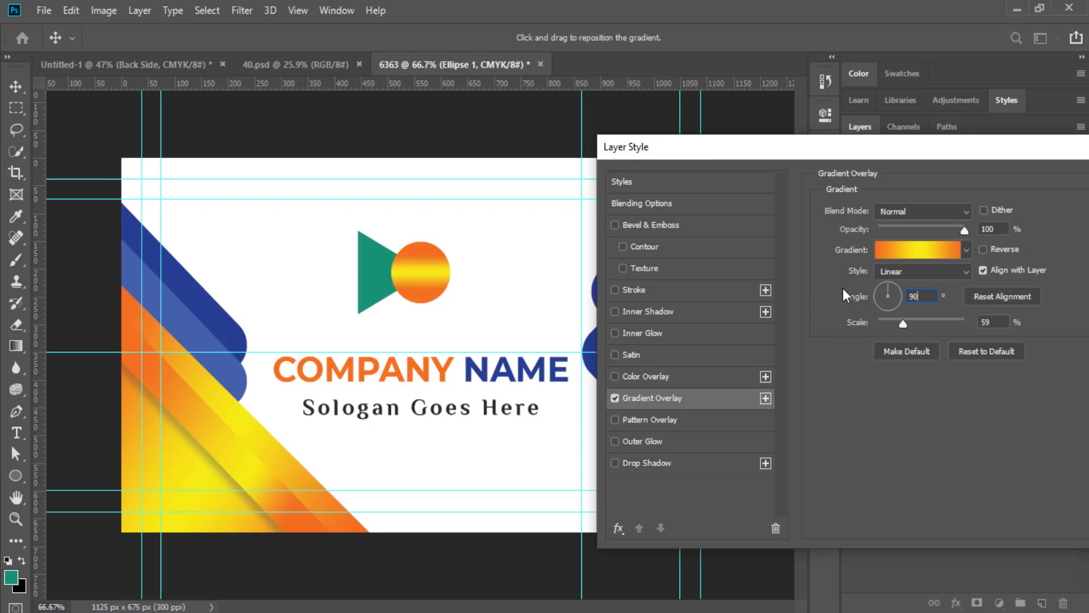
type("0")
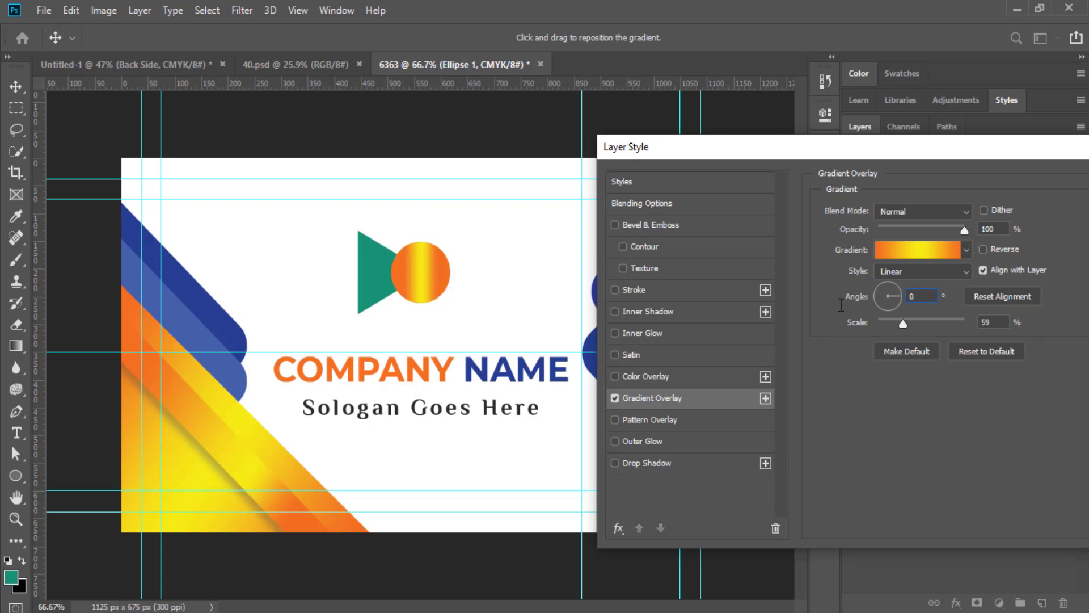
left_click_drag(904, 323, 935, 324)
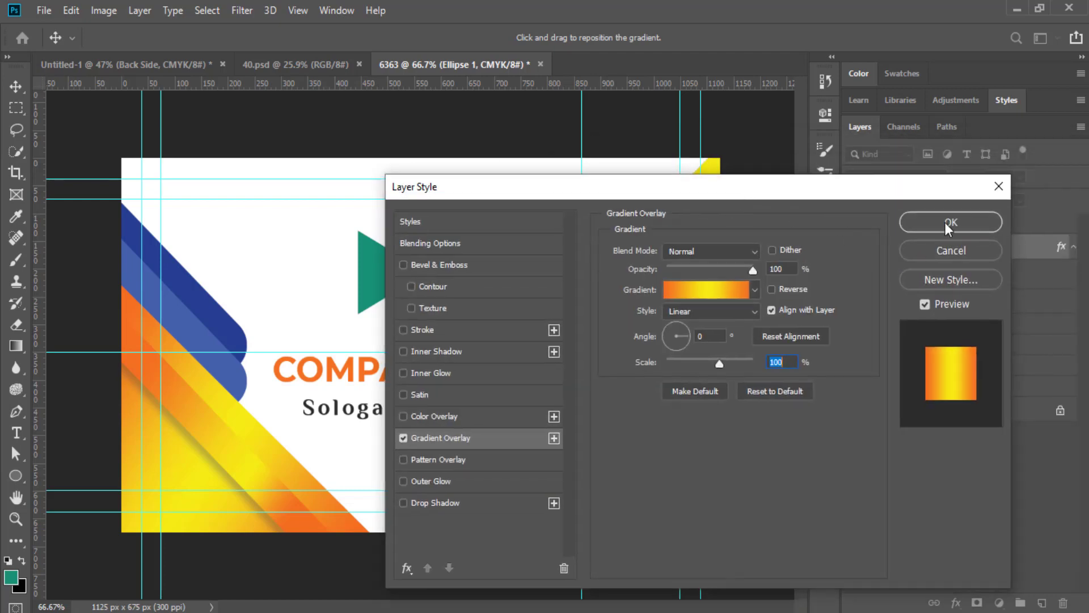
left_click(948, 223)
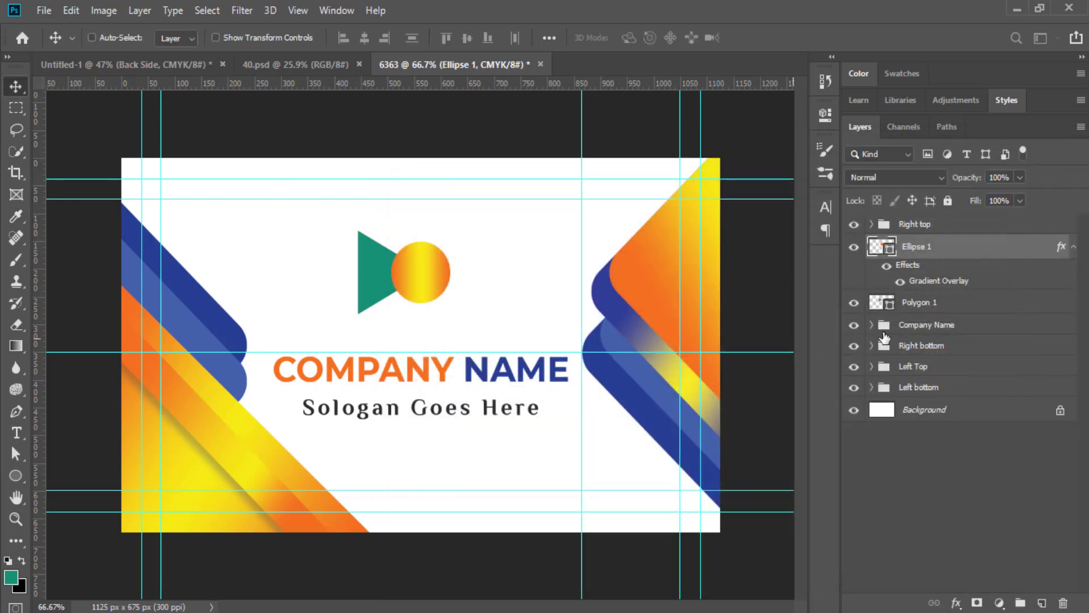
left_click(1073, 247)
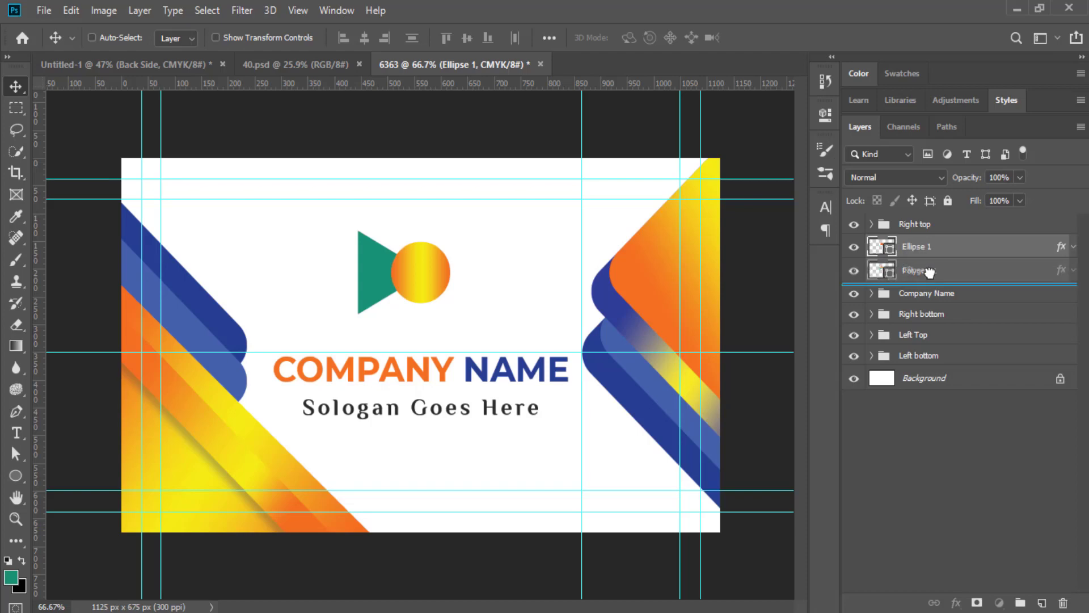
Step: Move the circle layer below the triangle and review its gradient overlay settings
left_click_drag(932, 253, 928, 275)
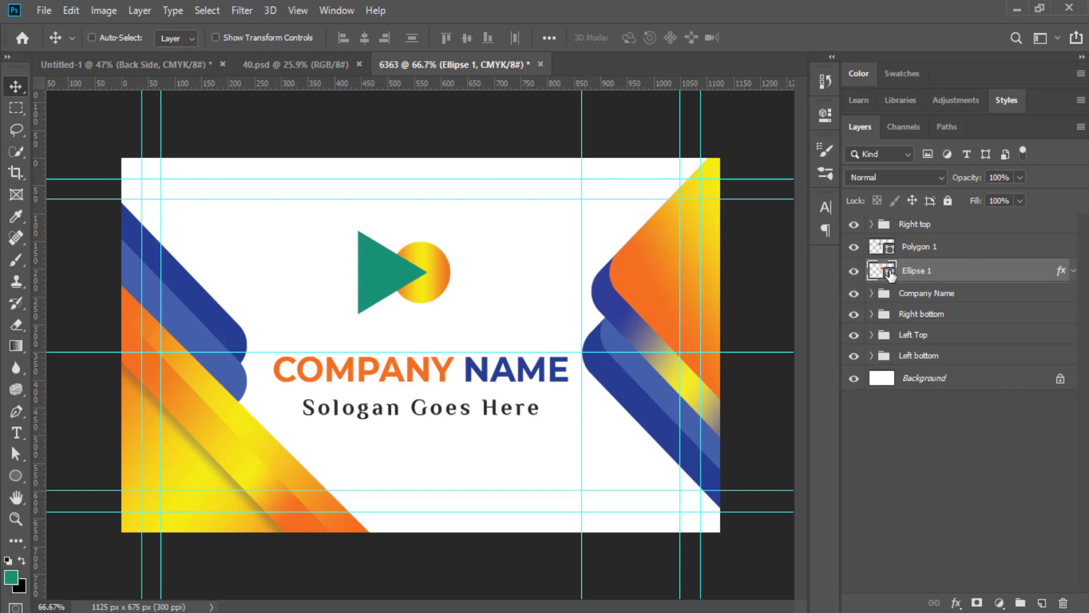
right_click(937, 271)
left_click(737, 19)
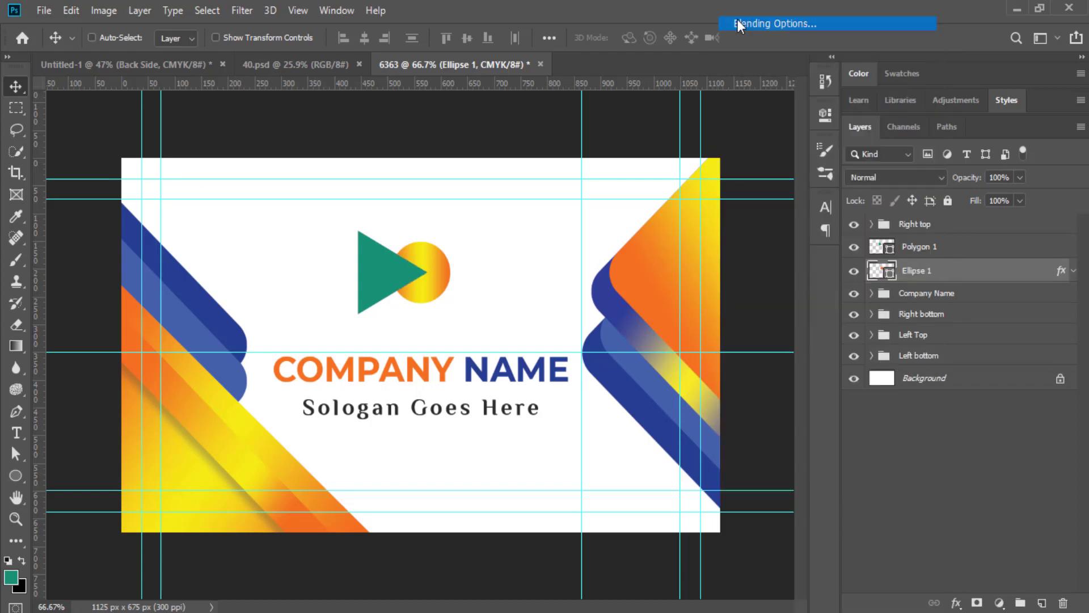
left_click_drag(535, 187, 720, 146)
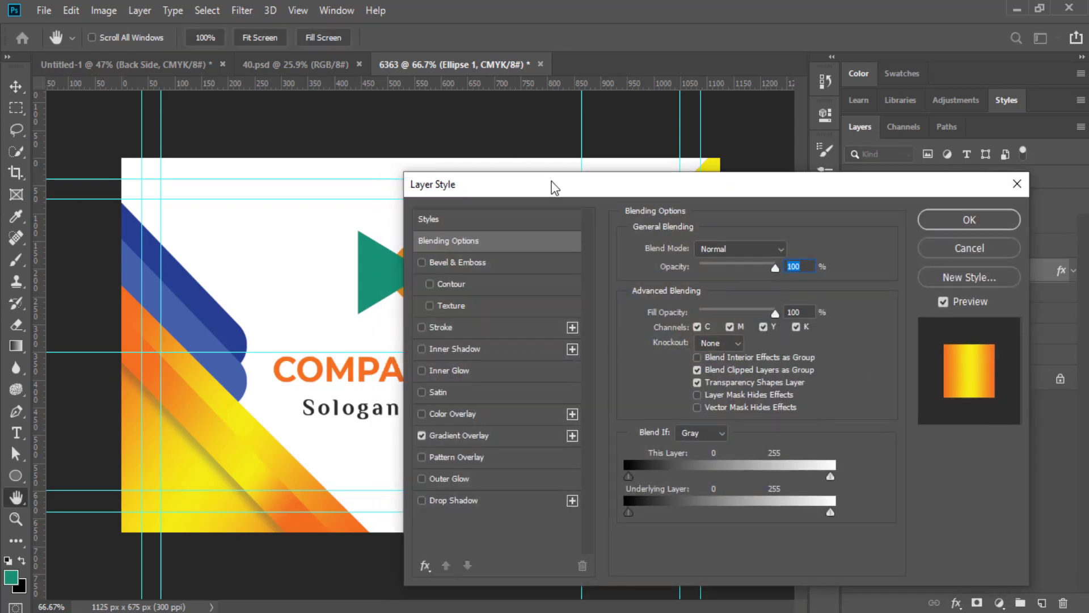
left_click(652, 393)
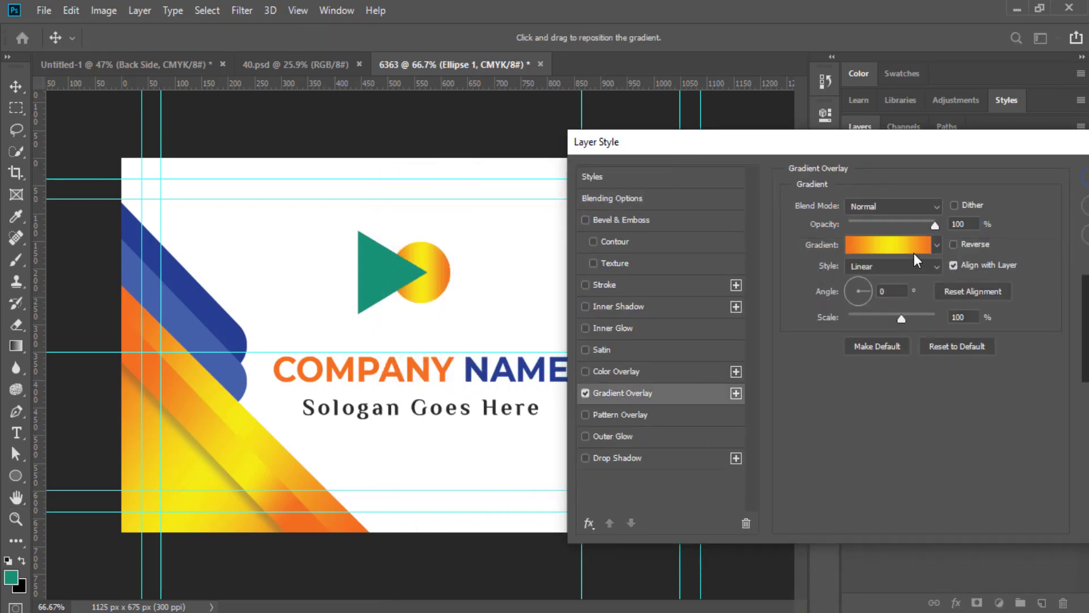
left_click_drag(912, 146, 562, 204)
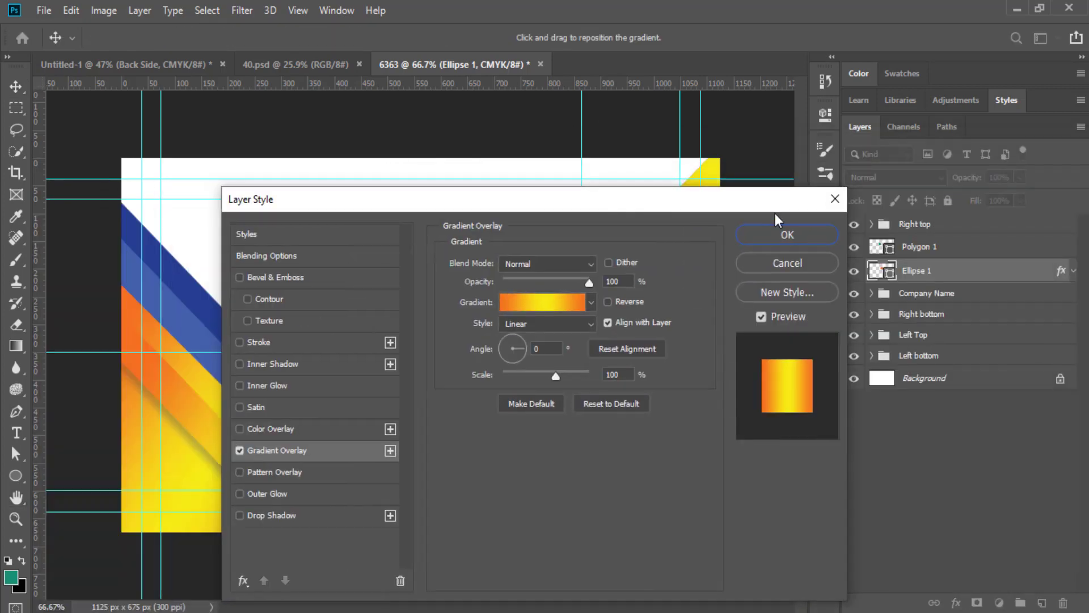
left_click(834, 198)
left_click(922, 247)
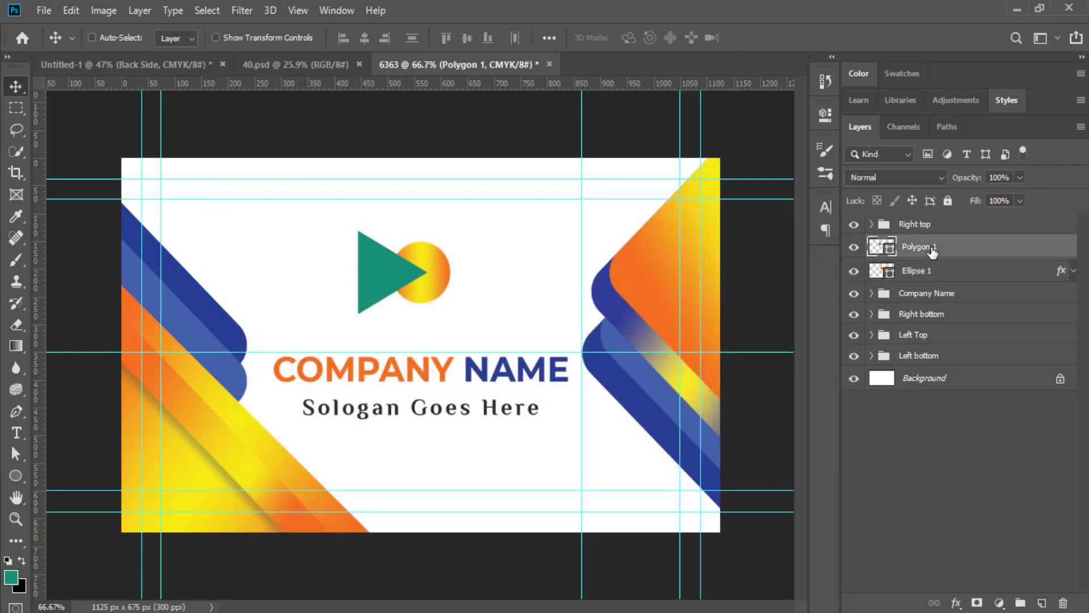
Step: Give the triangle a Blue, Yellow, Blue gradient overlay, yellow stop at 54%, scale ~116%
right_click(965, 250)
left_click(802, 21)
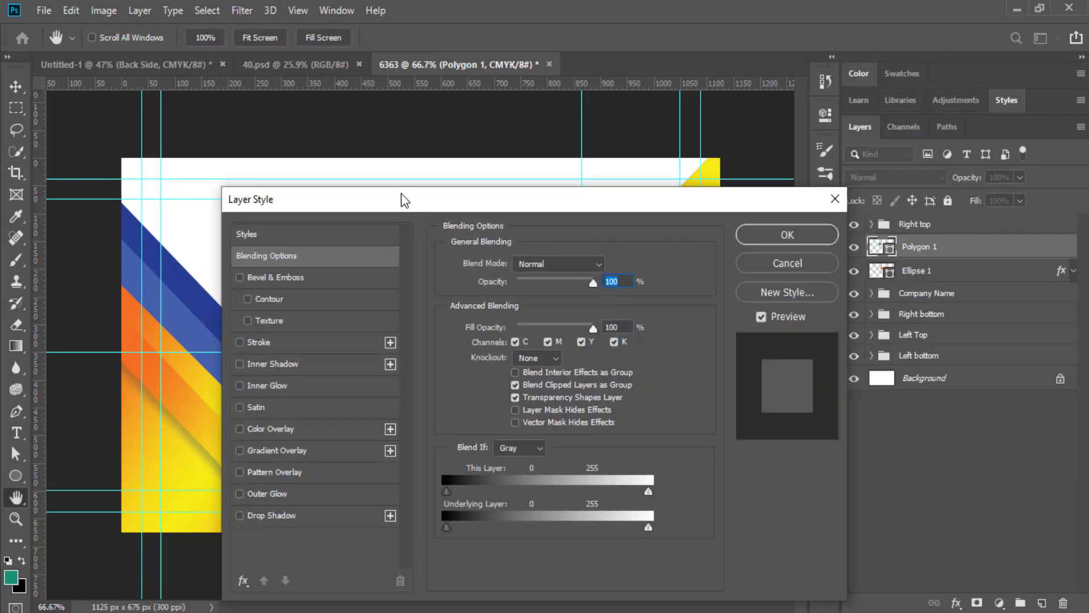
left_click_drag(401, 198, 666, 159)
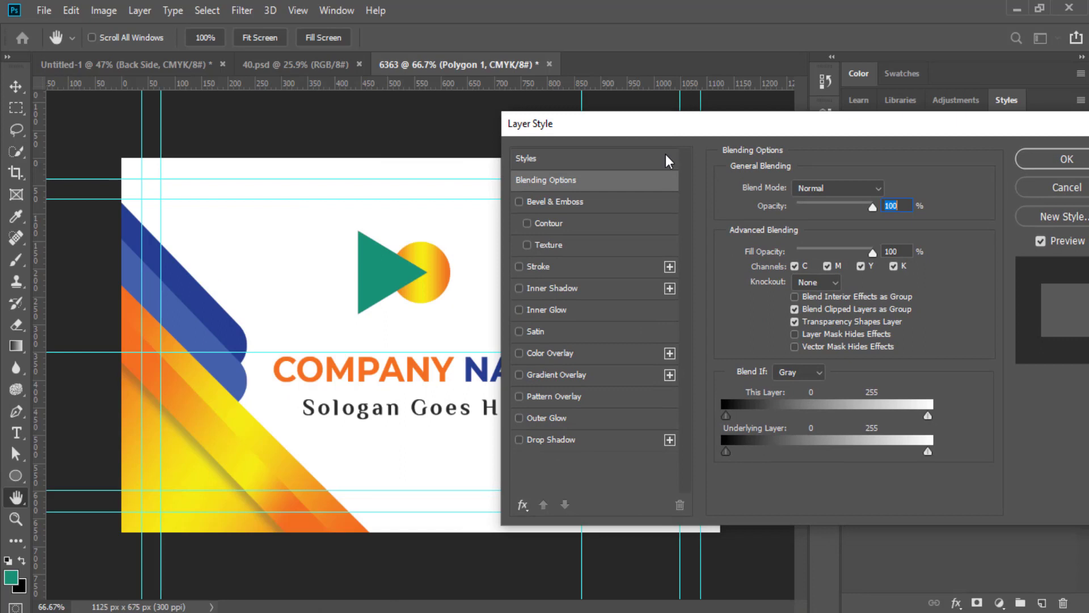
left_click(580, 375)
left_click(853, 222)
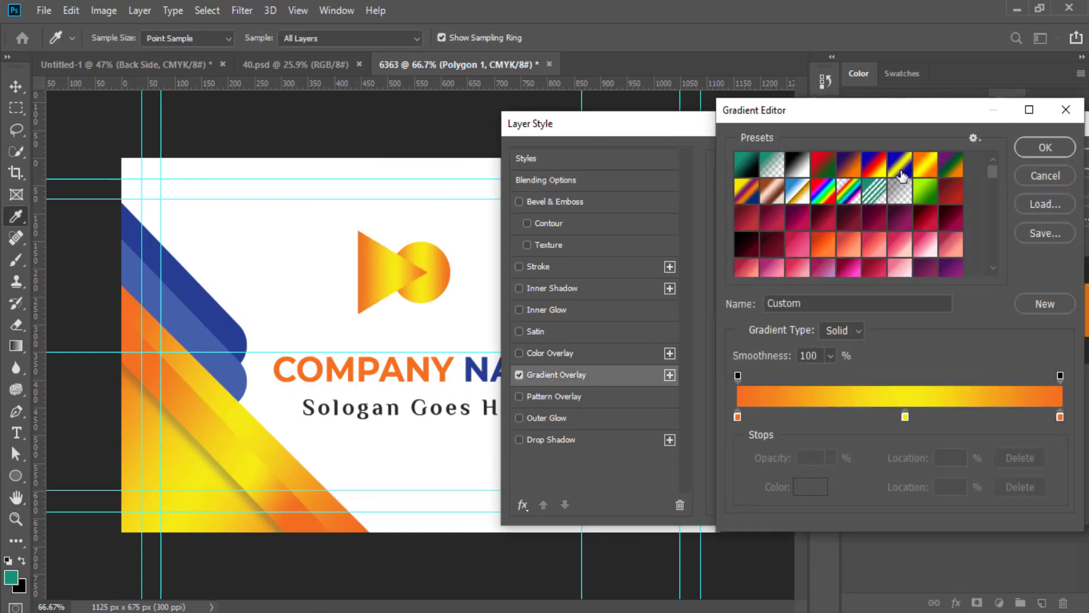
left_click(900, 169)
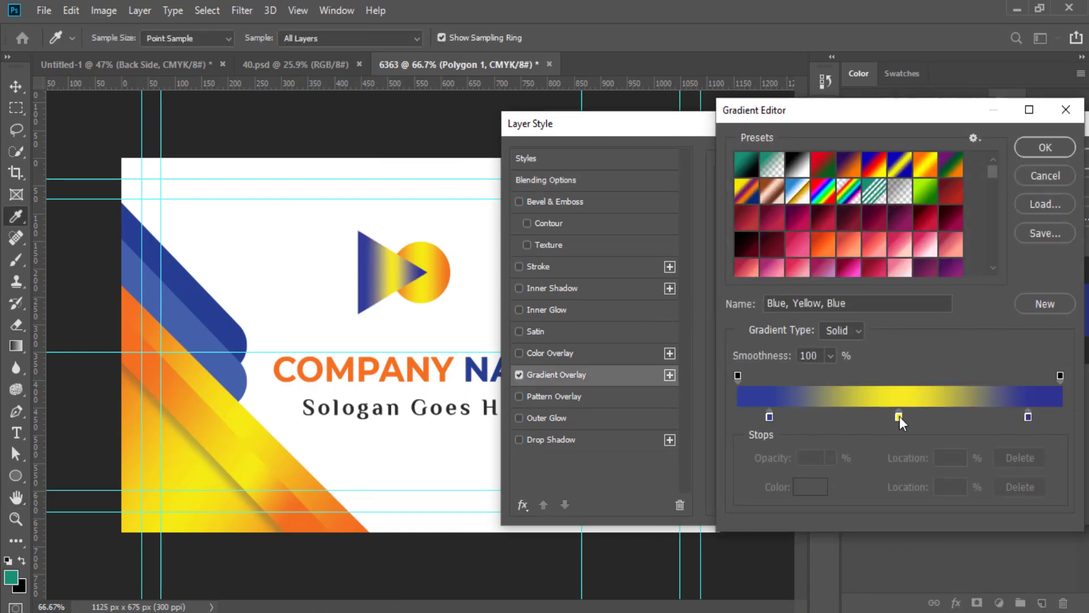
left_click_drag(900, 417, 914, 416)
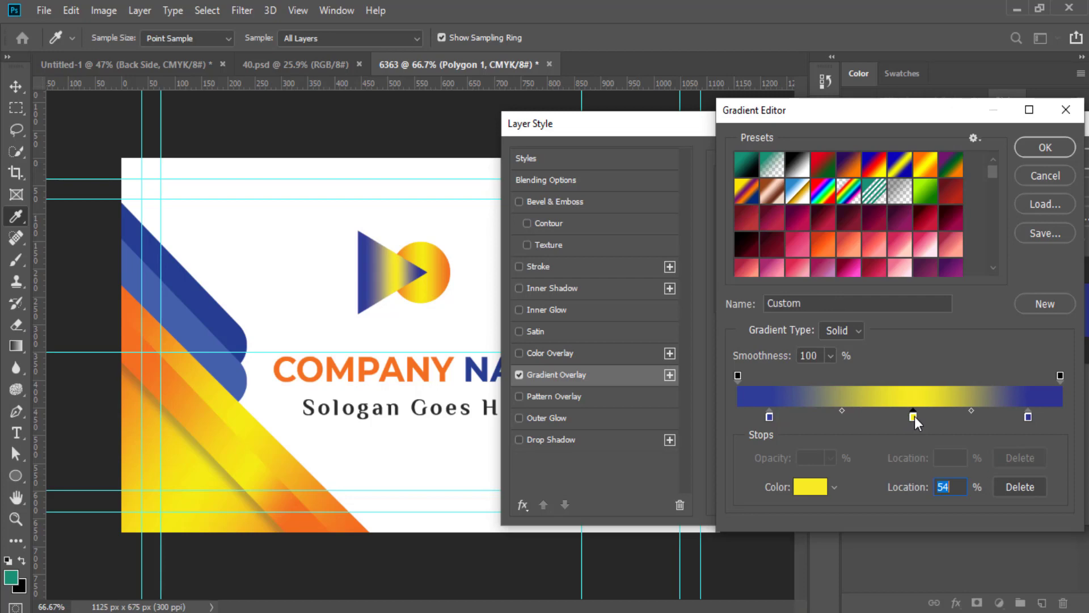
left_click(1023, 155)
mouse_move(840, 304)
left_mouse_down()
mouse_move(825, 303)
mouse_move(866, 303)
mouse_move(846, 303)
left_mouse_up()
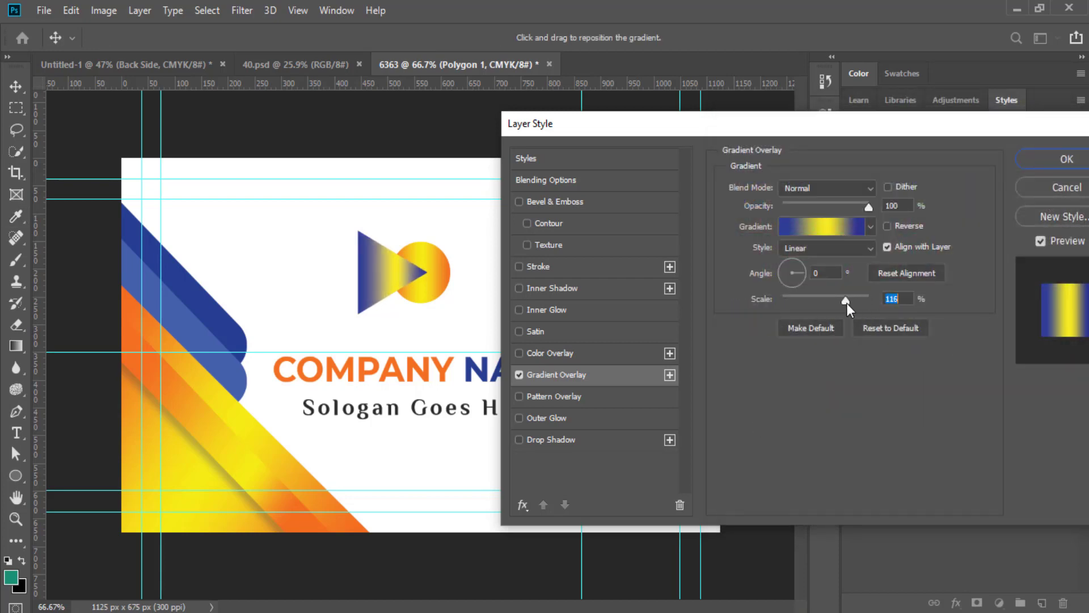
left_click(1025, 159)
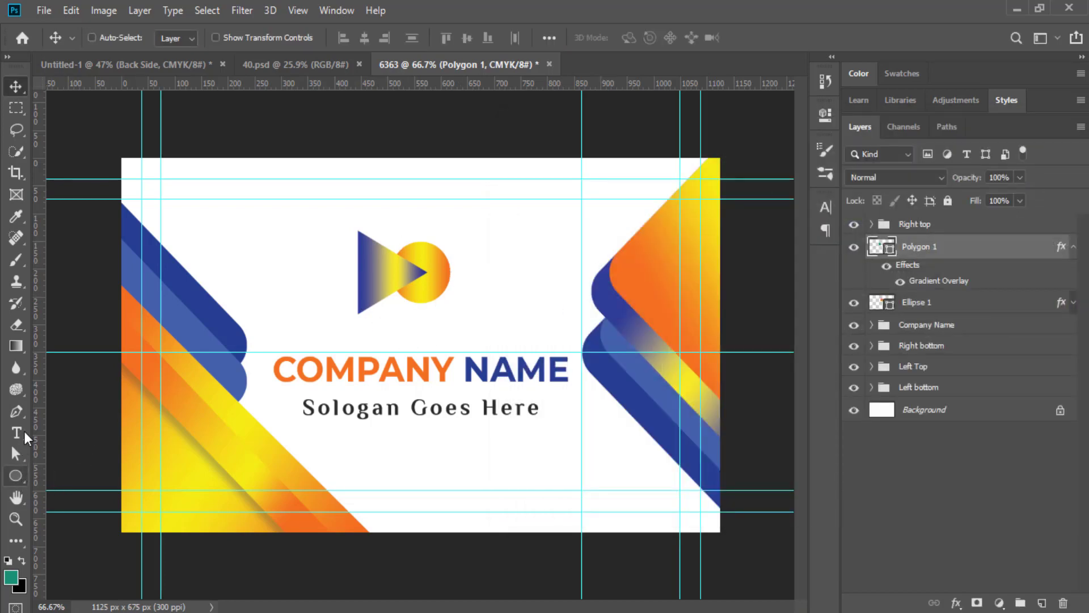
Step: Add a middle guide, zoom in, and pen-draw a curved leaf off the triangle's left edge
left_click(16, 414)
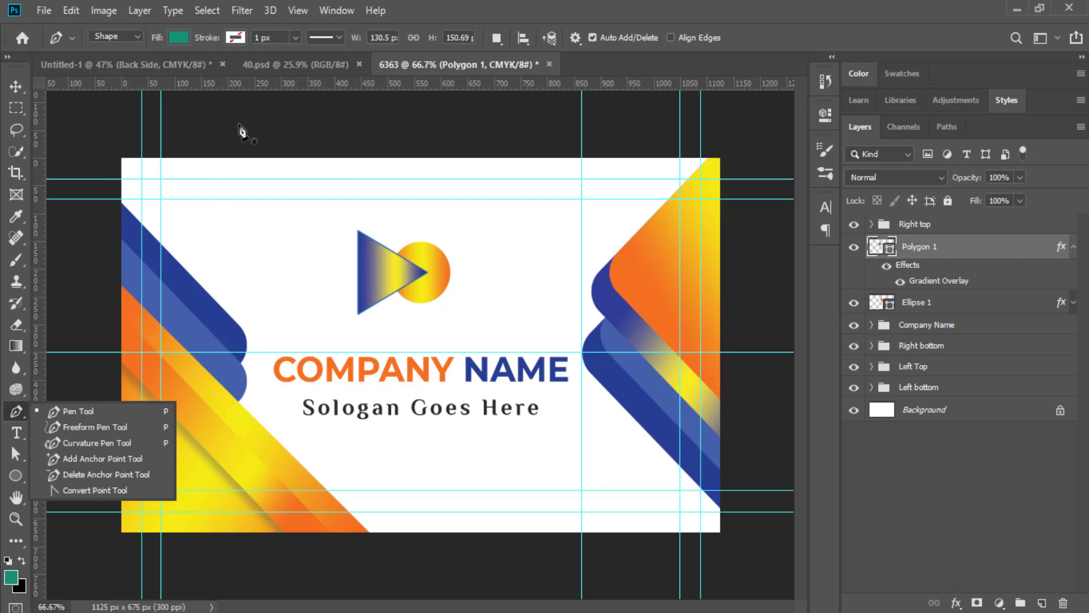
left_click_drag(531, 84, 528, 272)
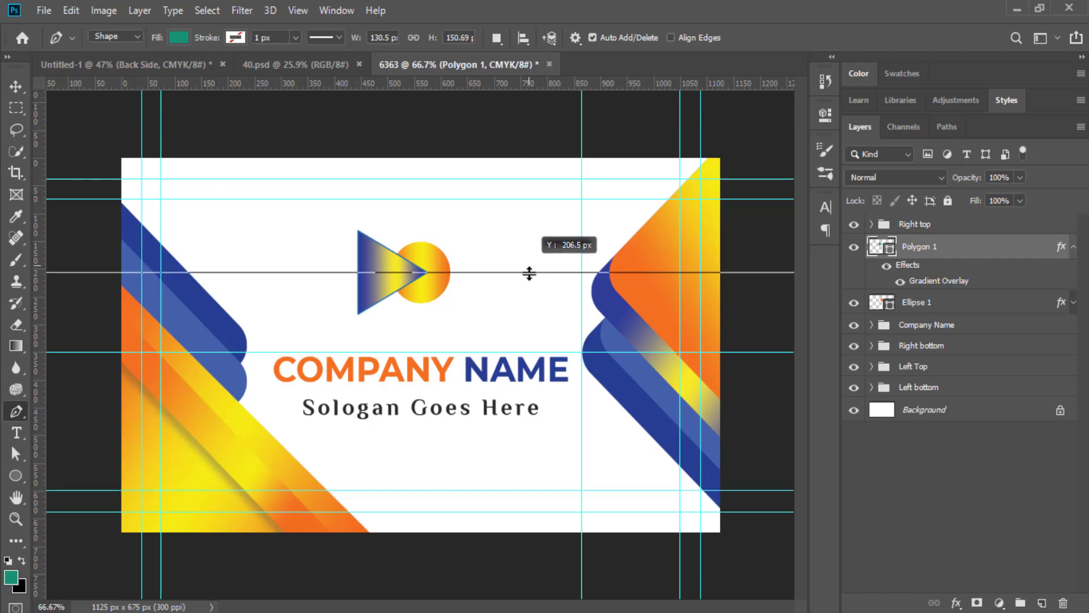
left_click(16, 525)
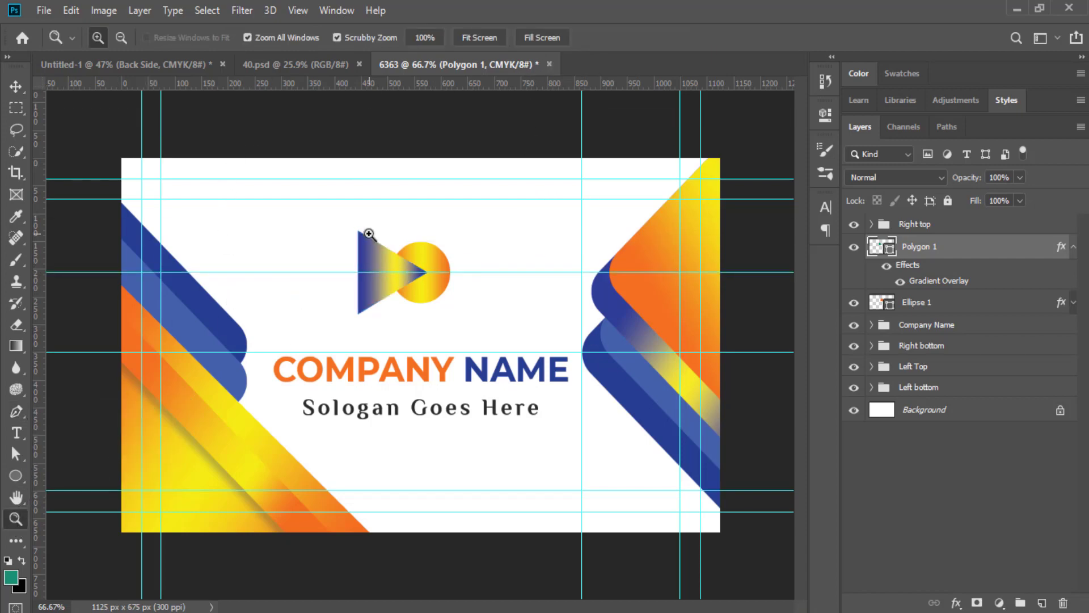
left_click_drag(341, 247, 382, 279)
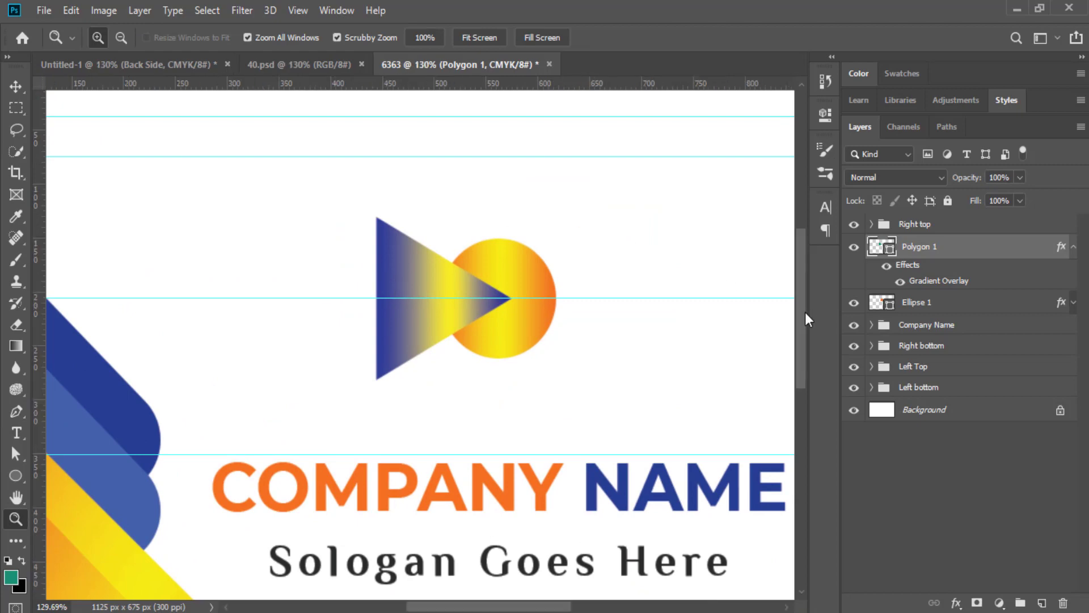
left_click_drag(805, 312, 805, 278)
left_click(16, 414)
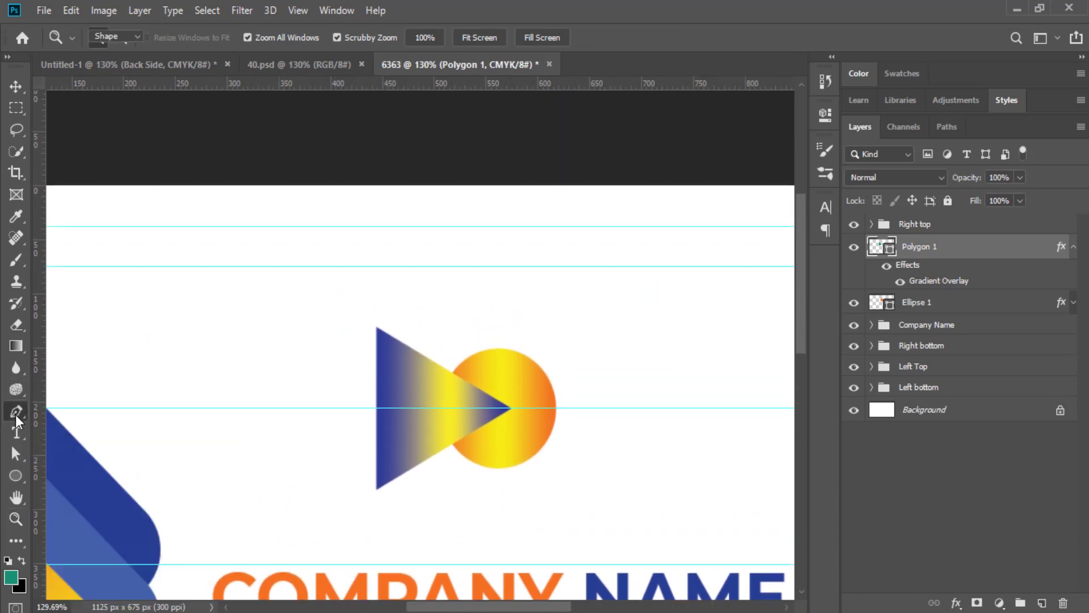
left_click(388, 407)
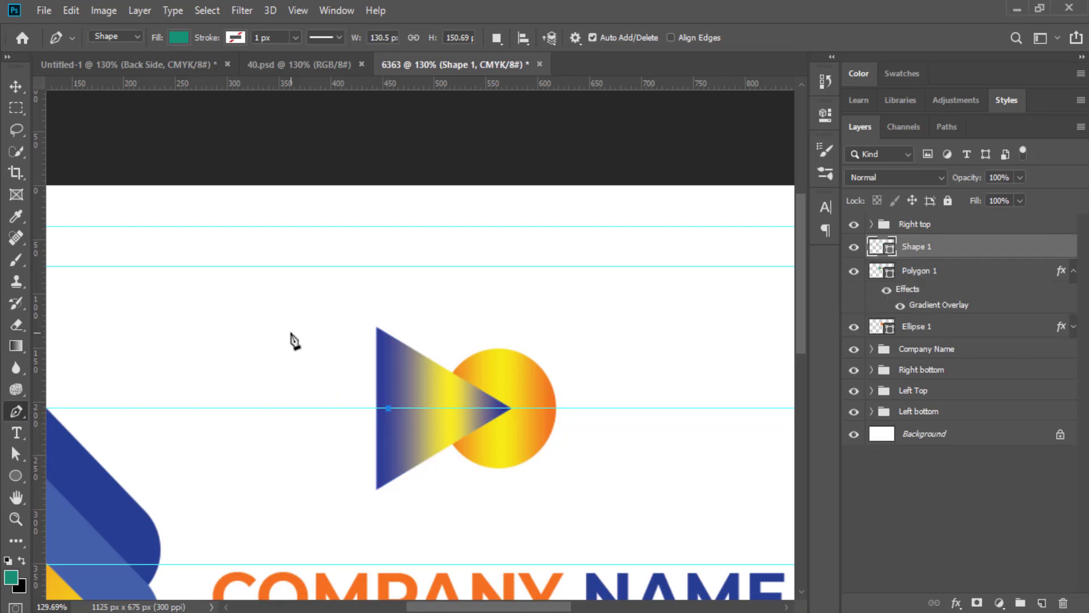
mouse_move(287, 326)
left_mouse_down()
mouse_move(311, 253)
mouse_move(300, 250)
left_mouse_up()
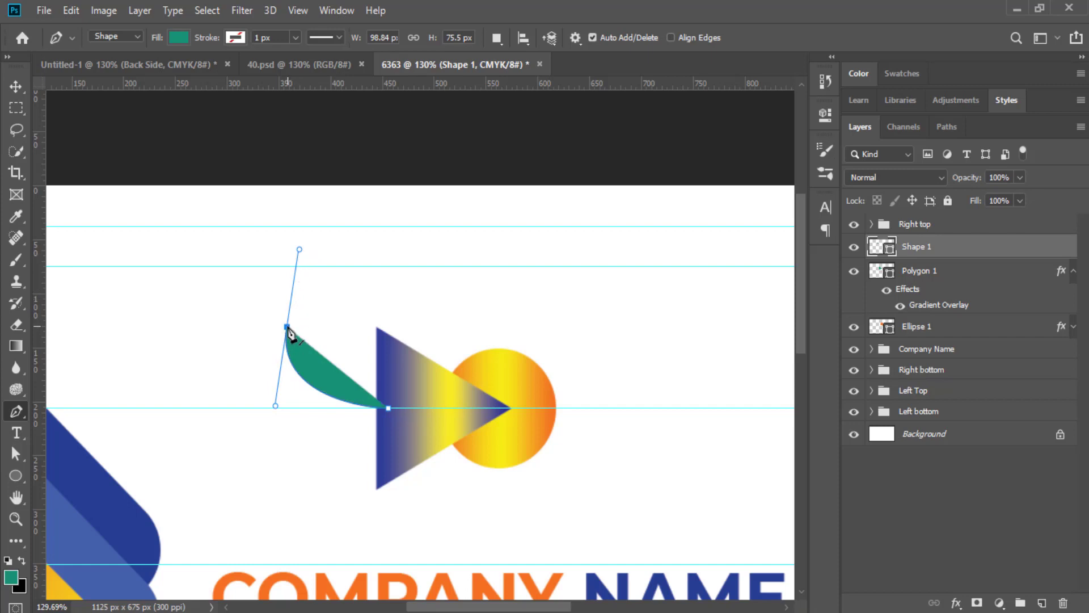
left_click(288, 328)
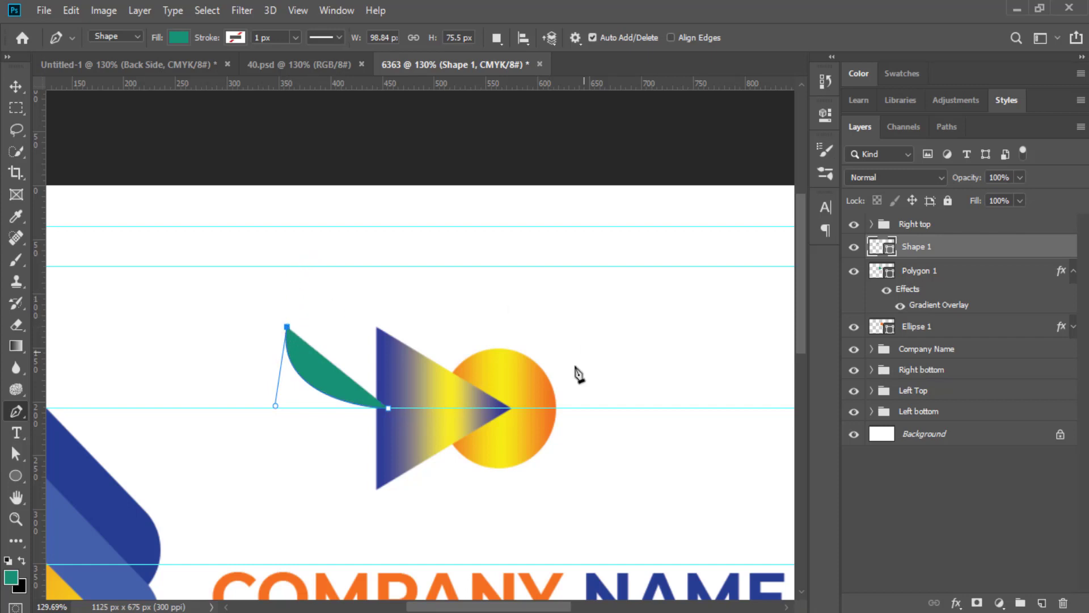
left_click(396, 390)
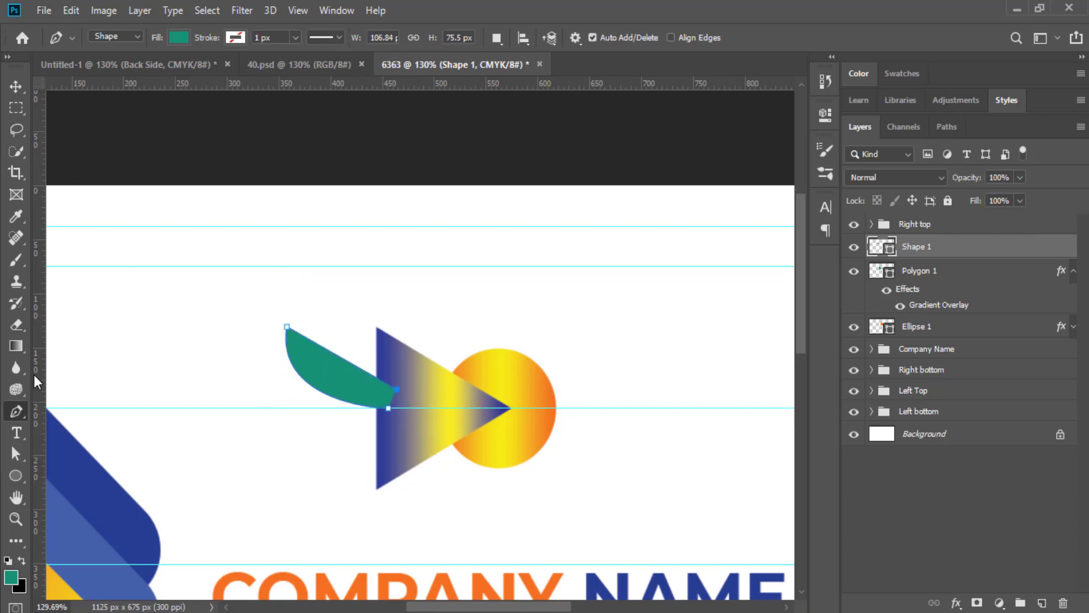
Step: Refine the leaf's anchor and curve handles, move Shape 1 below Polygon 1, and commit a transform
left_click(16, 454)
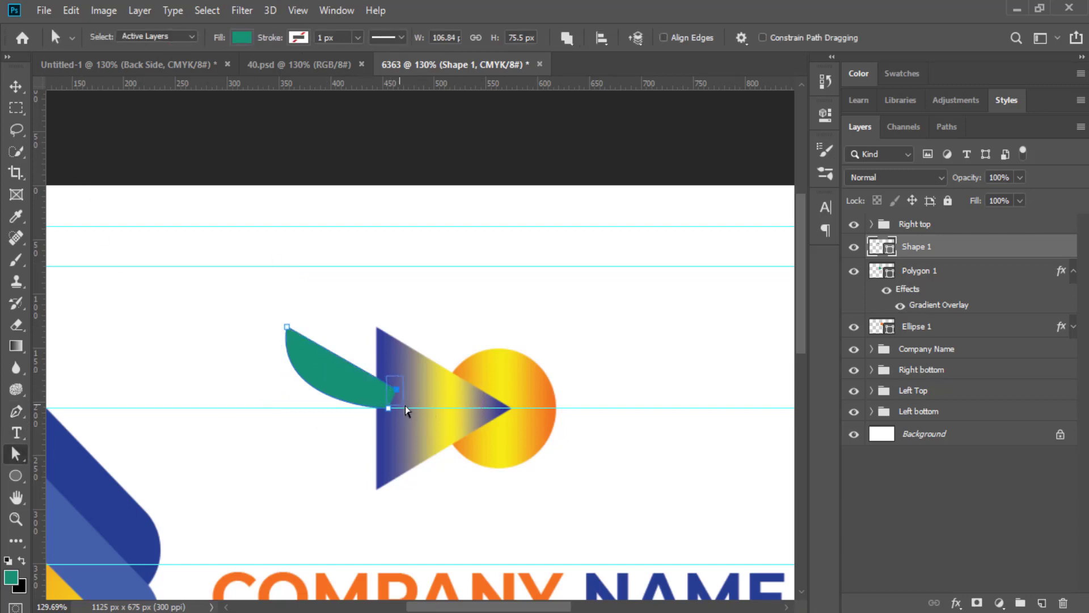
key("Up")
key("Up")
key("Up")
key("Up")
key("Up")
key("Up")
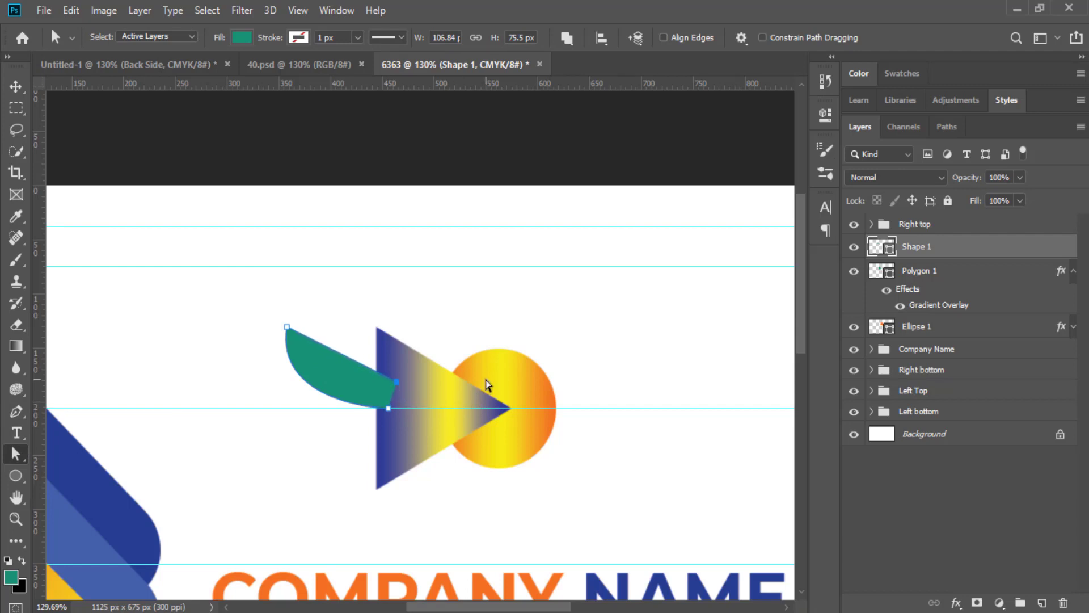
left_click_drag(936, 246, 935, 315)
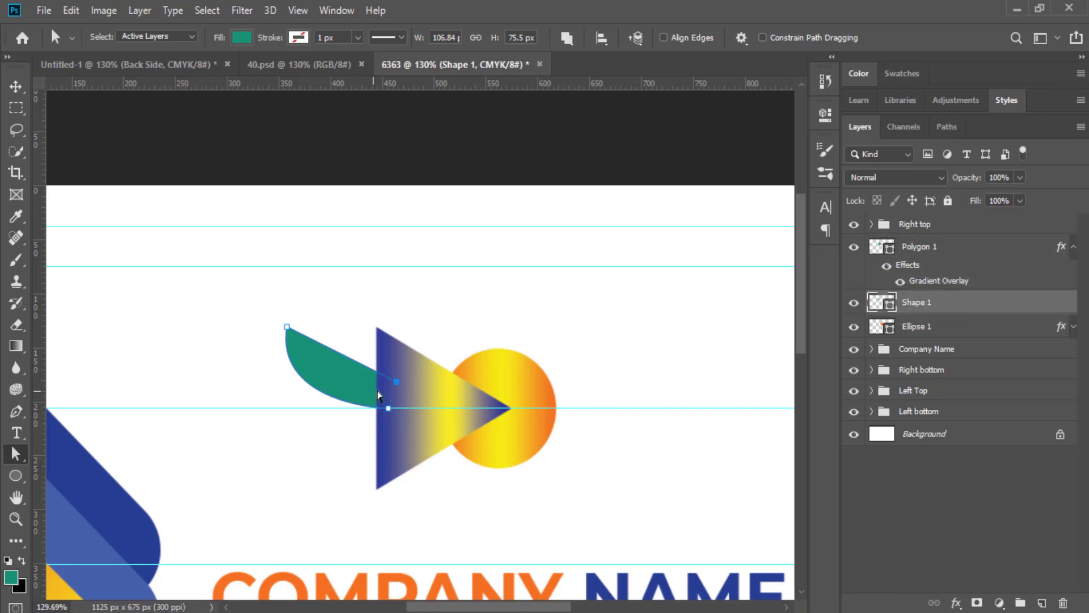
left_click(301, 377)
left_click_drag(276, 404, 284, 391)
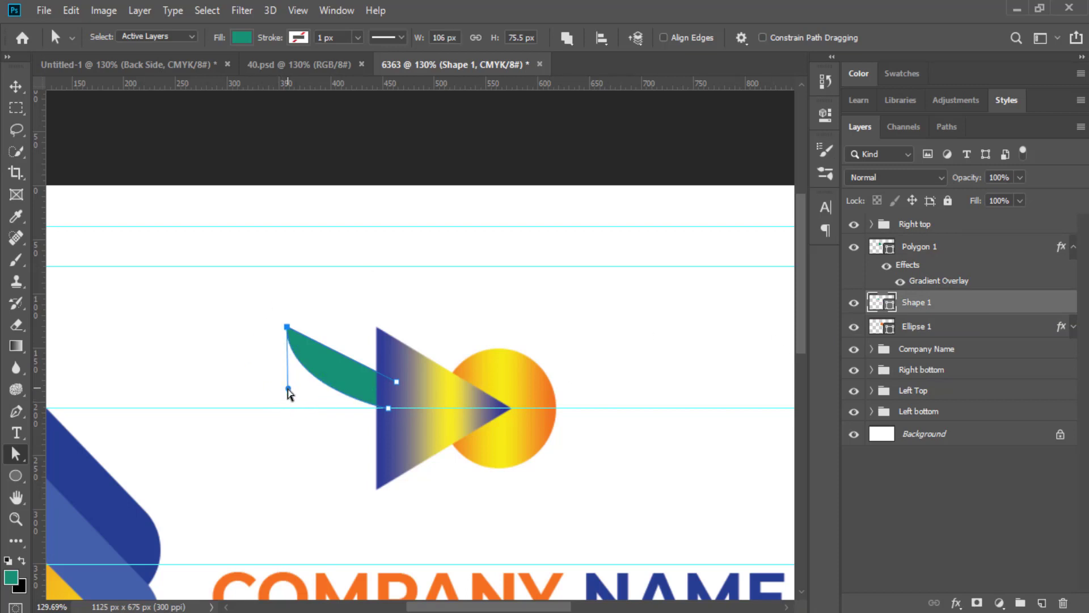
left_click_drag(288, 389, 277, 392)
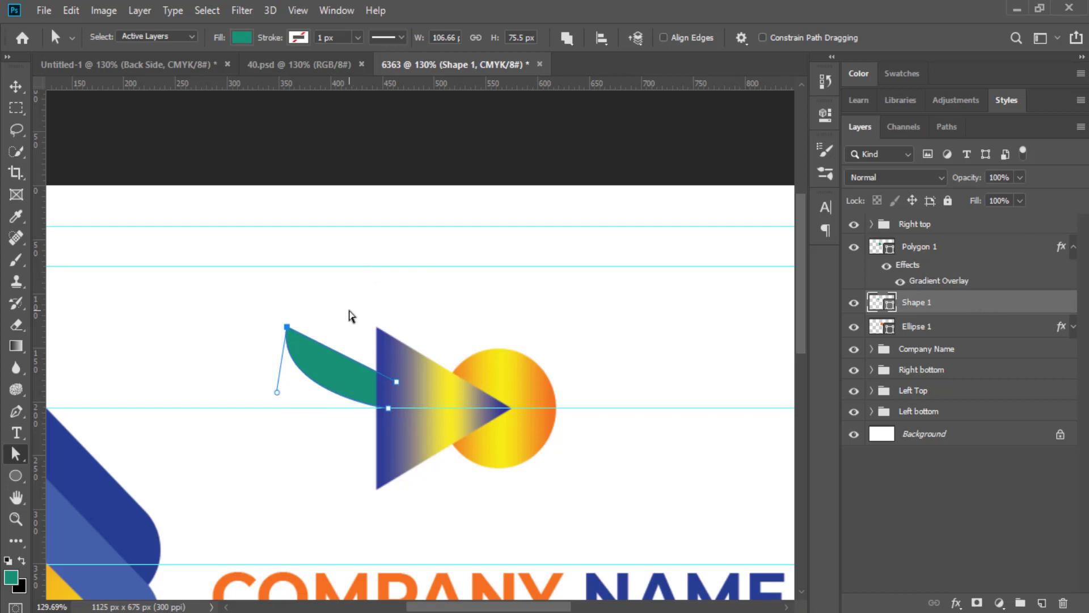
key("ctrl+t")
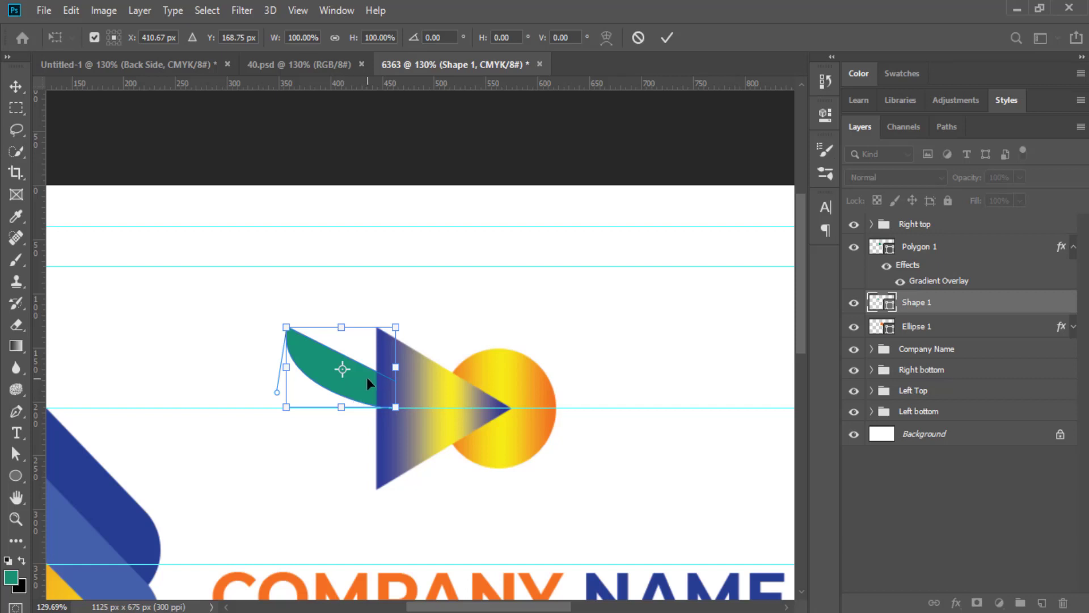
left_click(666, 38)
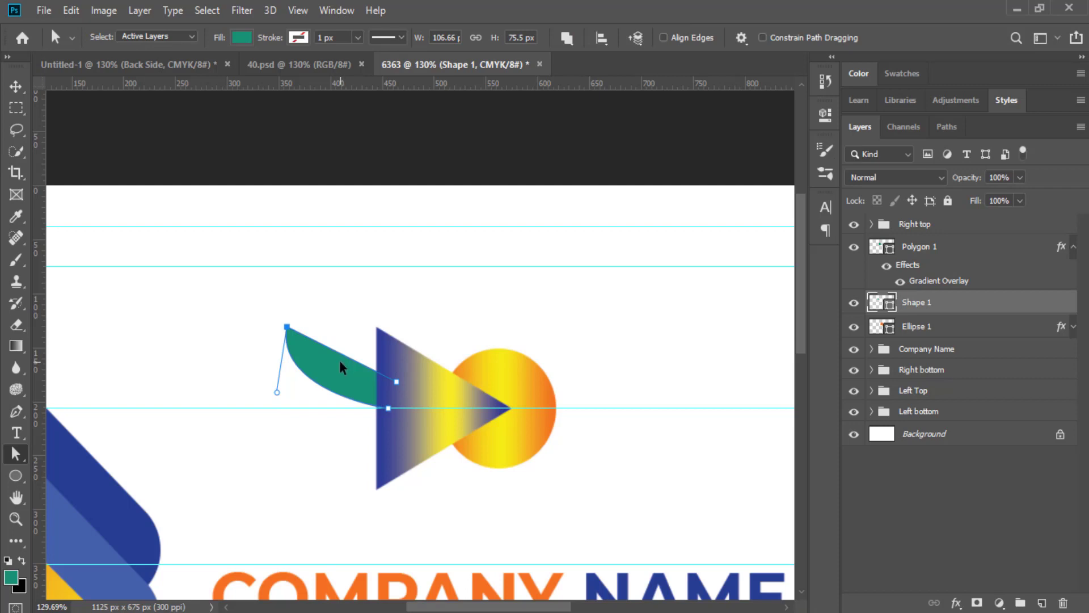
Step: Duplicate the leaf as Shape 1 copy and try flipping the copy vertically
key("ctrl+j")
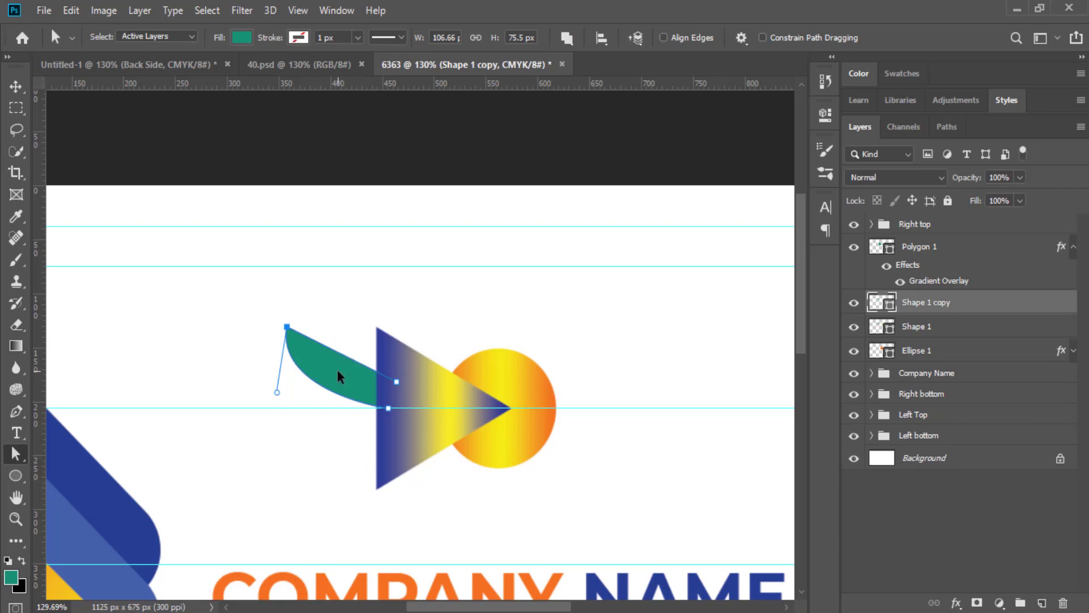
key("ctrl+t")
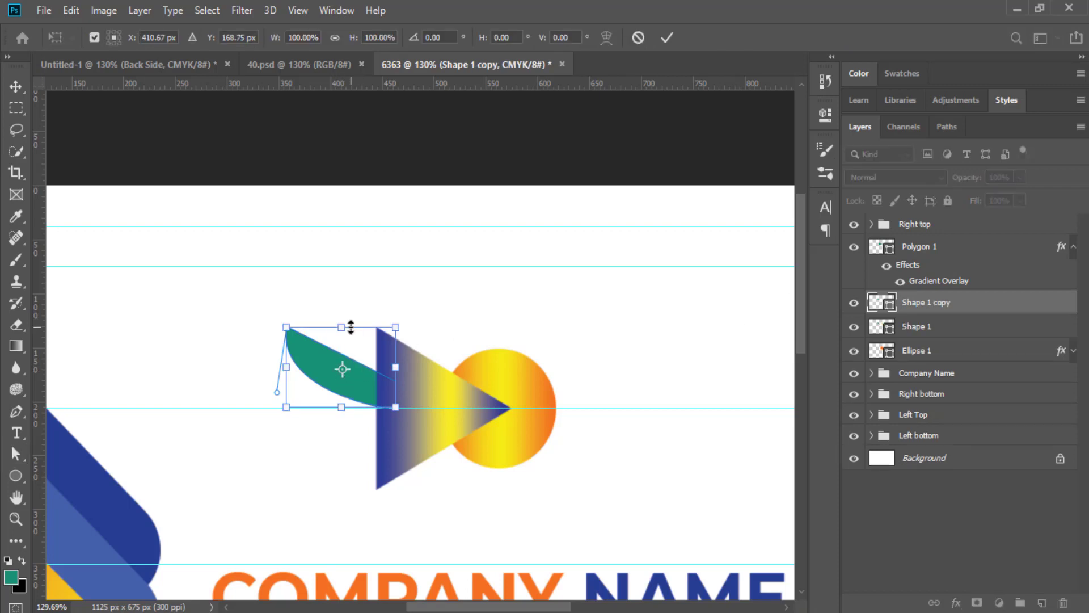
right_click(350, 328)
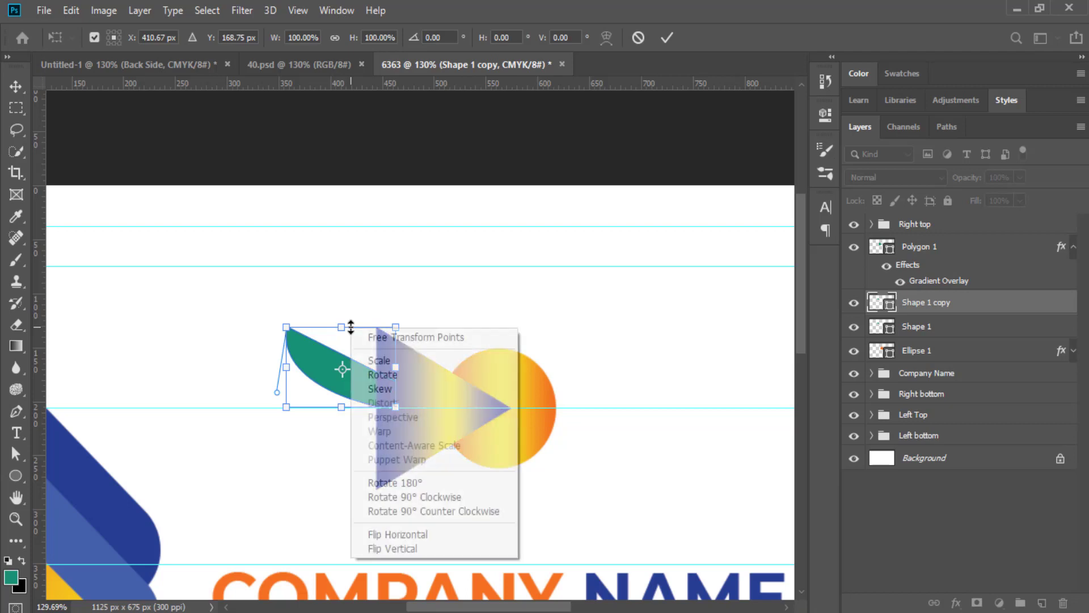
left_click(423, 548)
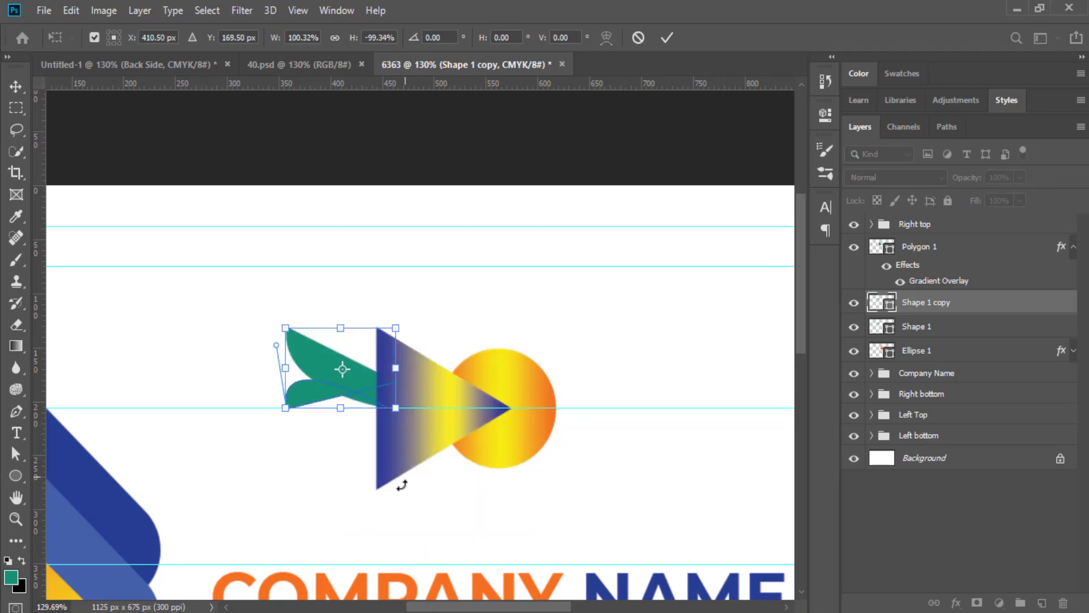
left_click(665, 38)
key("a")
left_click(304, 407)
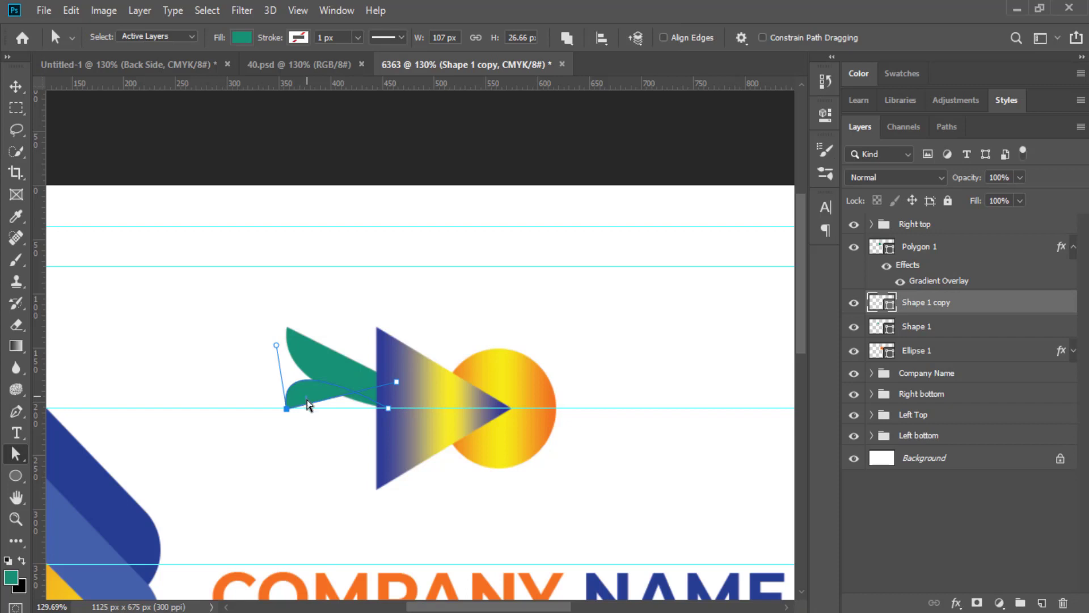
left_click(308, 405)
key("shift+Up")
key("shift+Up")
key("shift+Up")
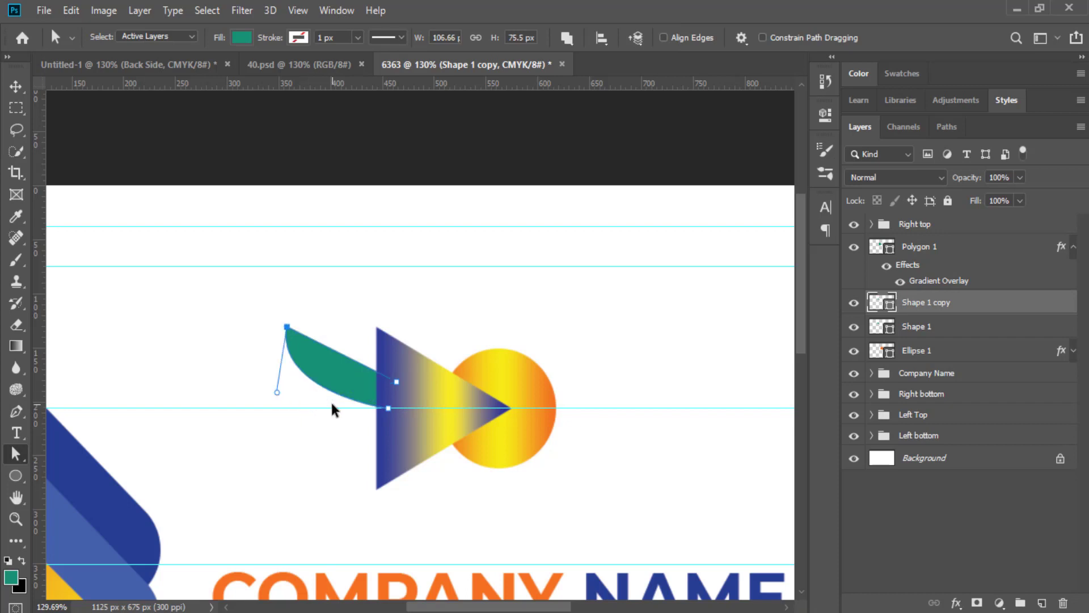
Step: Undo the stray path edits so the leaf copy sits exactly on the original
left_click(16, 411)
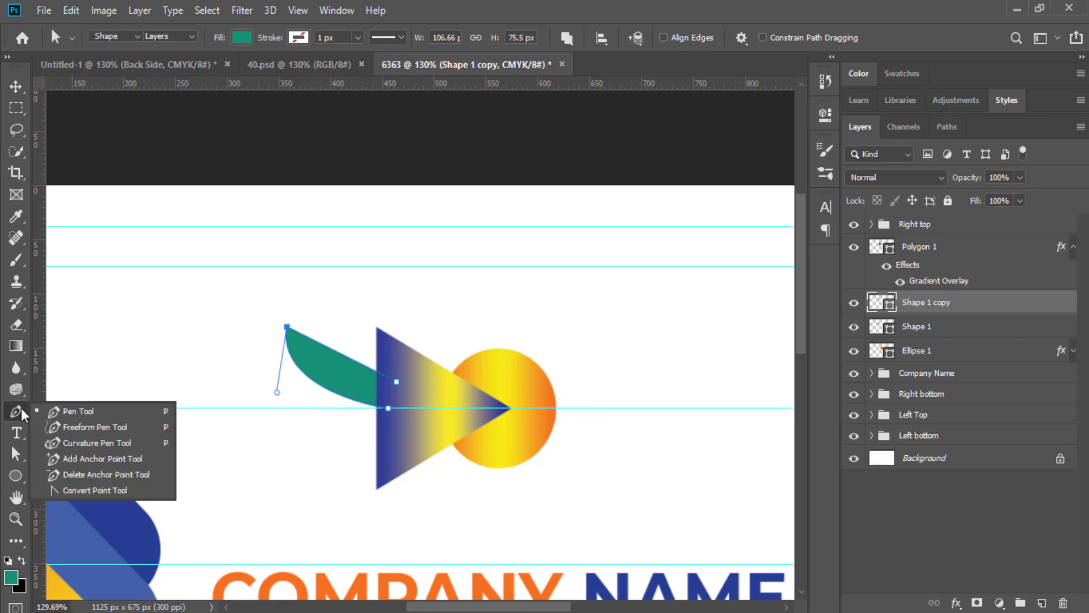
left_click(396, 381, "ctrl")
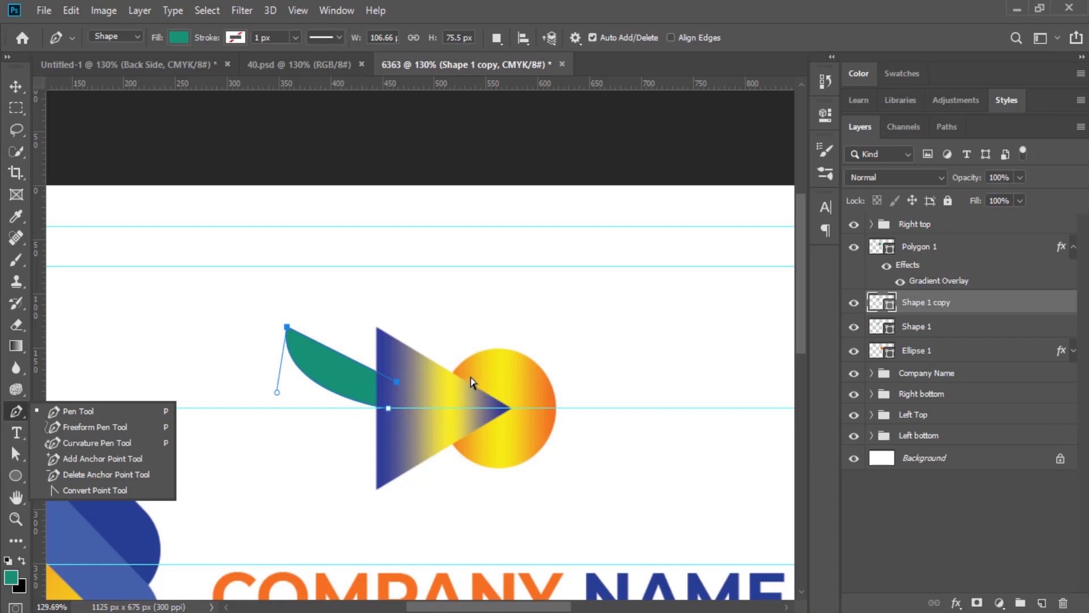
left_click_drag(1033, 312, 1062, 602)
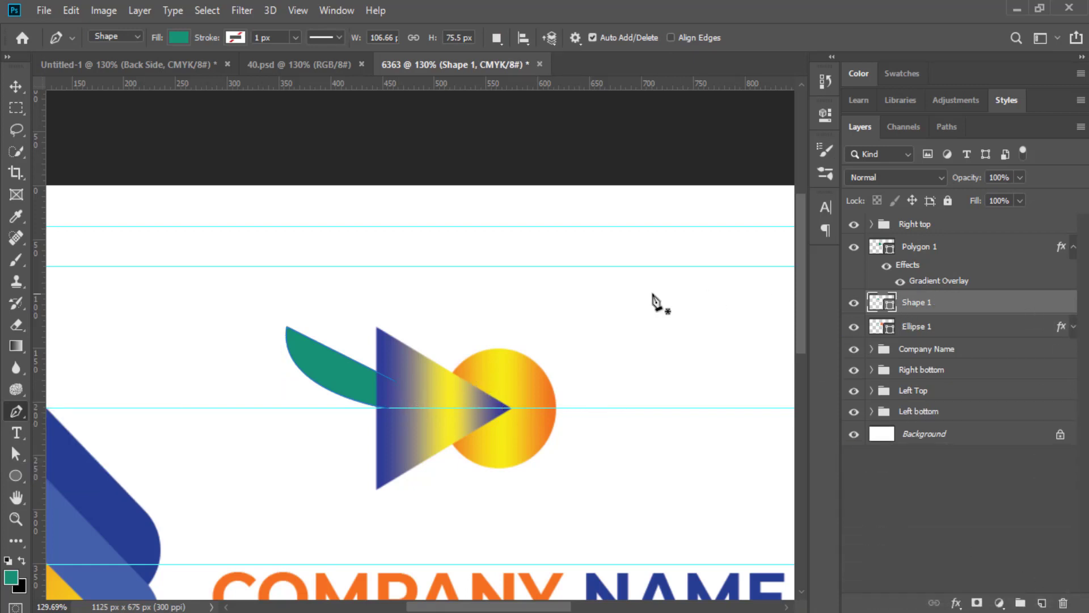
key("Escape")
left_click(391, 379)
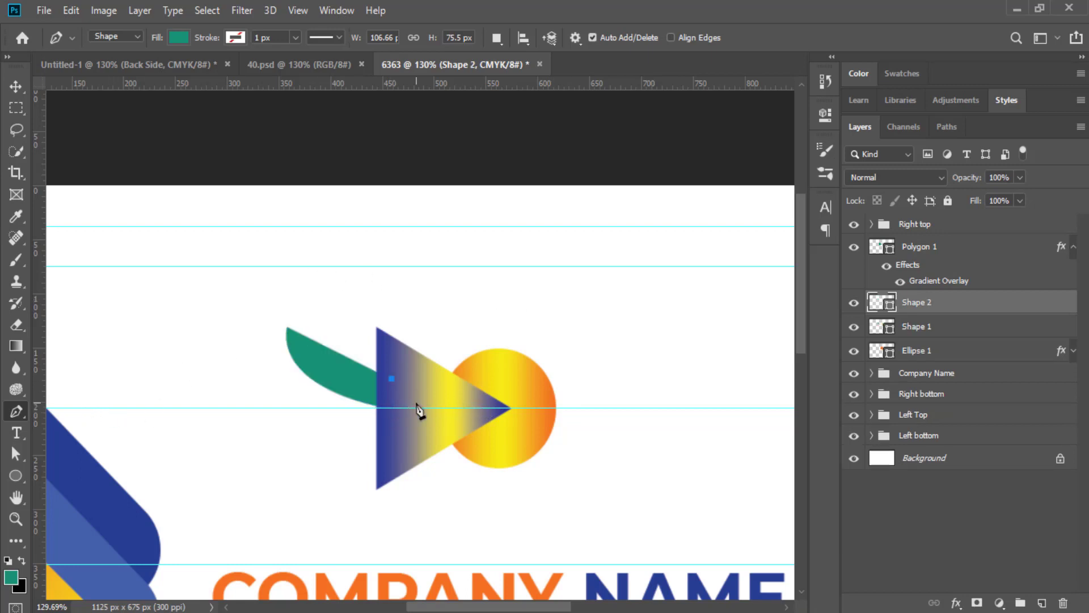
key("ctrl+z")
key("ctrl+j")
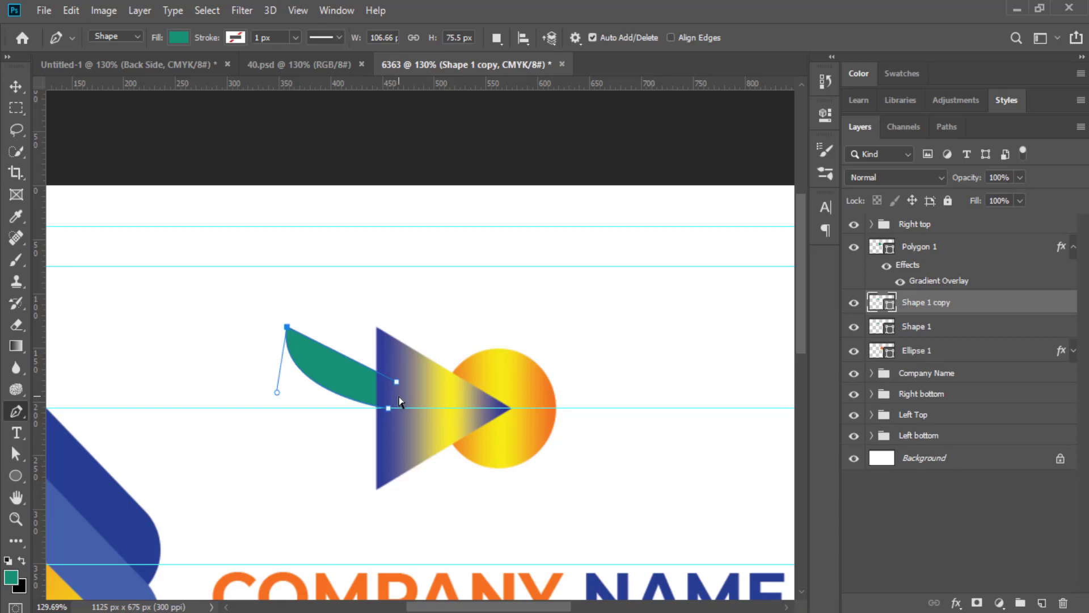
left_click_drag(389, 409, 401, 390)
left_click(16, 87)
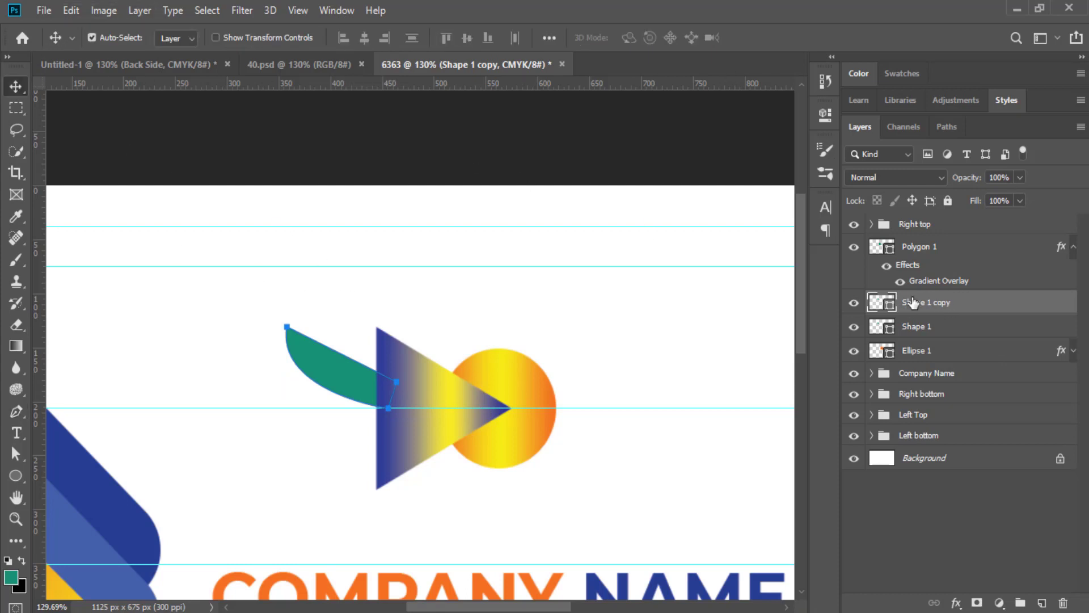
key("ctrl+t")
Step: Dismiss the path transform error, select the leaf copy, and commit it unchanged
left_click(477, 273)
left_click(1043, 543)
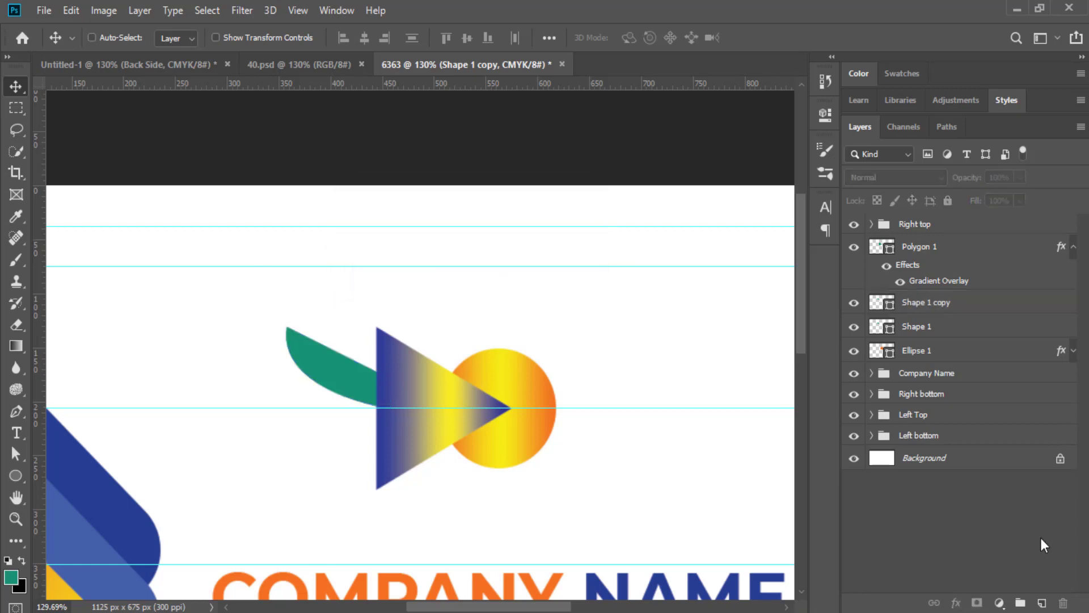
left_click(942, 302)
key("ctrl")
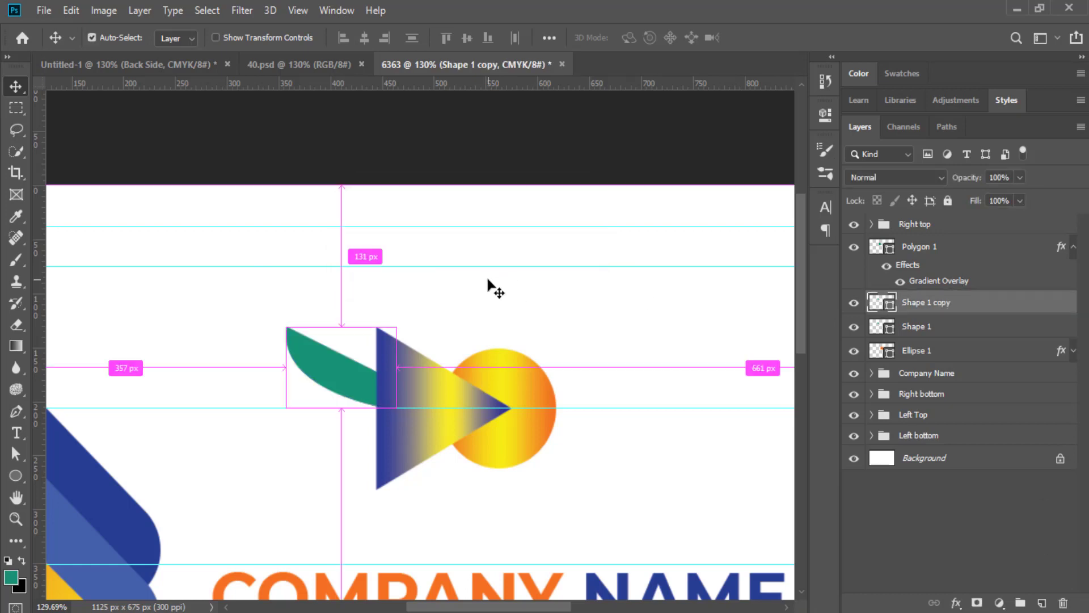
key("ctrl+t")
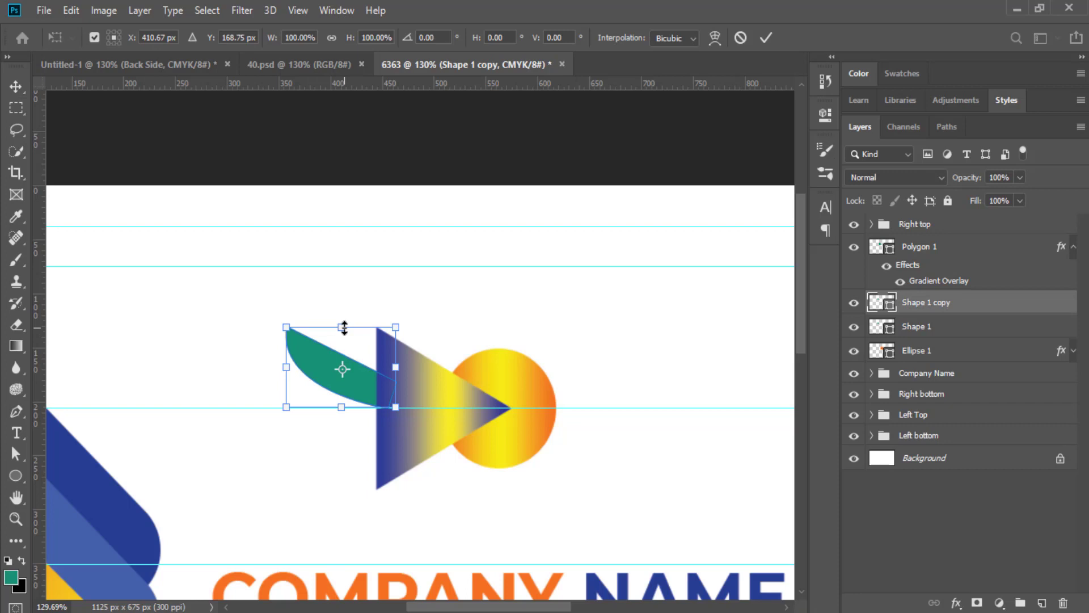
right_click(344, 328)
left_click(997, 309)
left_click(766, 36)
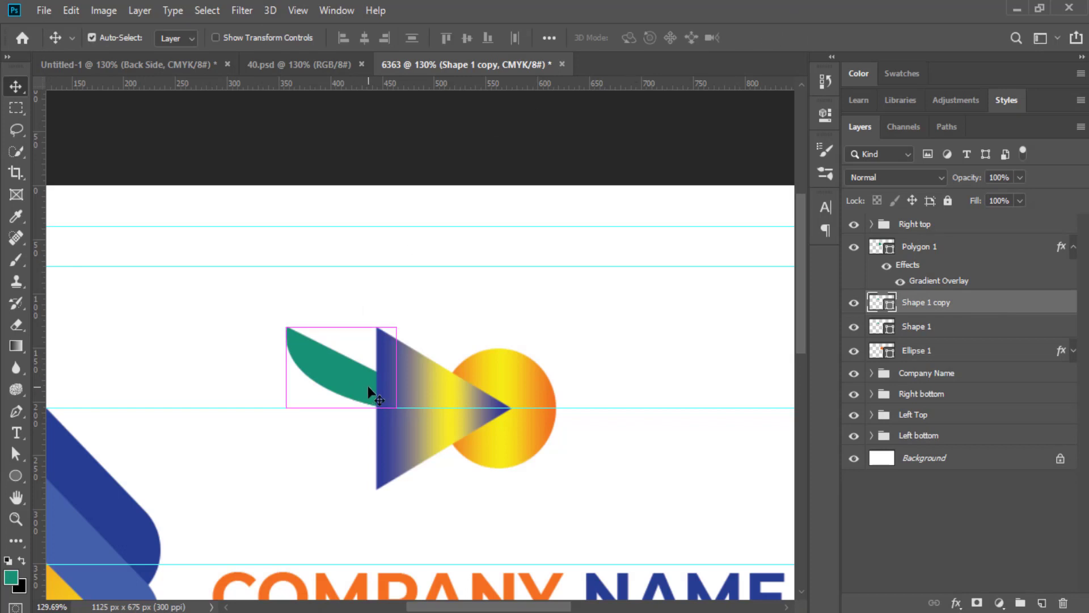
Step: Duplicate the leaf, flip it vertically, and move it 71 px down below the first
key("ctrl+j")
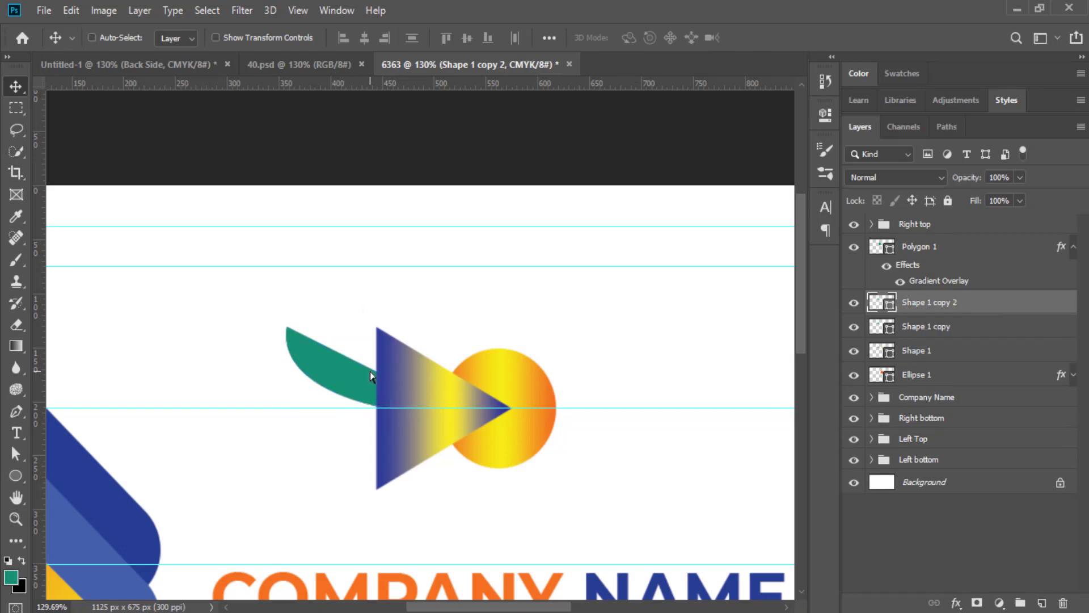
key("ctrl+t")
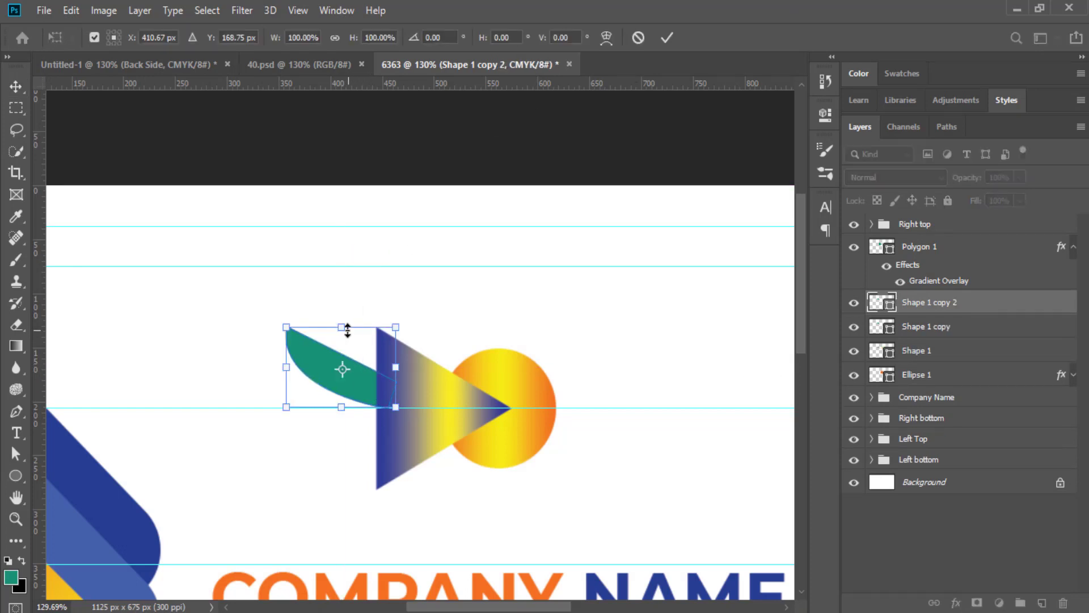
right_click(341, 326)
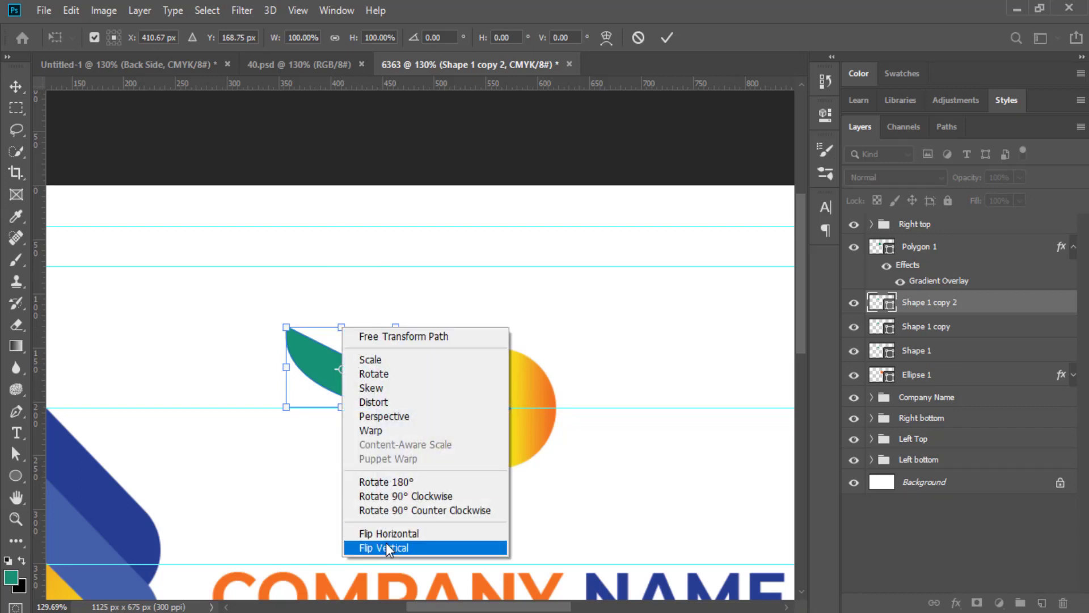
left_click(386, 542)
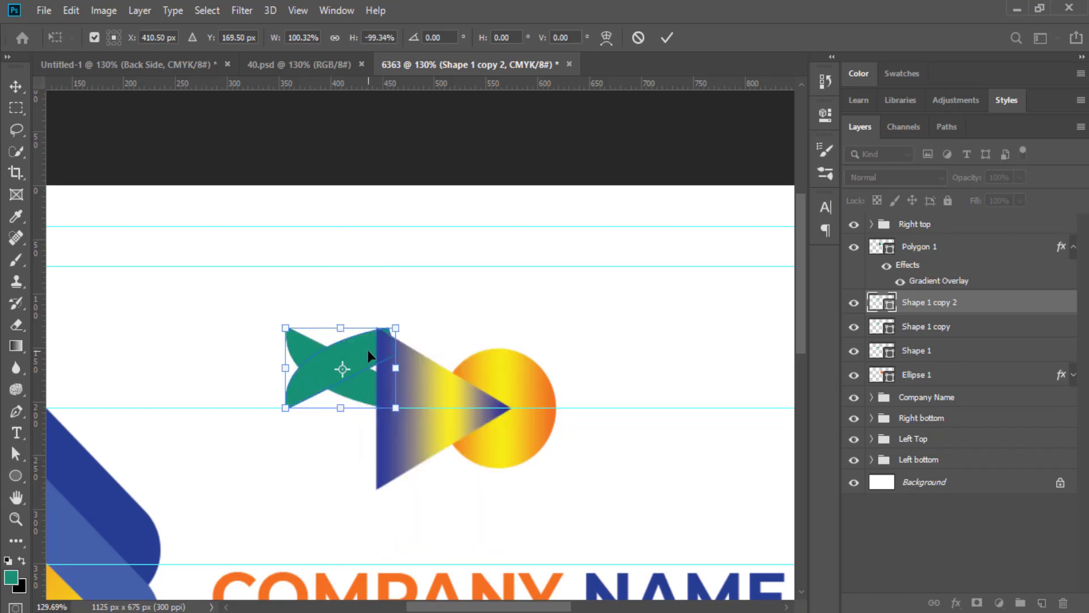
left_click_drag(368, 350, 362, 430)
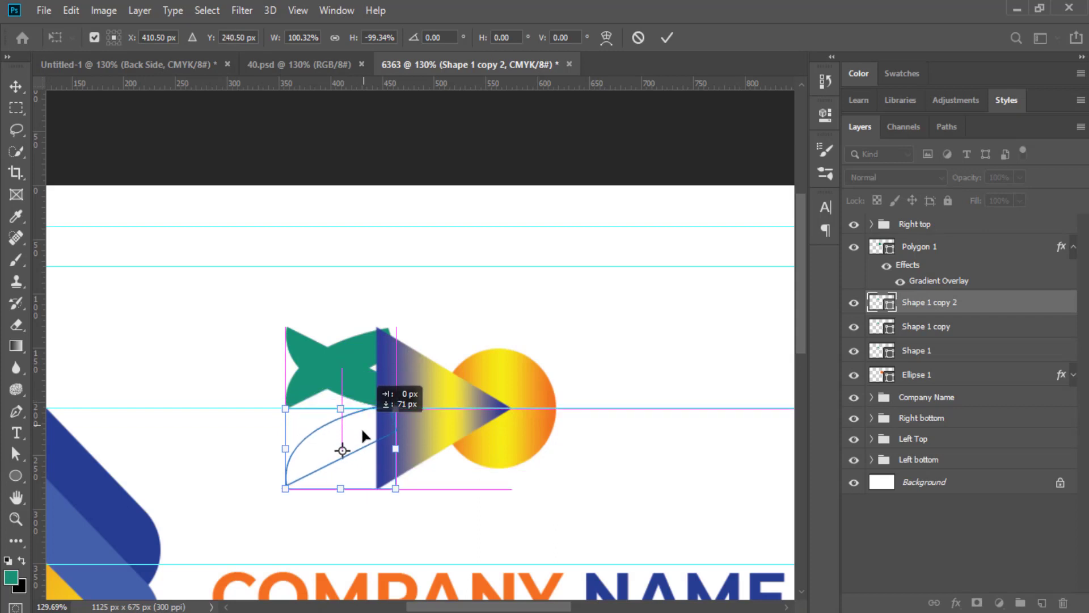
left_click_drag(363, 436, 372, 433)
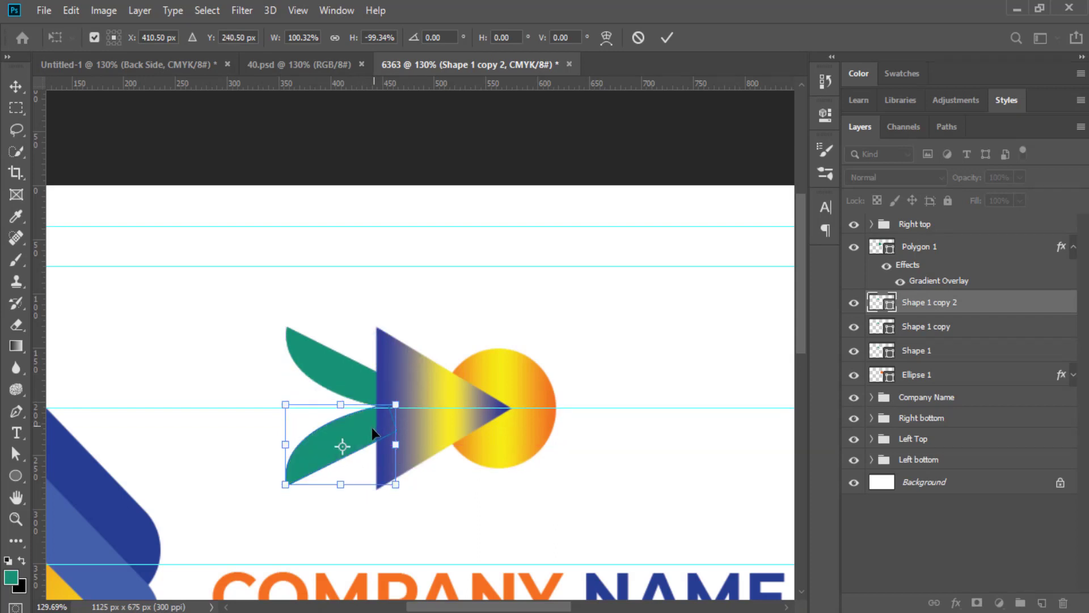
left_click(666, 37)
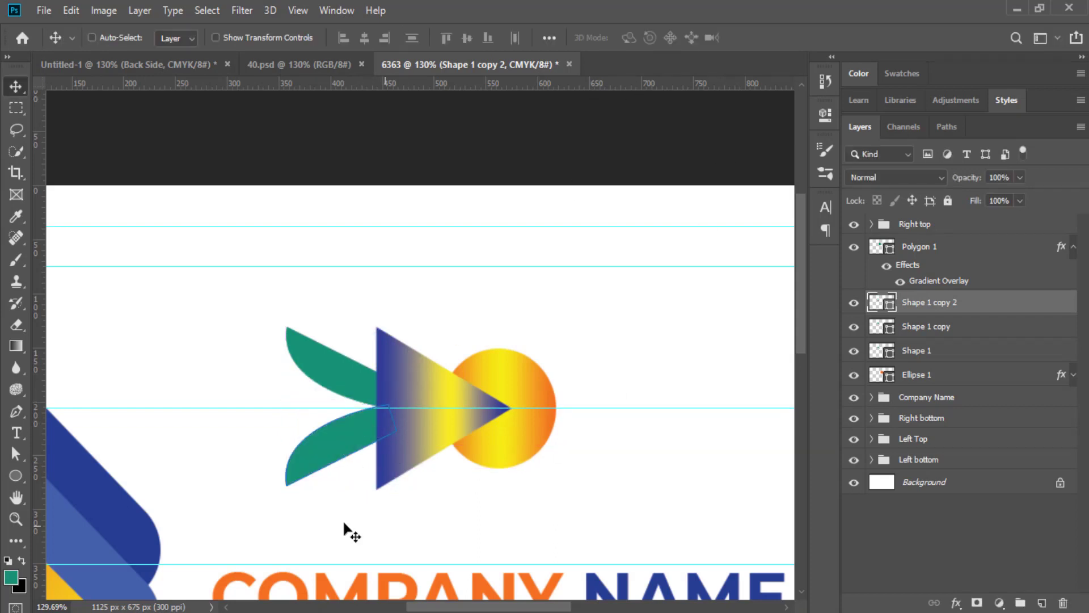
Step: Give the leaf layer a Gradient Overlay using the Blue, Yellow, Blue preset
right_click(937, 311)
left_click(757, 22)
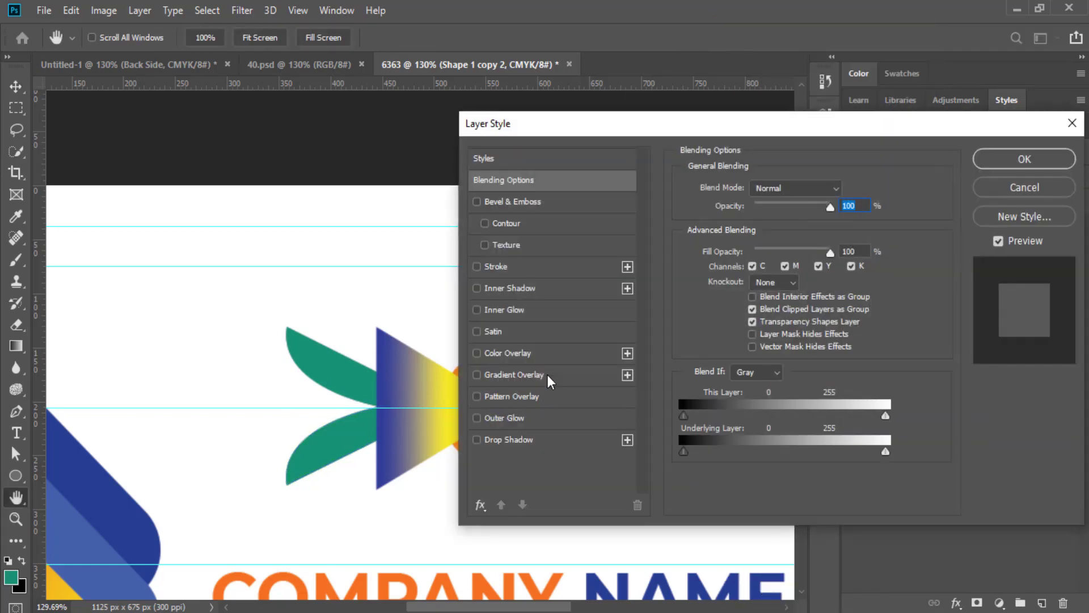
left_click(547, 374)
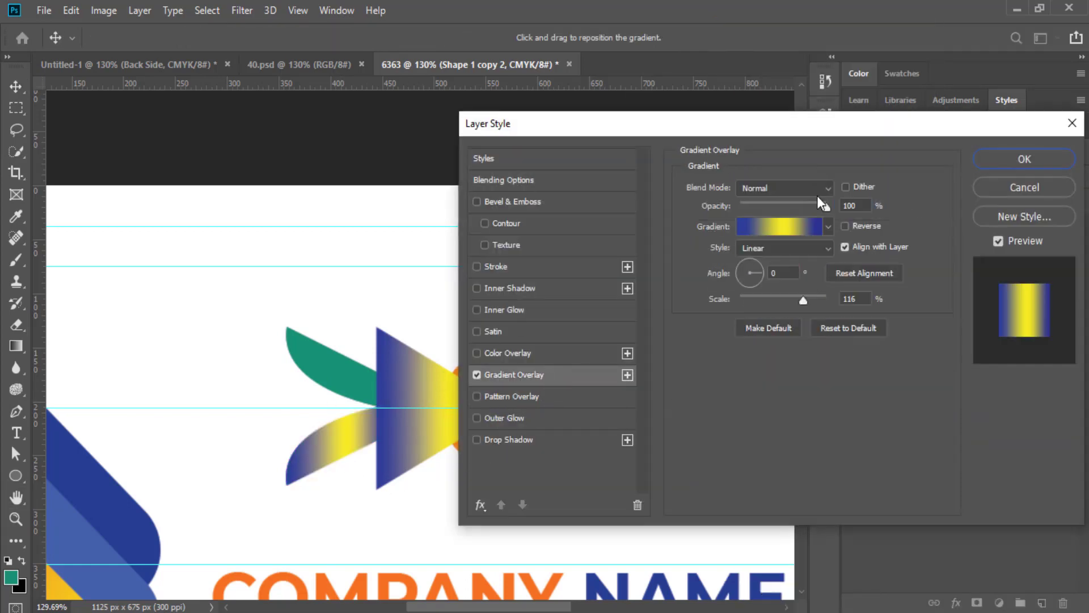
left_click(802, 225)
left_click(925, 163)
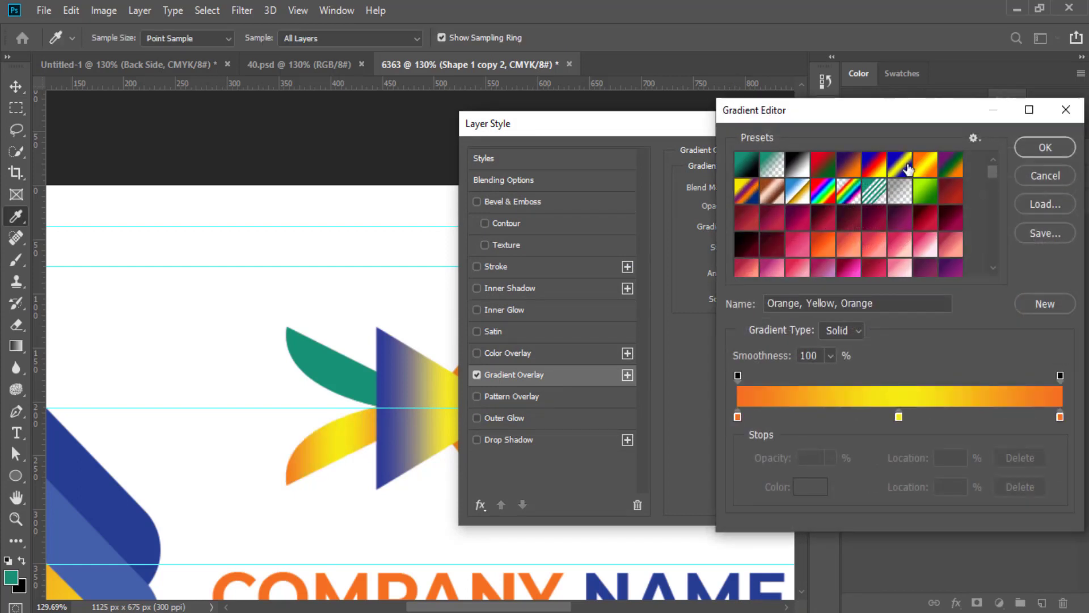
left_click(906, 168)
left_click(1041, 150)
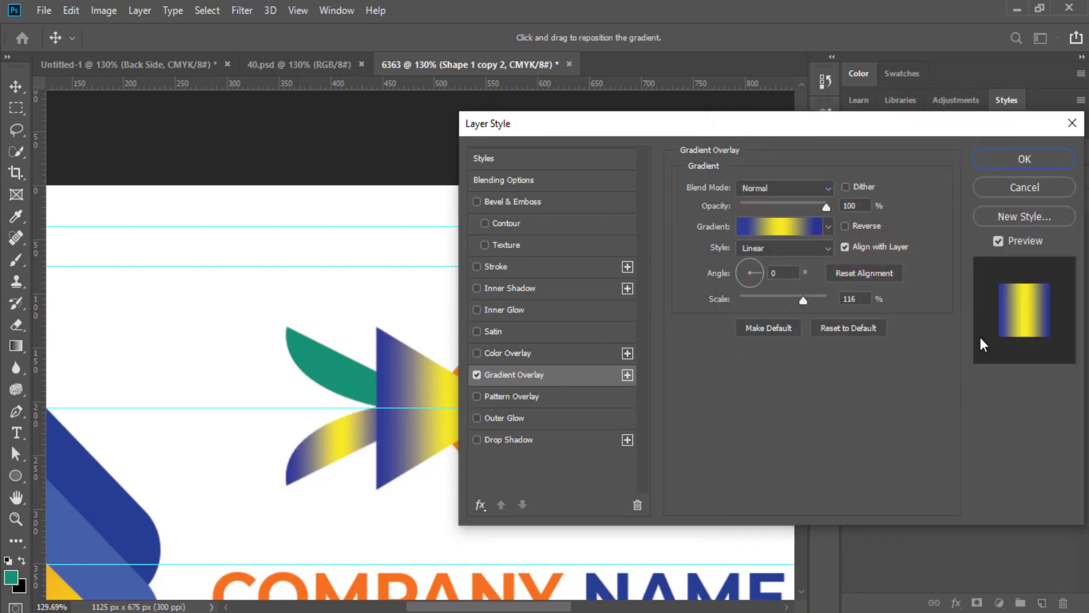
left_click(1016, 162)
Step: Copy that gradient layer style and paste it onto Shape 1 copy
right_click(966, 300)
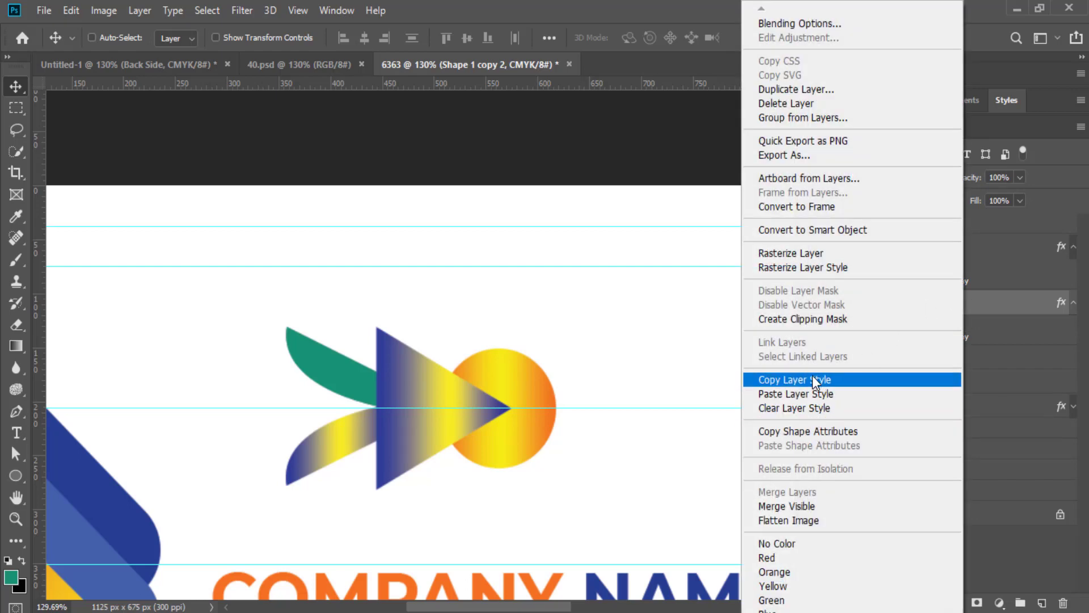
left_click(812, 379)
left_click(933, 358)
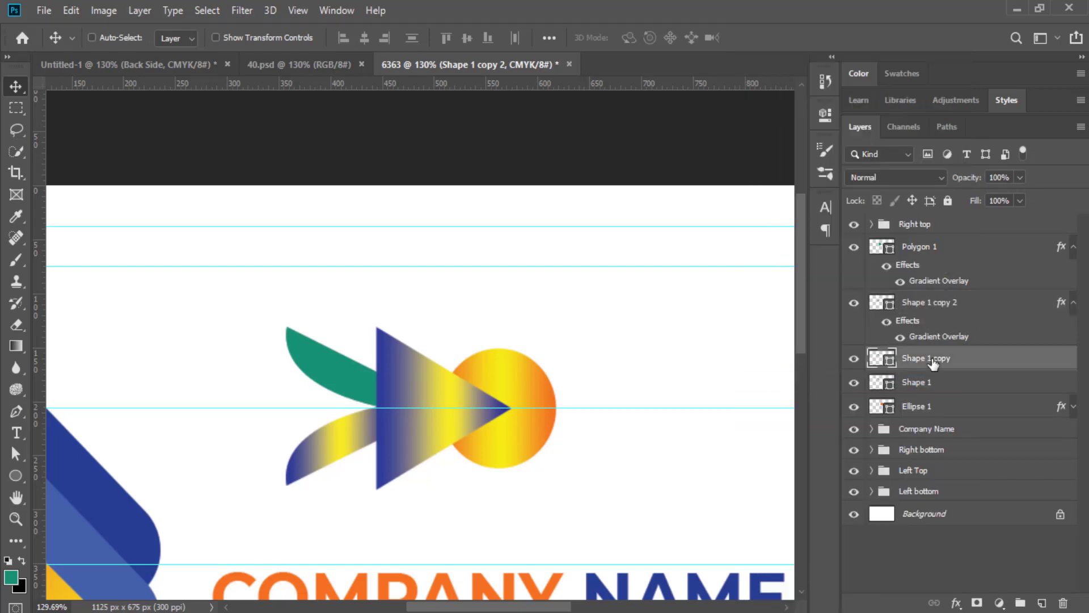
right_click(933, 360)
left_click(782, 394)
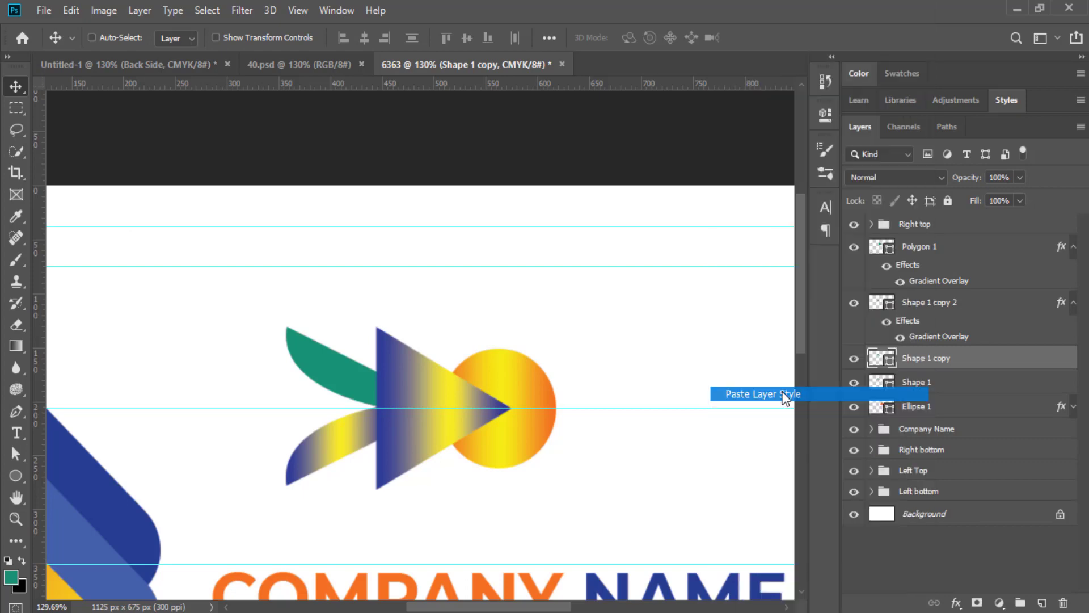
key("ctrl+0")
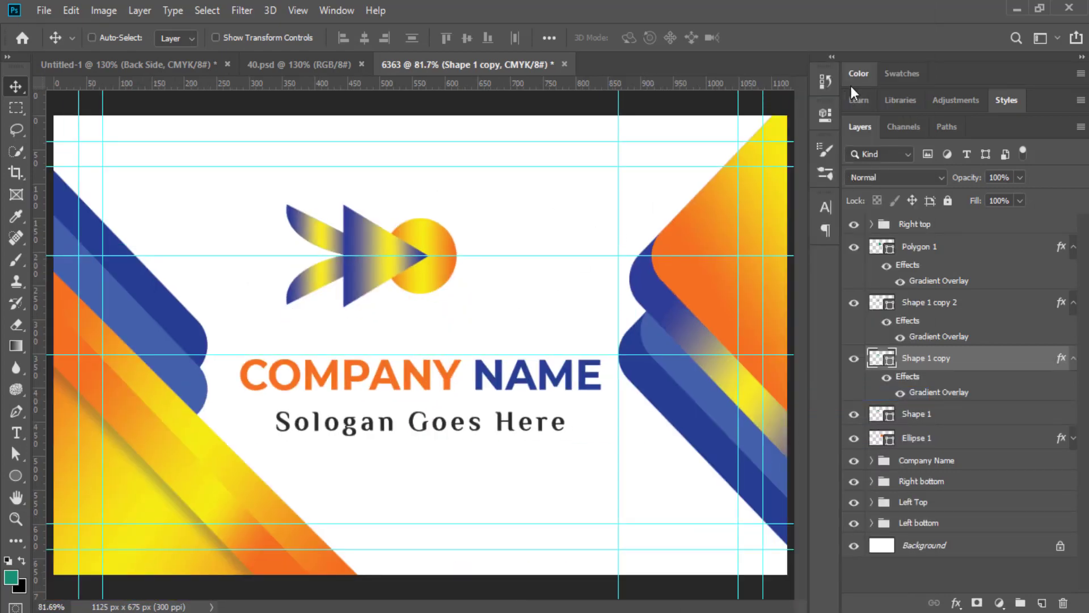
Step: Group Polygon 1 with both leaf copies, then move Shape 1 and Ellipse 1 into Group 1
left_click(938, 246)
left_click(921, 381, "shift")
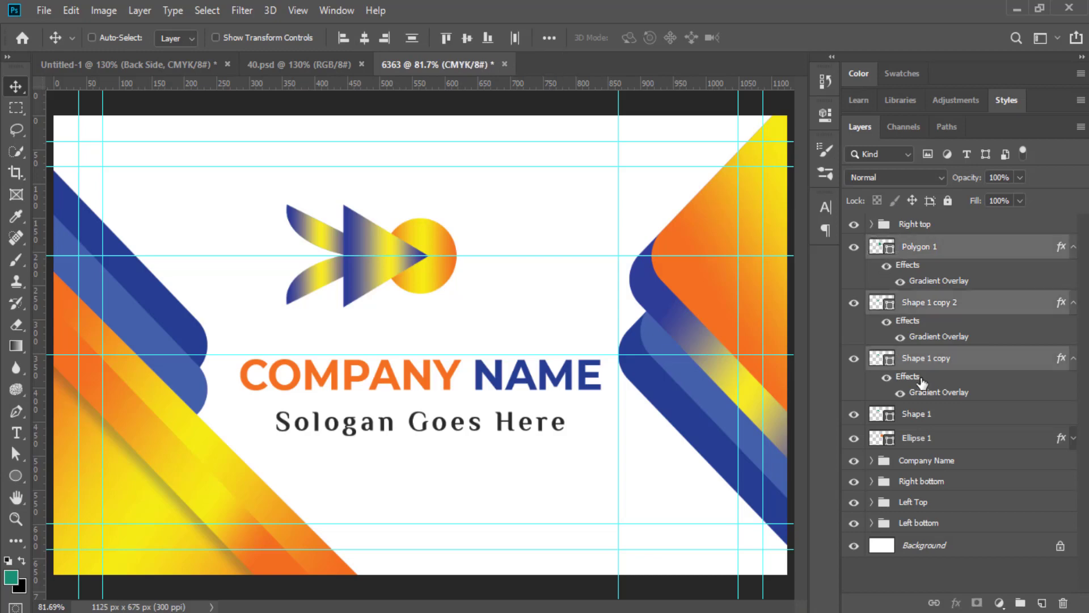
key("ctrl+g")
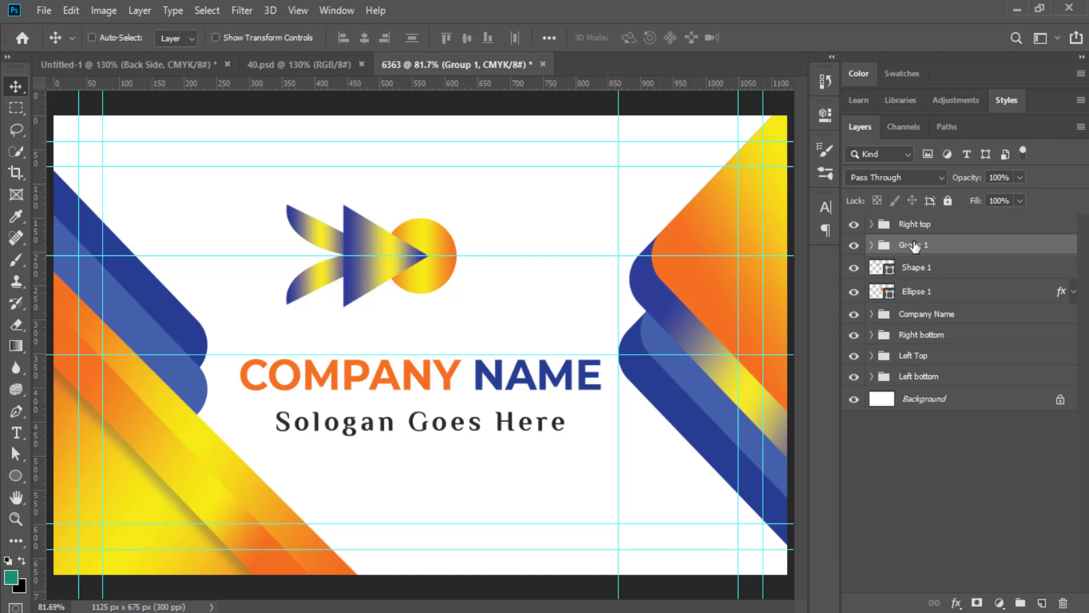
double_click(914, 246)
left_click(847, 292)
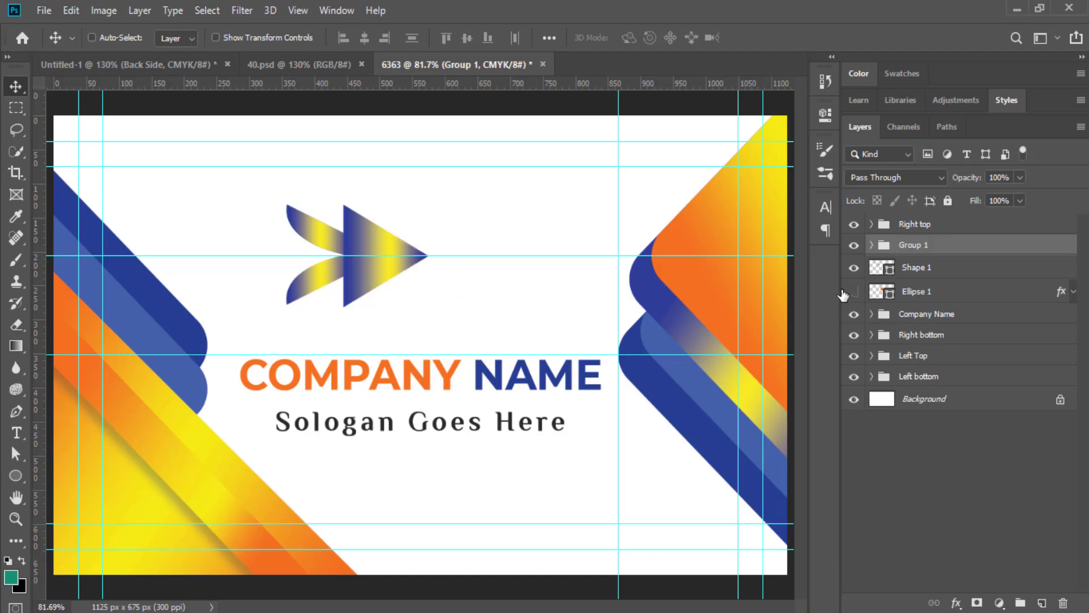
left_click(846, 292)
left_click(917, 290)
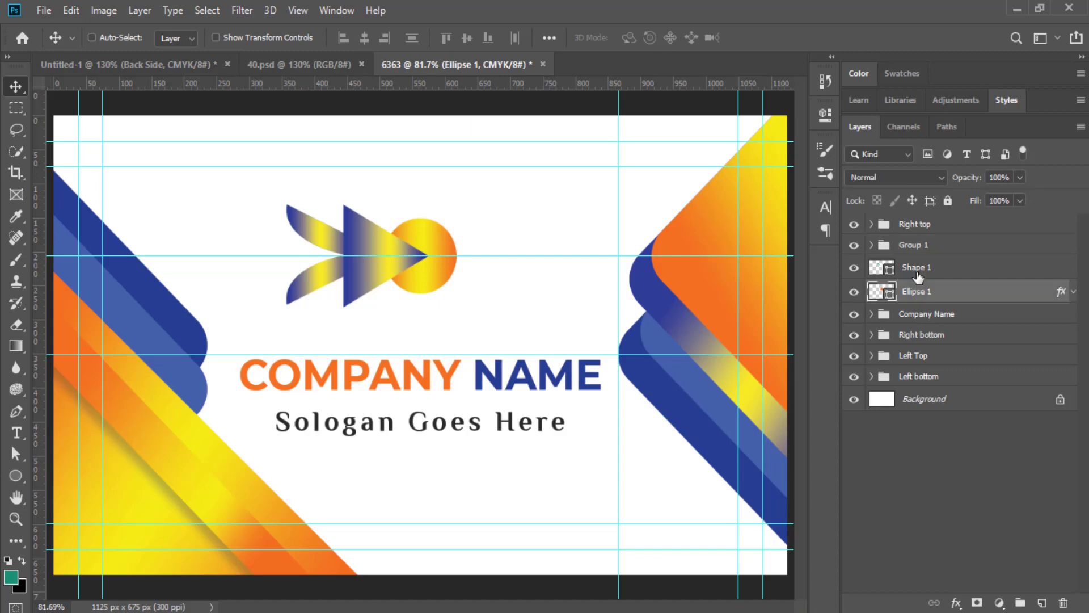
left_click(918, 274, "ctrl")
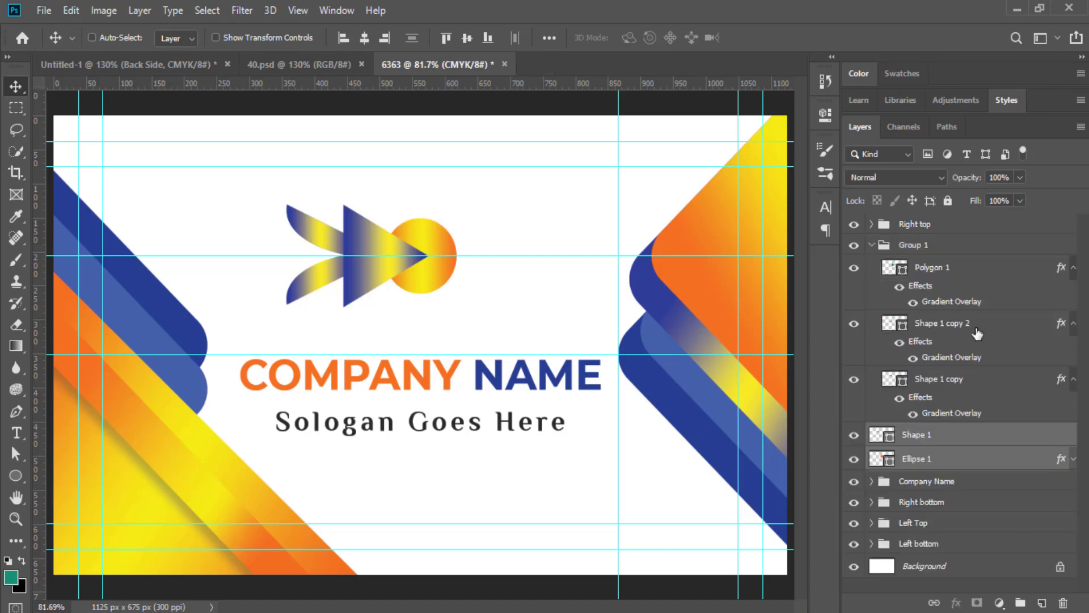
left_click(871, 245)
left_click_drag(944, 438, 943, 420)
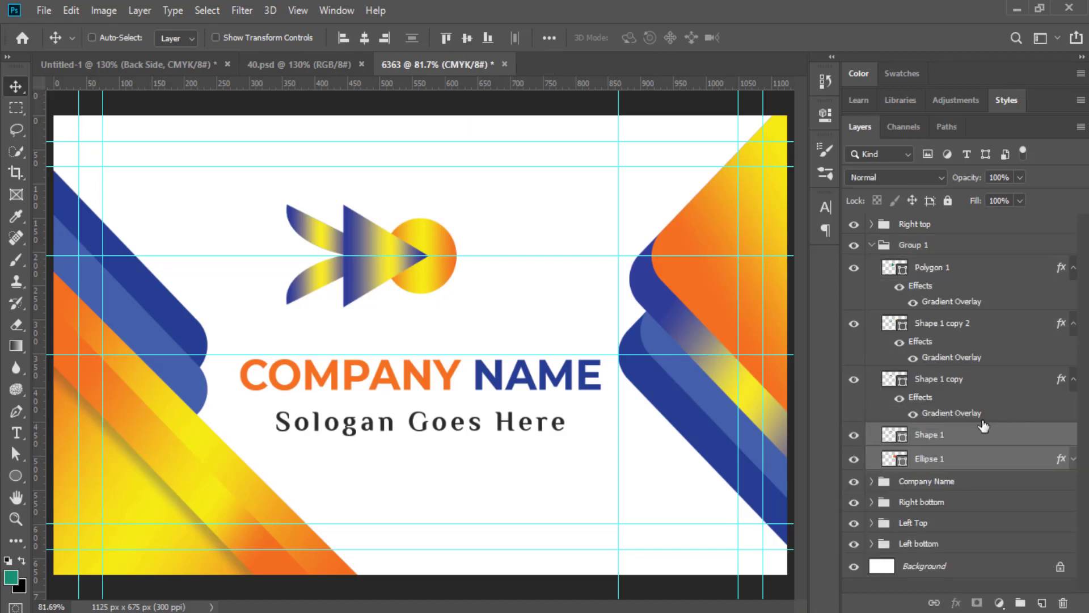
left_click(879, 250)
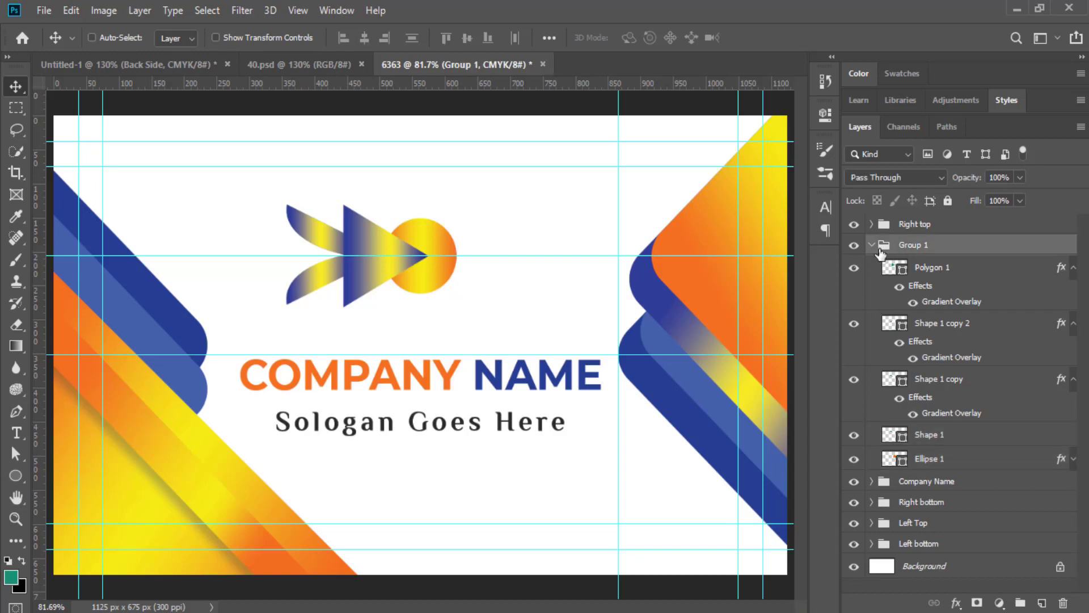
Step: Rename Group 1 to 'Logo'
left_click(872, 247)
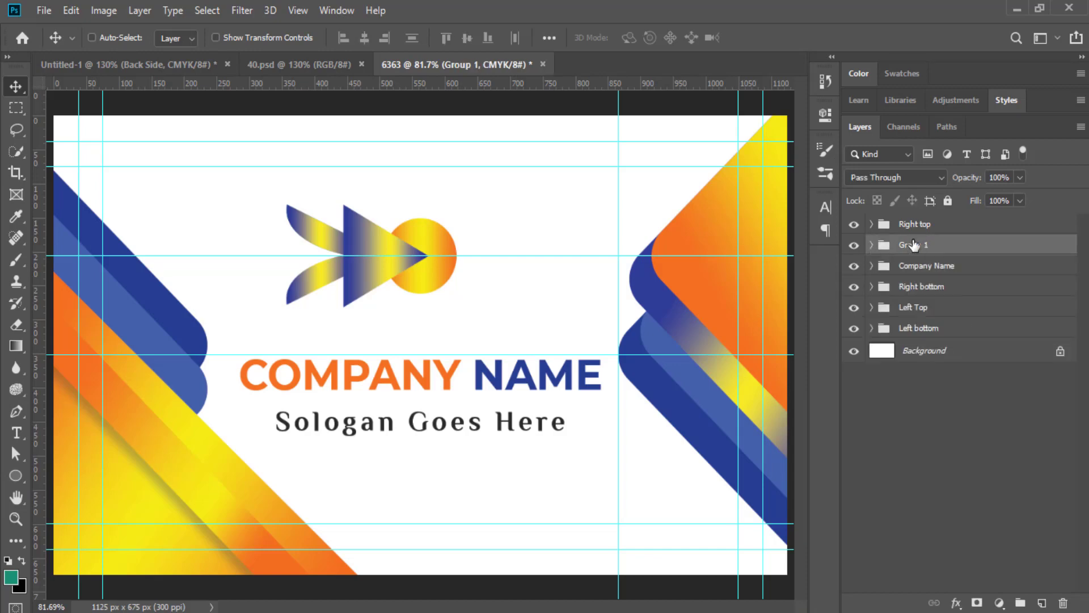
double_click(936, 245)
type("L")
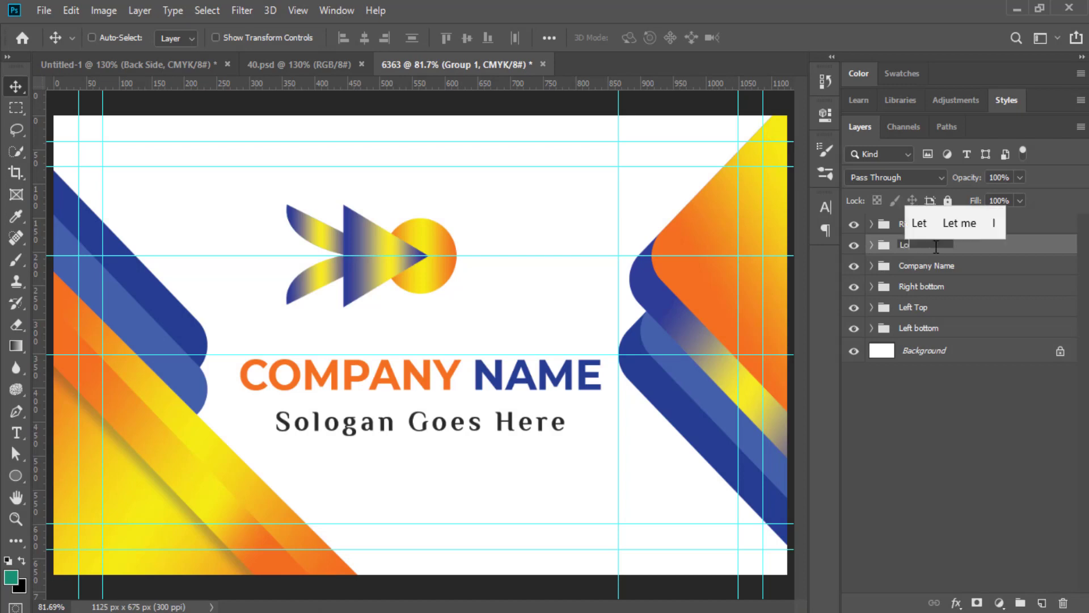
type("ogo")
key("Return")
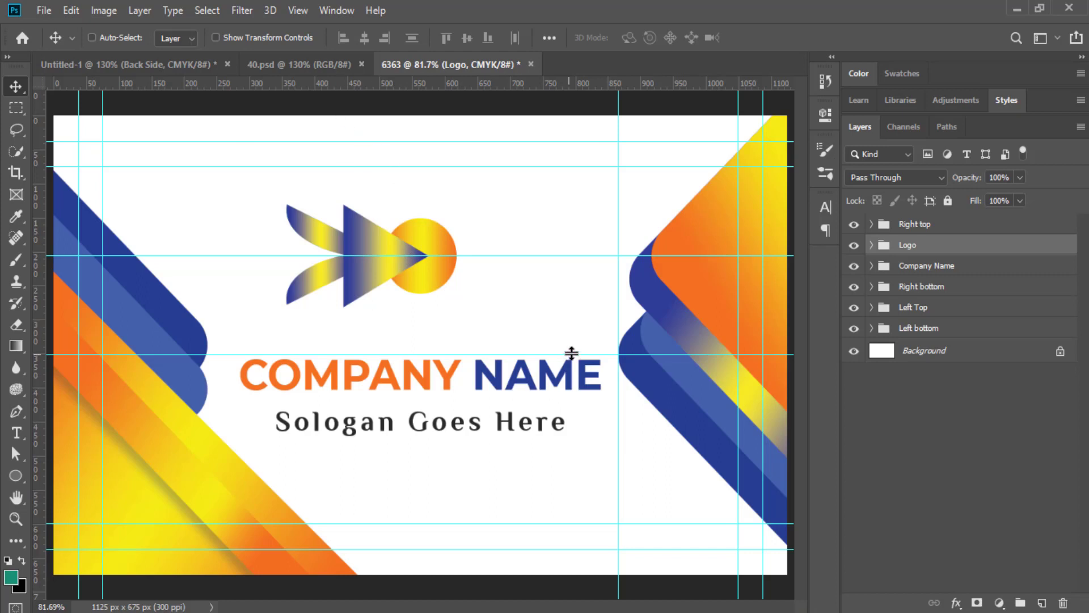
Step: Duplicate Background and group it with all front-side groups as 'Fornt Side'
left_click(915, 225)
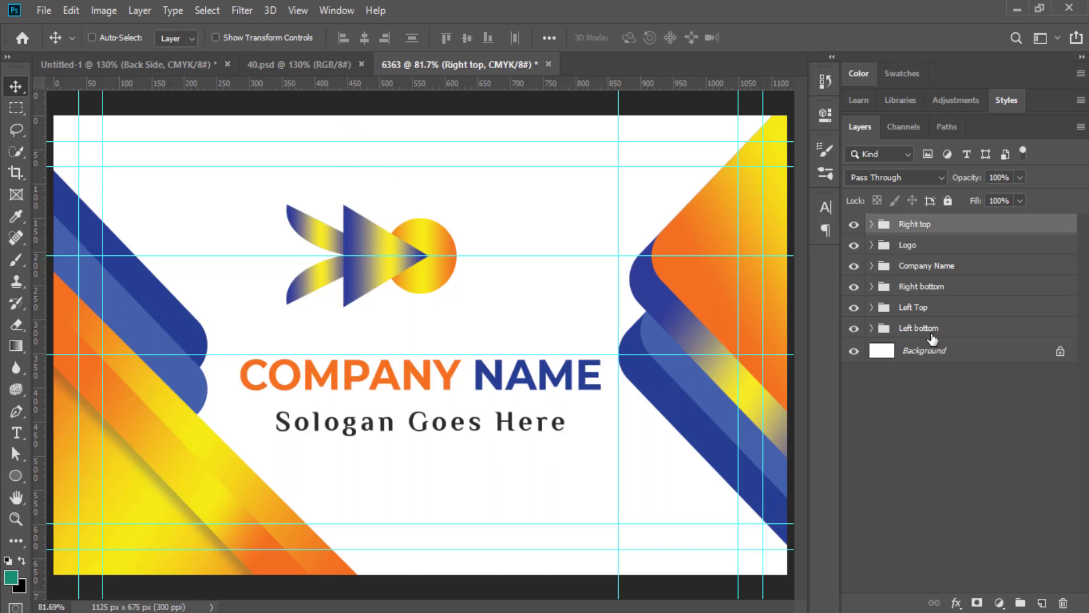
left_click(931, 337, "shift")
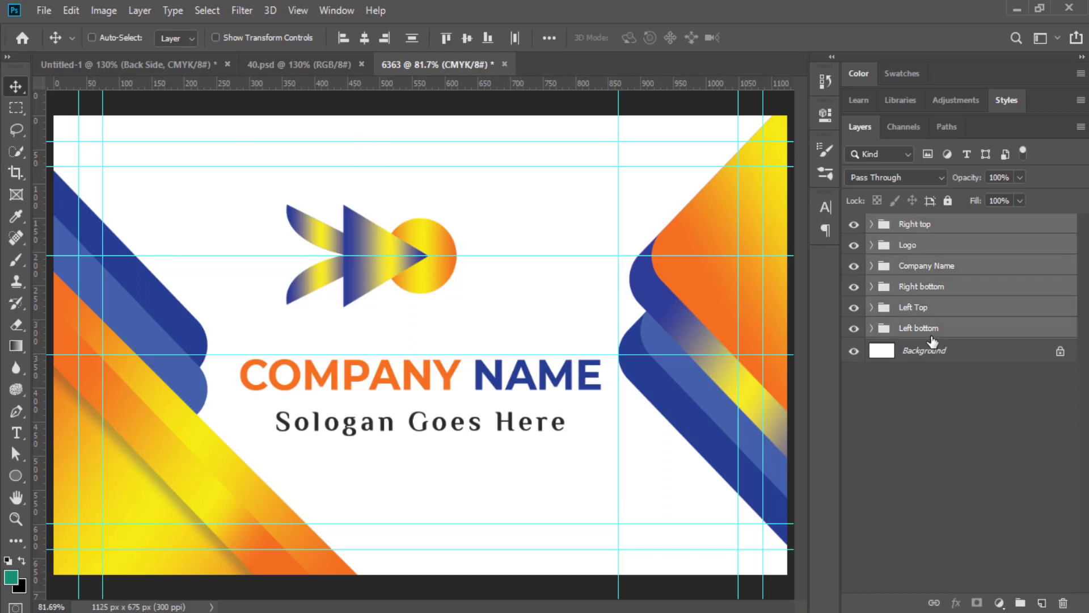
left_click(1000, 360)
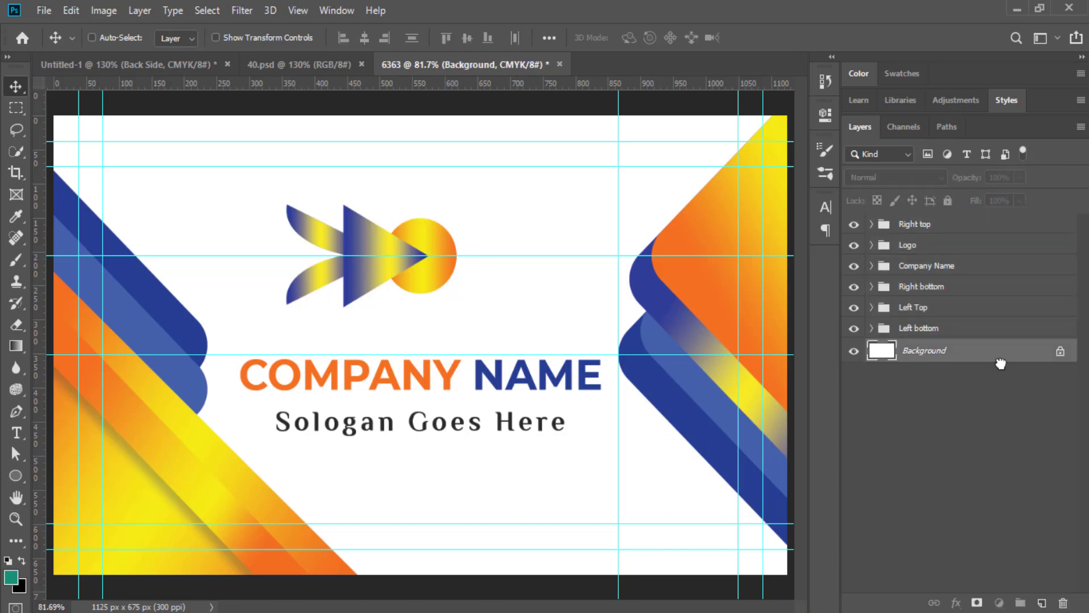
left_click_drag(1000, 363, 1041, 602)
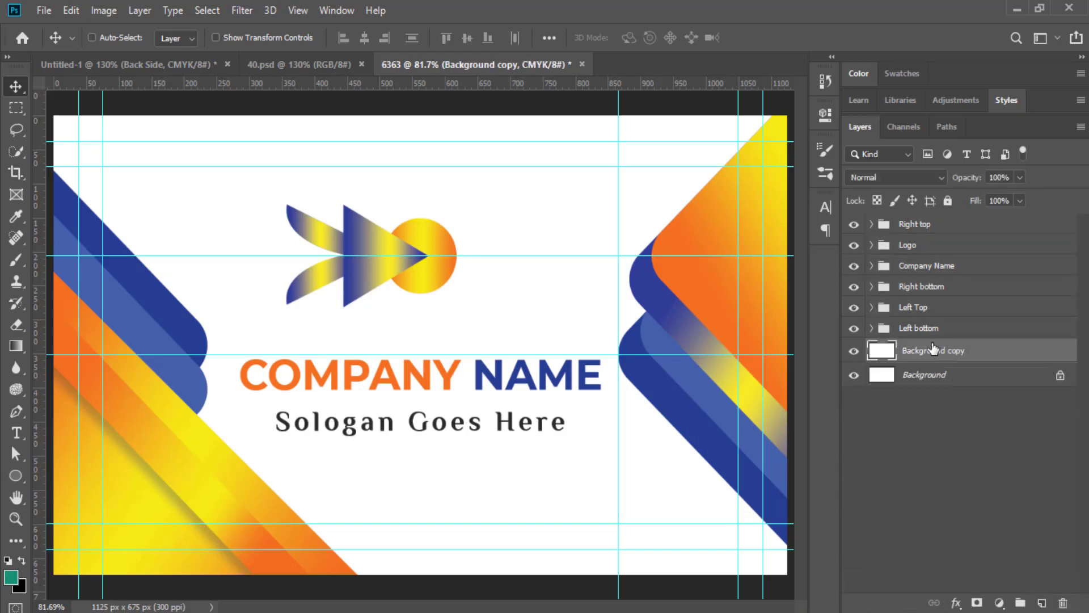
left_click(920, 232, "shift")
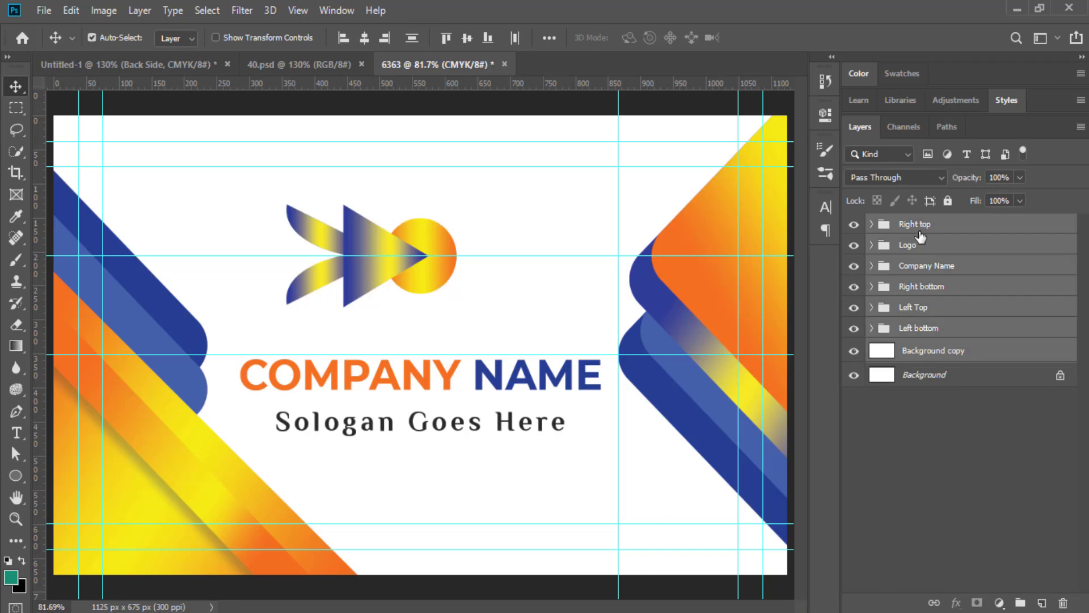
key("ctrl+g")
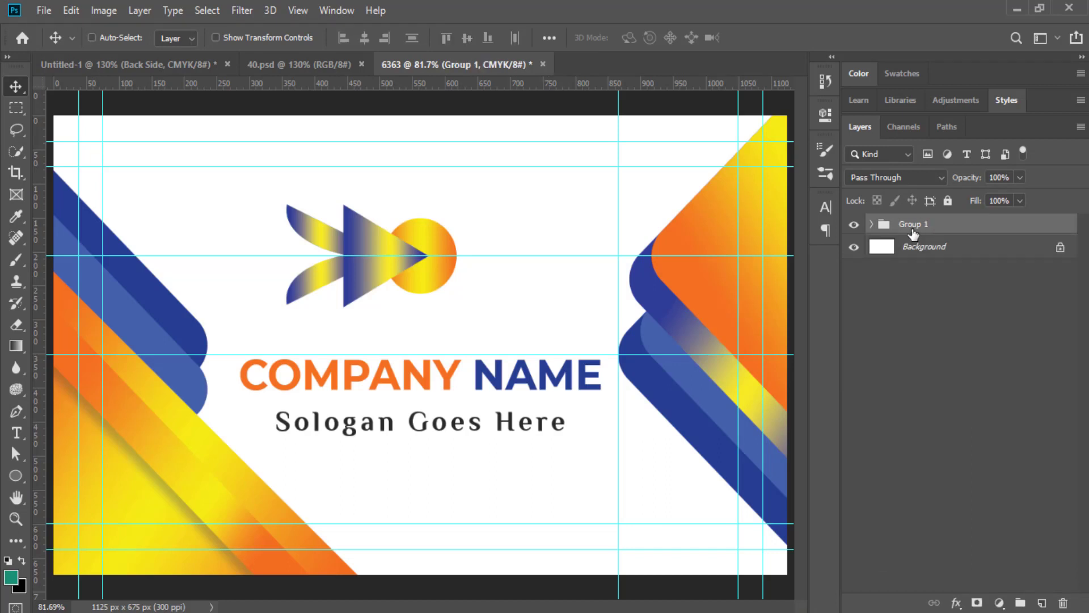
double_click(913, 224)
type("F")
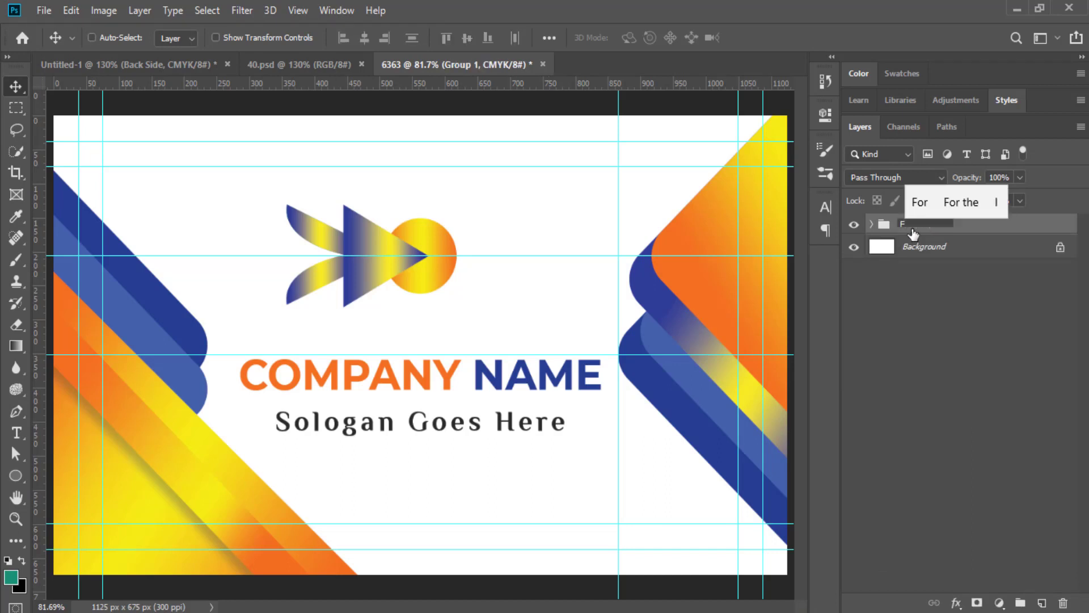
type("ornt S")
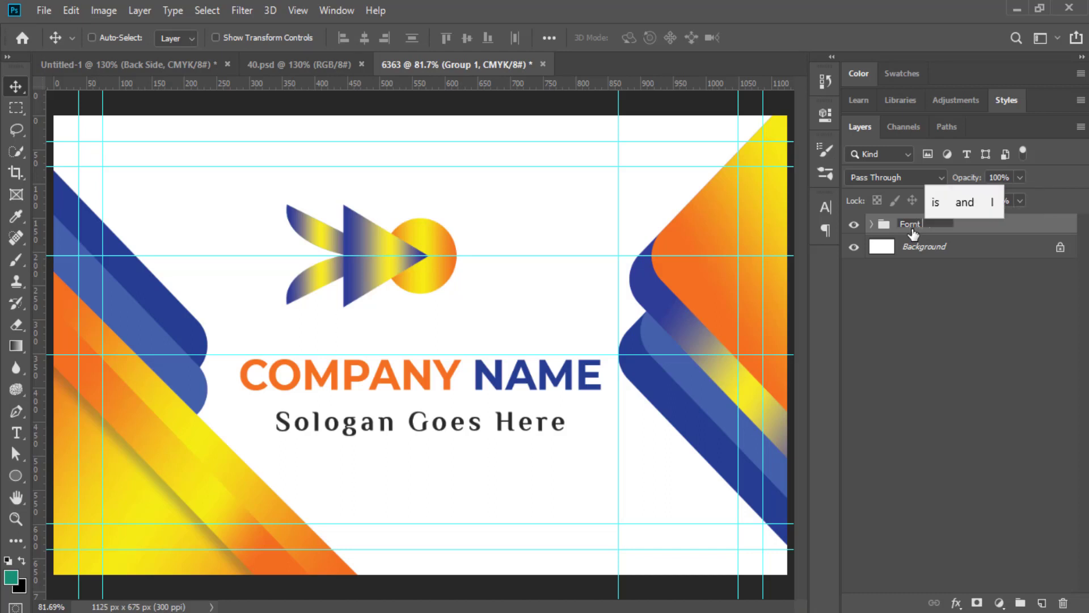
type("ide")
key("Return")
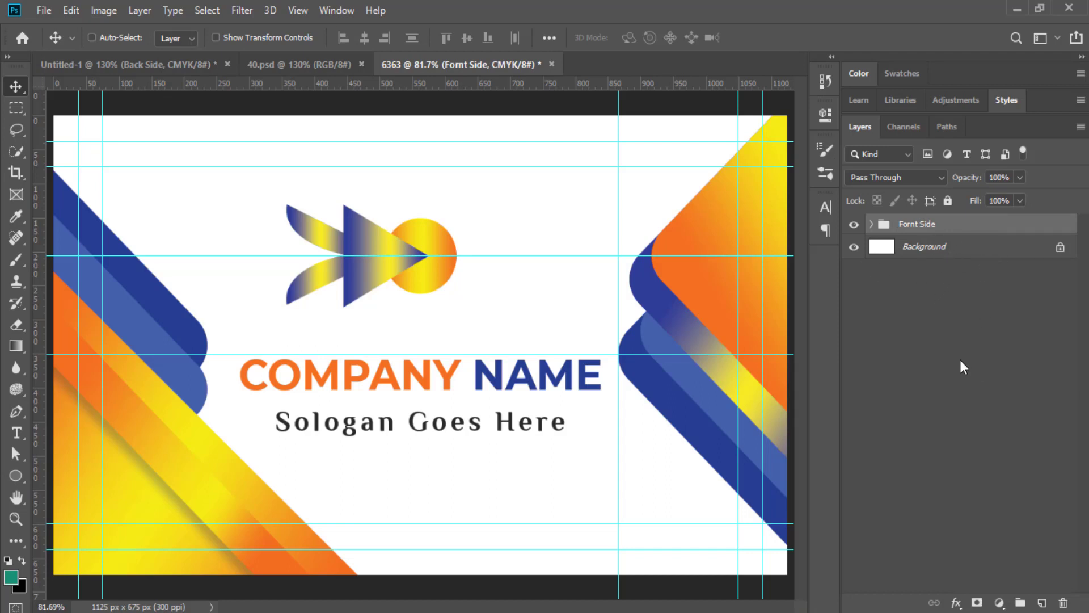
Step: Place a white Background copy above Fornt Side and drag the middle guides off the canvas
left_click_drag(970, 258, 1042, 595)
left_click_drag(957, 251, 956, 216)
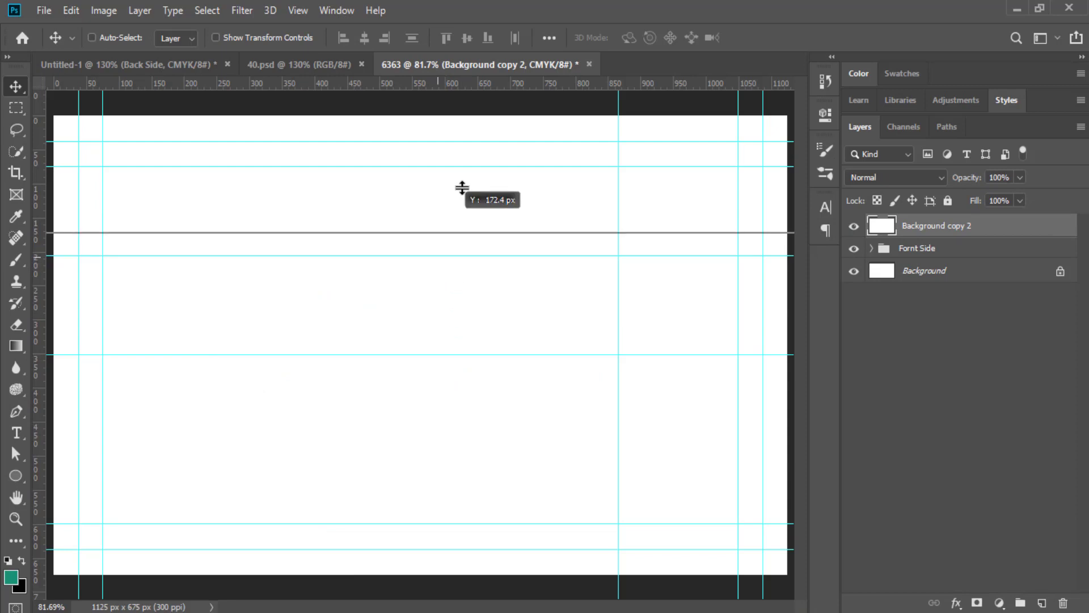
left_click_drag(438, 256, 465, 83)
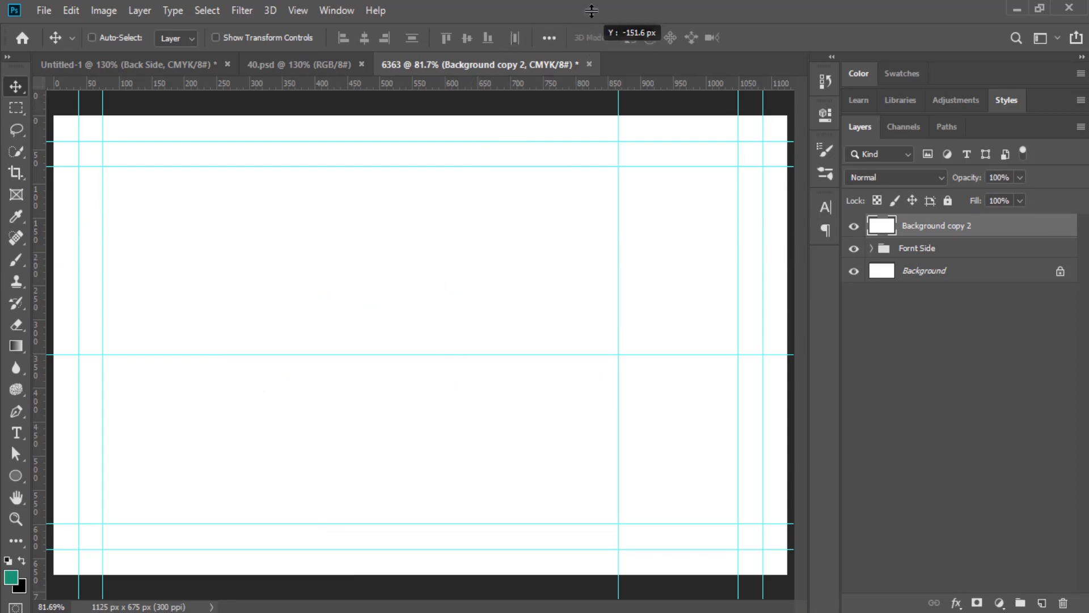
left_click_drag(614, 213, 37, 262)
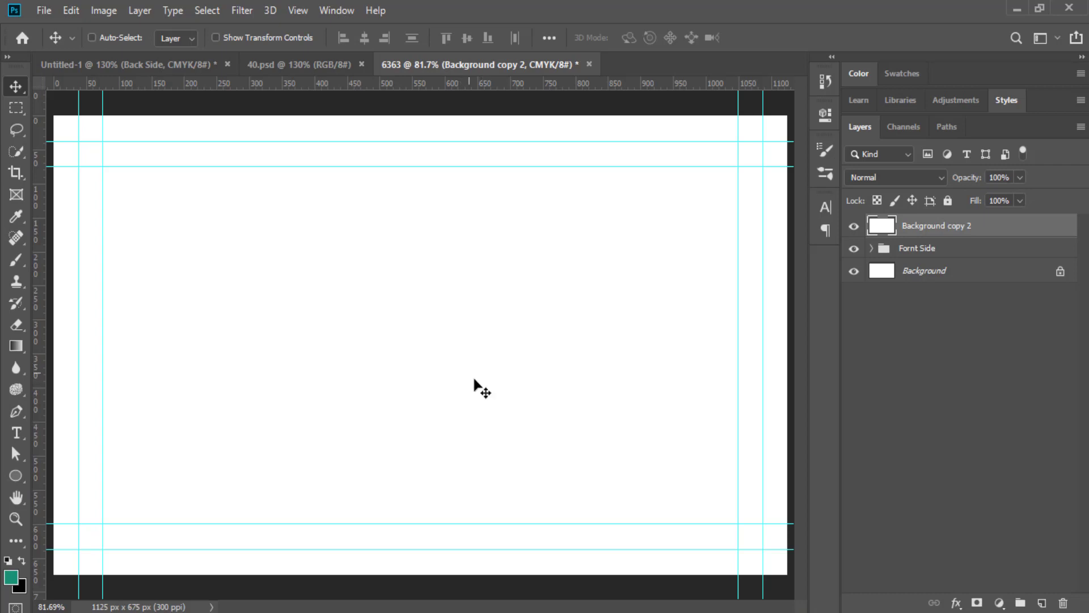
Step: Measure the reference card's bottom bar height with a temporary guide, then return to 6363
left_click(172, 66)
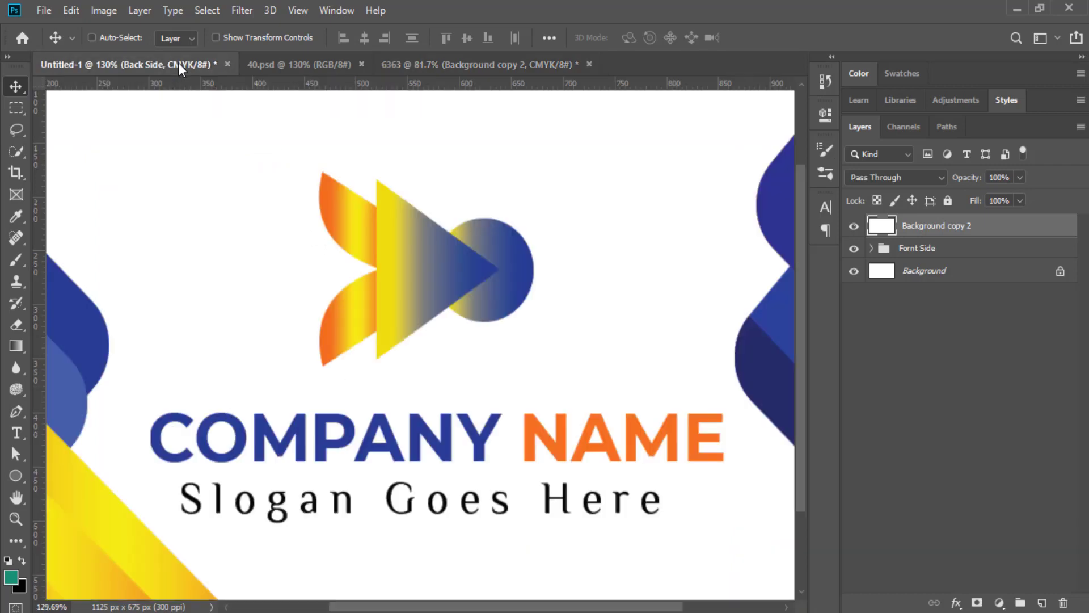
left_click(854, 224)
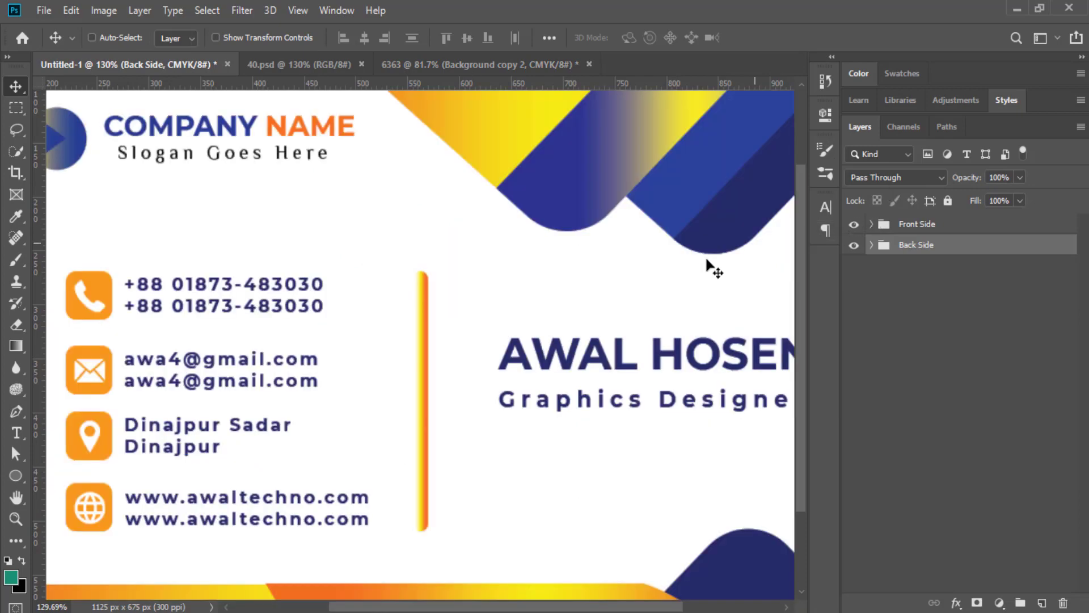
key("ctrl+0")
key("ctrl+semicolon")
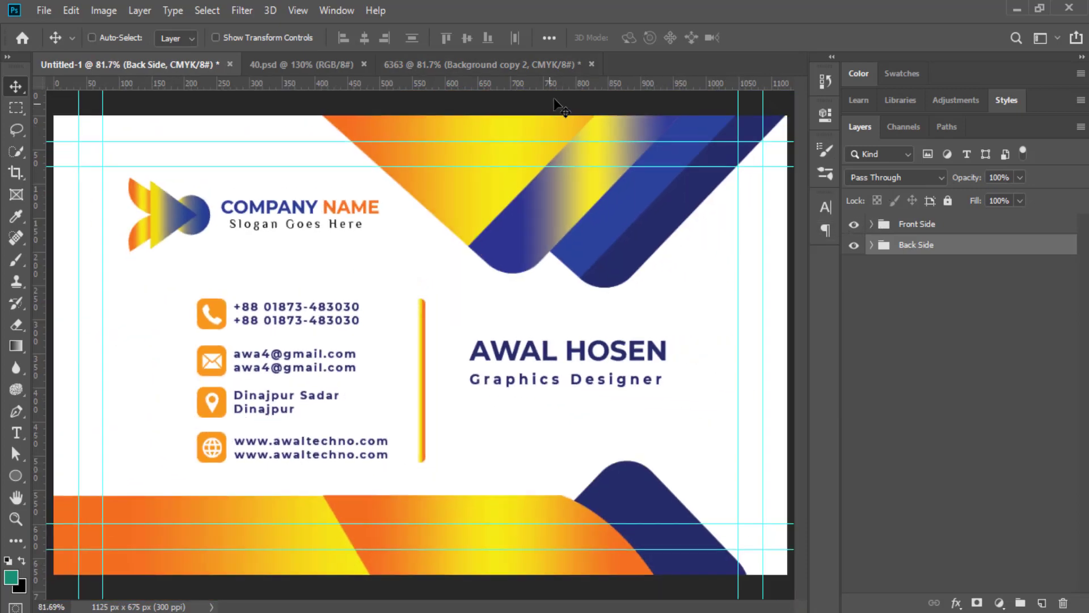
left_click_drag(561, 89, 575, 497)
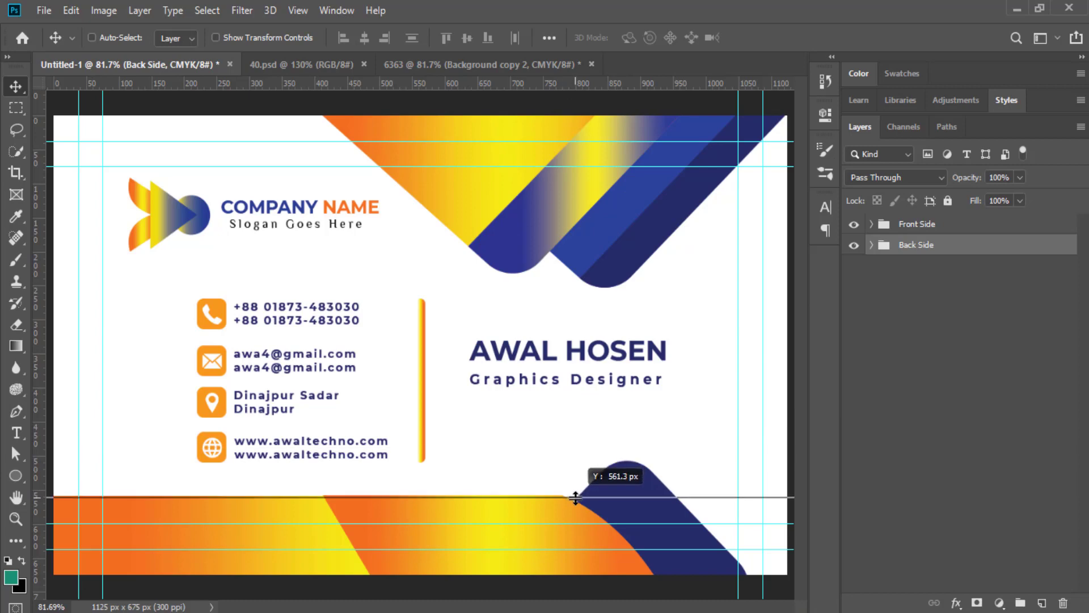
left_click_drag(576, 497, 671, 38)
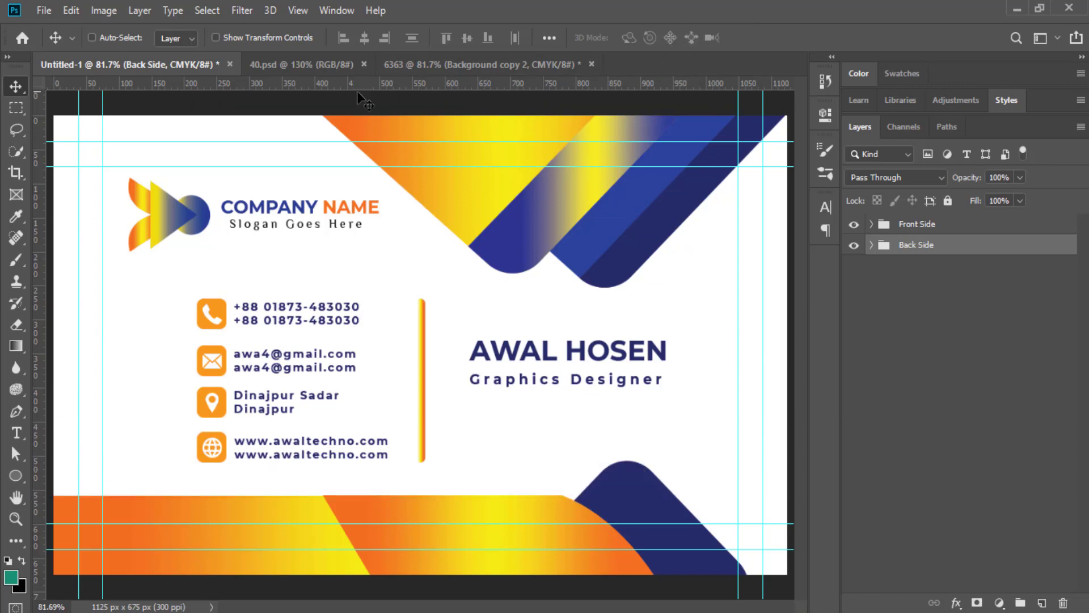
left_click(503, 64)
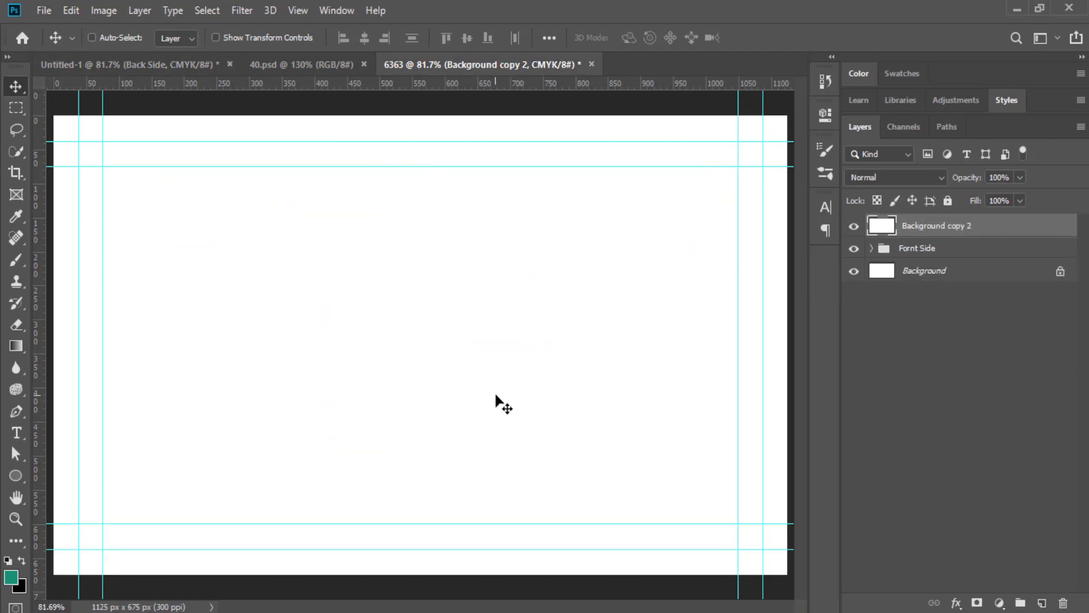
Step: Draw a rectangle bar across the canvas bottom, trying then resetting a 60 px corner radius
left_click(17, 473)
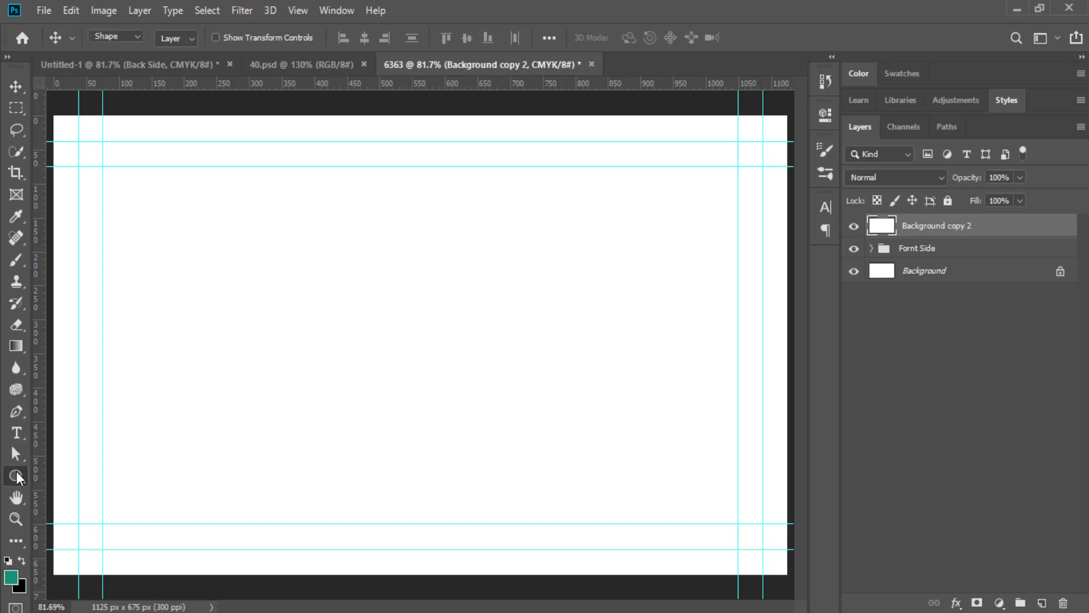
left_click(77, 480)
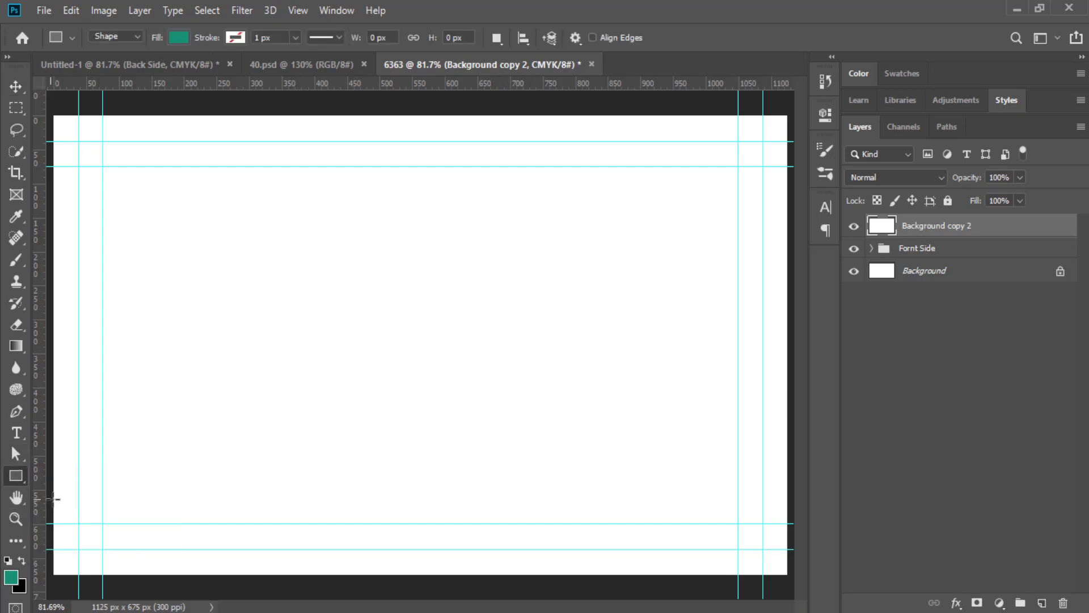
mouse_move(55, 499)
left_mouse_down()
mouse_move(702, 579)
mouse_move(687, 590)
left_mouse_up()
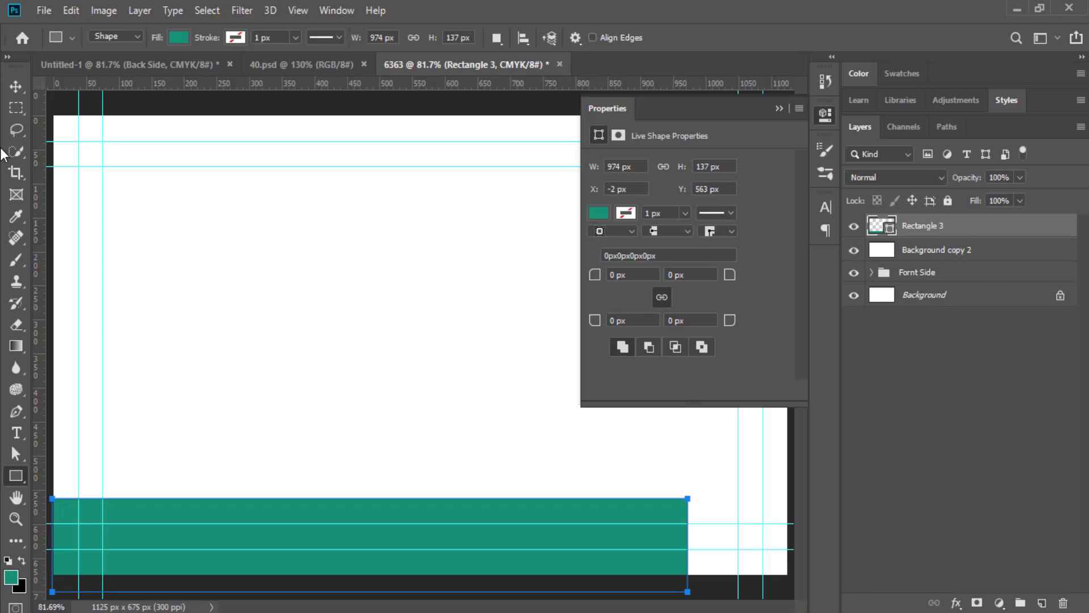
left_click(16, 454)
left_click_drag(632, 452, 760, 565)
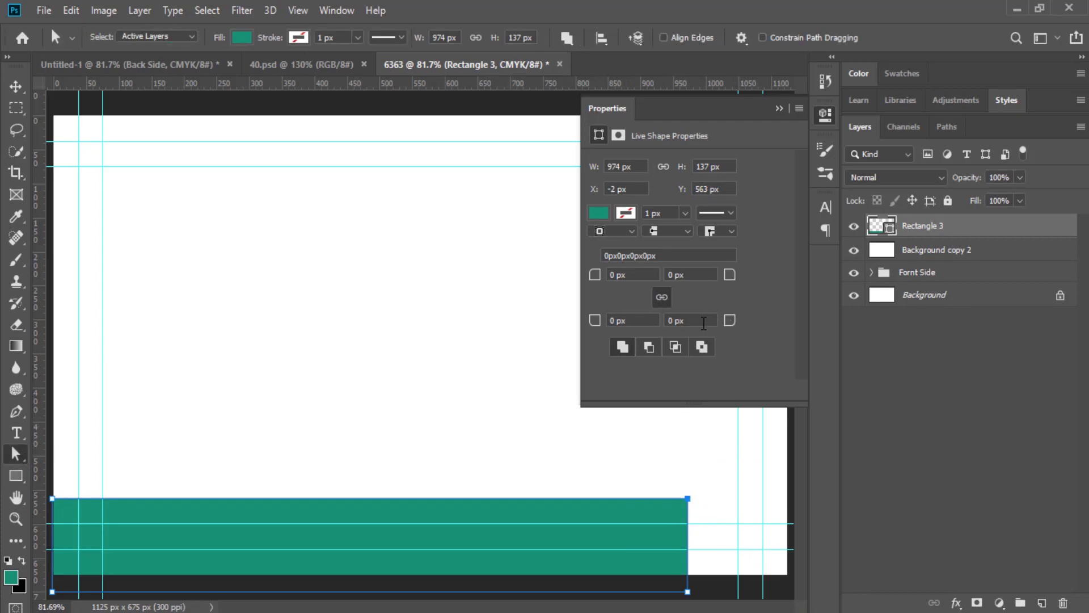
left_click(705, 273)
type("60")
key("Return")
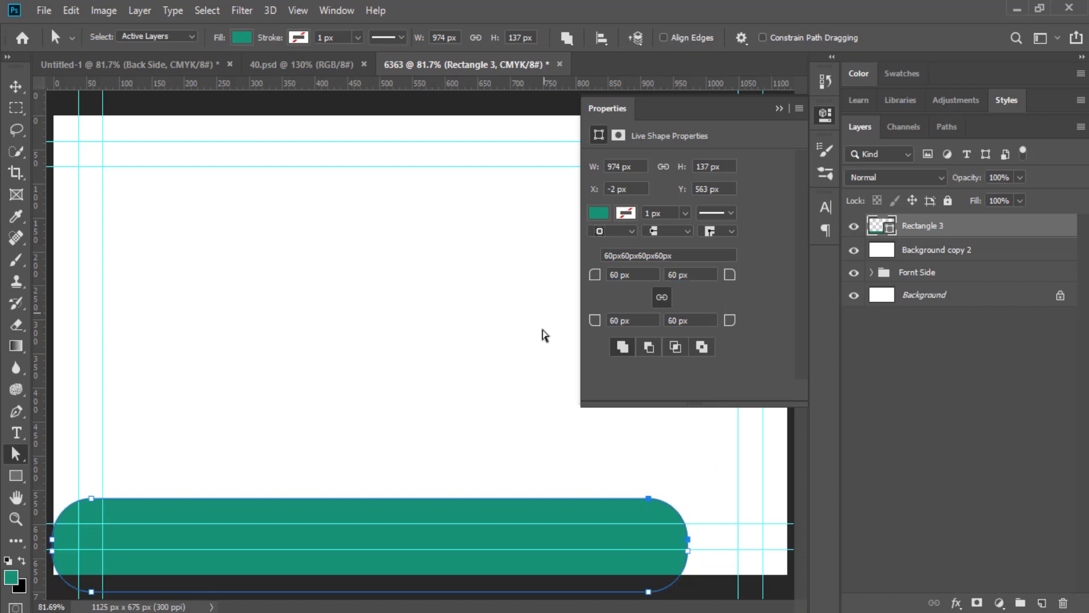
left_click_drag(728, 319, 678, 305)
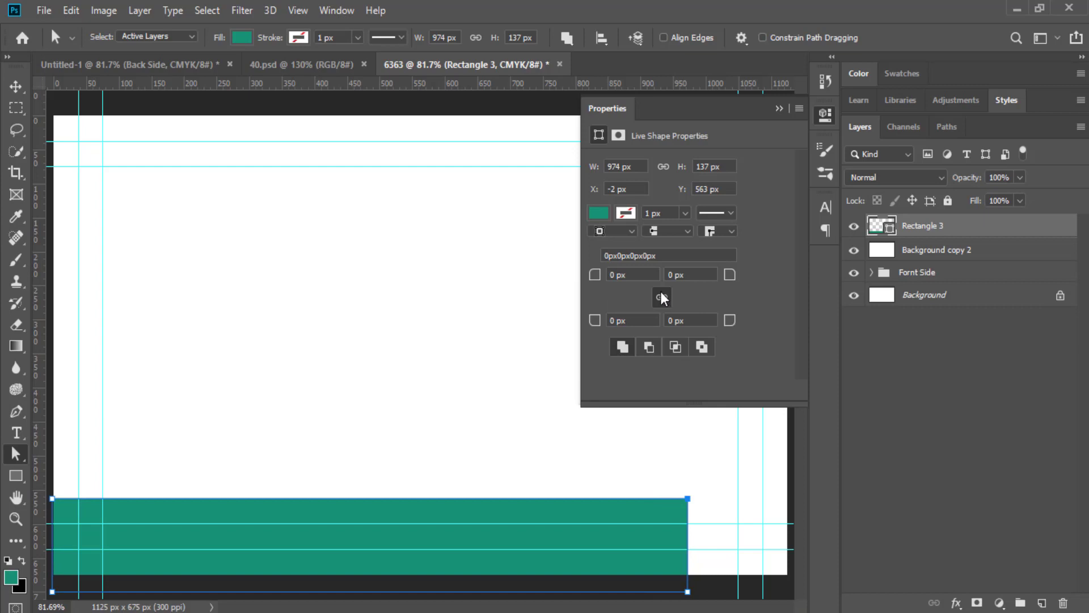
Step: Unlink the corner radii and round only the top-right corner to 137 px
left_click(661, 298)
left_click(701, 276)
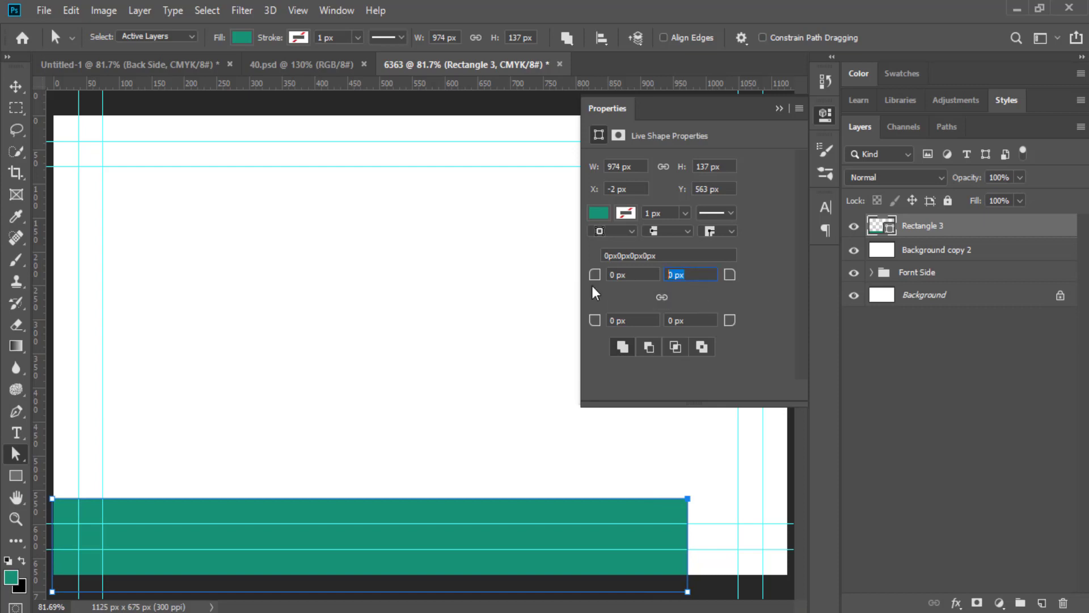
type("60")
key("Return")
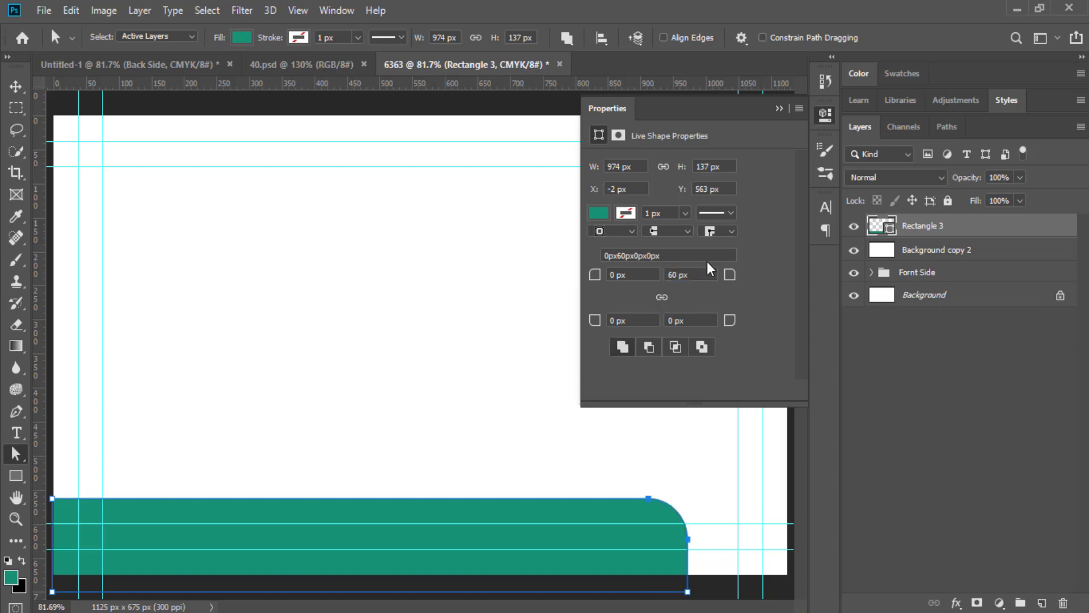
left_click(701, 275)
type("100")
key("Return")
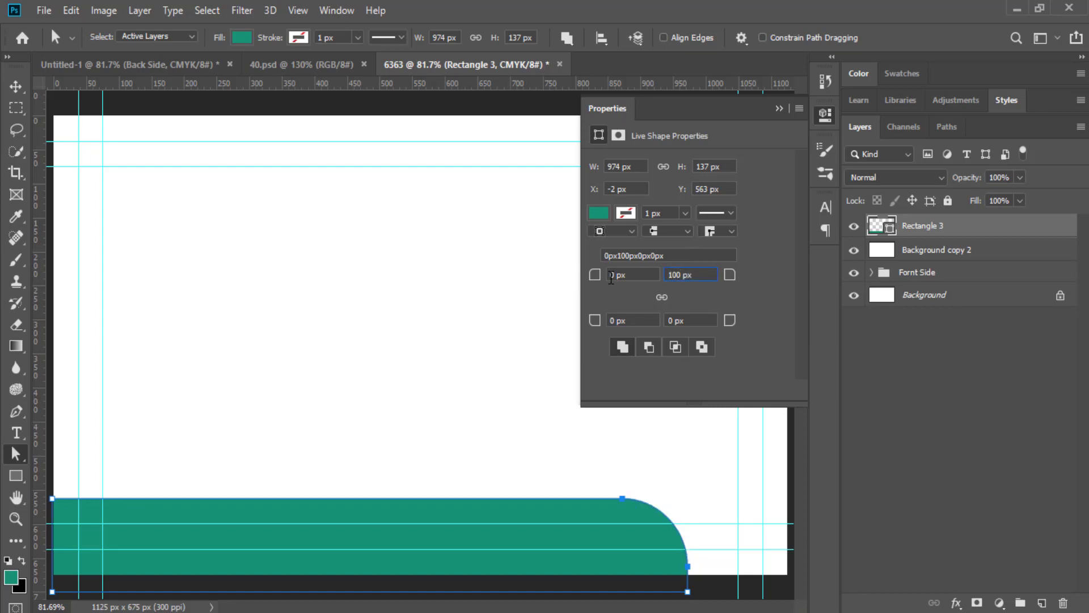
key("ctrl+a")
type("1")
key("Return")
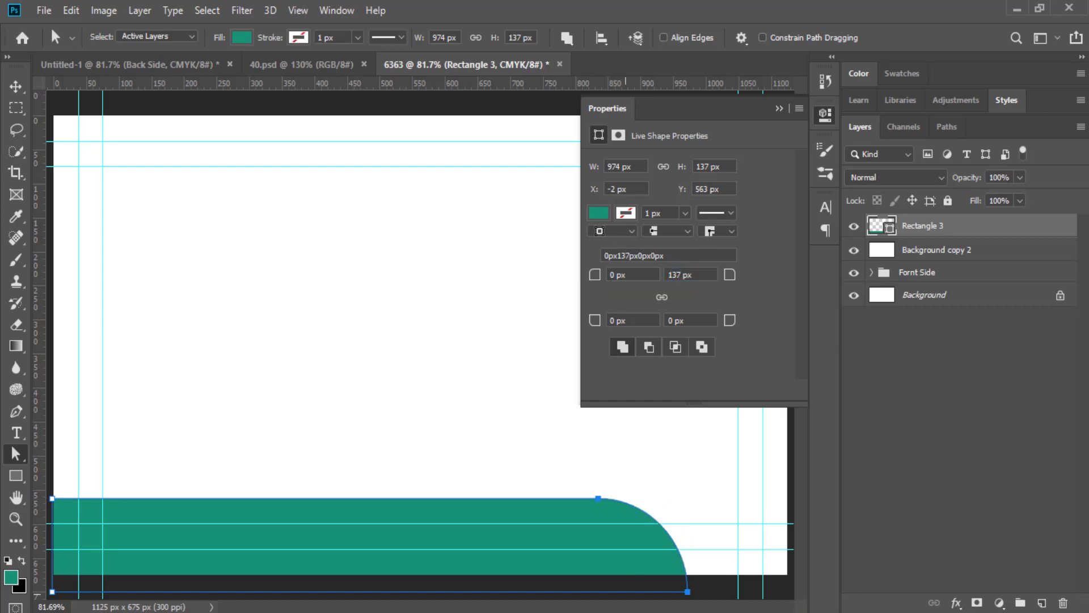
Step: Add a guide near the bar's top and nudge the bar slightly left and down
left_click(780, 111)
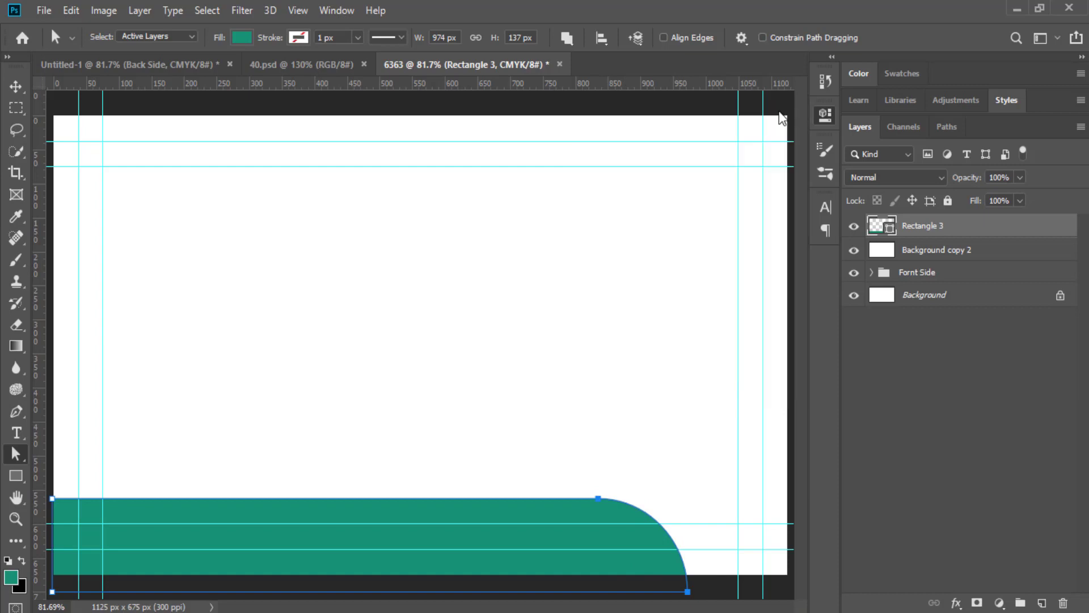
mouse_move(655, 86)
left_mouse_down()
mouse_move(703, 525)
mouse_move(707, 502)
mouse_move(708, 511)
left_mouse_up()
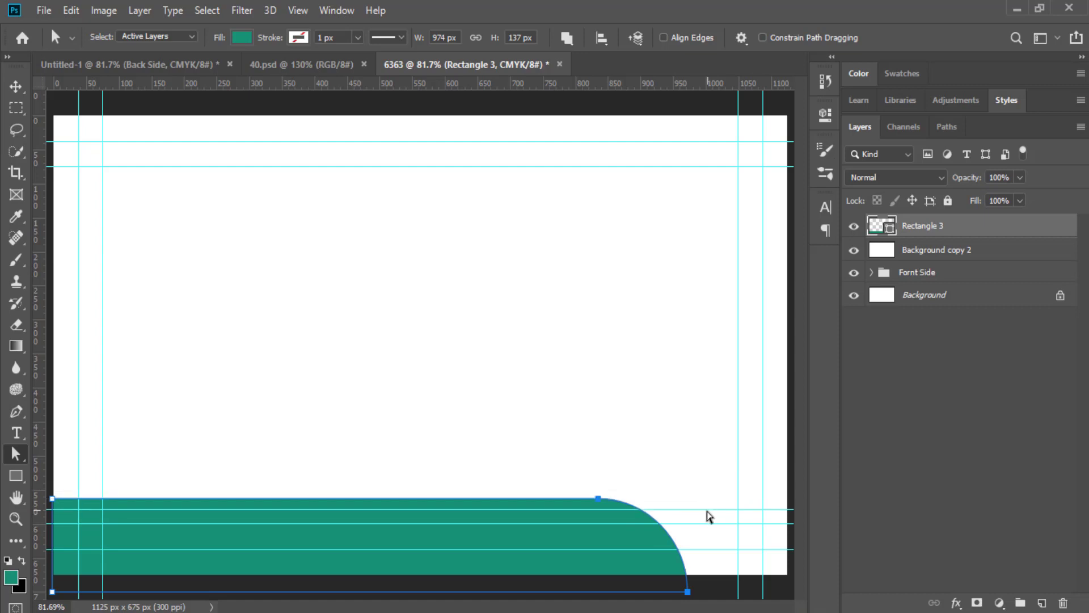
key("v")
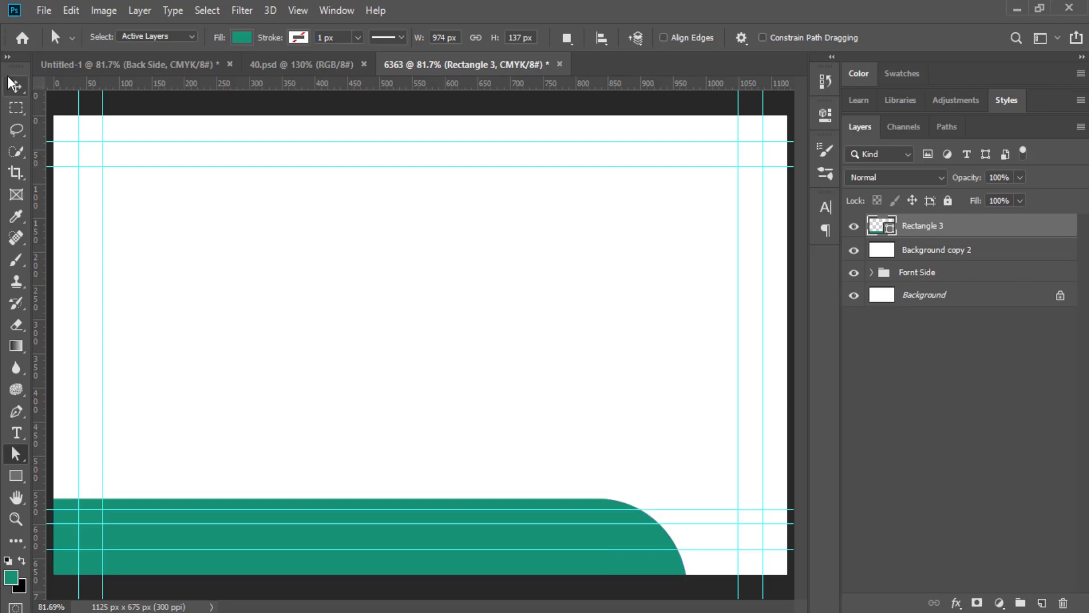
left_click_drag(353, 558, 323, 552)
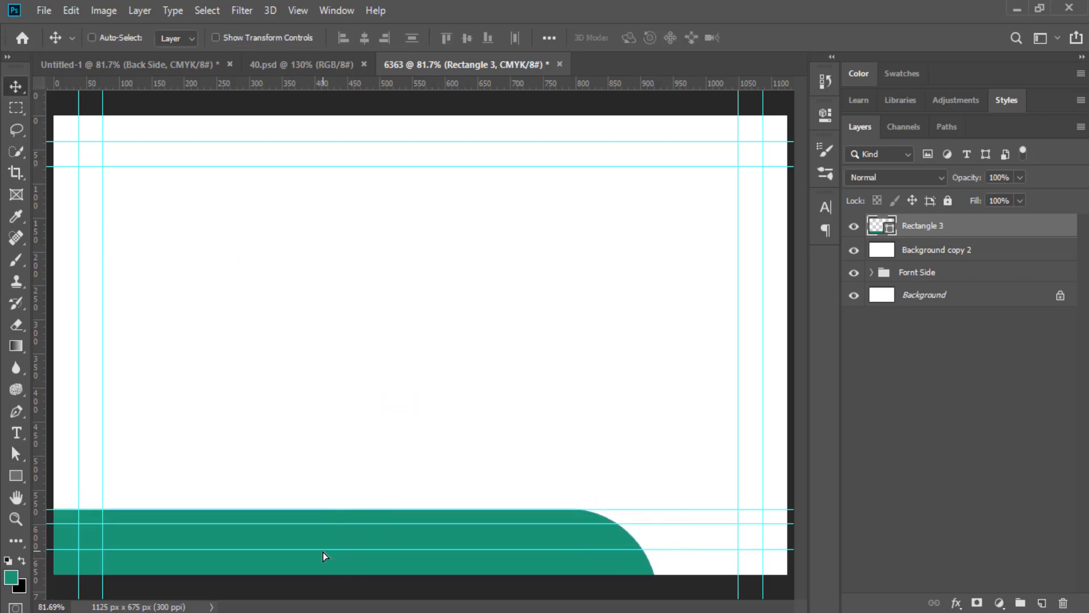
Step: Apply the Orange, Yellow, Orange gradient overlay preset to Rectangle 3, comparing against Untitled-1
double_click(889, 227)
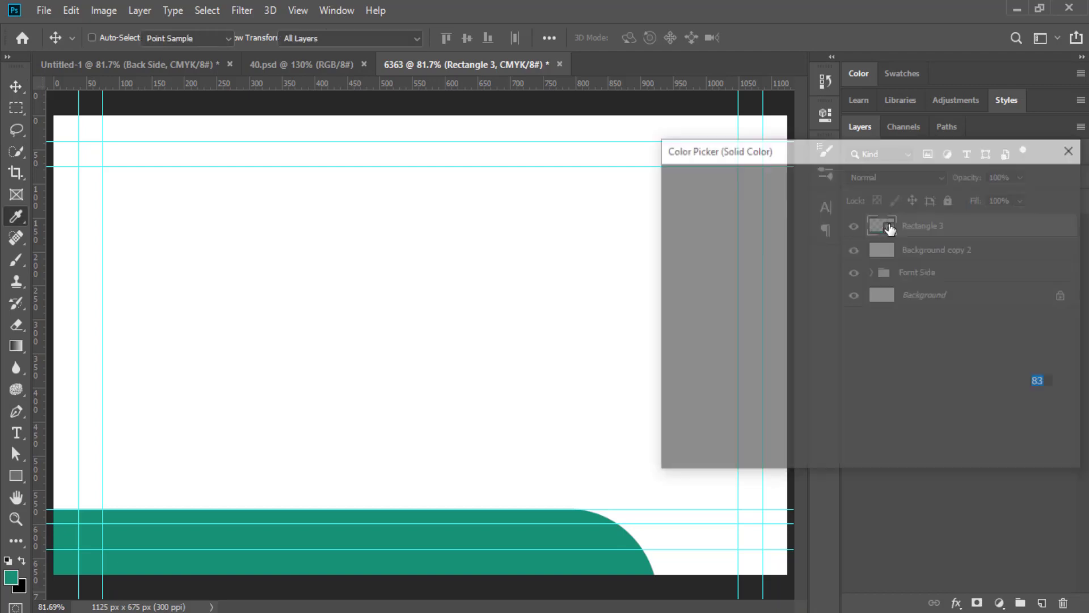
left_click(1029, 181)
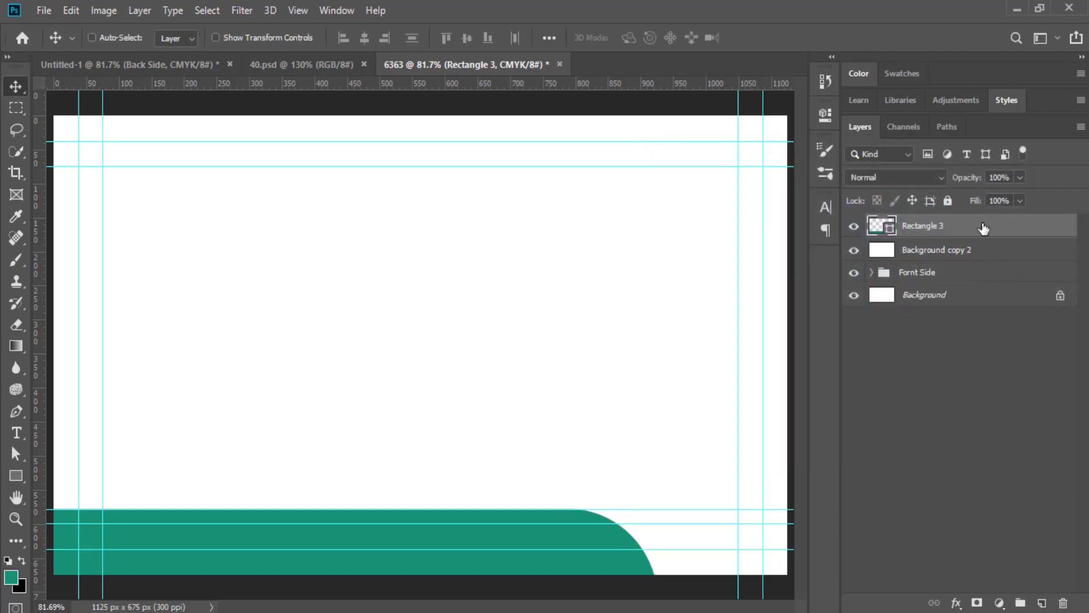
right_click(919, 226)
left_click(829, 23)
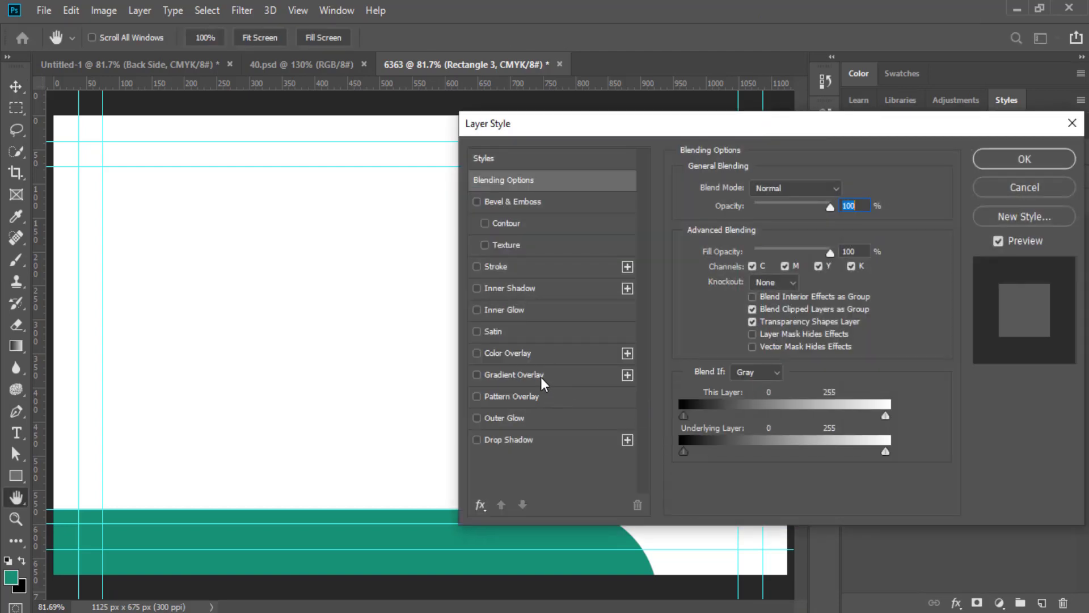
left_click(540, 375)
left_click(775, 233)
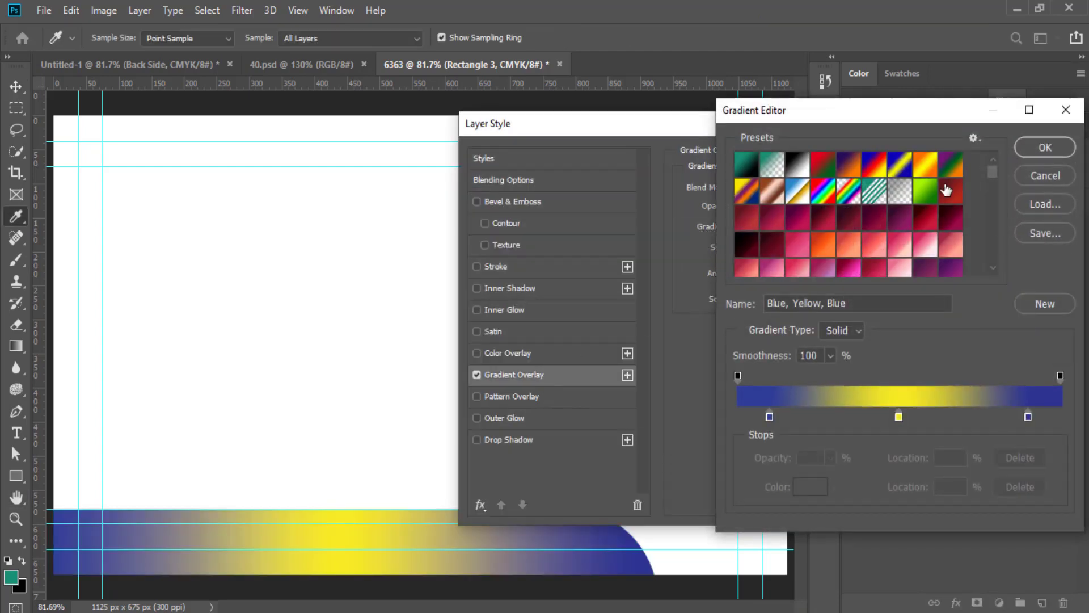
left_click(925, 165)
left_click(1031, 147)
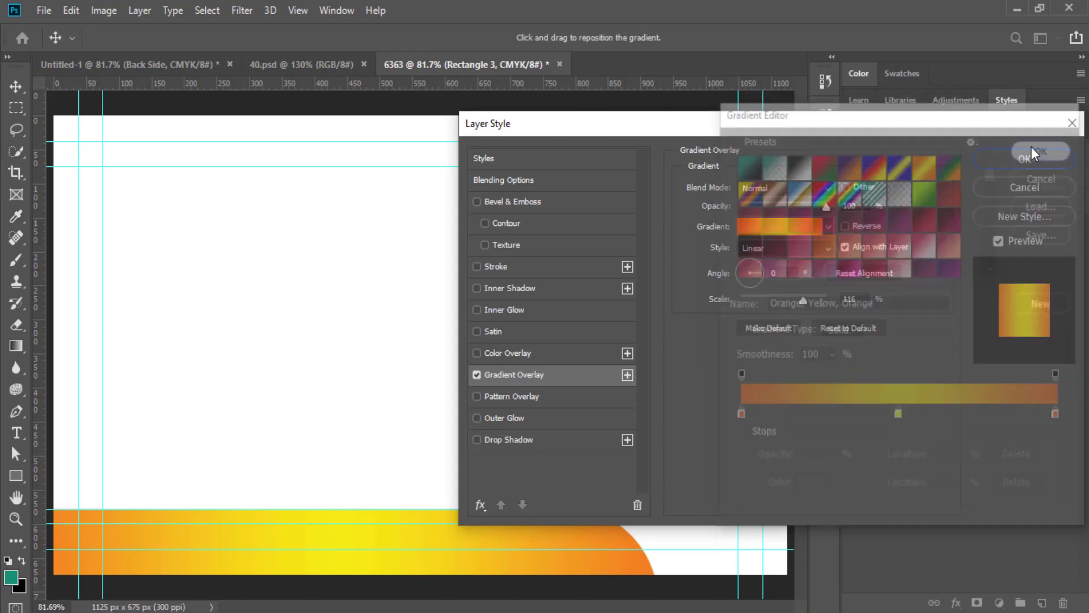
left_click(1023, 156)
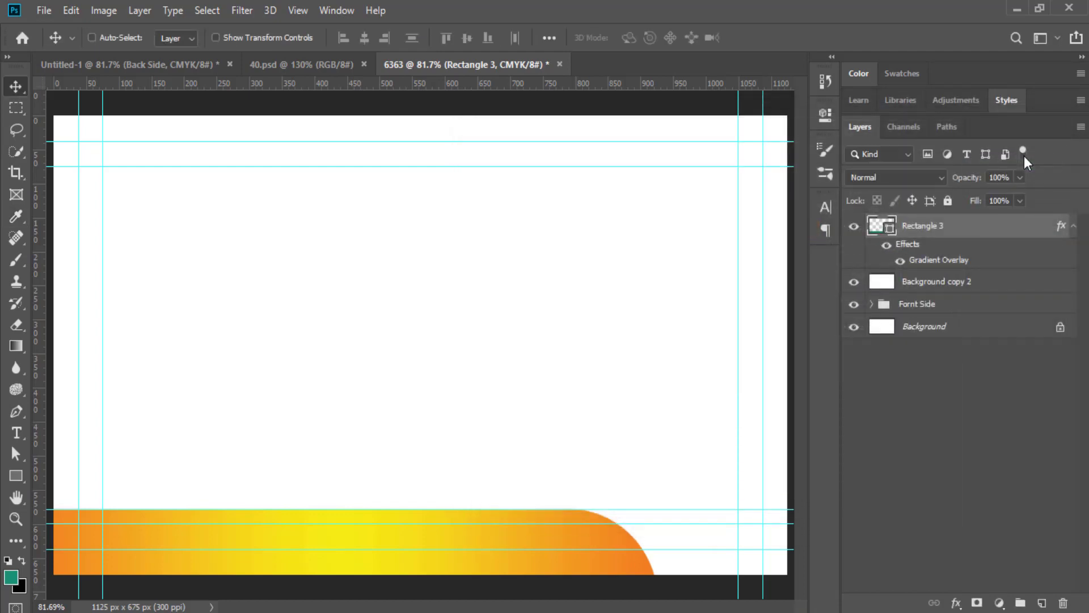
left_click(154, 62)
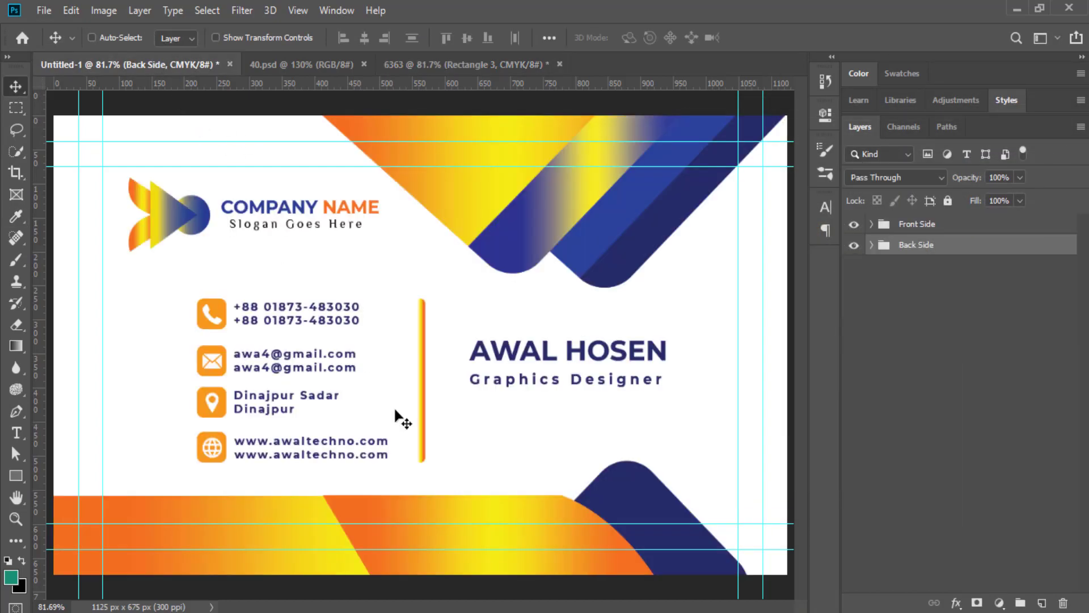
left_click(480, 65)
left_click(1074, 225)
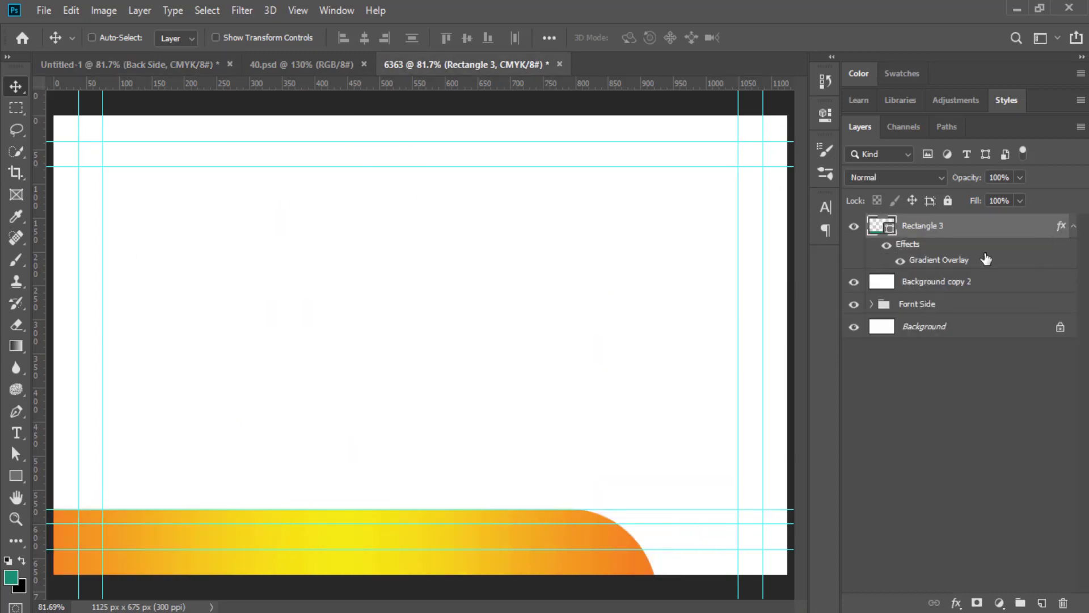
Step: Duplicate the gradient bar as Rectangle 3 copy and transform the copy
left_click_drag(987, 232, 1042, 604)
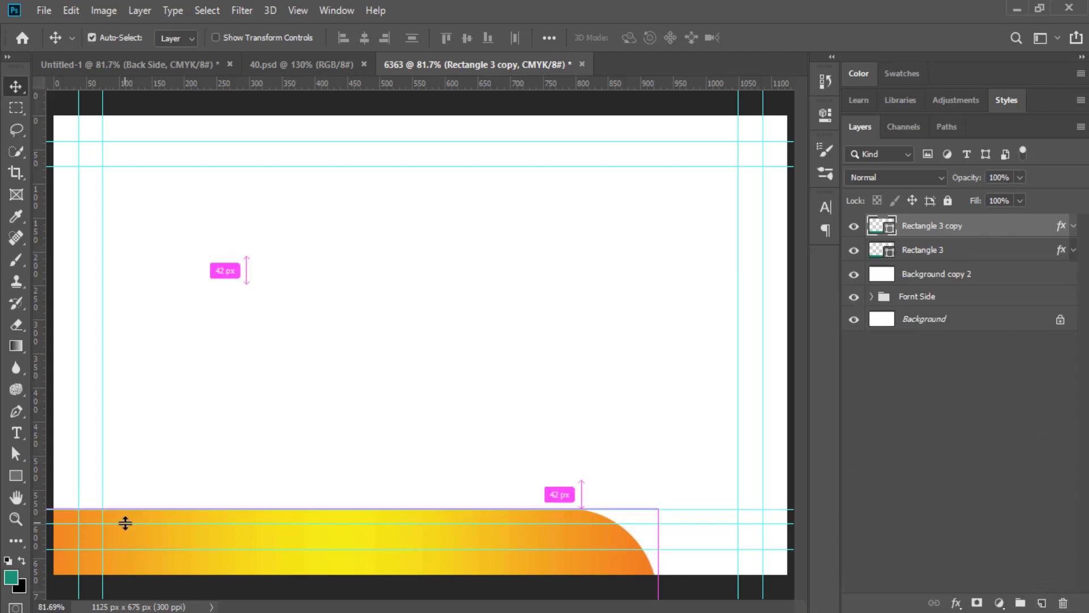
key("ctrl+t")
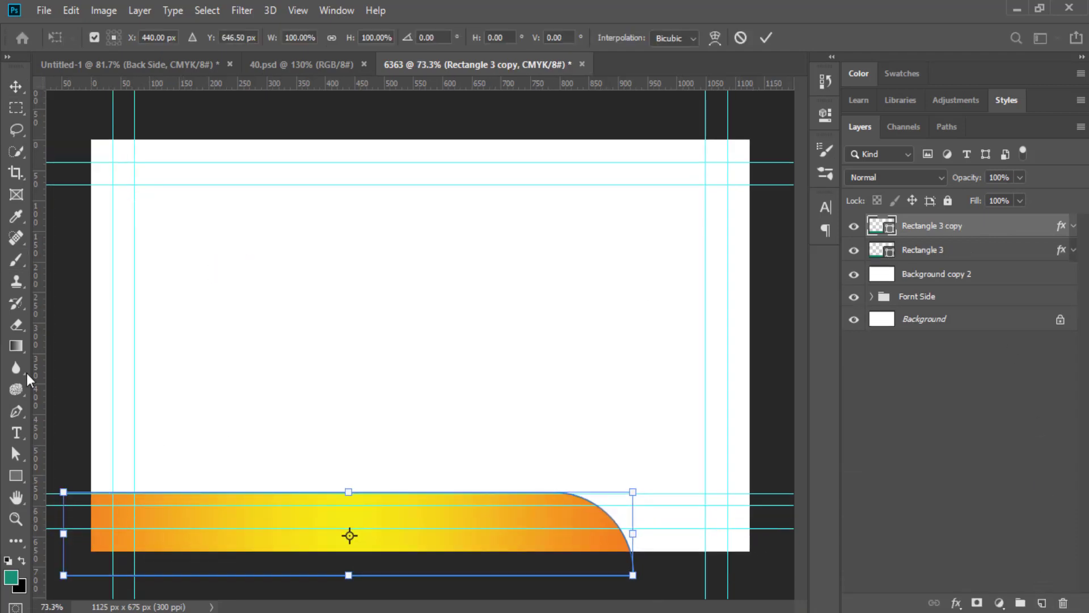
mouse_move(45, 453)
left_mouse_down()
mouse_move(85, 545)
mouse_move(365, 532)
left_mouse_up()
key("ctrl+z")
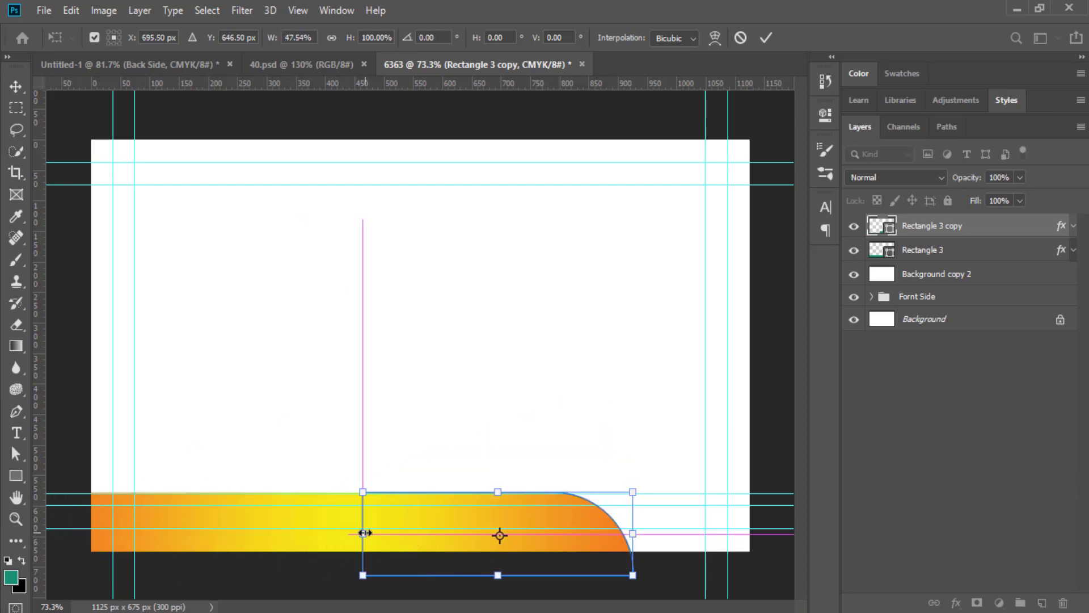
left_click(764, 34)
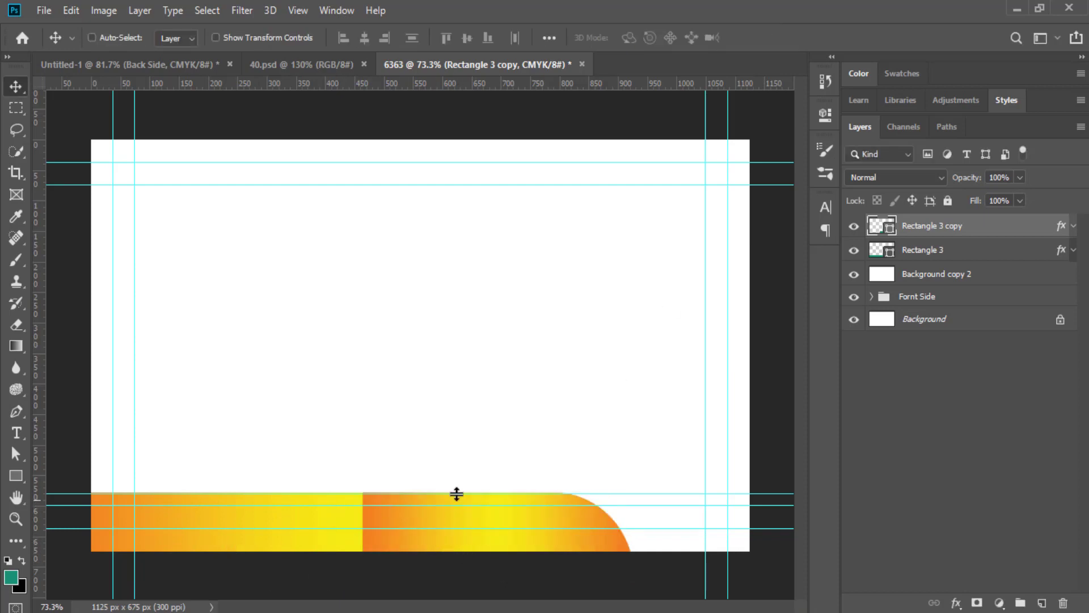
Step: Slant the copy's left edge by shifting its bottom-left anchor to the right
key("ctrl+t")
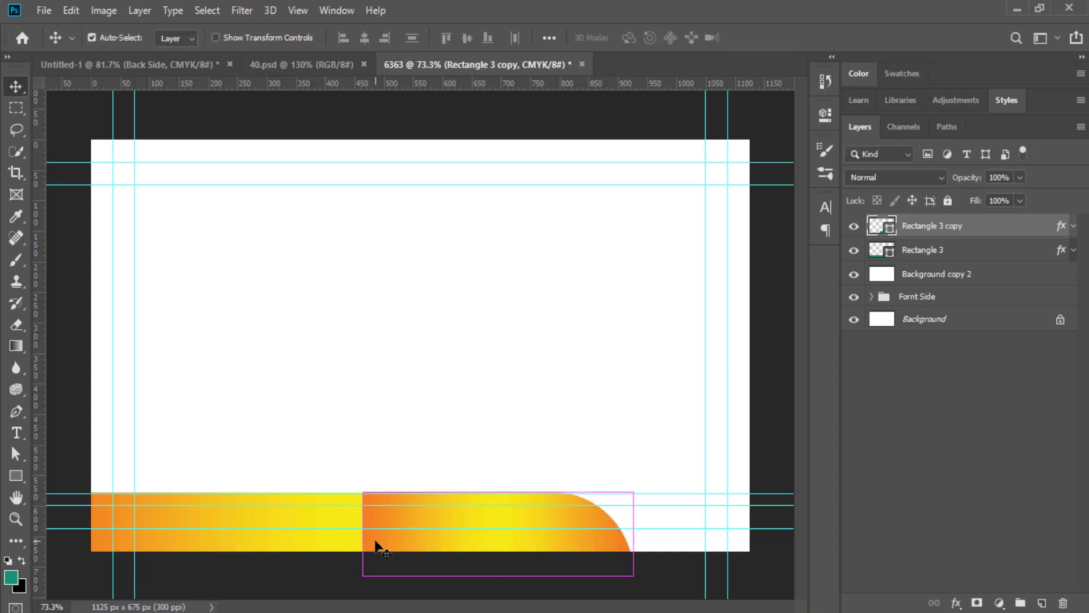
left_click(15, 453)
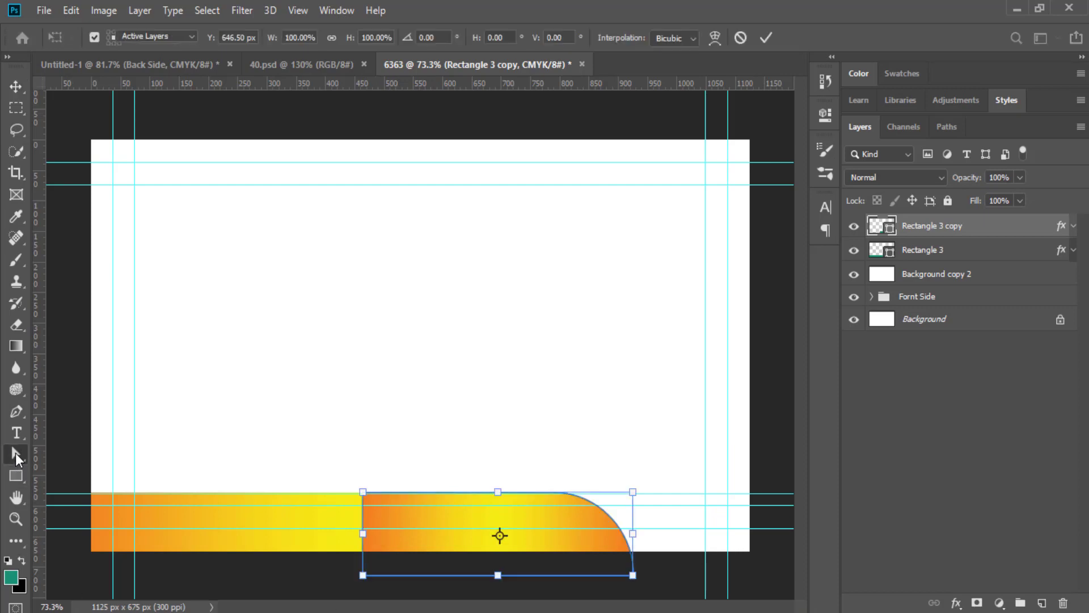
left_click_drag(296, 559, 416, 586)
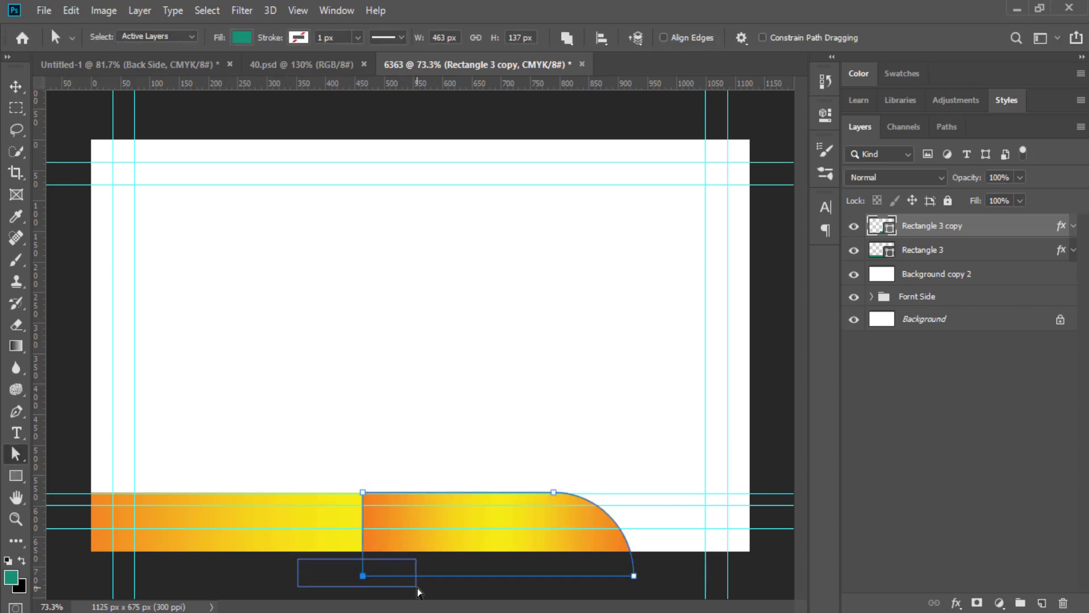
key("Delete")
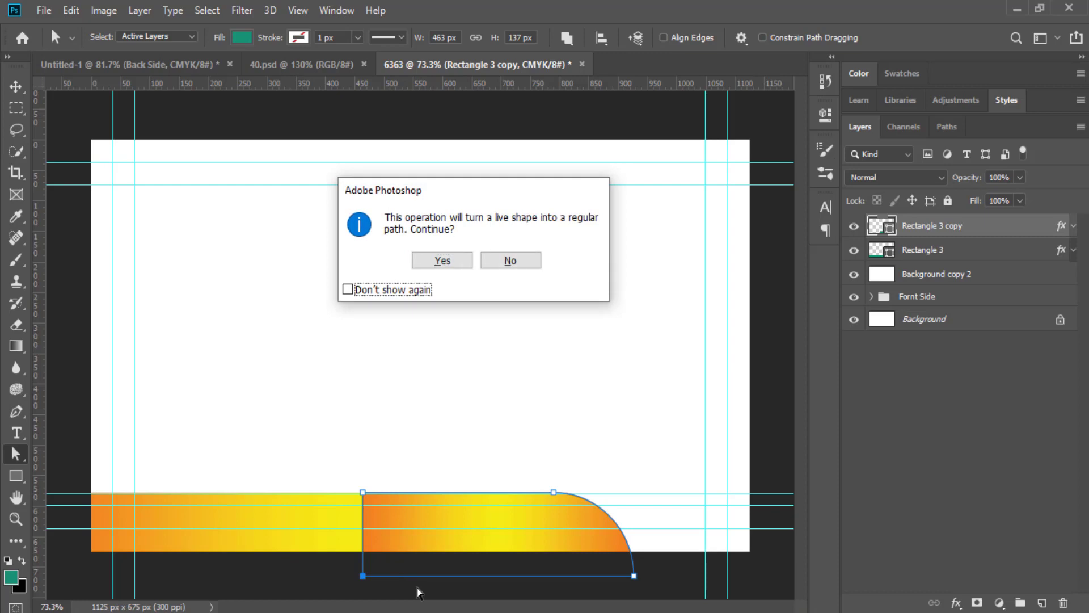
left_click(445, 266)
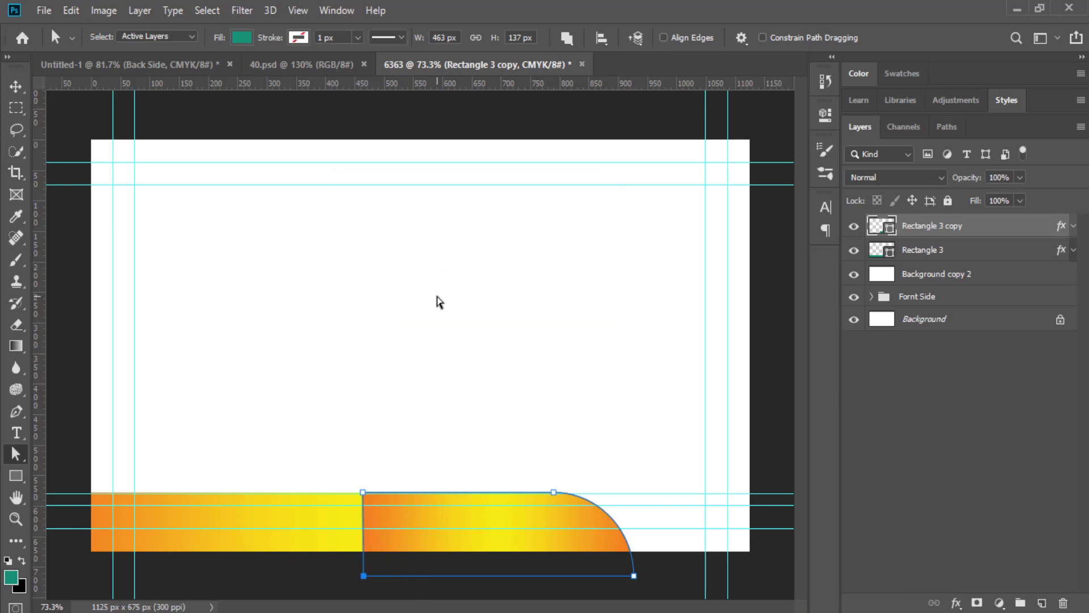
key("shift+Right")
key("shift+Right")
key("shift+Right")
key("shift+Right")
key("shift+Right")
key("shift+Right")
key("shift+Right")
key("shift+Right")
key("shift+Right")
key("shift+Right")
key("shift+Right")
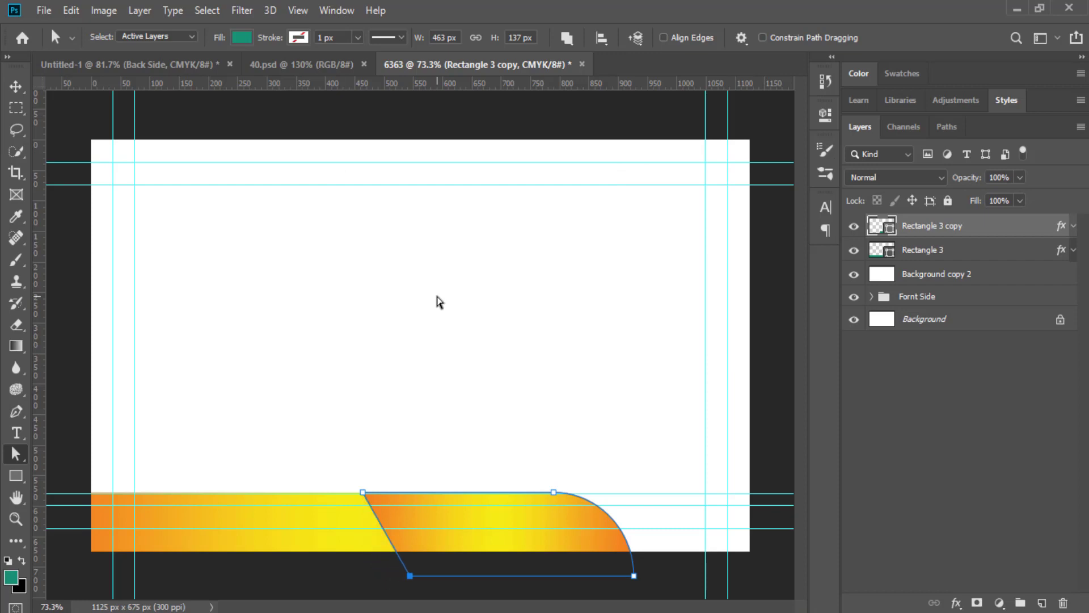
left_click(944, 445)
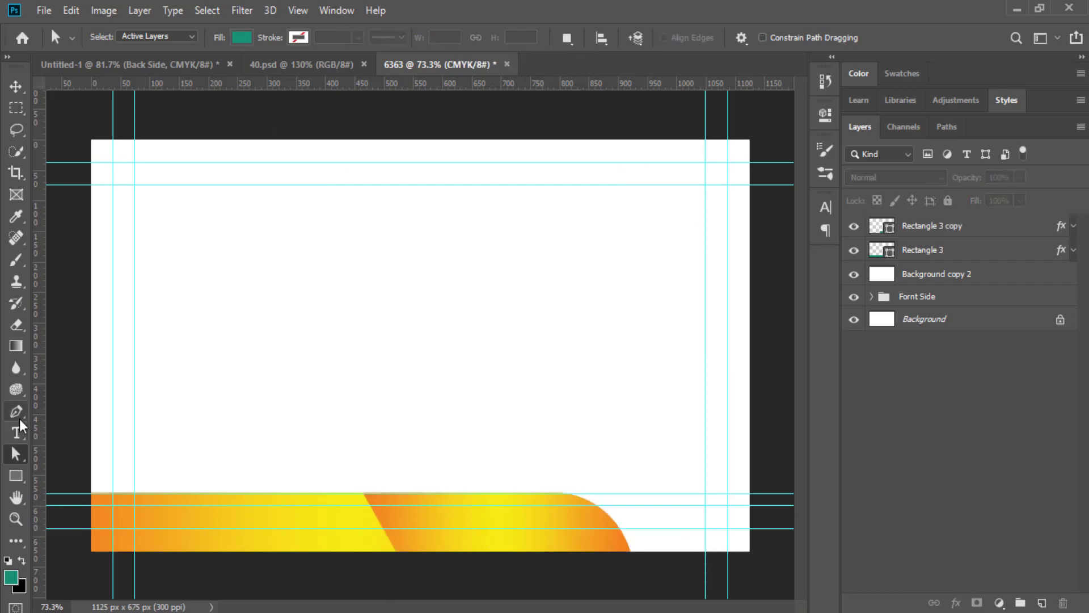
Step: Draw a 292 px teal square with 50 px rounded corners
left_click(23, 476)
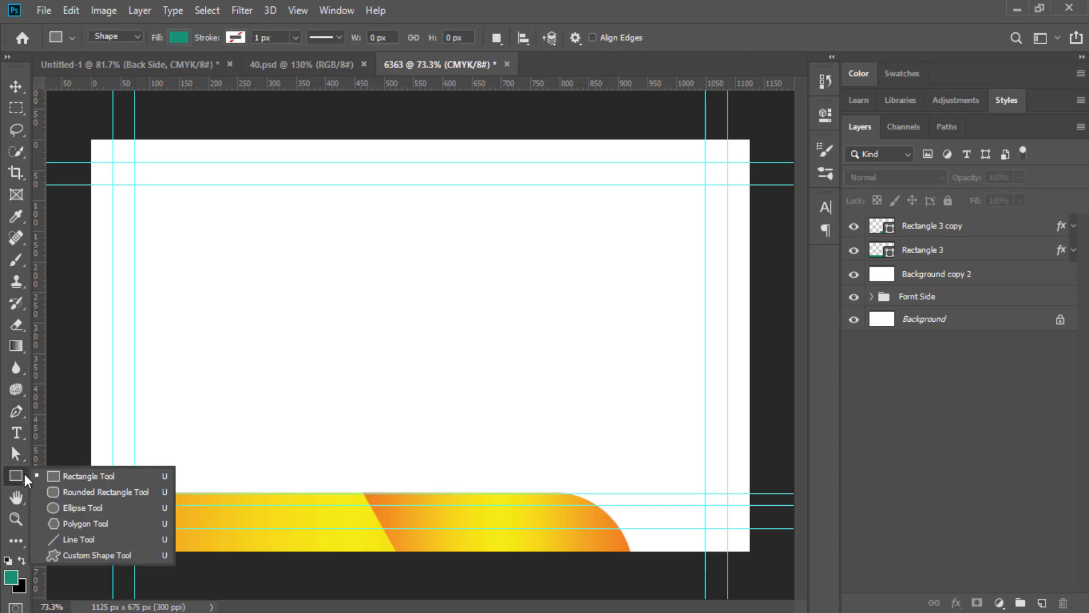
left_click(73, 492)
left_click_drag(380, 293, 593, 470)
type("5")
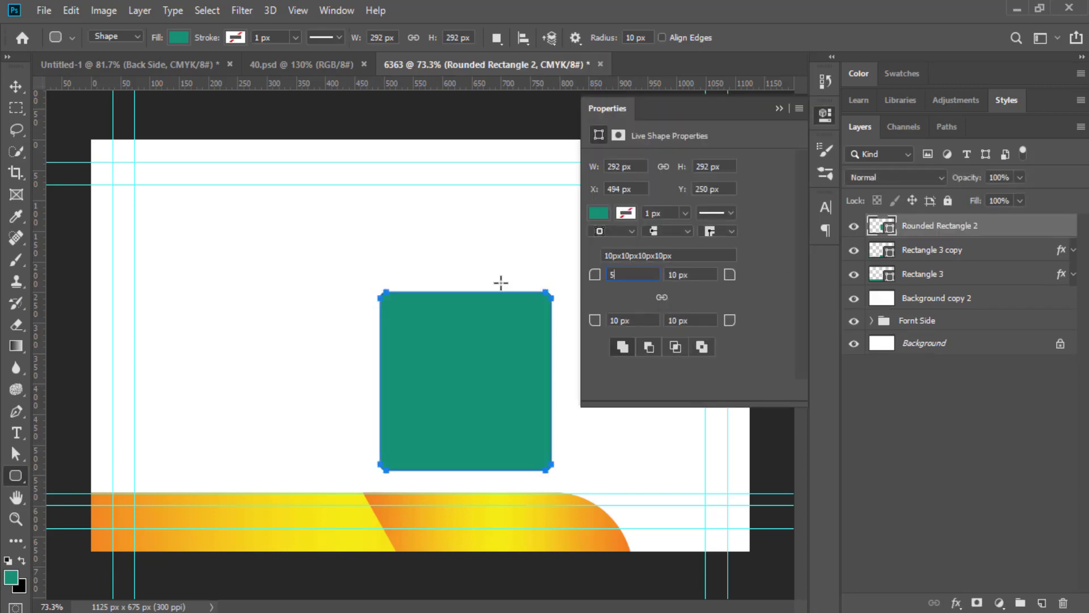
key("Return")
key("Return")
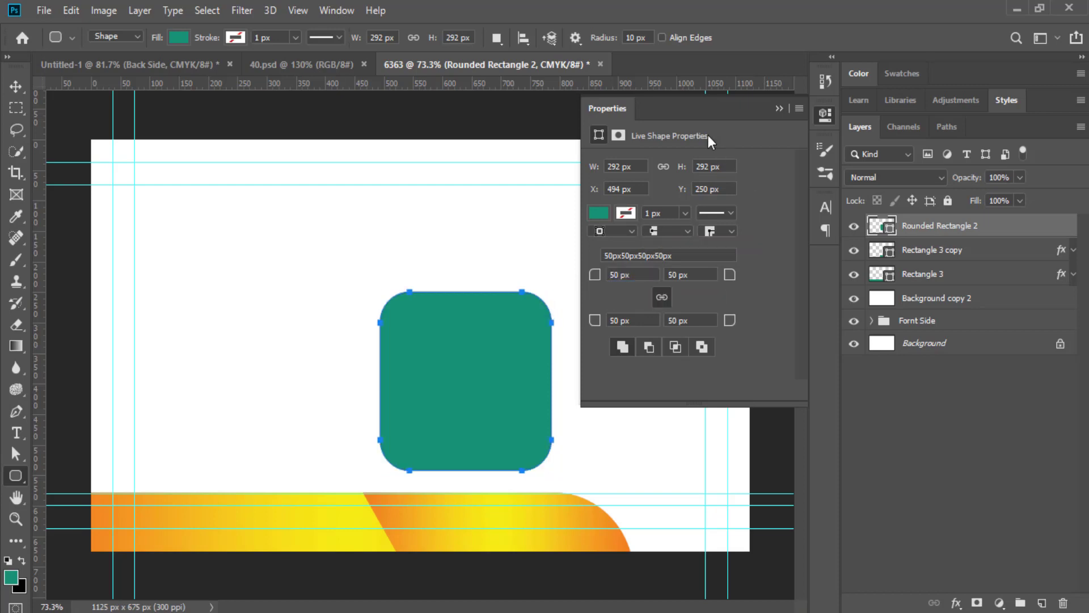
left_click(754, 108)
Step: Rotate the square 45° and tuck it beneath the gradient bars in the bottom-right corner
key("v")
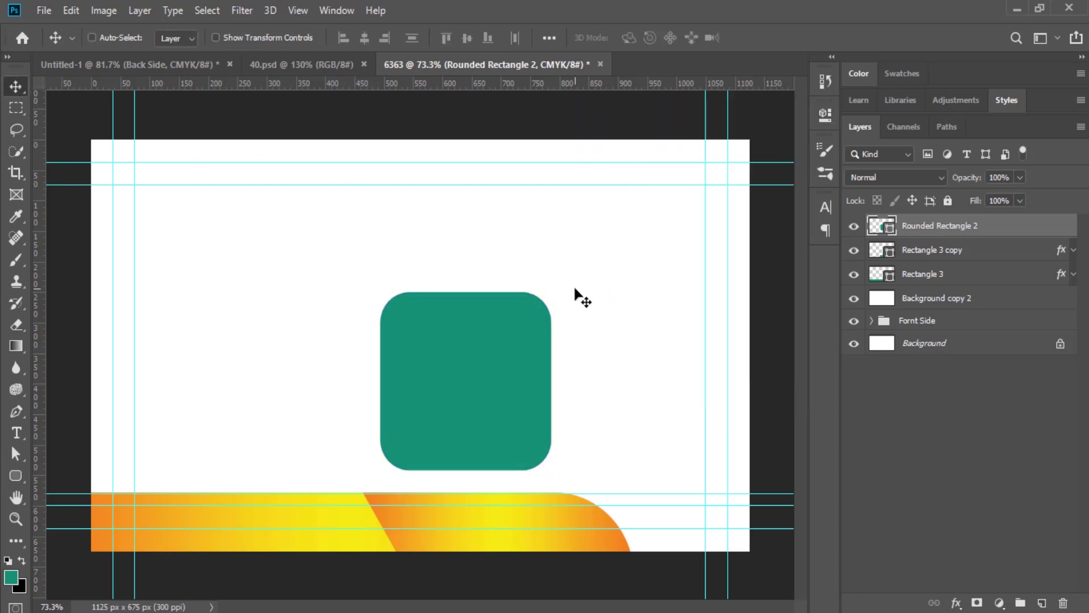
key("ctrl+t")
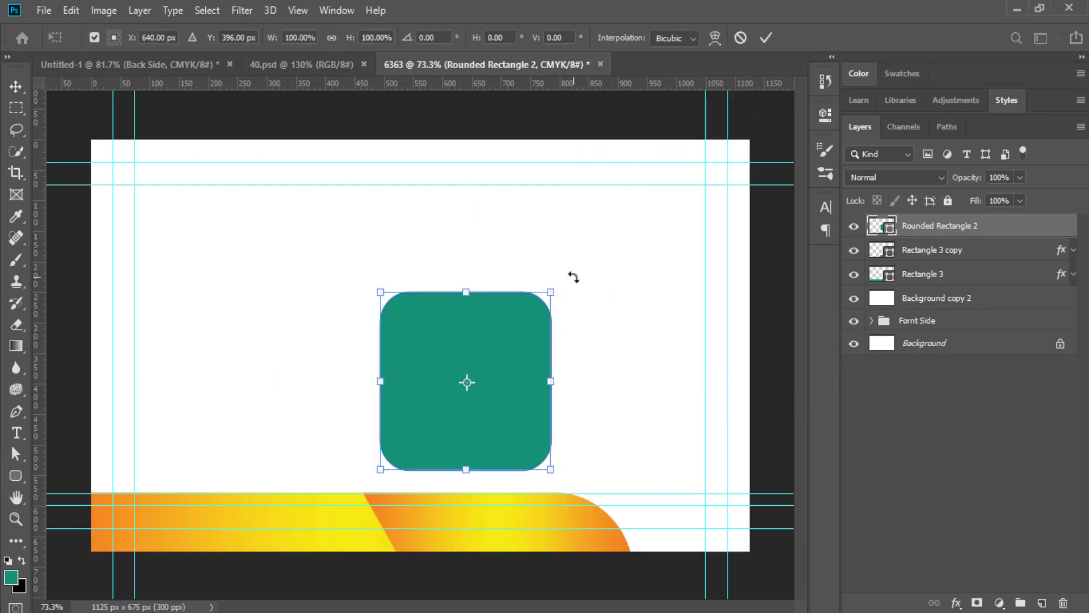
left_click_drag(560, 273, 466, 245)
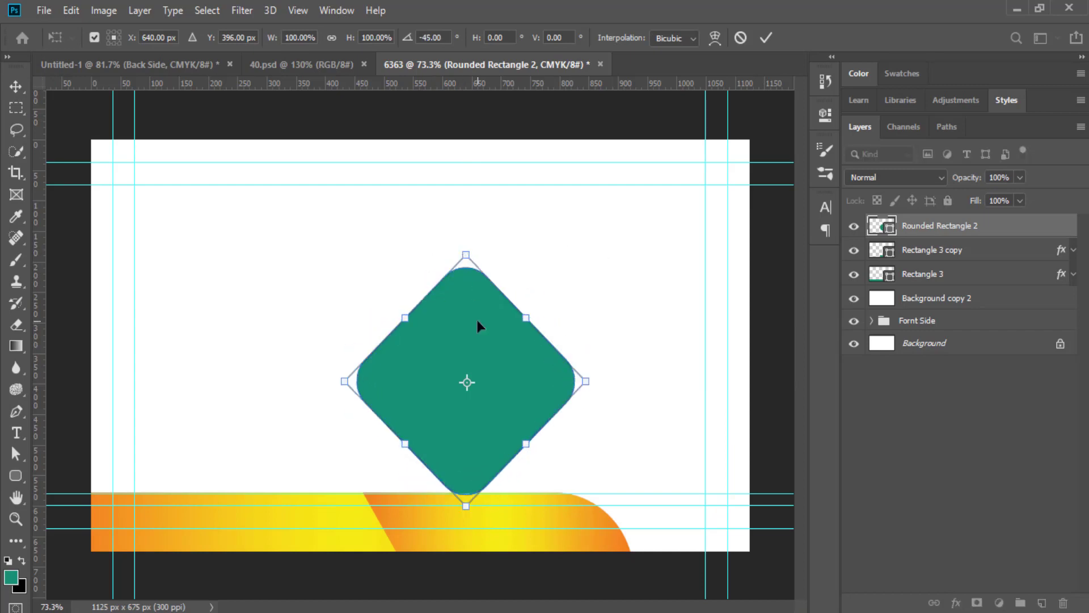
mouse_move(476, 319)
left_mouse_down()
mouse_move(593, 393)
mouse_move(667, 506)
left_mouse_up()
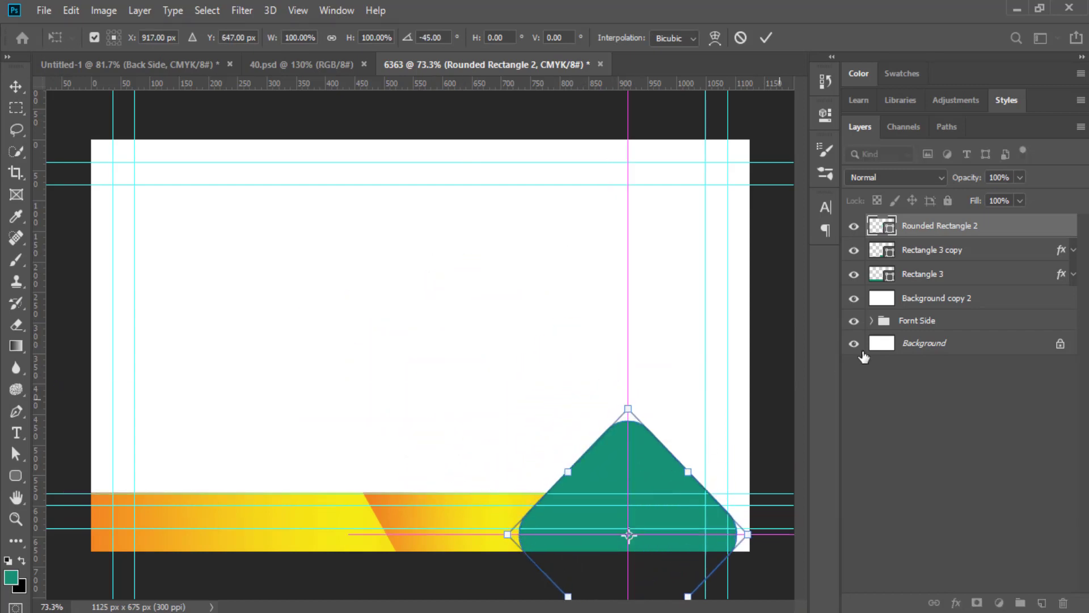
left_click_drag(952, 237, 948, 297)
left_click_drag(948, 289, 948, 287)
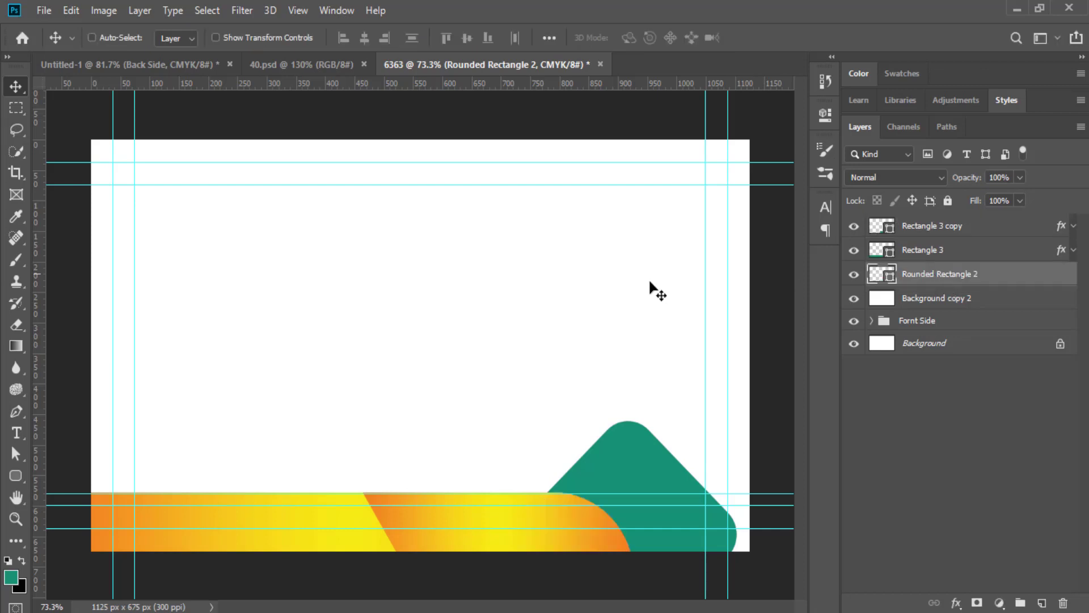
left_click_drag(644, 451, 651, 458)
mouse_move(584, 453)
left_mouse_down()
mouse_move(626, 467)
mouse_move(618, 461)
mouse_move(631, 458)
left_mouse_up()
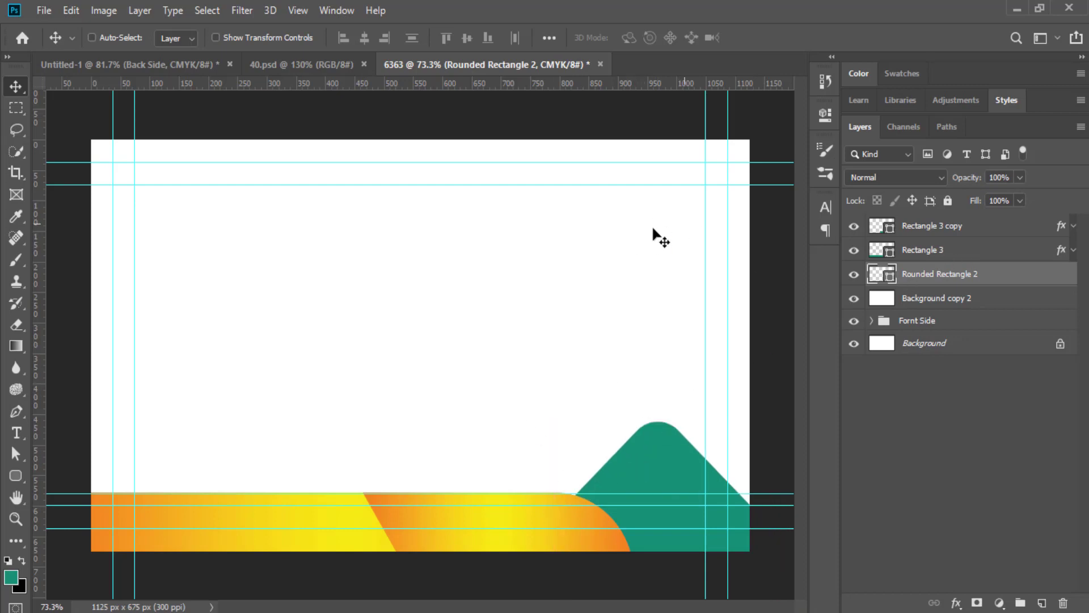
Step: Fill the rounded square with navy #273c92 and bring up the Untitled-1 reference card
double_click(888, 275)
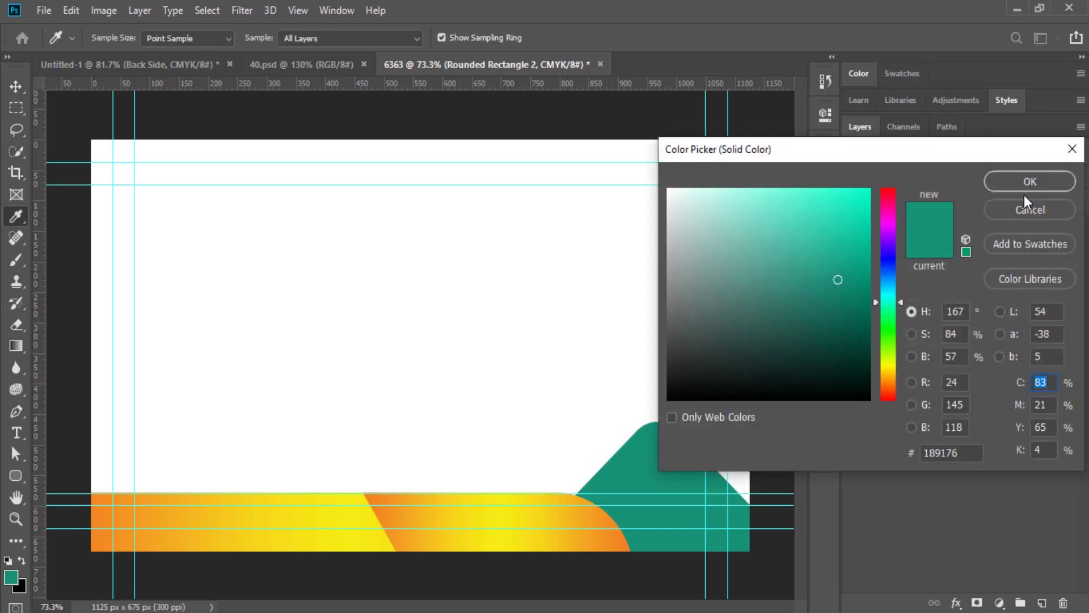
left_click(959, 452)
type("27")
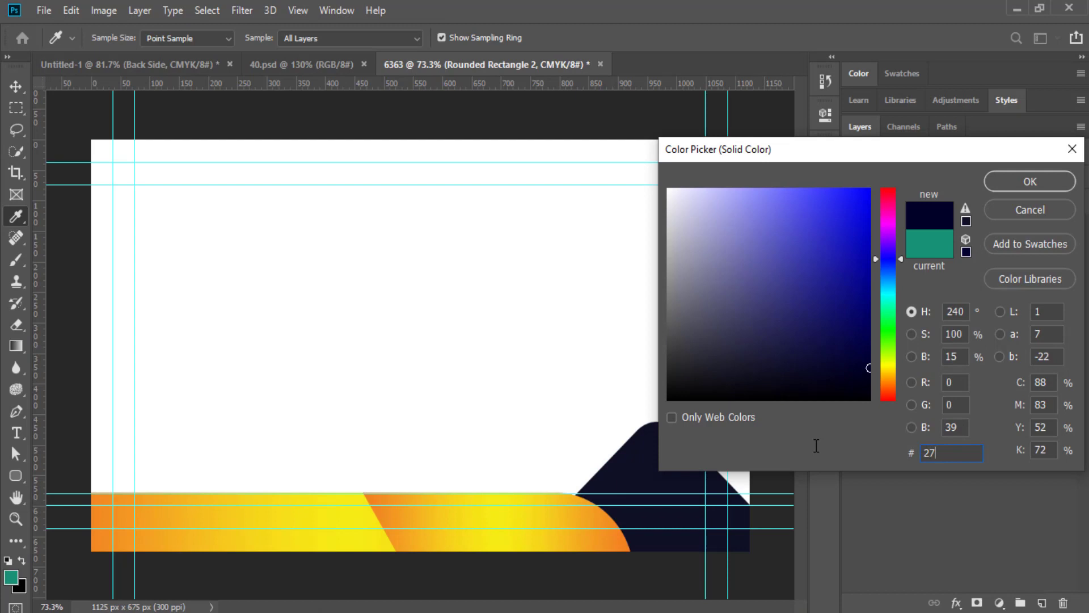
type("3")
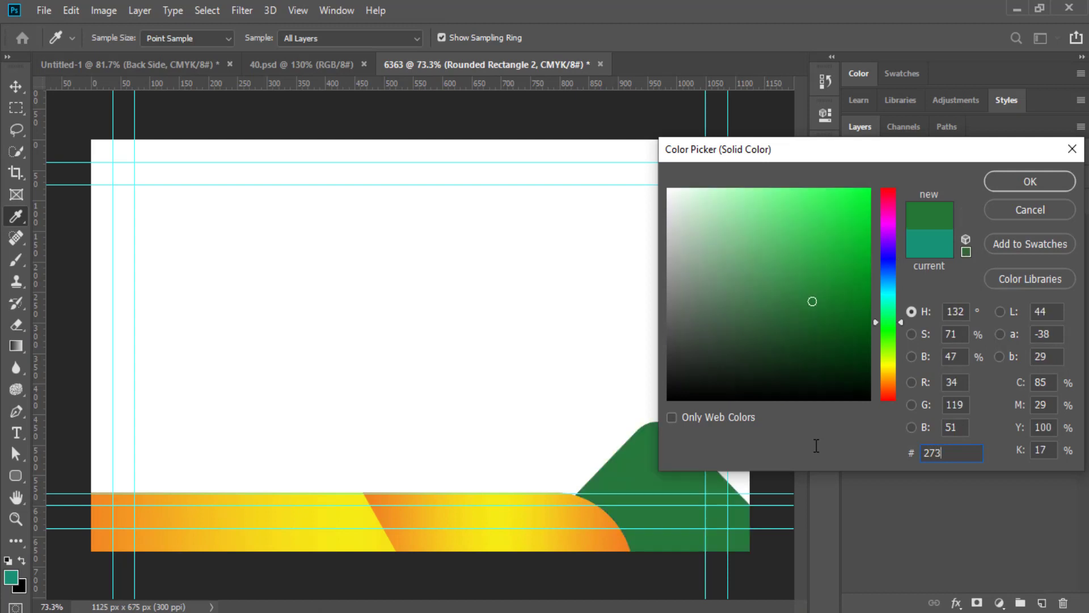
type("c92")
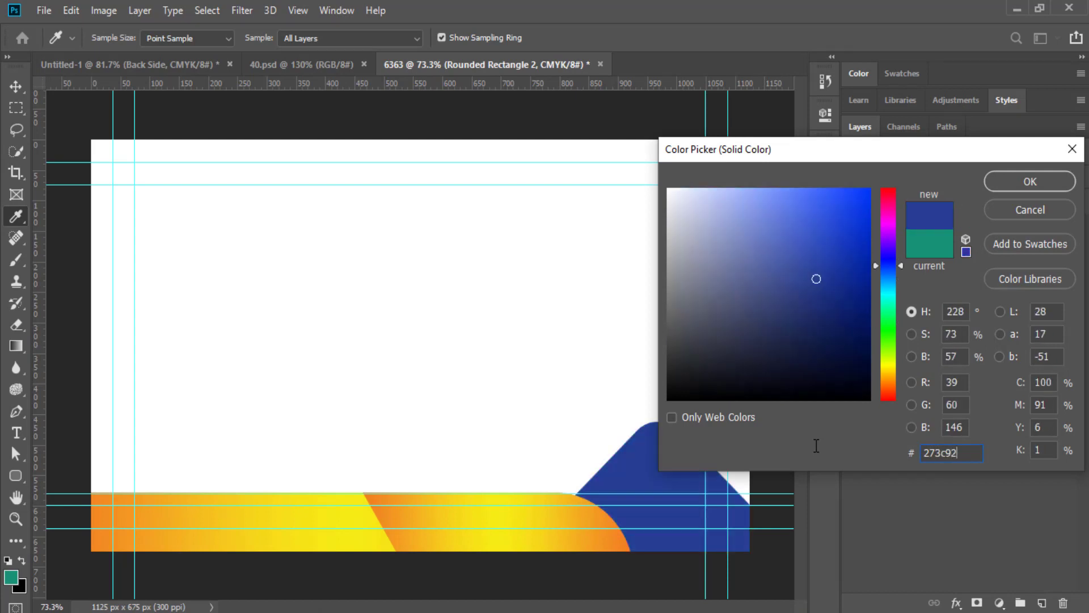
left_click(1015, 180)
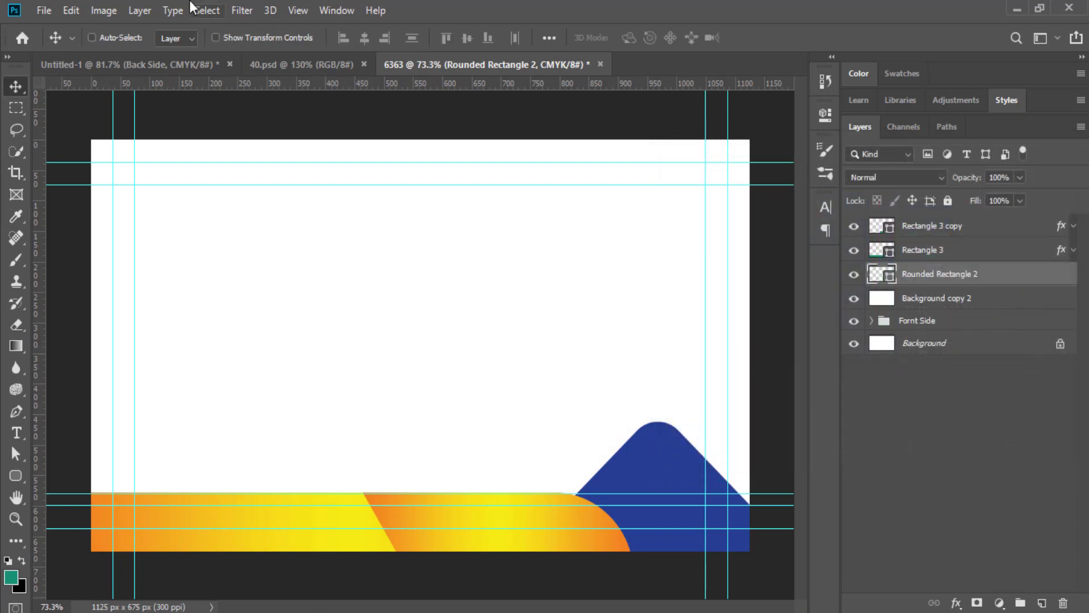
left_click(152, 66)
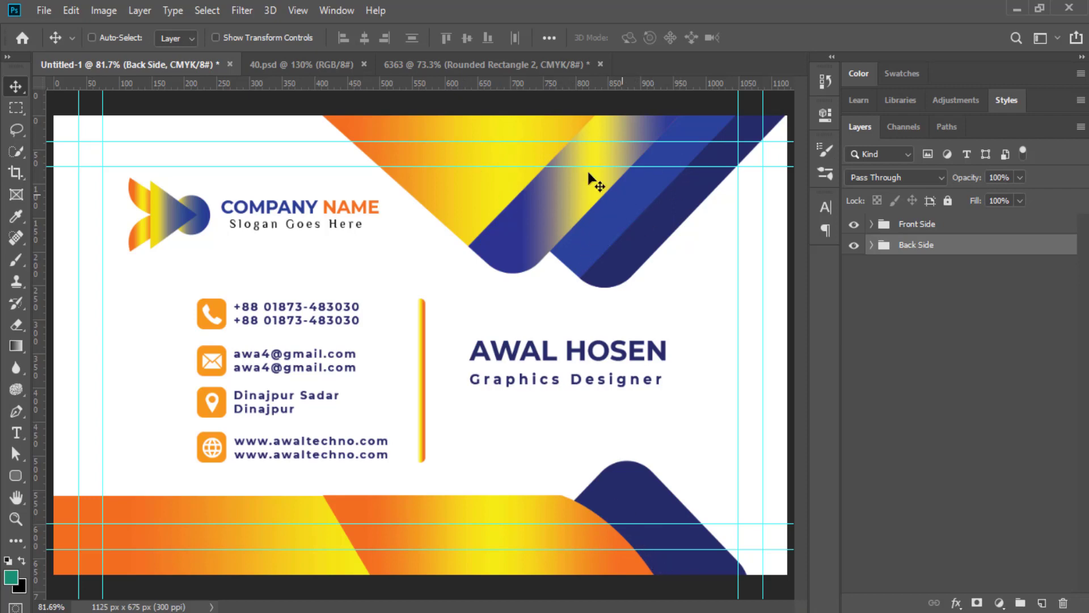
Step: In the 6363 document, duplicate the Right top group to the top, then delete that copy
left_click(505, 59)
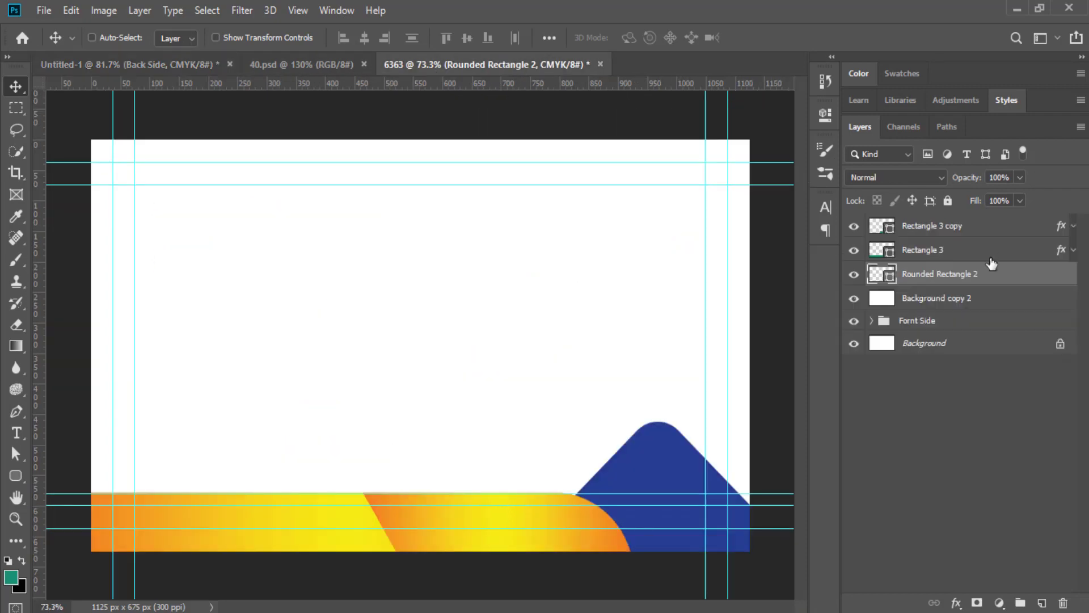
key("alt+bracketleft")
left_click(874, 321)
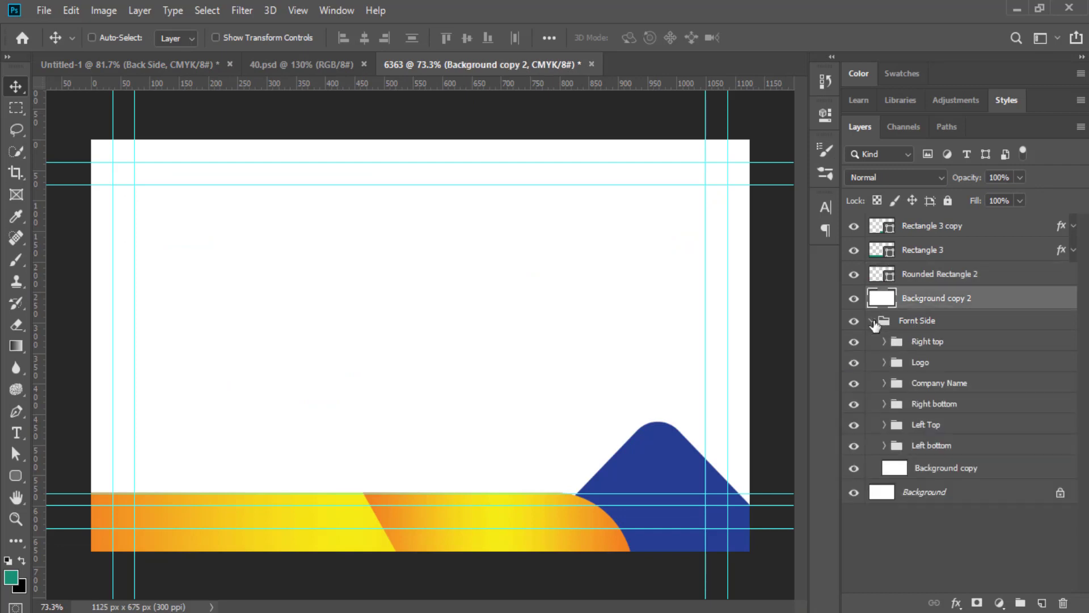
left_click(893, 345)
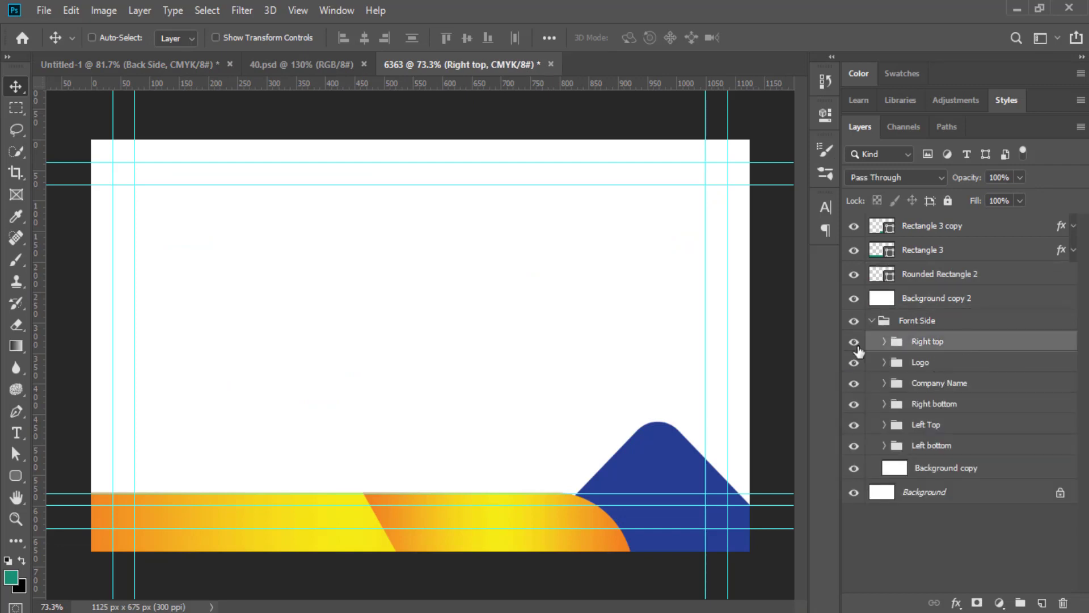
left_click_drag(1030, 350, 1043, 600)
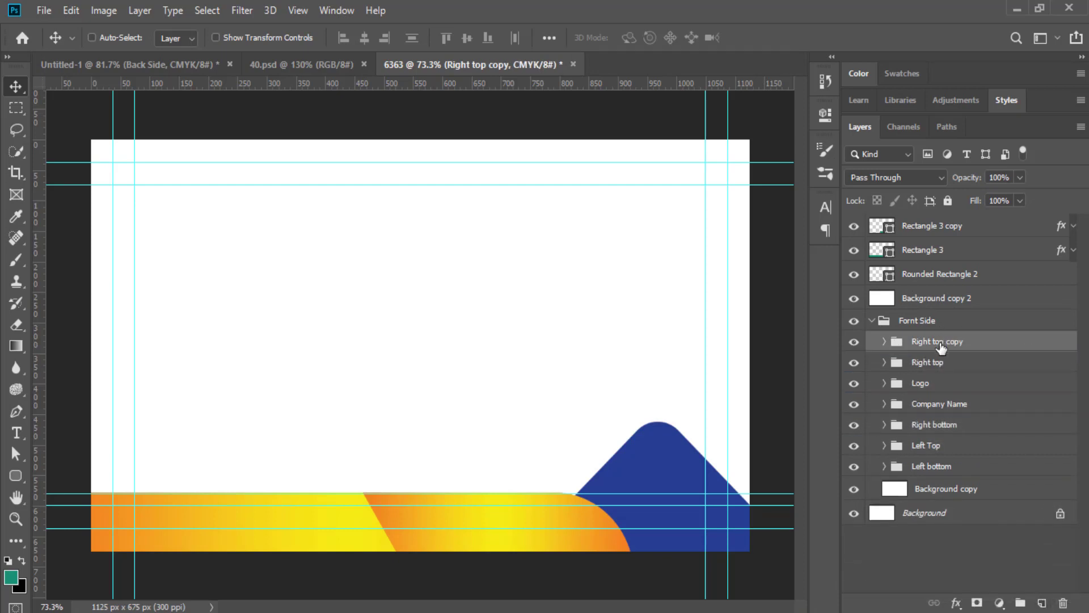
left_click_drag(940, 347, 926, 218)
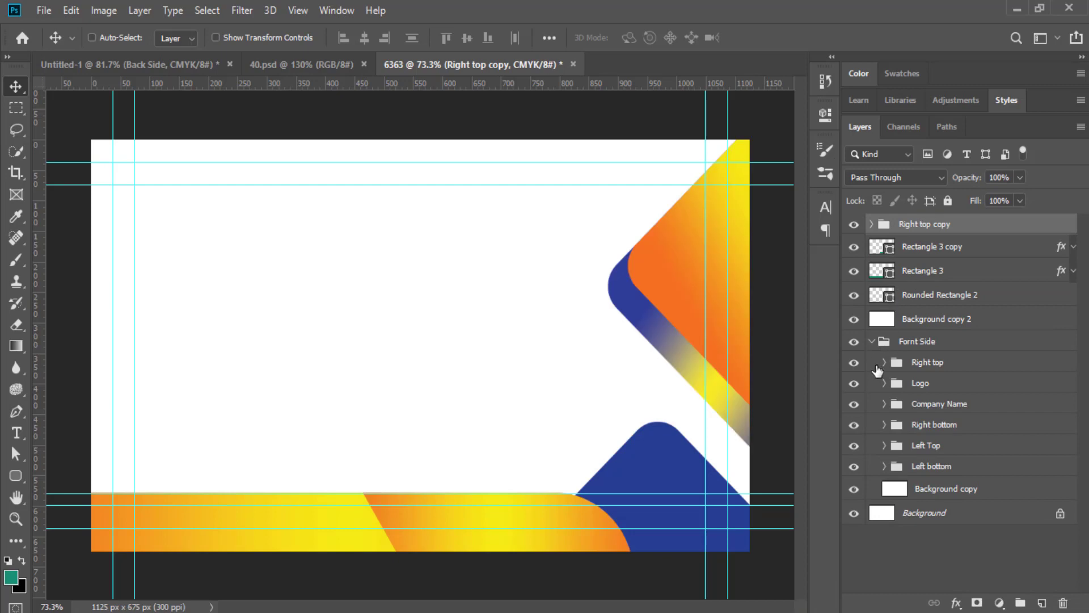
left_click(873, 342)
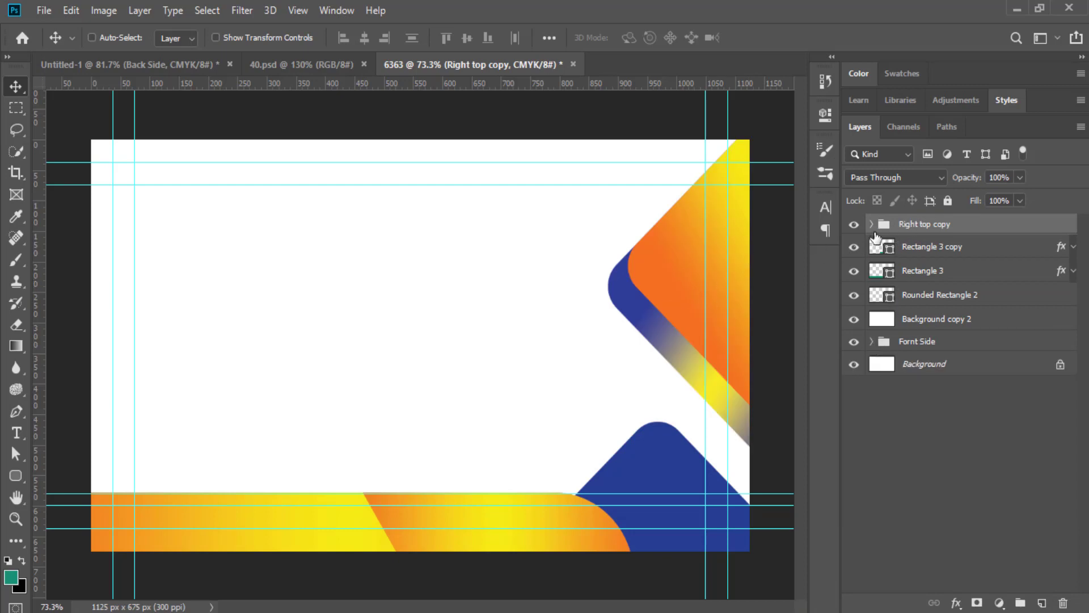
left_click(856, 225)
key("Delete")
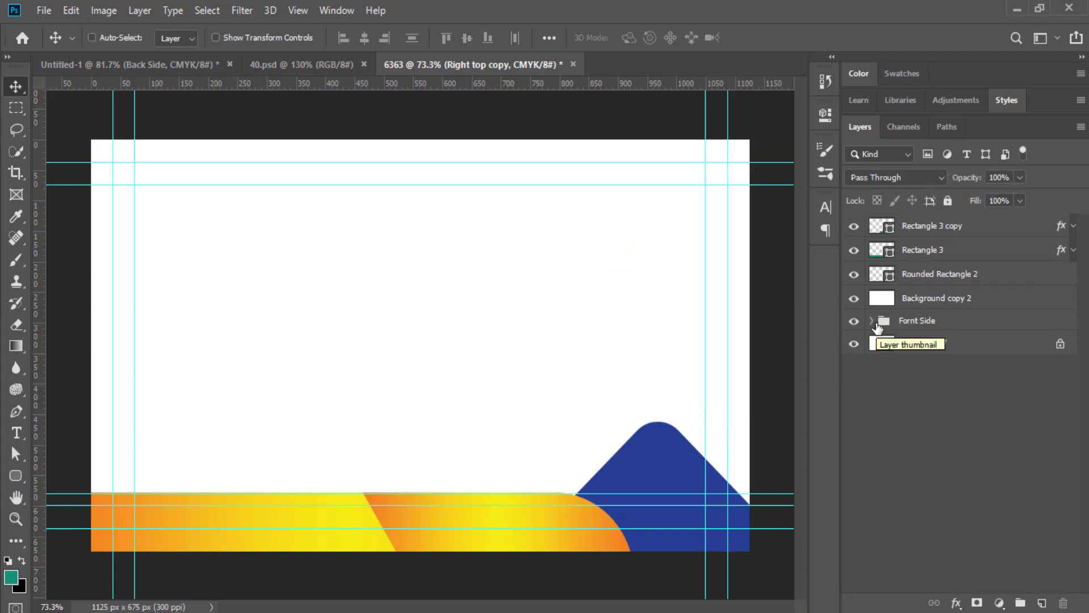
Step: Compare Right top with its copy by toggling visibility, then delete Right top copy
left_click(876, 322)
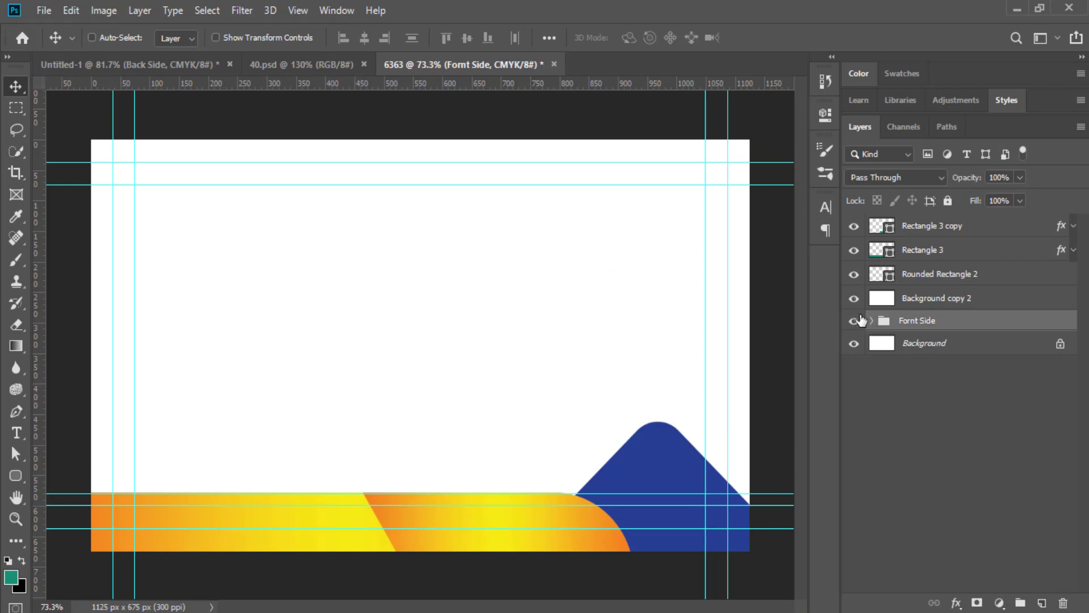
left_click_drag(854, 298, 854, 225)
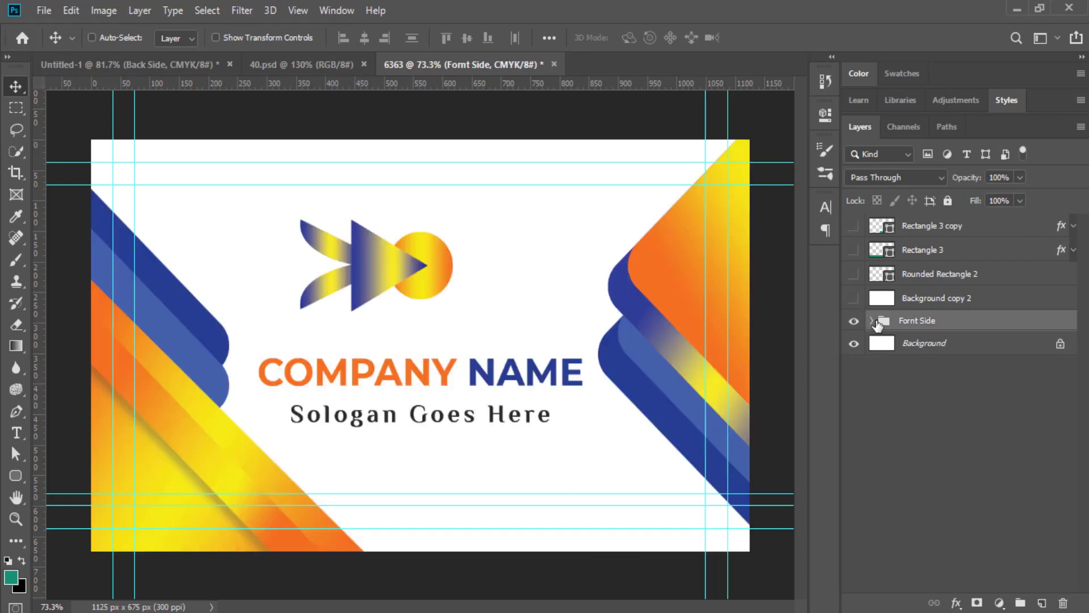
left_click(871, 321)
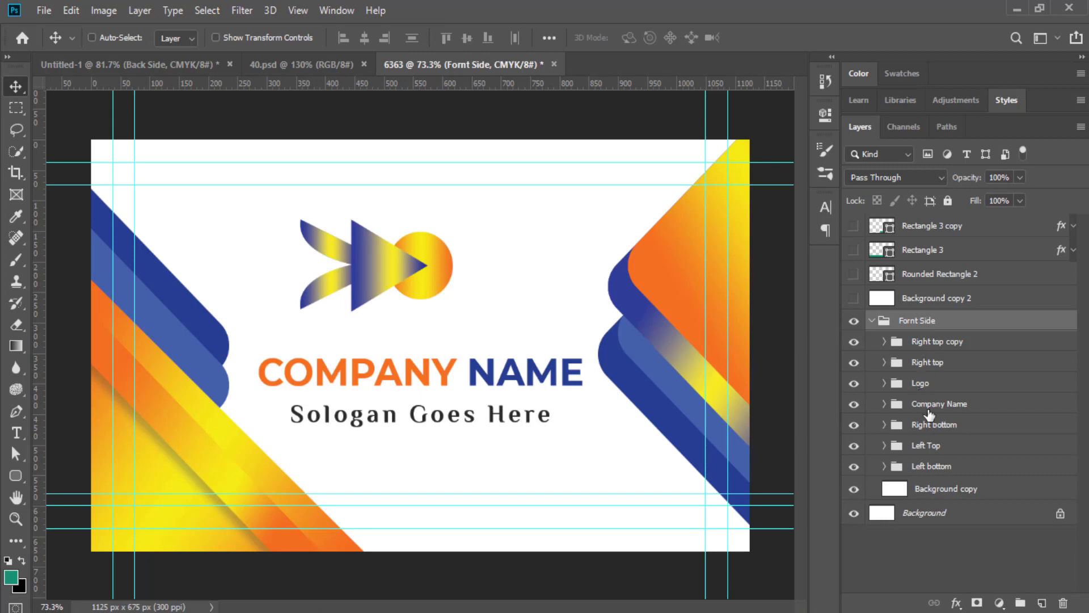
left_click(906, 367)
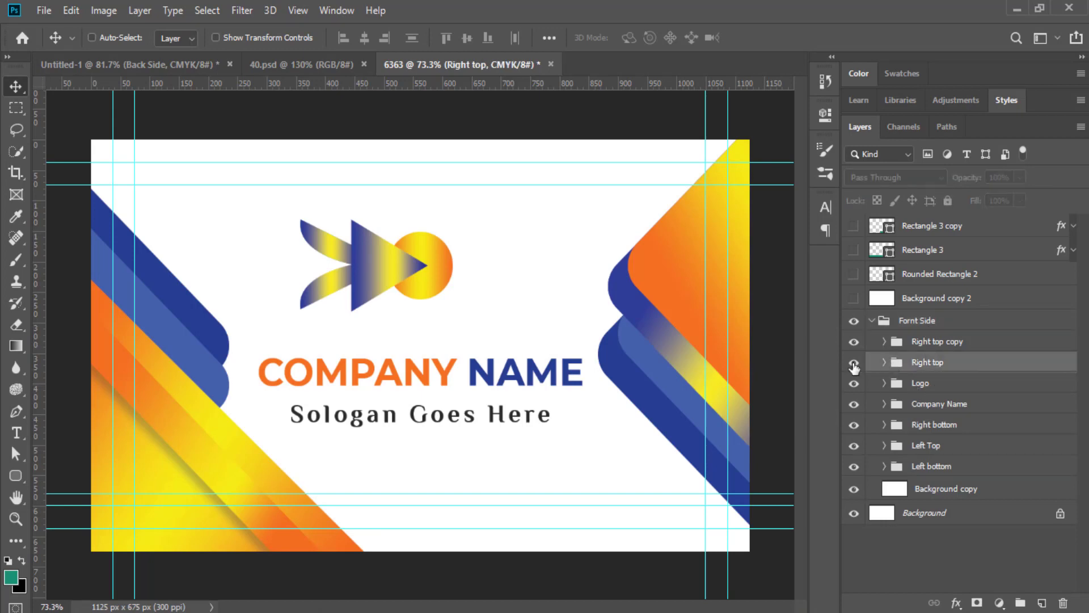
left_click(853, 366)
left_click(854, 342)
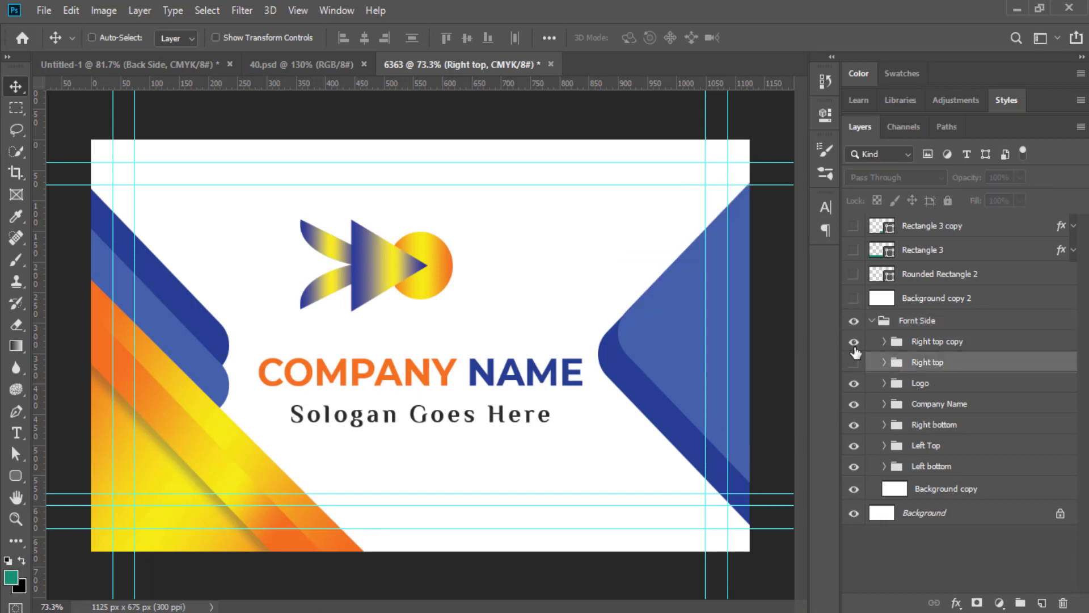
left_click(854, 342)
left_click(853, 364)
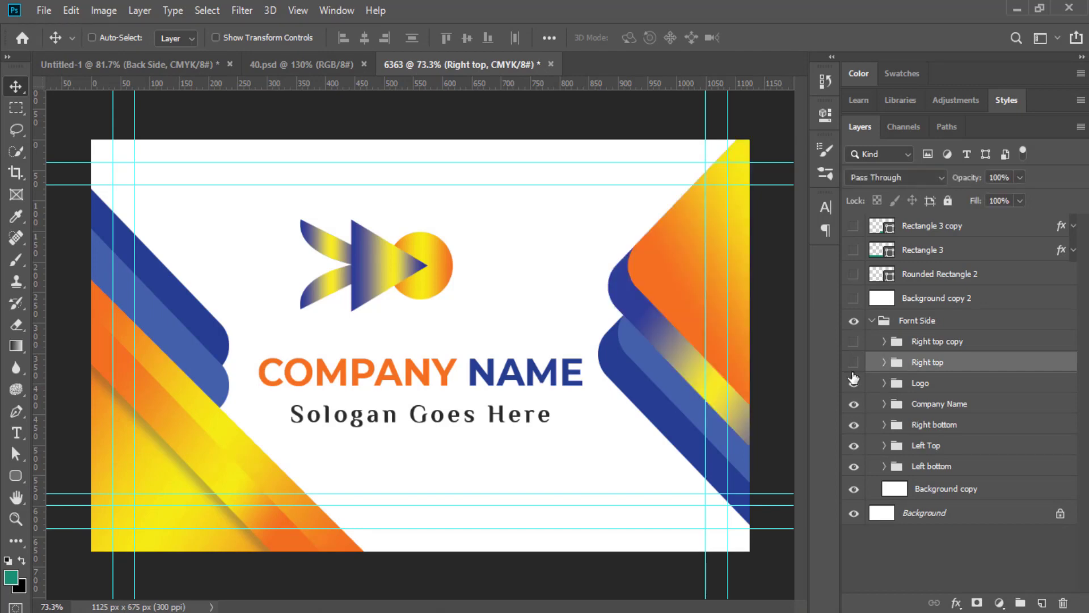
left_click(855, 364)
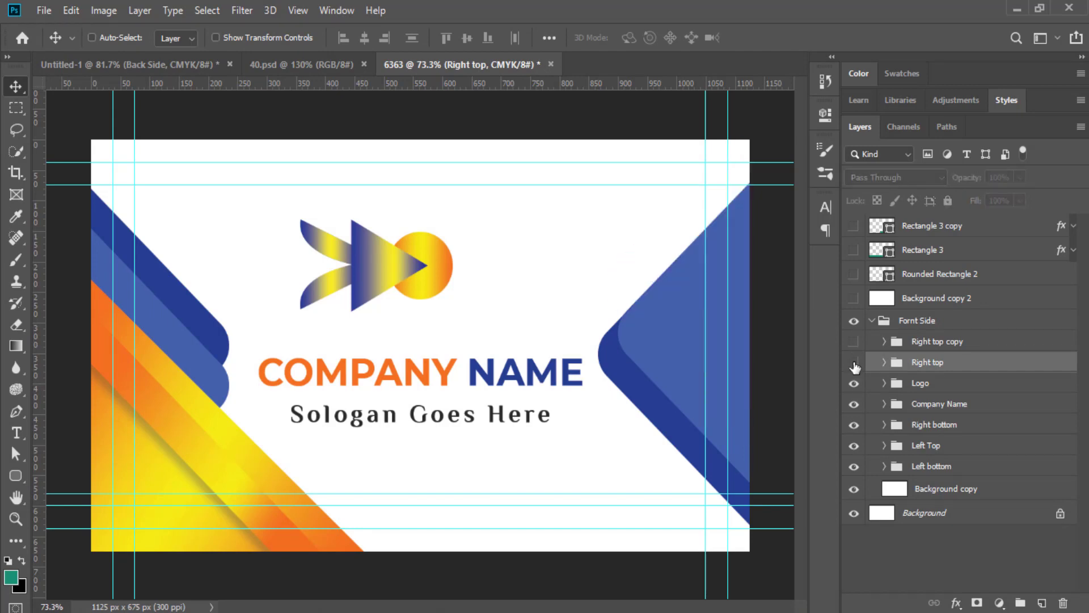
left_click(853, 342)
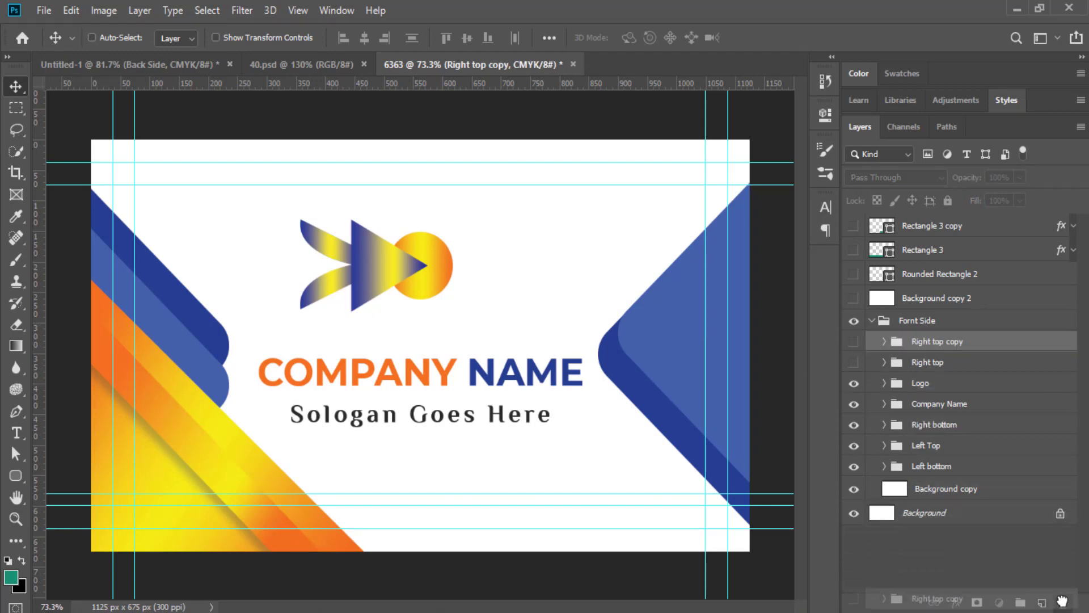
left_click_drag(954, 342, 1063, 603)
left_click(853, 342)
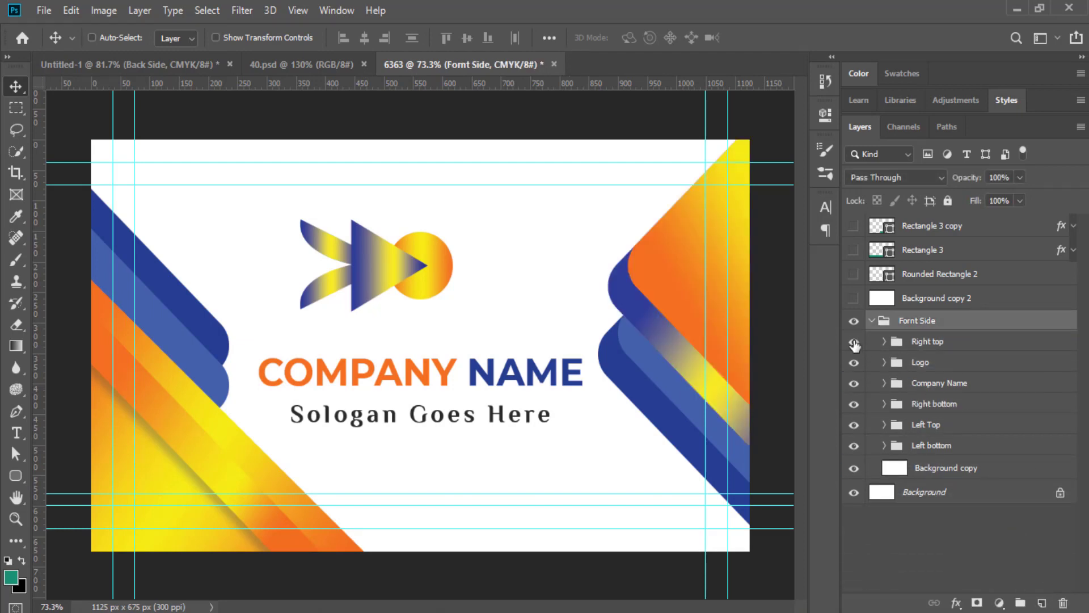
Step: Group Right top and Right bottom into Group 1 and put a duplicate at the top
left_click(853, 363)
left_click(853, 383)
left_click(853, 425)
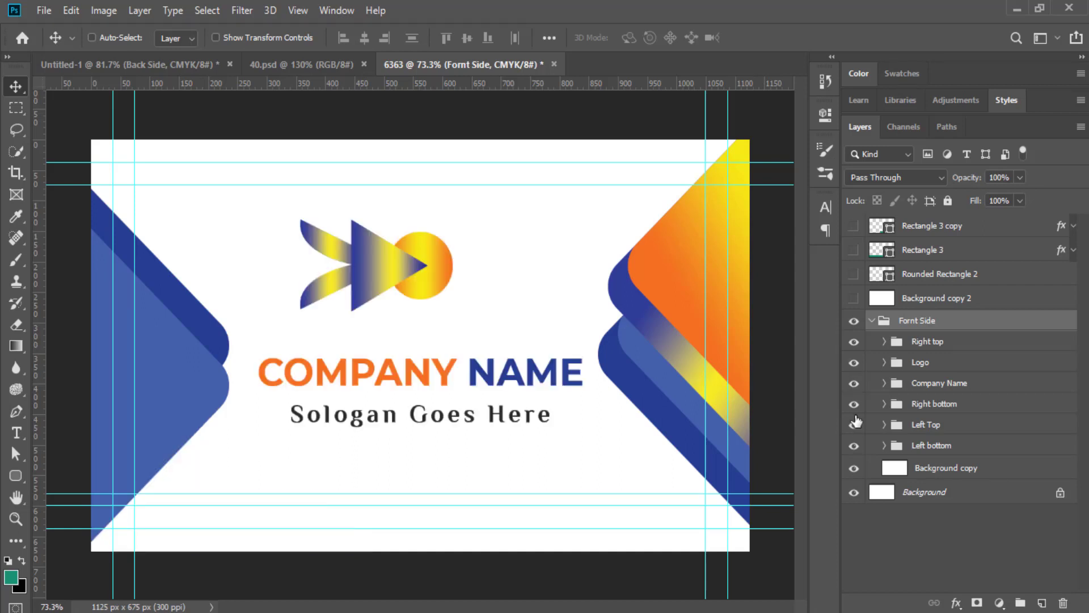
left_click(854, 403)
left_click(944, 407)
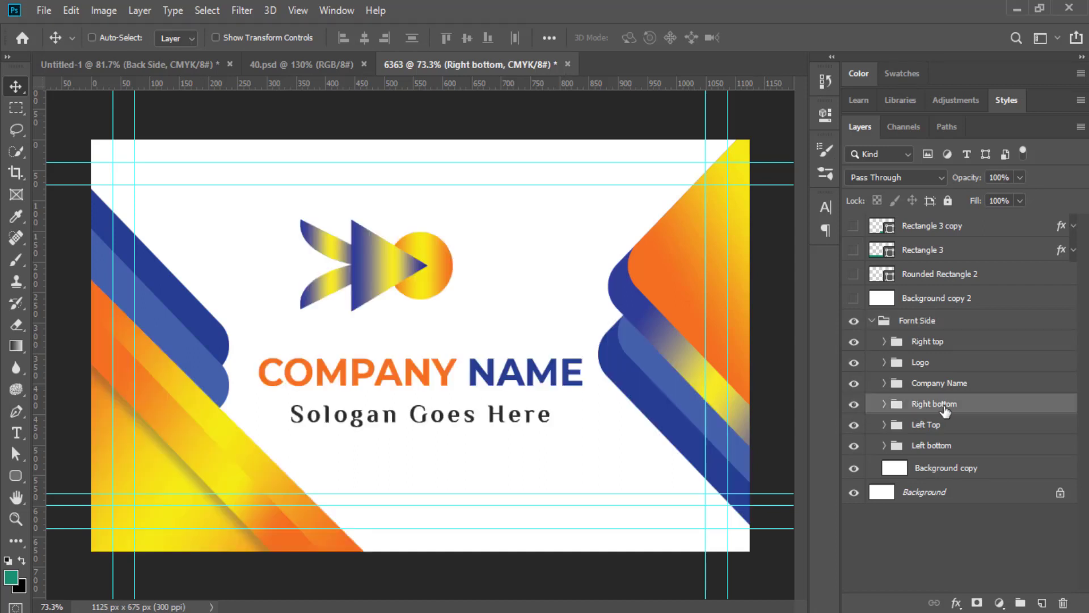
left_click_drag(944, 407, 931, 331)
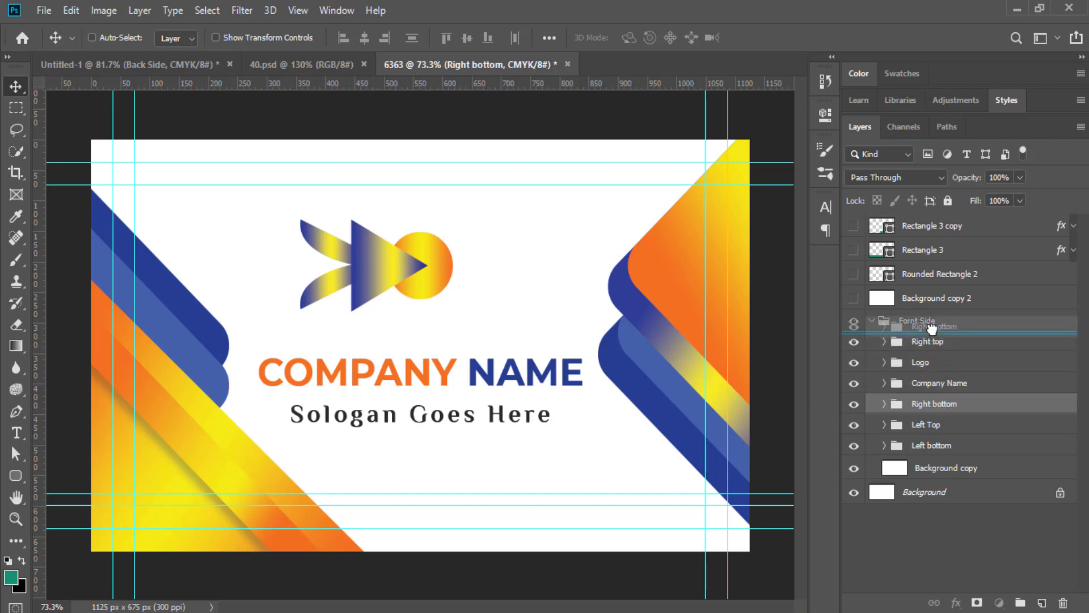
left_click_drag(943, 347, 942, 374)
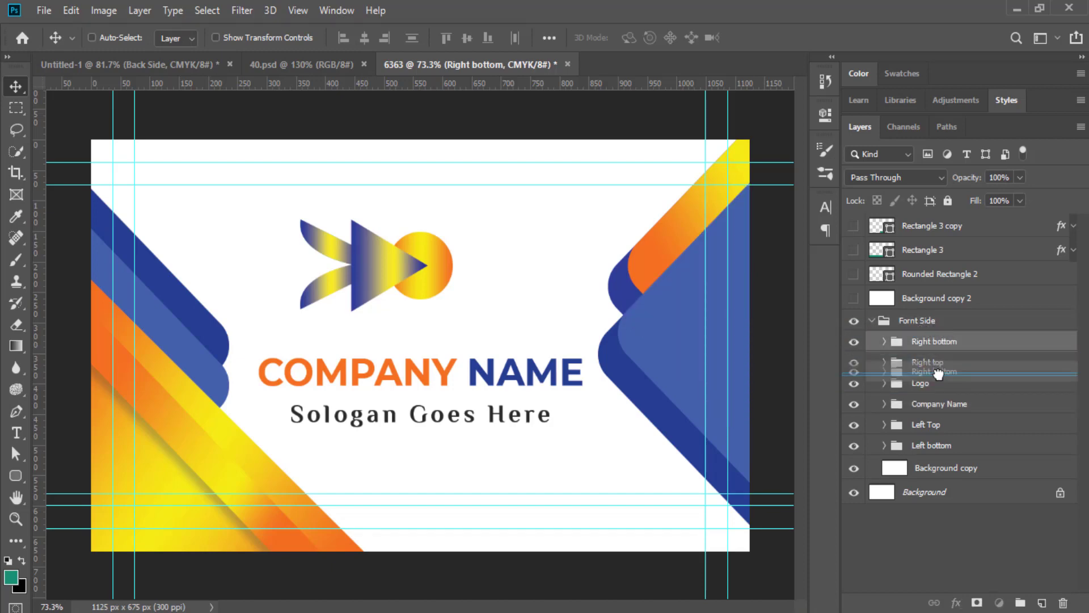
left_click(934, 342, "ctrl")
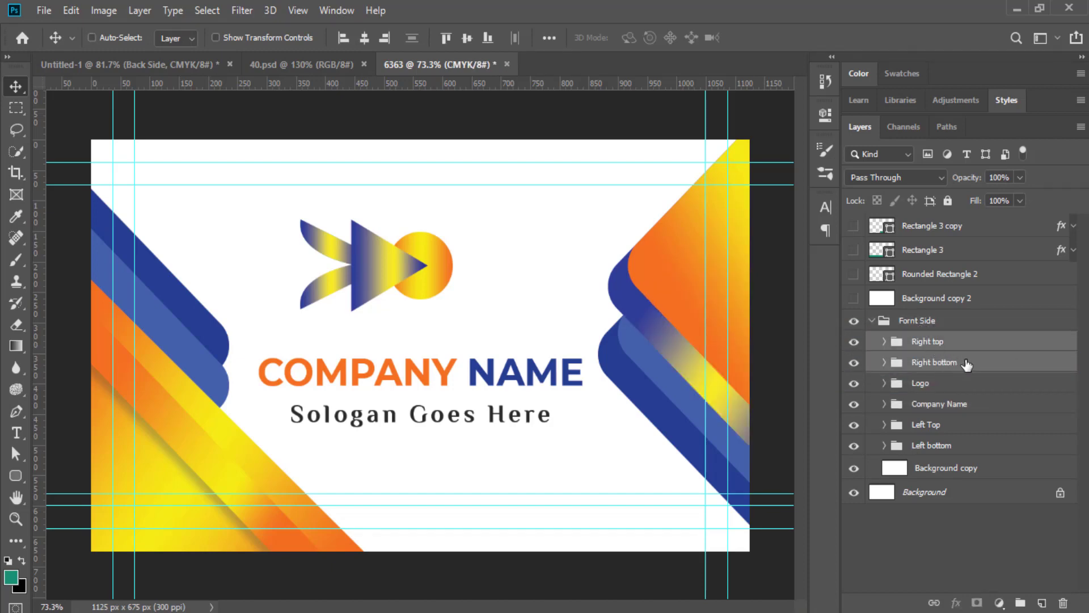
key("ctrl+g")
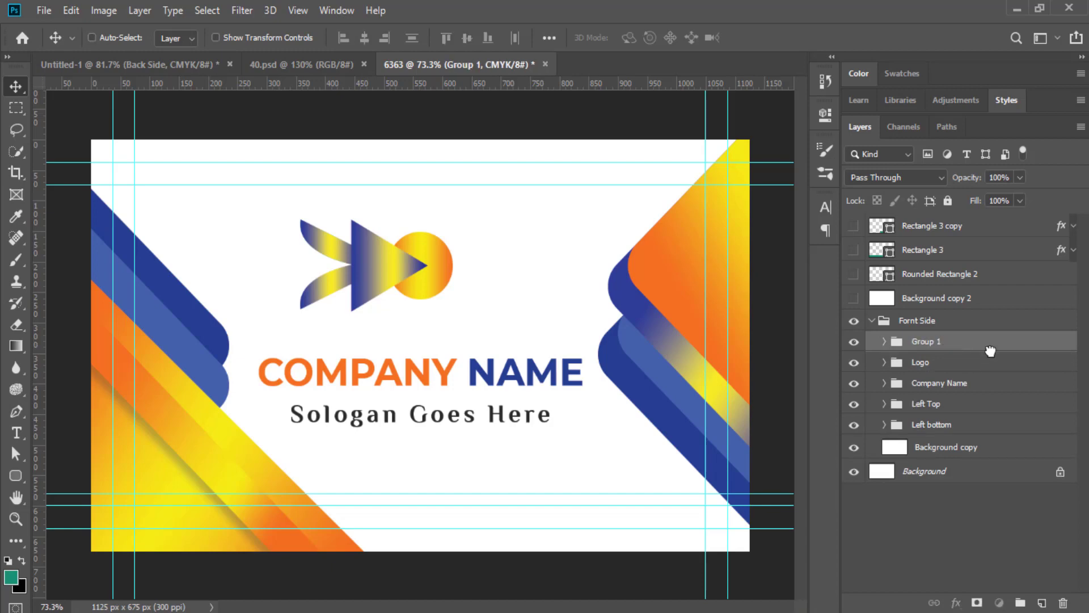
left_click_drag(990, 349, 1041, 602)
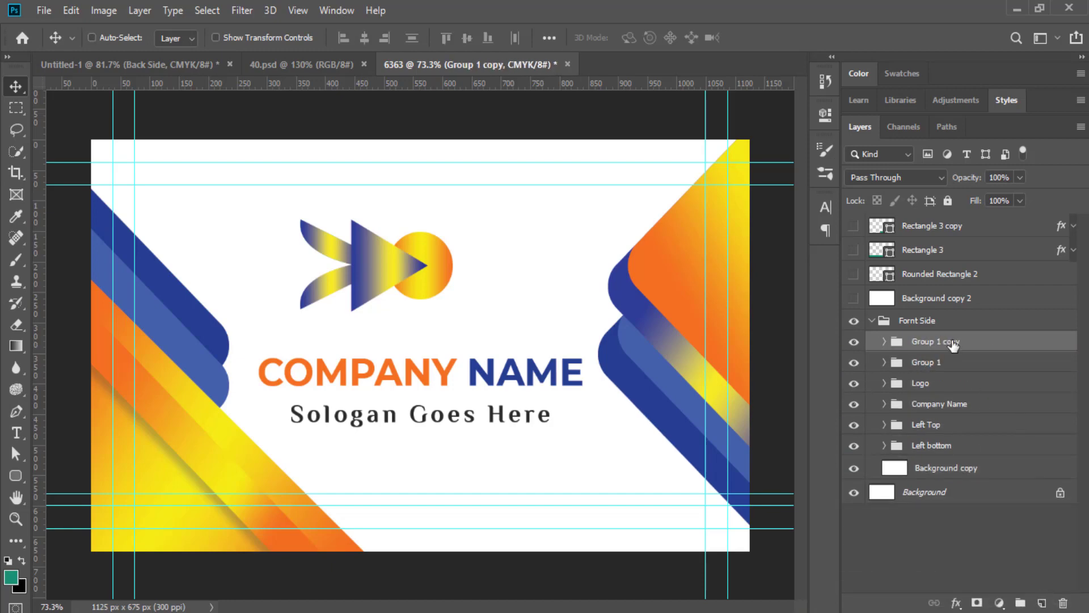
left_click_drag(953, 343, 953, 224)
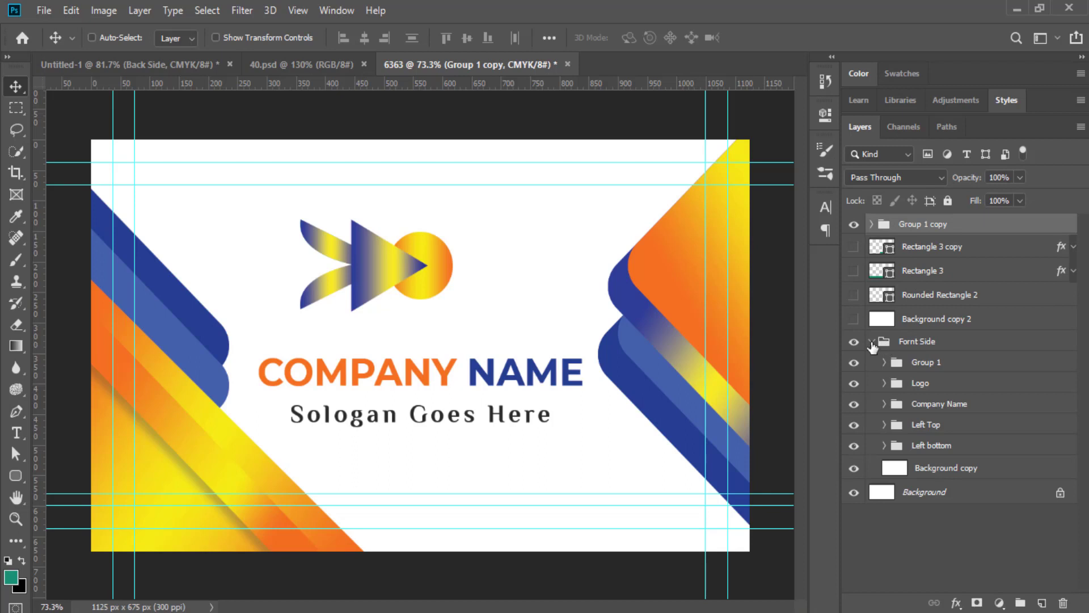
Step: Hide the Fornt Side group and show the four back-side layers
left_click(870, 341)
left_click(856, 343)
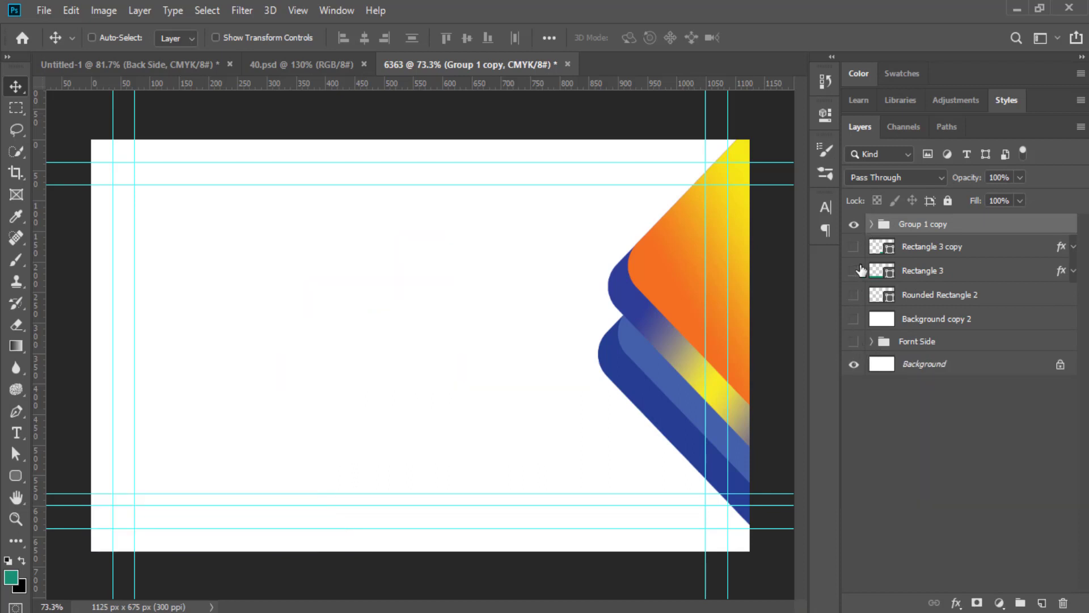
left_click_drag(854, 246, 854, 319)
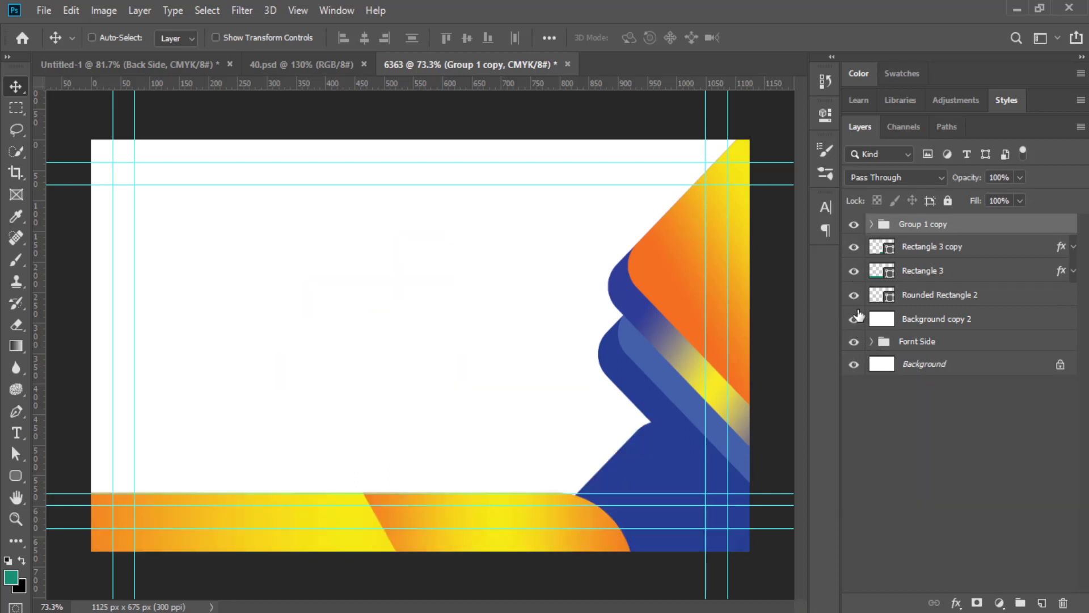
Step: Rotate the Group 1 copy -60° and place it in the card's top-right corner
mouse_move(679, 268)
left_mouse_down()
mouse_move(599, 165)
mouse_move(624, 202)
mouse_move(630, 406)
mouse_move(513, 292)
mouse_move(432, 304)
left_mouse_up()
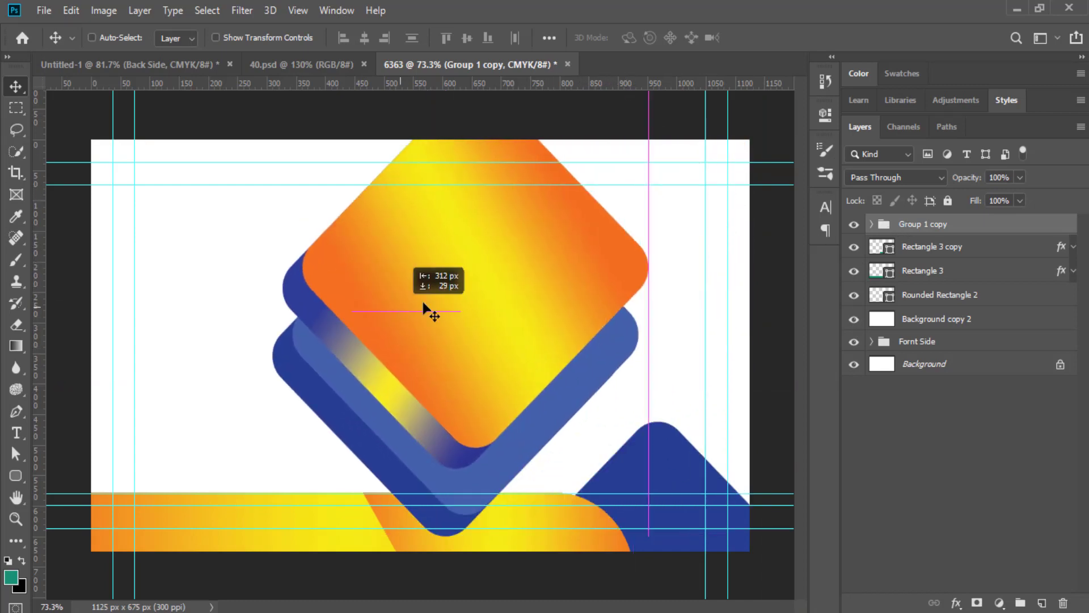
key("ctrl+t")
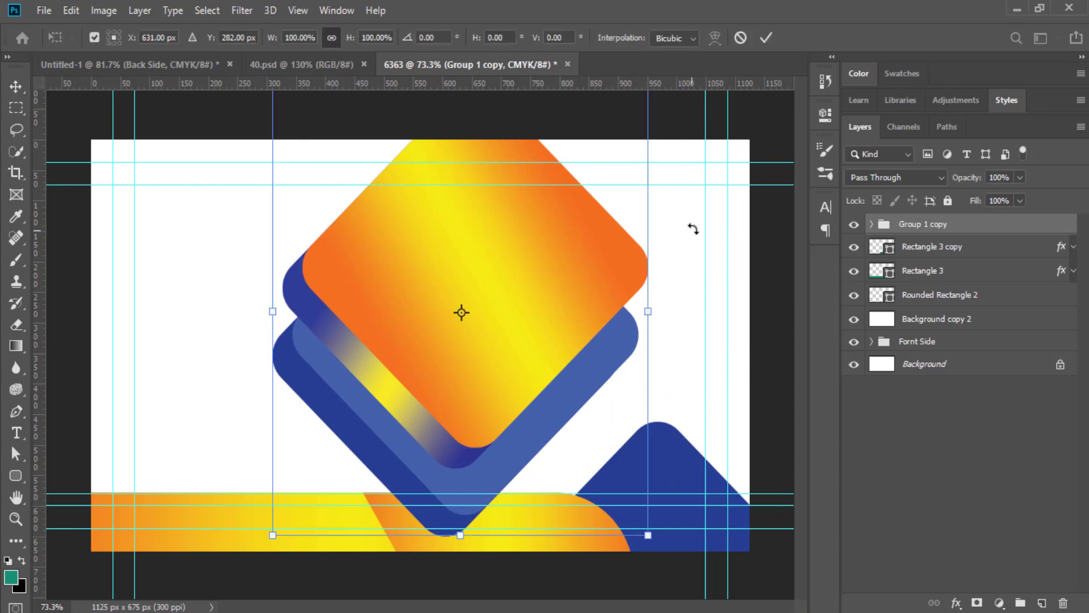
mouse_move(693, 226)
left_mouse_down()
mouse_move(680, 195)
mouse_move(591, 153)
mouse_move(486, 127)
mouse_move(463, 141)
left_mouse_up()
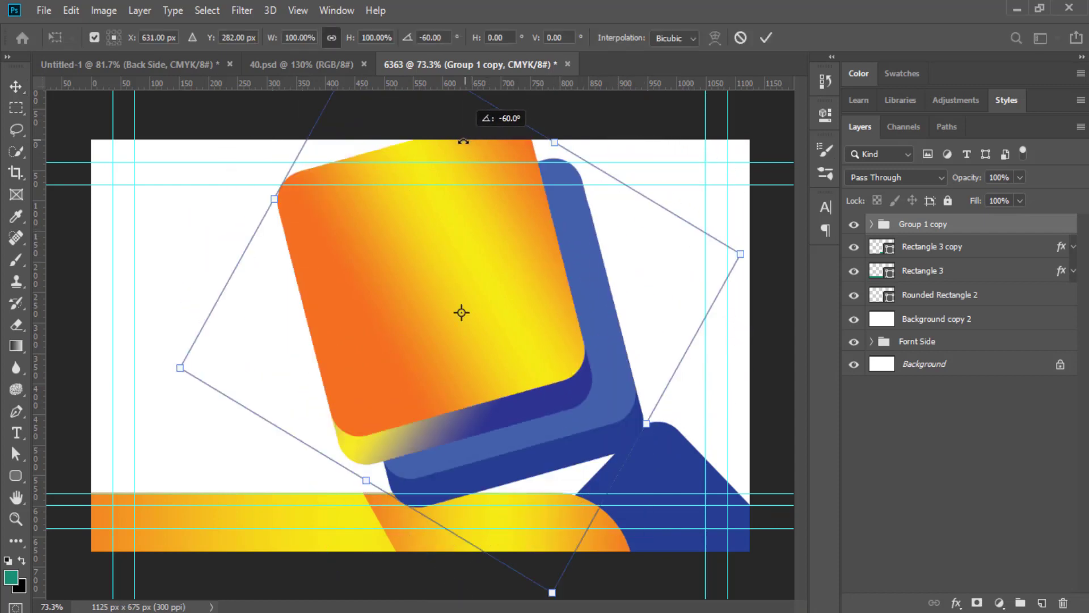
left_click(766, 37)
mouse_move(507, 392)
left_mouse_down()
mouse_move(608, 258)
mouse_move(603, 287)
mouse_move(587, 251)
mouse_move(588, 268)
left_mouse_up()
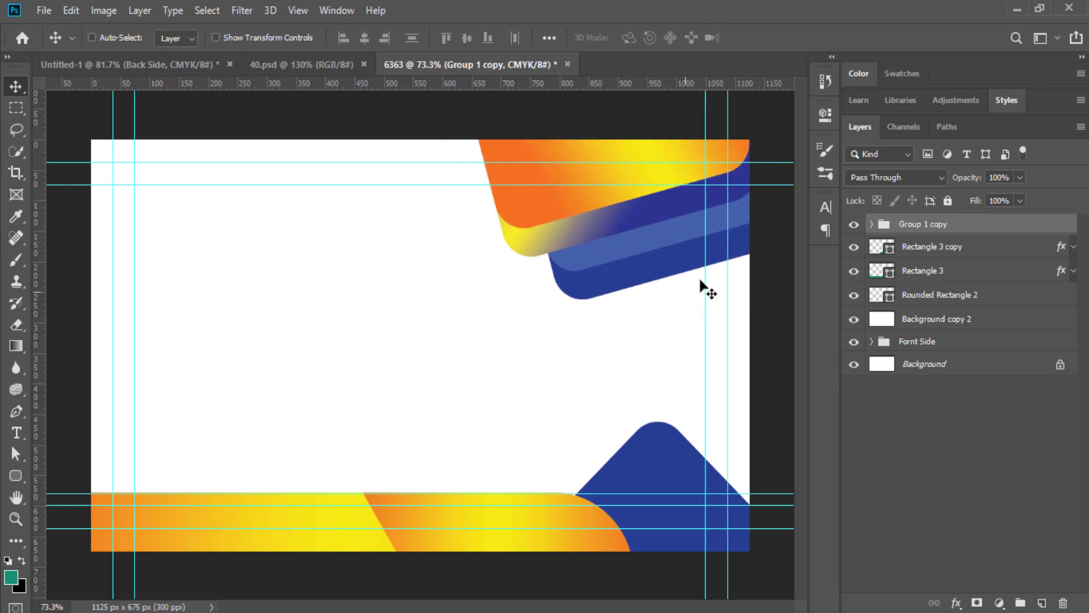
Step: Group both gradient bars and the navy square, and rename Group 2 to 'Bottom'
left_click(922, 253)
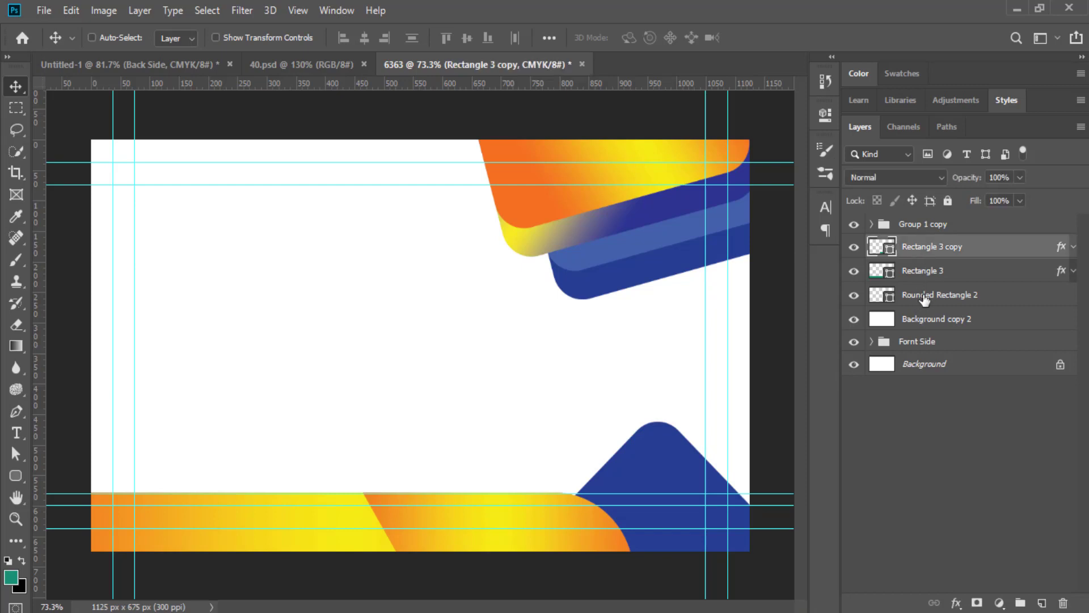
left_click(925, 296, "shift")
key("ctrl+g")
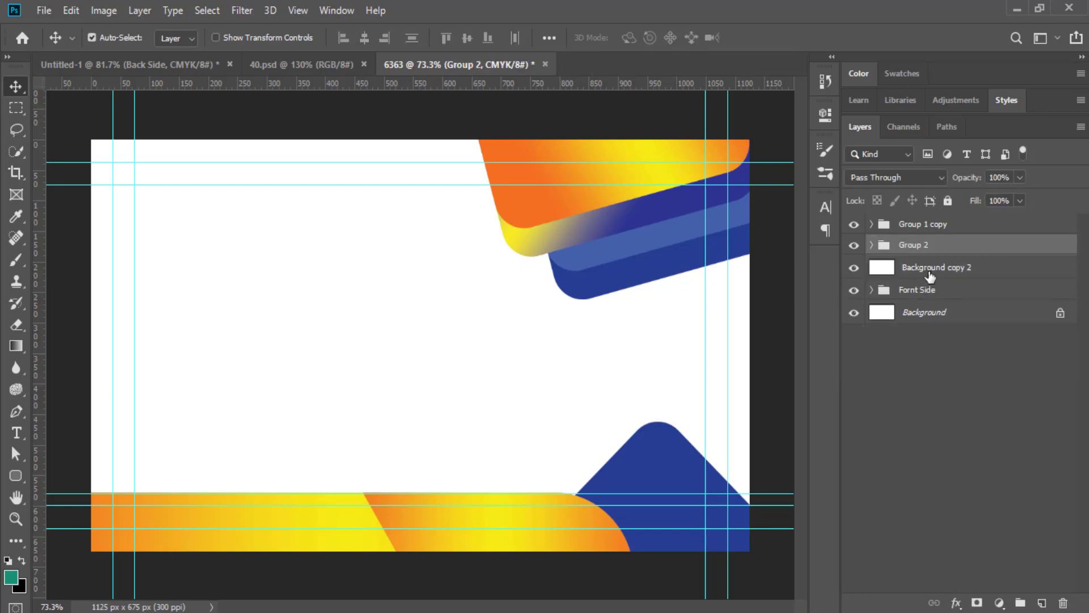
double_click(919, 245)
type("Bot")
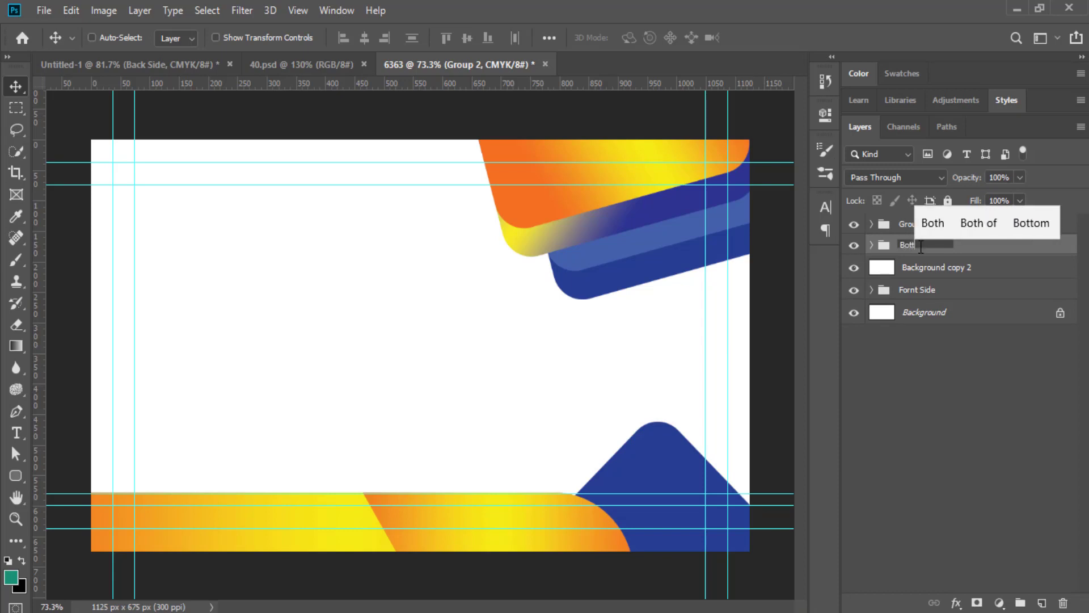
type("tom")
key("Return")
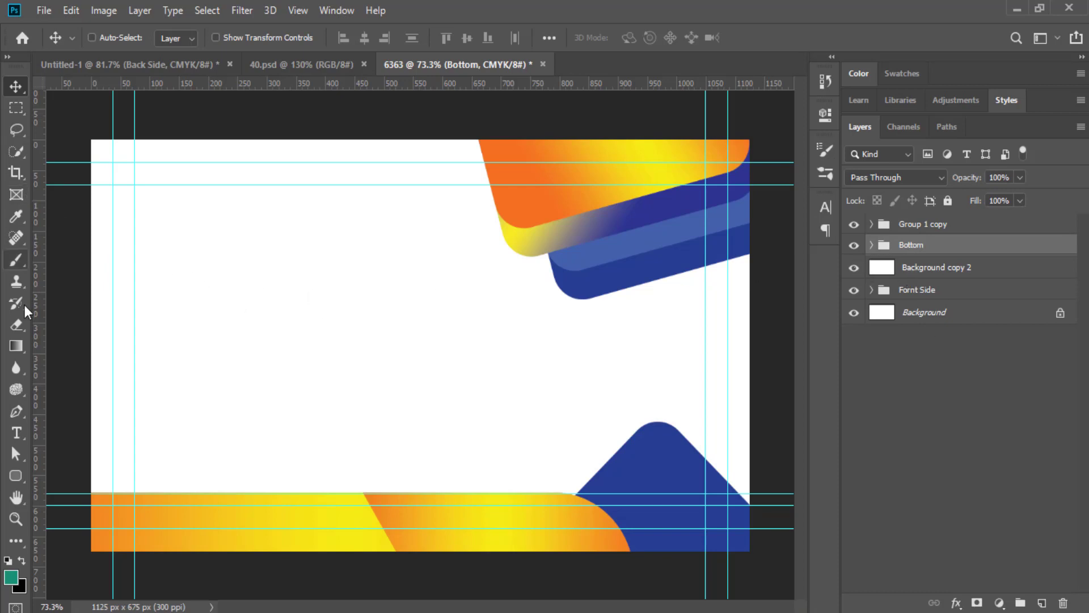
Step: Cancel the accidental COMPANY NAME edit and hide the Fornt Side group
left_click(18, 434)
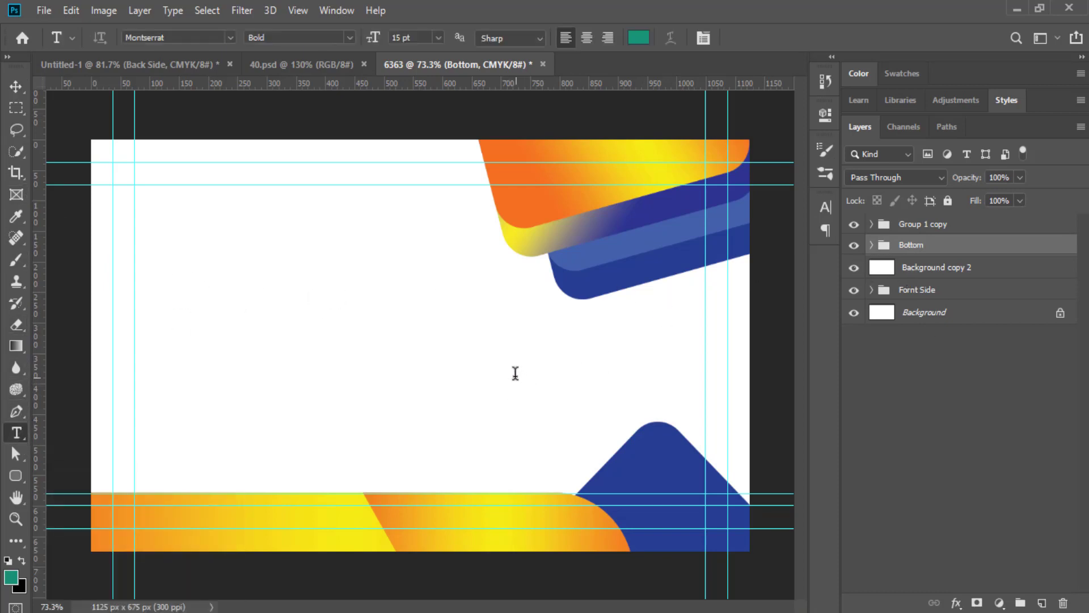
left_click(532, 356)
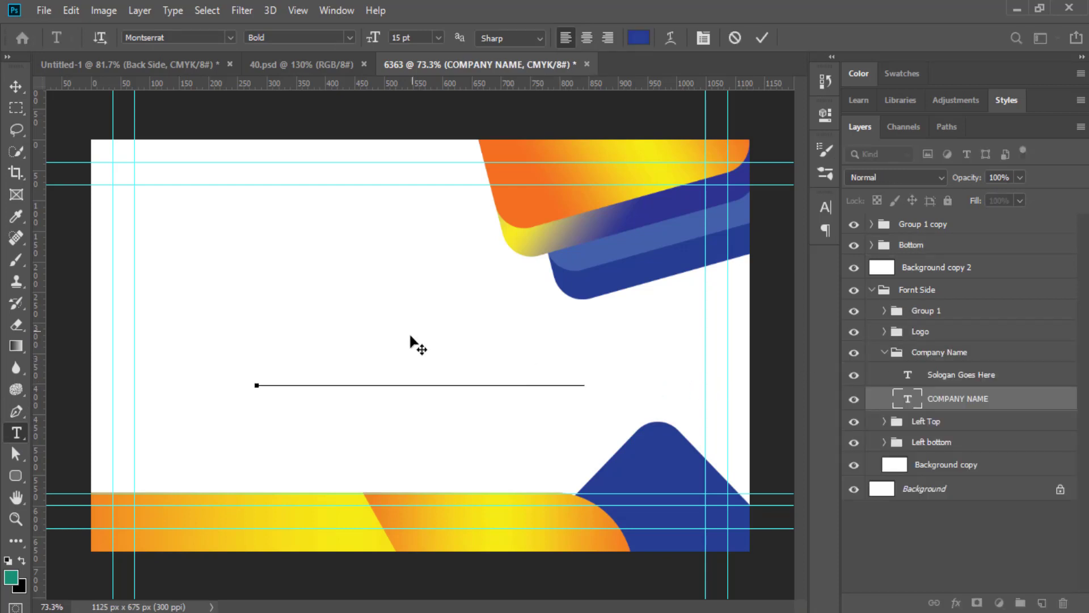
left_click(736, 38)
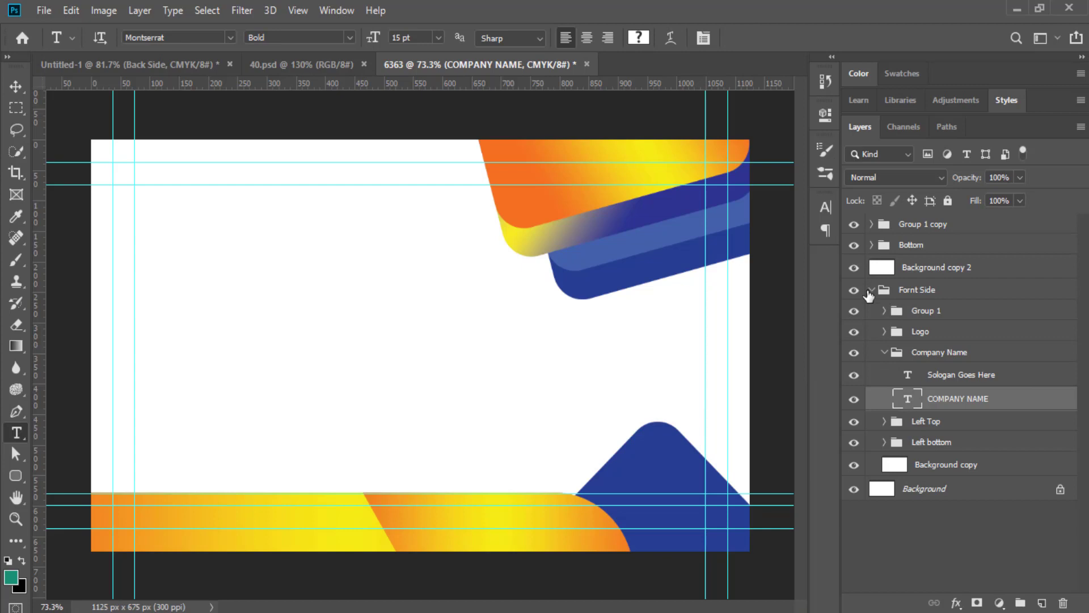
left_click(872, 291)
left_click(872, 289)
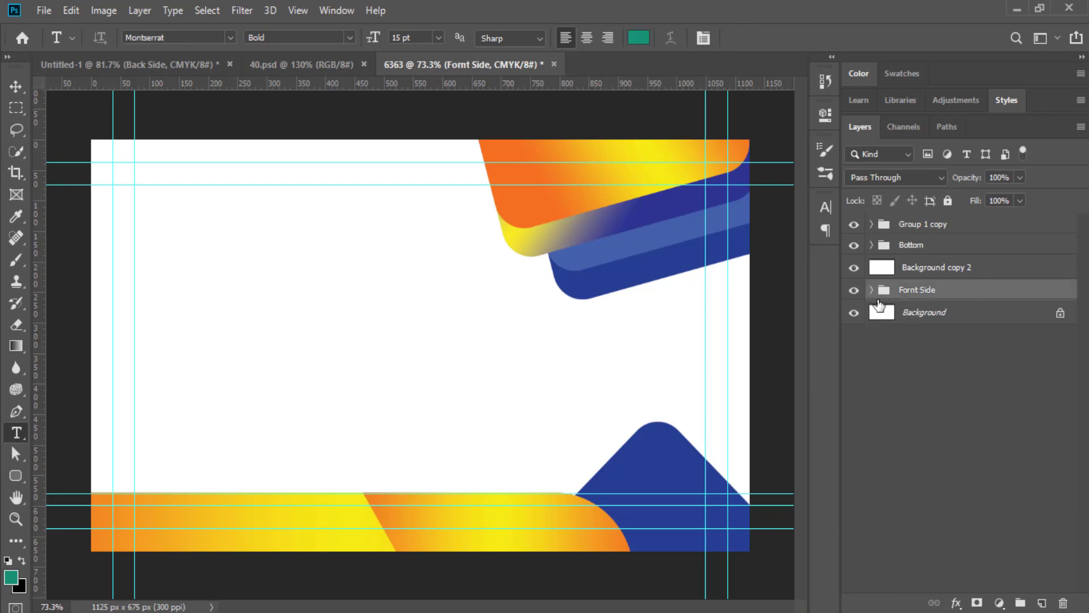
left_click(854, 290)
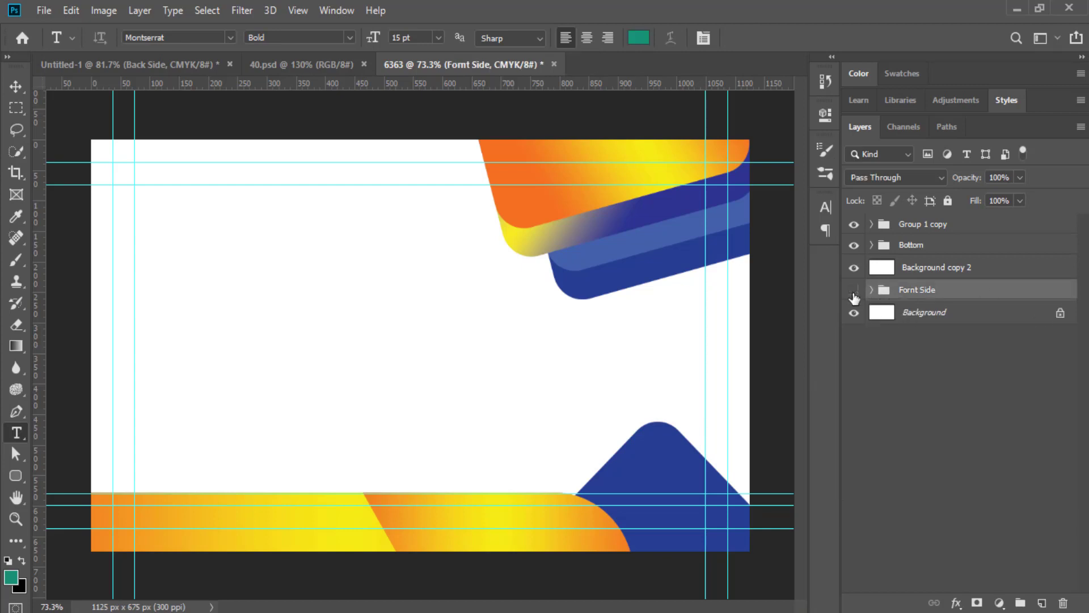
Step: Add a dark grey 'JOEDOE' text layer and move it to the top of the stack
left_click(390, 334)
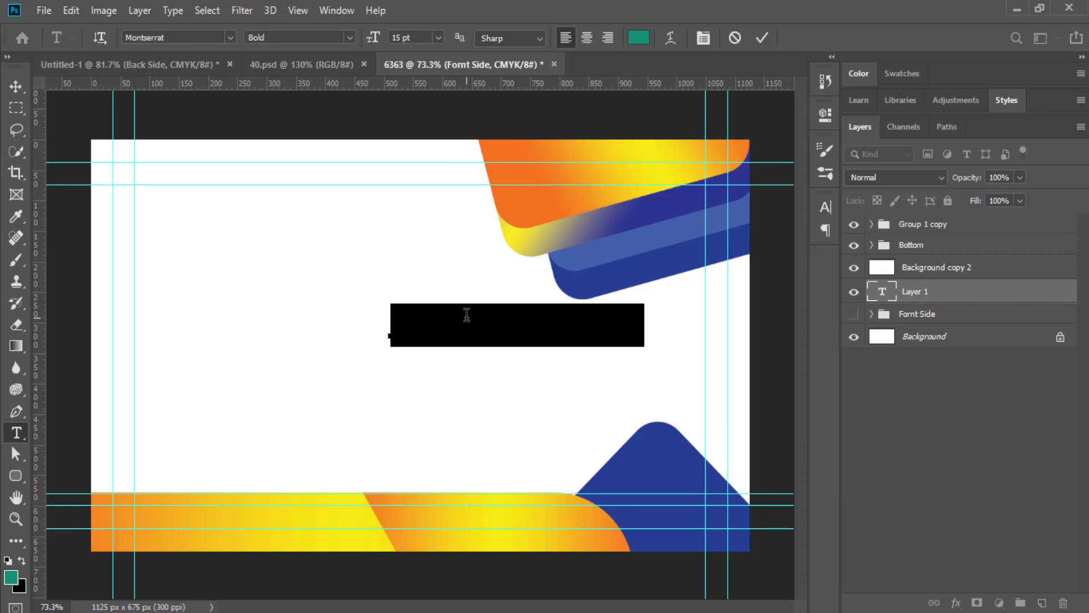
type("JO")
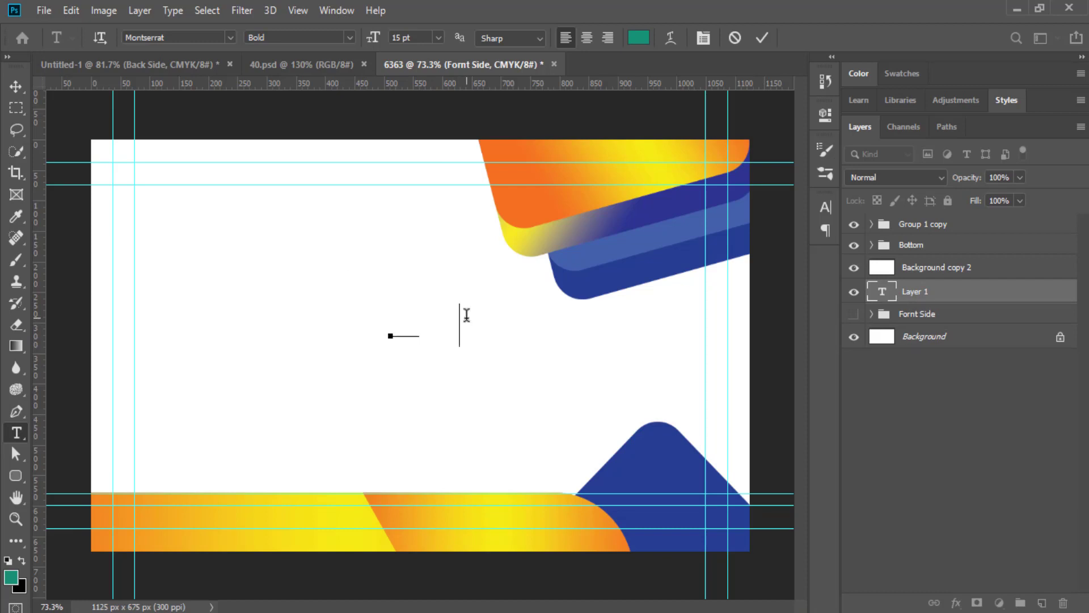
type("E")
type("DOE")
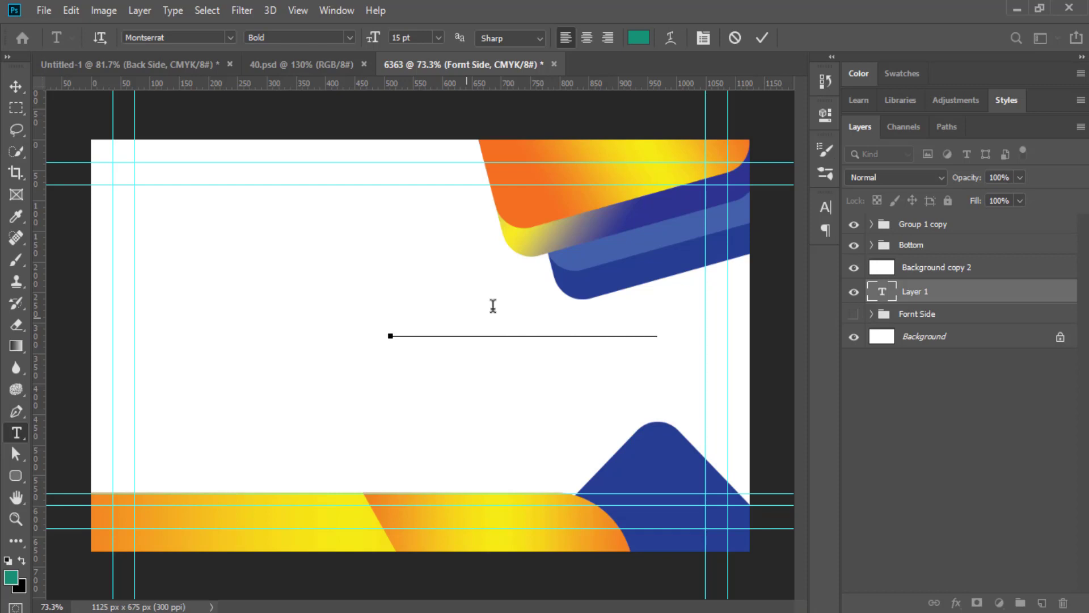
key("ctrl+a")
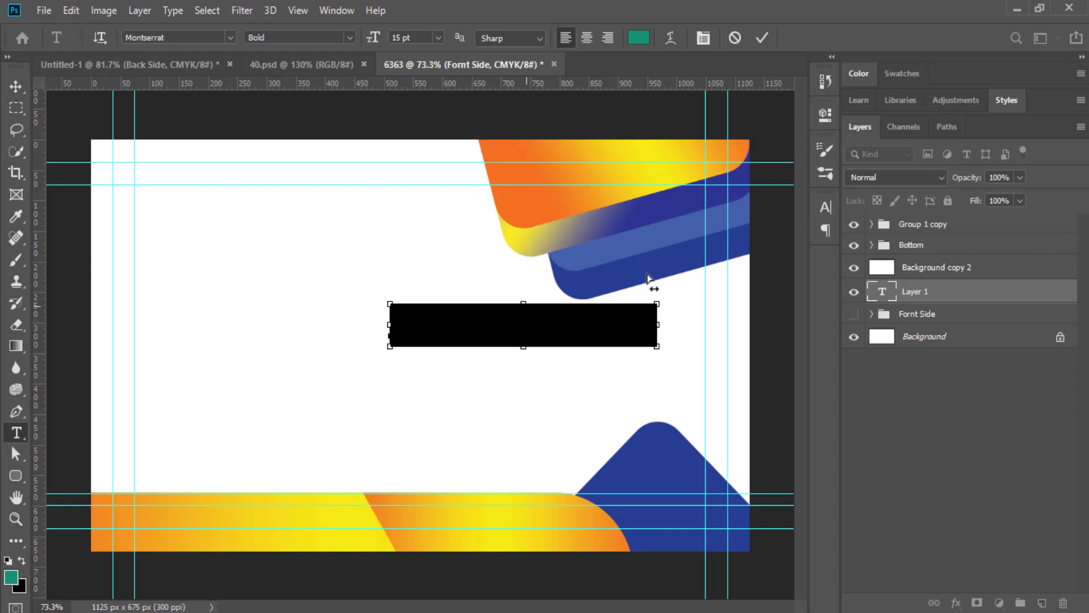
left_click(638, 38)
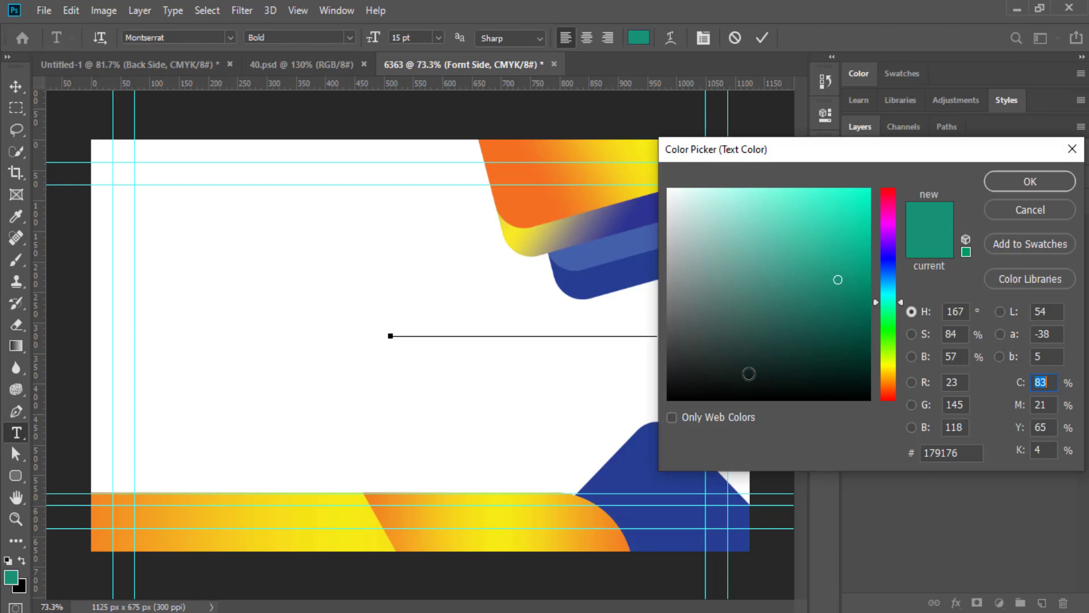
left_click_drag(749, 372, 668, 372)
left_click(1019, 187)
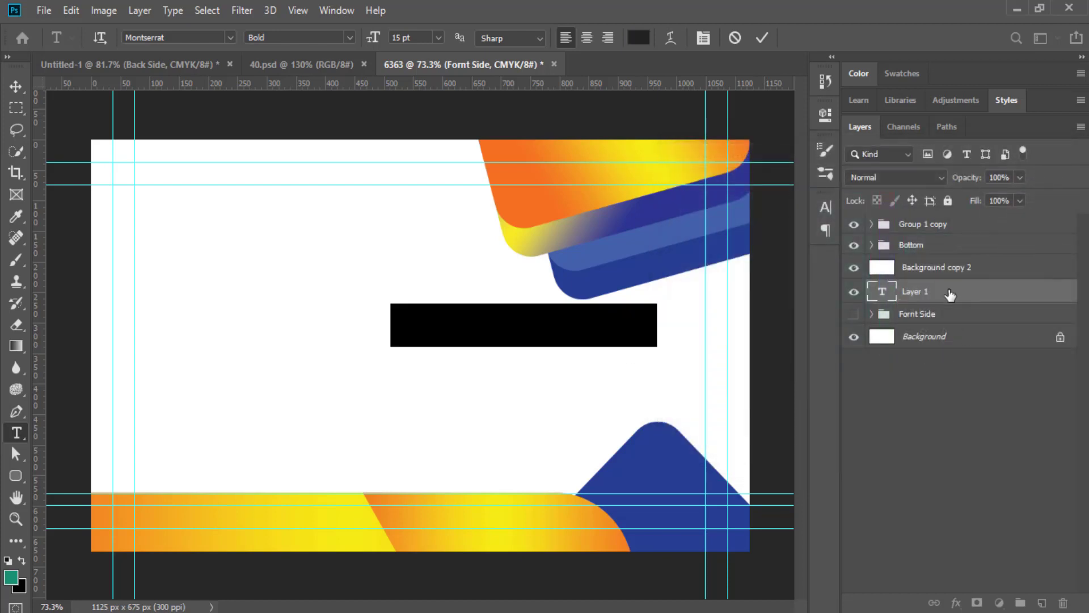
left_click_drag(958, 292, 940, 215)
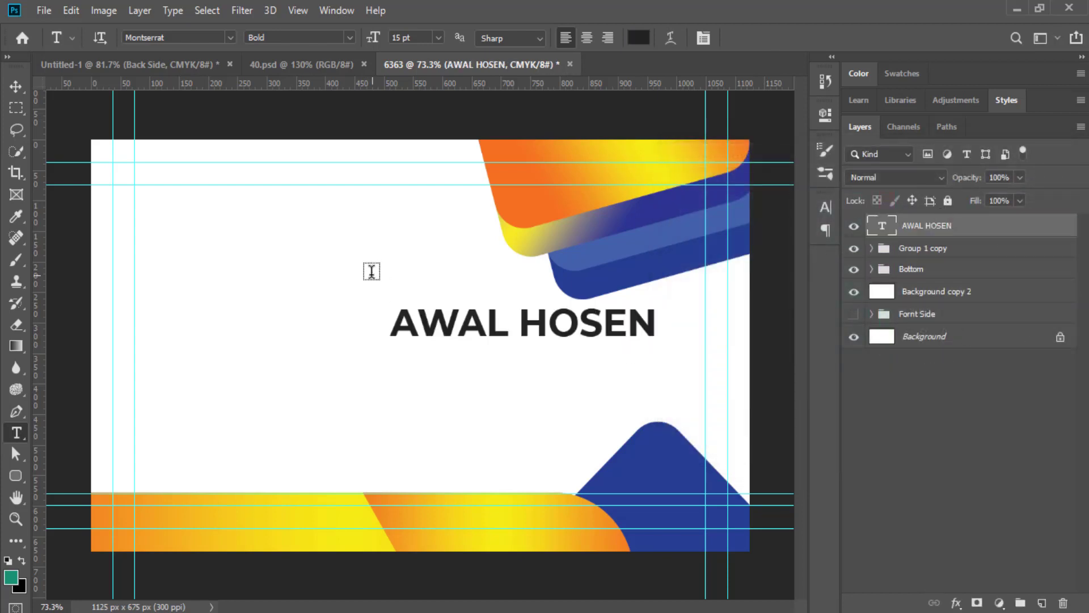
Step: Make the name text the card's sampled blue at 10 pt
left_click(638, 38)
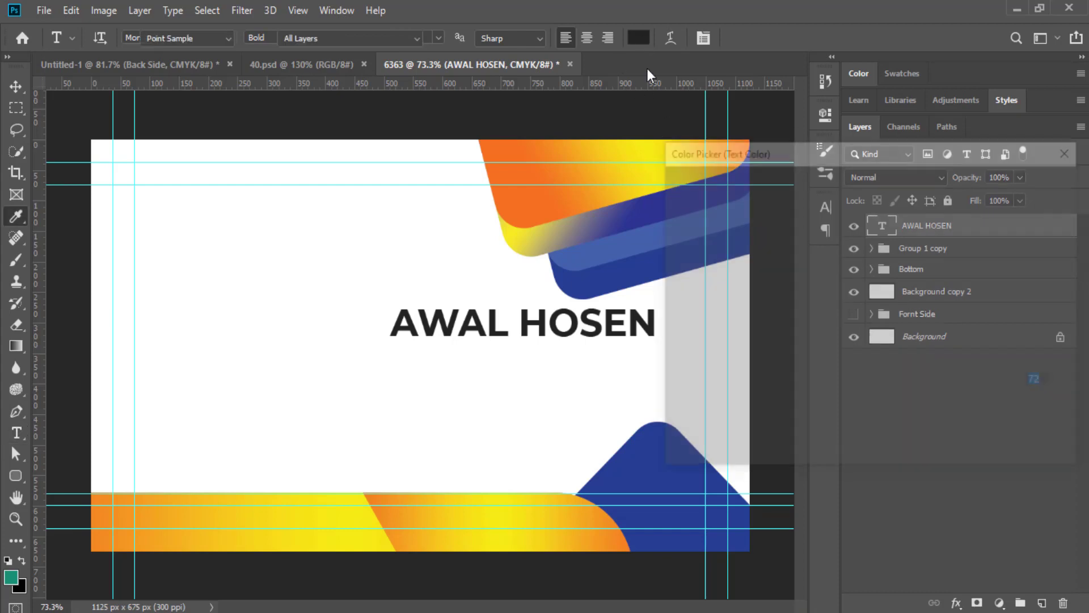
left_click(623, 267)
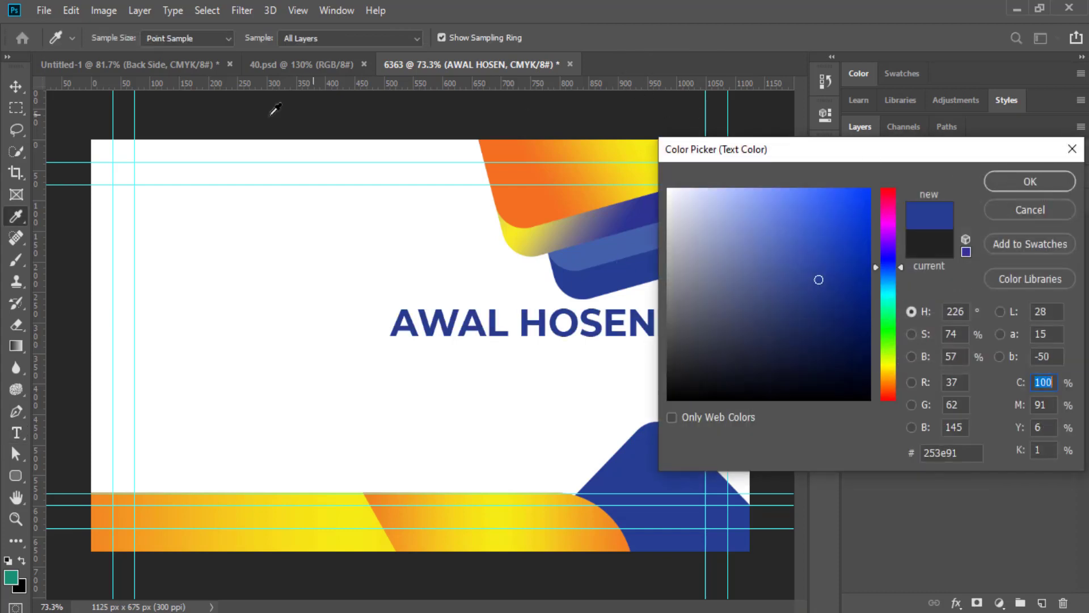
left_click(1004, 182)
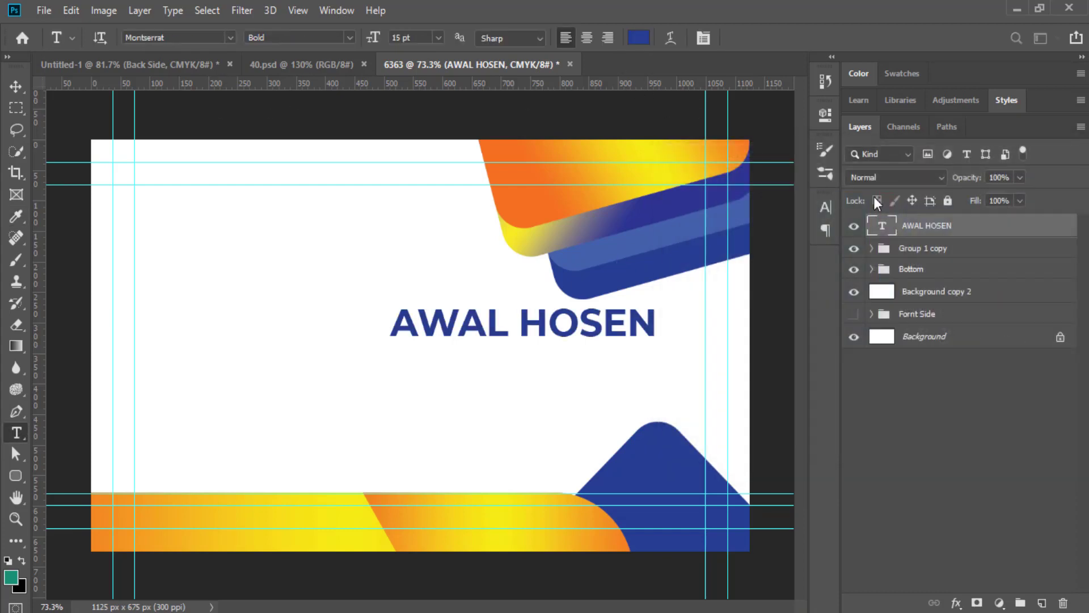
left_click(826, 207)
type("10")
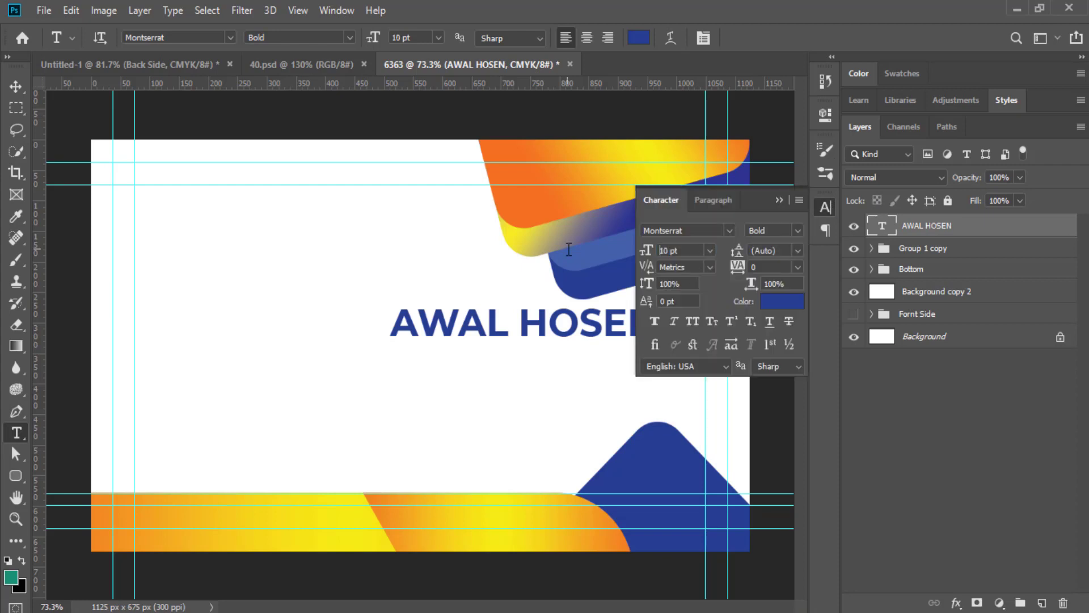
key("Return")
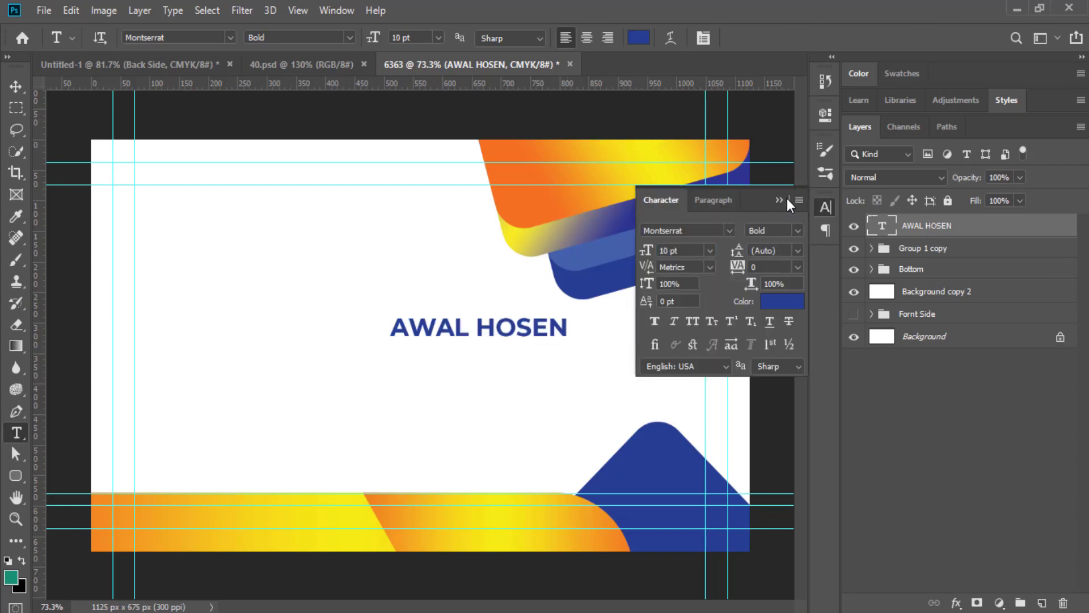
left_click(779, 200)
Step: Move the name right of centre and place a duplicate directly beneath it
left_click(16, 86)
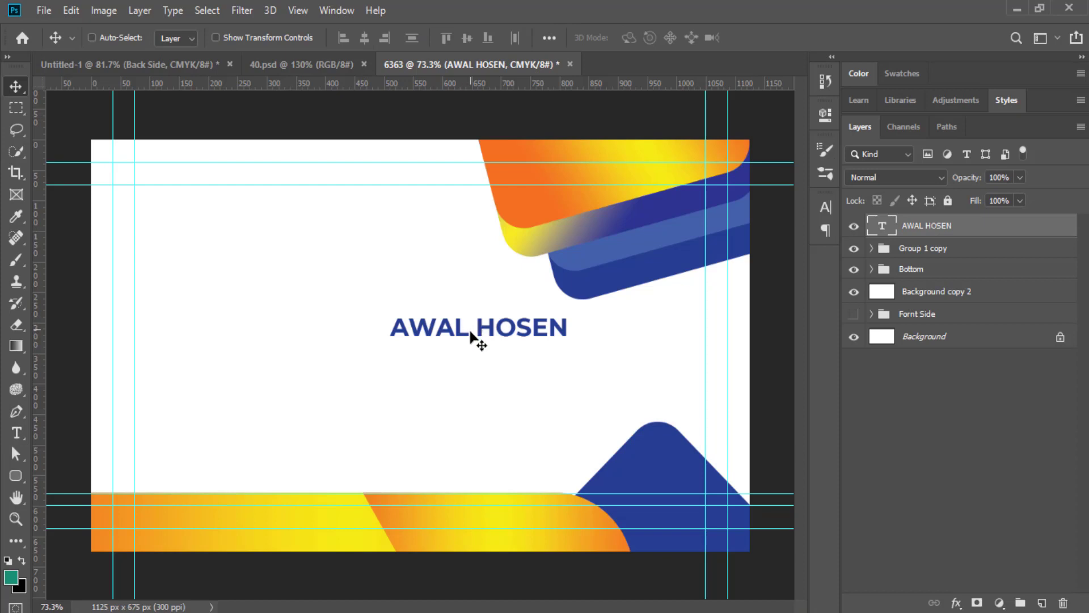
mouse_move(468, 337)
left_mouse_down()
mouse_move(519, 371)
mouse_move(545, 356)
left_mouse_up()
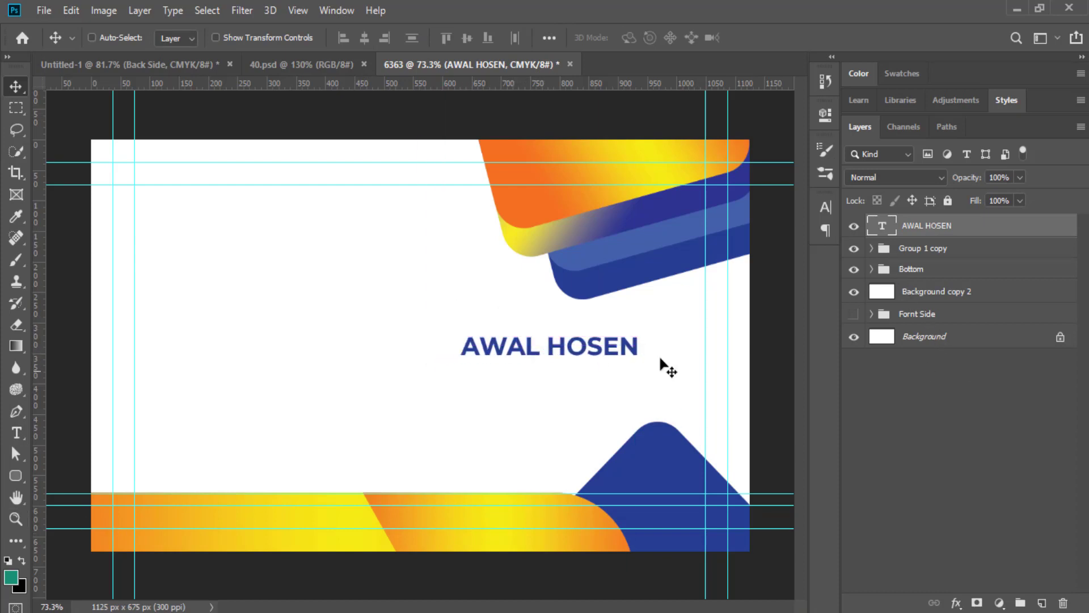
left_click_drag(964, 233, 1037, 590)
left_click_drag(591, 361, 591, 388)
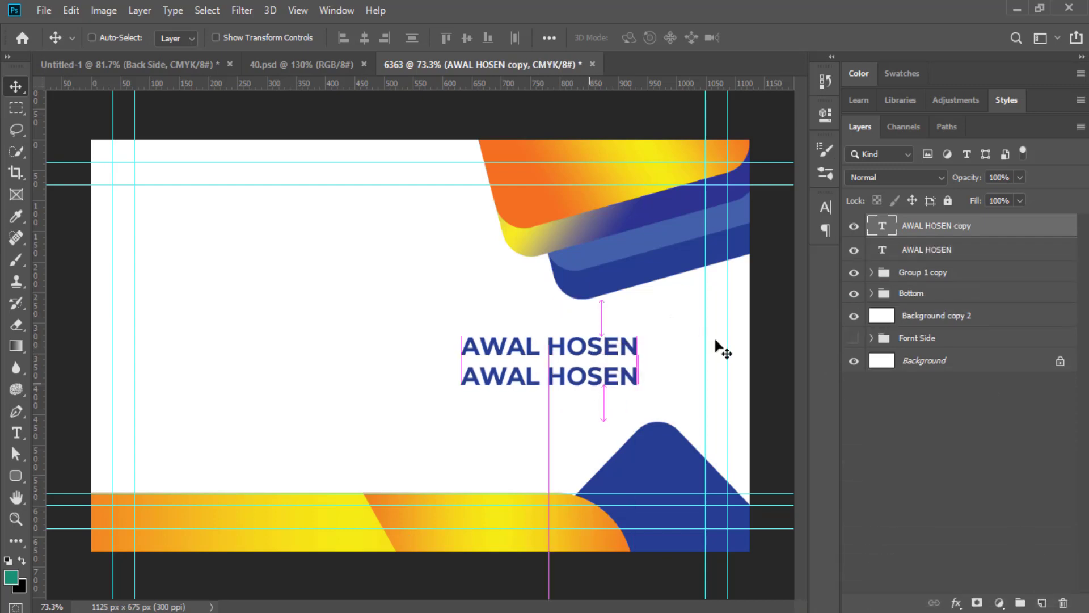
Step: Change the duplicate line's text to 'Graphics Designer'
double_click(881, 224)
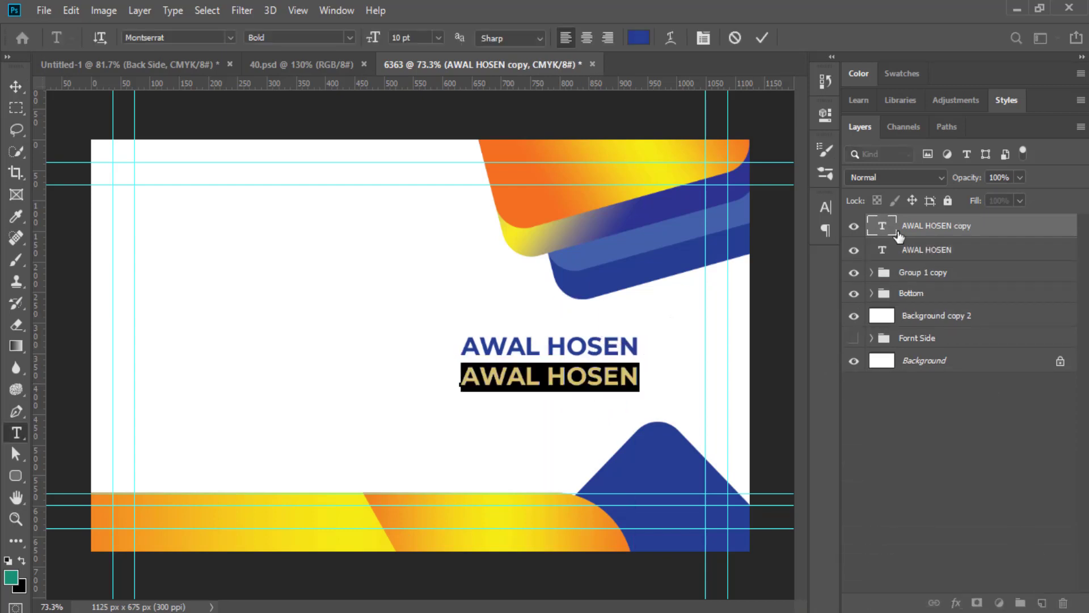
type("DRa")
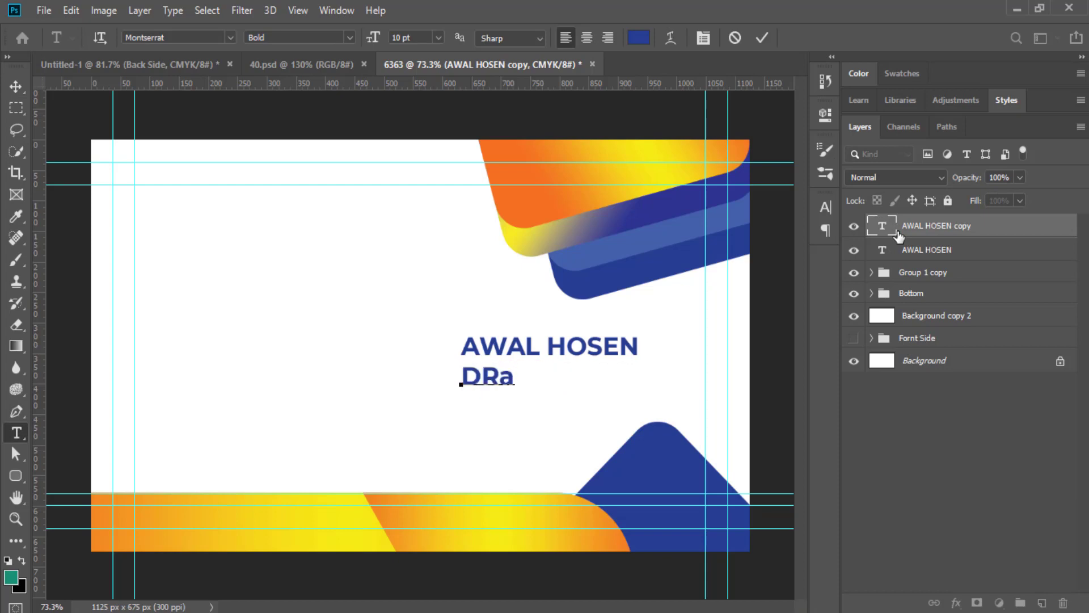
key("BackSpace")
key("BackSpace")
key("BackSpace")
type("G")
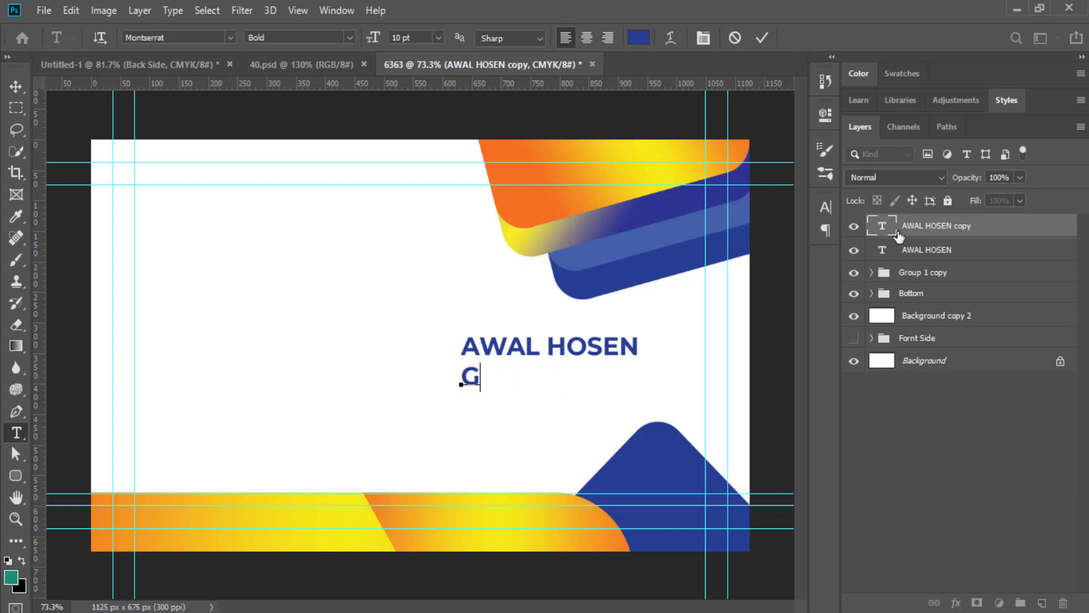
type("rap")
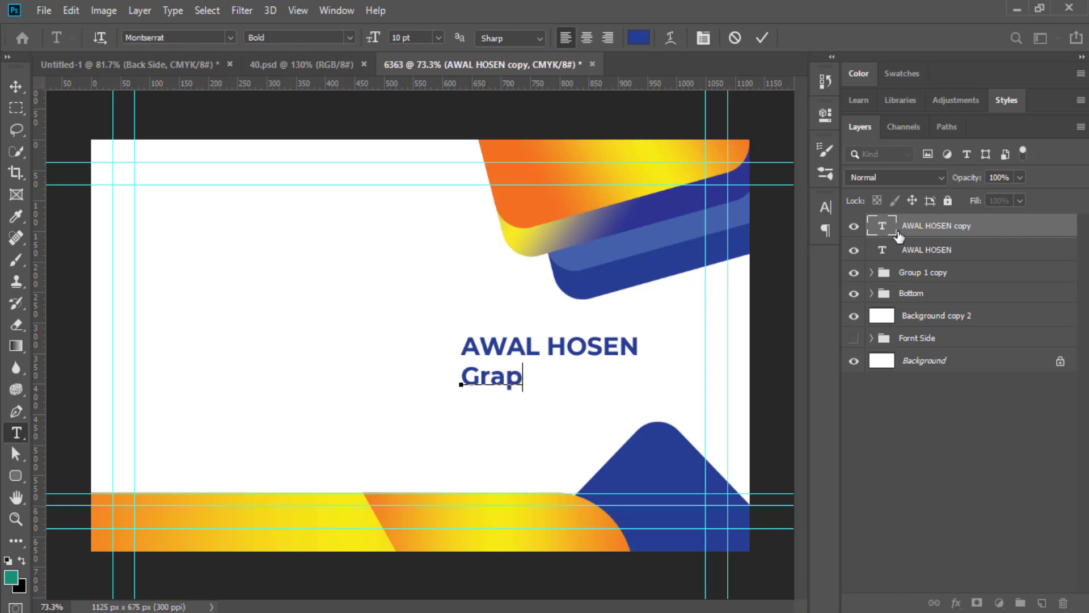
type("hics")
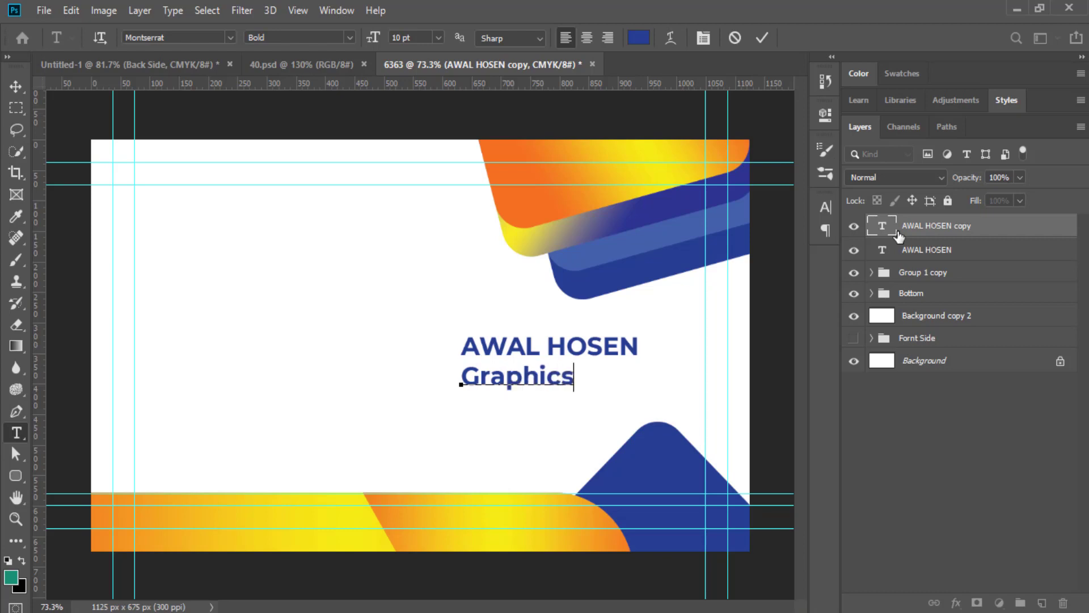
type(" Desi")
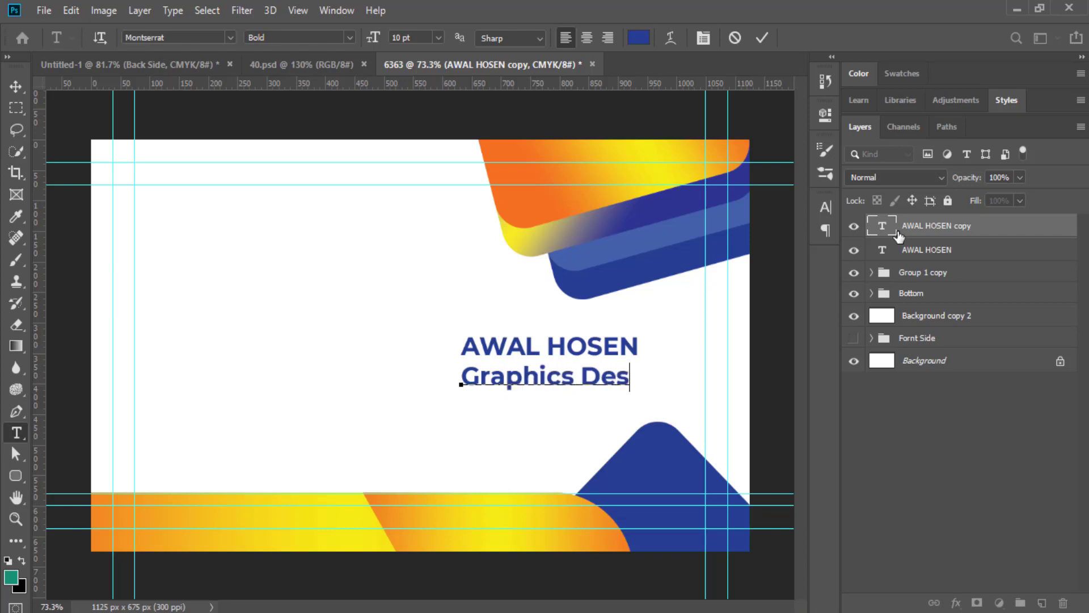
type("gner")
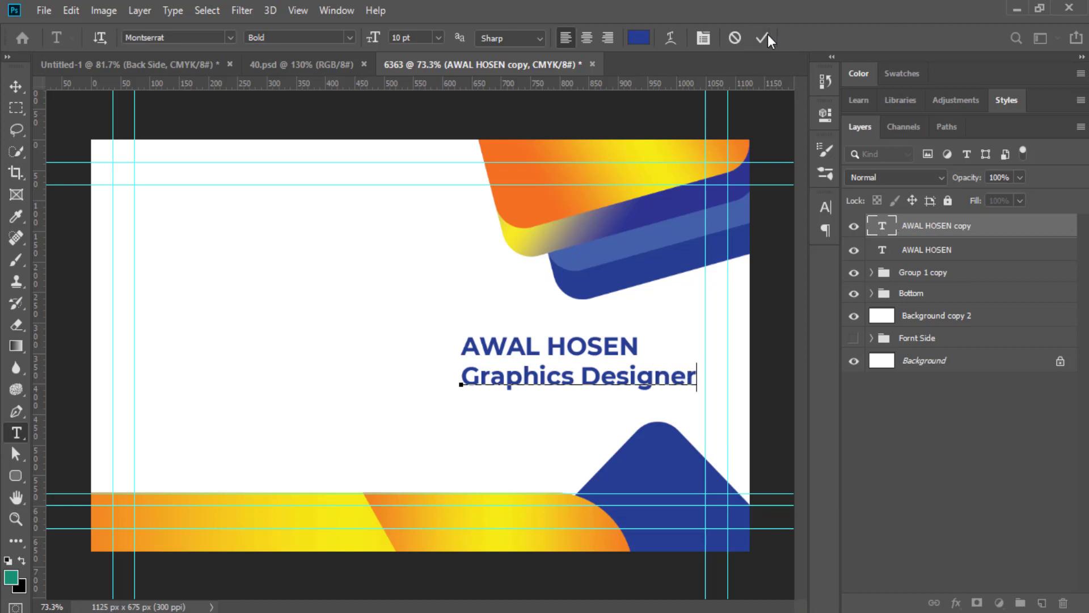
left_click(765, 37)
key("v")
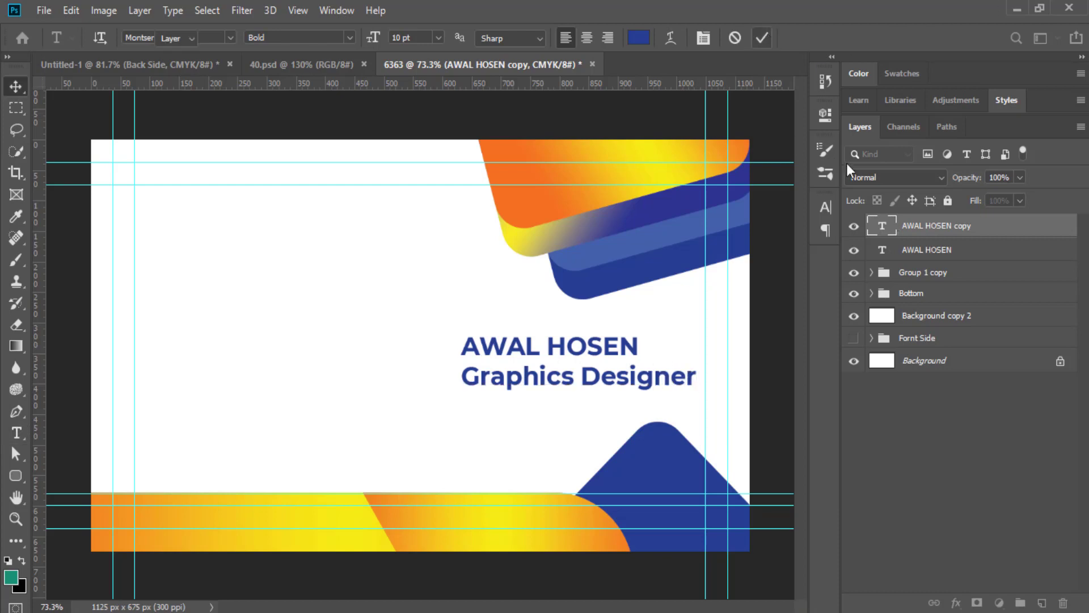
Step: Set the title to 5 pt in the El Messiri font
left_click(824, 207)
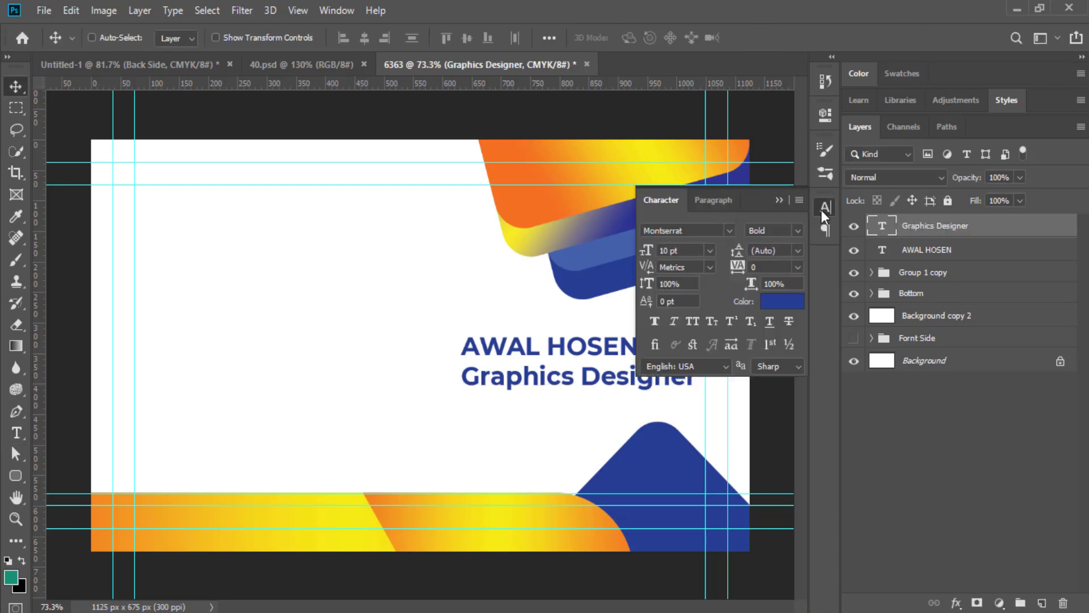
double_click(689, 247)
type("5")
key("Return")
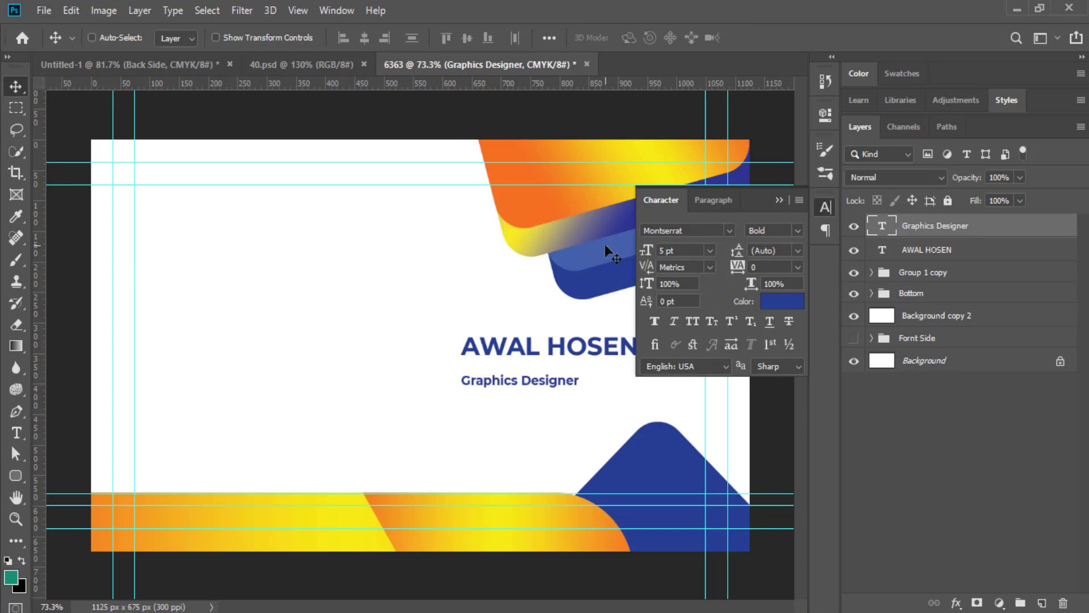
left_click(730, 231)
left_click(716, 278)
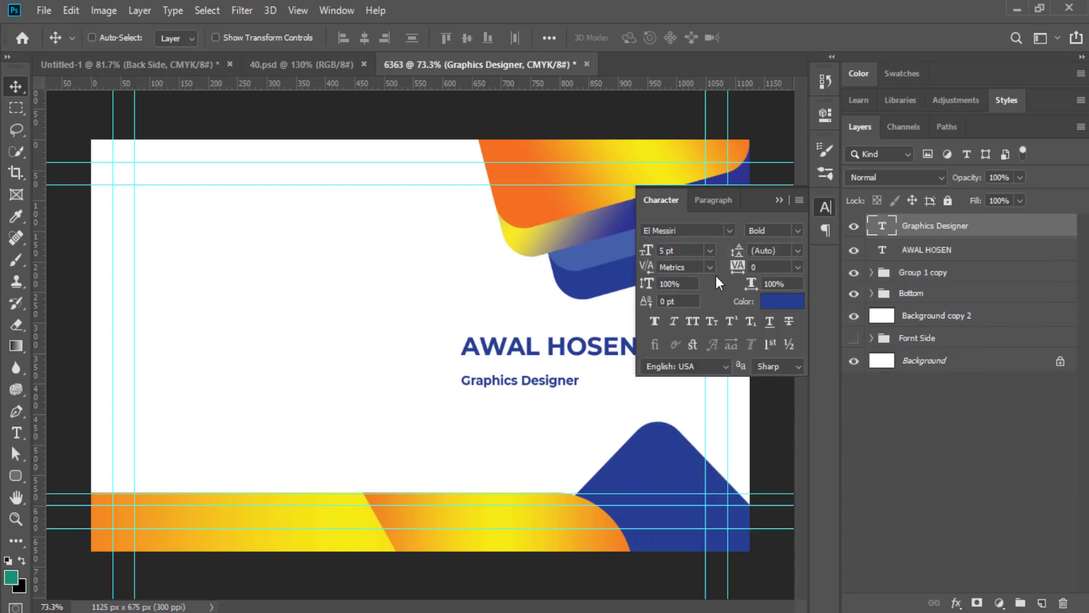
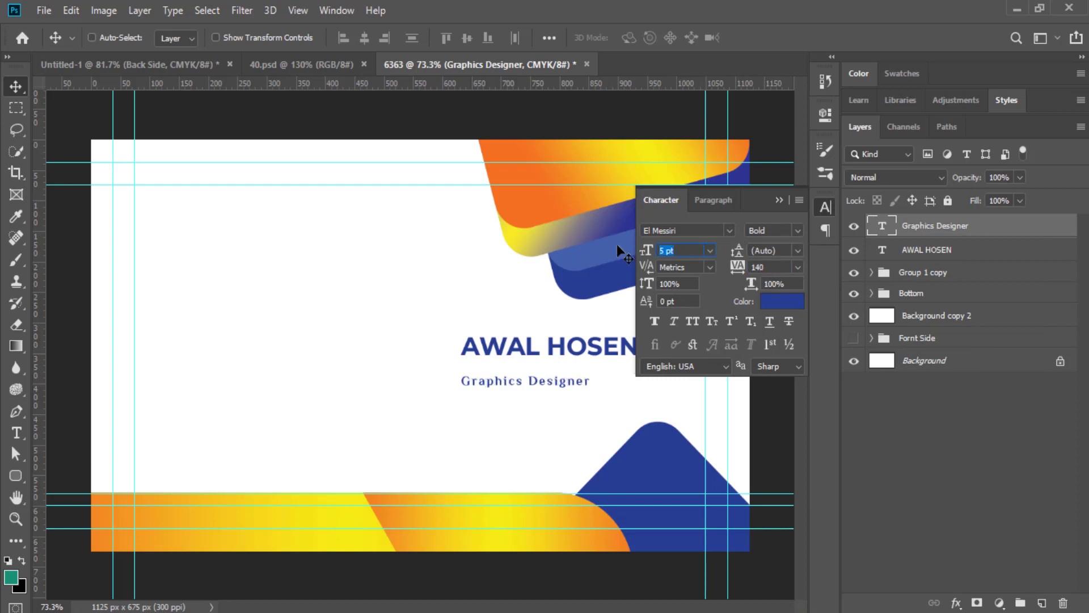
Step: Set the Graphics Designer text to 8 pt and move it under the name
type("8")
key("Return")
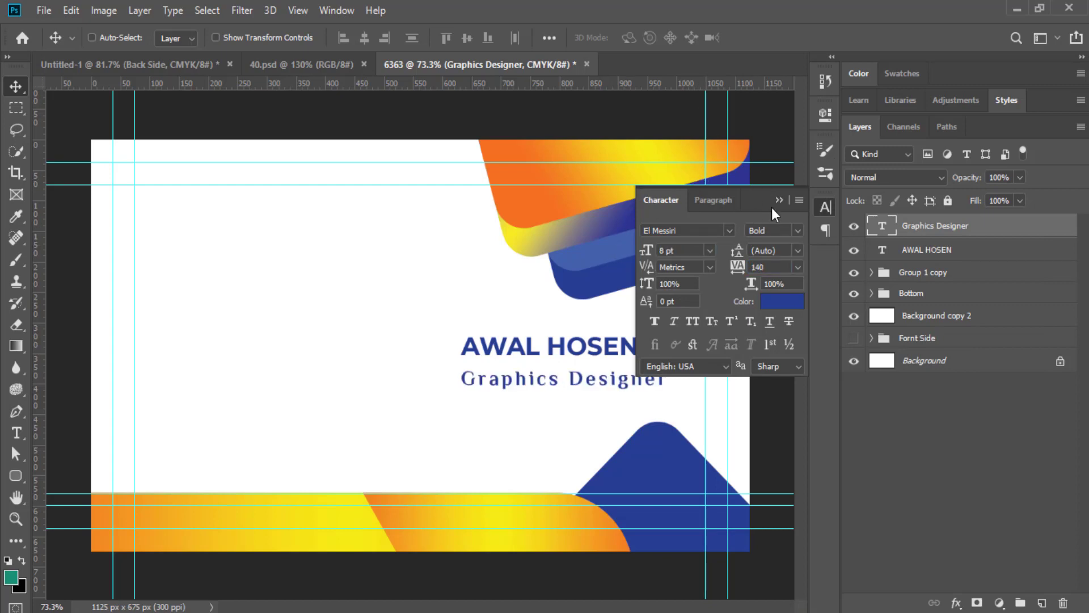
left_click(778, 200)
left_click_drag(606, 392, 594, 388)
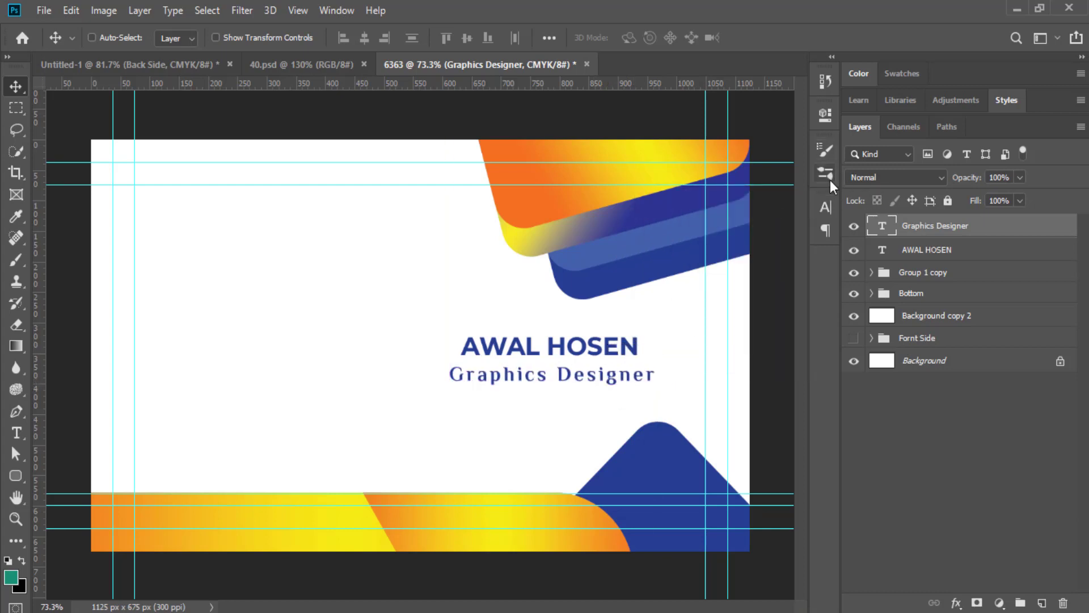
left_click(827, 203)
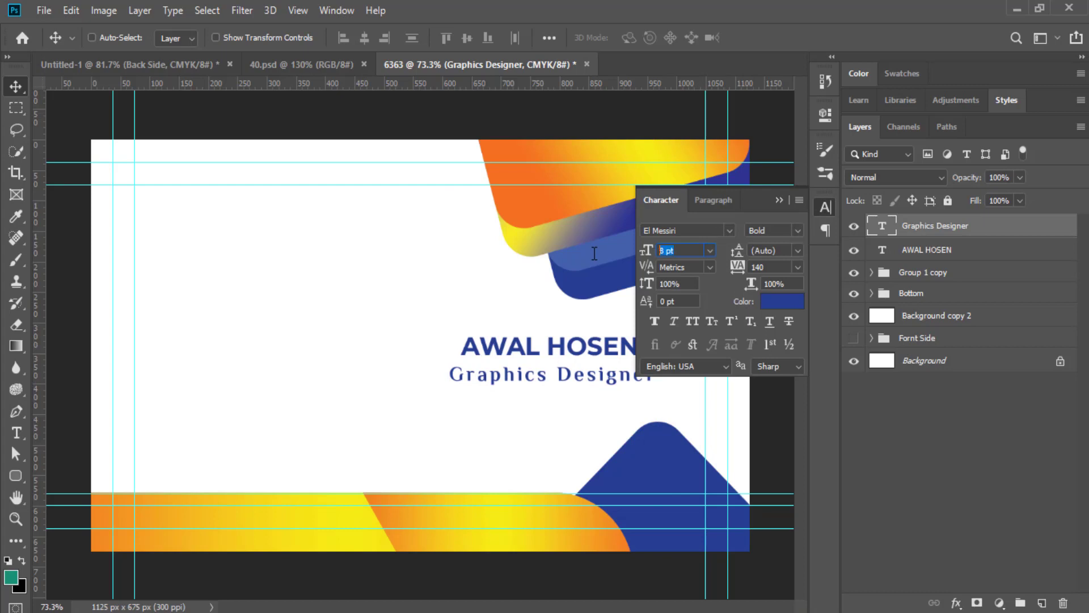
type("6")
key("Return")
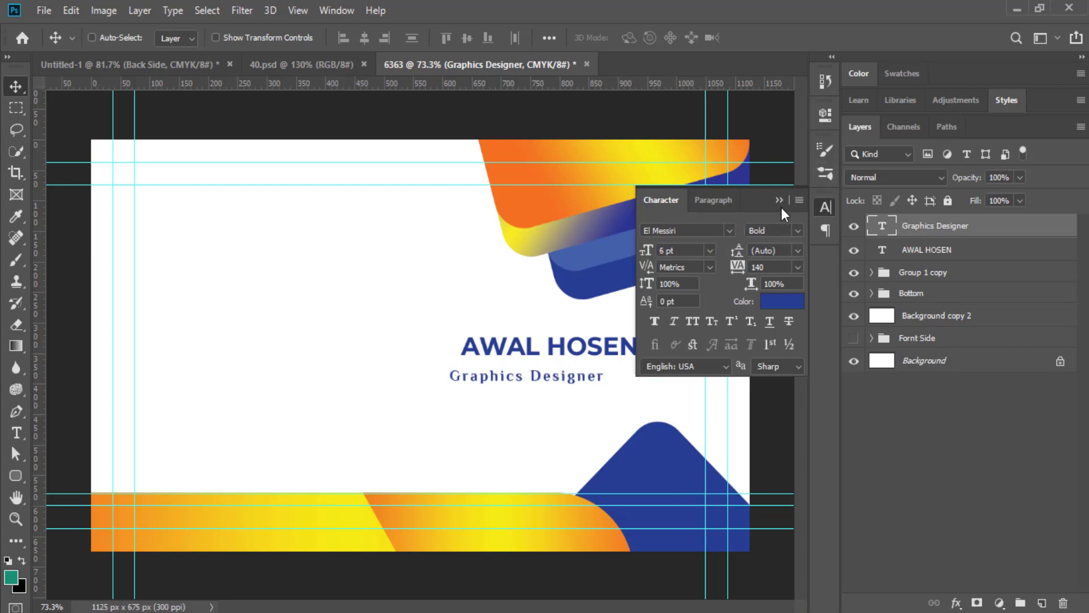
left_click(778, 199)
left_click_drag(537, 383, 559, 376)
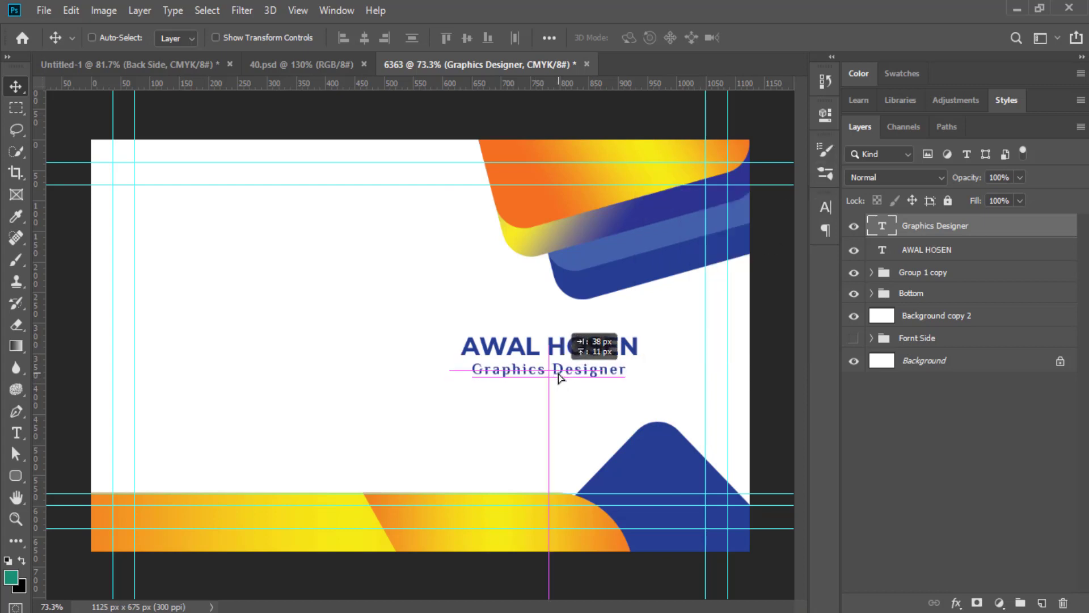
left_click(136, 62)
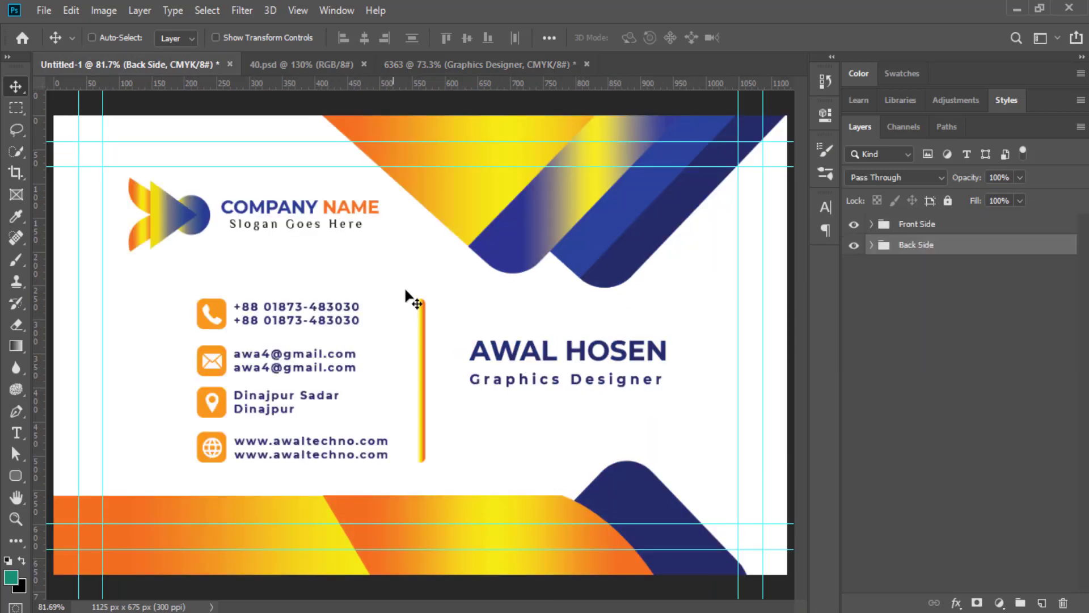
left_click(456, 62)
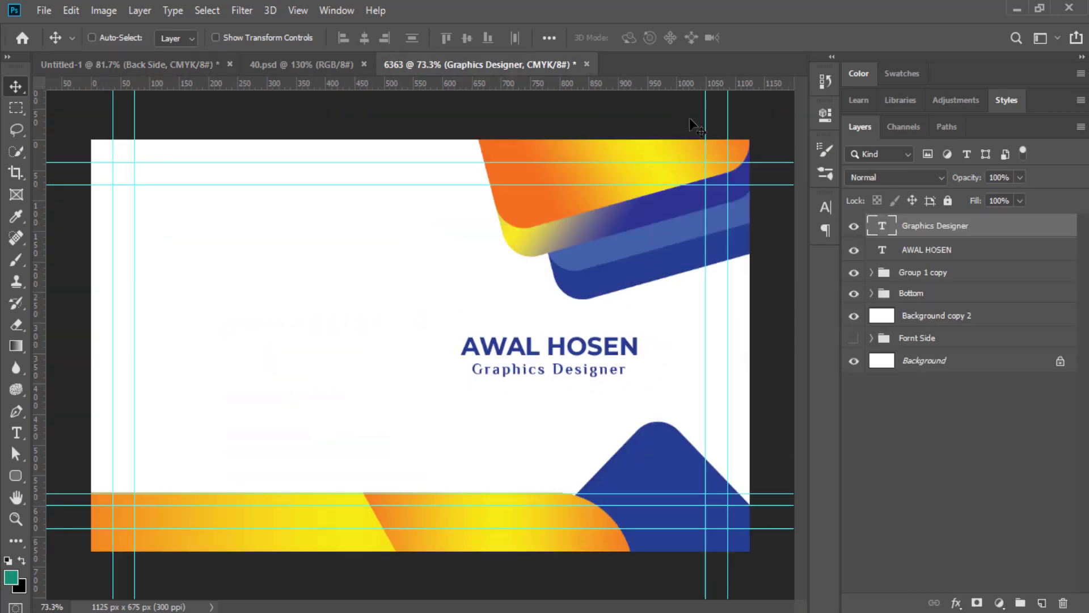
left_click(946, 251, "ctrl")
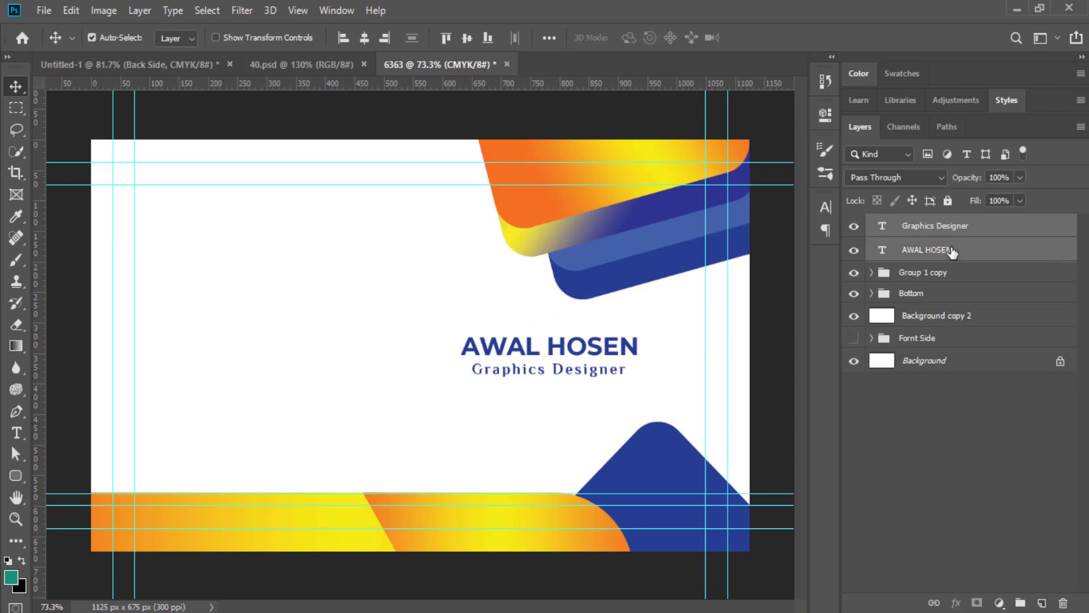
key("ctrl+g")
type("nam")
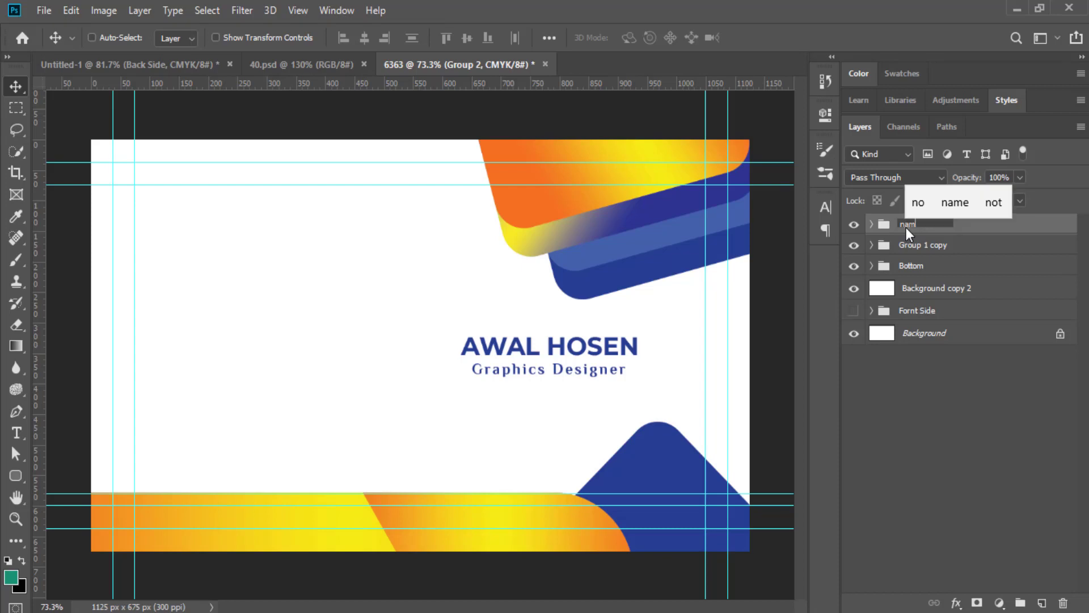
type("e")
key("Return")
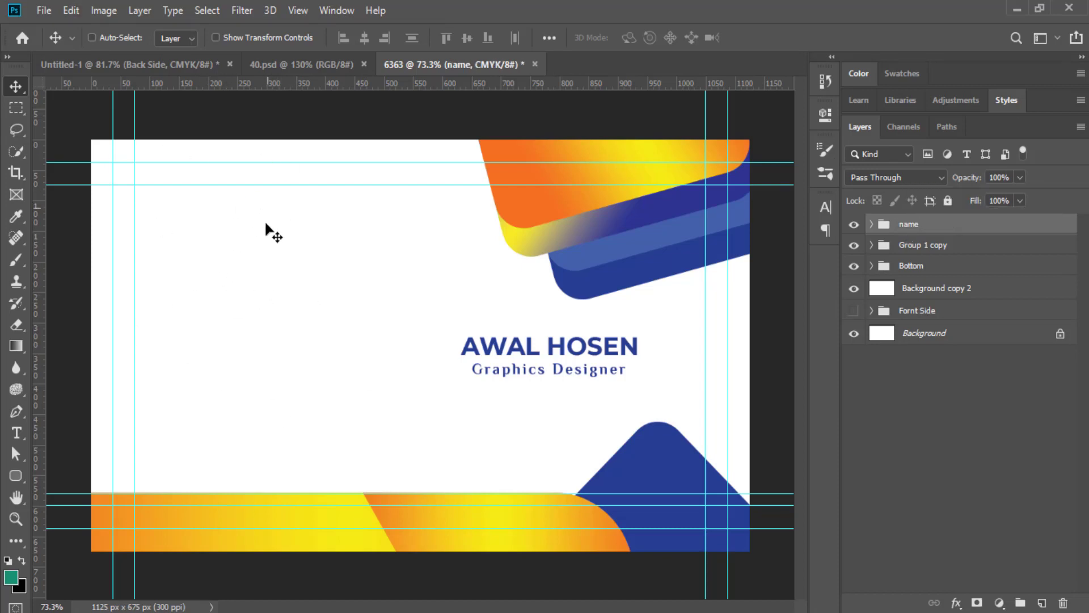
Step: Duplicate the Logo group inside the Fornt Side group as 'Logo copy'
left_click(129, 69)
left_click(424, 66)
left_click(872, 311)
left_click_drag(952, 357, 1041, 602)
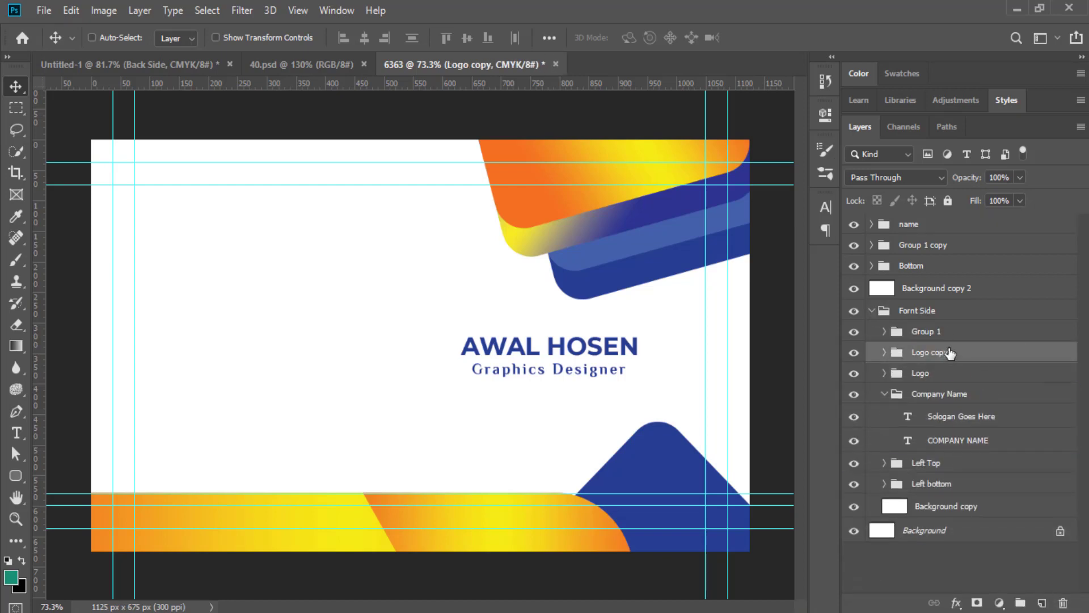
Step: Move Logo copy to the top of the layers, scale it to about 45%, and place it at the top-left guides
left_click_drag(950, 352, 920, 215)
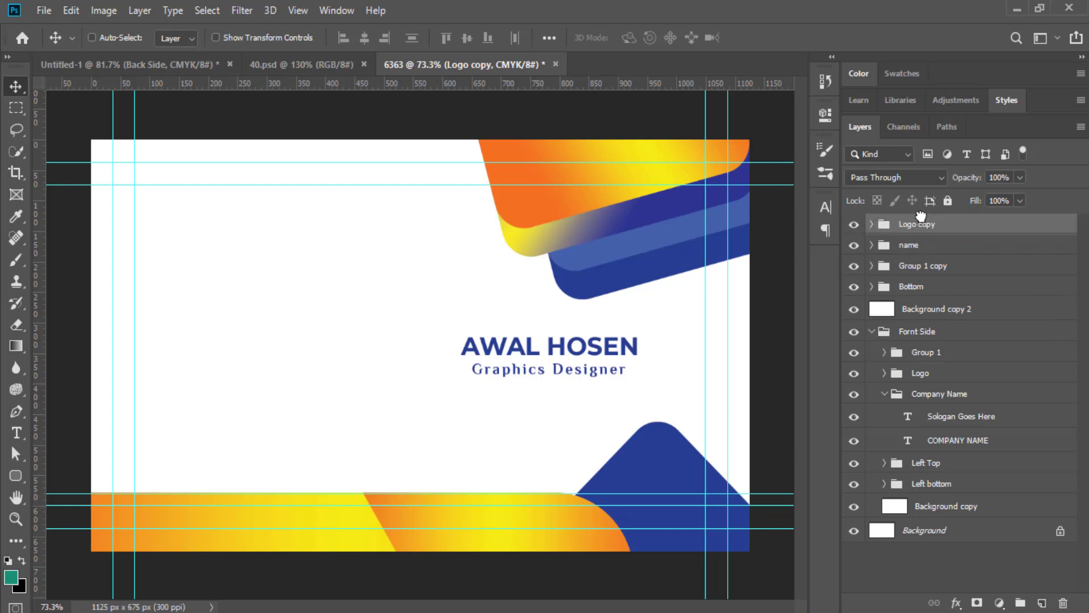
left_click(884, 394)
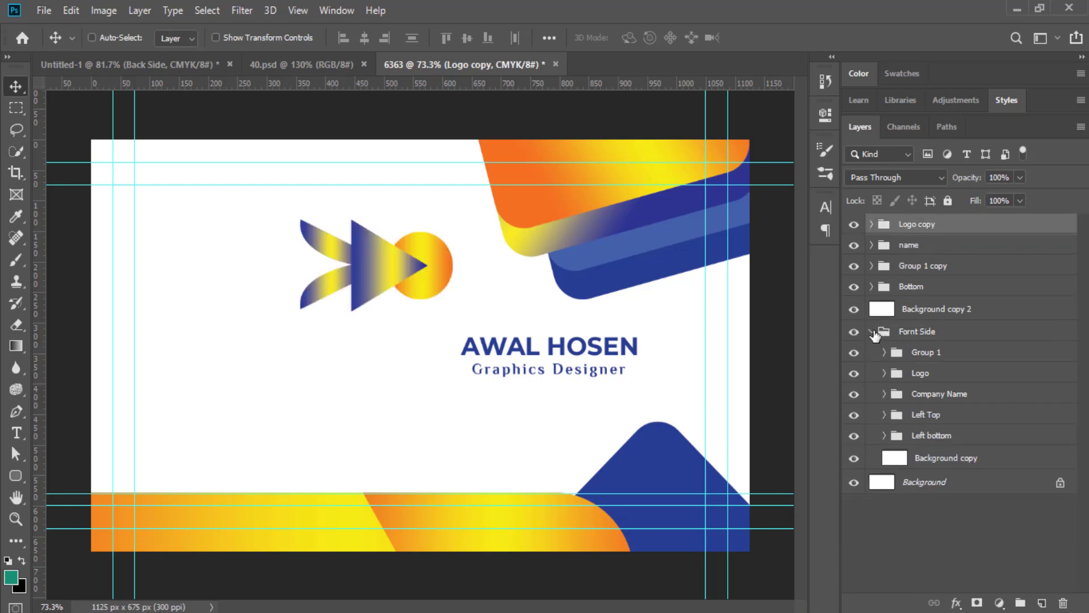
left_click(872, 331)
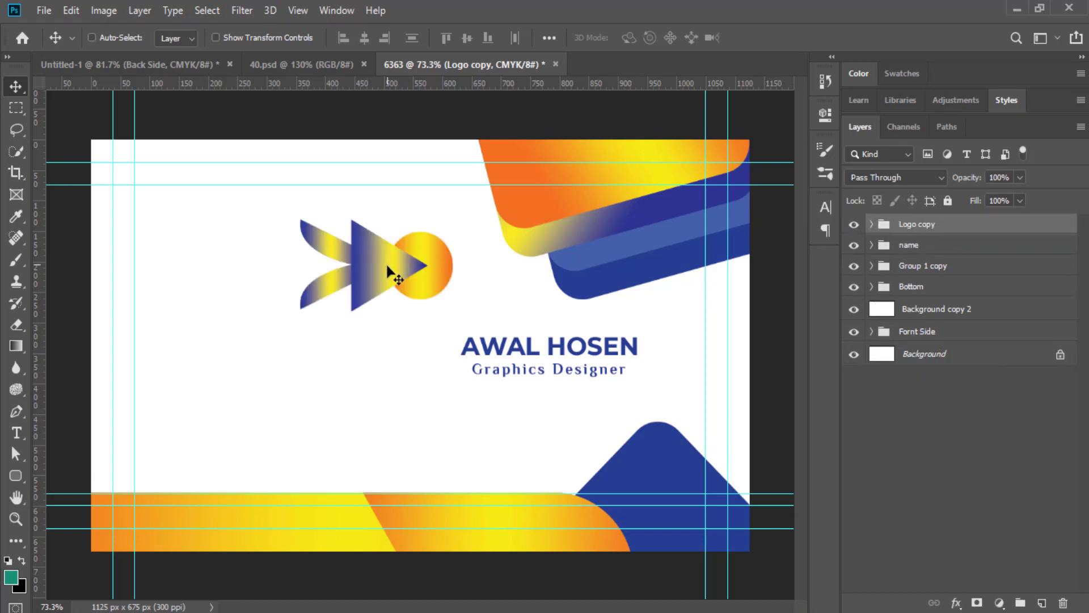
key("ctrl+t")
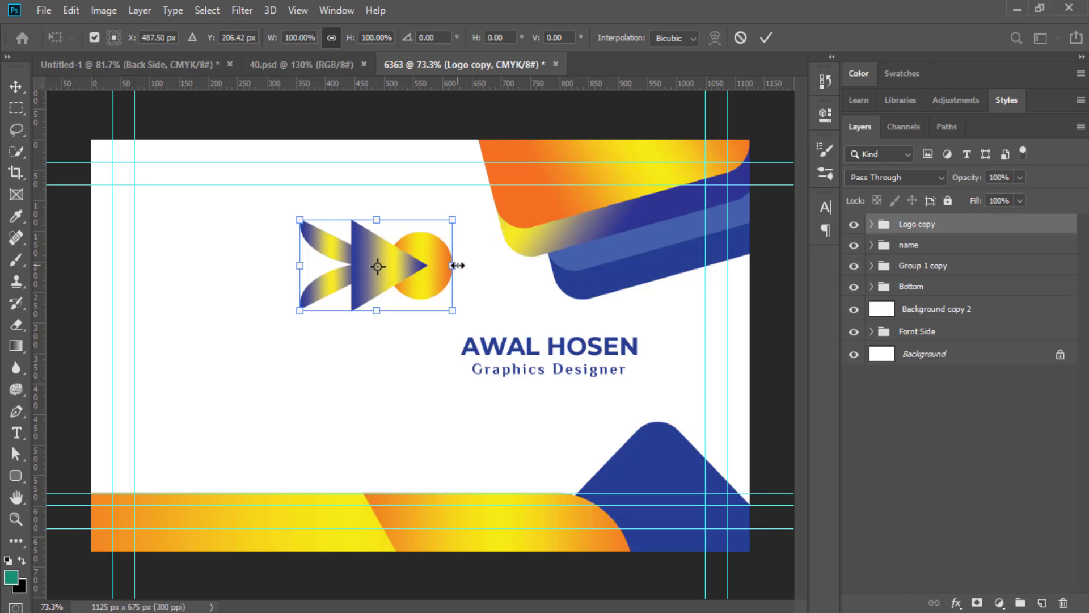
left_click_drag(457, 265, 352, 265)
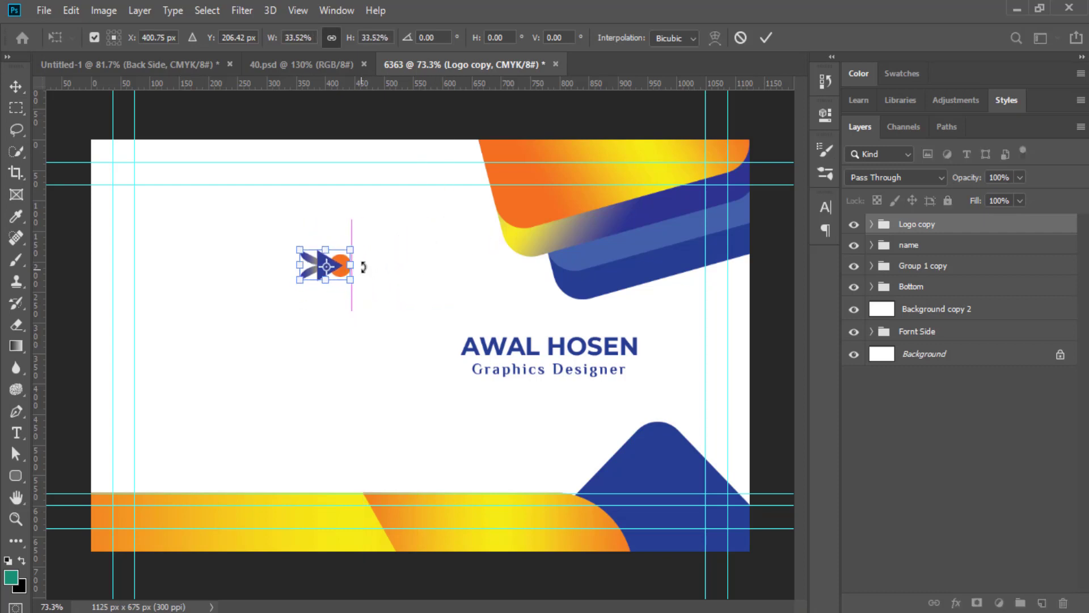
left_click_drag(369, 268, 379, 267)
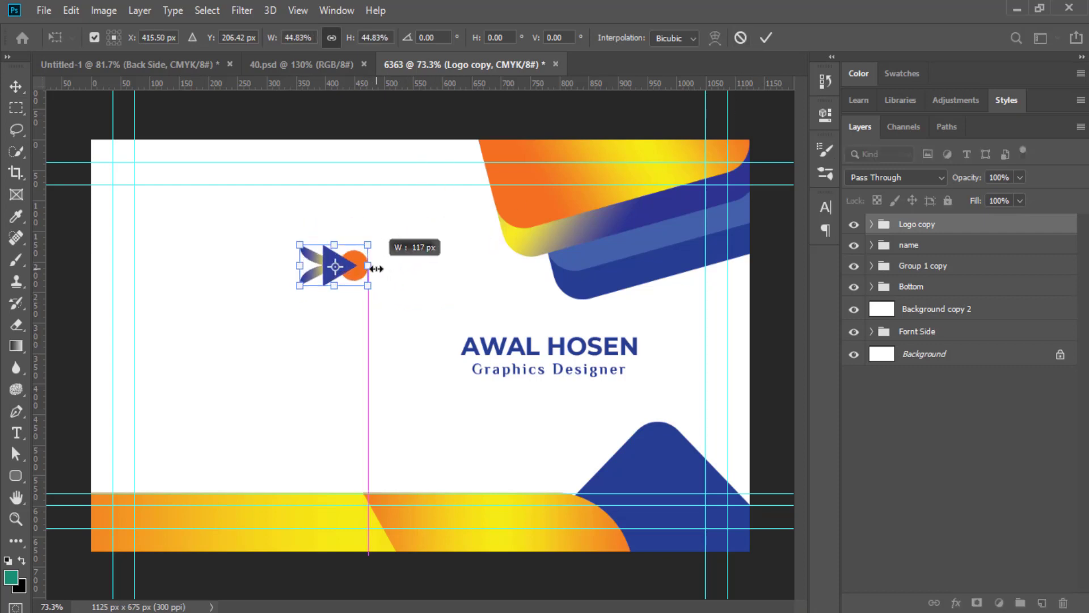
left_click(763, 37)
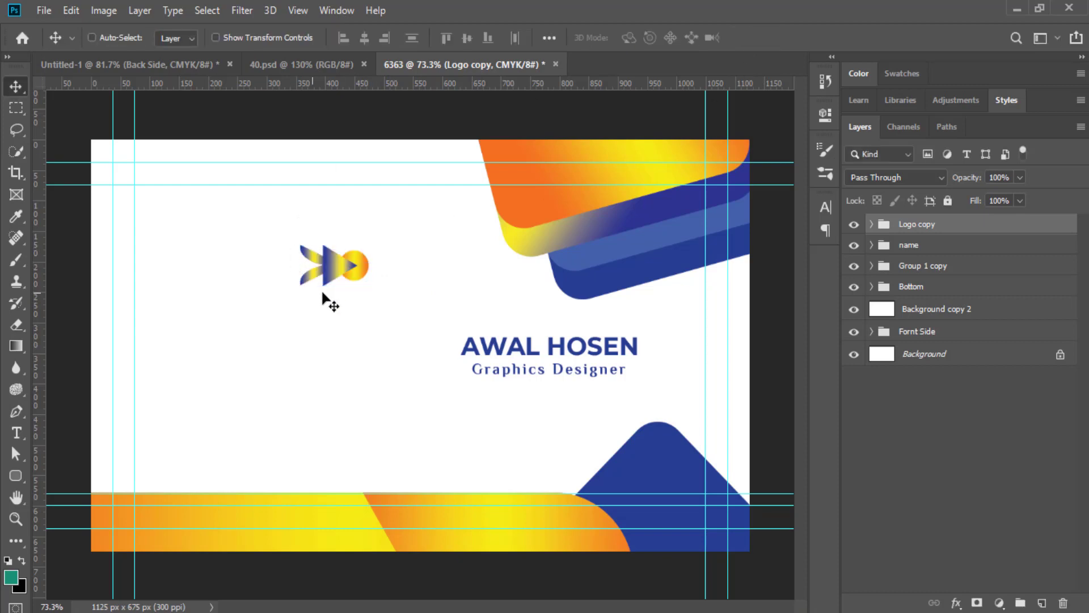
left_click_drag(315, 277, 175, 237)
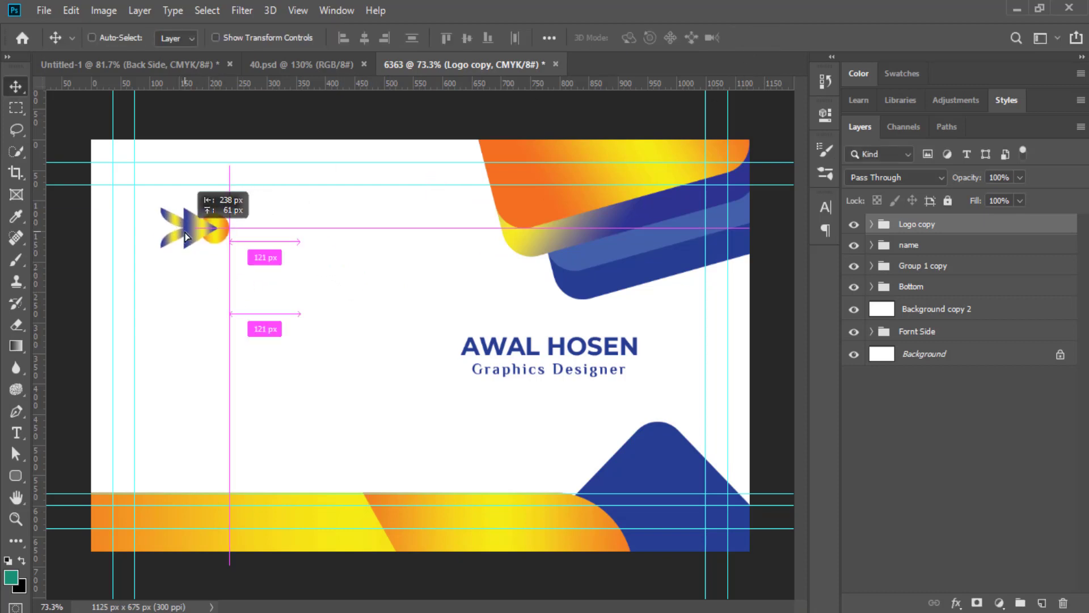
Step: Duplicate the Company Name group, scale the copy to about 36%, and set it beside the small logo
left_click(872, 332)
left_click_drag(971, 399, 1043, 596)
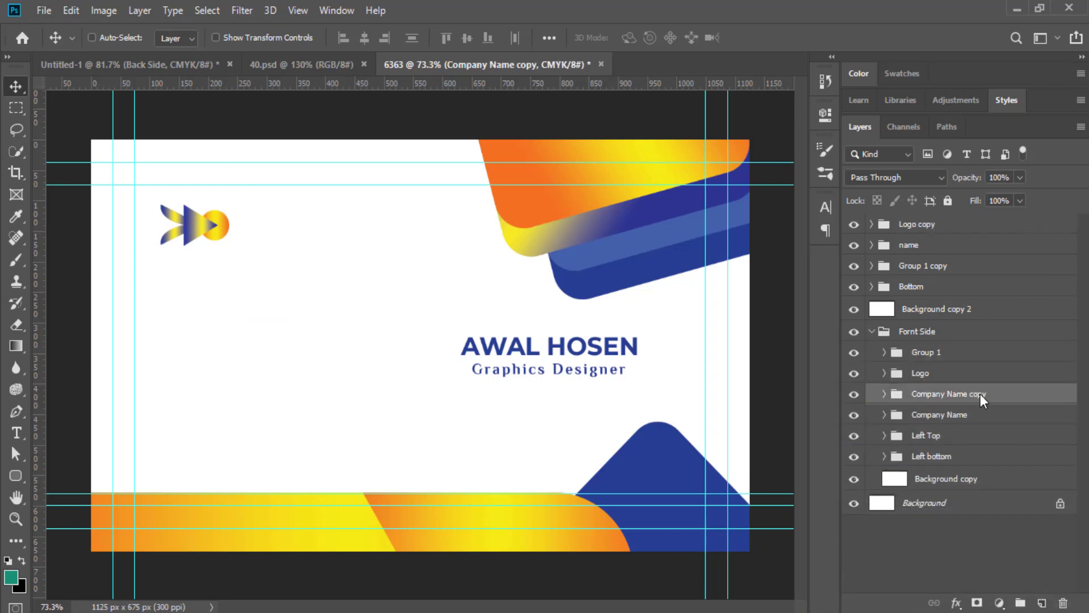
left_click_drag(980, 394, 960, 218)
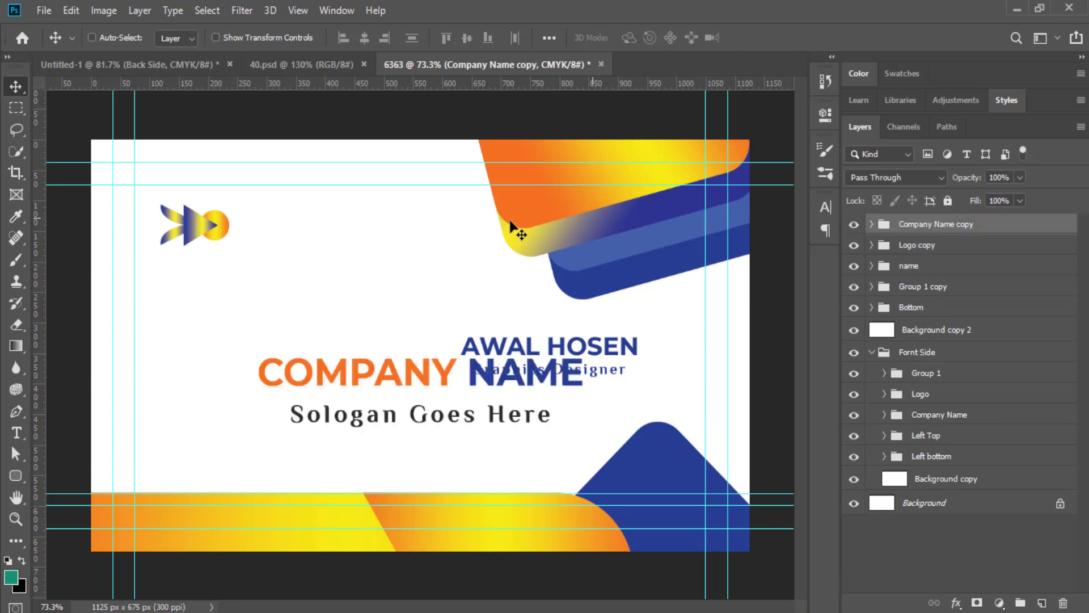
left_click_drag(400, 374, 406, 212)
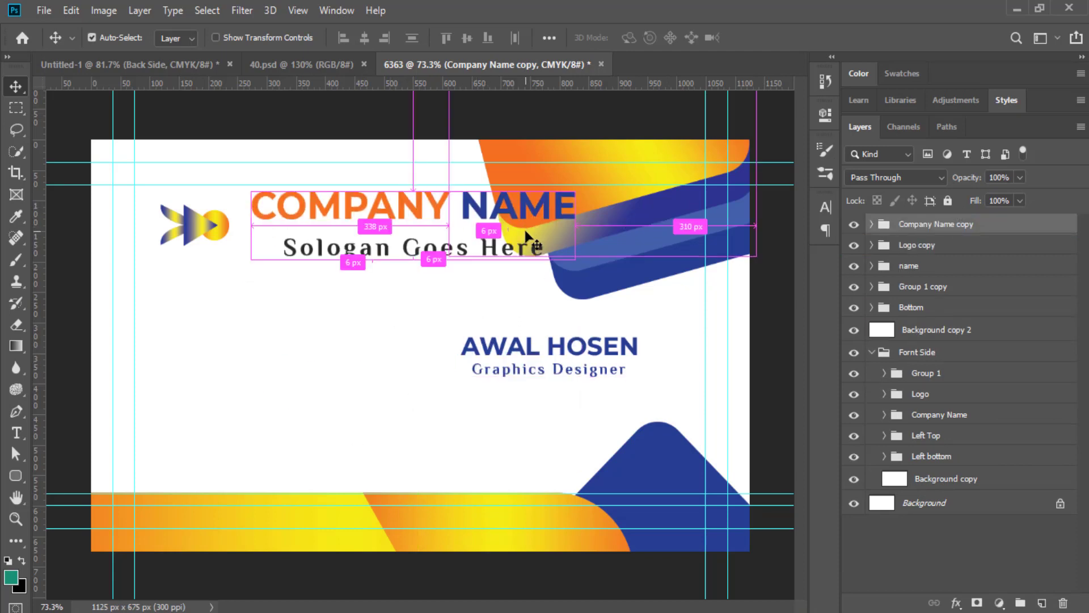
key("ctrl+t")
left_click_drag(577, 234, 330, 238)
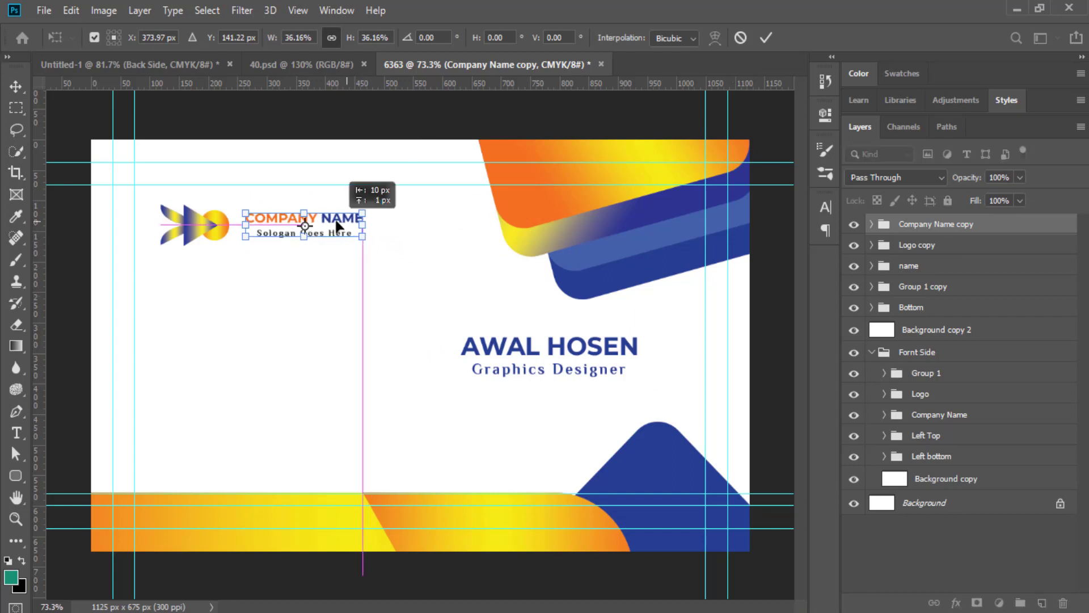
left_click(776, 36)
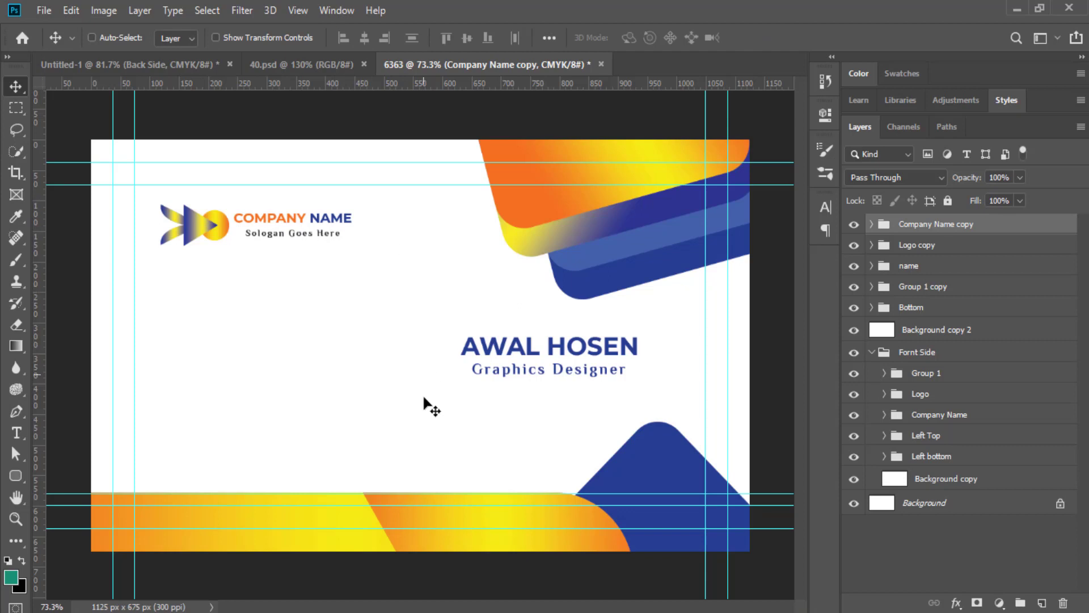
left_click(872, 353)
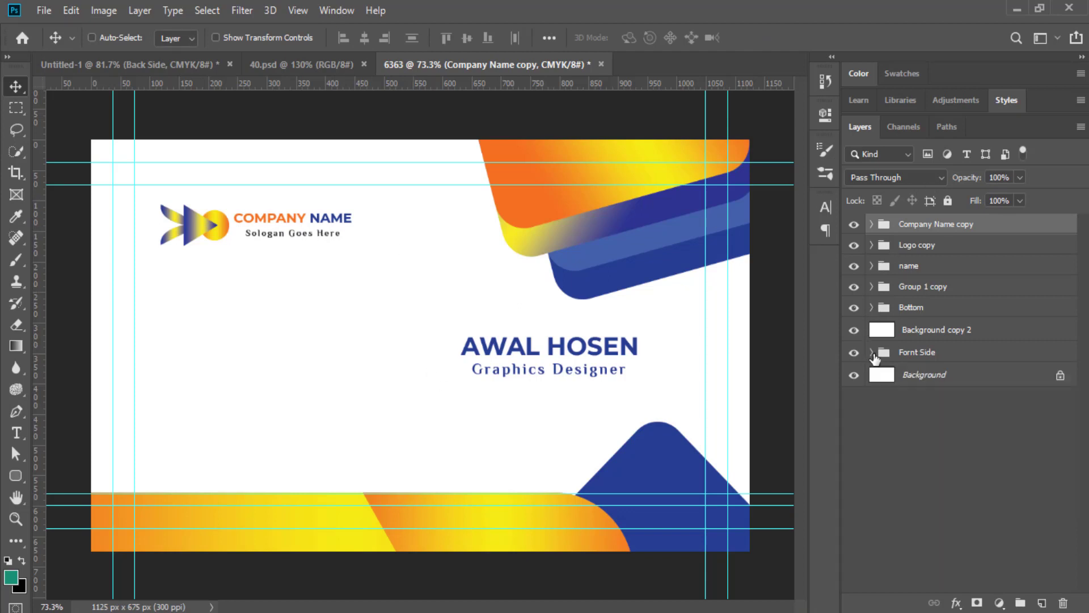
Step: Draw a small rounded rectangle on the card's left side
left_click(1001, 498)
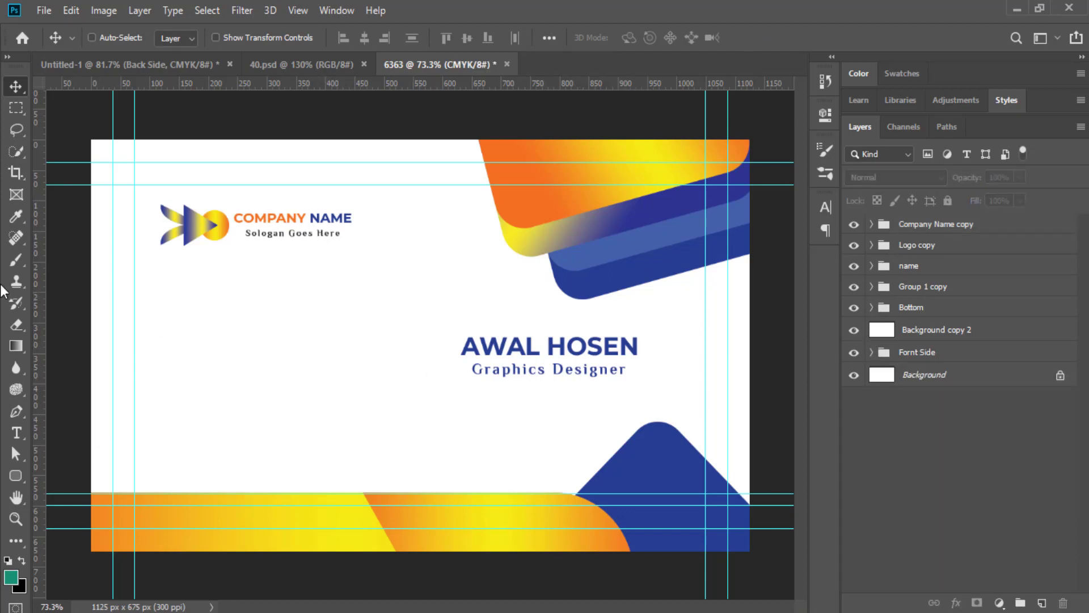
left_click(21, 475)
right_click(22, 475)
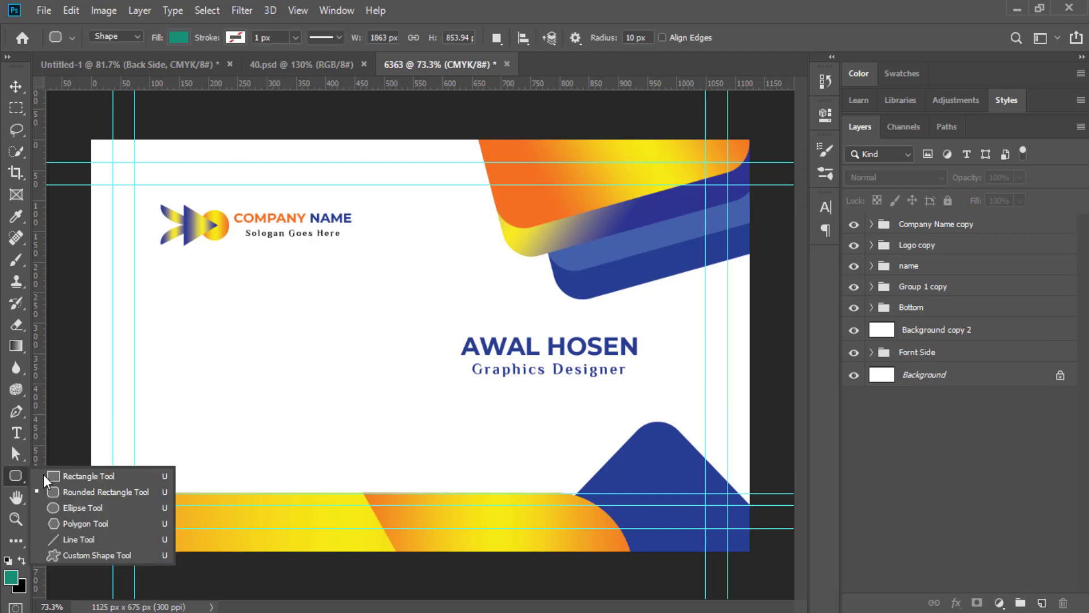
left_click(67, 487)
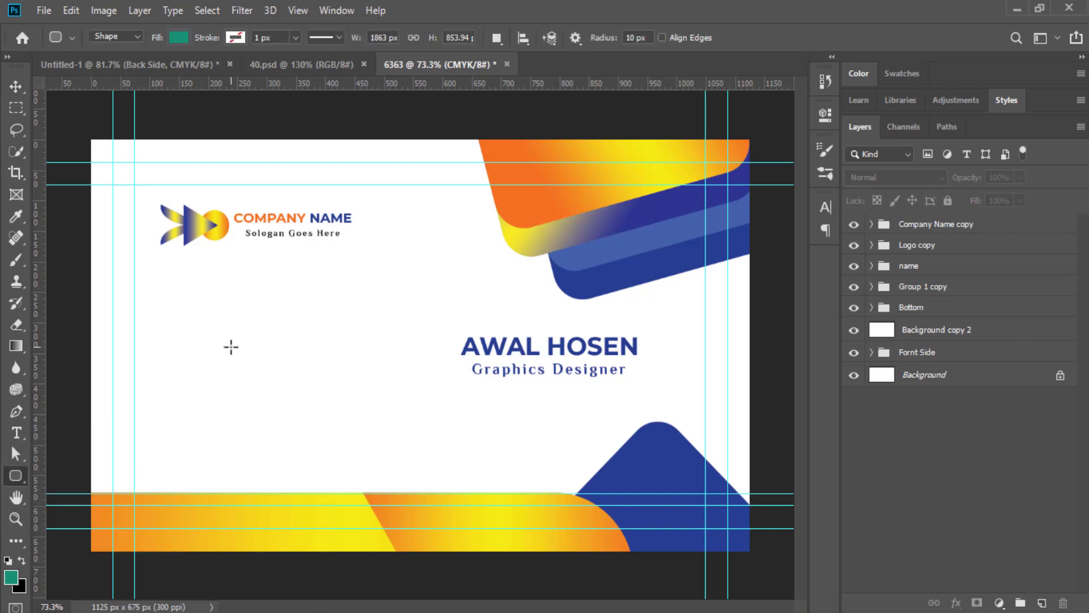
mouse_move(231, 331)
left_mouse_down()
mouse_move(266, 386)
mouse_move(260, 364)
left_mouse_up()
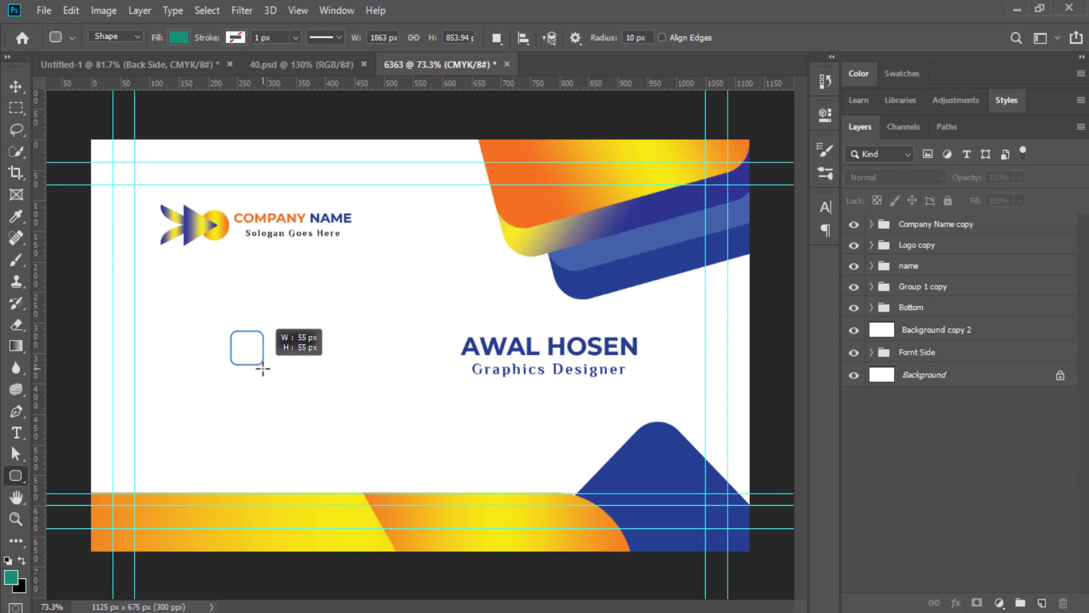
left_click_drag(259, 365, 275, 387)
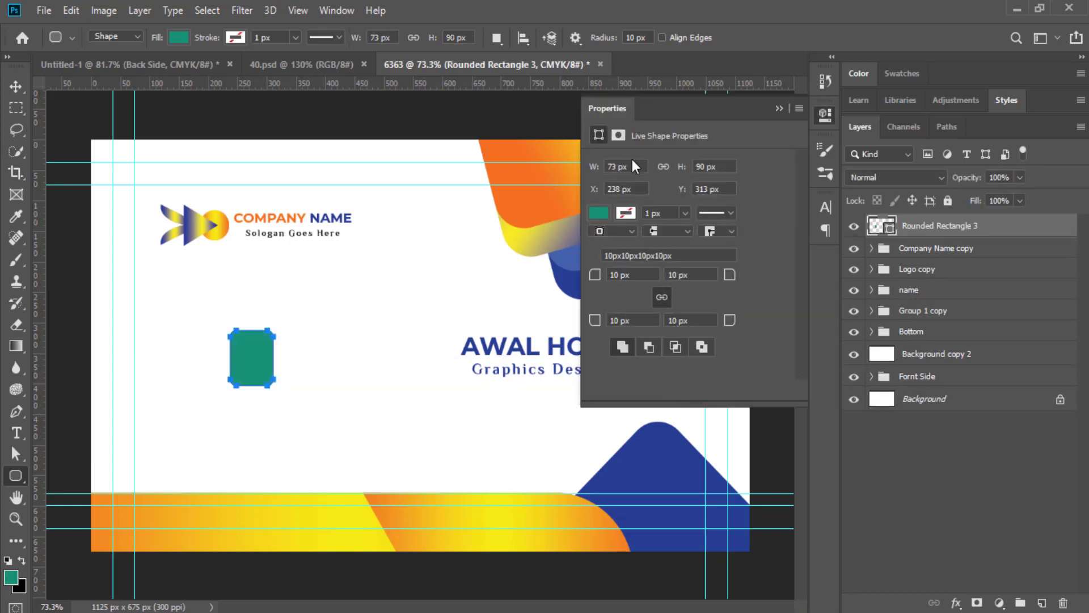
Step: Make the rounded rectangle 45 × 45 px and change its fill from teal to orange
left_click_drag(632, 167, 488, 166)
key("Return")
left_click_drag(695, 166, 736, 168)
type("45")
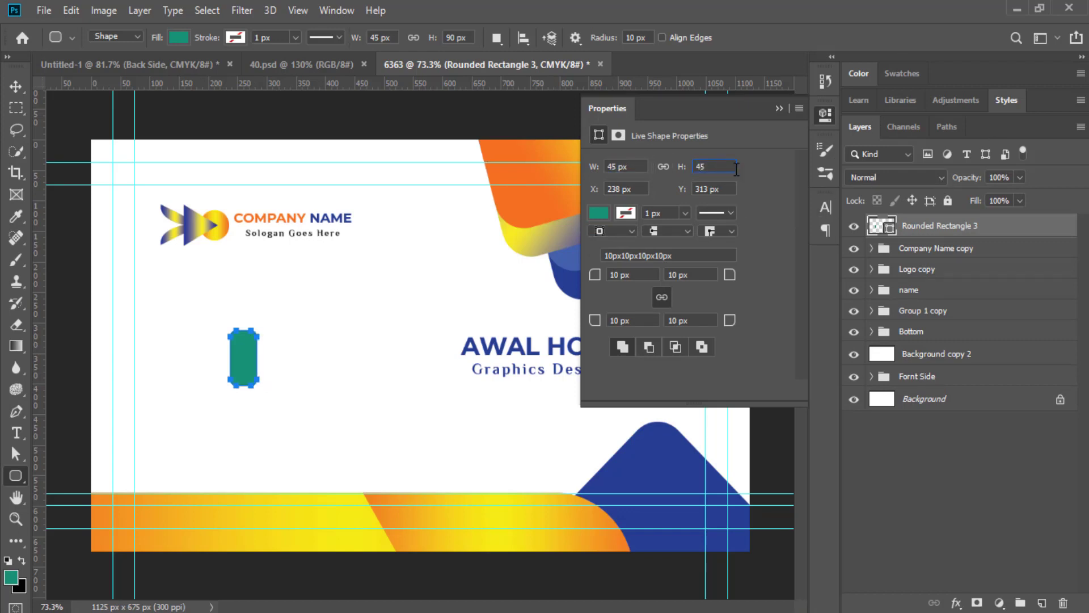
key("Return")
left_click(16, 87)
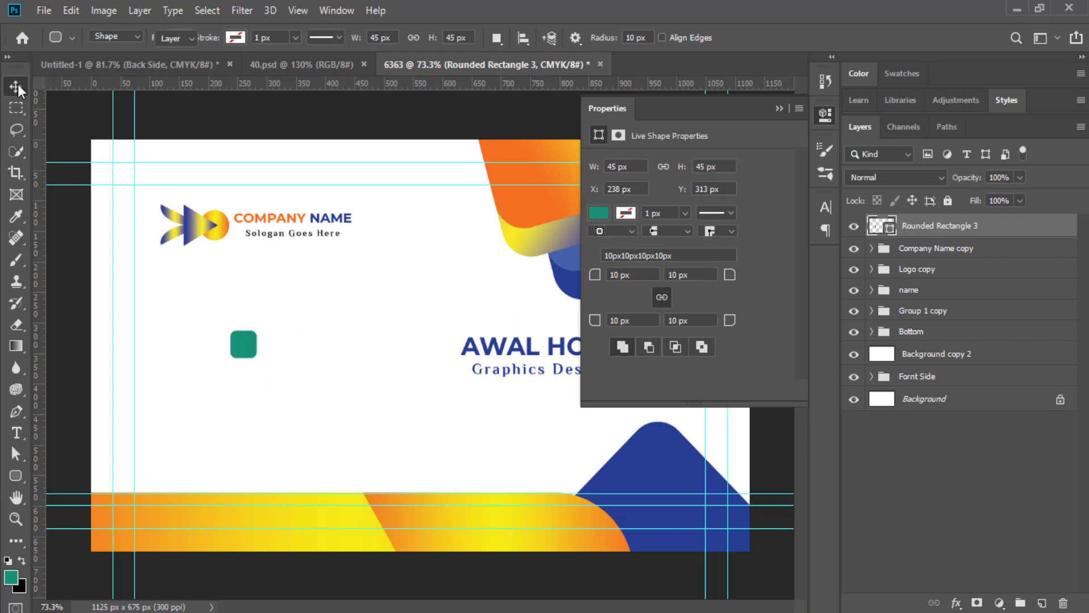
left_click(597, 214)
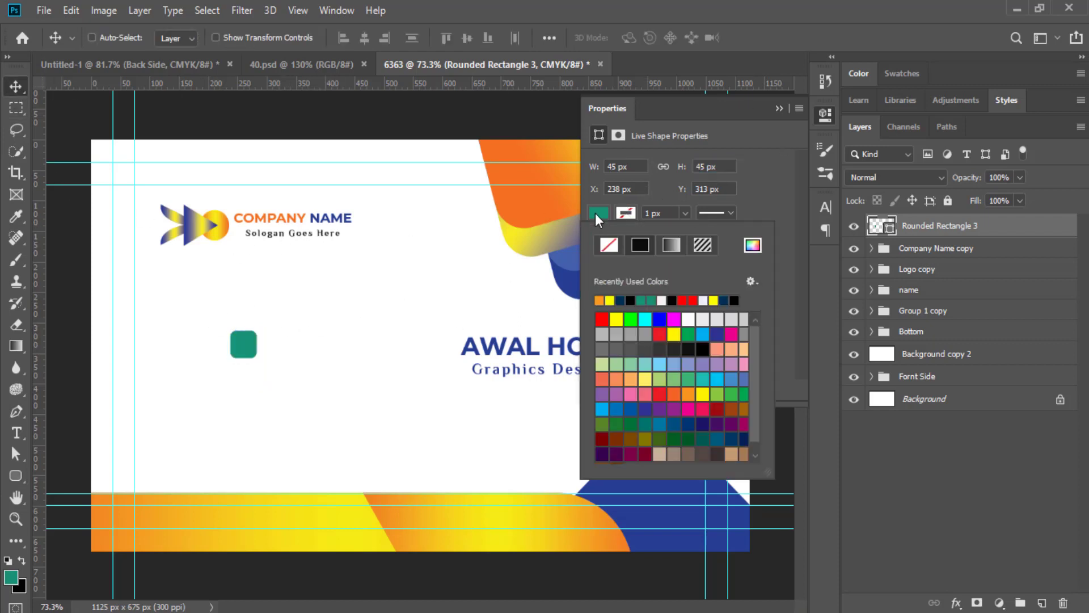
left_click(600, 299)
left_click(779, 110)
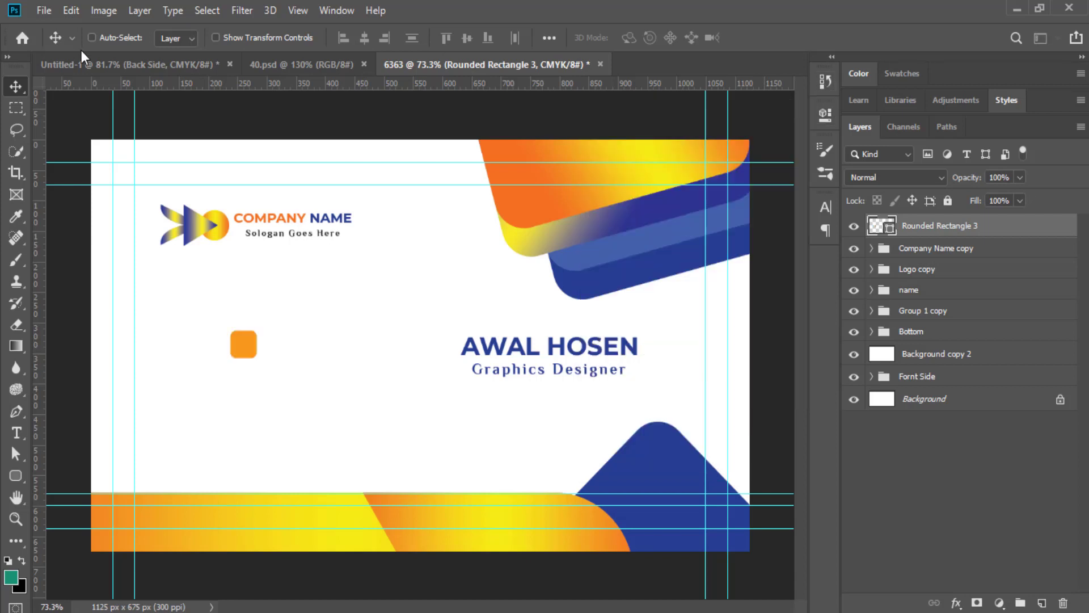
Step: Stack four orange squares in one column, aligned on horizontal centres and evenly distributed vertically
mouse_move(245, 352)
left_mouse_down()
mouse_move(201, 309)
mouse_move(202, 437)
left_mouse_up()
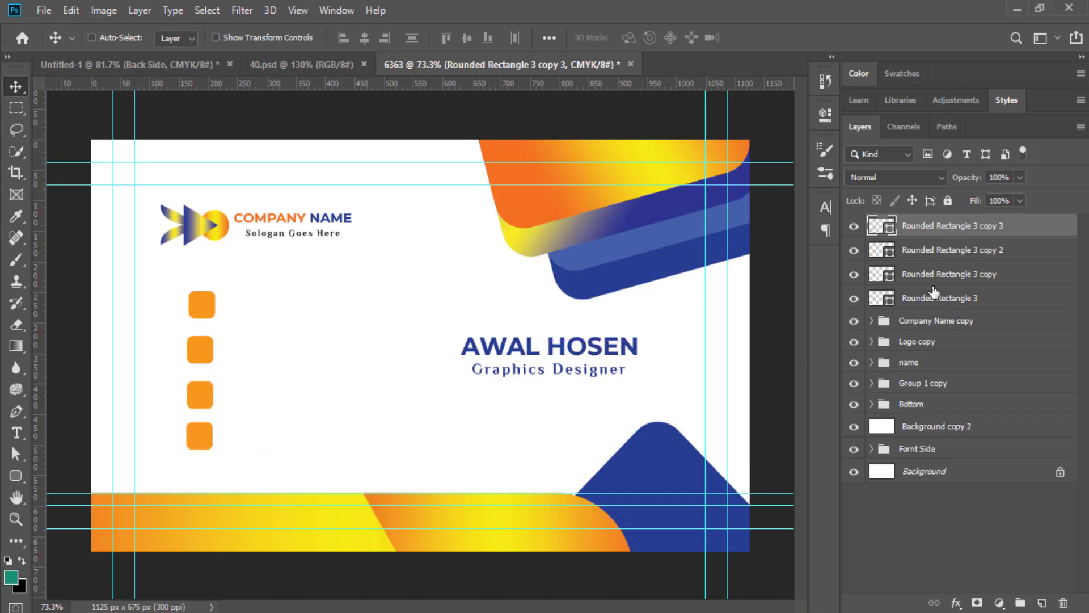
left_click(919, 299, "shift")
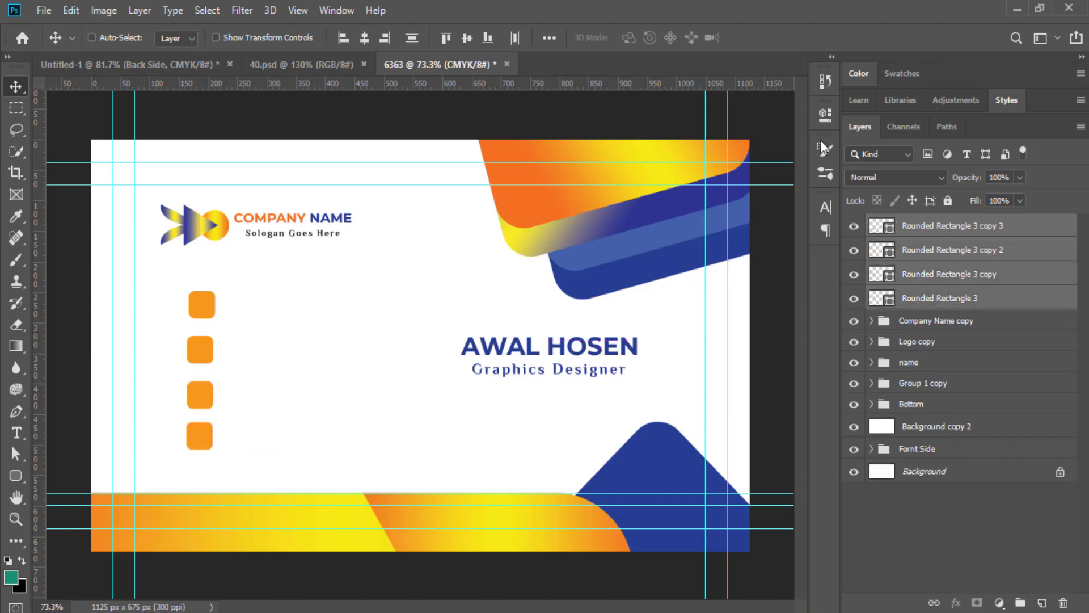
left_click(361, 40)
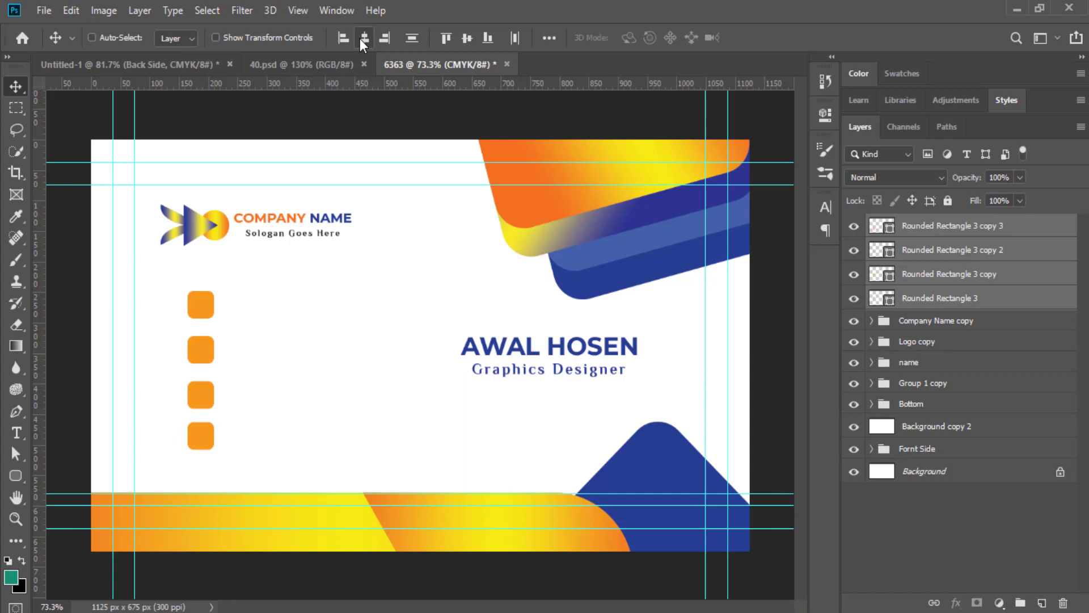
left_click(417, 41)
mouse_move(204, 357)
left_mouse_down()
mouse_move(202, 346)
mouse_move(183, 357)
left_mouse_up()
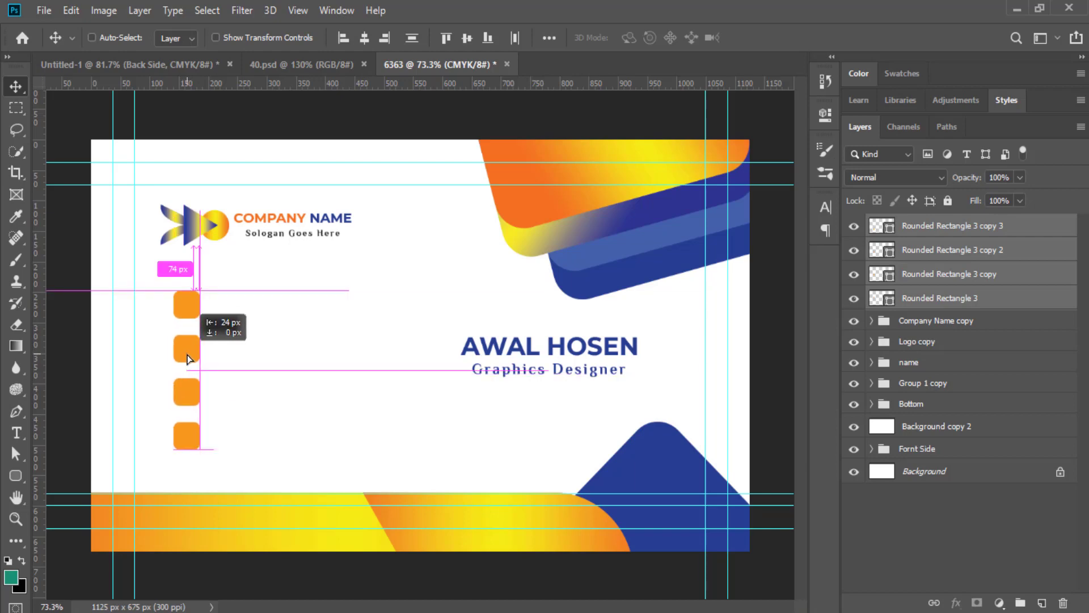
left_click_drag(182, 360, 185, 365)
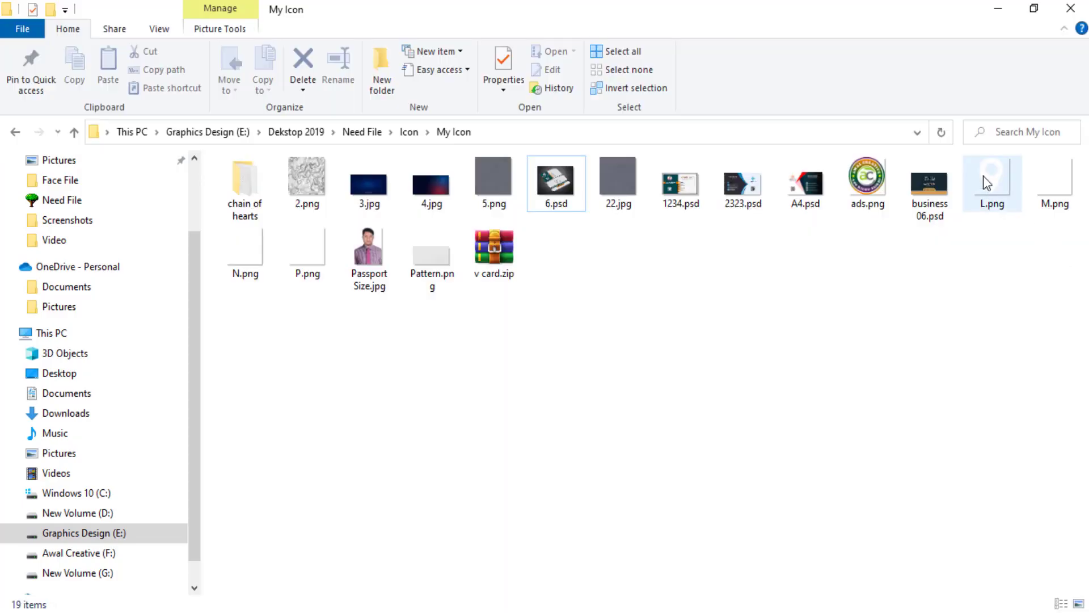
Step: Drag L.png, M.png, N.png and P.png from the My Icon folder onto the card
left_click(991, 182)
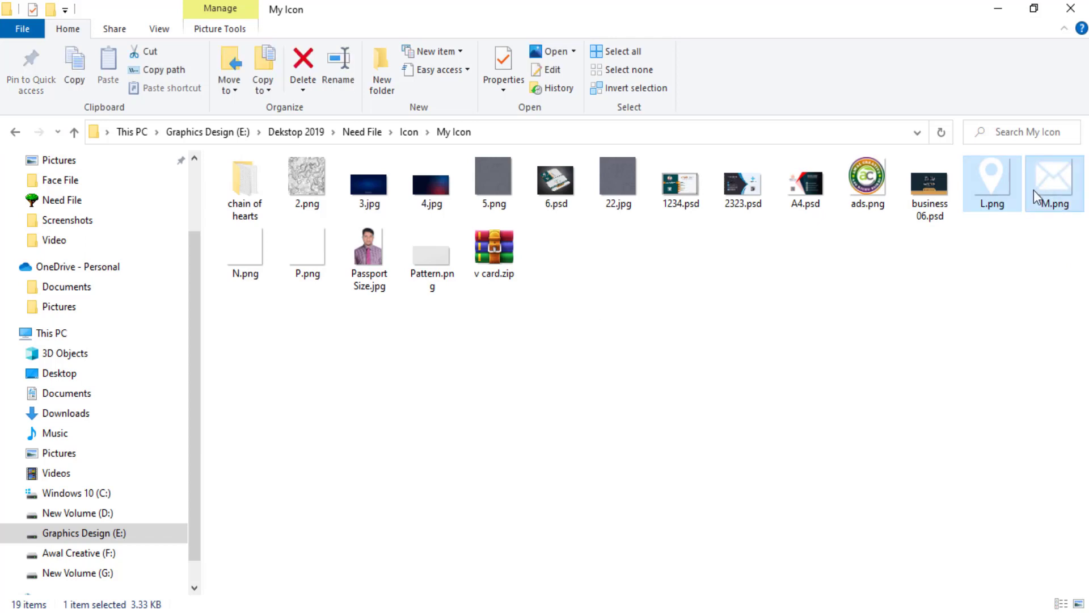
left_click(1034, 189, "ctrl")
left_click(272, 252, "ctrl")
left_click(320, 275, "ctrl")
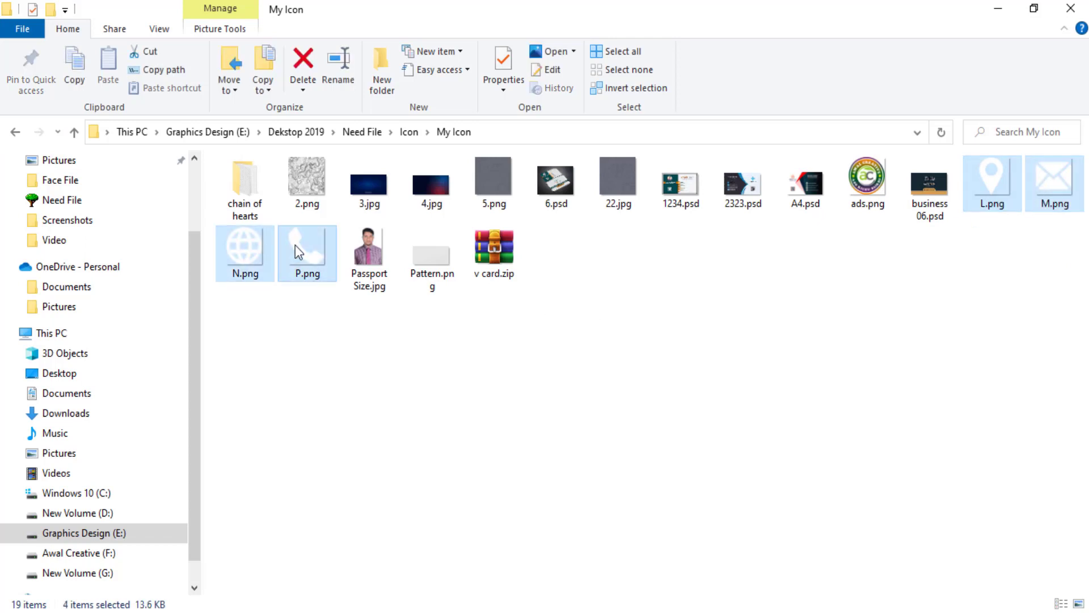
mouse_move(295, 245)
left_mouse_down()
mouse_move(218, 607)
mouse_move(289, 404)
left_mouse_up()
left_click_drag(269, 321, 287, 324)
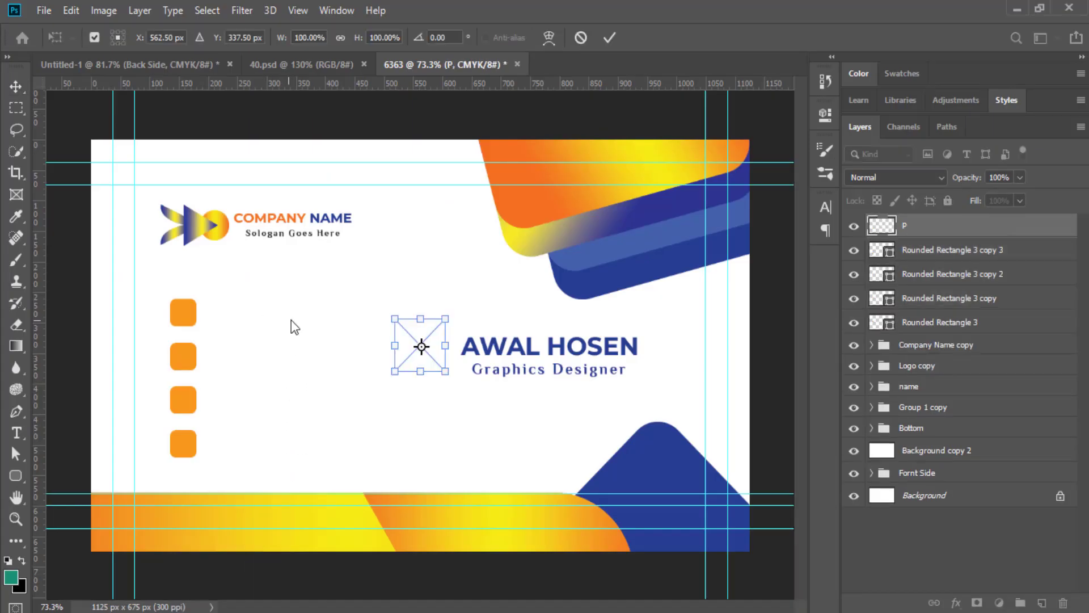
Step: Place the P icon, then move and shrink all four icons L, M, N, P beside the orange squares
left_click(607, 36)
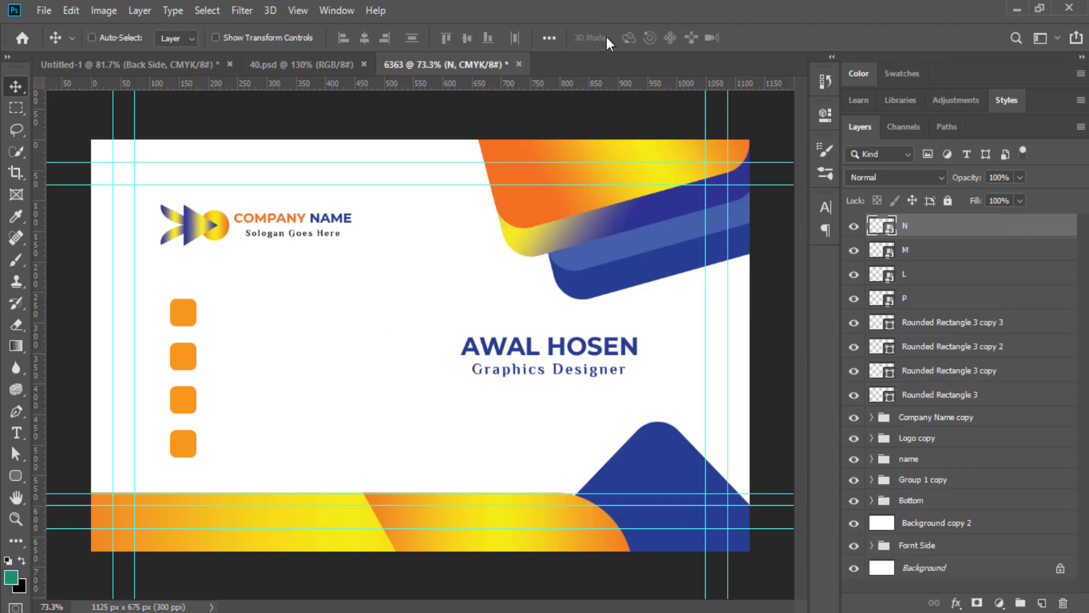
left_click(908, 299, "shift")
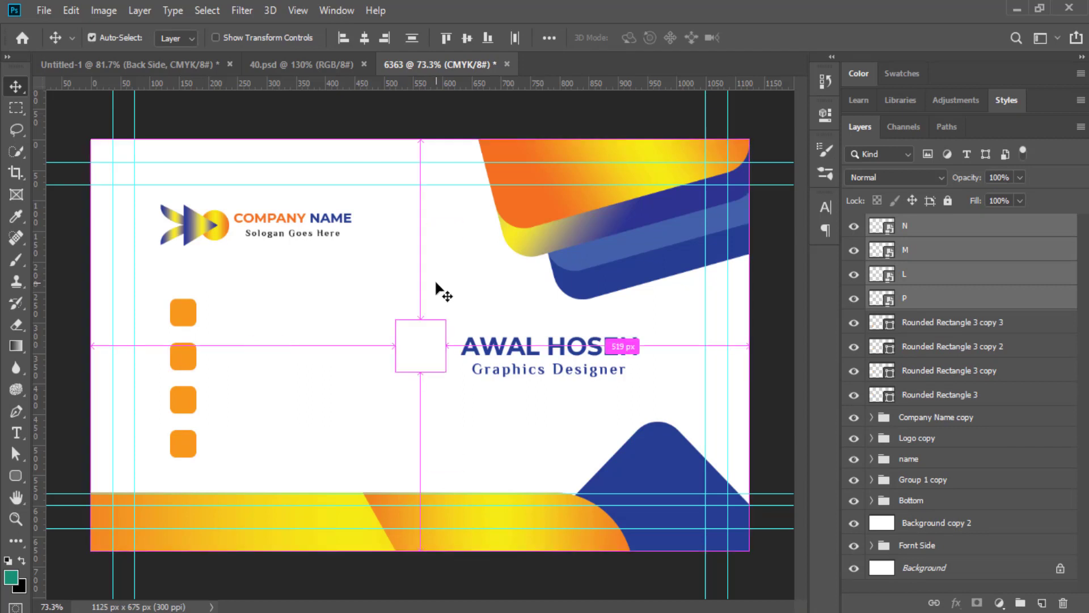
key("ctrl+t")
mouse_move(431, 339)
left_mouse_down()
mouse_move(194, 310)
mouse_move(190, 320)
left_mouse_up()
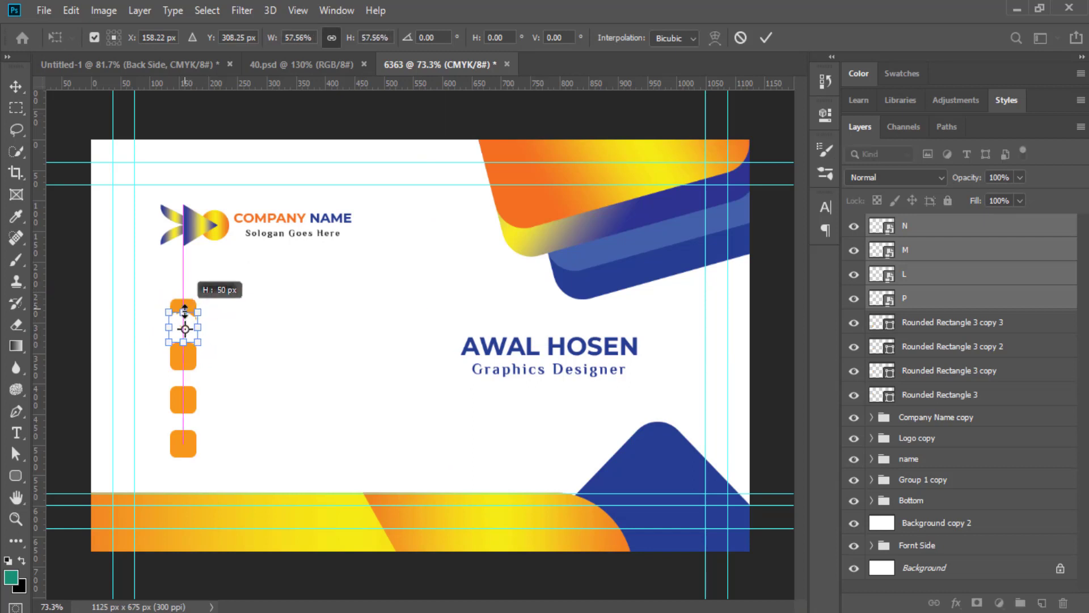
left_click(764, 39)
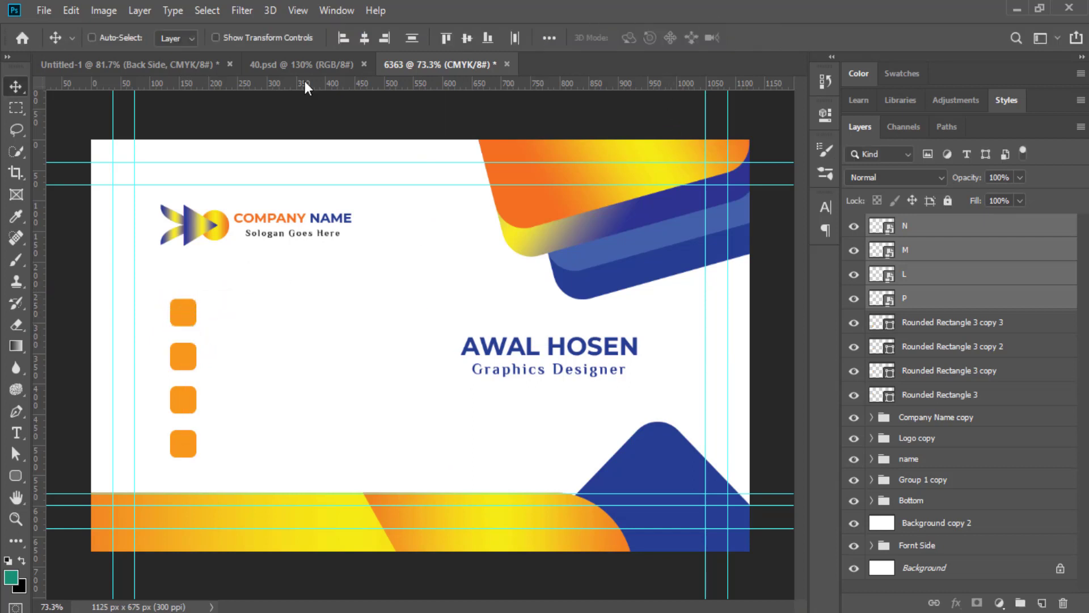
Step: Centre the phone icon in the top orange square and group them
left_click(15, 517)
mouse_move(153, 331)
left_mouse_down()
mouse_move(197, 373)
mouse_move(241, 360)
left_mouse_up()
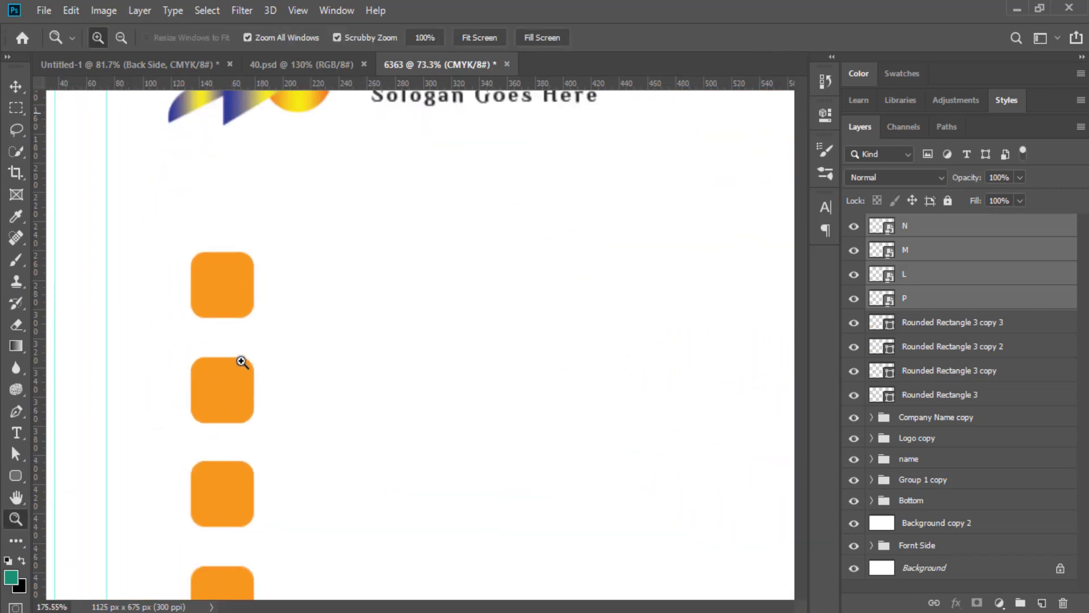
left_click(931, 304)
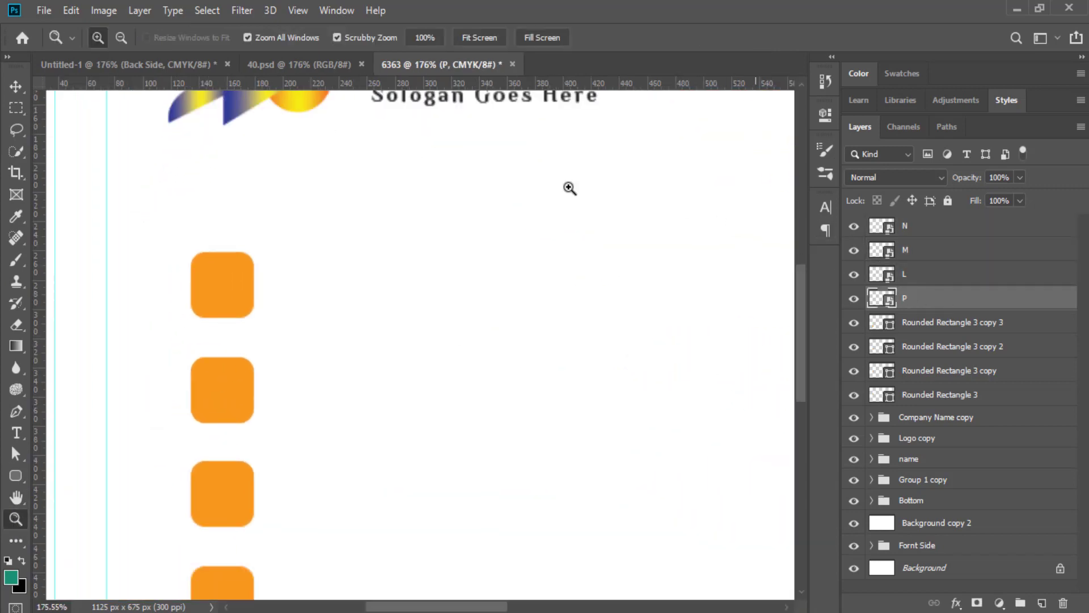
left_click(15, 87)
left_click_drag(233, 372, 234, 315)
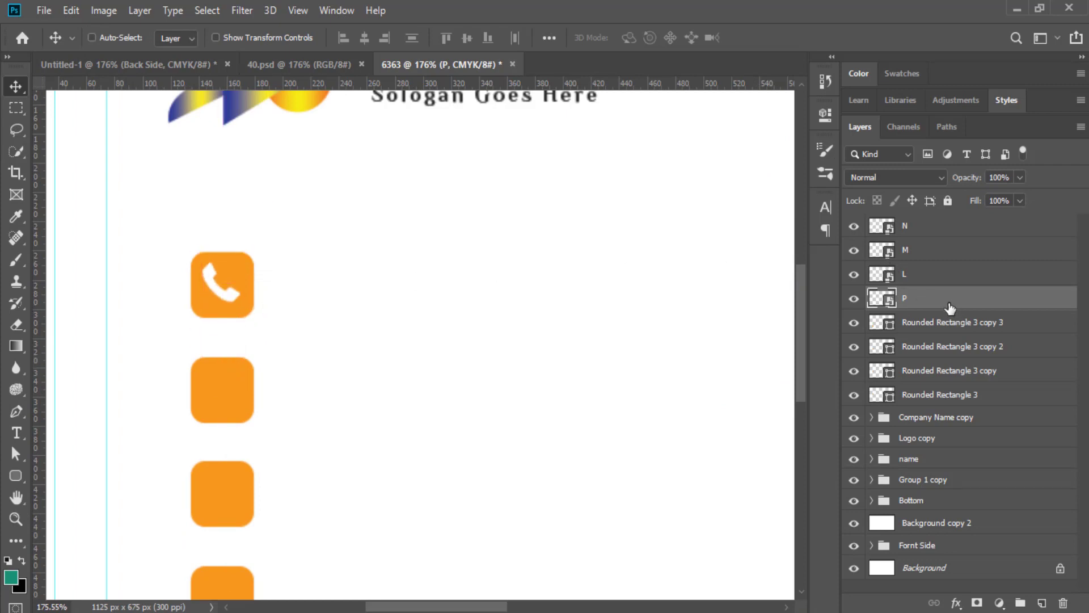
left_click_drag(950, 306, 928, 397)
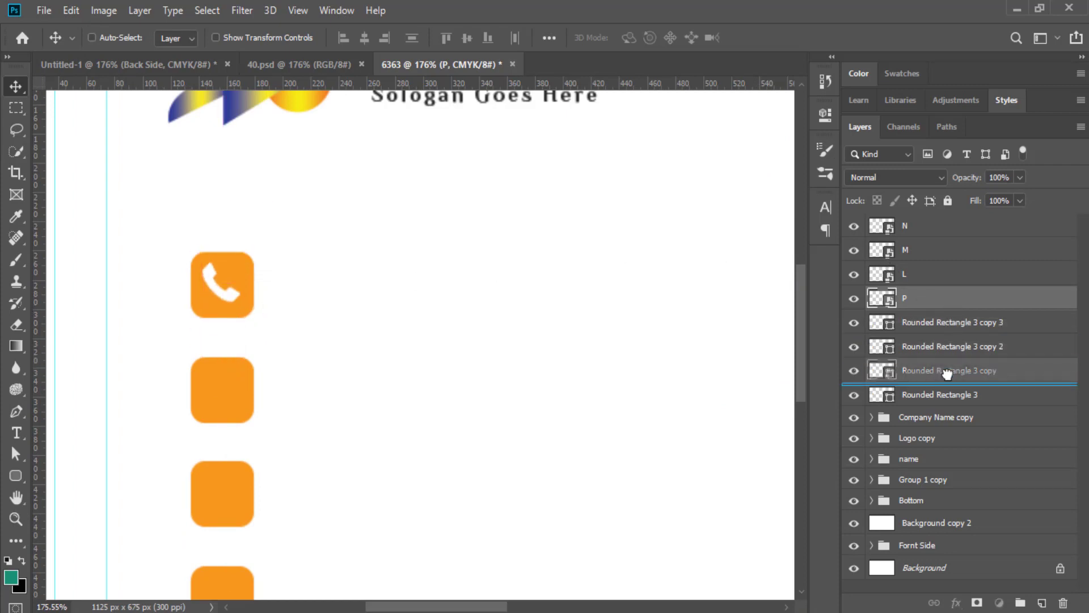
left_click(928, 397, "ctrl")
left_click(364, 38)
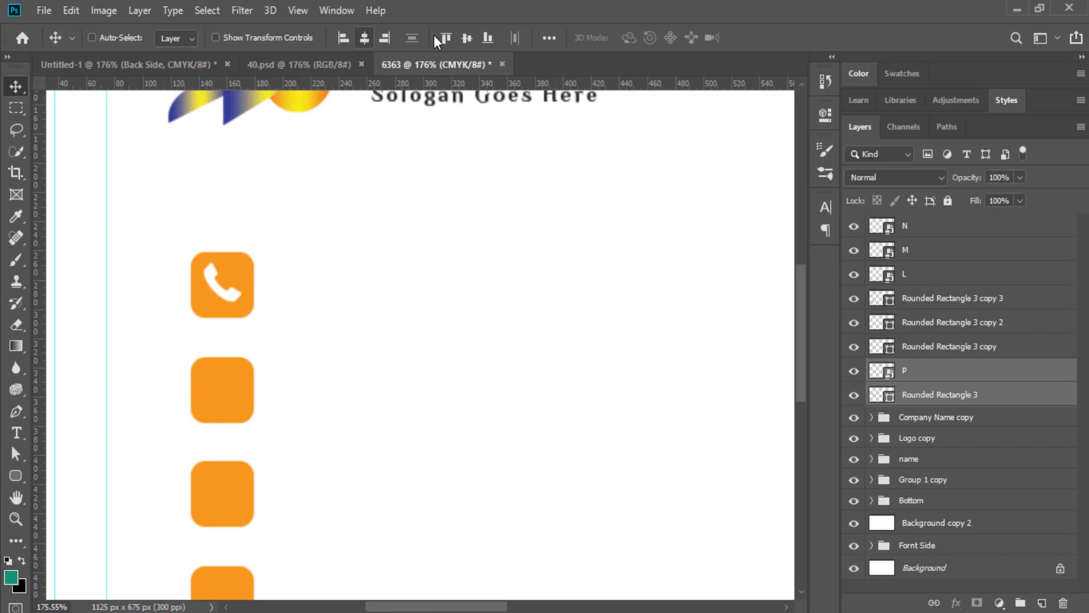
left_click(467, 38)
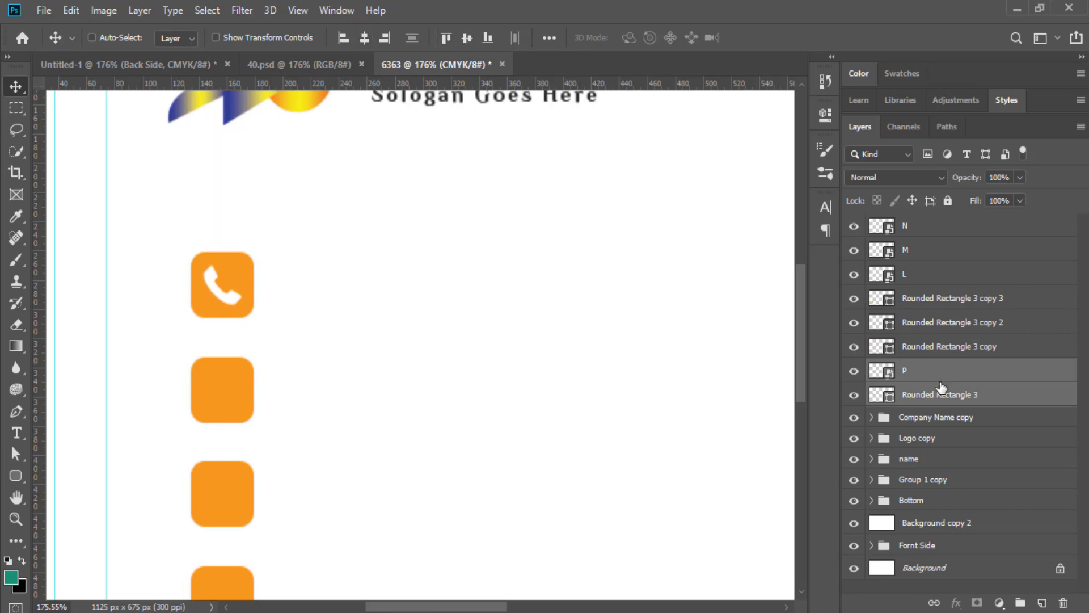
key("ctrl+g")
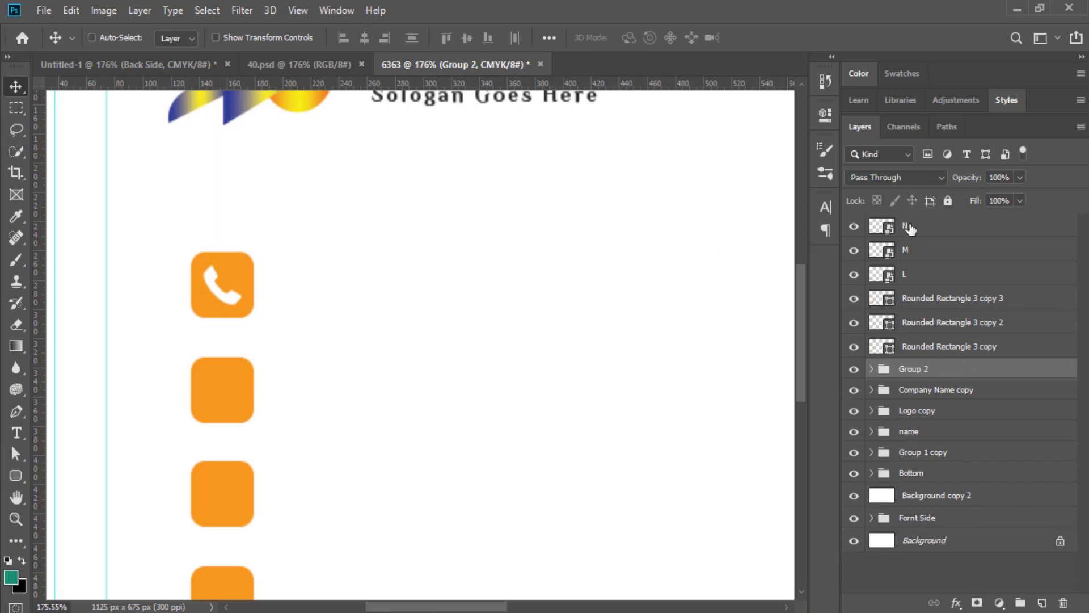
Step: Put the envelope icon M into the second orange square and group them
left_click(917, 252)
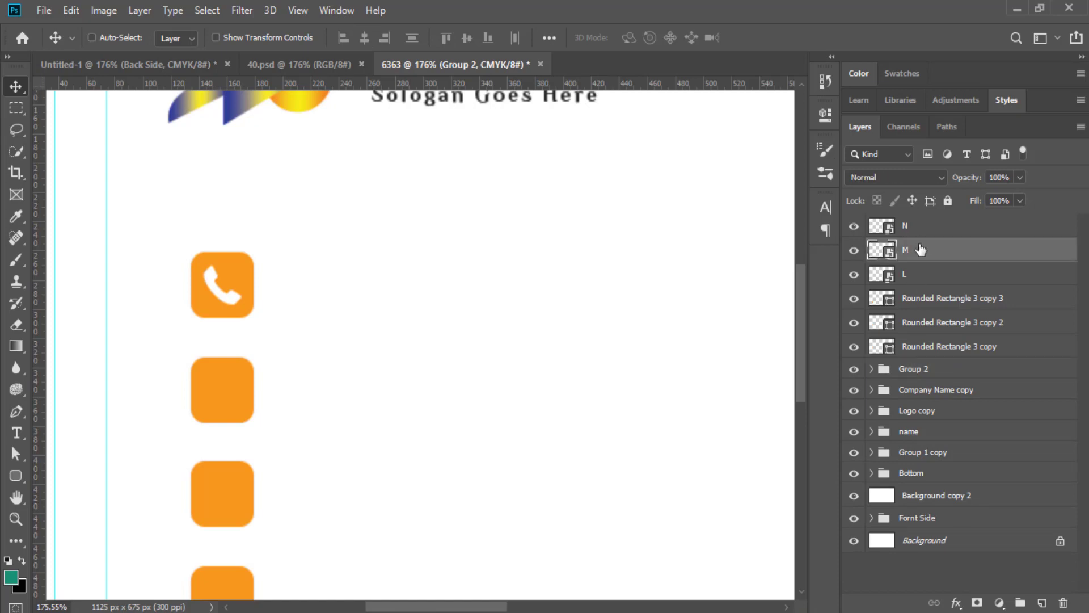
left_click_drag(917, 335, 937, 356)
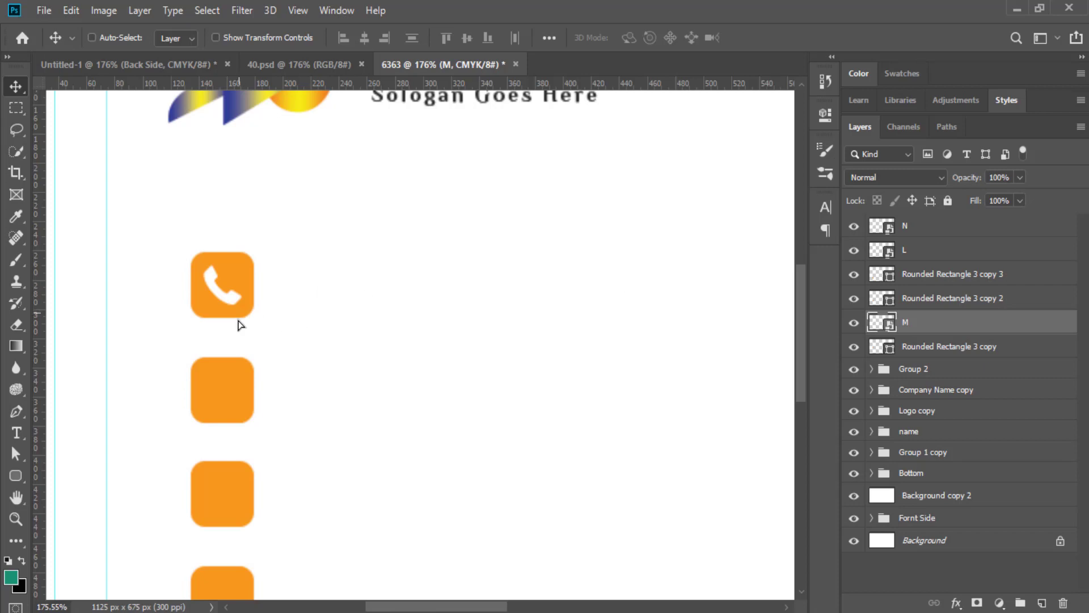
left_click_drag(238, 321, 238, 359)
left_click(958, 351, "ctrl")
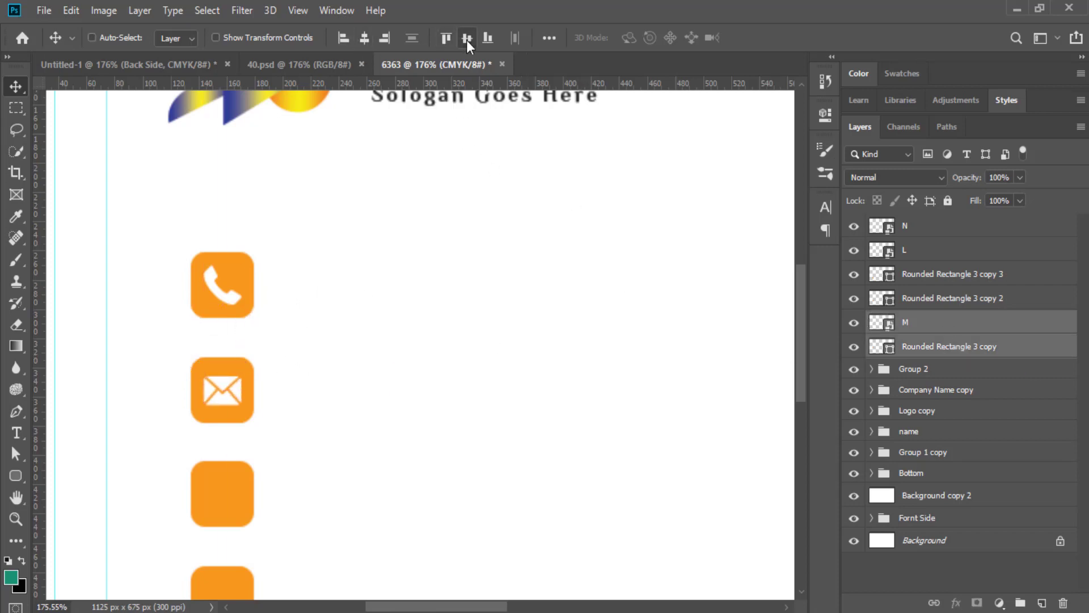
key("ctrl+g")
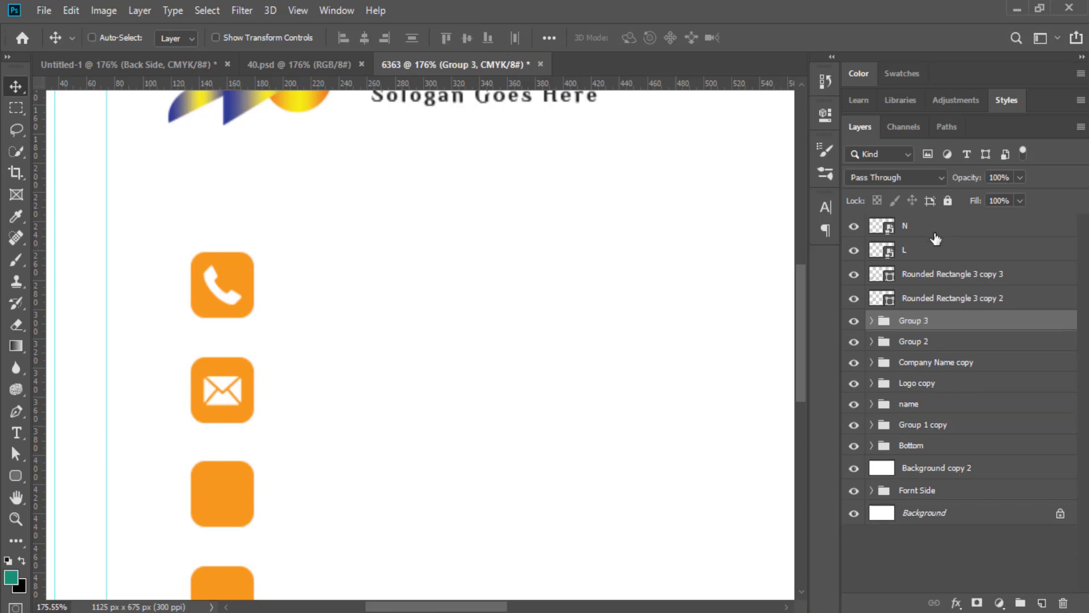
Step: Centre the location-pin icon with its box below the envelope and group them
left_click(933, 229)
left_click(932, 251)
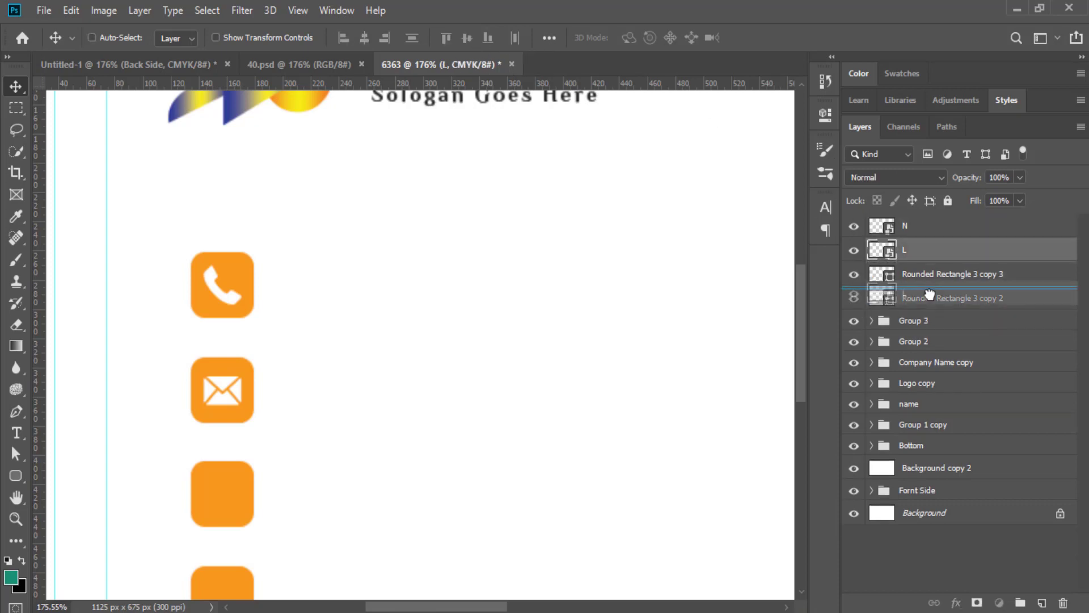
left_click_drag(929, 295, 930, 296)
left_click(968, 296, "ctrl")
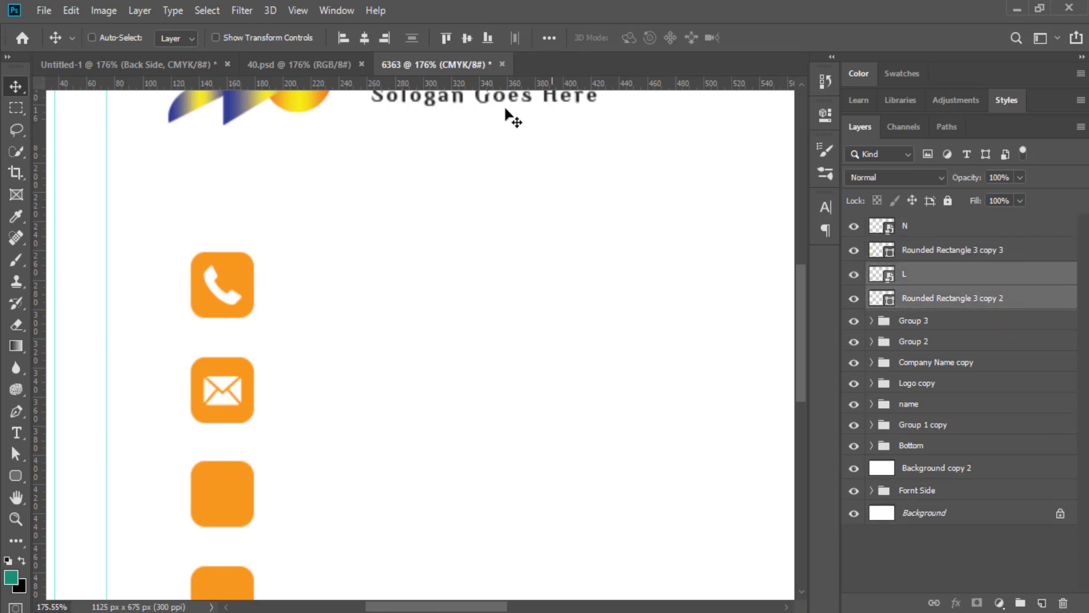
left_click(466, 37)
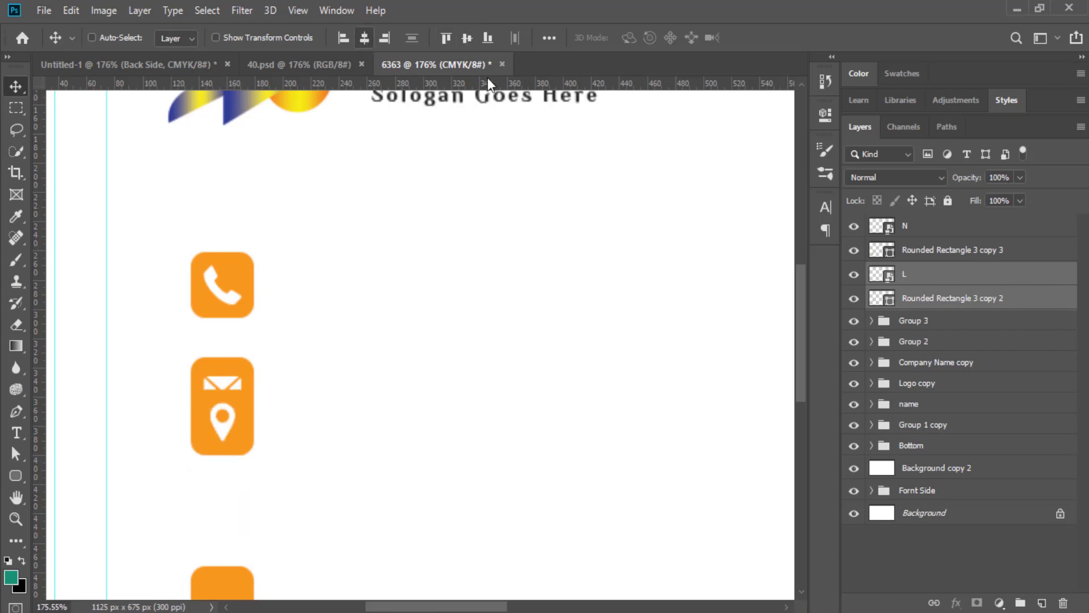
left_click_drag(237, 448, 238, 504)
key("ctrl+g")
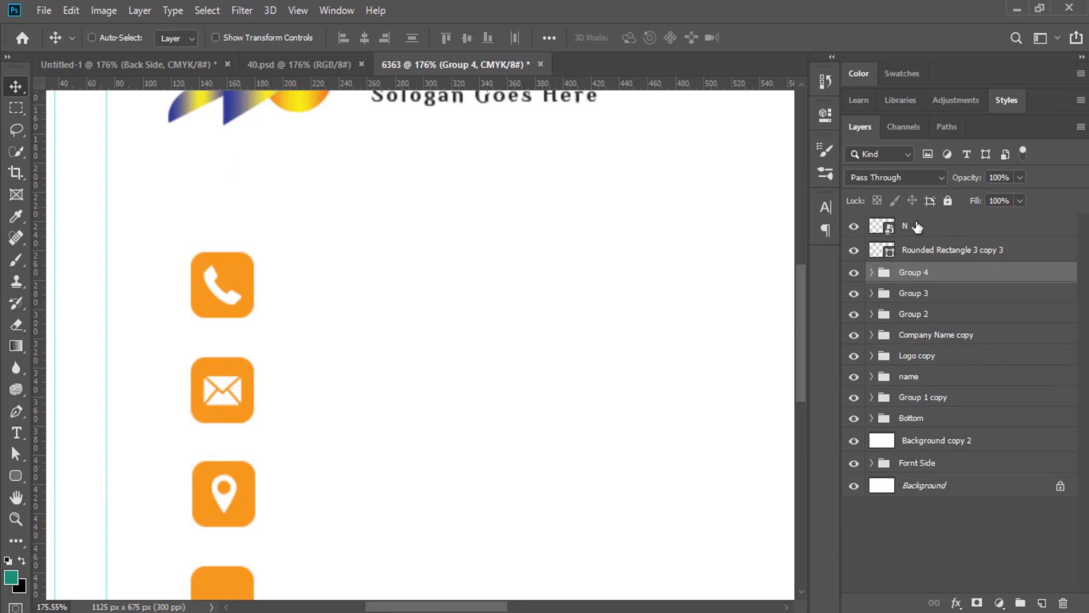
Step: Move the globe icon below the pin, centre it in its box, and group them
left_click(915, 227)
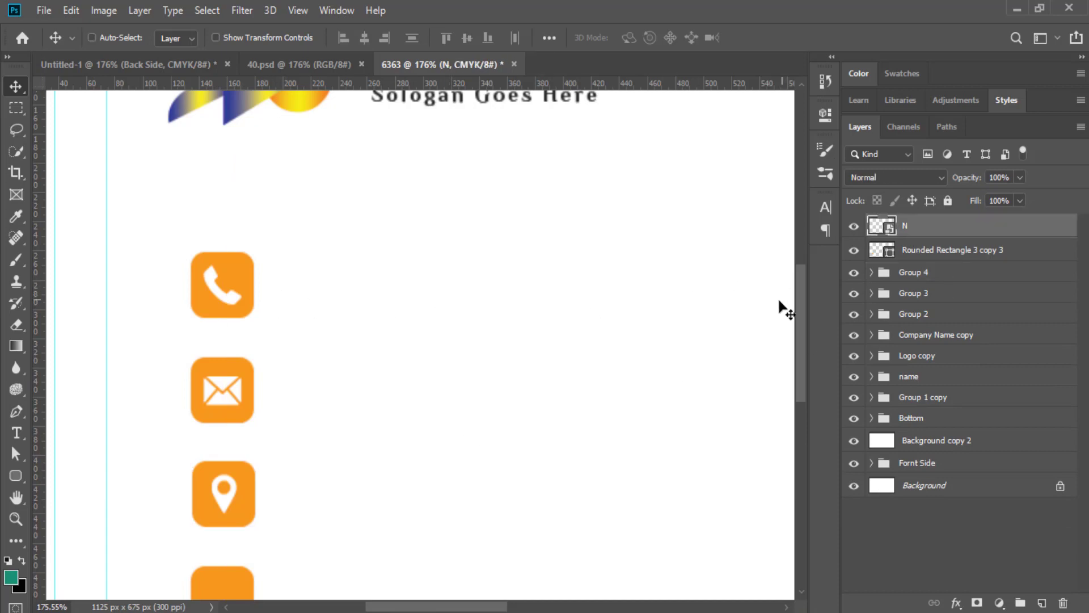
left_click_drag(220, 309, 220, 540)
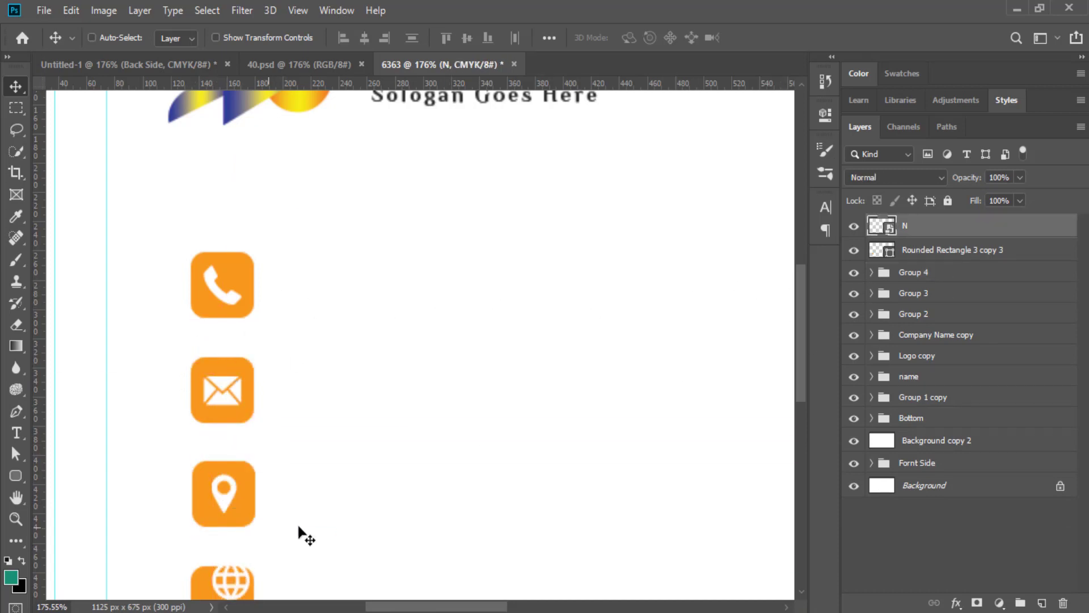
scroll(335, 338, "down", 3)
scroll(335, 338, "down", 2)
mouse_move(258, 380)
left_mouse_down()
mouse_move(251, 359)
mouse_move(244, 372)
left_mouse_up()
left_click(941, 250, "ctrl")
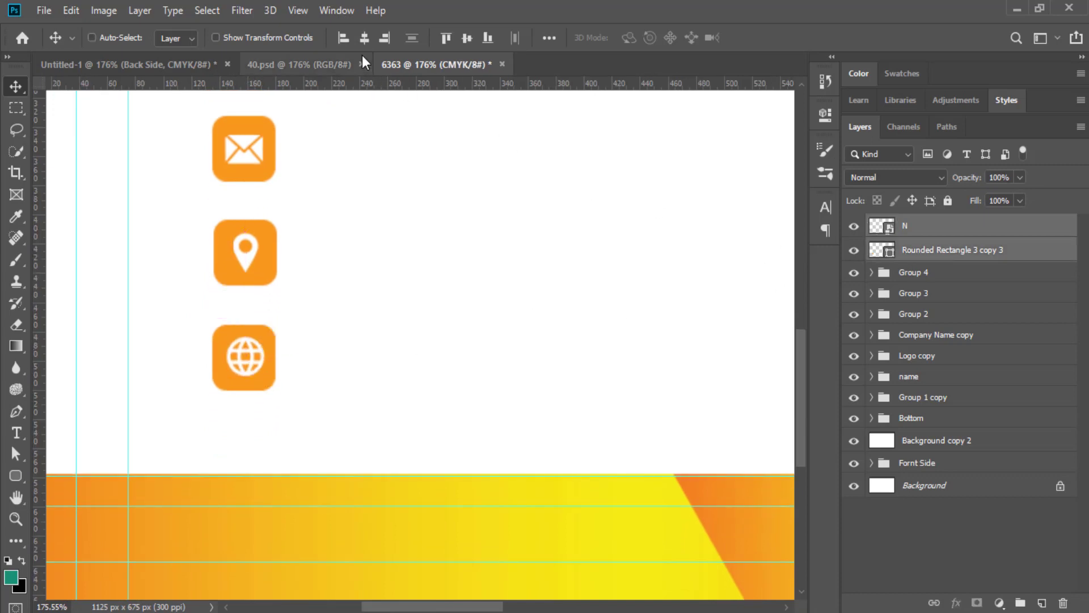
left_click(467, 38)
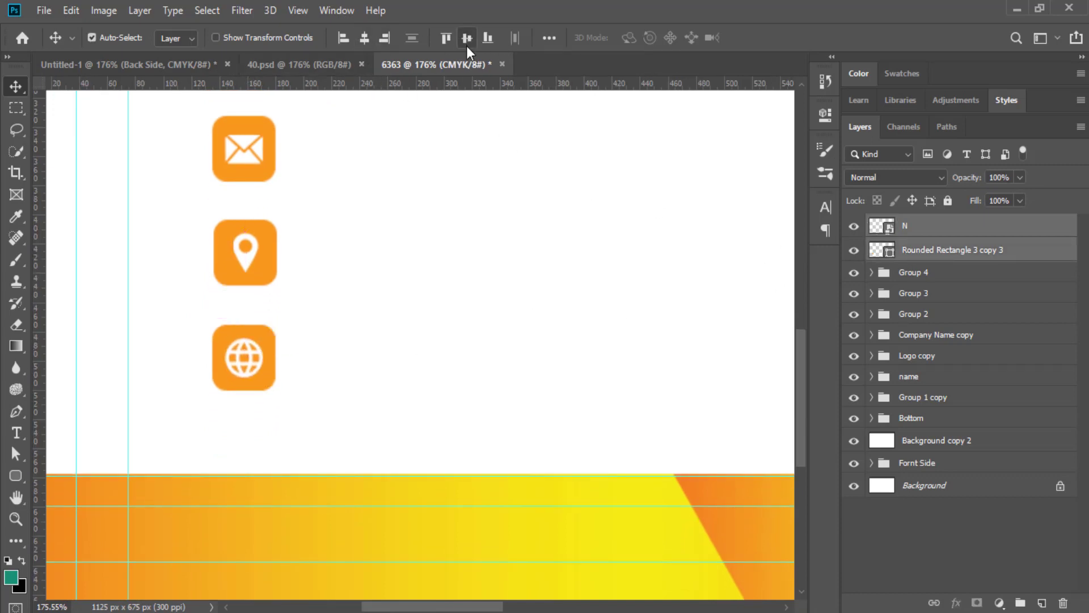
key("ctrl+g")
Step: Align Groups 2–5 on horizontal centres and combine them into one group named 'Icon'
key("ctrl+0")
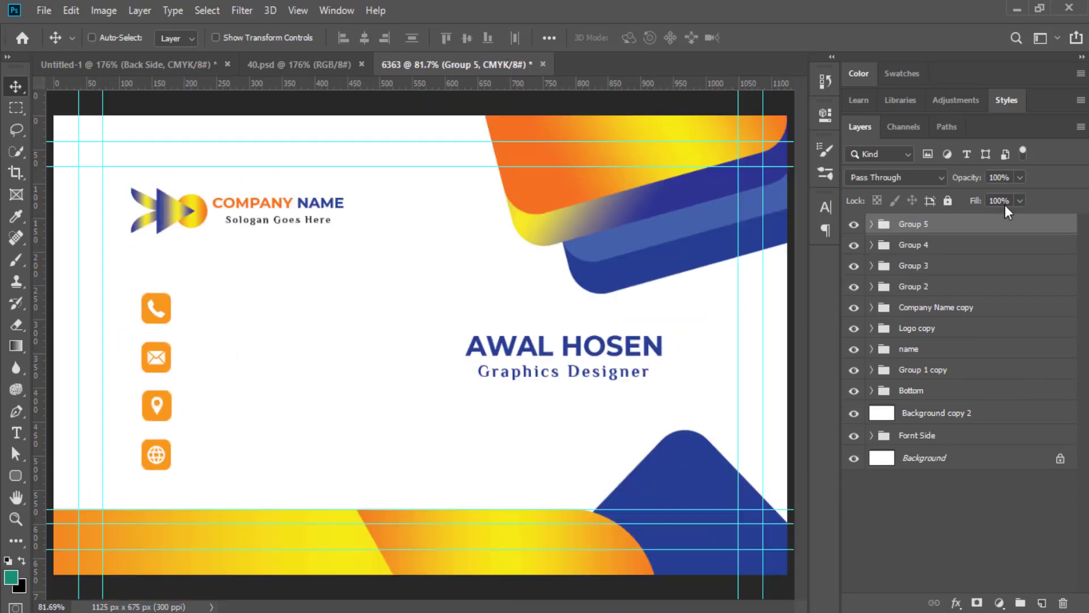
left_click(921, 290, "shift")
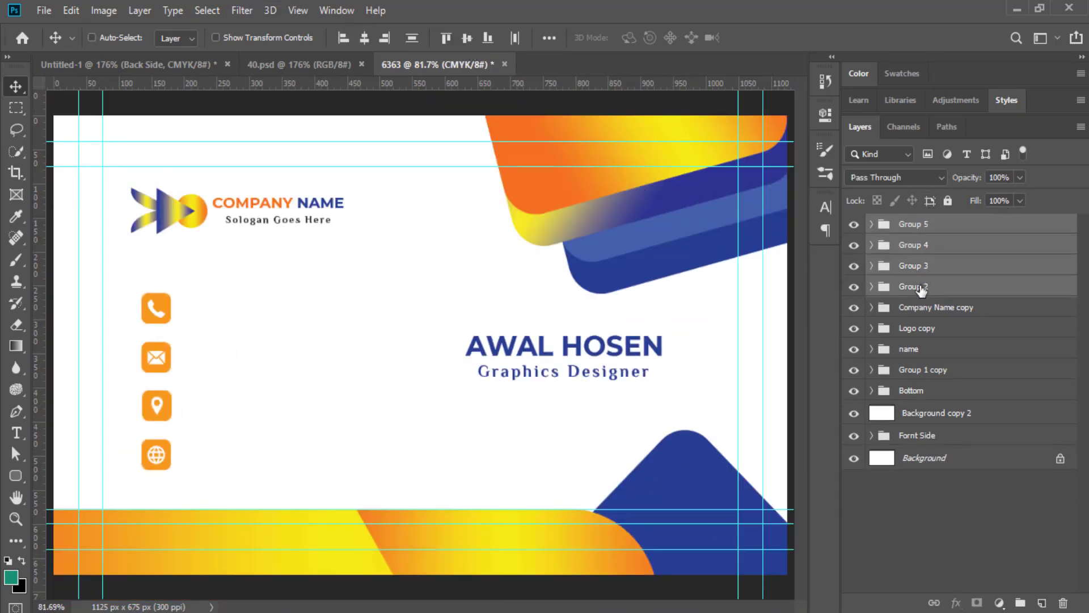
left_click(363, 38)
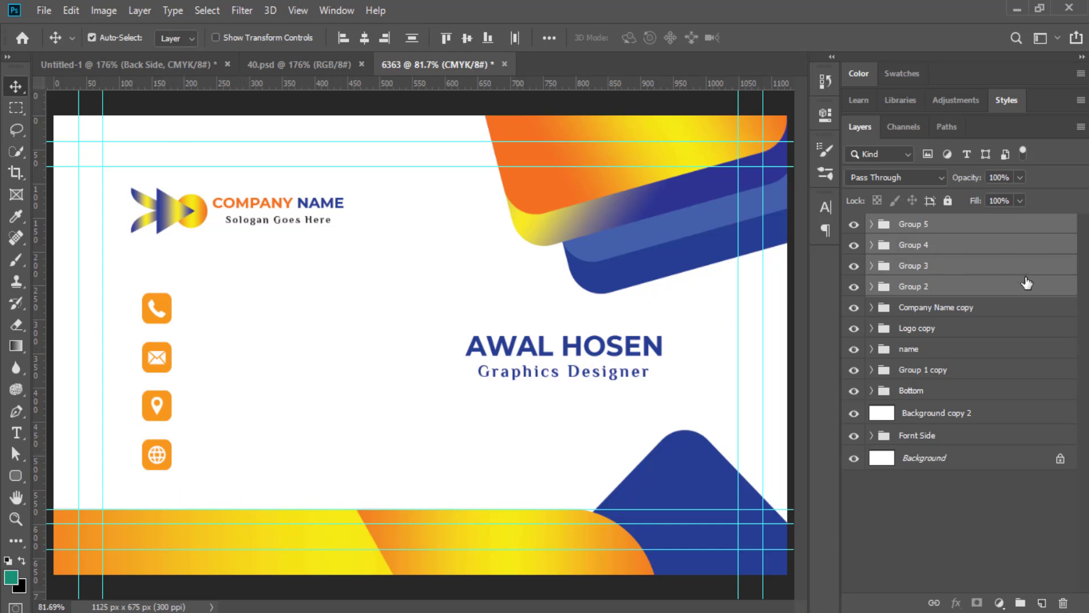
key("ctrl+g")
double_click(912, 224)
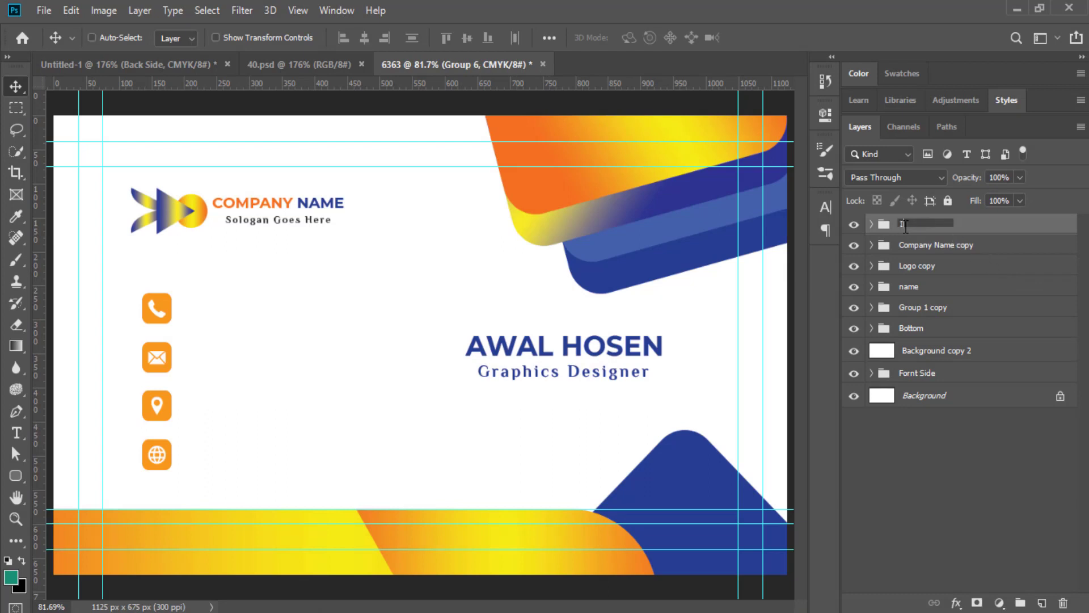
type("Icon")
key("Return")
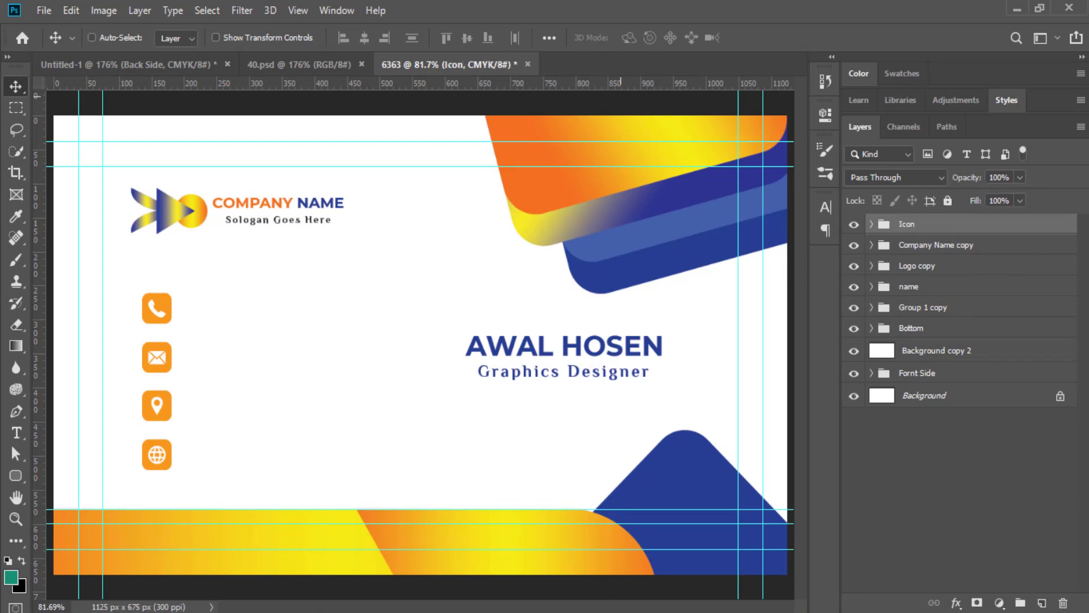
Step: Set the Type tool font to Montserrat Bold
left_click(16, 433)
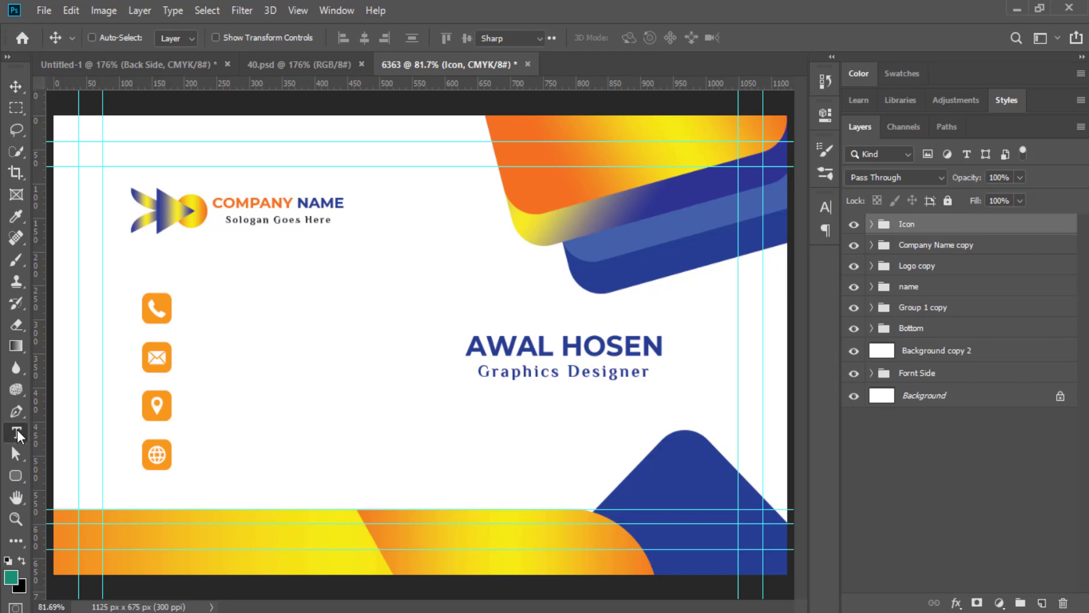
left_click(184, 35)
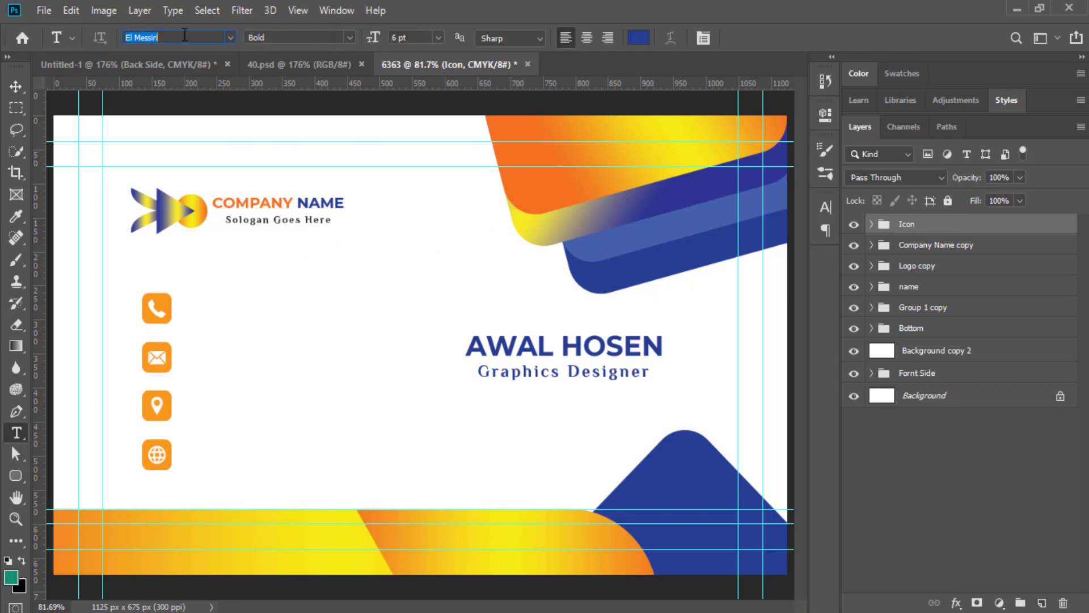
type("mo")
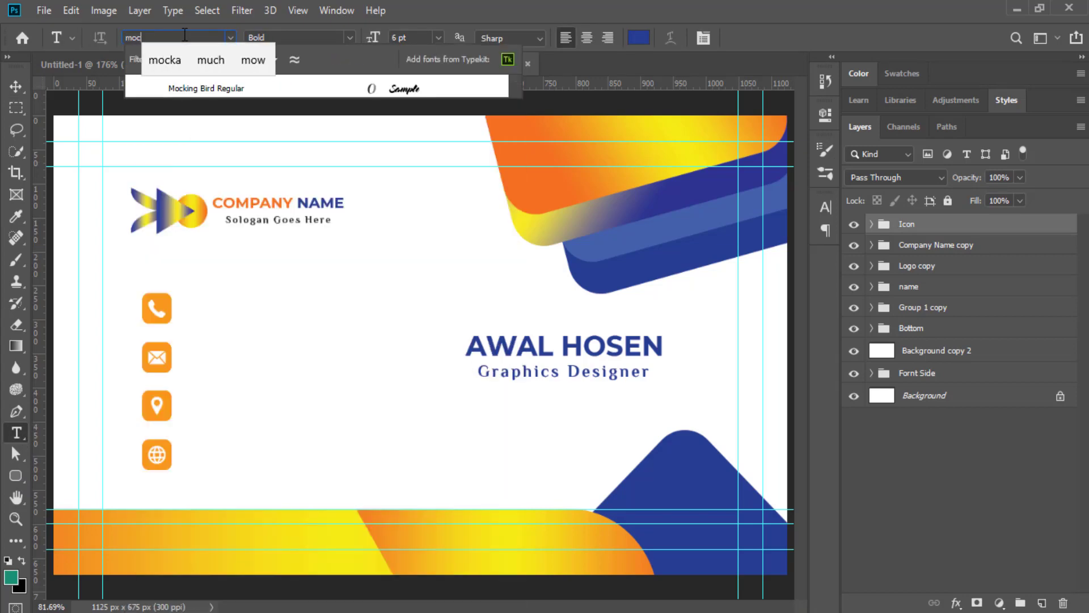
type("n")
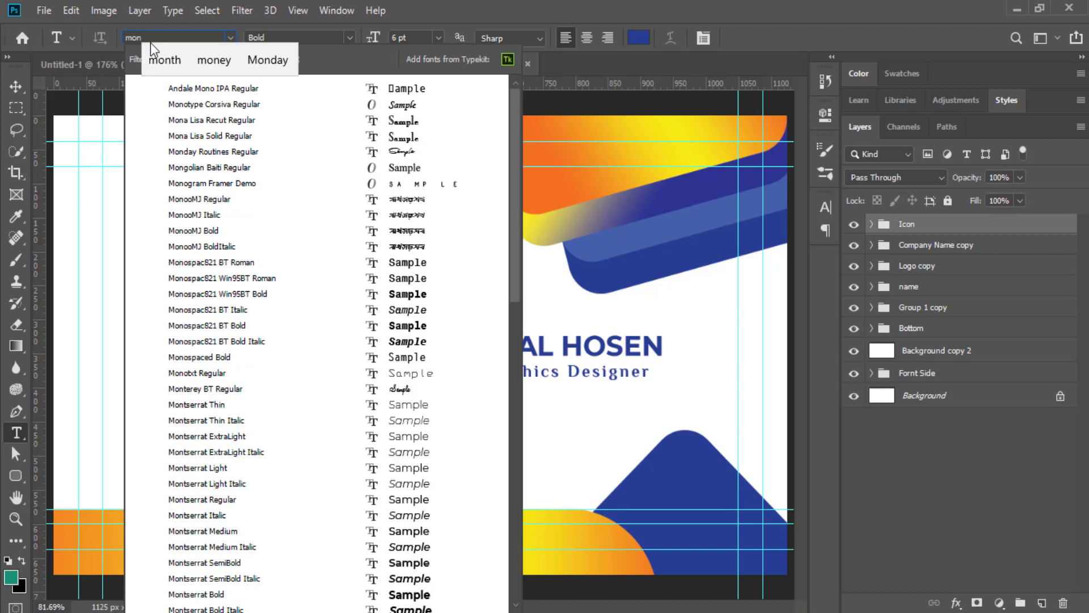
left_click(211, 420)
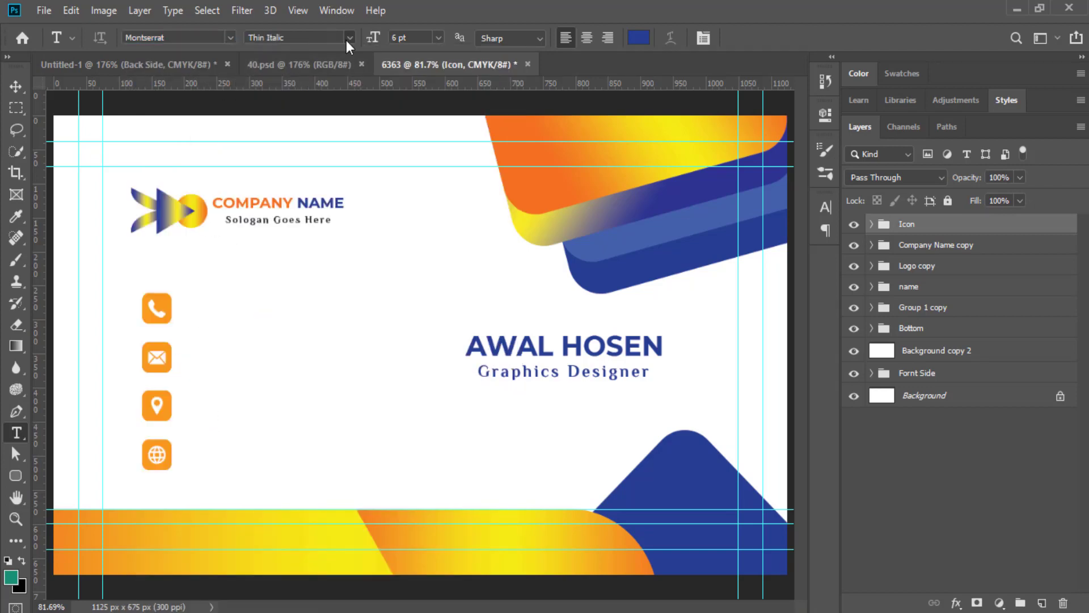
left_click(349, 39)
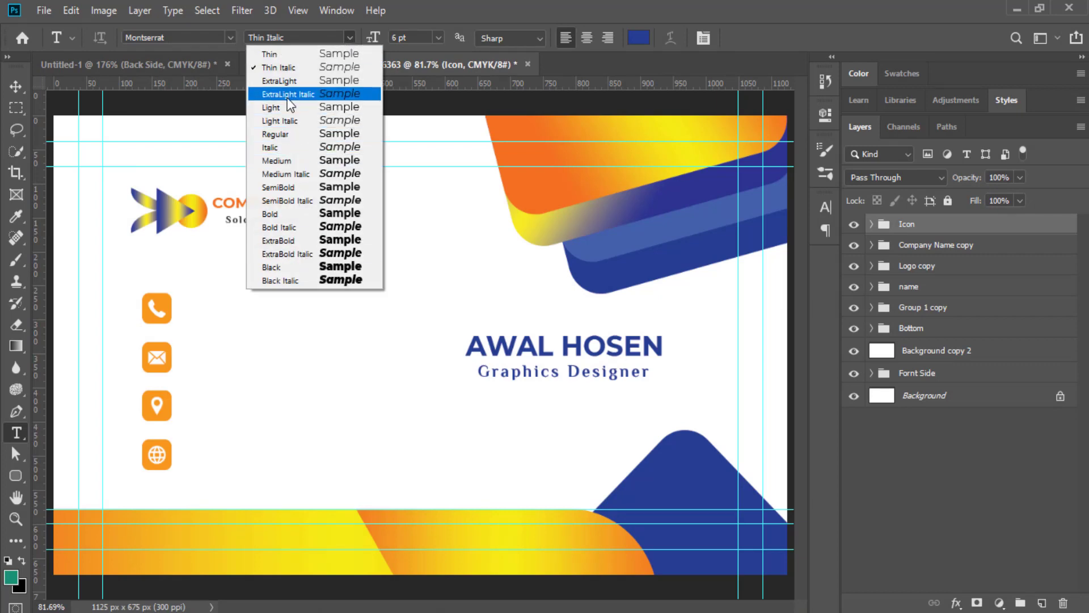
left_click(293, 214)
Step: Type the phone number beside the phone icon and paste it again as a second line
left_click(203, 309)
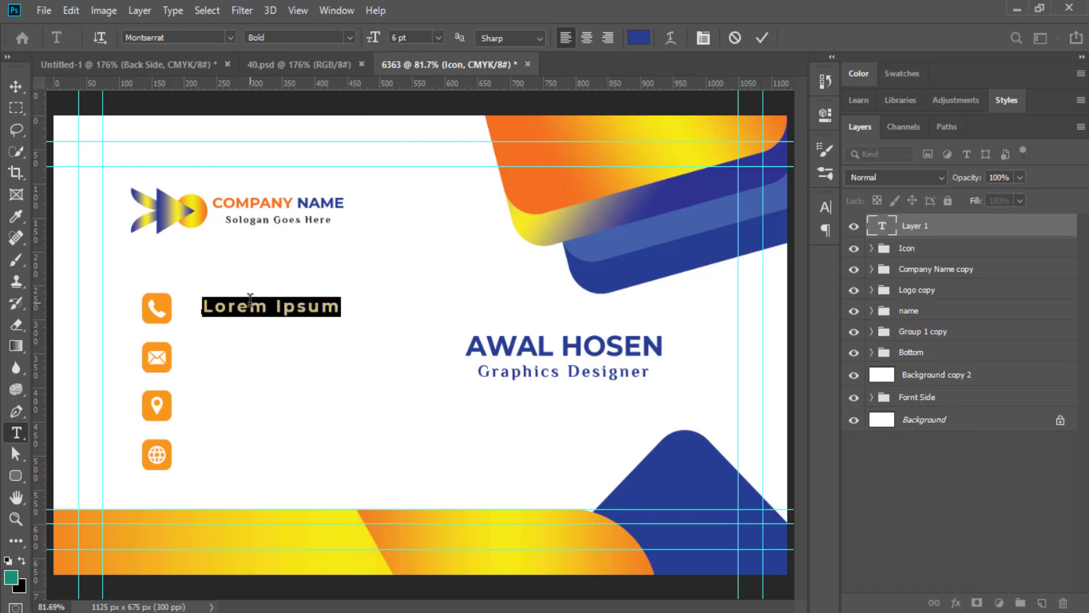
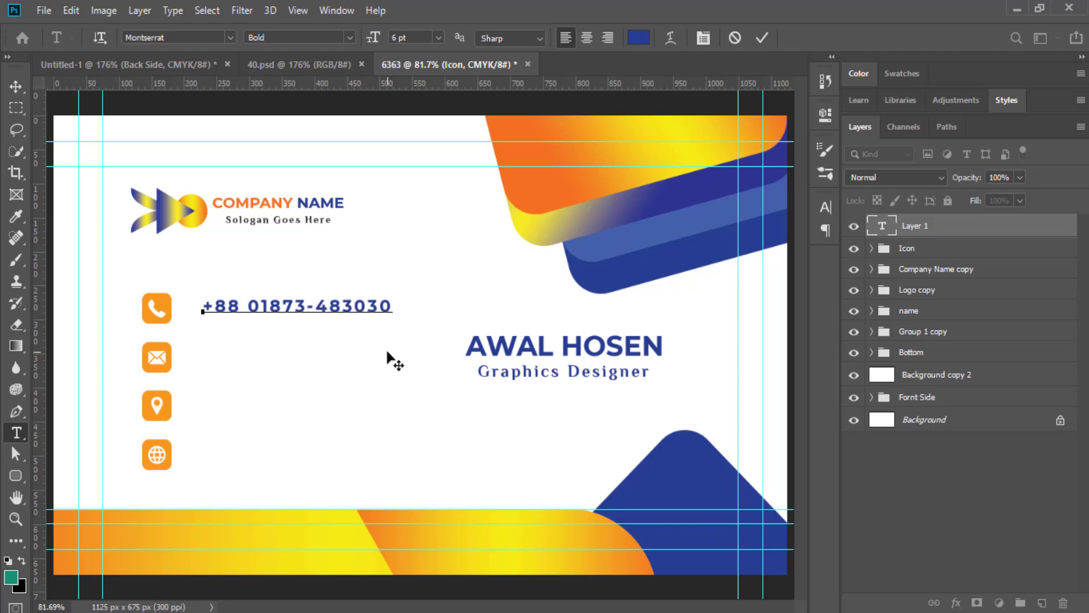
key("ctrl+a")
key("ctrl+c")
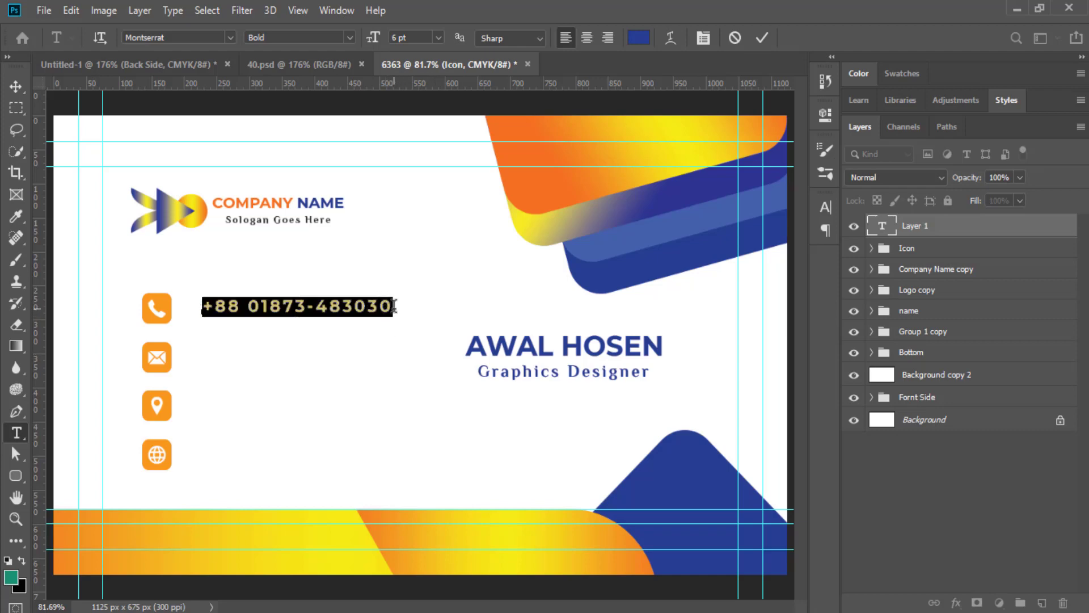
left_click(400, 327)
key("ctrl+v")
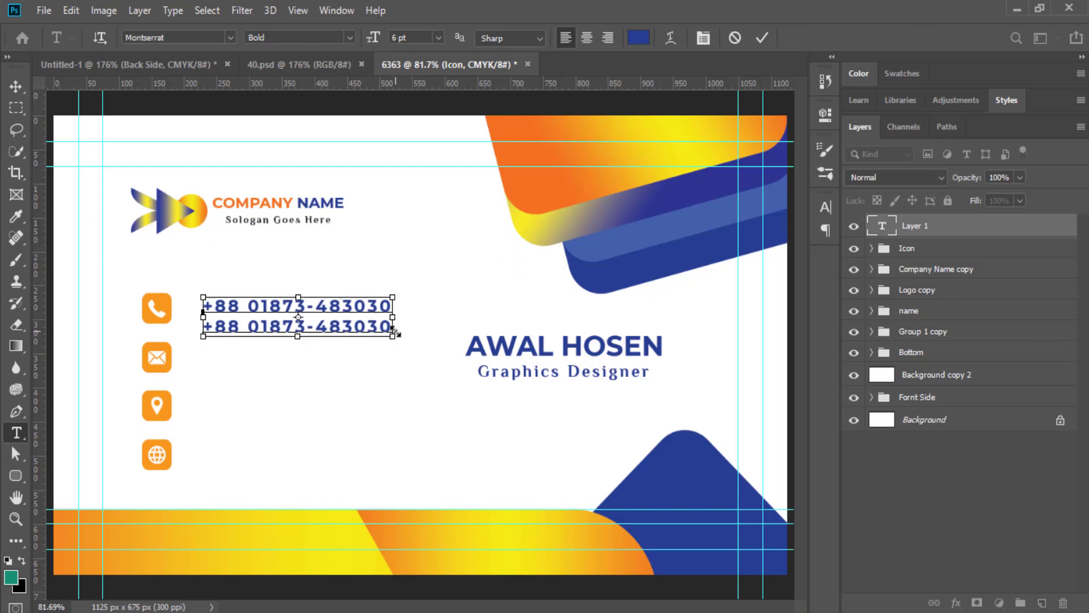
Step: Set both phone-number lines to 5 pt
key("ctrl+a")
left_click(416, 38)
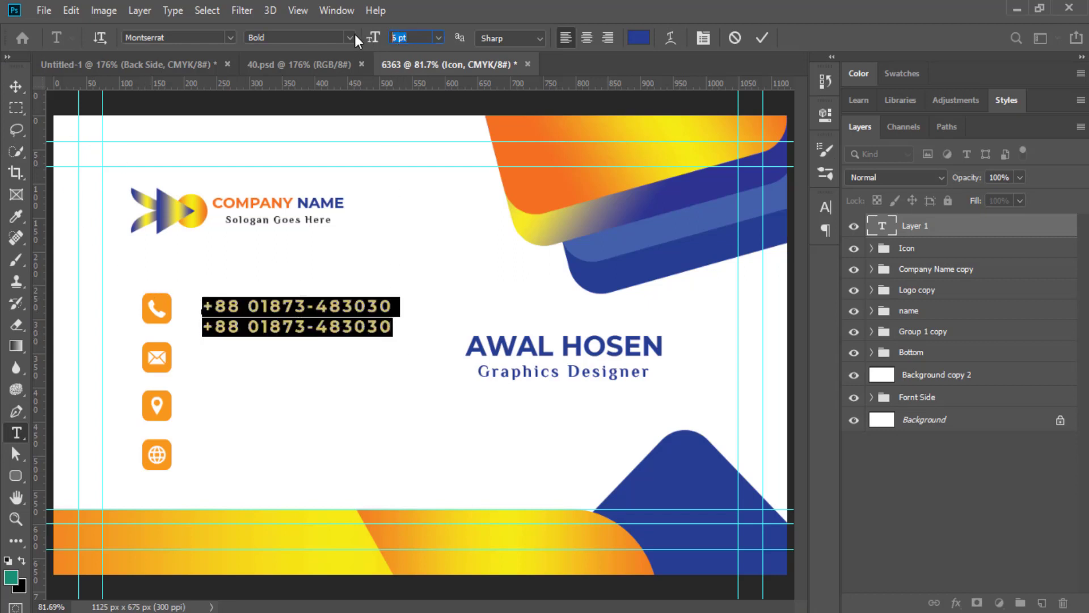
type("4")
key("Return")
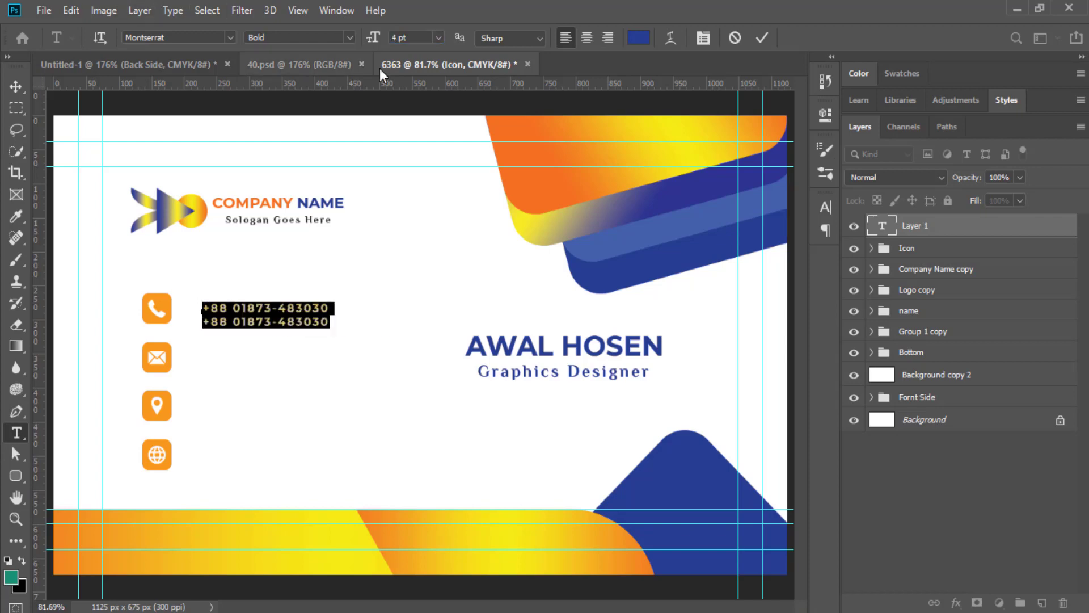
type("5")
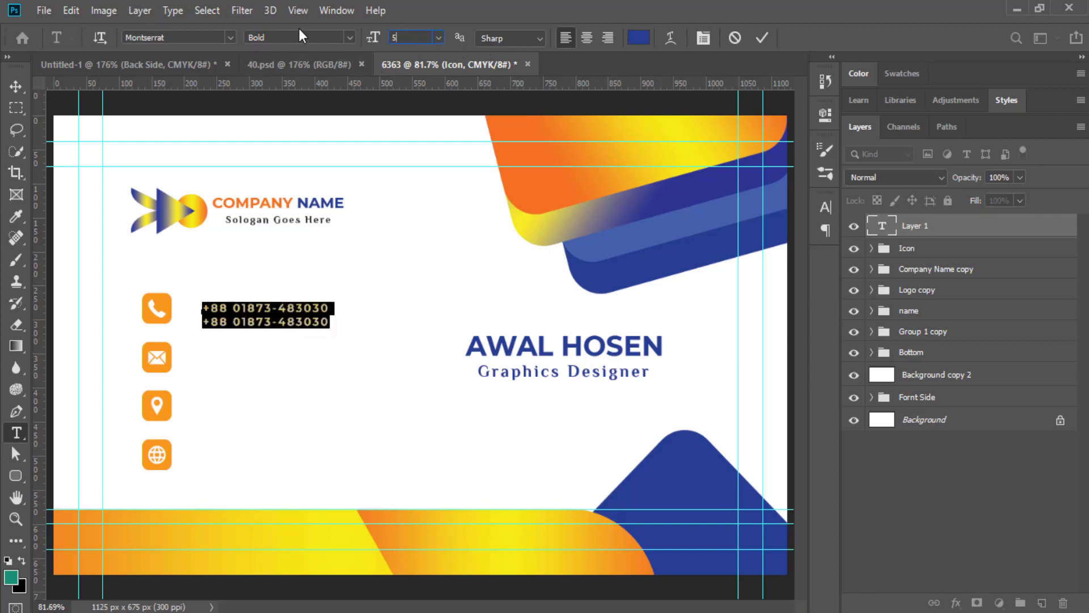
key("Return")
Step: Position the phone number by its icon and type the e-mail address into the copied text
left_click(16, 94)
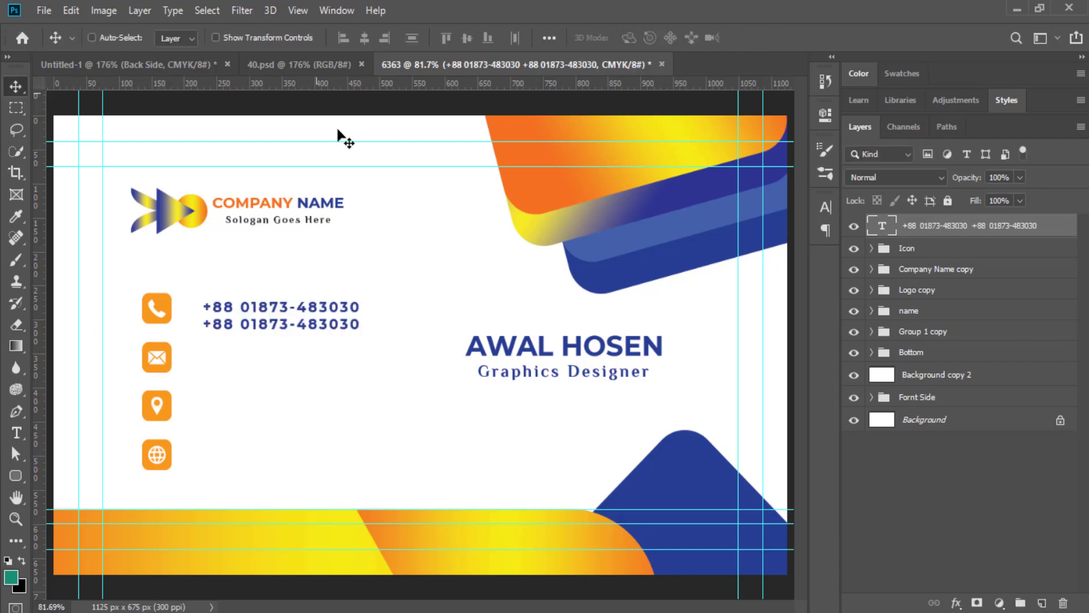
mouse_move(317, 328)
left_mouse_down()
mouse_move(286, 321)
mouse_move(251, 355)
left_mouse_up()
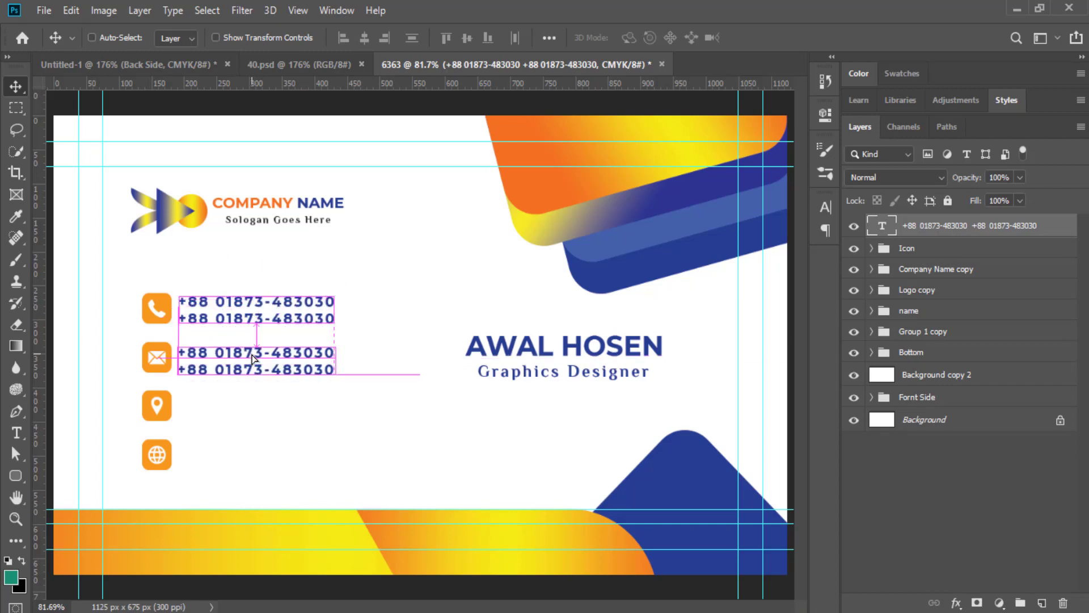
double_click(878, 227)
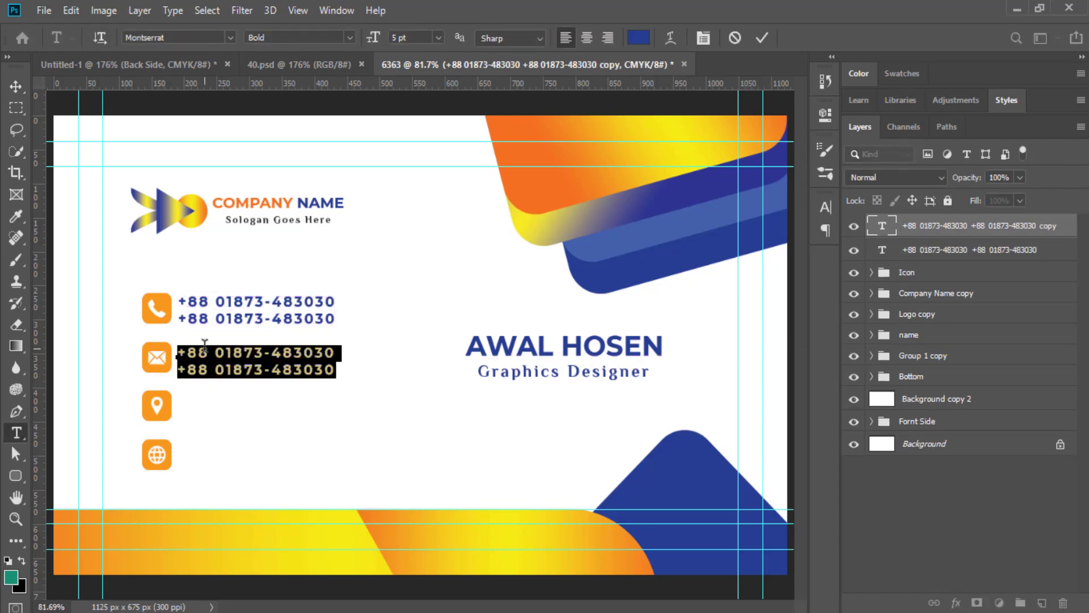
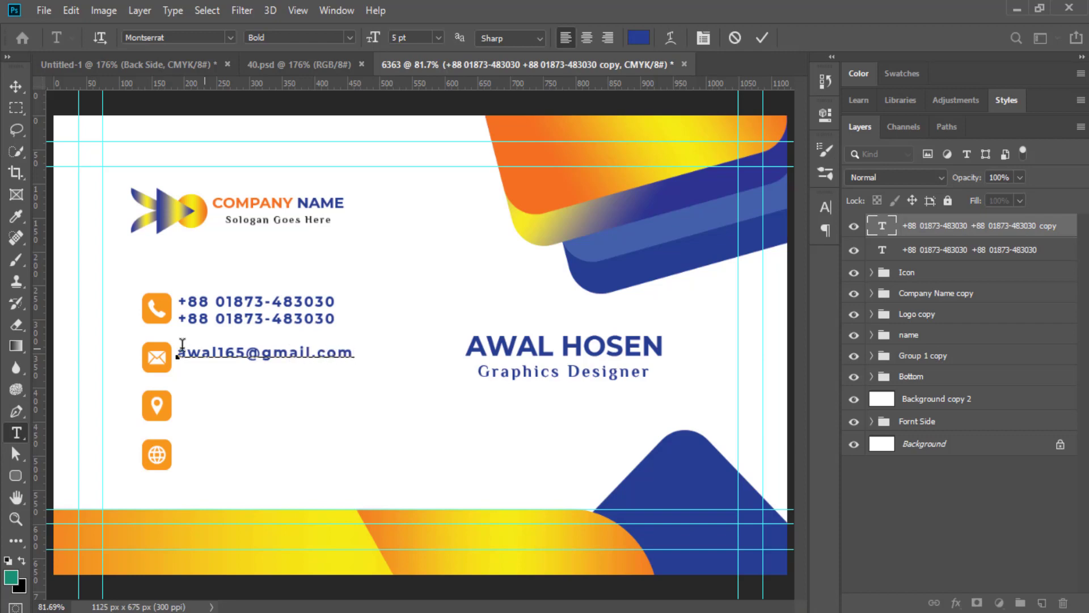
Step: Repeat the e-mail on a second line, then place a copy beside the location pin
key("ctrl+a")
key("ctrl+c")
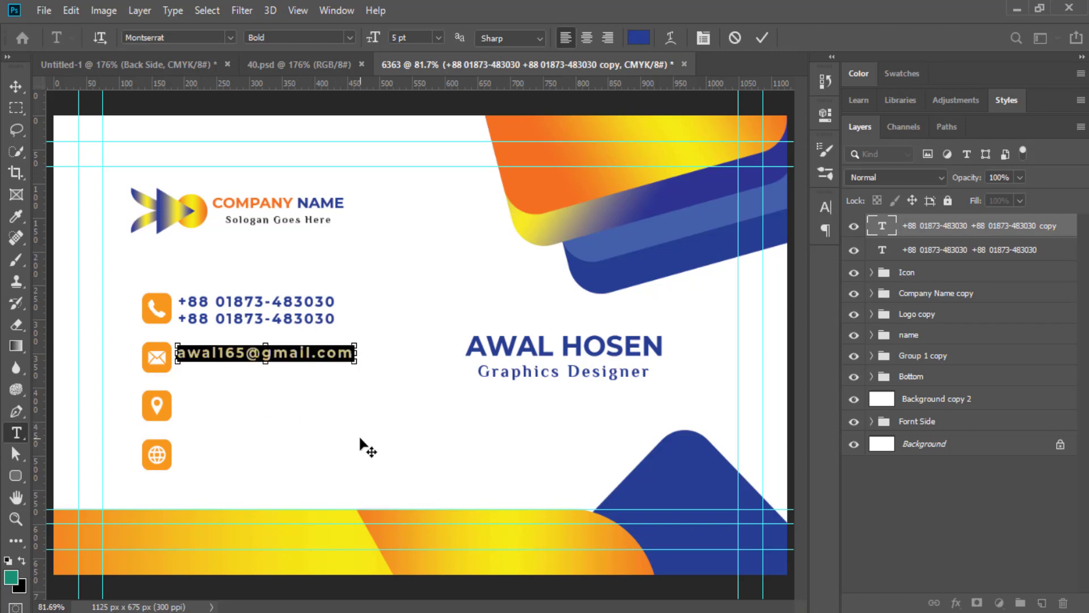
left_click(352, 352)
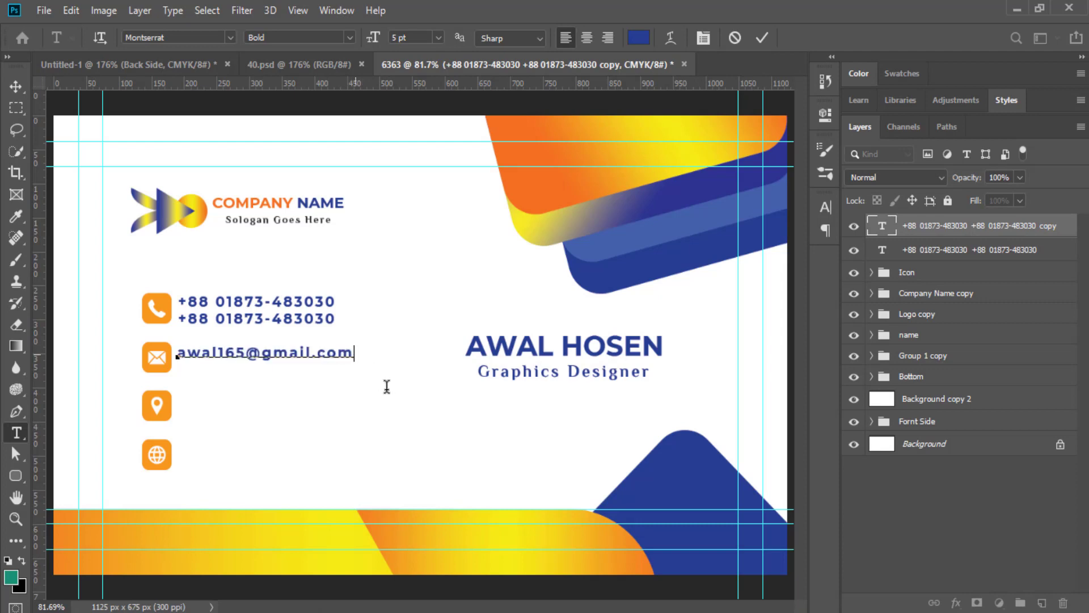
key("Return")
key("ctrl+v")
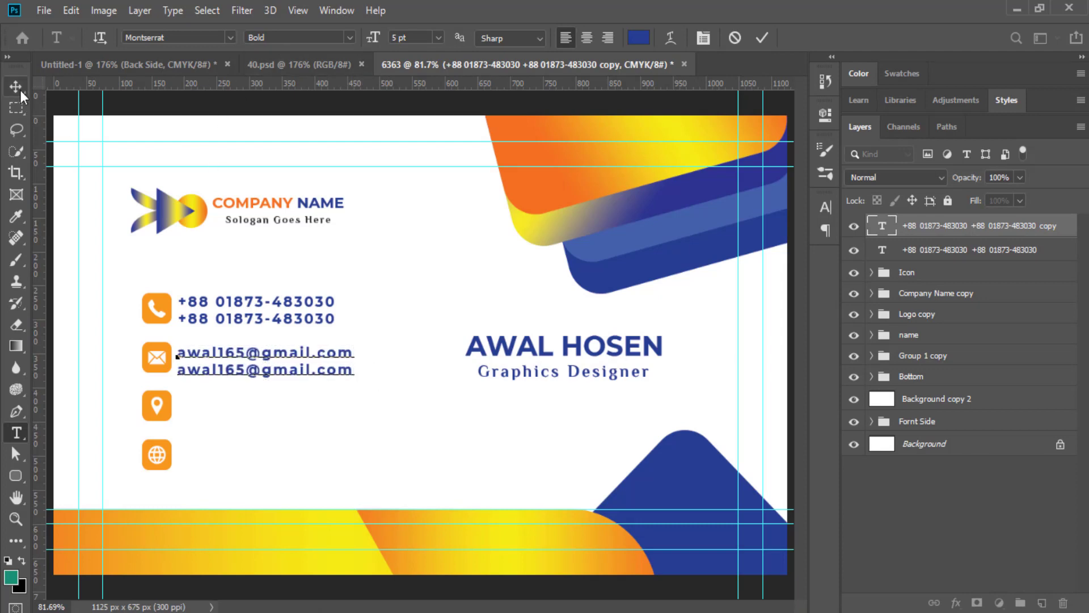
left_click(16, 86)
left_click_drag(327, 373, 305, 417)
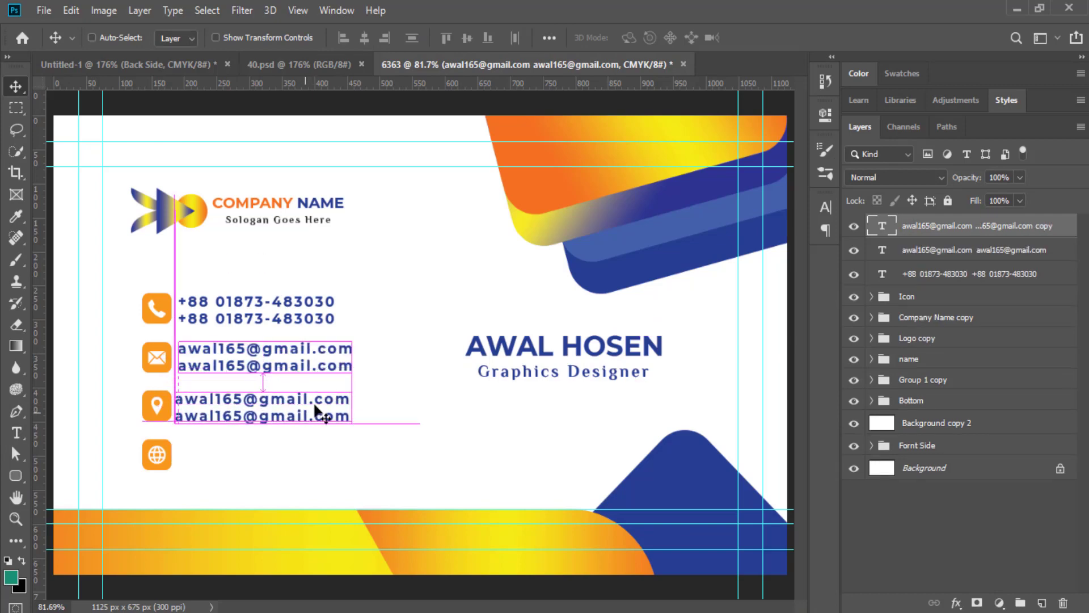
Step: Replace the location-pin text with the two-line address, align it, and copy it beside the globe
double_click(878, 227)
type("Dinajpu")
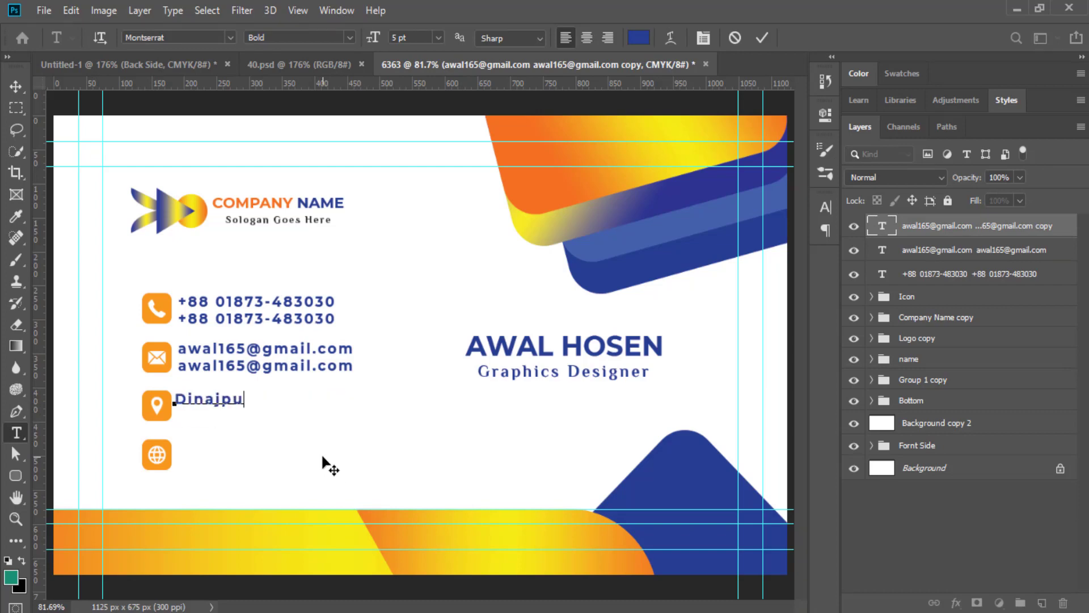
type("dar")
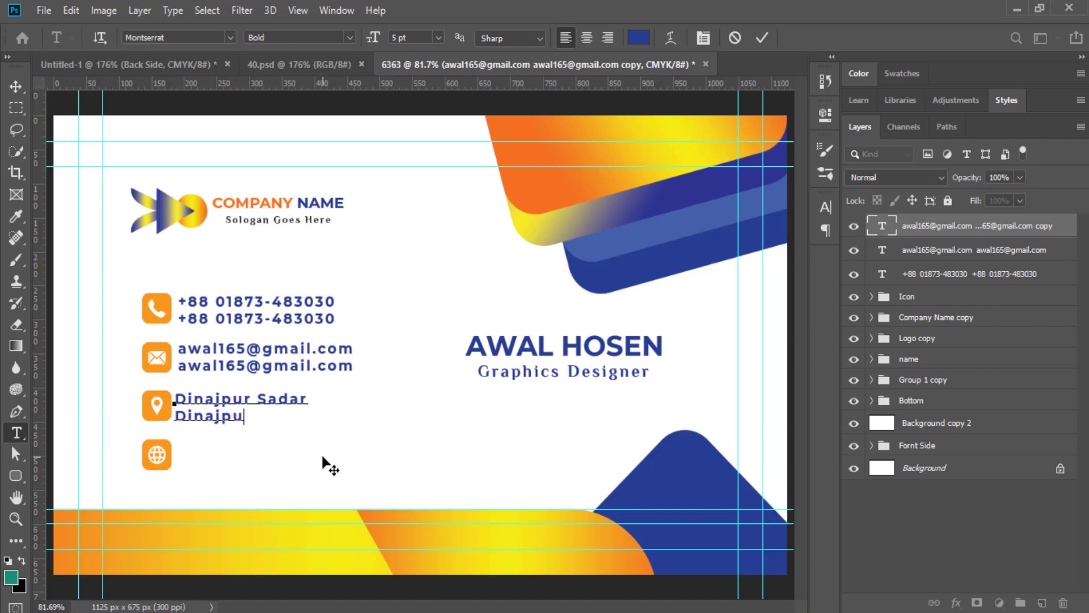
left_click(760, 38)
key("v")
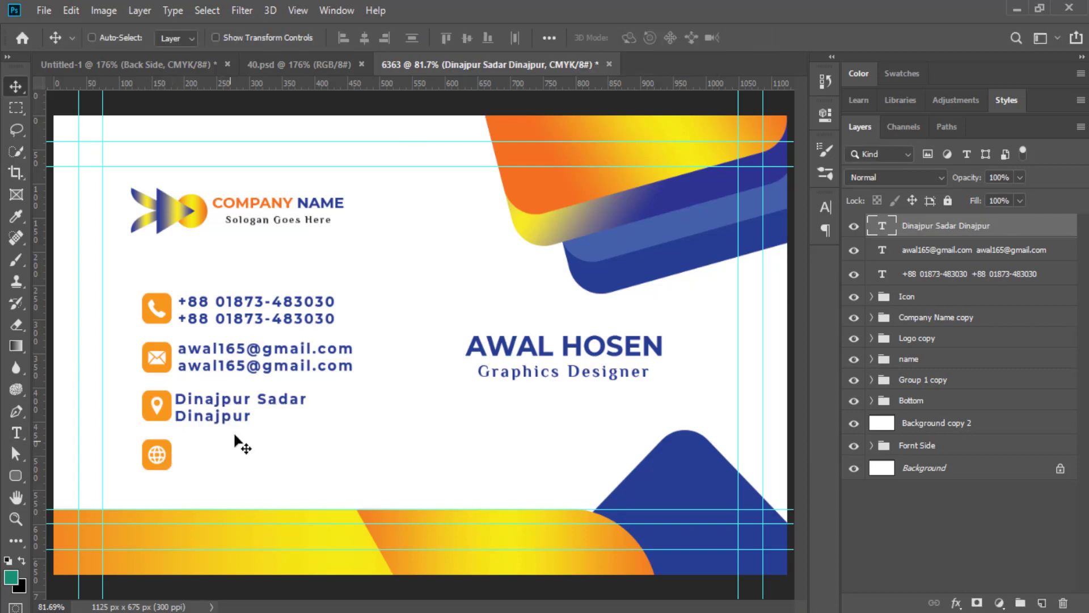
left_click_drag(234, 435, 233, 418)
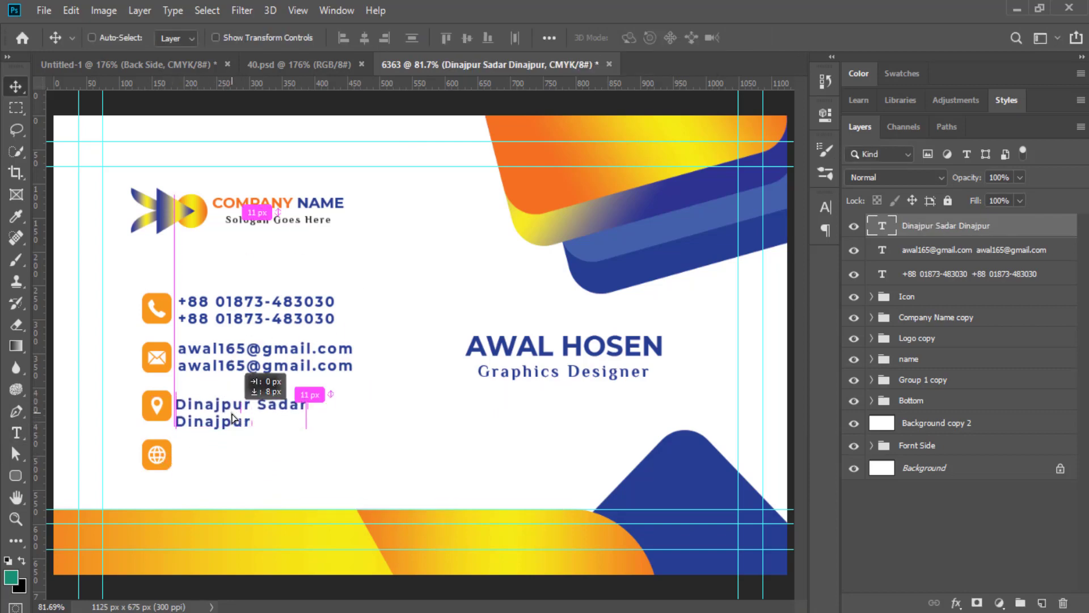
left_click_drag(232, 418, 224, 464)
double_click(882, 226)
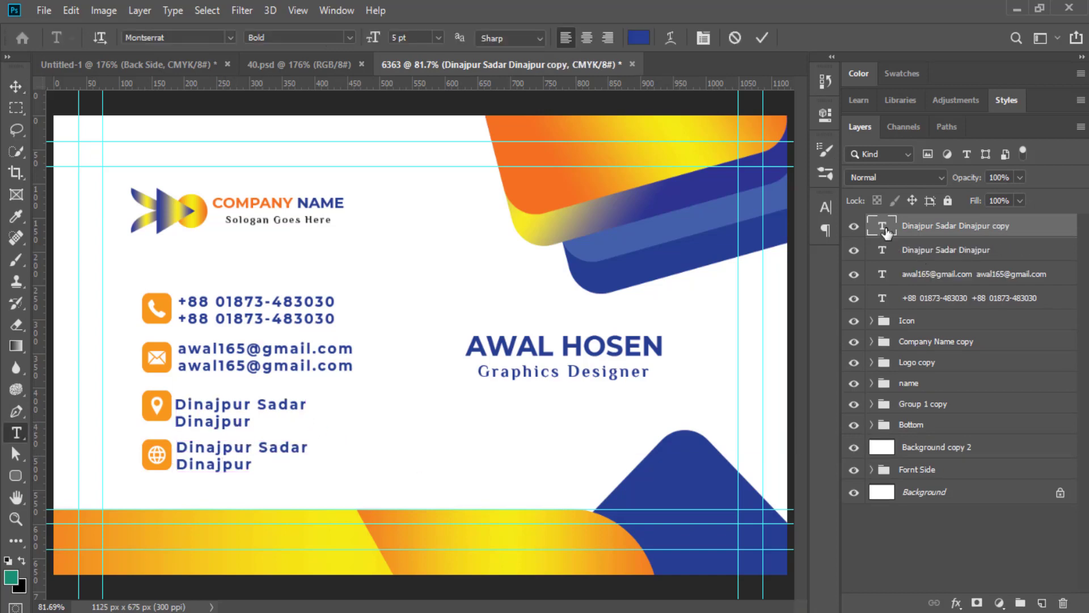
type("www")
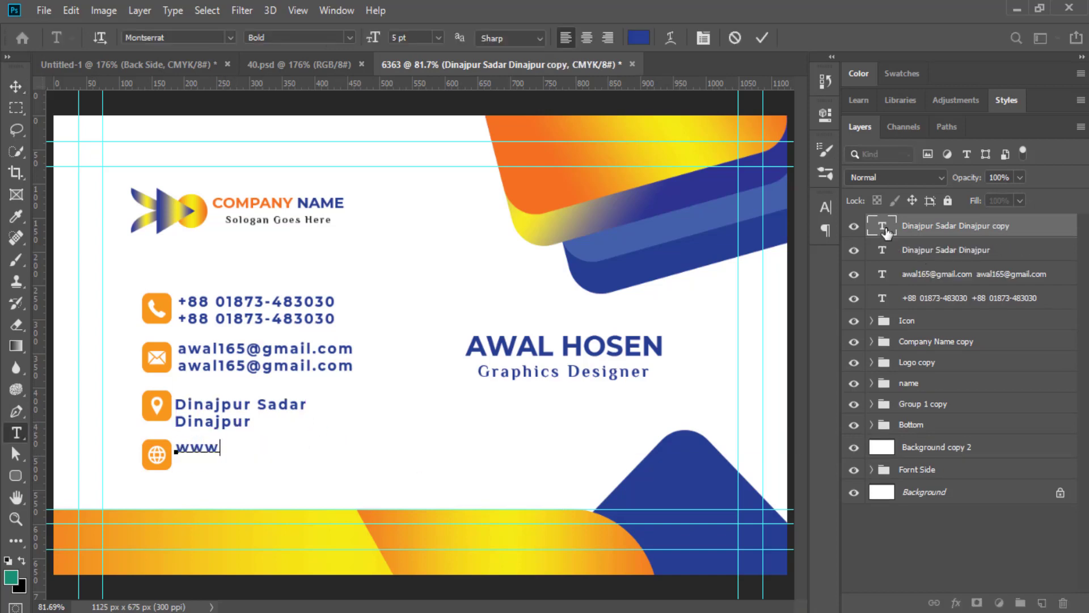
type(".awalte")
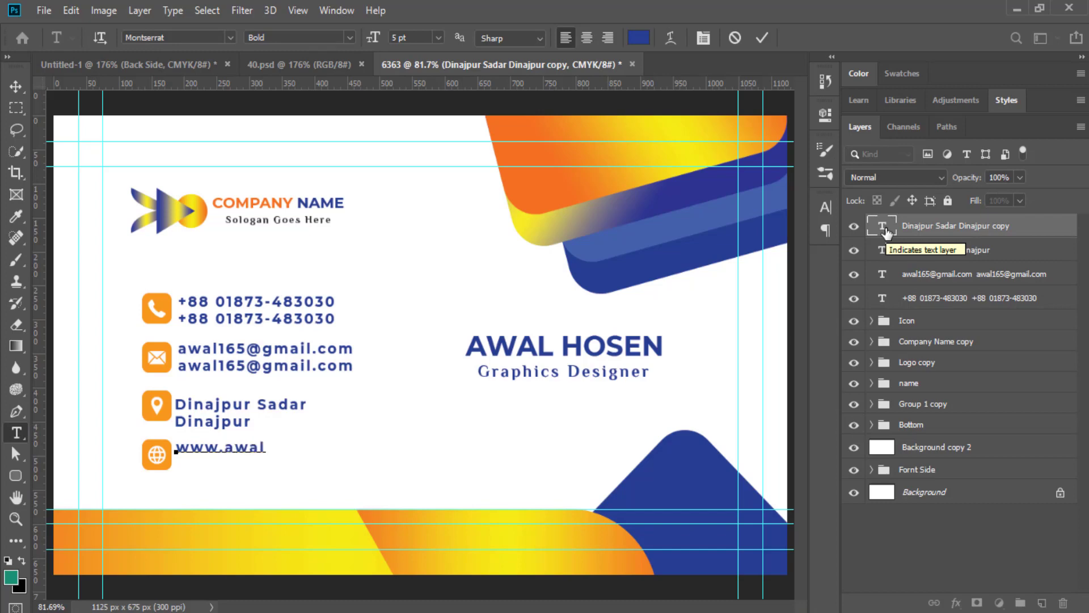
type("c")
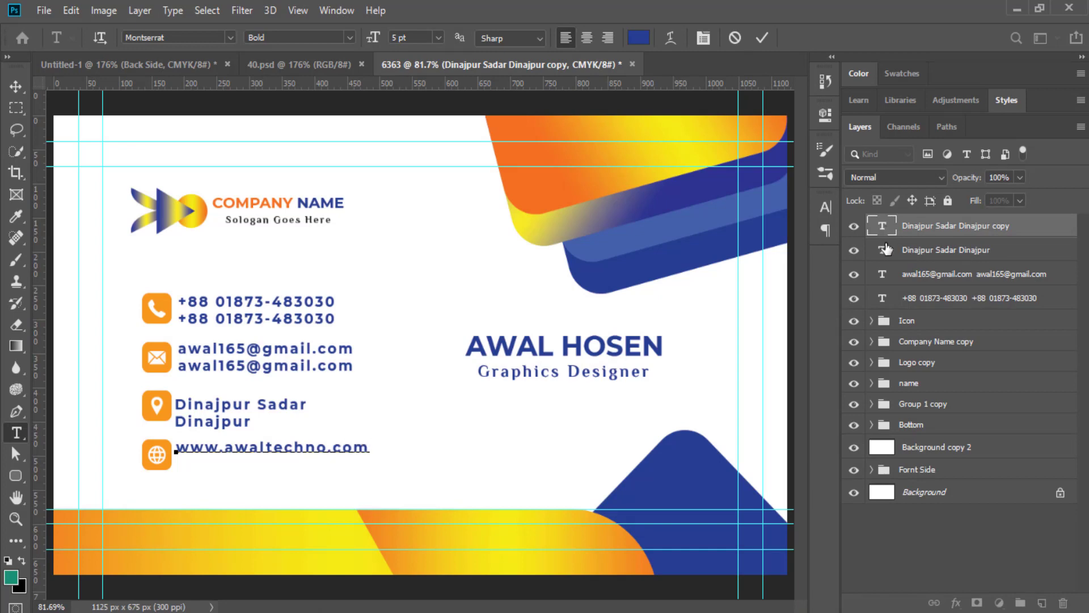
key("ctrl+a")
key("ctrl+c")
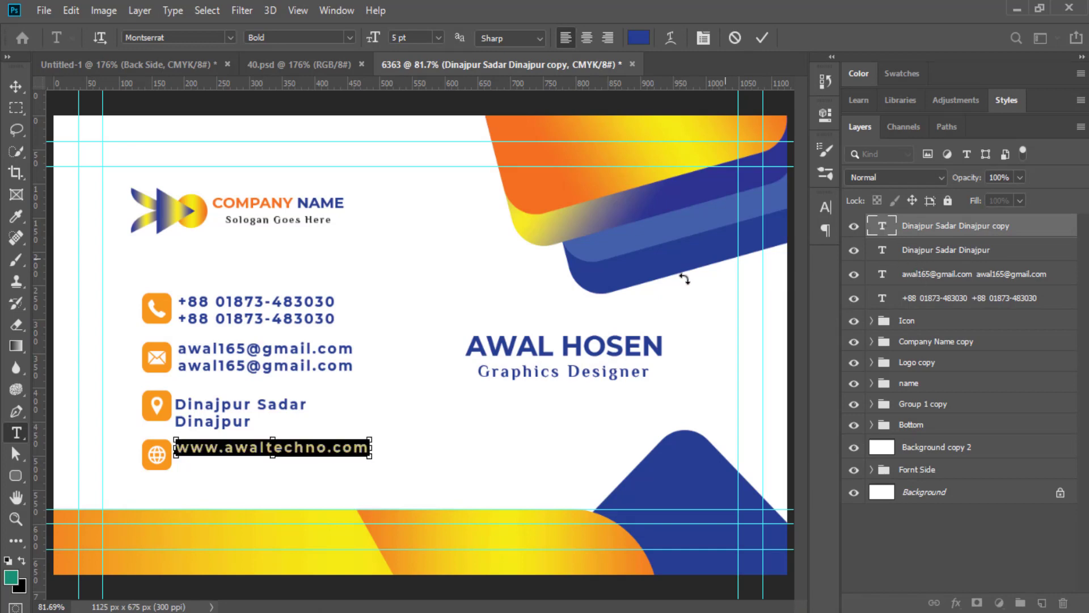
left_click(370, 447)
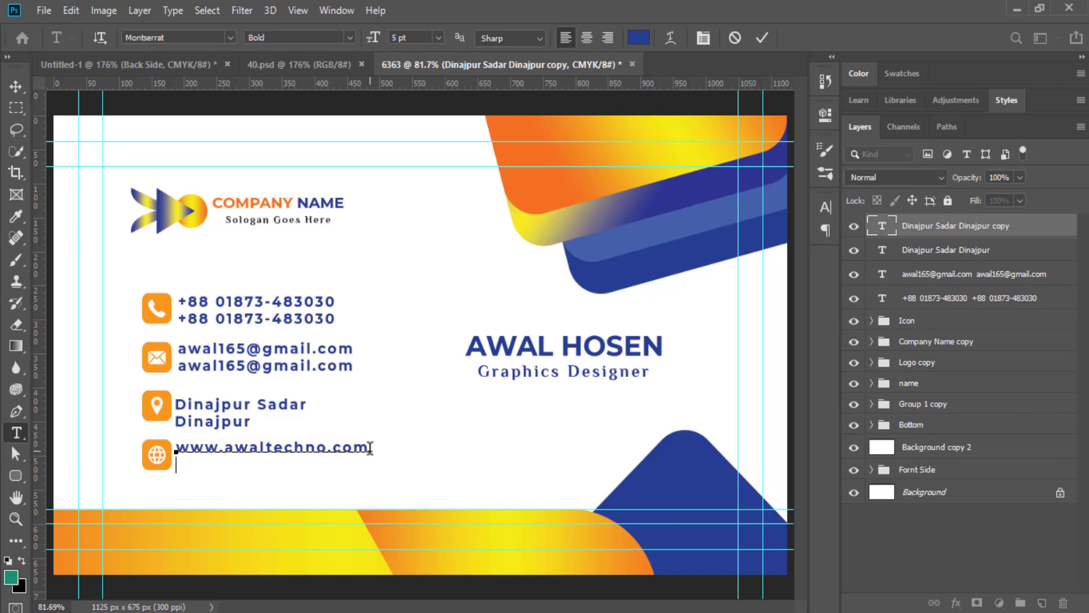
key("ctrl+v")
left_click(16, 86)
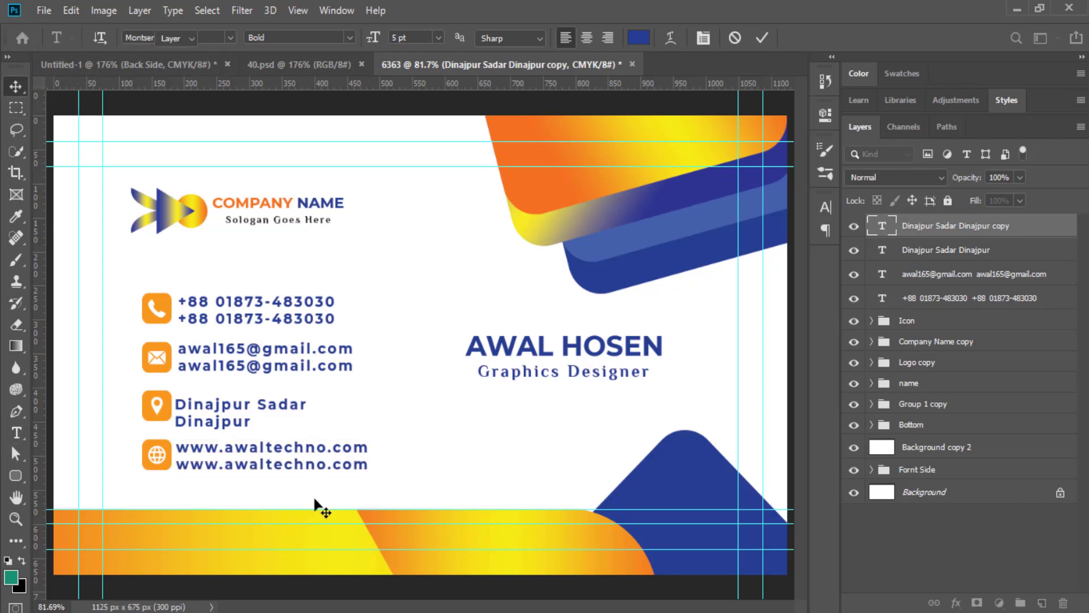
left_click_drag(287, 462, 279, 462)
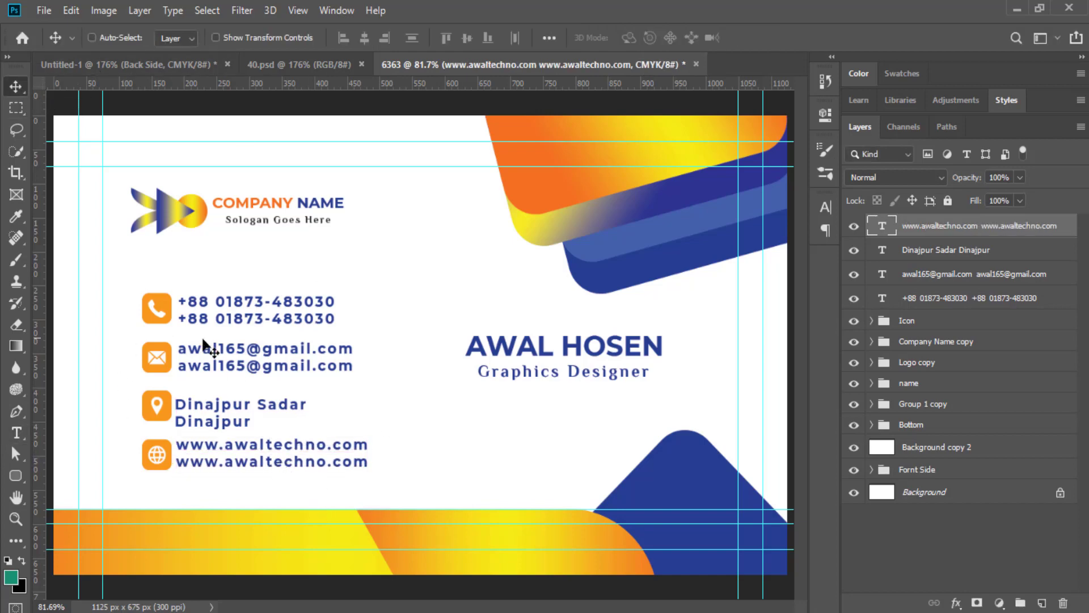
left_click_drag(220, 404, 217, 389)
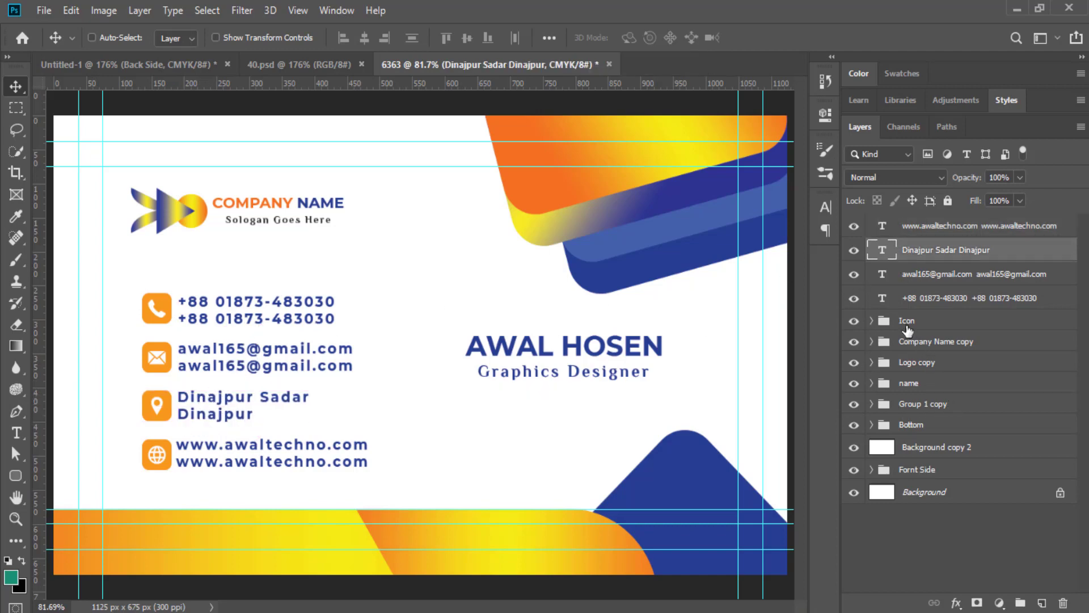
Step: Move the phone text into the Icon group and centre it vertically on the phone icon
left_click(872, 321)
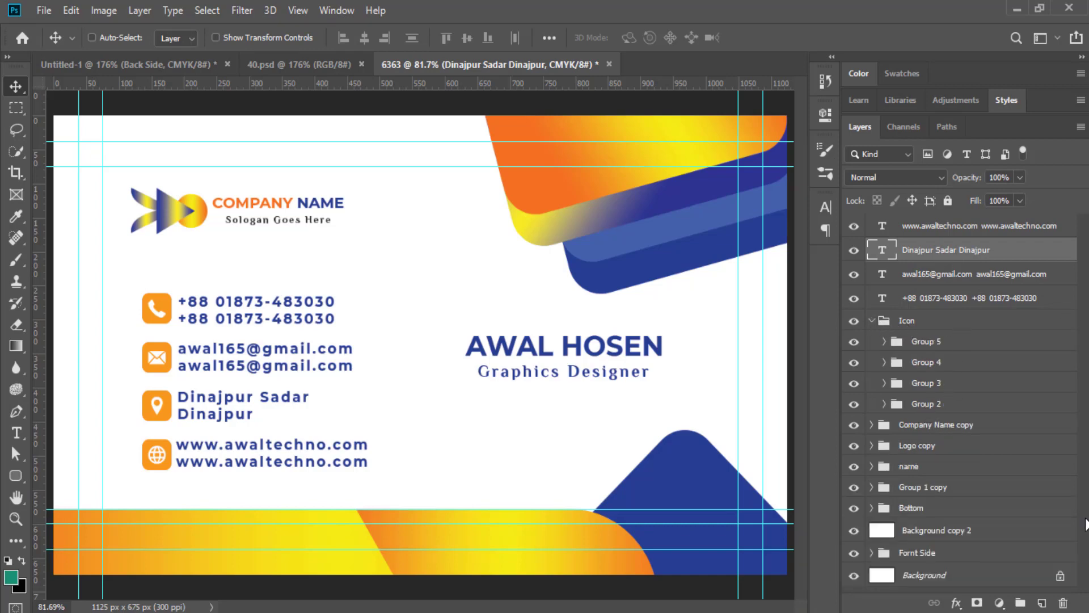
left_click(962, 302)
mouse_move(957, 302)
left_mouse_down()
mouse_move(950, 389)
mouse_move(930, 397)
left_mouse_up()
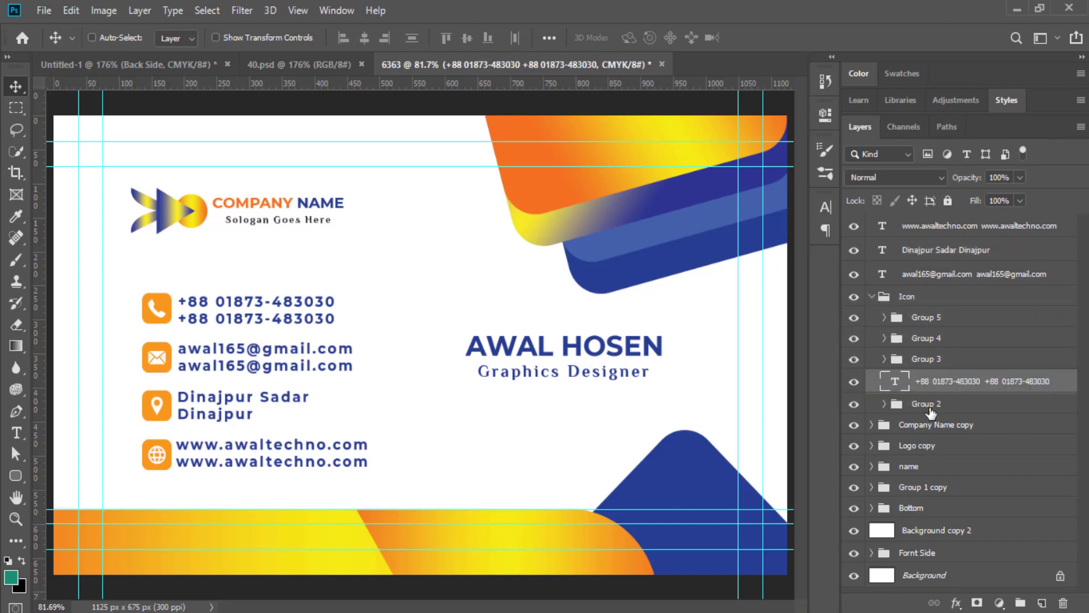
left_click(930, 405, "ctrl")
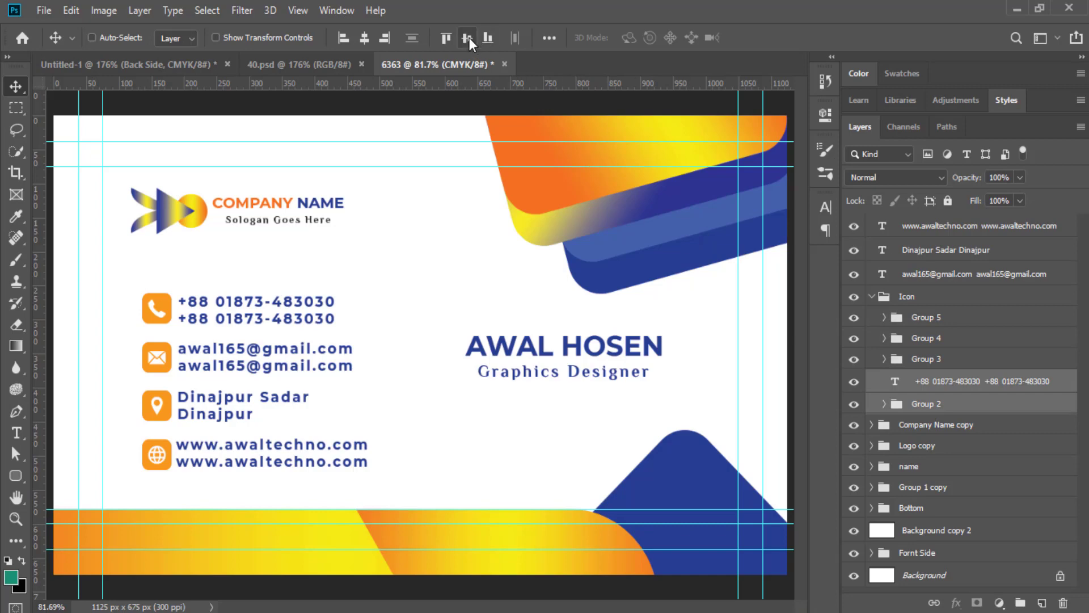
left_click(467, 38)
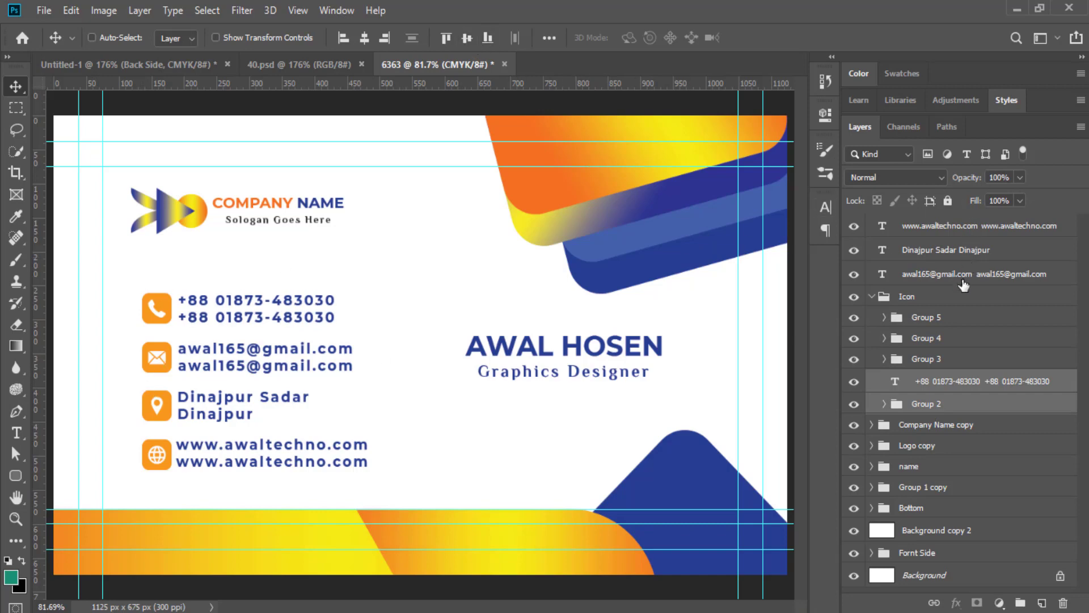
Step: Move the e-mail and address text layers into the Icon group beside their icons
left_click_drag(964, 282, 941, 361)
left_click(942, 361, "ctrl")
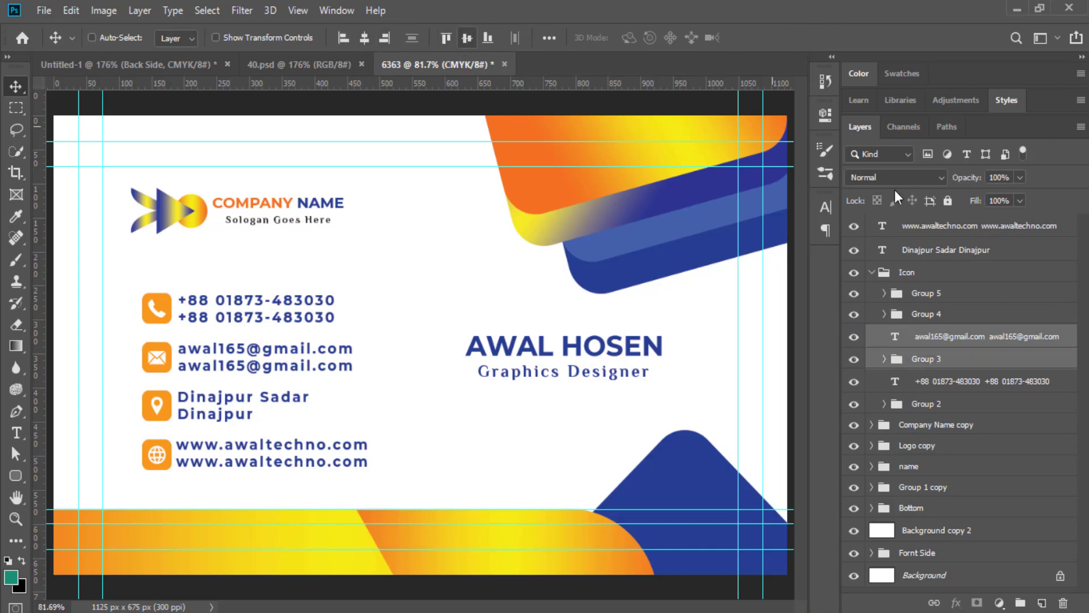
left_click_drag(970, 258, 950, 307)
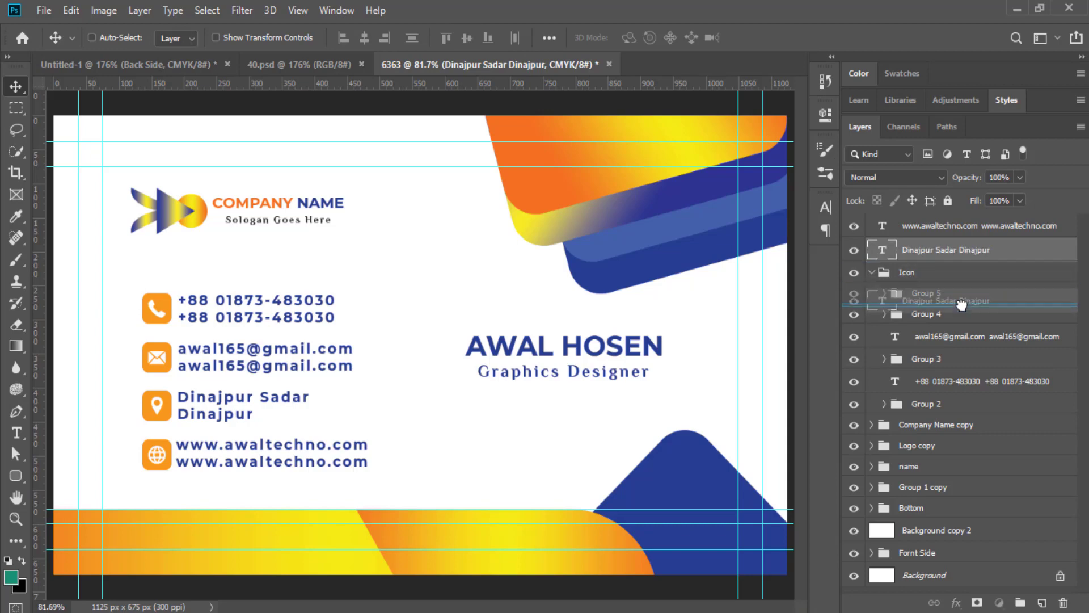
left_click(948, 315, "ctrl")
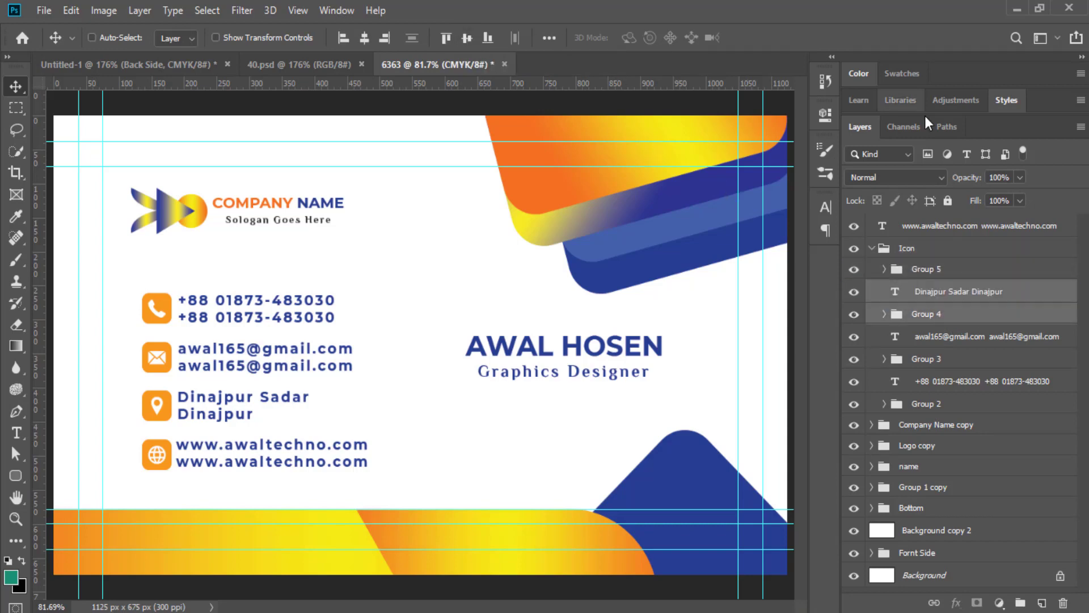
Step: Move the website text into the Icon group, centre it on the globe, and collapse the group
left_click_drag(1006, 227, 987, 278)
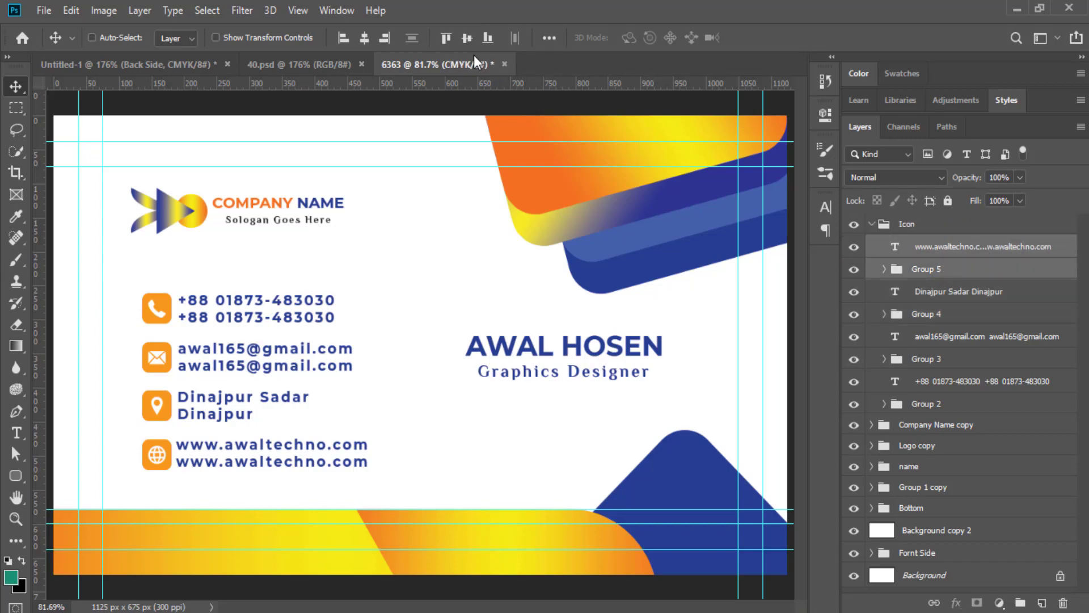
left_click(468, 37)
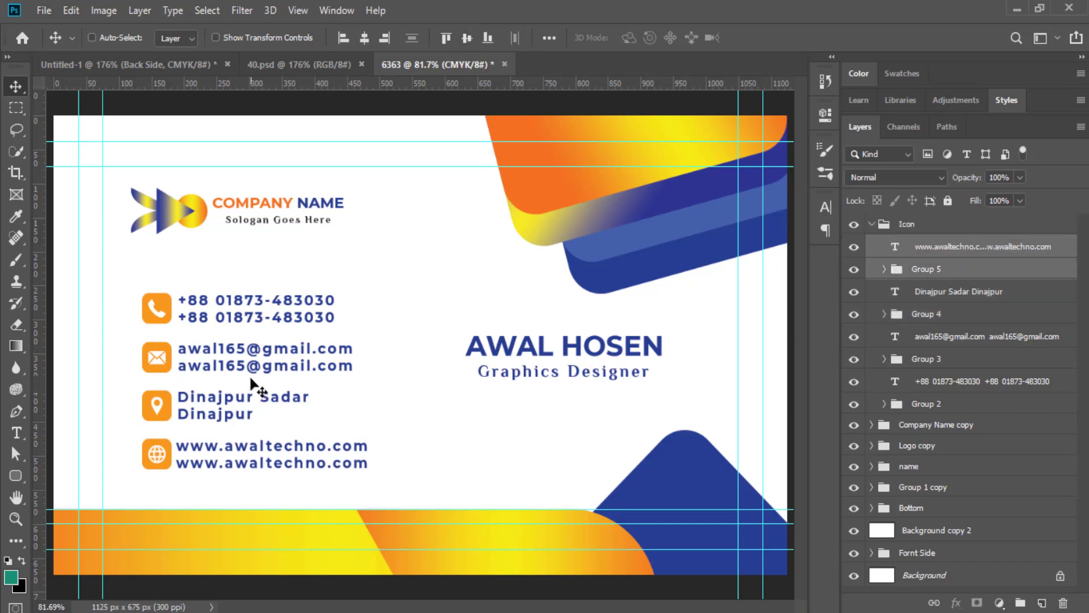
key("ctrl")
left_click(872, 225)
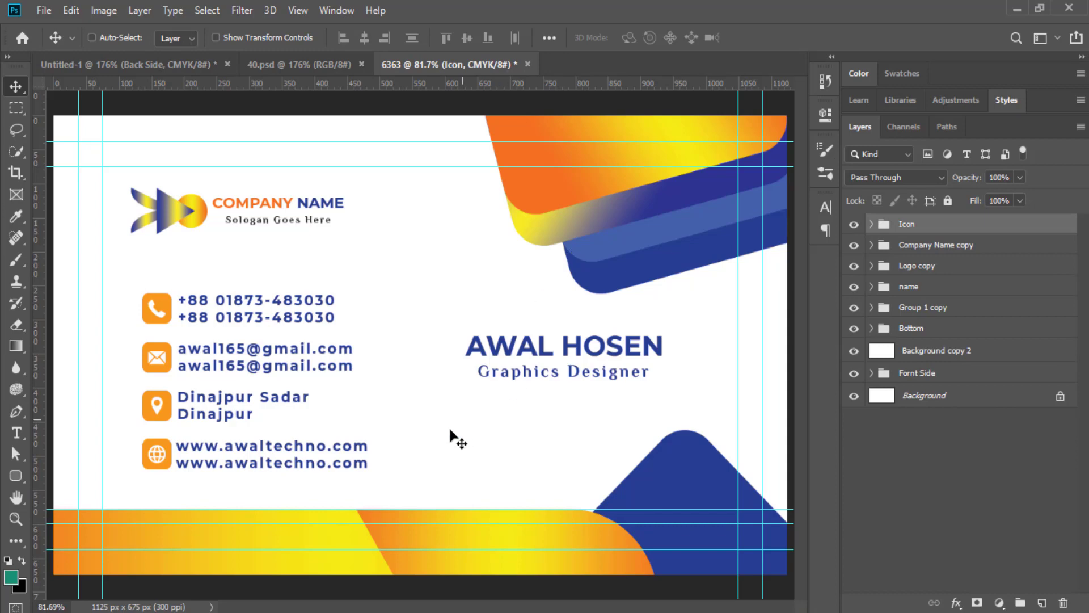
Step: Draw a thin vertical rounded-rectangle bar and move it beside the contact details
left_click(16, 476)
left_click(85, 487)
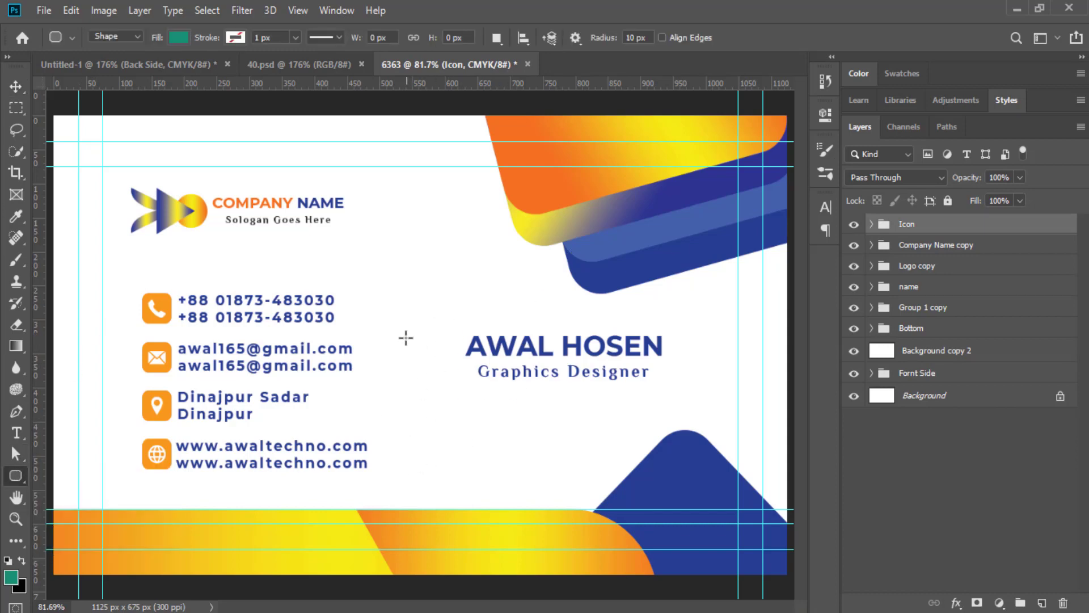
left_click_drag(401, 329, 410, 486)
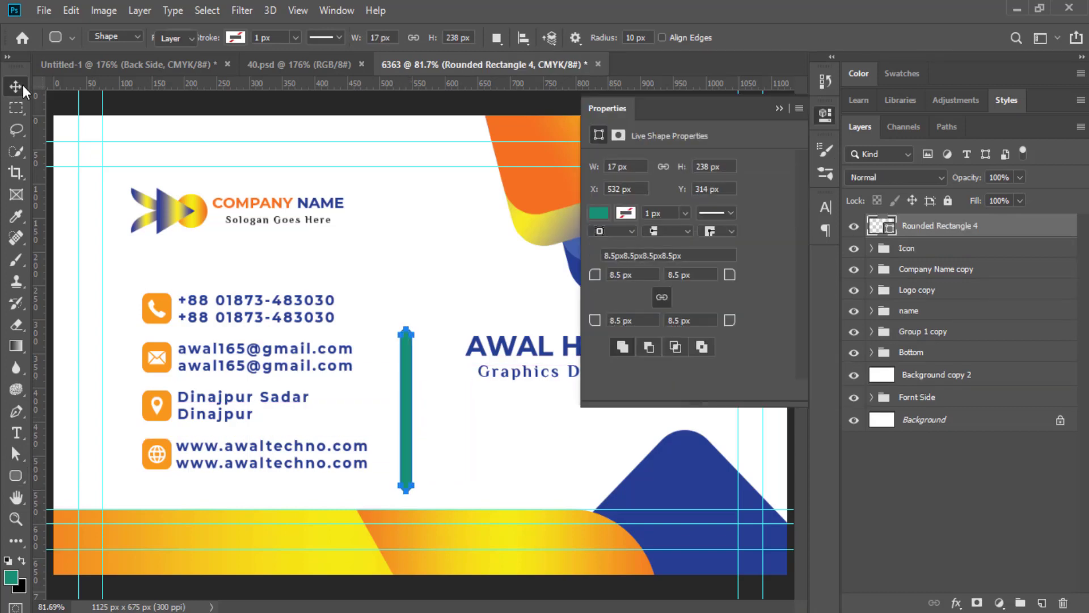
left_click(16, 86)
left_click_drag(406, 364, 409, 340)
Step: Stretch the bar to 17 × 256 px so it spans the phone to website lines
key("ctrl+t")
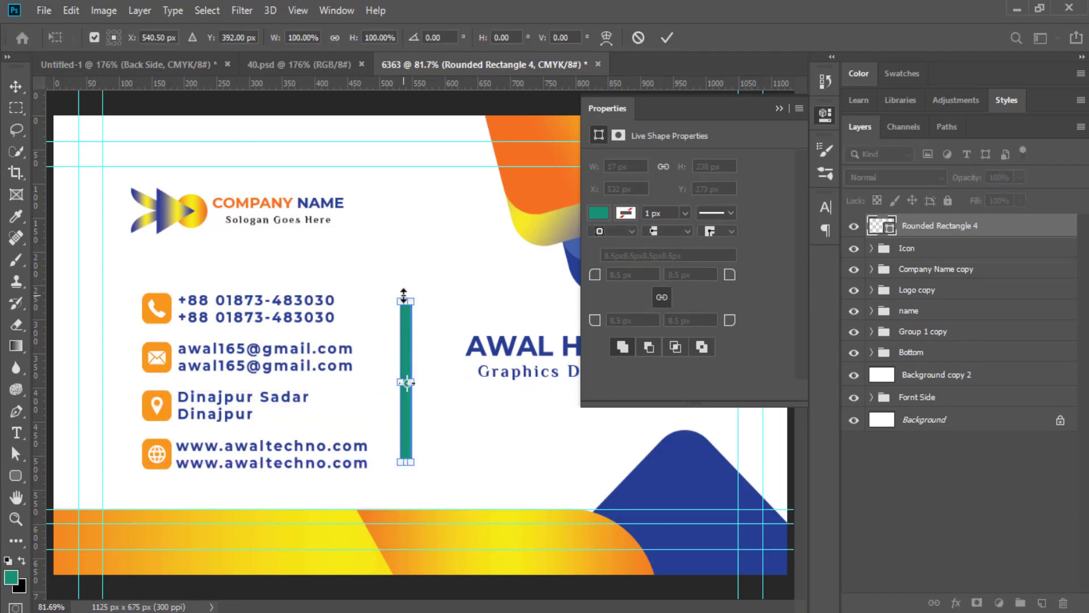
left_click_drag(405, 294, 404, 288)
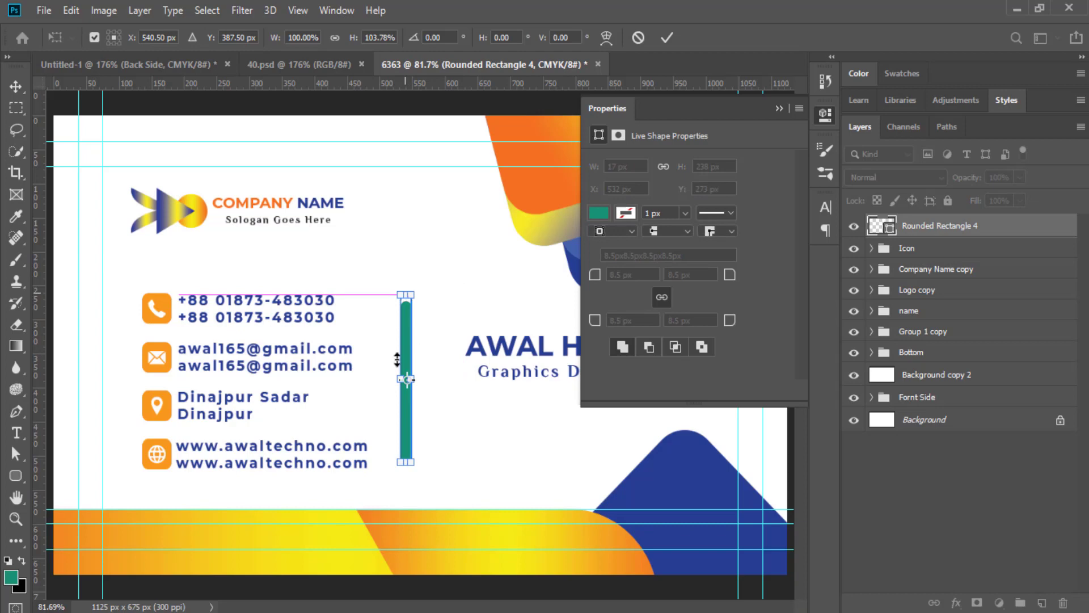
left_click_drag(405, 467, 405, 473)
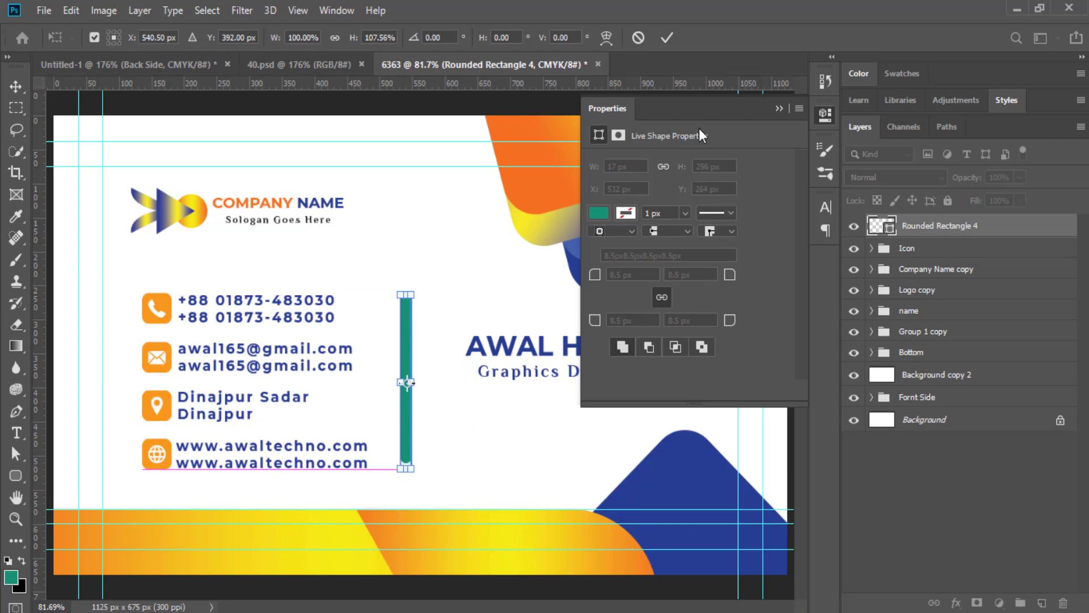
left_click(662, 39)
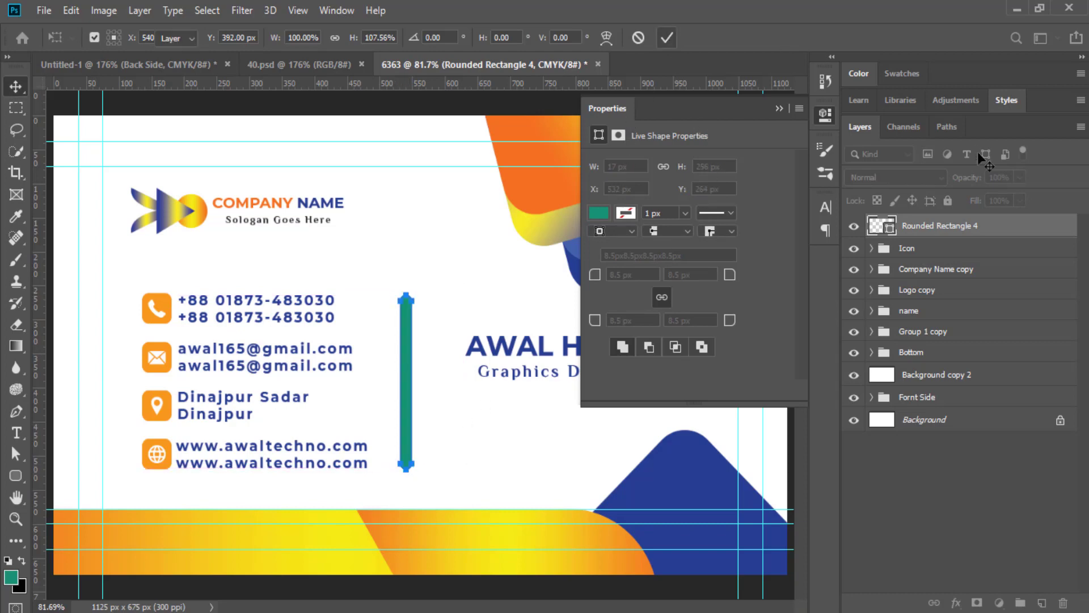
right_click(948, 230)
left_click(803, 28)
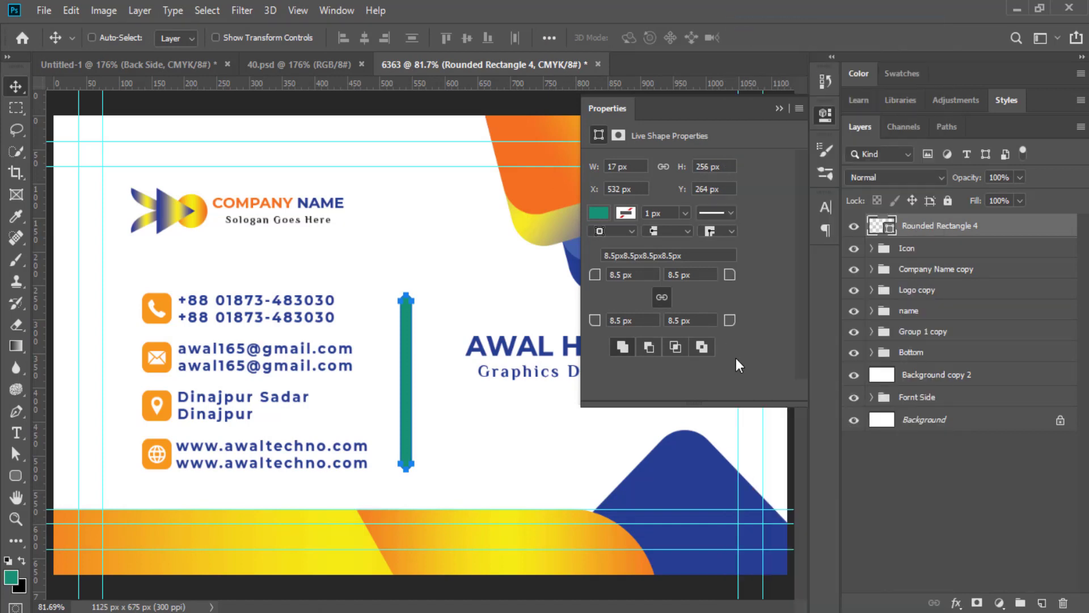
Step: Apply an orange-yellow Gradient Overlay at -79° to the bar, then view Untitled-1 fitted to screen
left_click(554, 374)
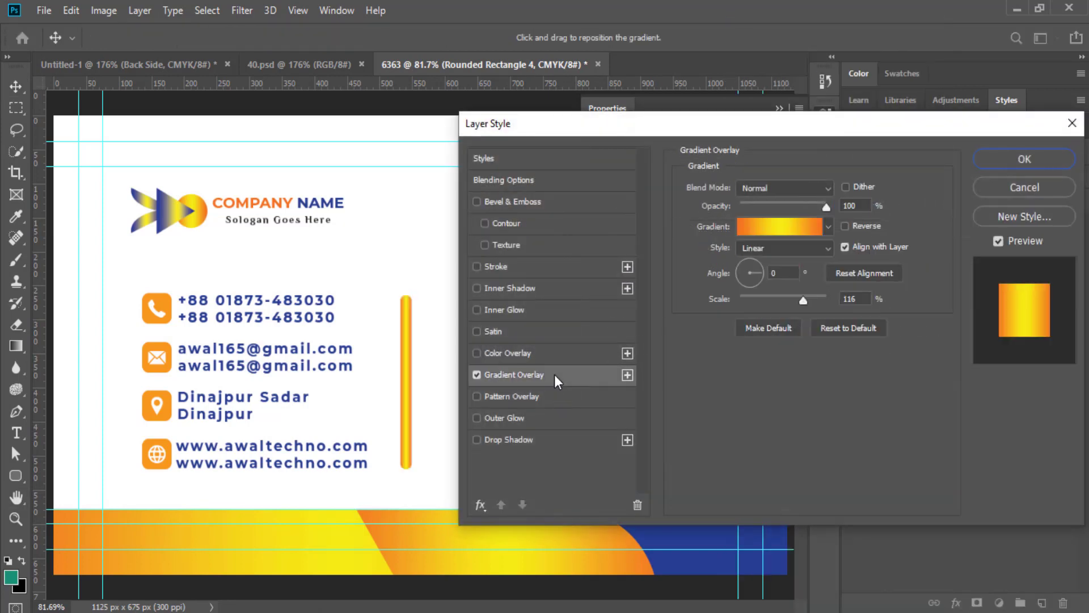
left_click_drag(751, 269, 751, 278)
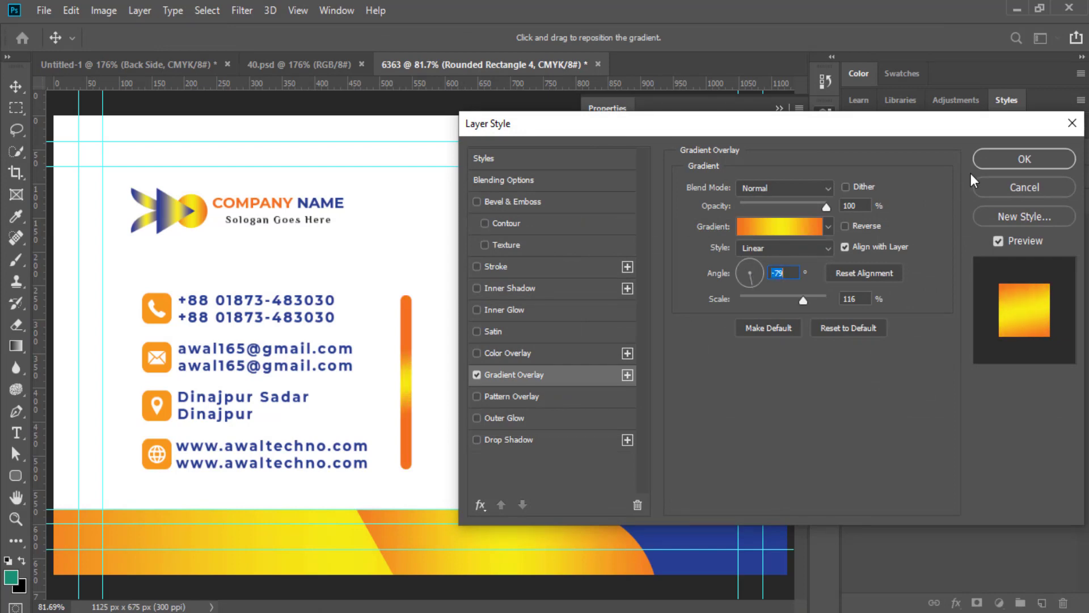
left_click(985, 161)
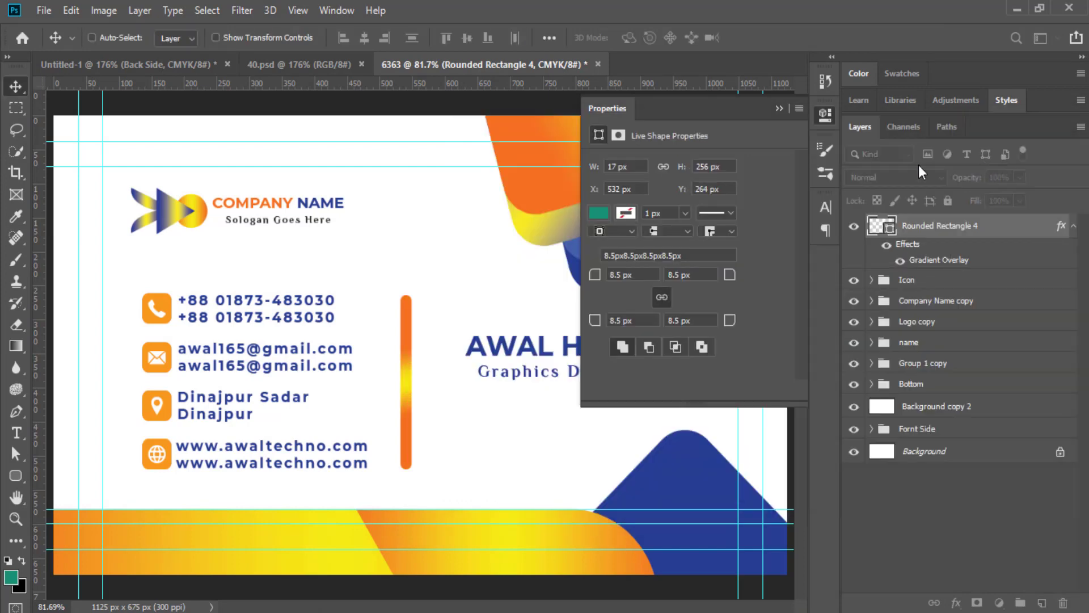
left_click(778, 108)
left_click(193, 65)
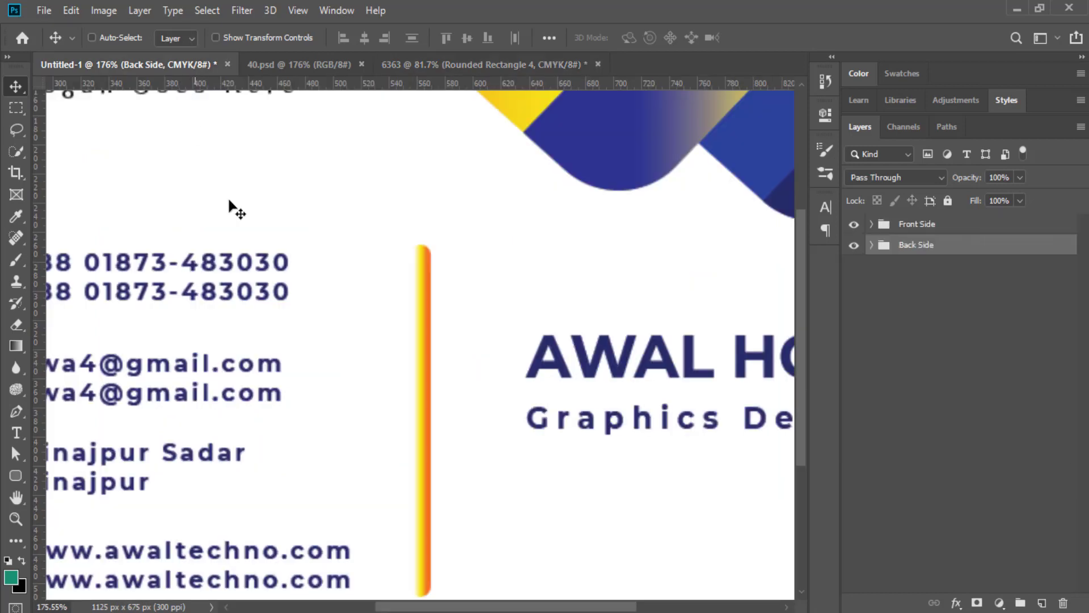
key("ctrl+0")
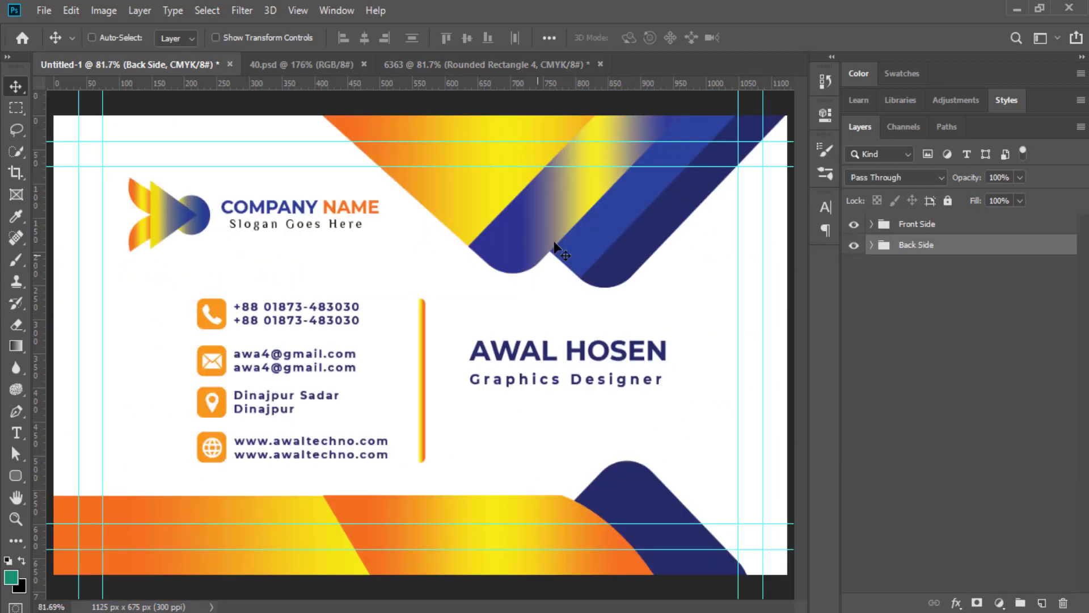
Step: In the 6363 document, select the Group 1 copy layer holding the top-right shapes
left_click(538, 65)
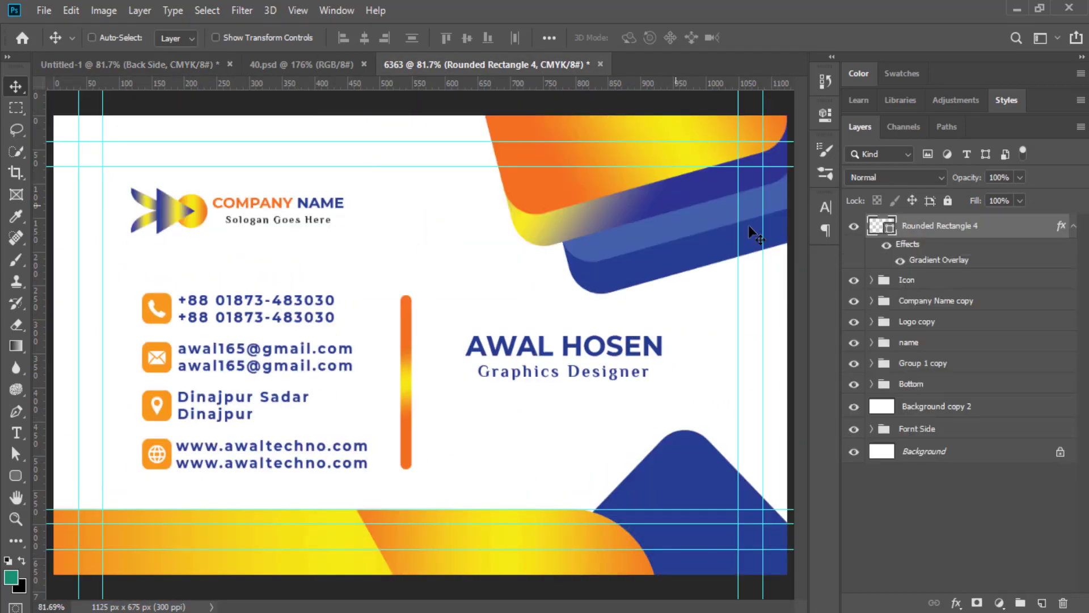
left_click(1073, 225)
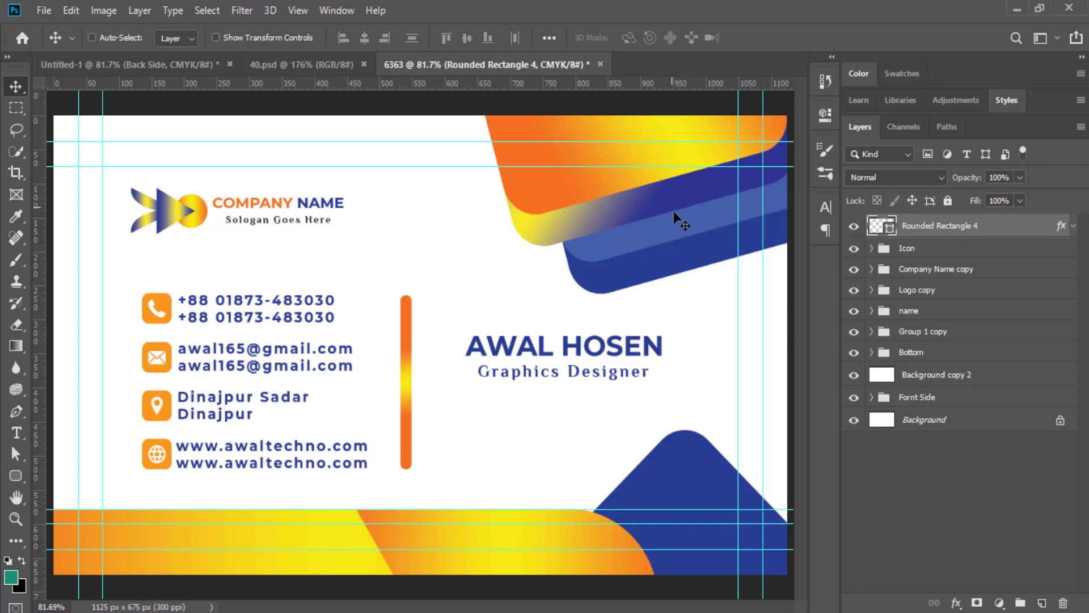
left_click(930, 270)
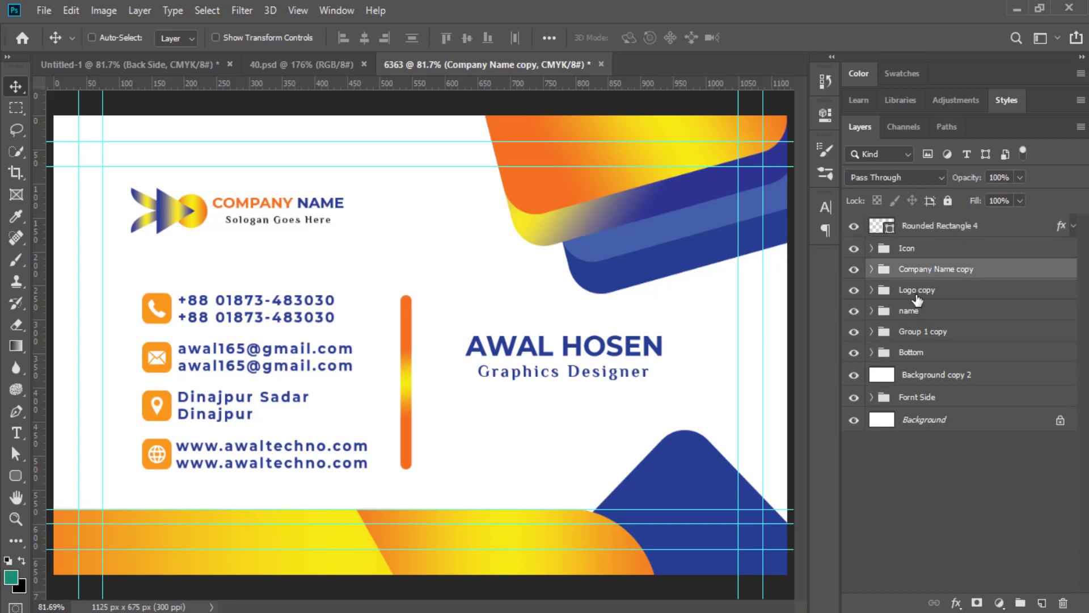
left_click(917, 292)
left_click(915, 337)
left_click(853, 332)
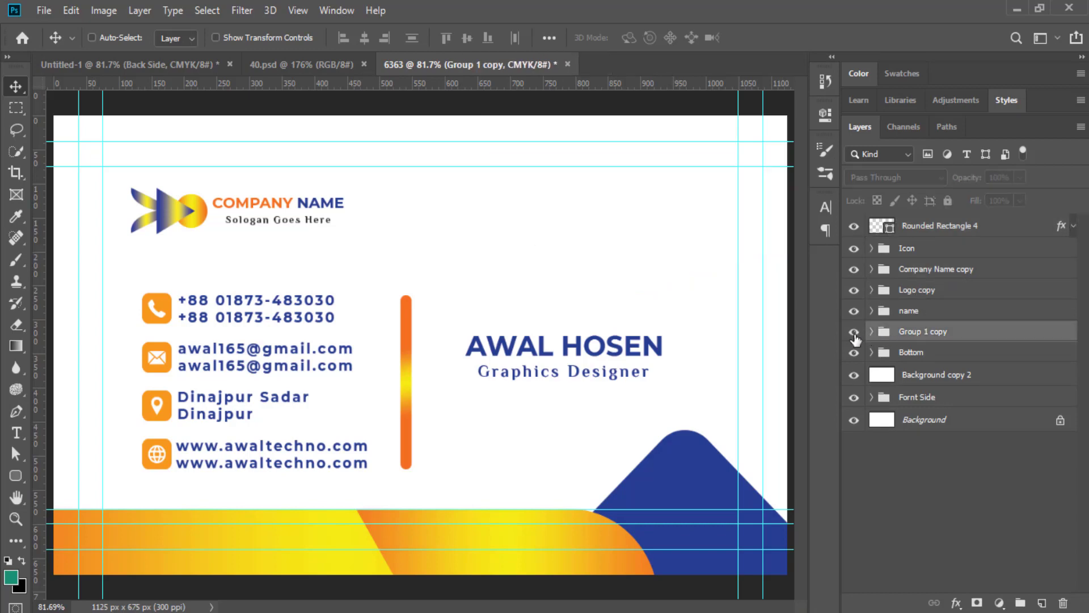
Step: Enlarge the top-right orange and blue shapes and reposition them up and left
key("ctrl+t")
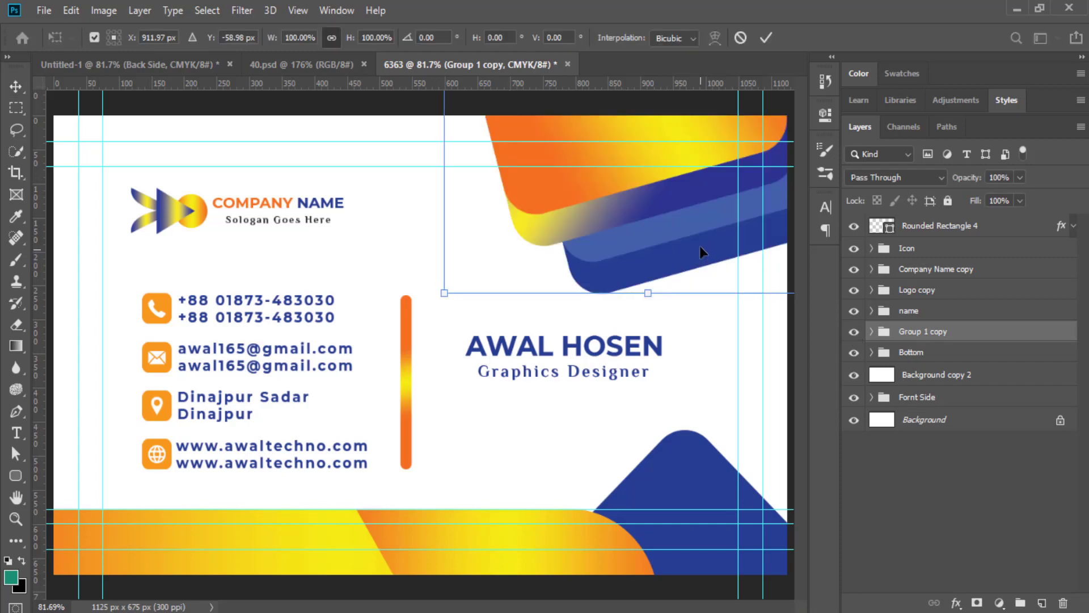
left_click_drag(655, 306, 651, 397)
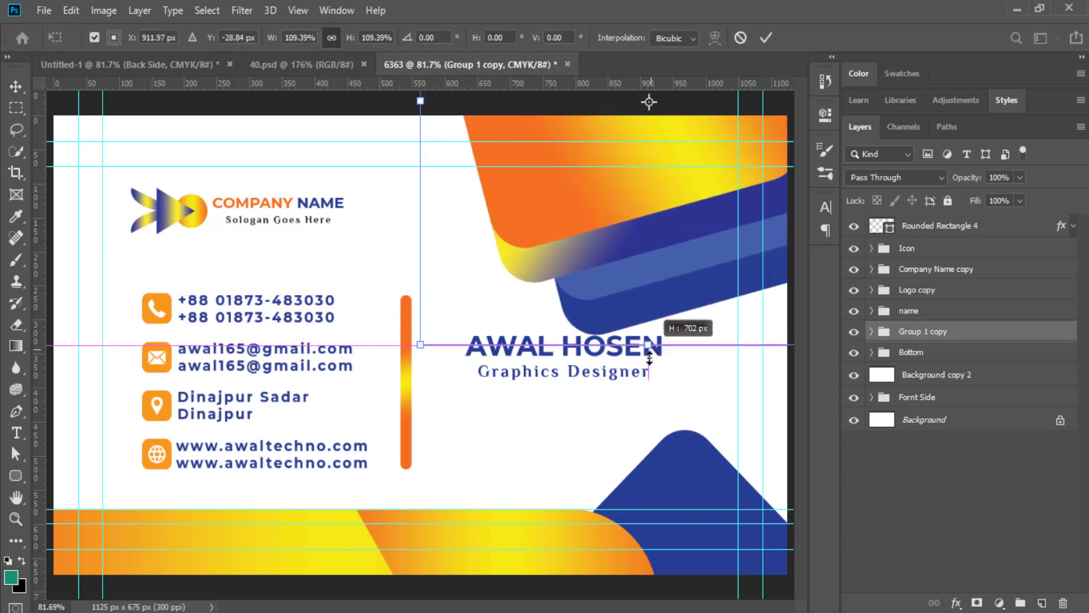
left_click_drag(606, 276, 538, 232)
left_click(765, 37)
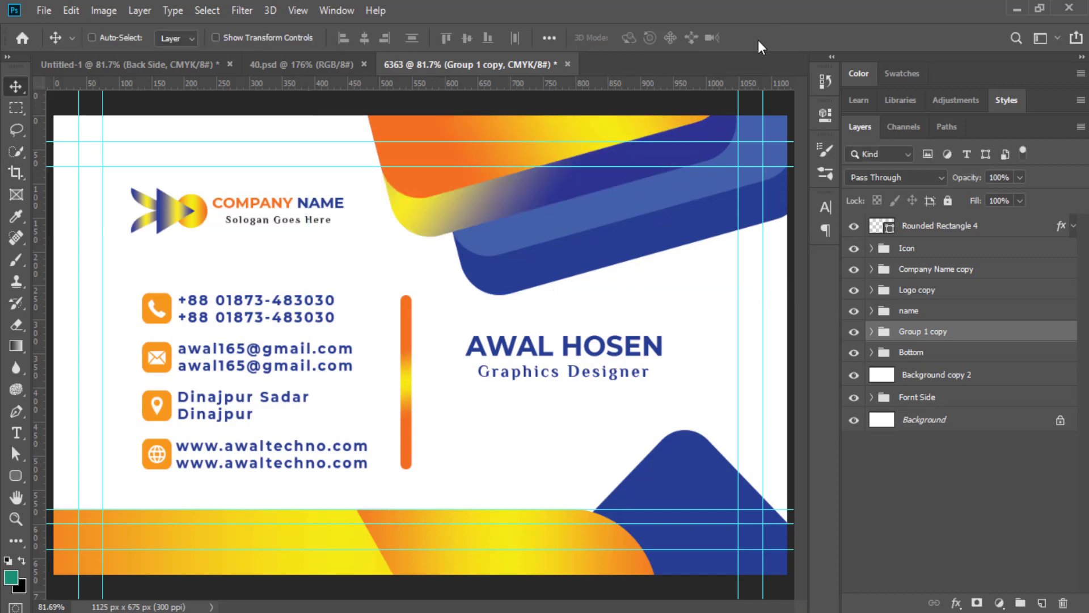
mouse_move(562, 232)
left_mouse_down()
mouse_move(579, 217)
mouse_move(558, 222)
mouse_move(549, 242)
left_mouse_up()
left_click(958, 498)
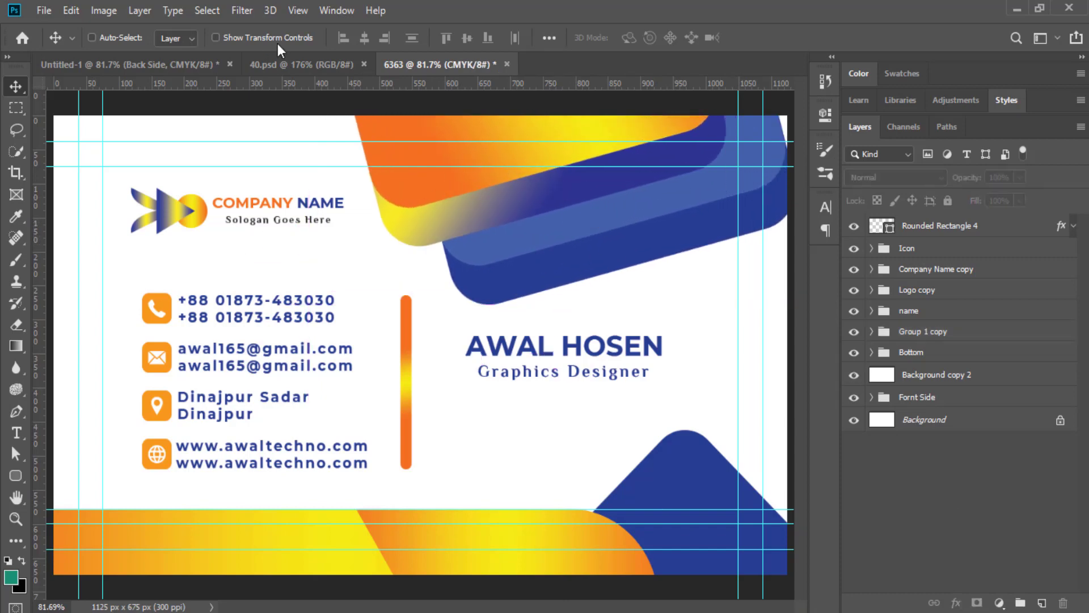
Step: Fit the 40.psd mockup in view, close it, and switch to the file folder
left_click(288, 62)
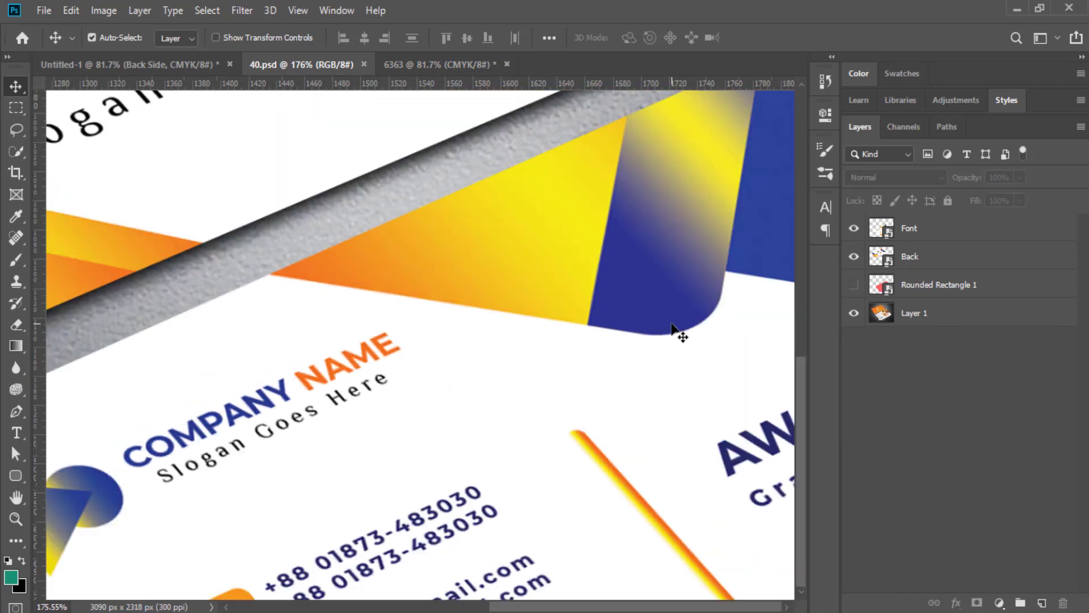
key("ctrl+0")
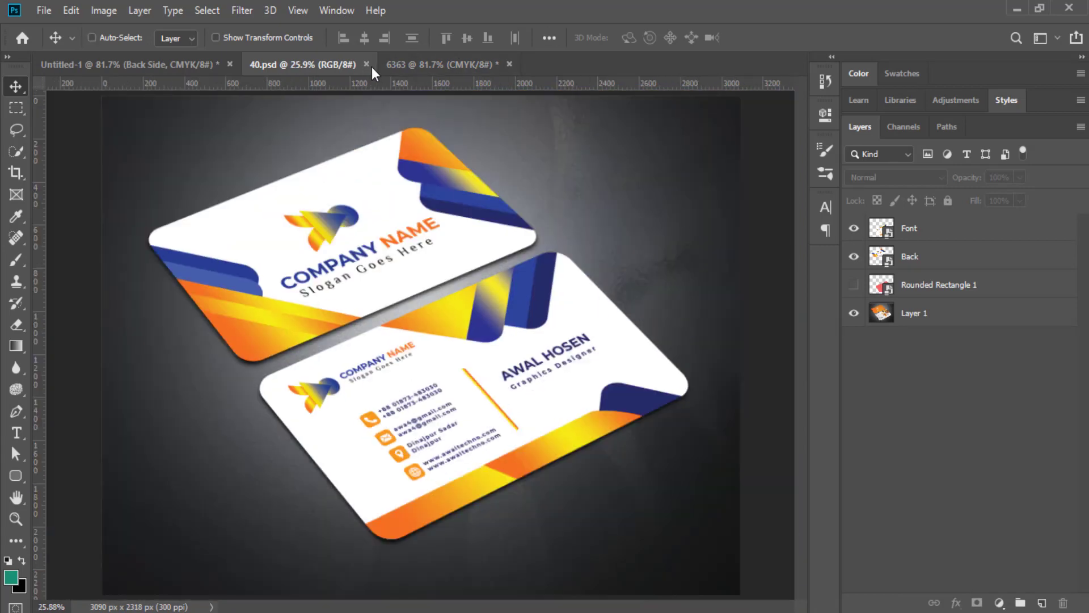
left_click(366, 64)
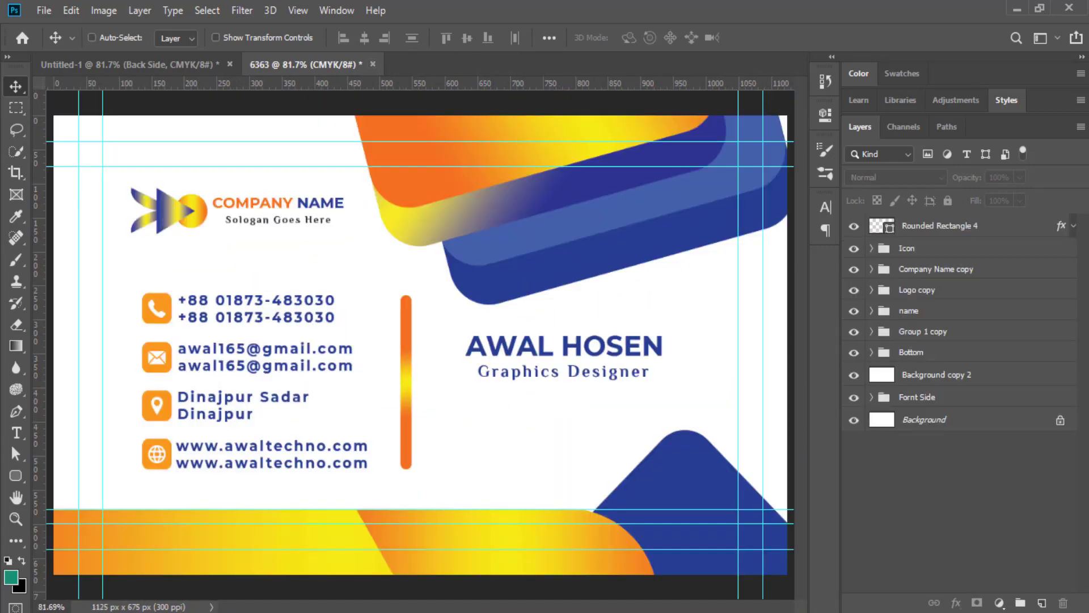
key("alt+Tab")
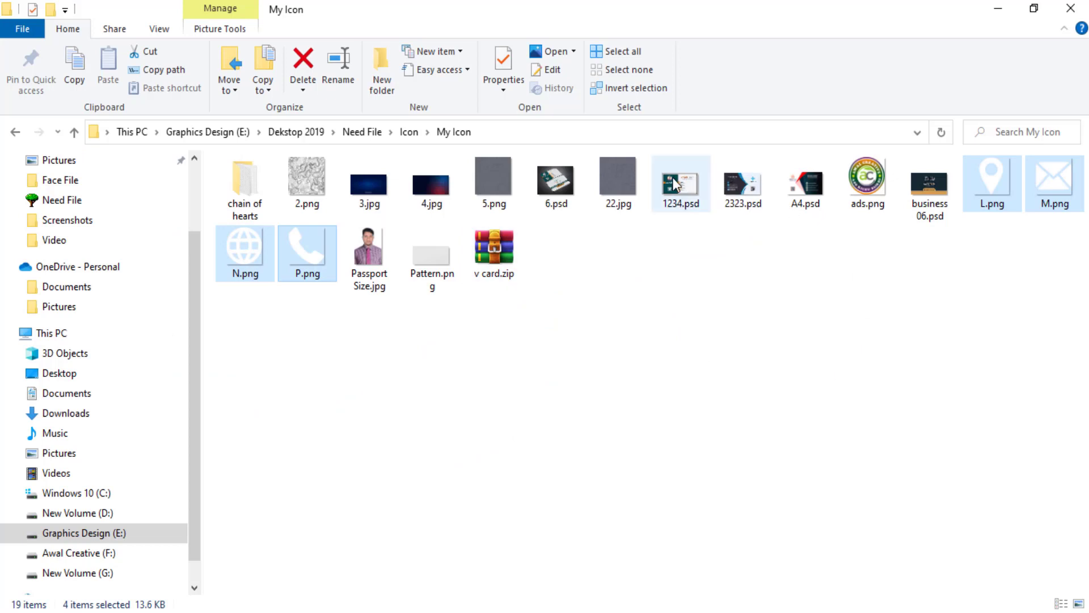
Step: Select 6.psd in the My Icon folder and minimise Explorer to return to Photoshop
left_click(555, 185)
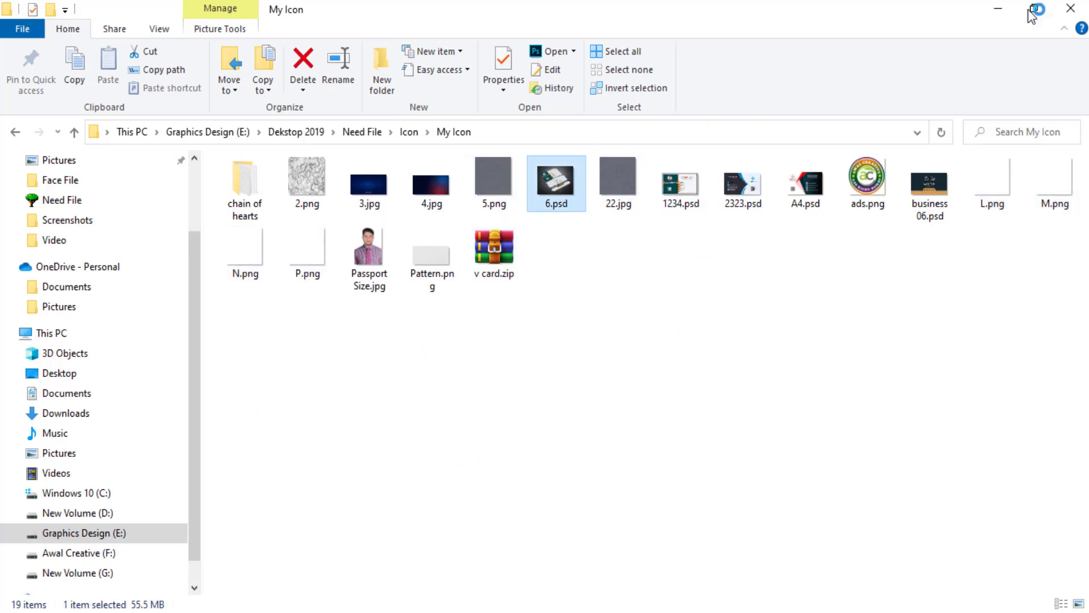
left_click(998, 8)
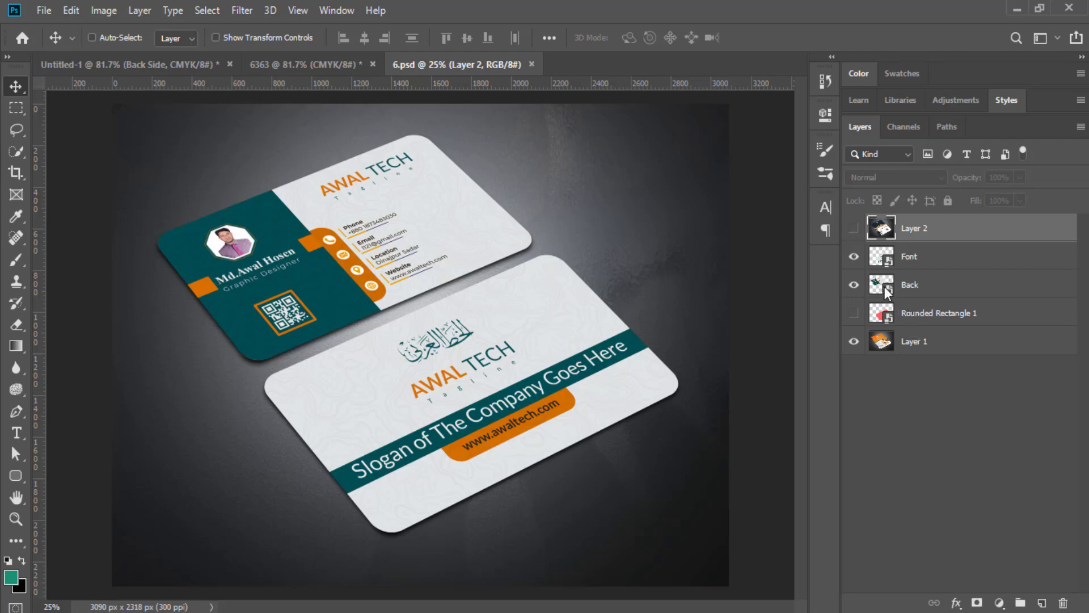
Step: Check the mockup's Font layer visibility and open the Back card's smart object
left_click(889, 256)
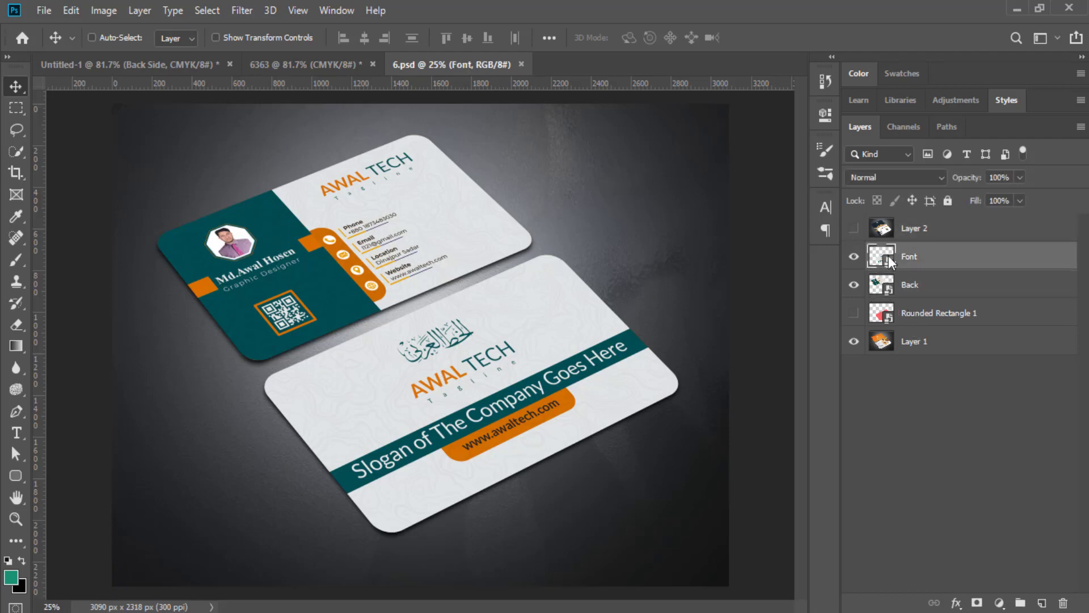
left_click(853, 257)
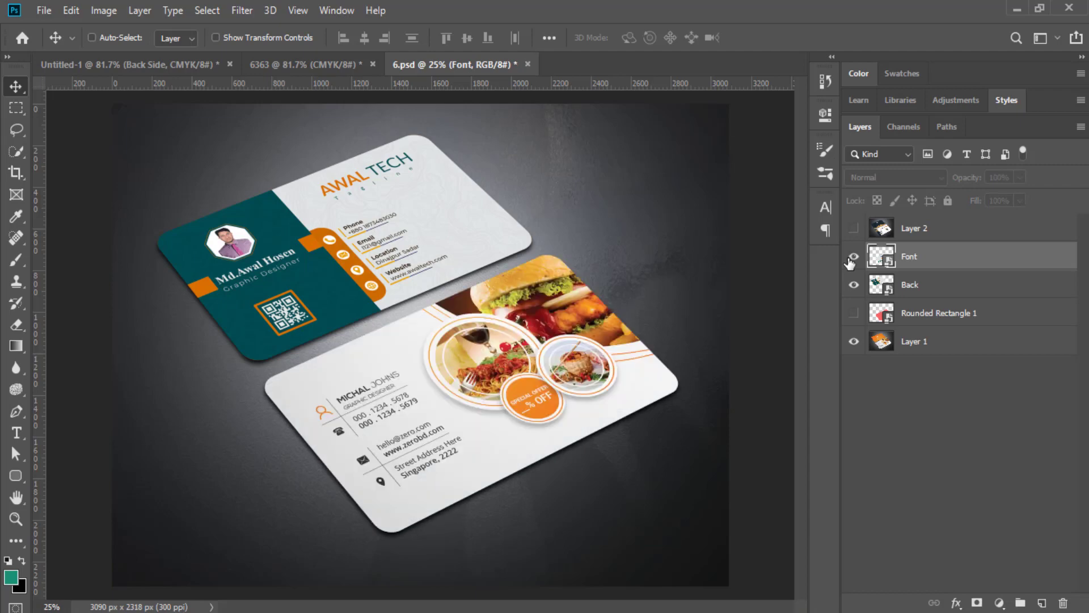
left_click(852, 257)
left_click(888, 294)
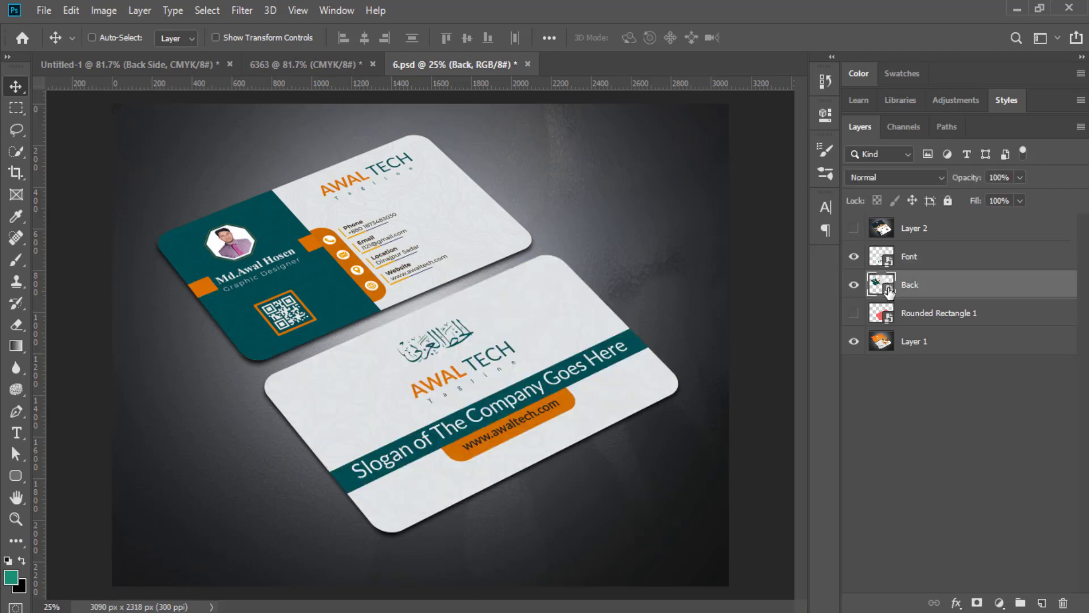
double_click(888, 292)
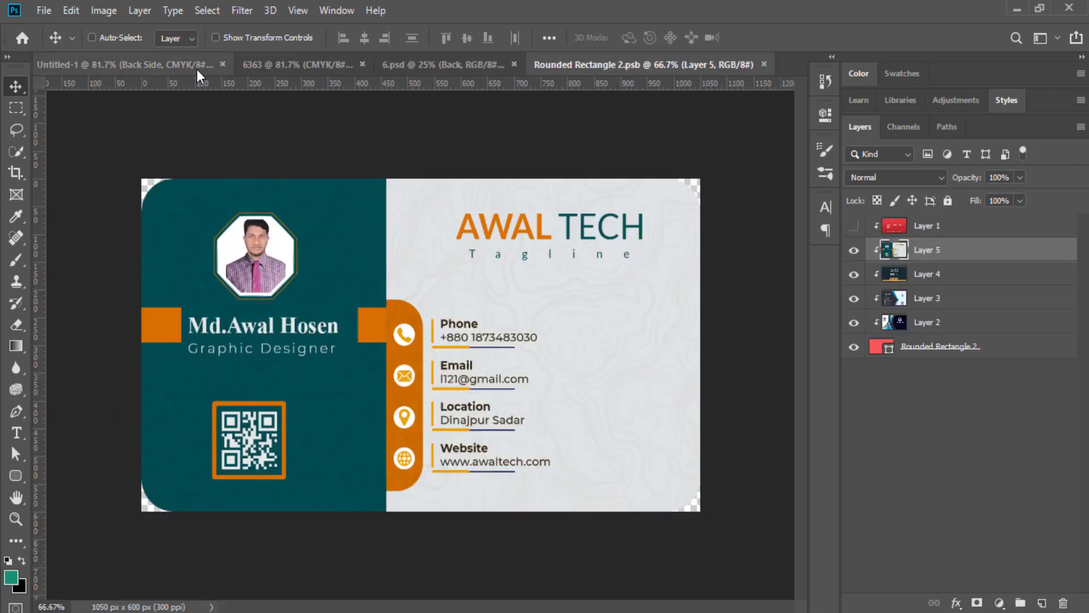
Step: In the 6363 design, select the contact-side layers and group them as Group 6
left_click(300, 65)
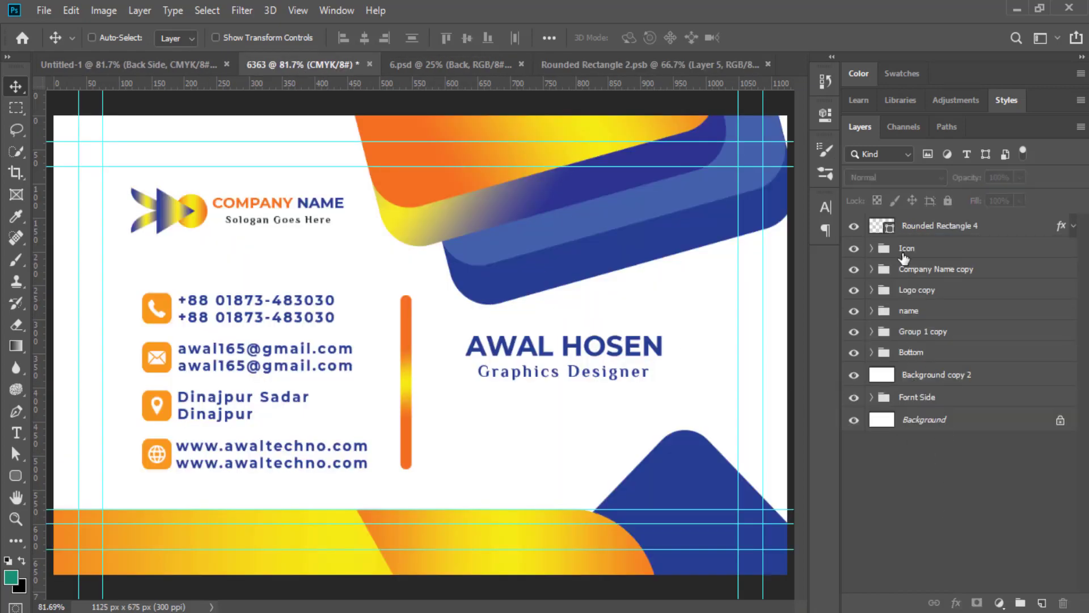
left_click(925, 377, "shift")
key("ctrl+g")
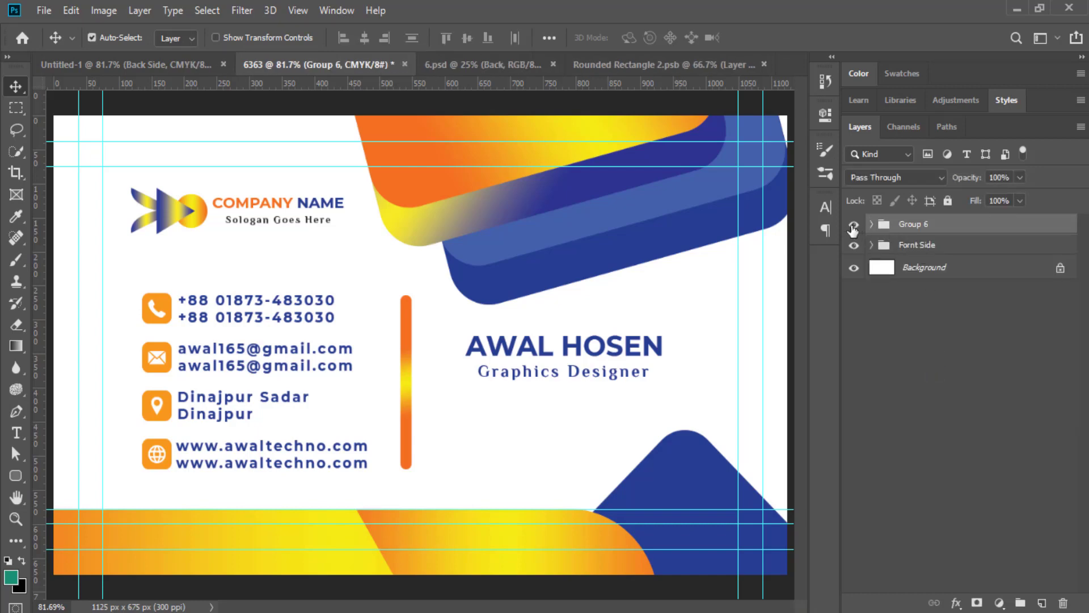
Step: Hide Group 6, stamp the visible front design to a layer, and drop it into the Back smart object
left_click(852, 227)
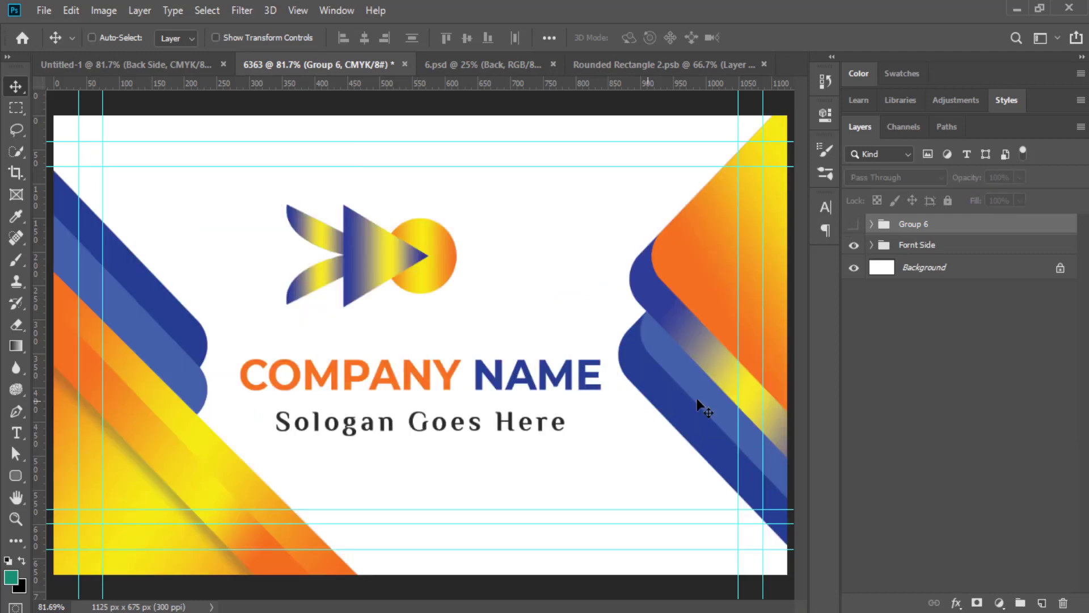
left_click(930, 413)
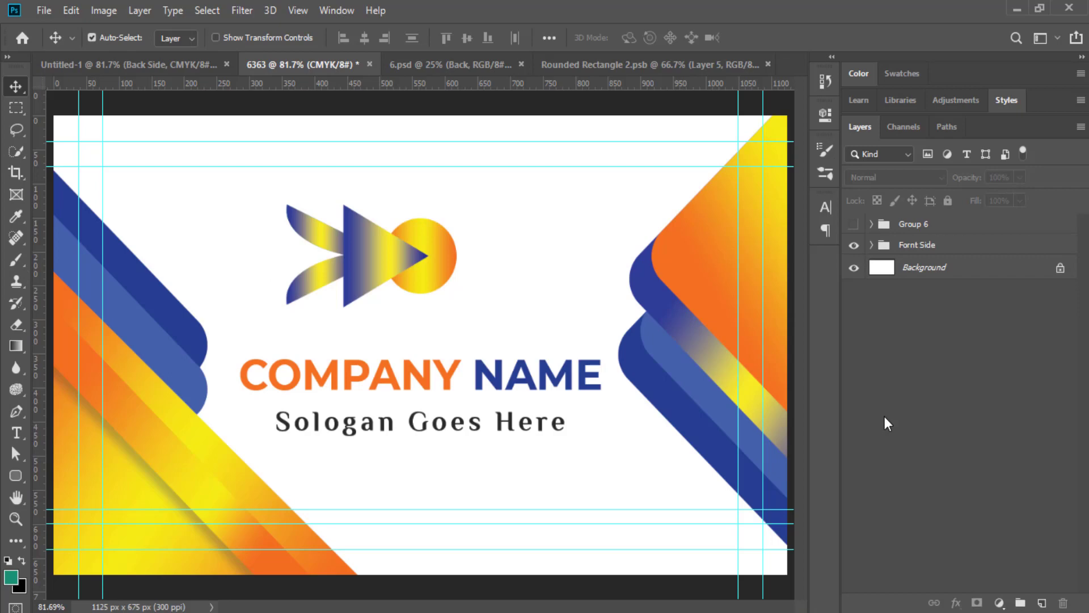
key("ctrl+shift+alt+e")
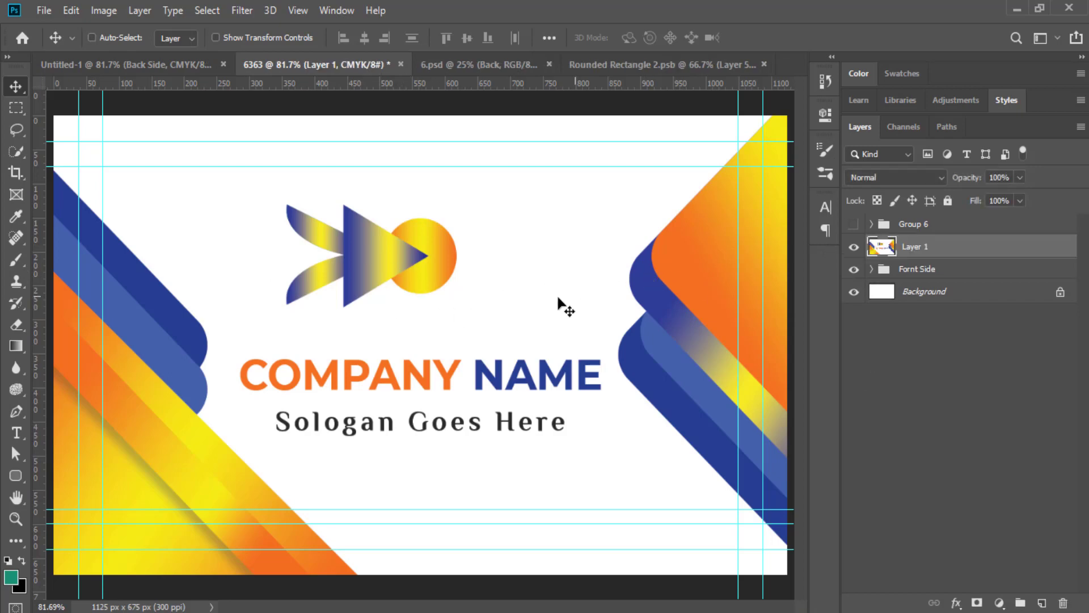
left_click_drag(612, 77, 607, 94)
left_click_drag(534, 305, 534, 305)
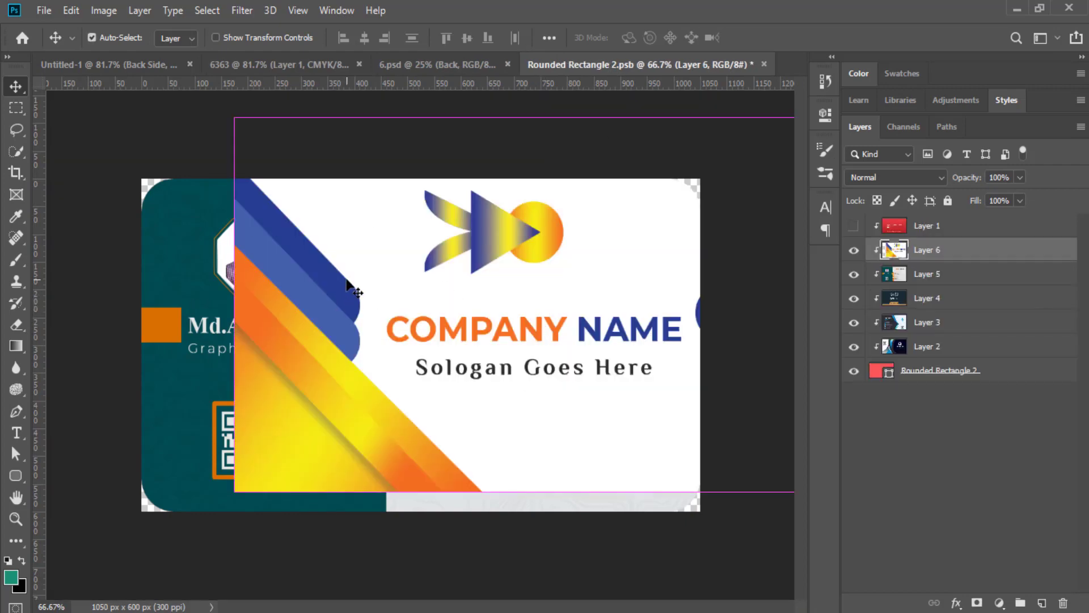
Step: Centre the design on the smart-object canvas, save and close it, and view the 6.psd mockup
key("ctrl+a")
left_click(364, 38)
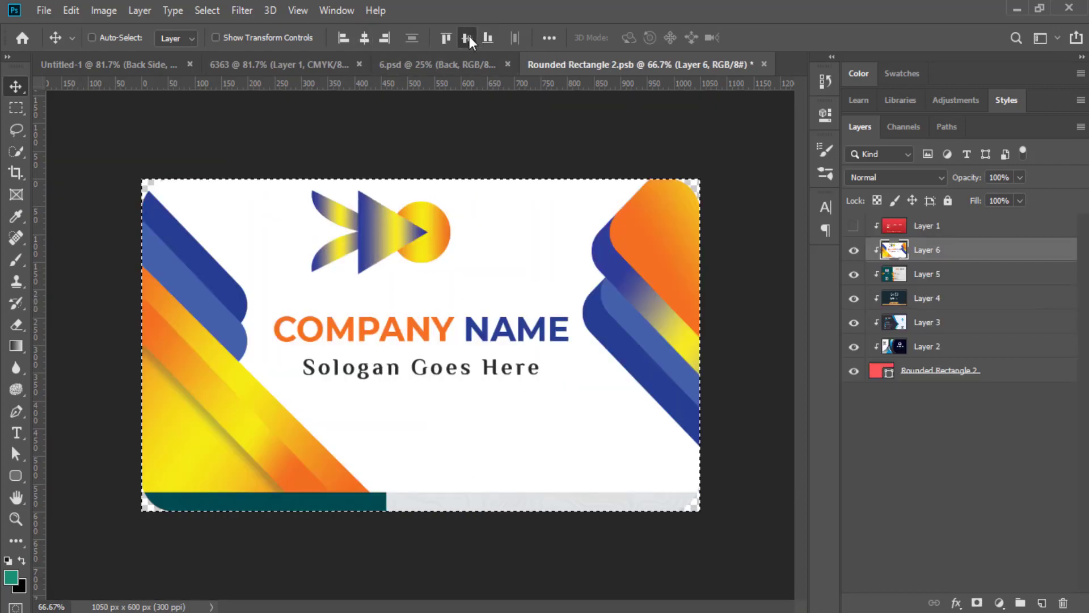
left_click(467, 37)
key("ctrl+s")
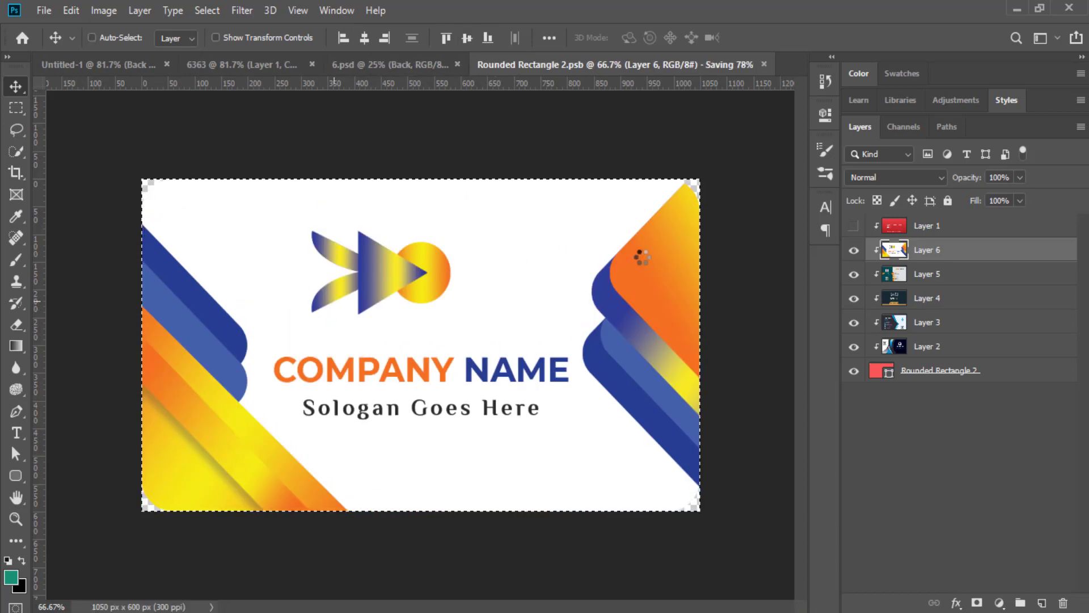
key("ctrl+d")
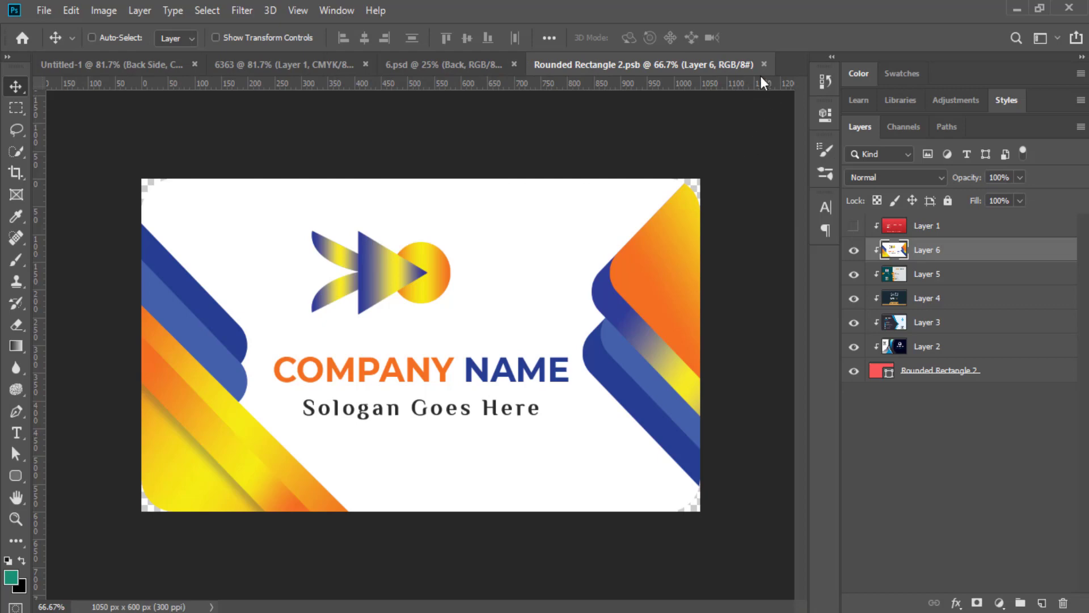
left_click(764, 62)
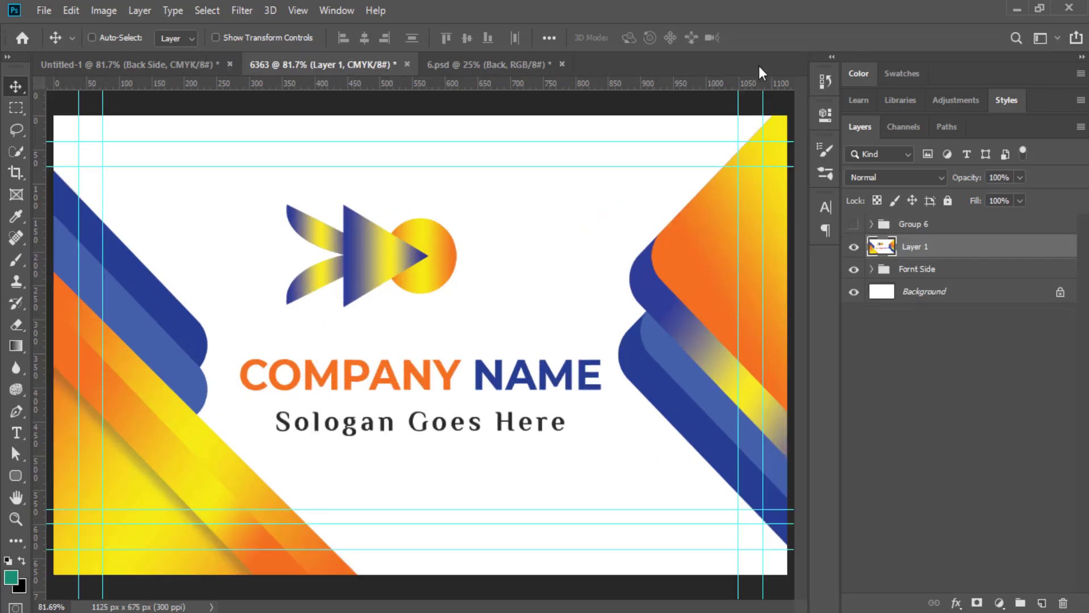
left_click(510, 67)
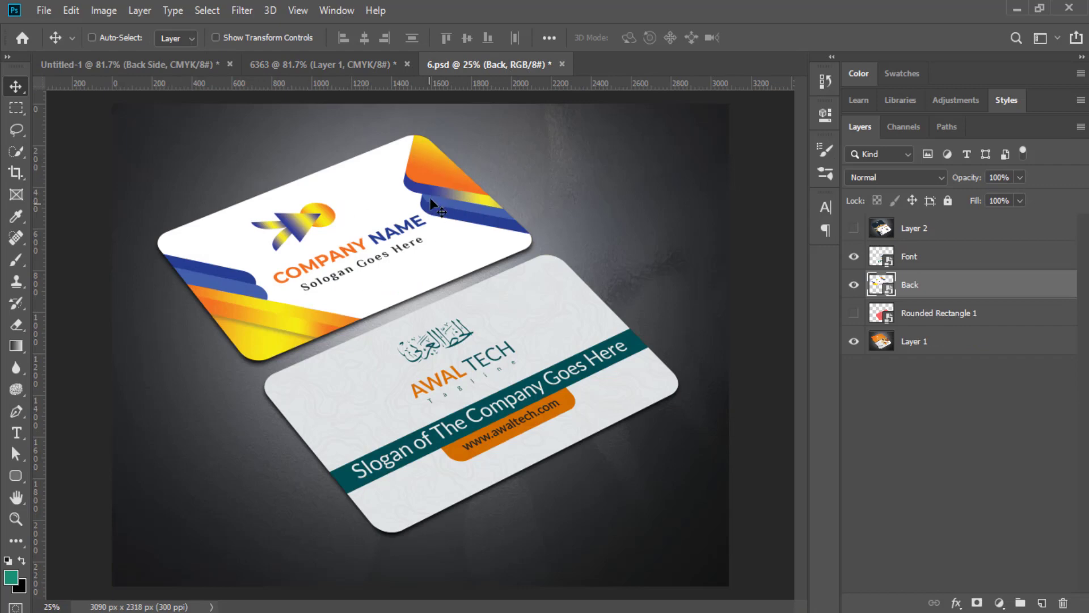
Step: In 6363, delete the old merged card layer, show Group 6, and stamp the visible contact design
left_click(358, 65)
left_click_drag(975, 245, 1063, 601)
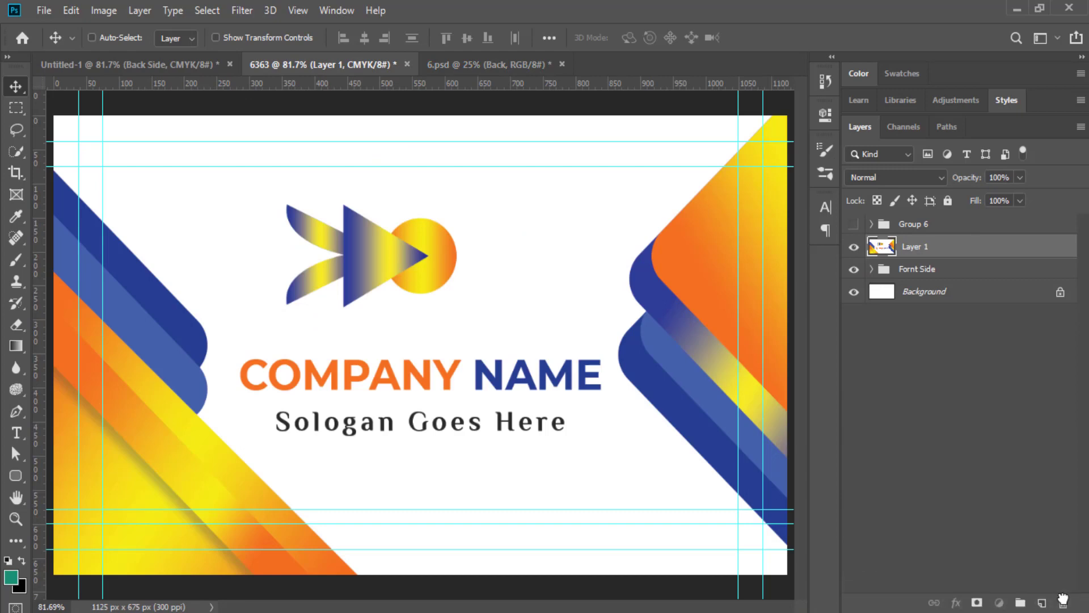
left_click(854, 224)
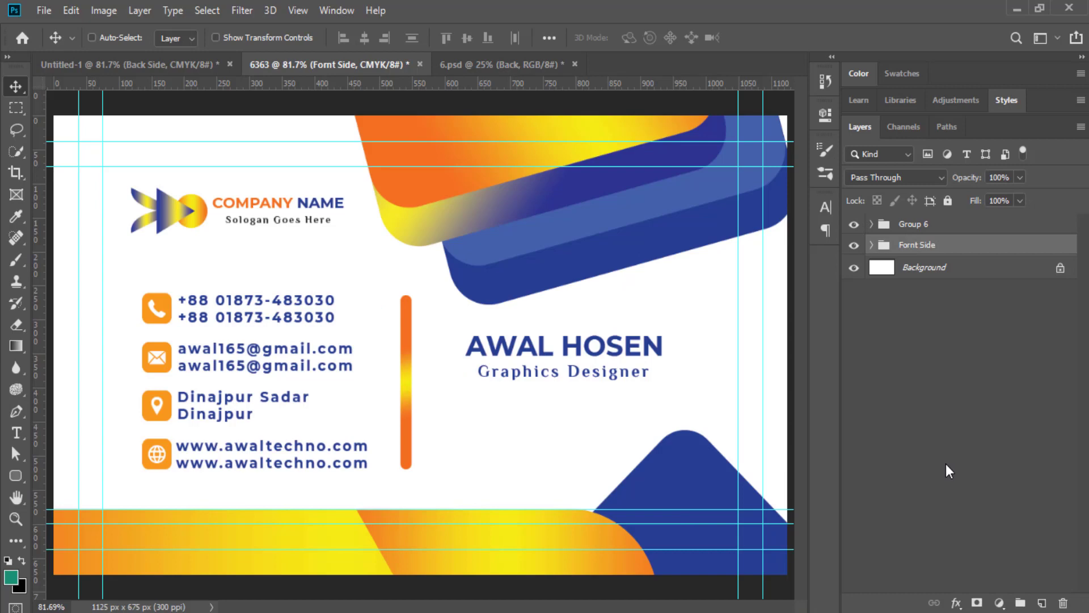
key("ctrl+alt+shift+e")
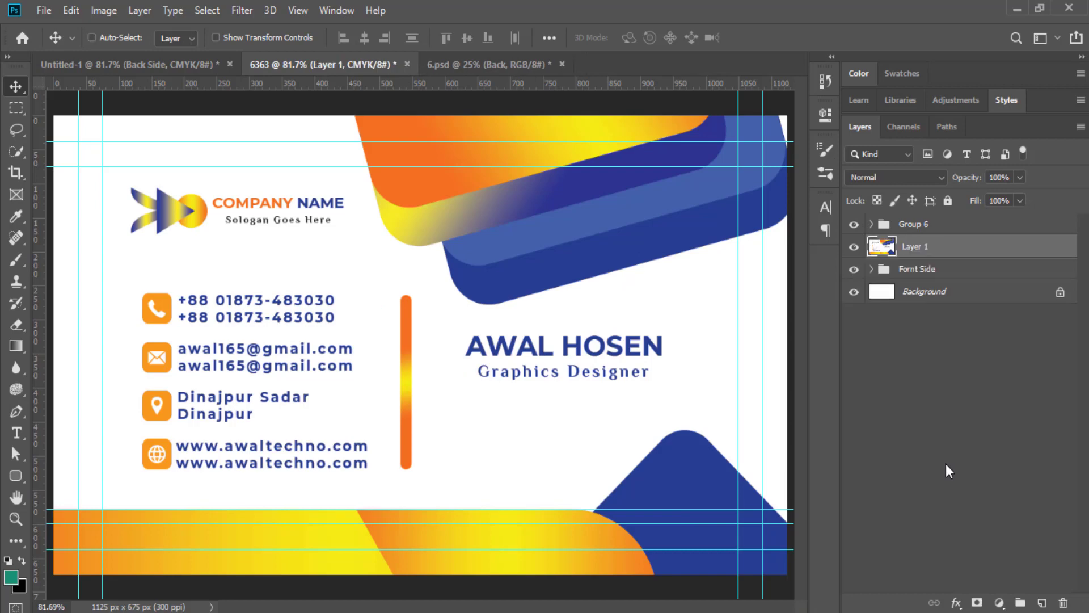
Step: Open the mockup's Font smart object and drag the merged contact design into it
left_click(474, 67)
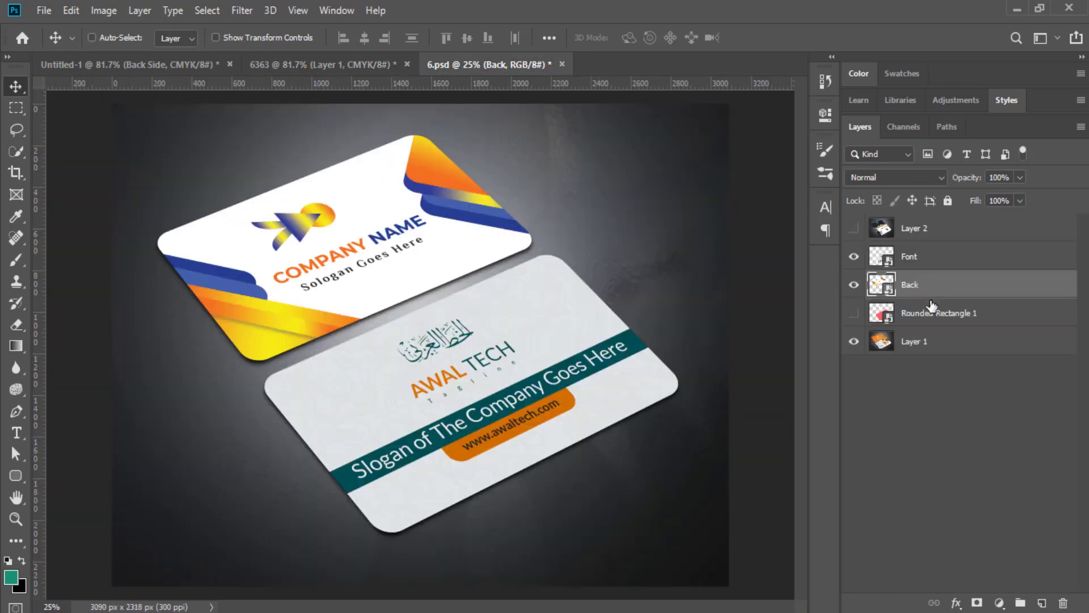
double_click(882, 256)
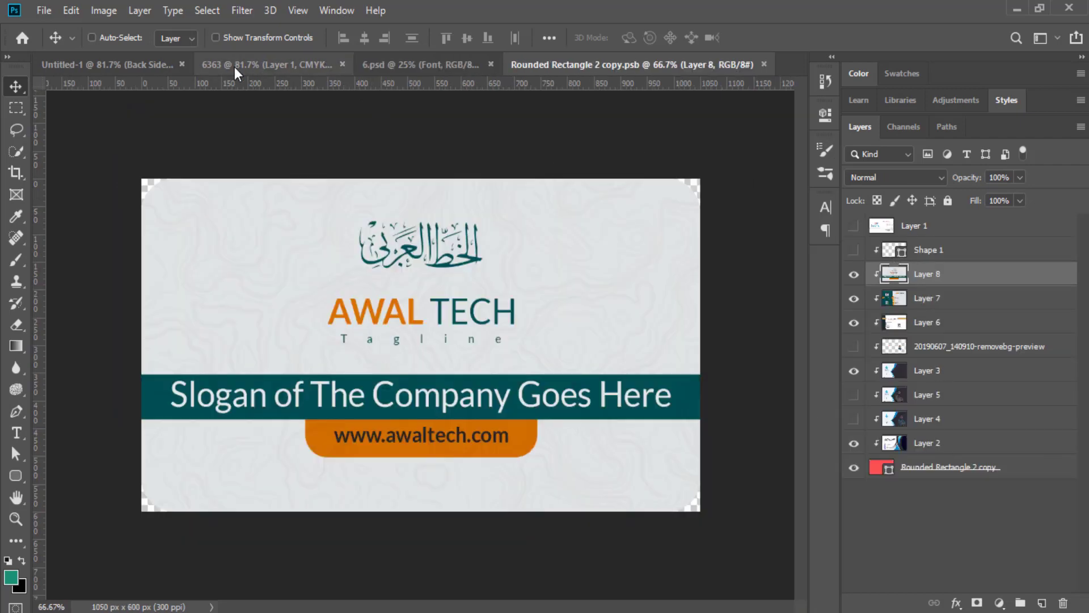
left_click(424, 66)
left_click(315, 66)
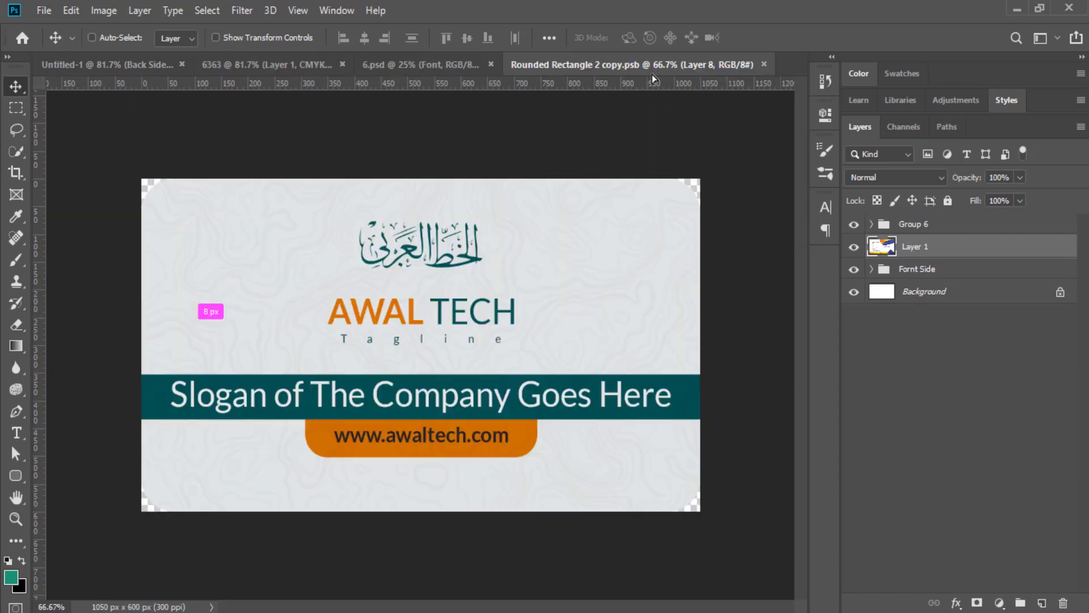
left_click_drag(655, 91, 503, 372)
Step: Centre the contact design horizontally and vertically on the Font canvas and save
key("ctrl")
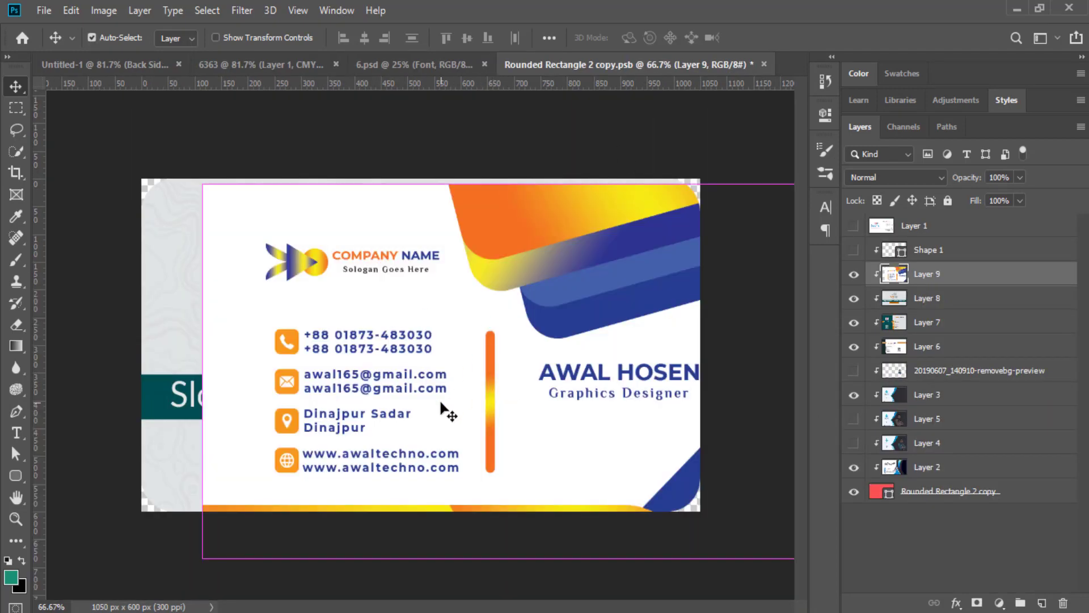
key("ctrl+a")
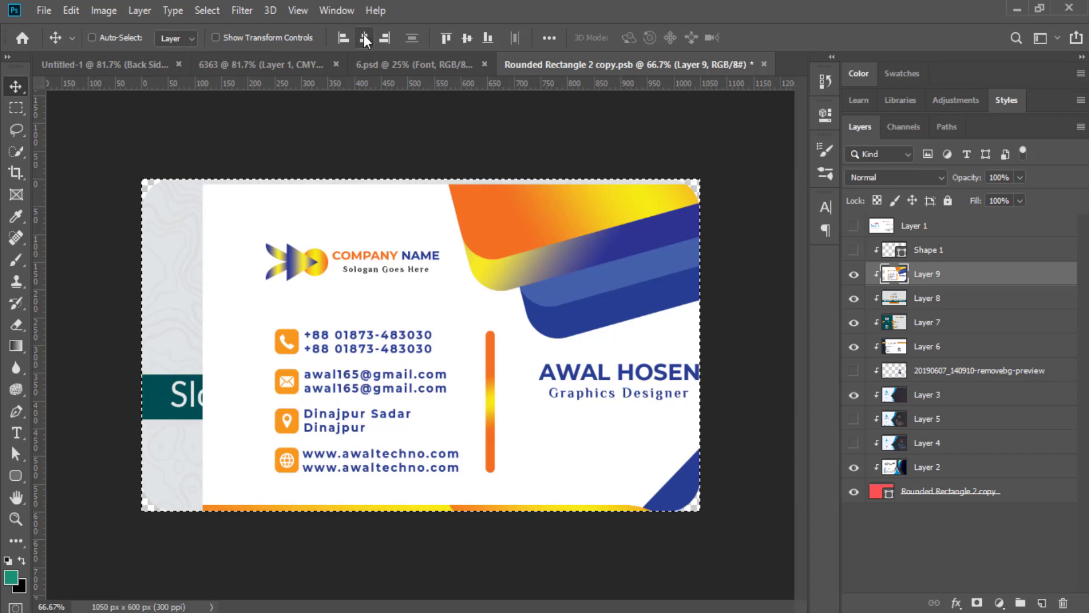
left_click(364, 38)
left_click(466, 37)
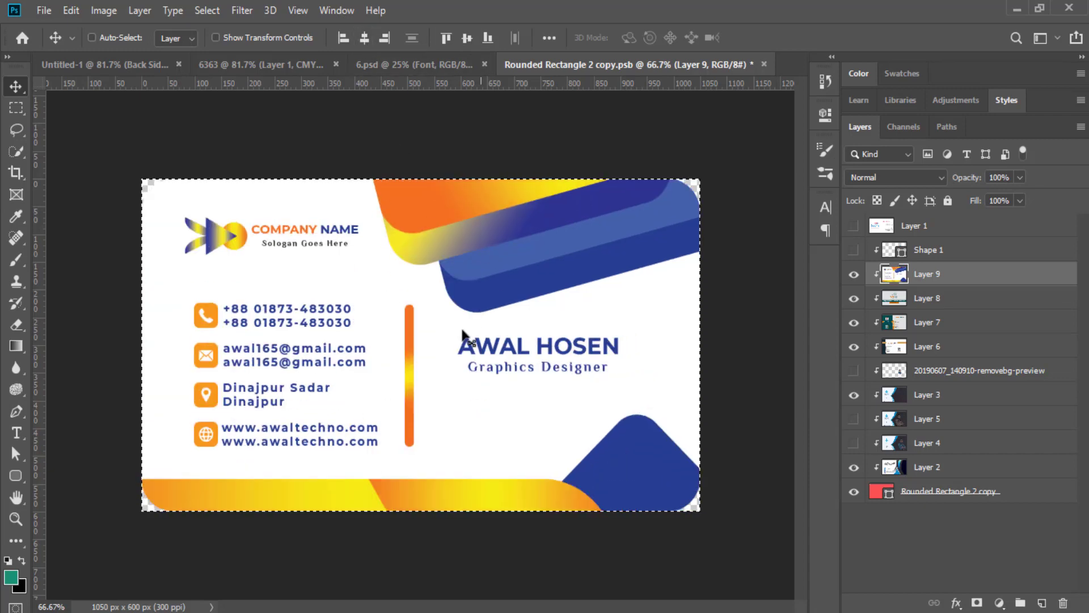
key("ctrl+s")
Step: Close the Font smart object, check both filled cards in 6.psd, then return to 6363
key("ctrl+d")
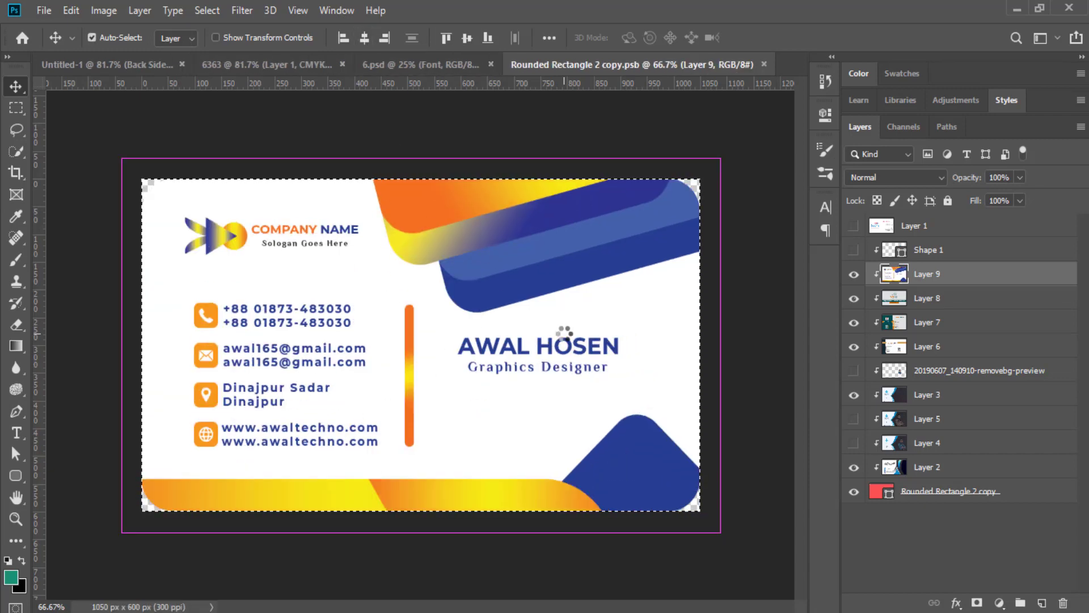
left_click(764, 65)
left_click(505, 66)
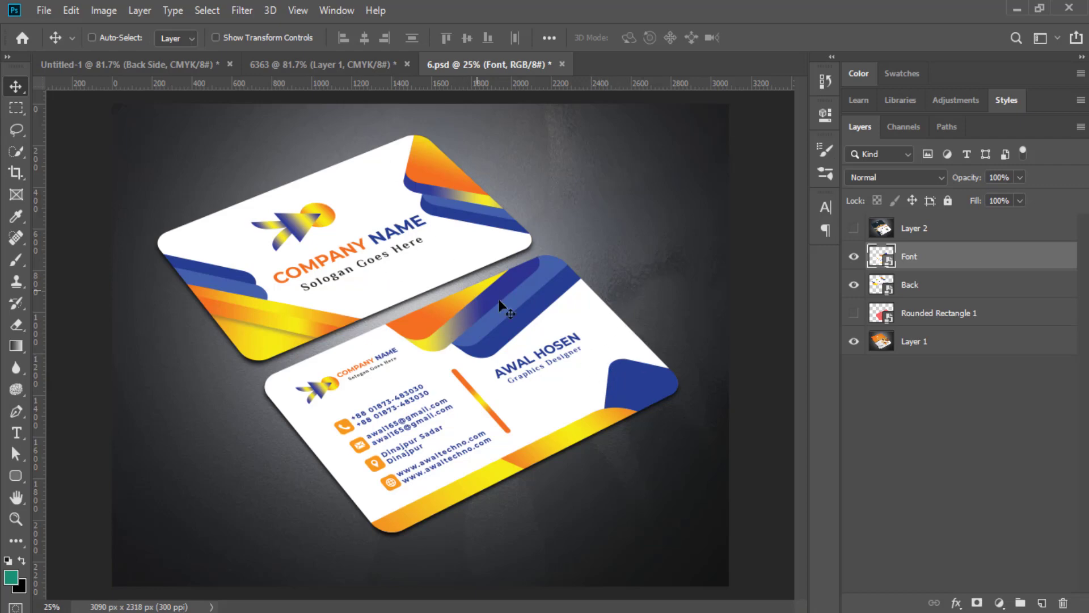
left_click(310, 72)
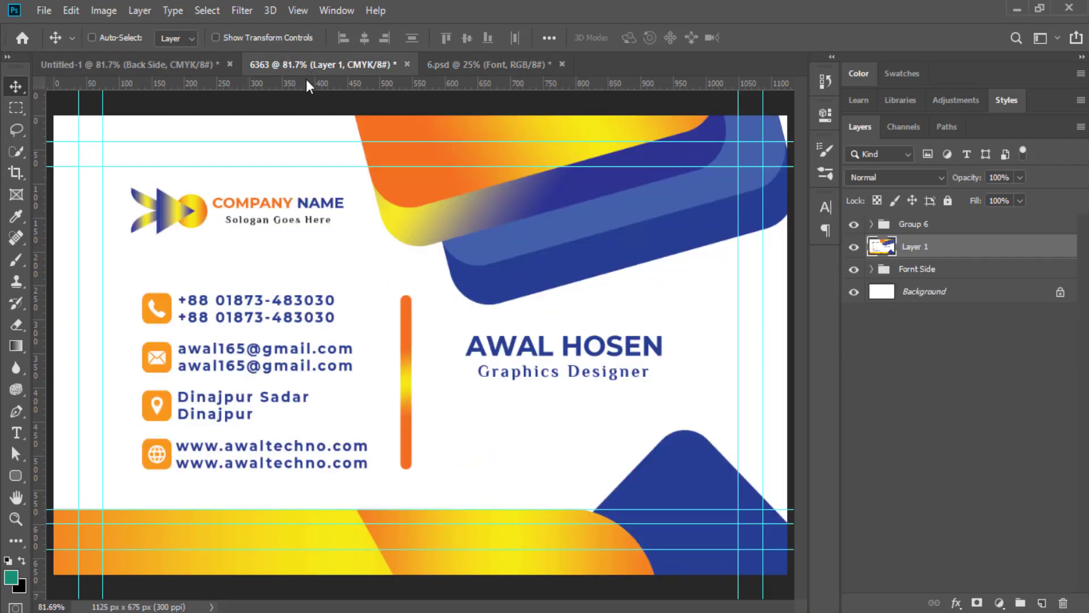